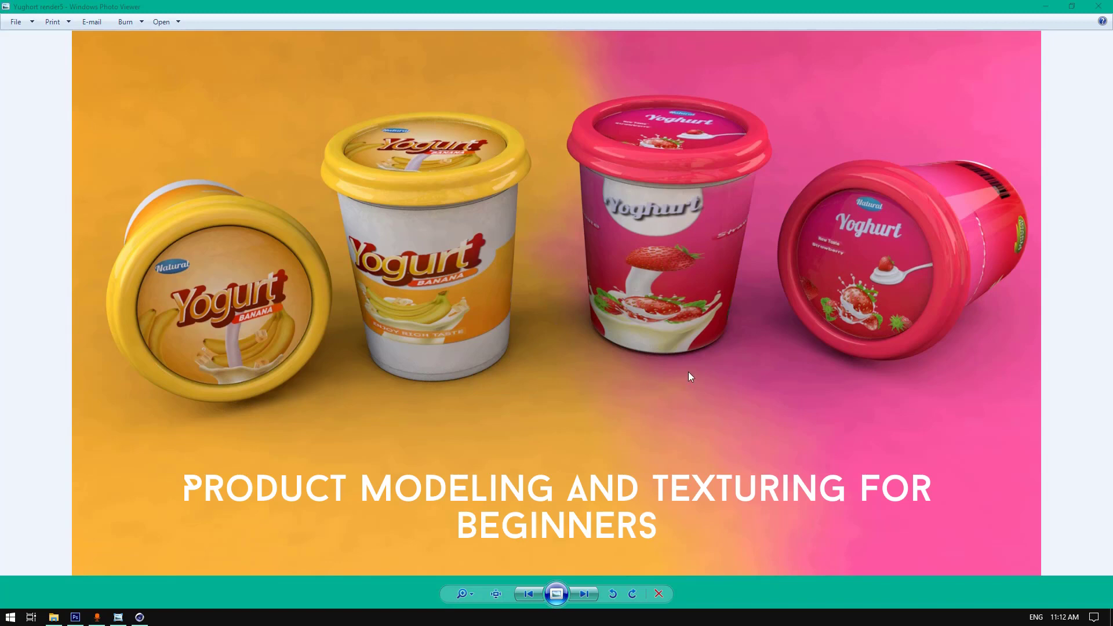
- Look over the finished yogurt cup renders in Windows Photo Viewer
click(140, 617)
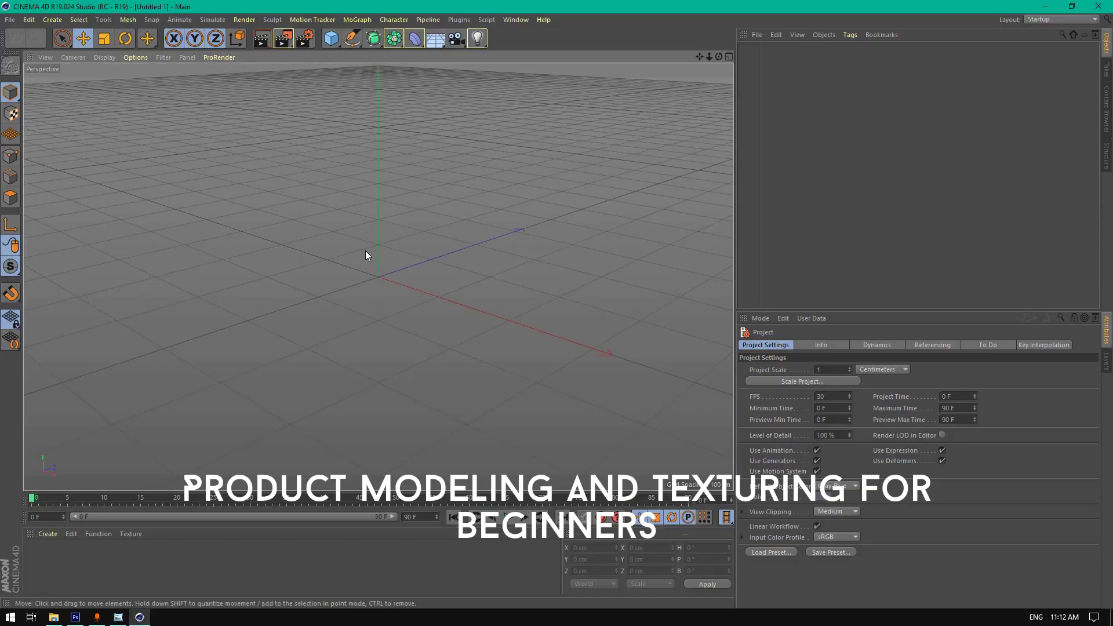
click(75, 617)
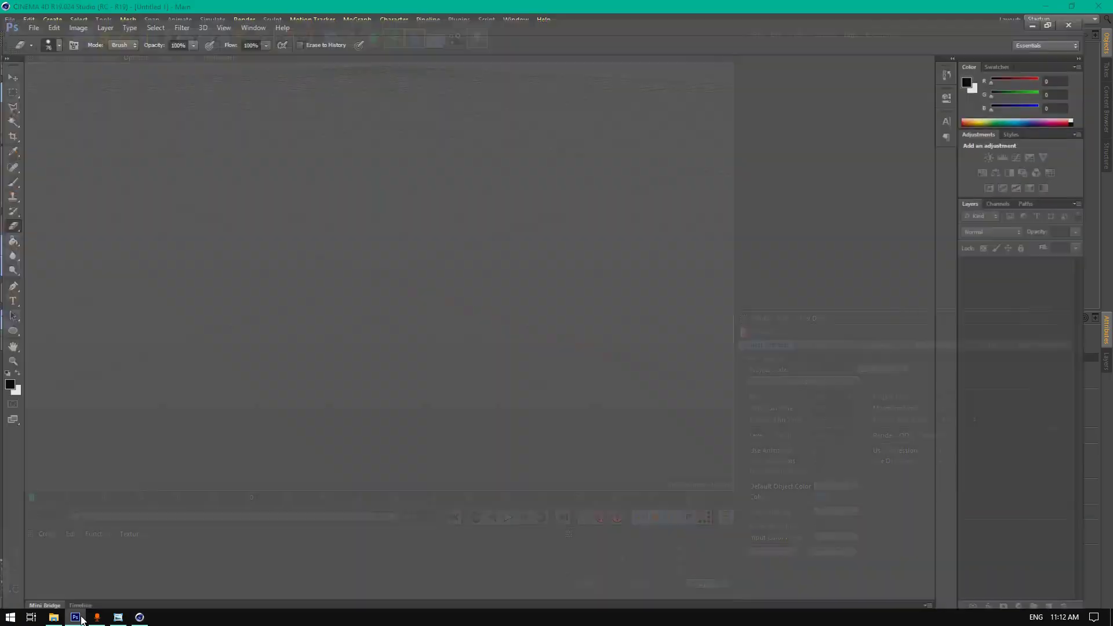
click(81, 619)
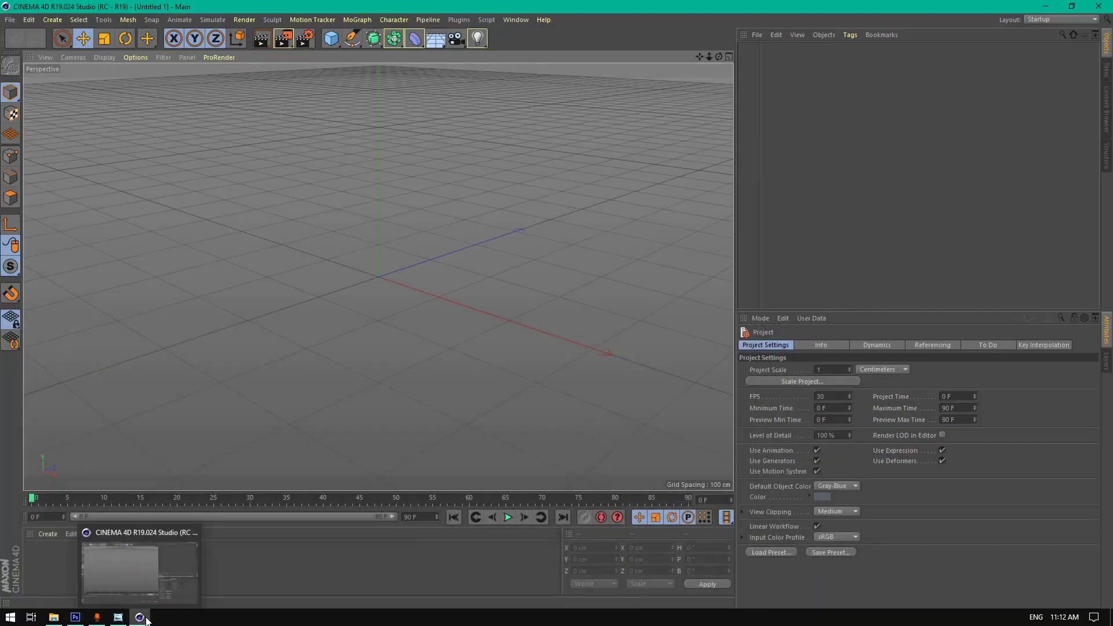
click(144, 618)
click(140, 617)
click(529, 594)
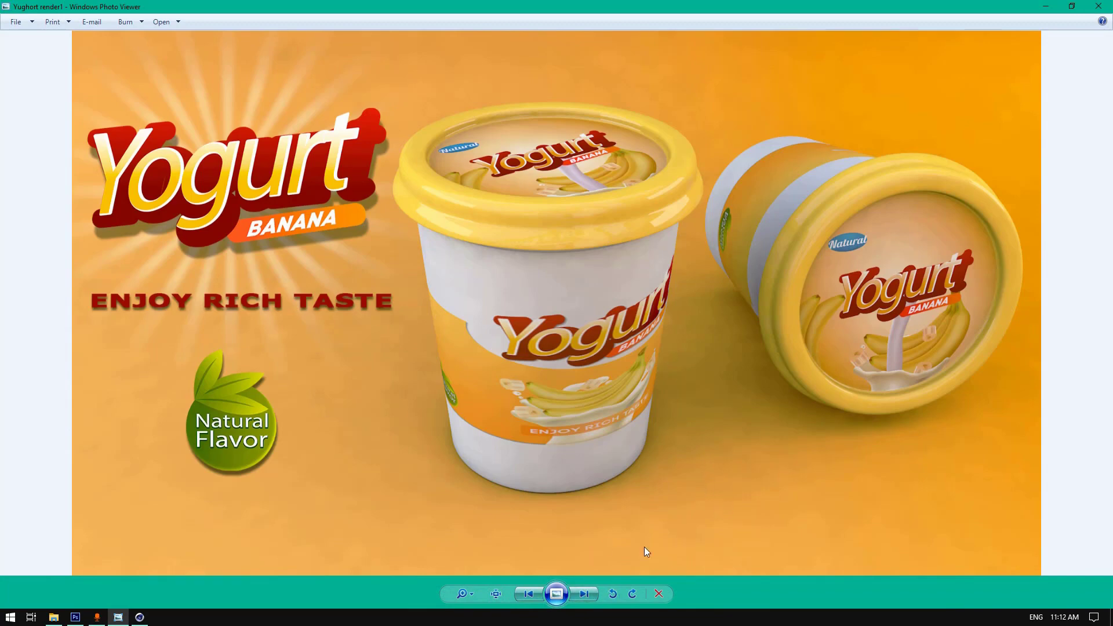
click(594, 595)
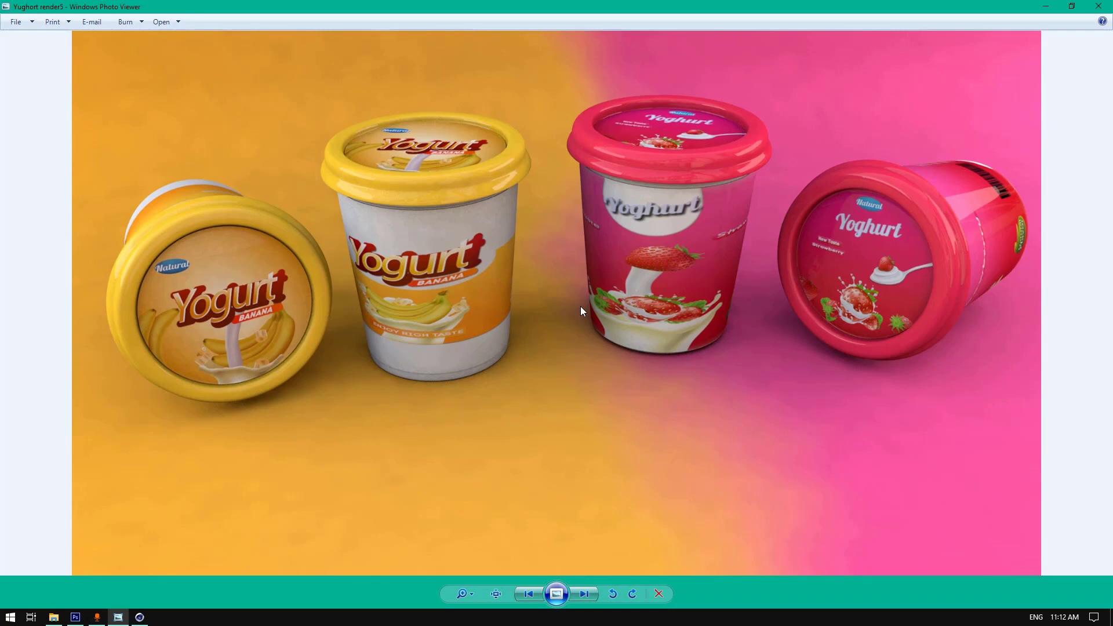
- Switch to Cinema 4D and add a cylinder to the empty scene
click(134, 619)
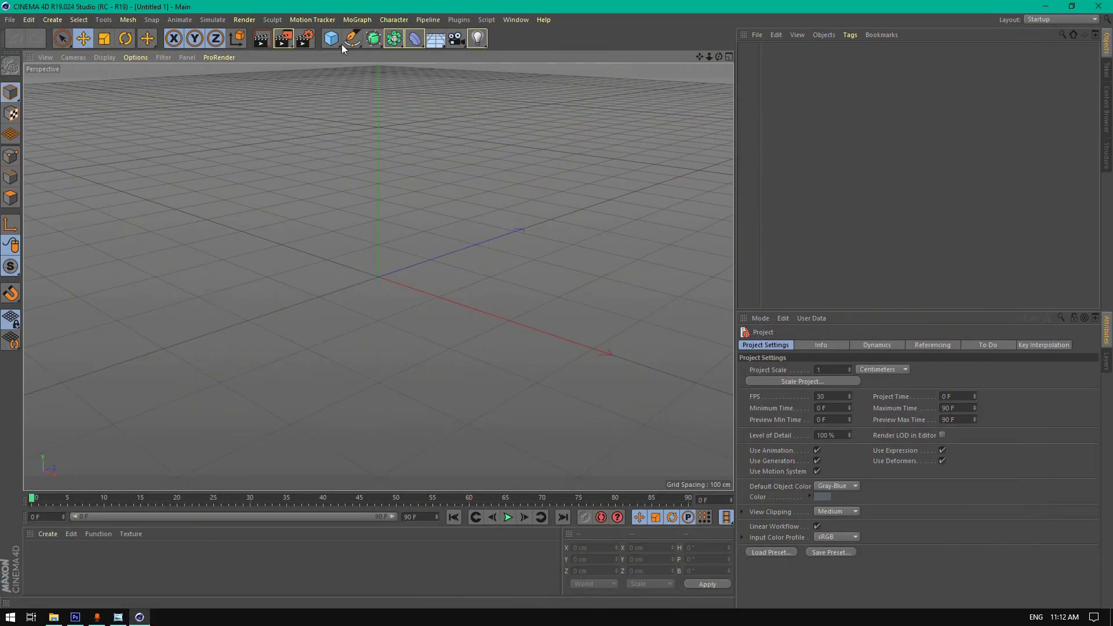
click(331, 38)
click(564, 75)
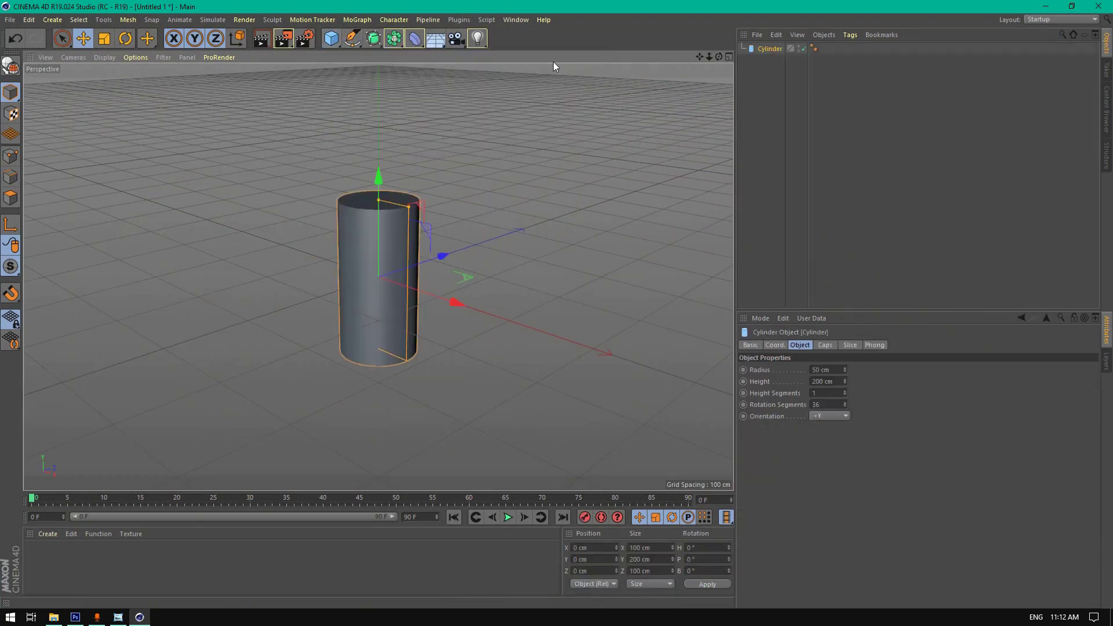
- Load Yughort render.jpg as the Front view's background picture and set its horizontal offset to -27
middle_click(195, 109)
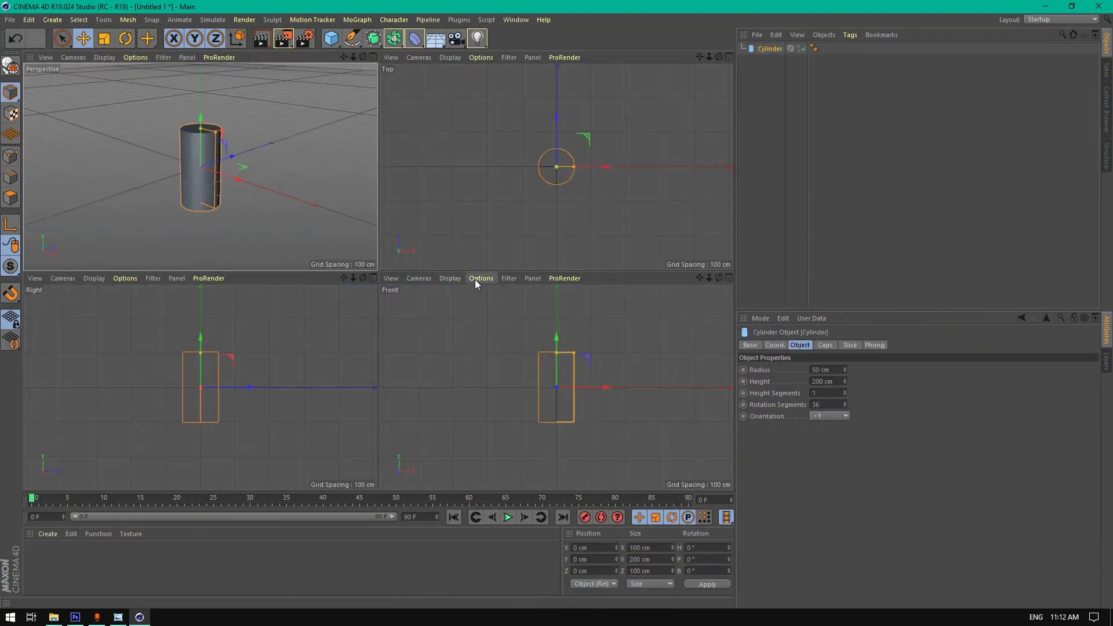
middle_click(475, 315)
click(140, 57)
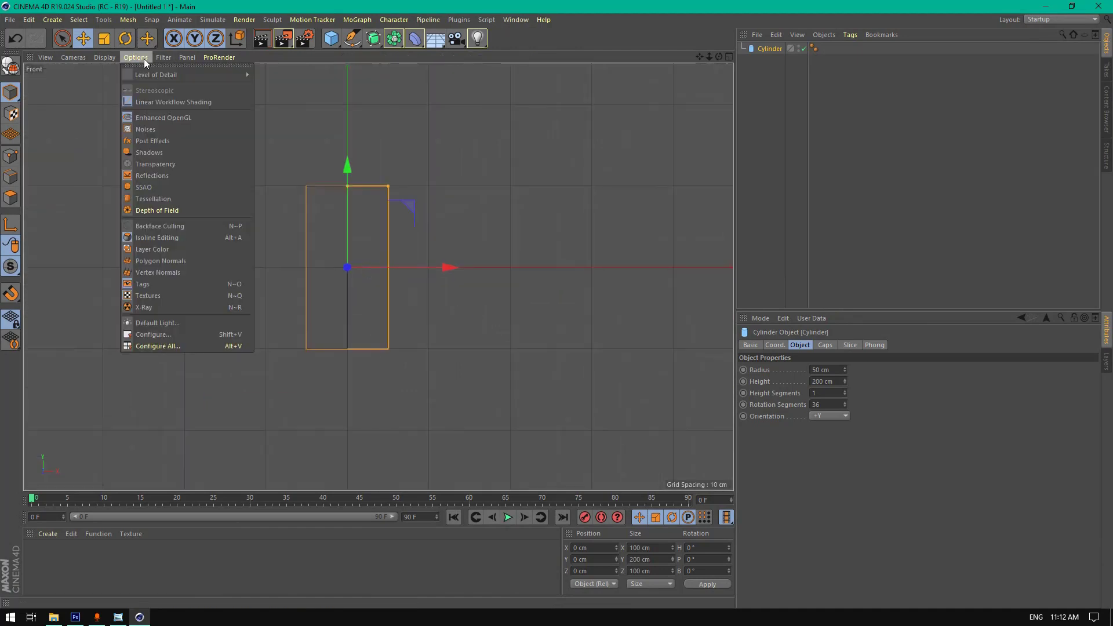
click(172, 334)
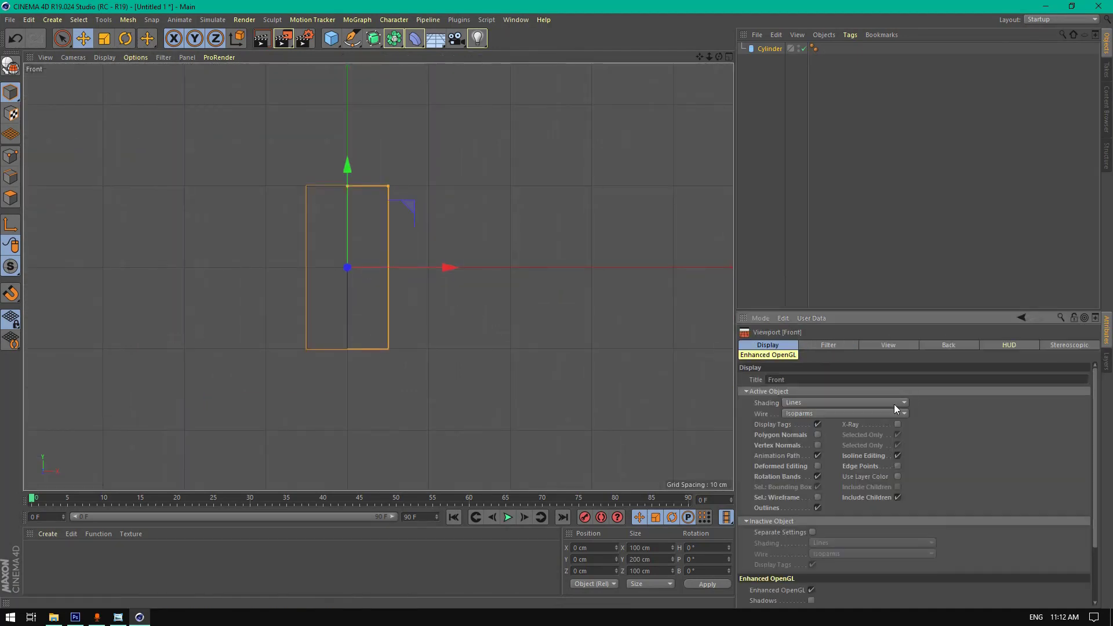
click(934, 345)
key(super+d)
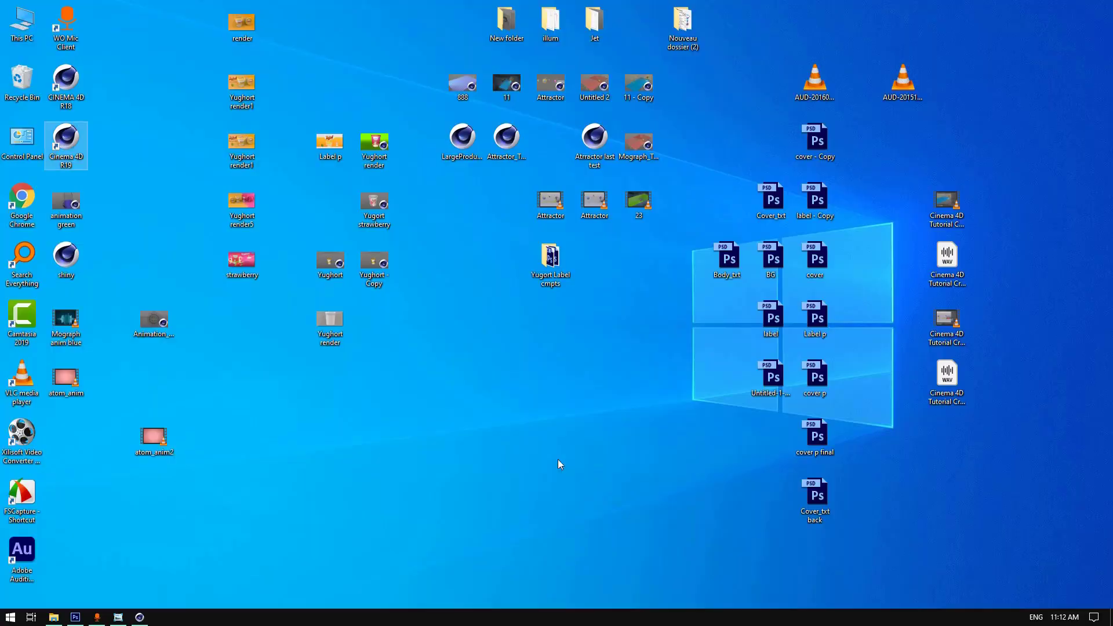
click(145, 619)
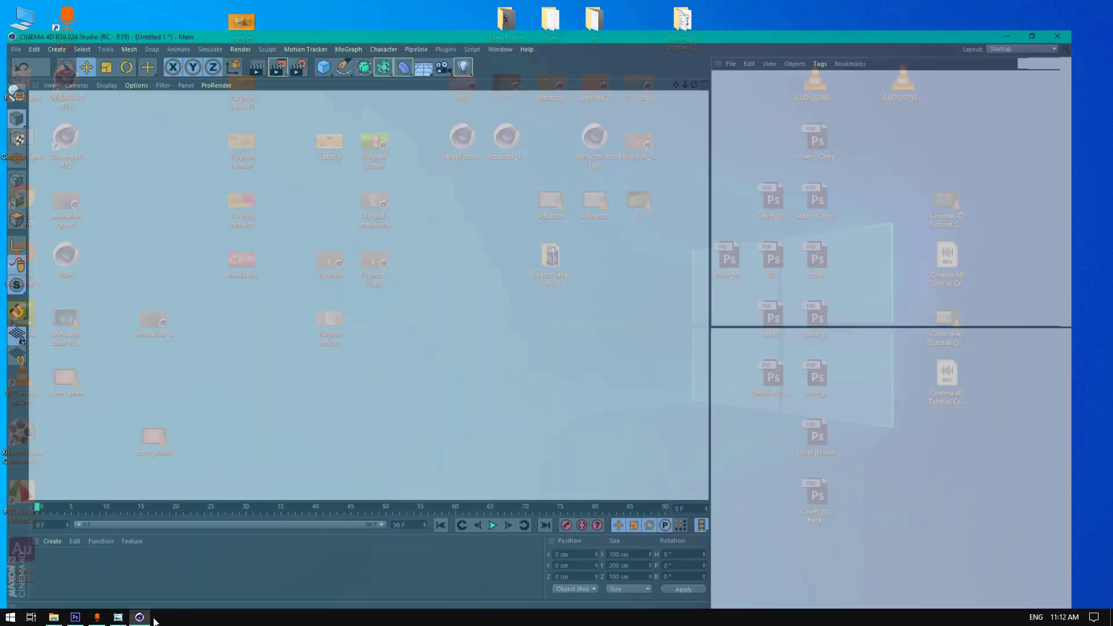
drag(914, 390, 914, 390)
drag(813, 423, 798, 423)
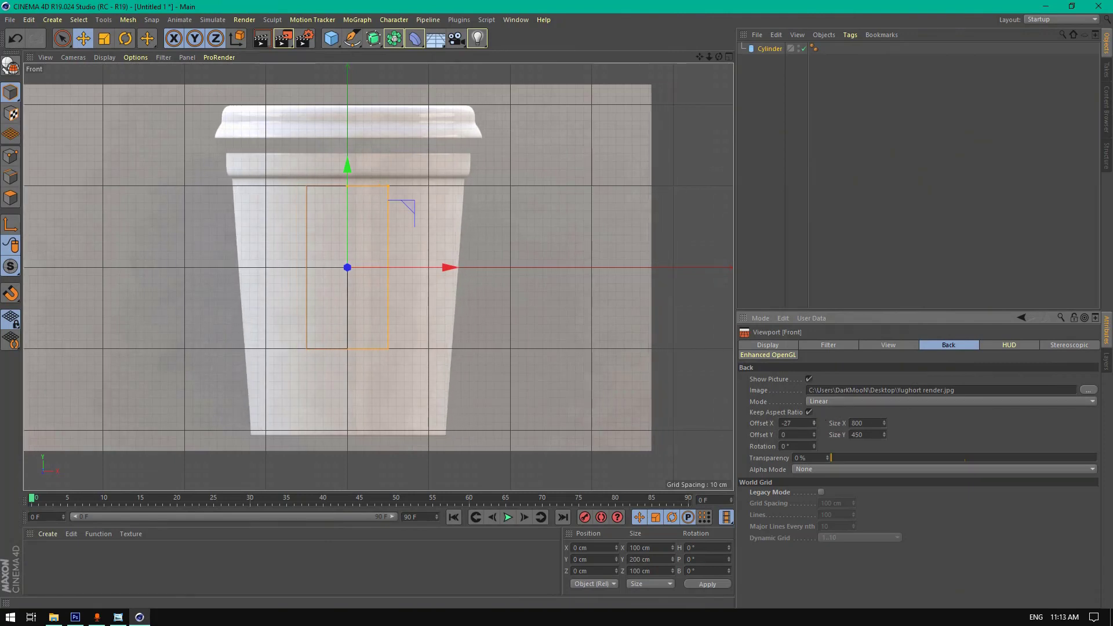
- Move the cylinder to the reference cup's base and resize it to about 231 cm wide and 15 cm high
drag(388, 187, 461, 262)
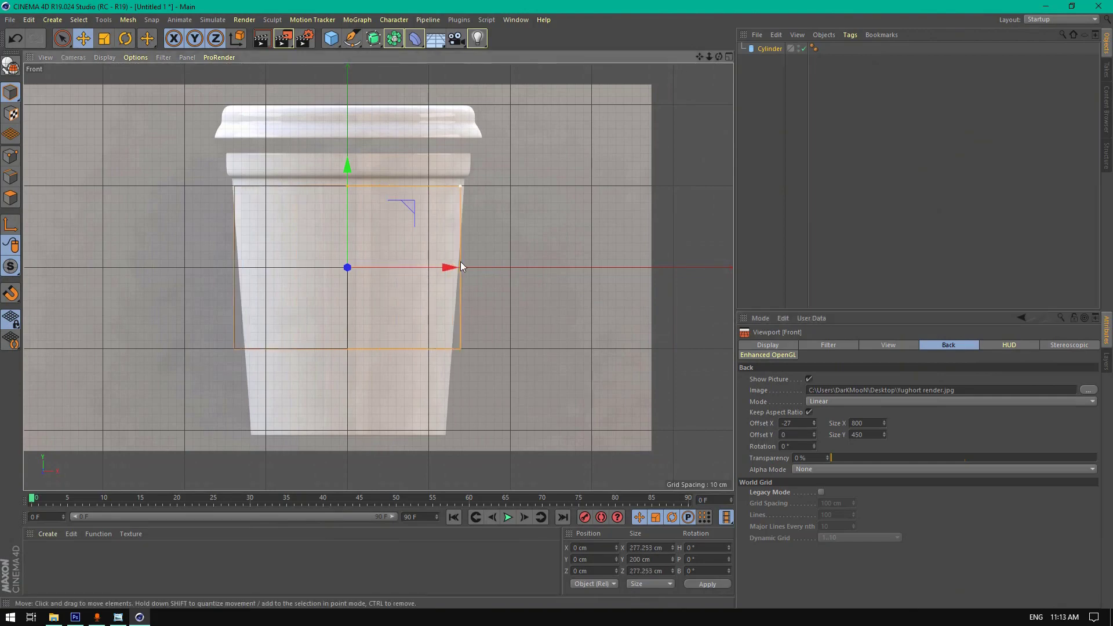
drag(347, 189, 332, 401)
scroll(330, 450, up, 5)
drag(706, 374, 659, 373)
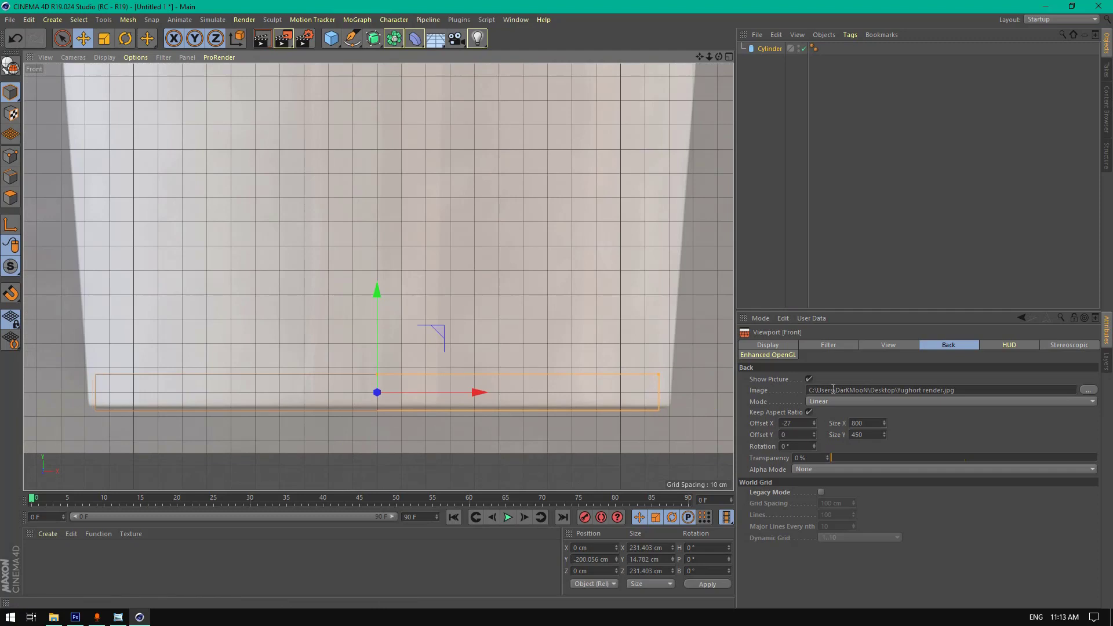
- Set the background's horizontal offset to -28 and fit the cylinder to the cup's base, about 240 cm wide and 5 cm high
drag(814, 423, 813, 421)
click(813, 421)
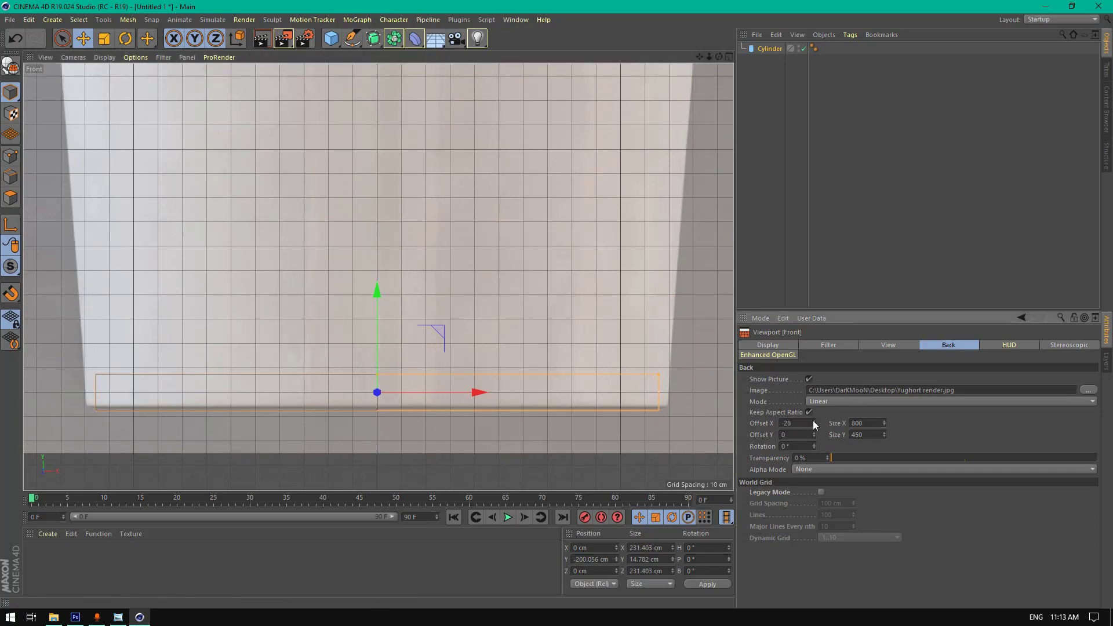
drag(662, 373, 669, 375)
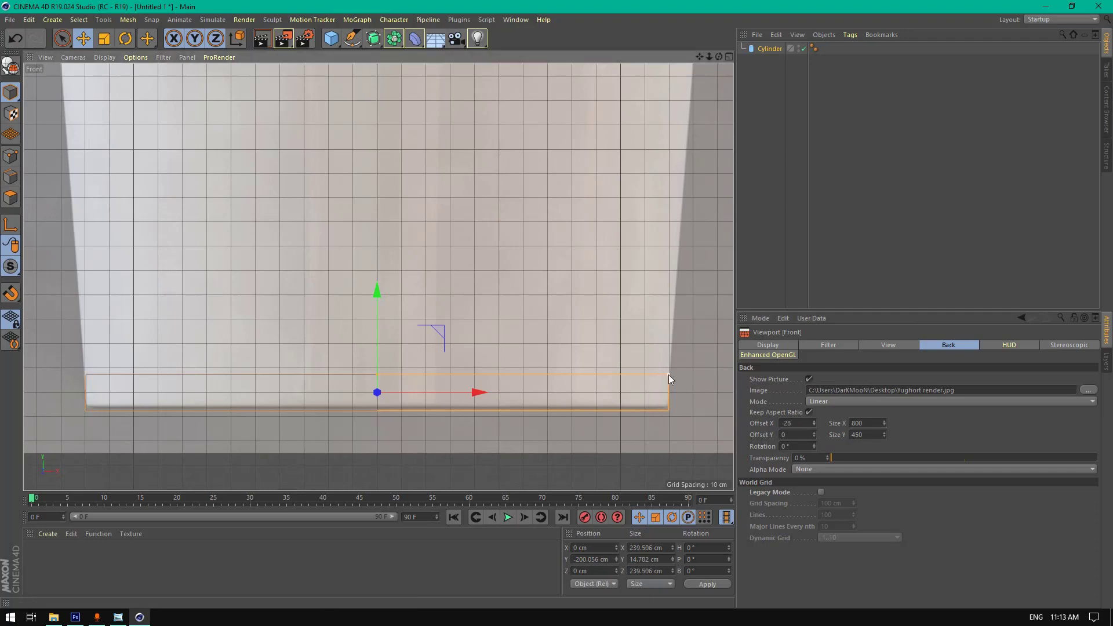
drag(377, 374, 378, 383)
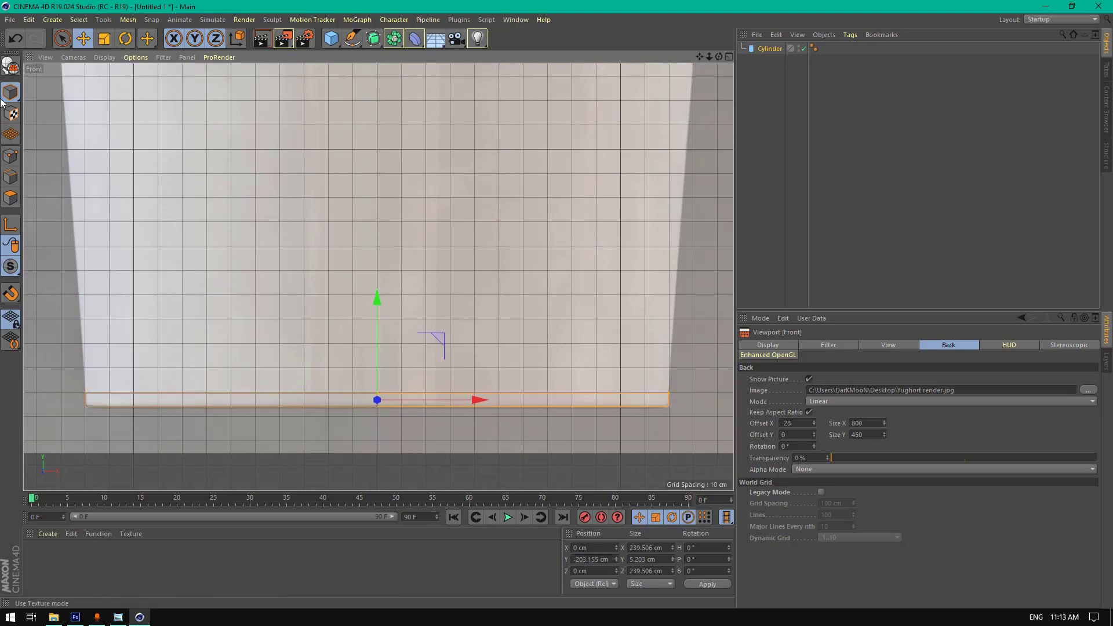
- Turn off the cylinder's caps and make the object editable
middle_click(116, 95)
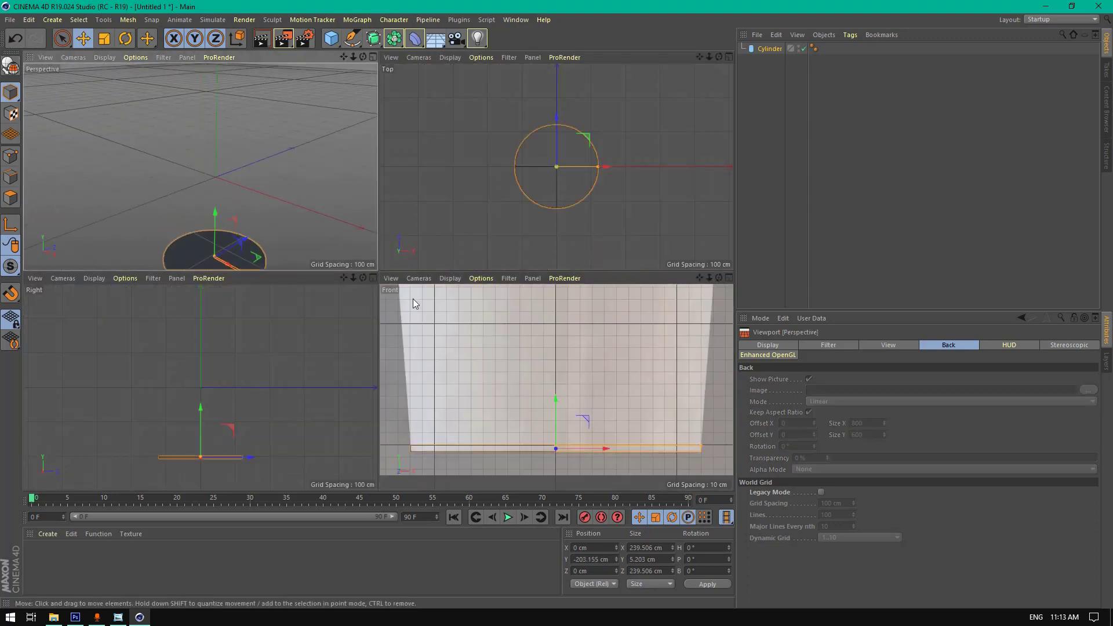
middle_click(303, 145)
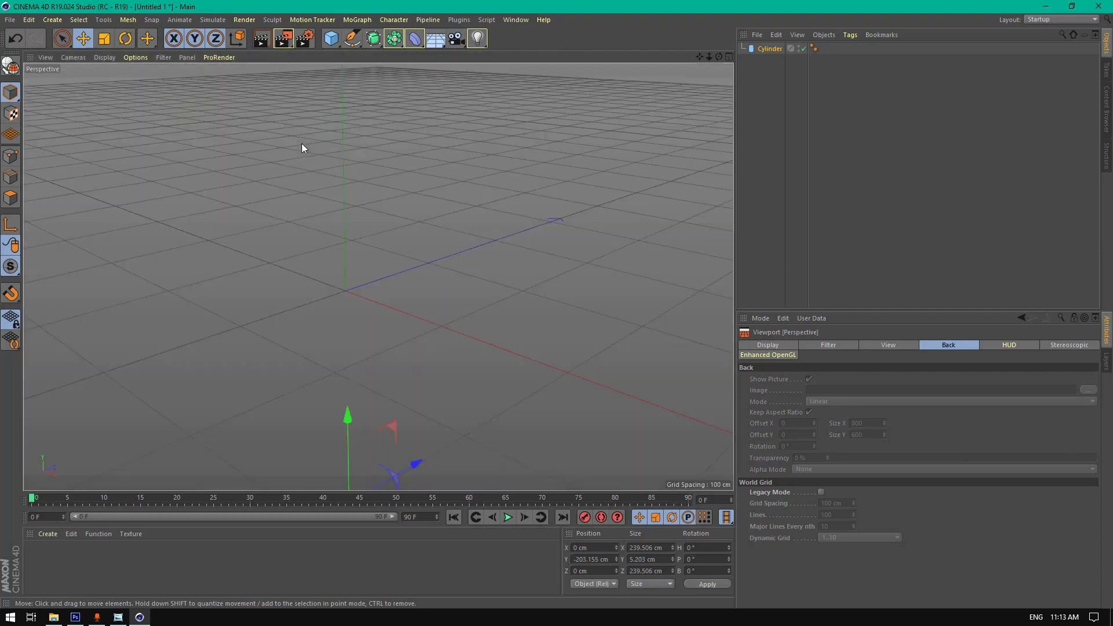
key(o)
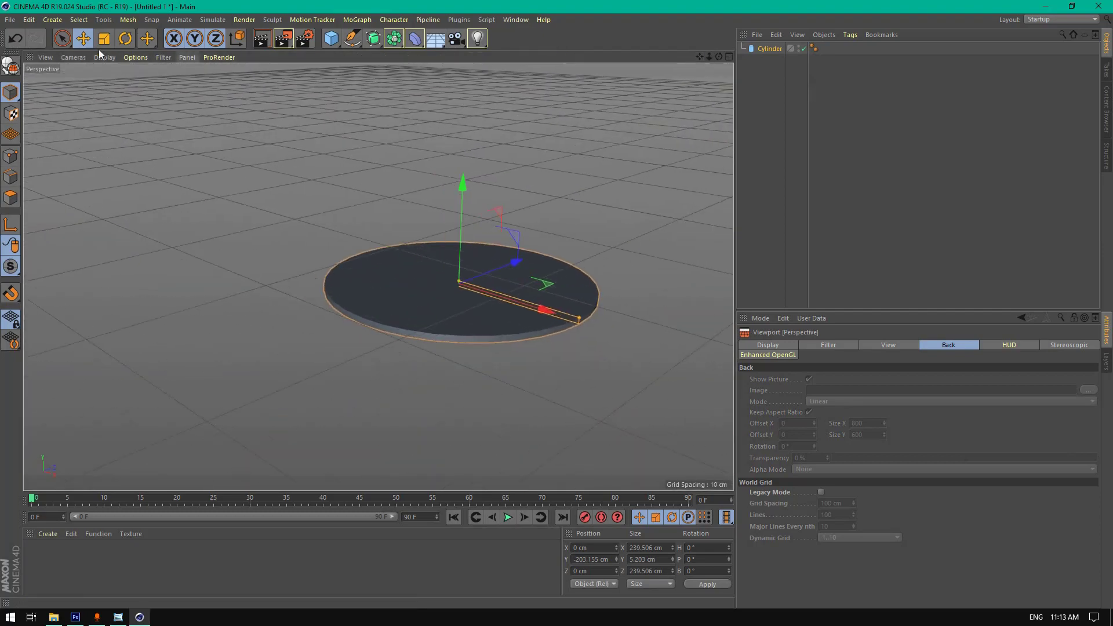
click(774, 50)
click(828, 346)
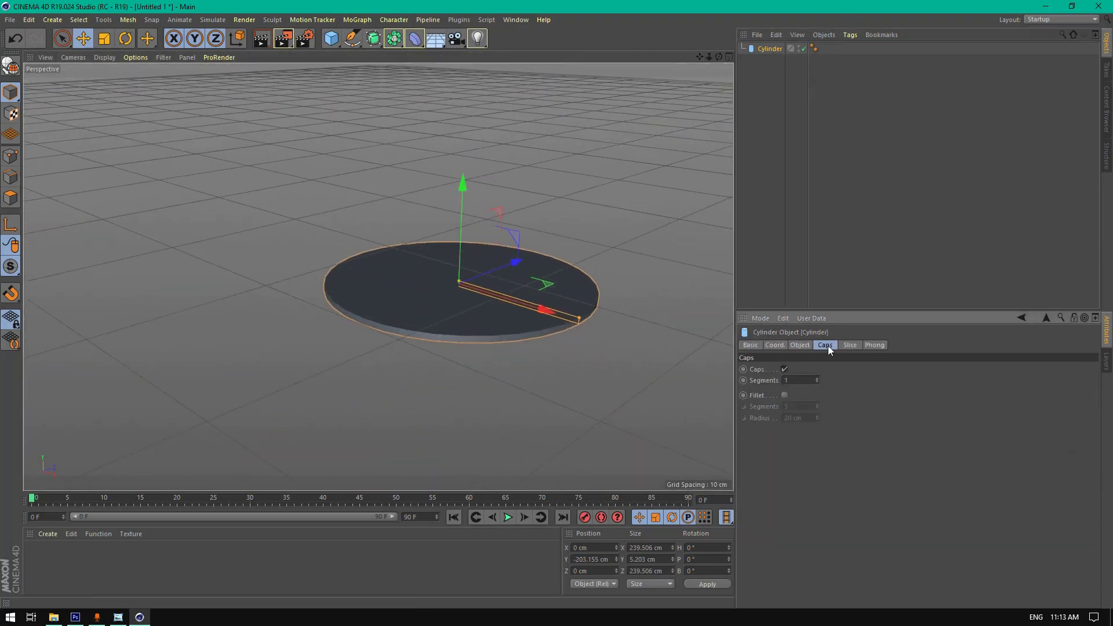
click(785, 369)
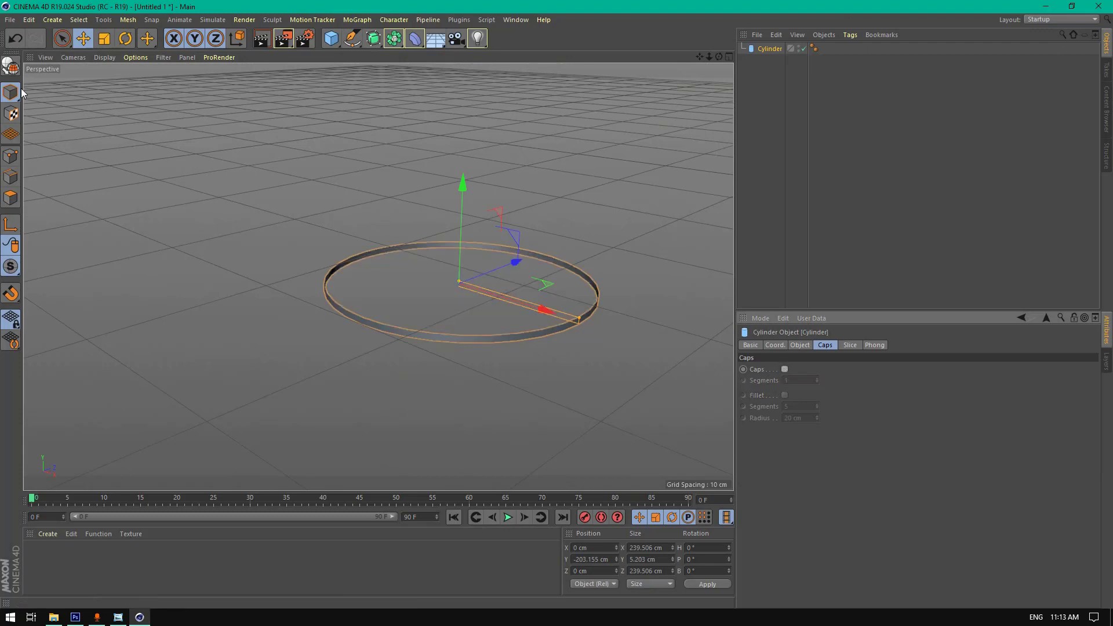
key(c)
- Raise the cylinder's upper edge ring to about Y 54 cm and scale it to about 248 cm wide, matching the cup wall
click(11, 177)
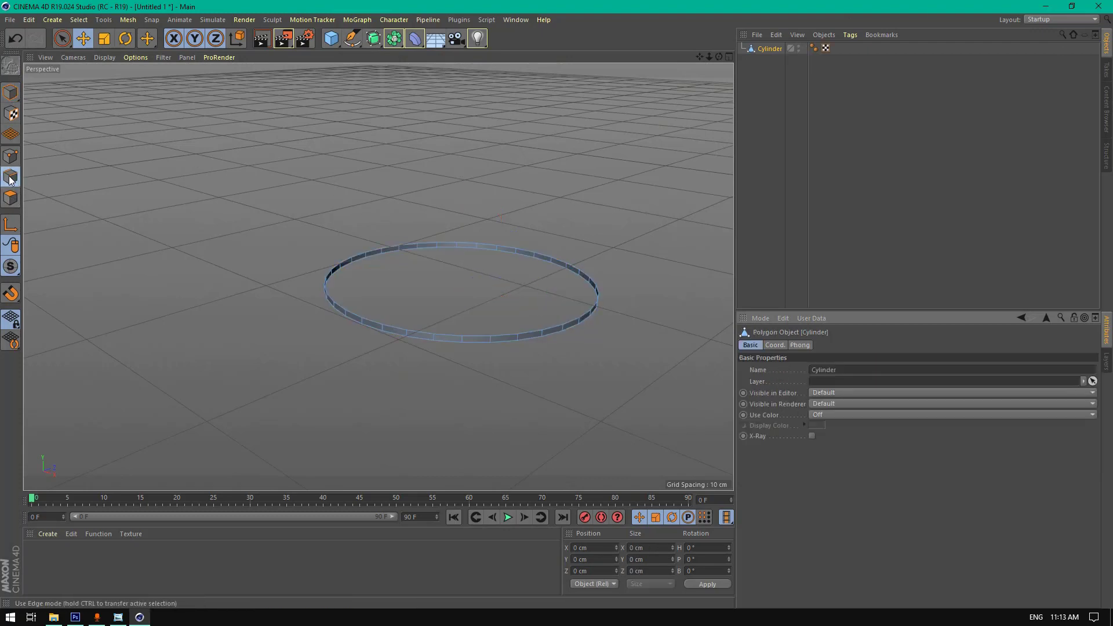
middle_click(331, 185)
middle_click(473, 342)
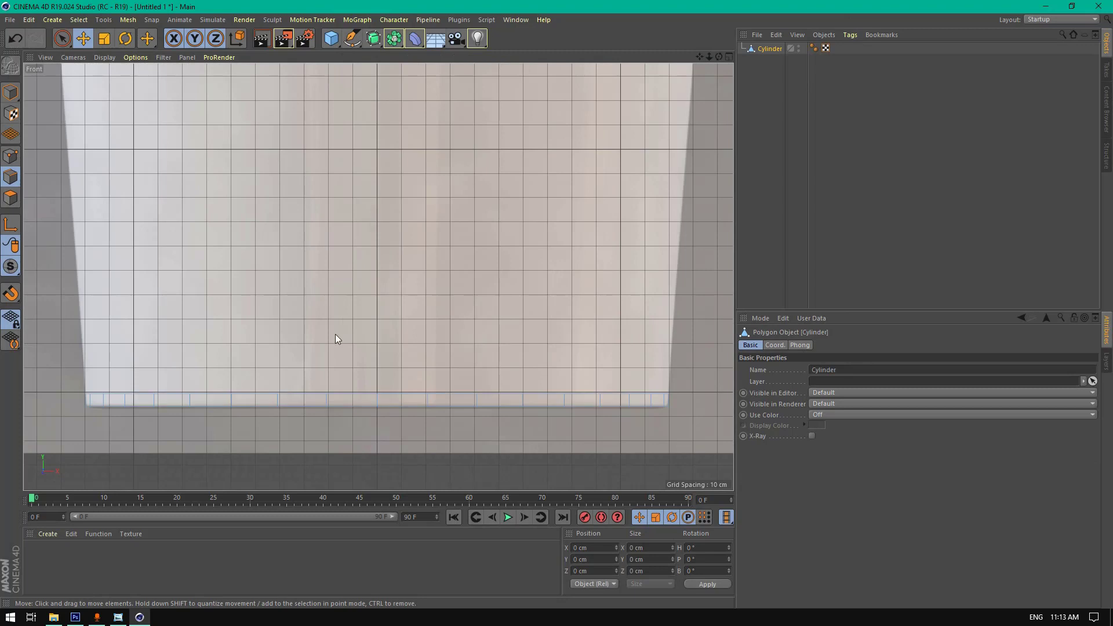
drag(62, 38, 86, 78)
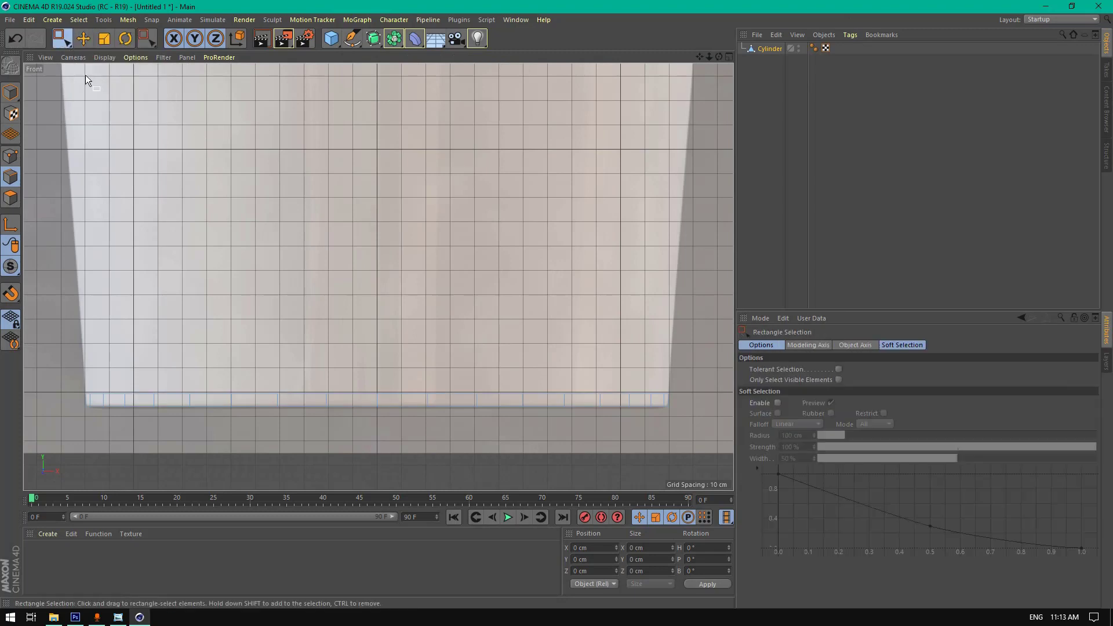
drag(73, 407, 737, 390)
drag(378, 298, 407, 174)
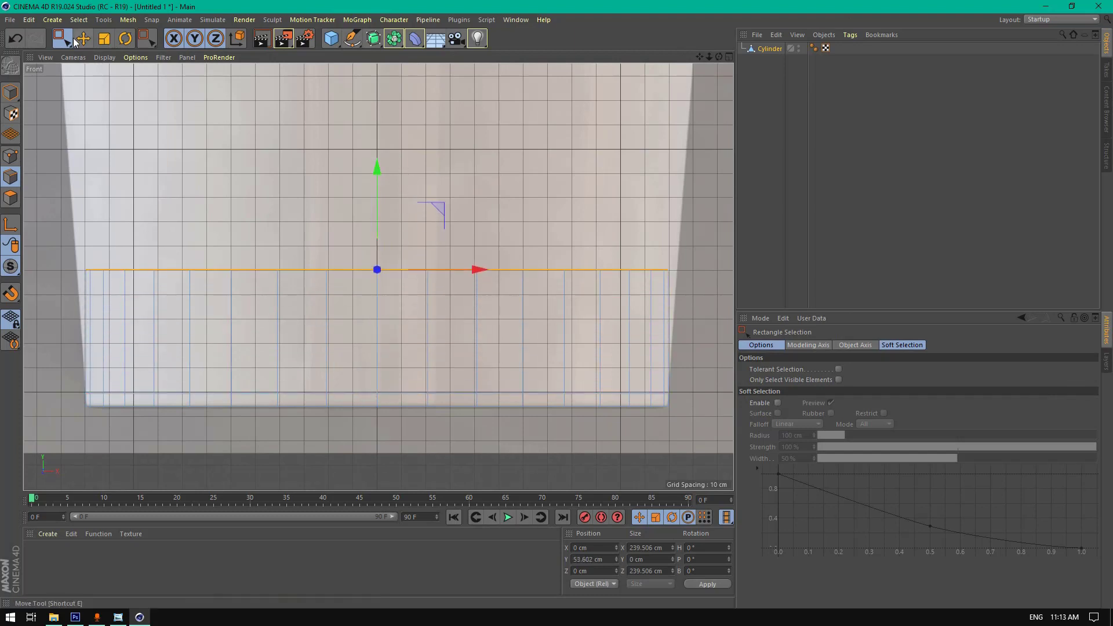
click(105, 38)
mouse_move(145, 99)
mouse_down()
mouse_move(178, 100)
mouse_move(160, 95)
mouse_up()
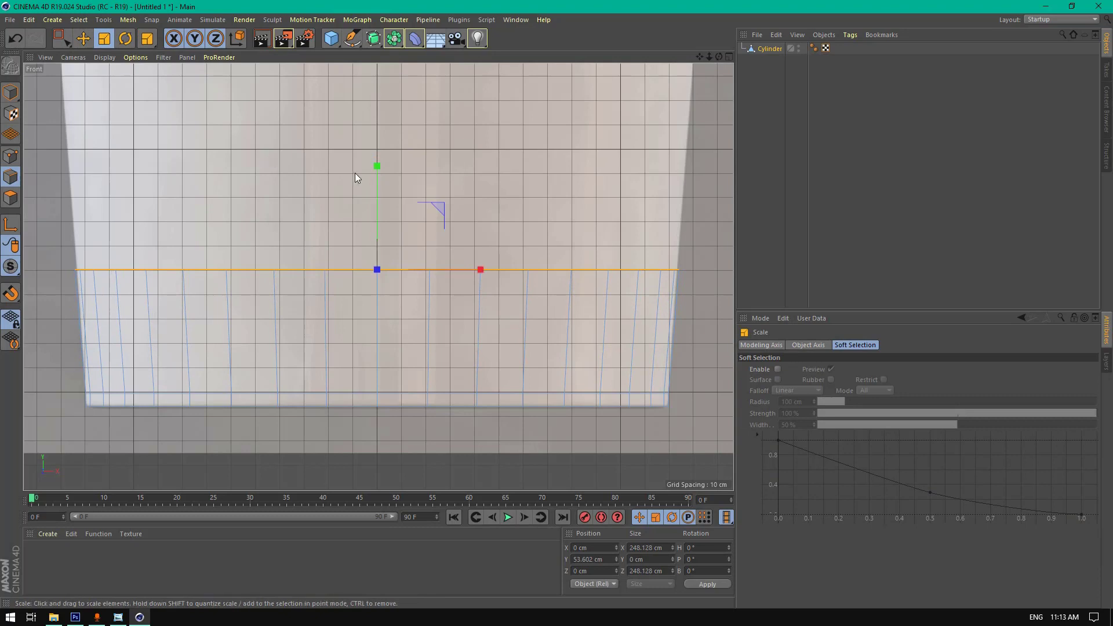
- Extrude the upper edge ring to about Y 108 cm and scale it to about 255 cm wide along the cup wall
key(0)
drag(699, 56, 382, 105)
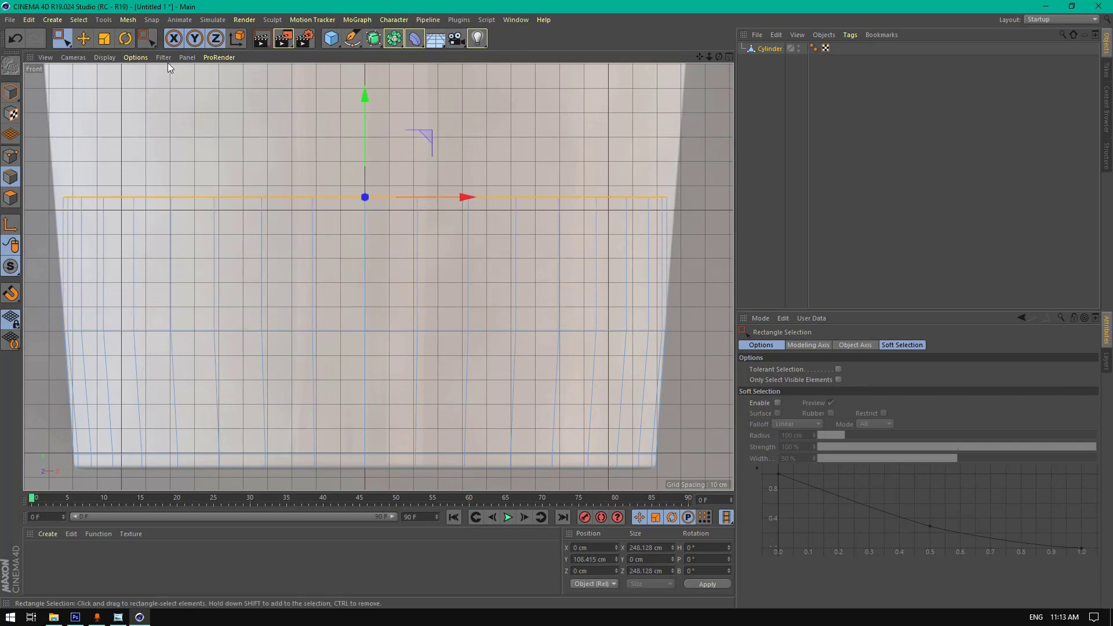
click(105, 39)
drag(170, 98, 200, 117)
- Extrude the upper edge ring to about Y 192 cm and scale it to about 268 cm wide along the cup wall
drag(709, 56, 704, 168)
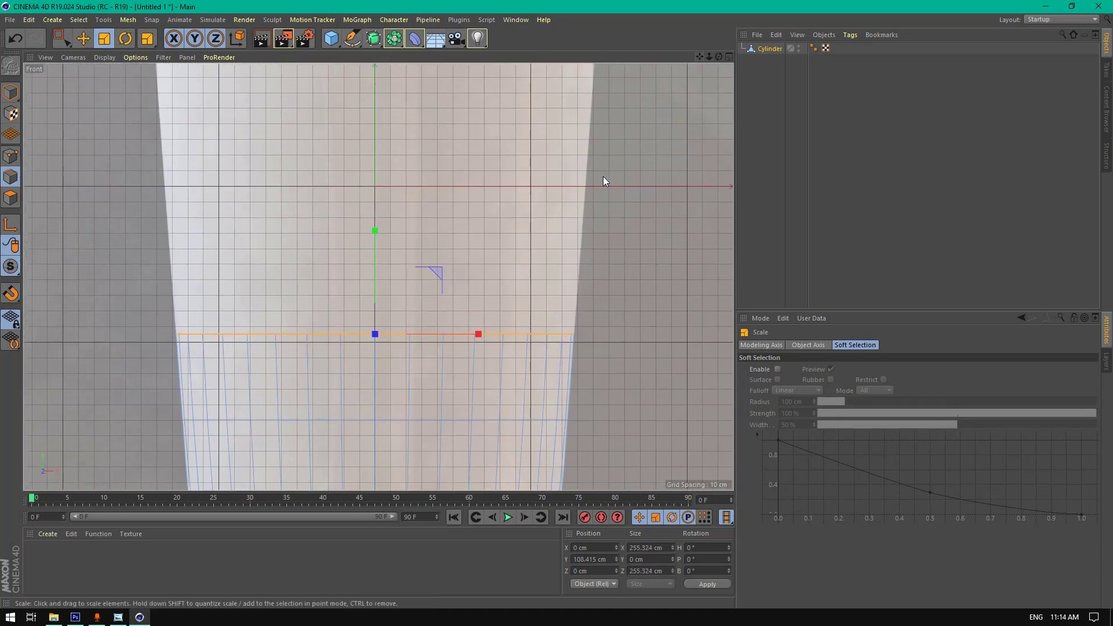
key(0)
drag(382, 237, 419, 110)
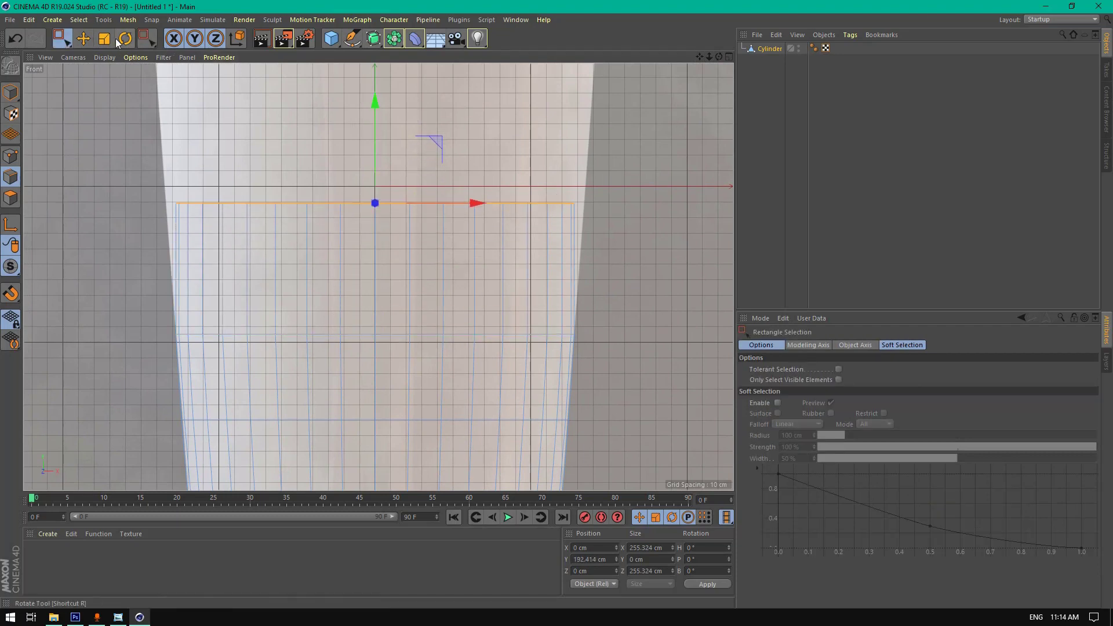
key(t)
drag(232, 113, 256, 107)
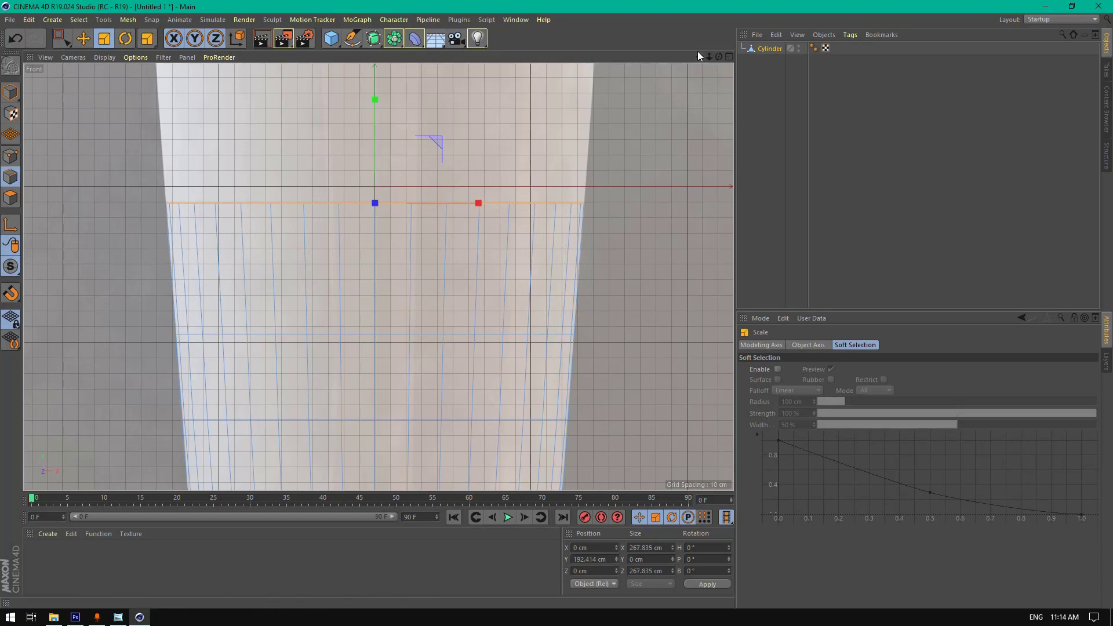
- Extrude and scale the upper edge ring in stages along the wall and rim flare, up to about Y 329 cm and 300 cm wide
drag(699, 57, 711, 165)
key(0)
drag(400, 241, 391, 68)
key(t)
key(0)
key(t)
key(0)
key(t)
key(0)
key(t)
key(0)
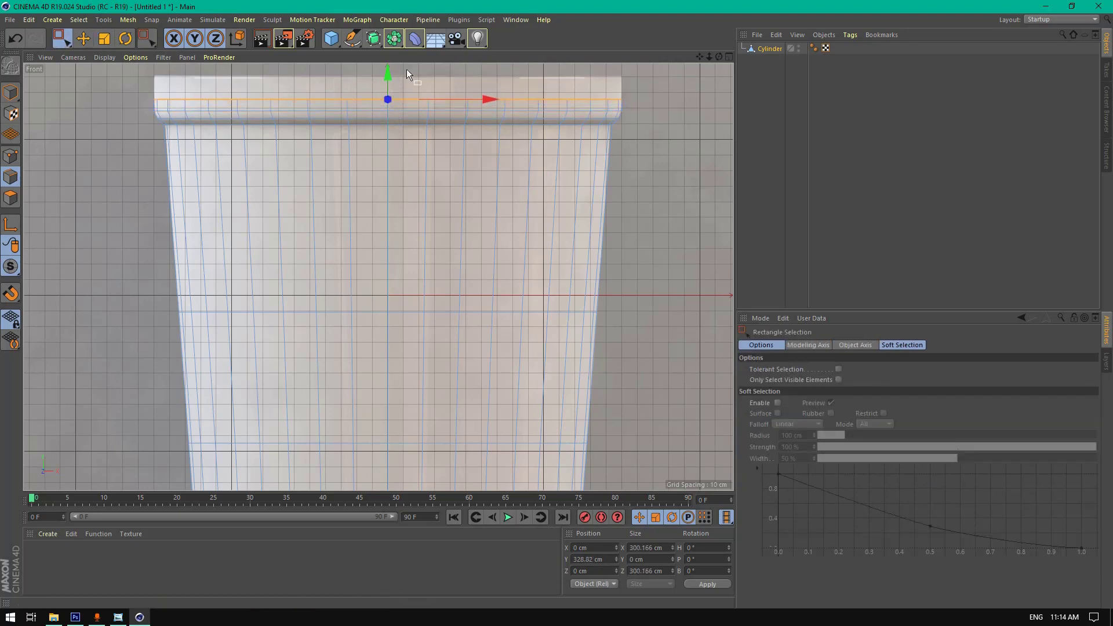
- Extrude the edge ring to the upper end of the cup's rim at about Y 343 cm, scaled to about 301 cm wide
drag(699, 56, 701, 55)
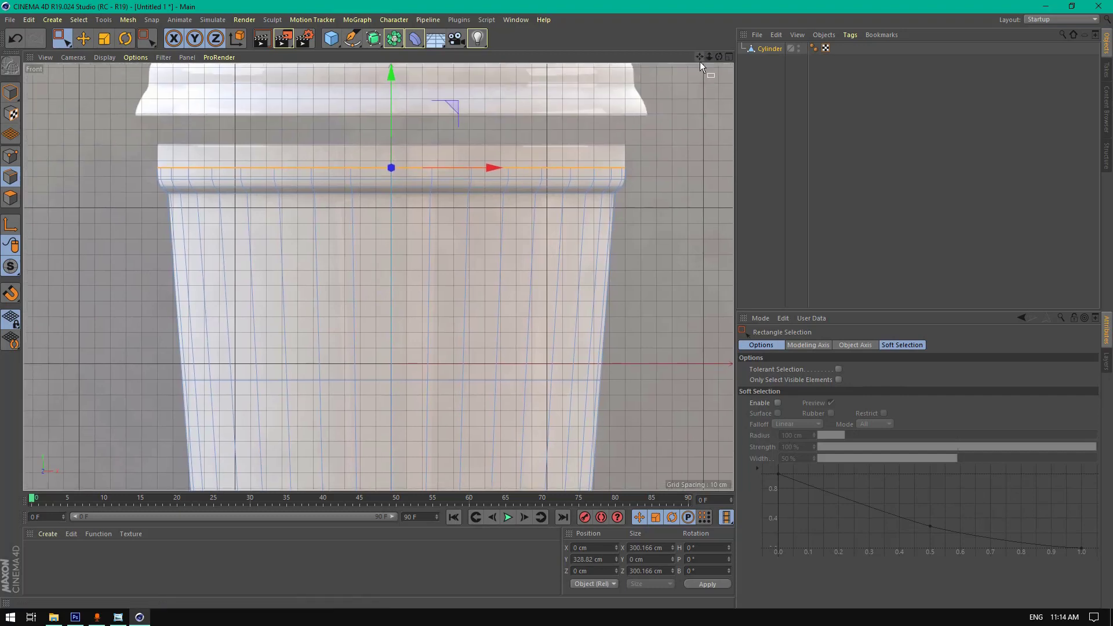
key(t)
drag(420, 113, 395, 94)
key(0)
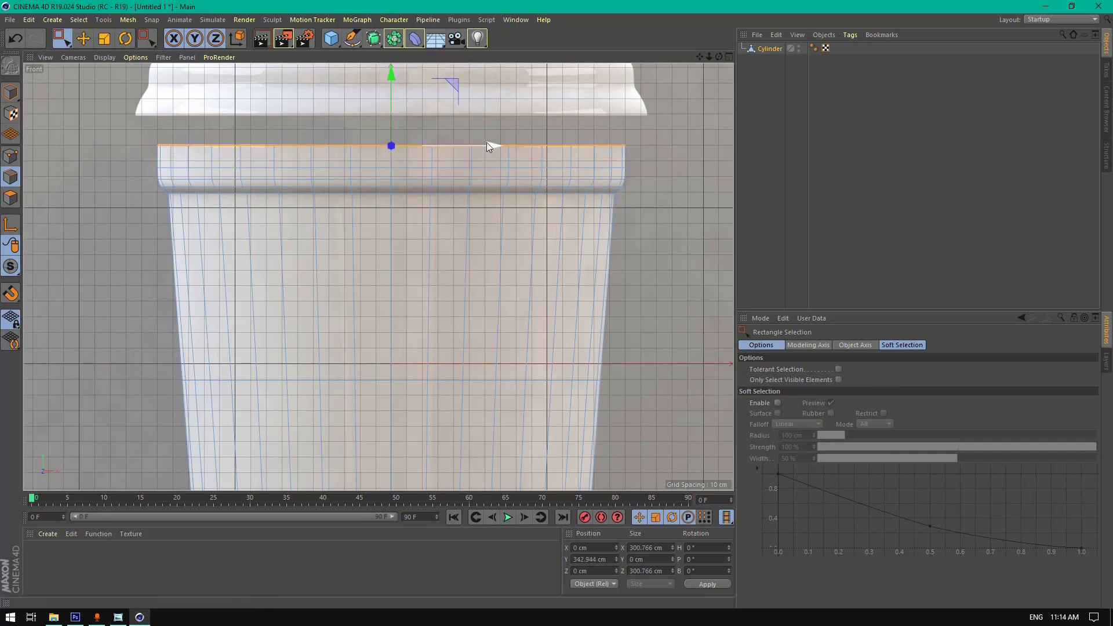
- Undo the last rim extrusion and extrude the upper edge ring straight up again to about Y 343 cm
key(ctrl+z)
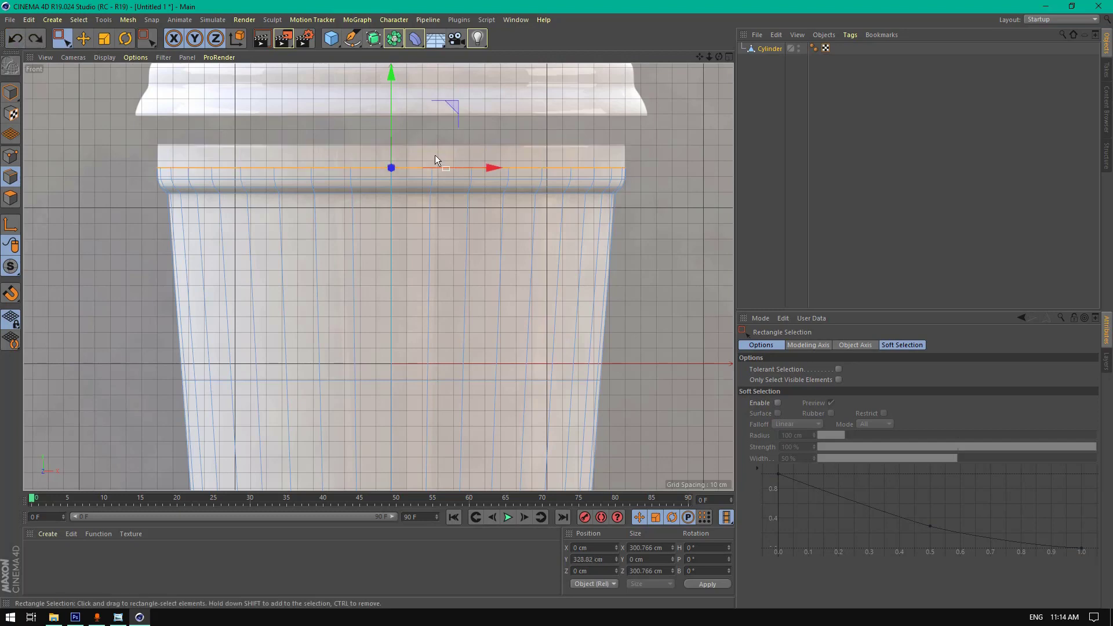
drag(389, 130, 392, 103)
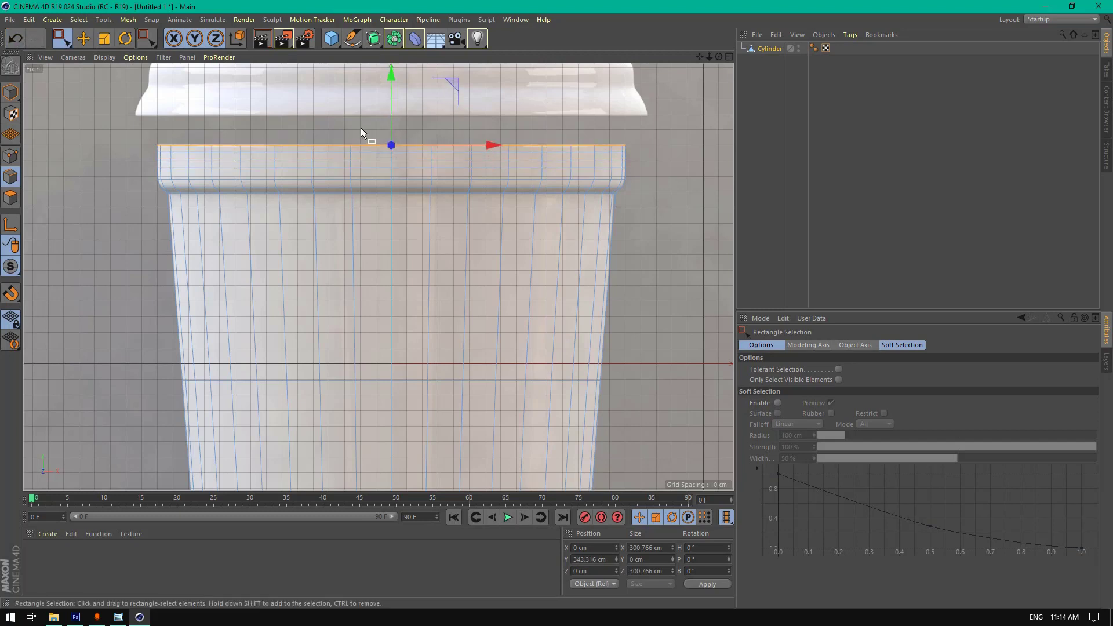
middle_click(362, 128)
middle_click(285, 169)
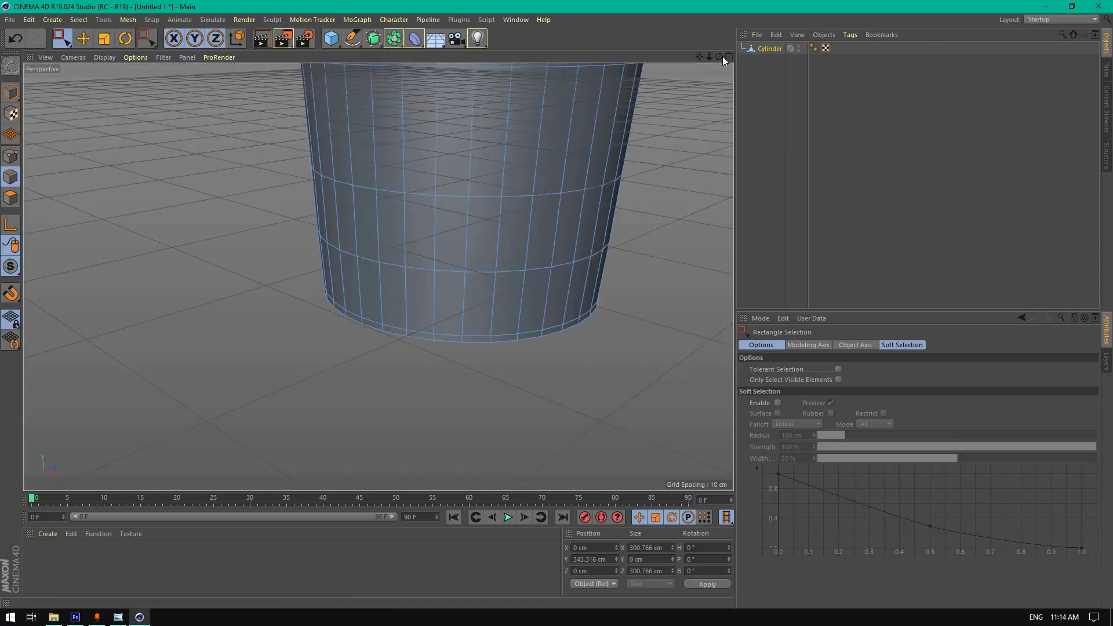
drag(709, 57, 719, 78)
scroll(529, 98, up, 2)
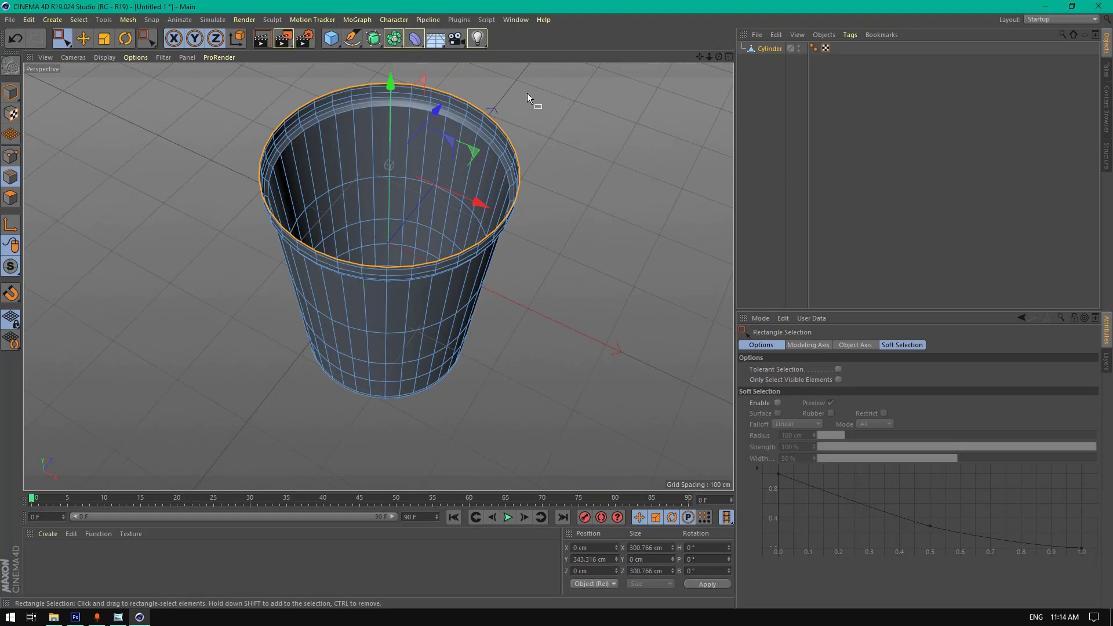
- Select all polygons of the cup and extrude them outward by 2.5 cm with Create Caps enabled to give the wall thickness
key(ctrl+a)
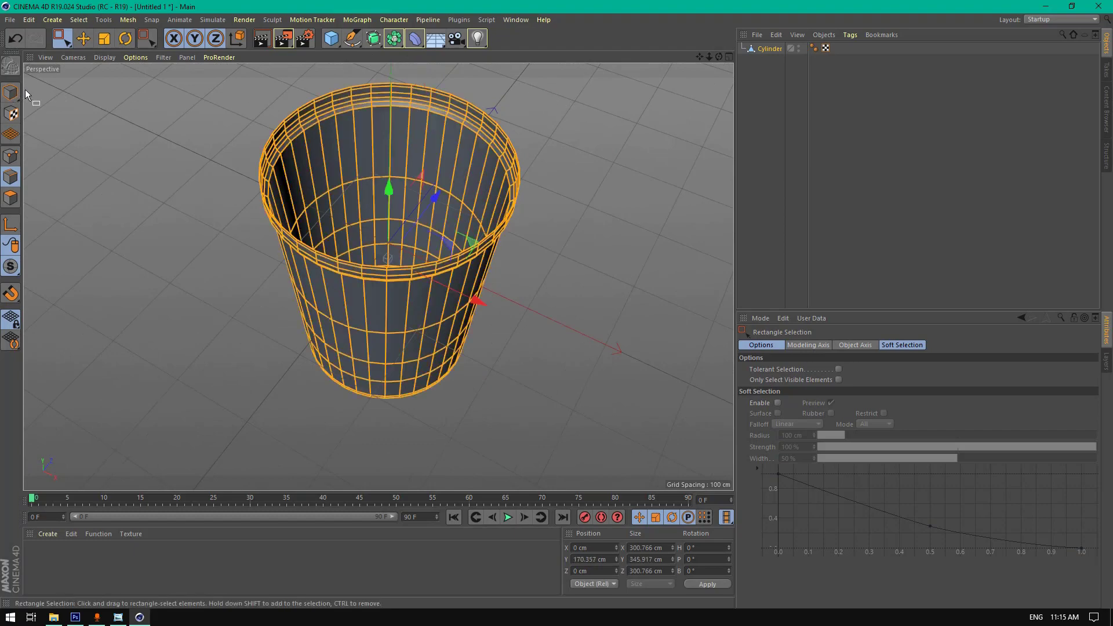
drag(719, 56, 719, 82)
scroll(359, 182, up, 2)
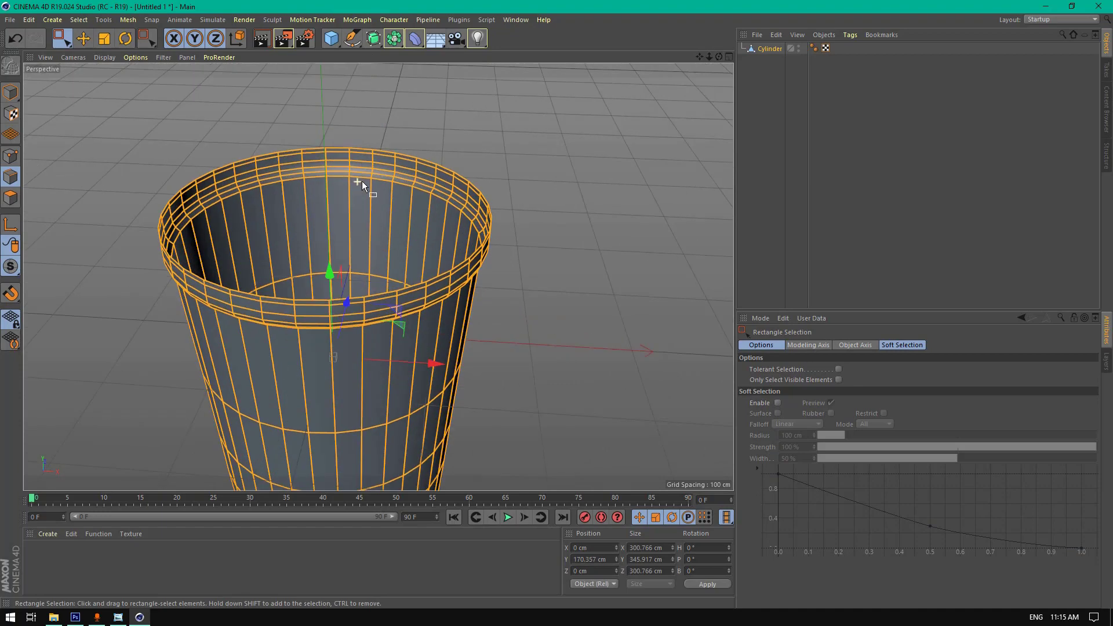
click(12, 197)
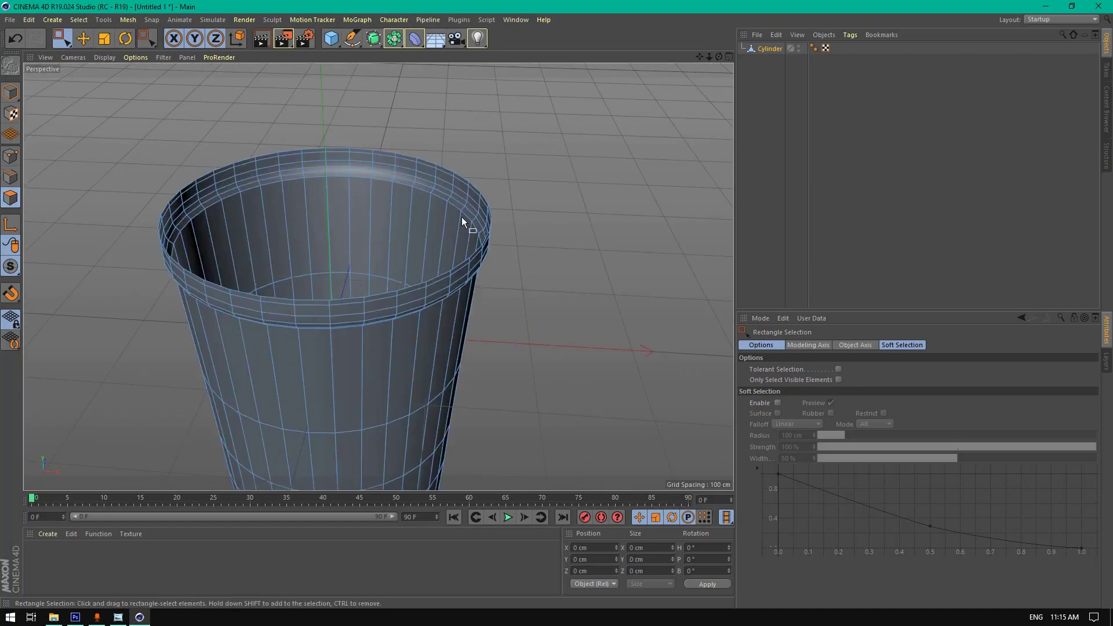
key(ctrl+a)
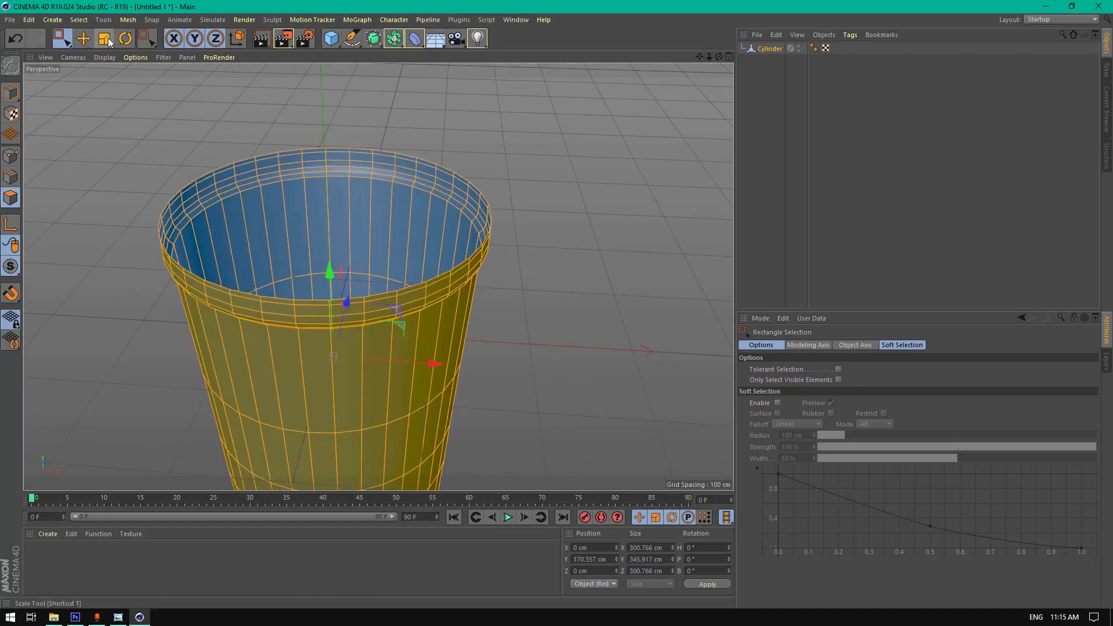
right_click(287, 119)
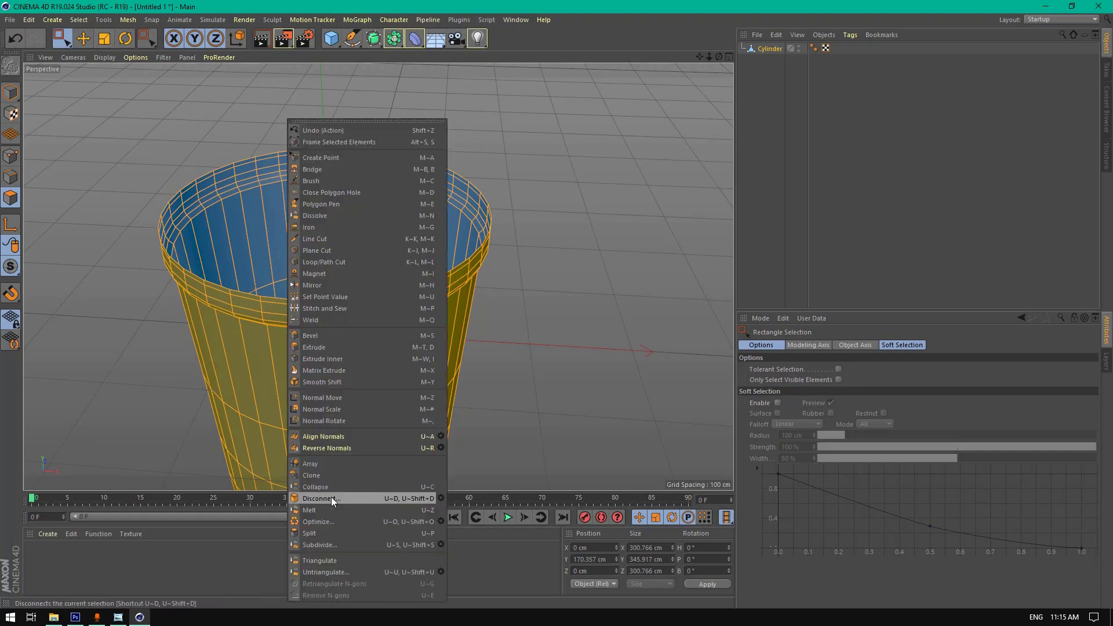
right_click(238, 134)
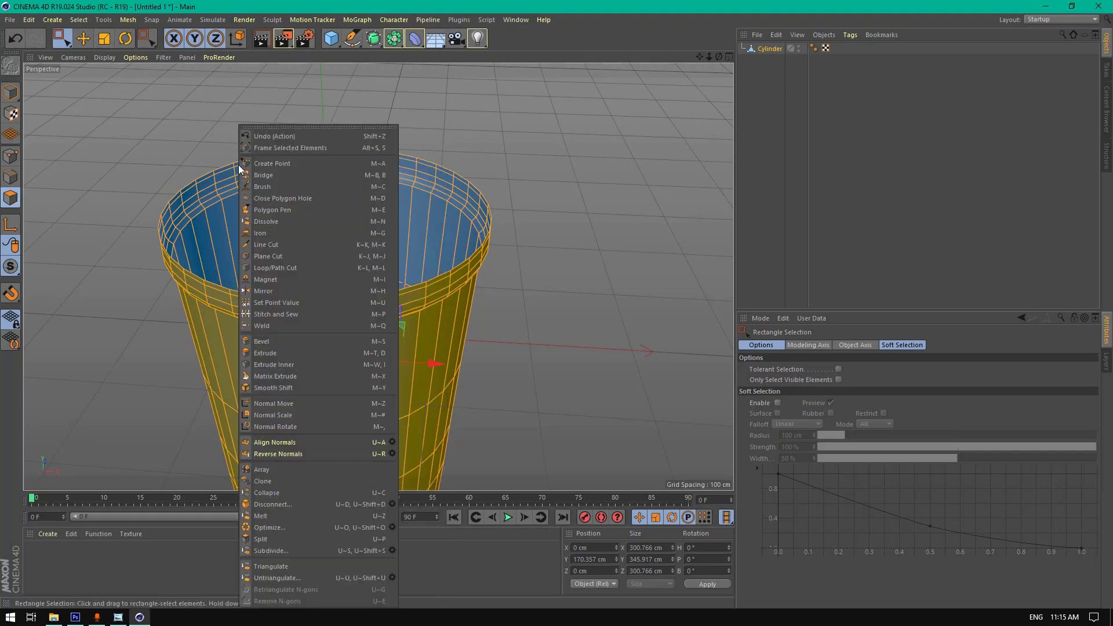
right_click(182, 134)
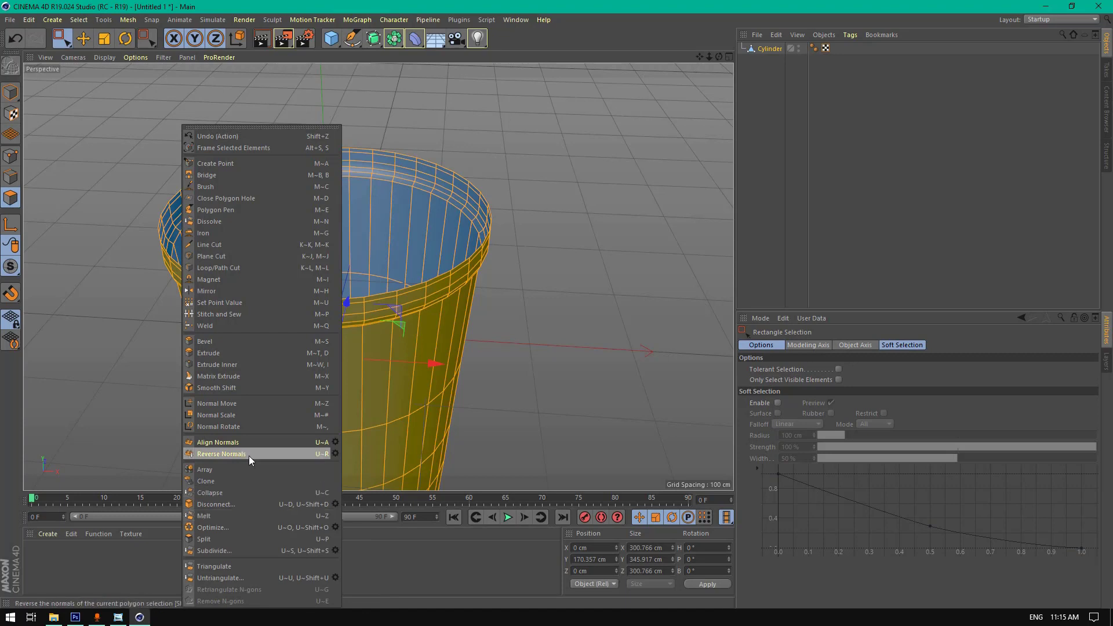
click(216, 353)
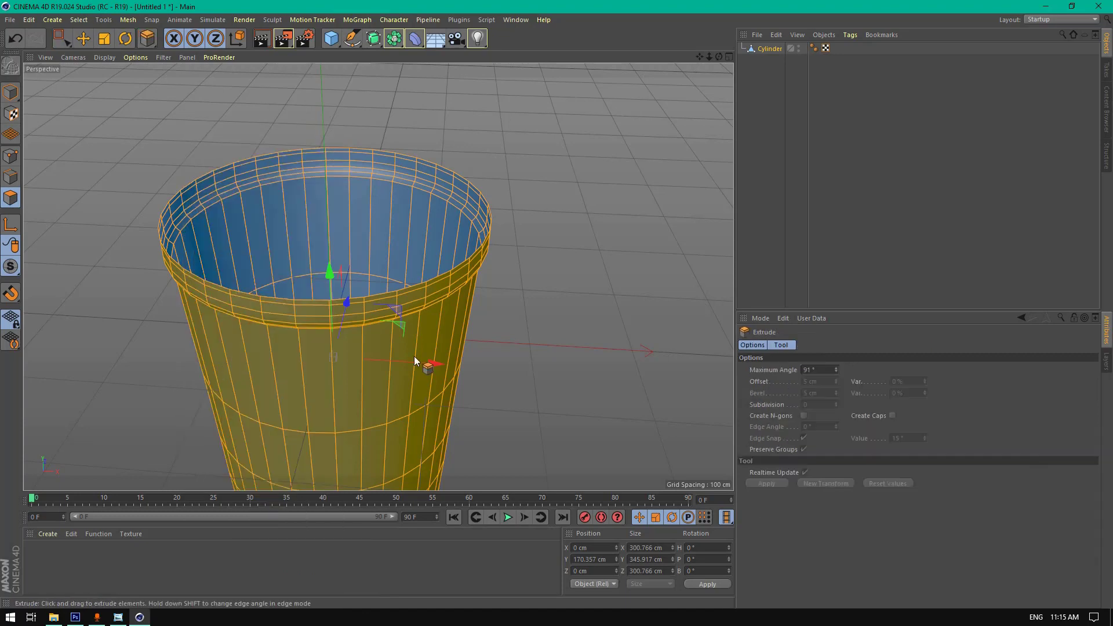
click(893, 416)
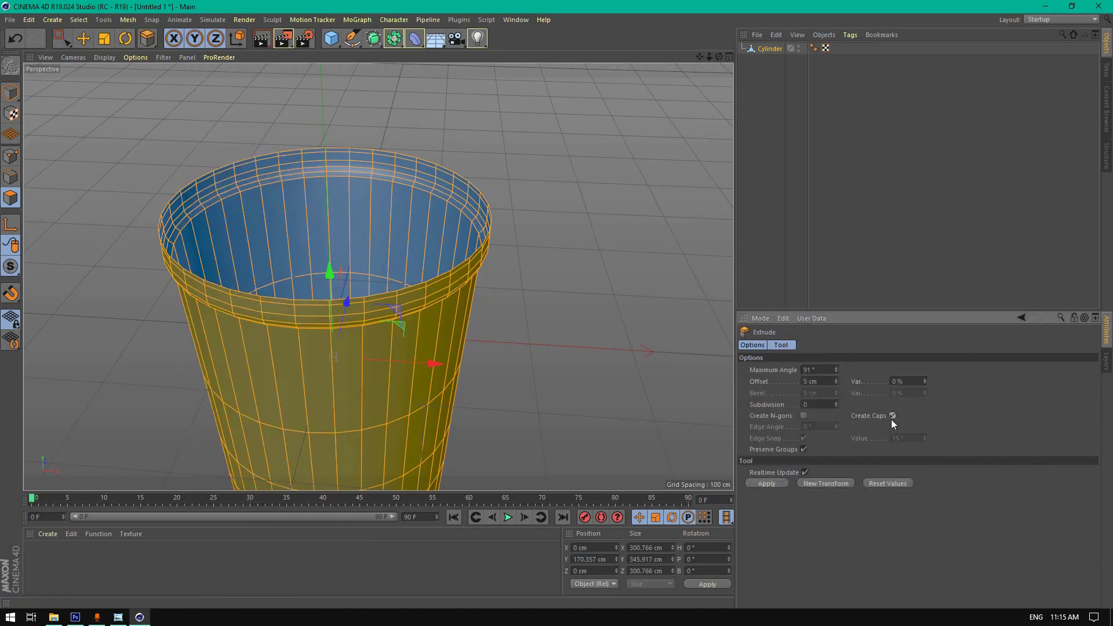
drag(558, 249, 554, 250)
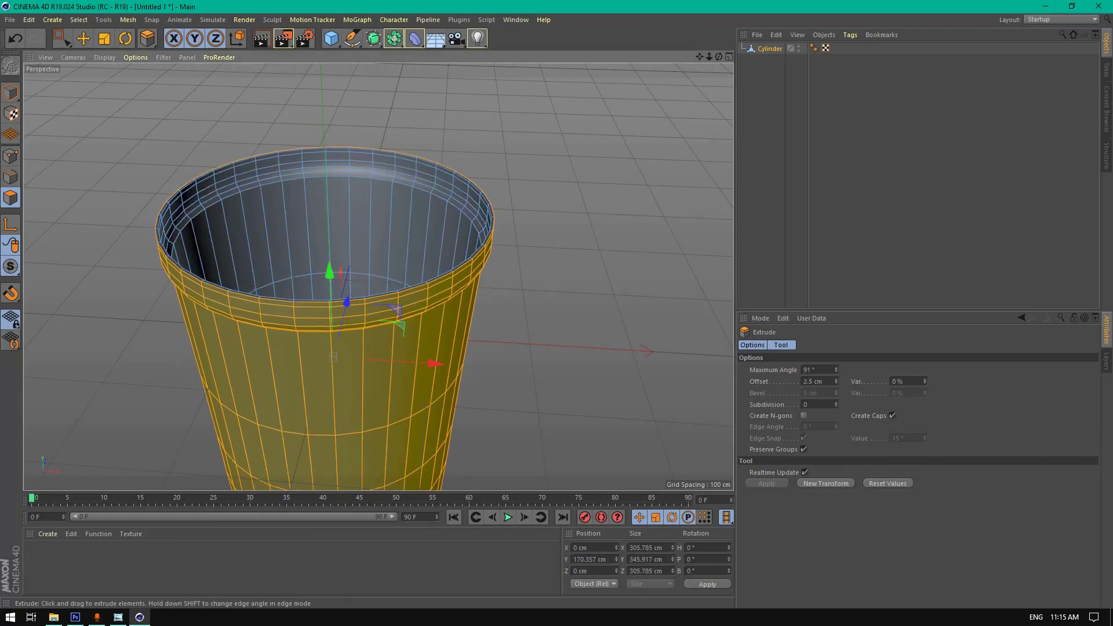
- Add a loop cut around the middle of the upper rim's thickness at about 51% offset
right_click(550, 189)
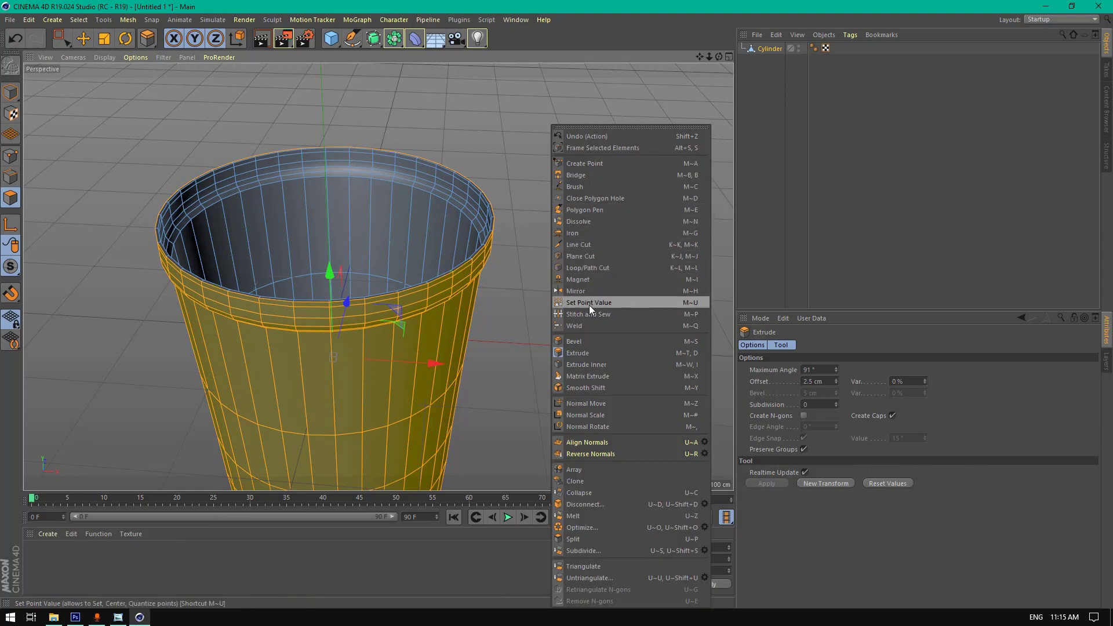
click(578, 268)
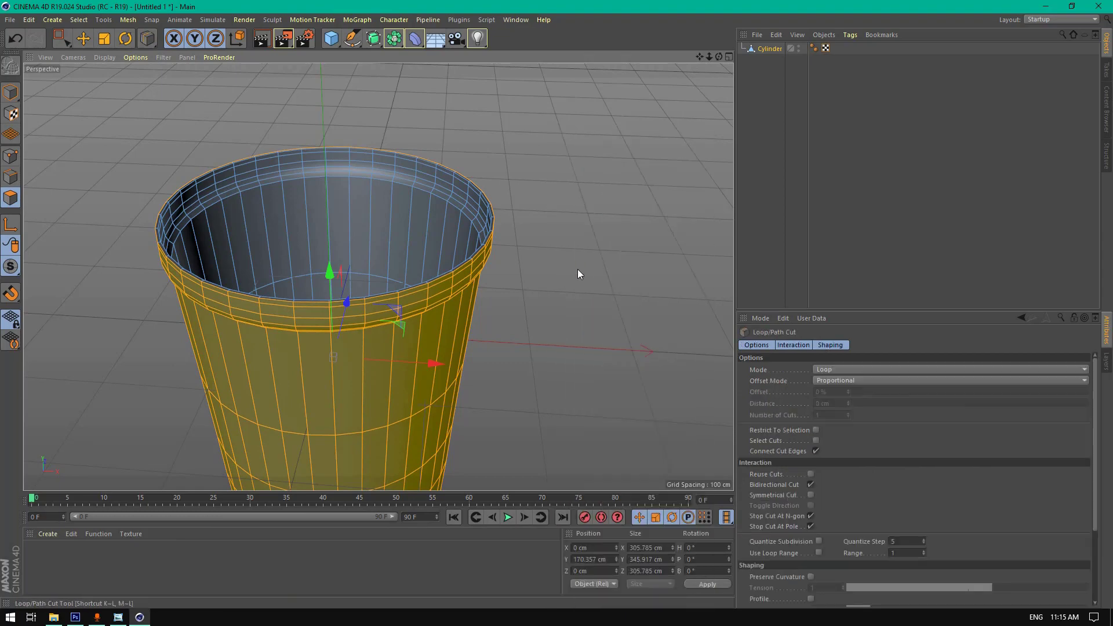
scroll(540, 244, up, 3)
scroll(496, 214, up, 4)
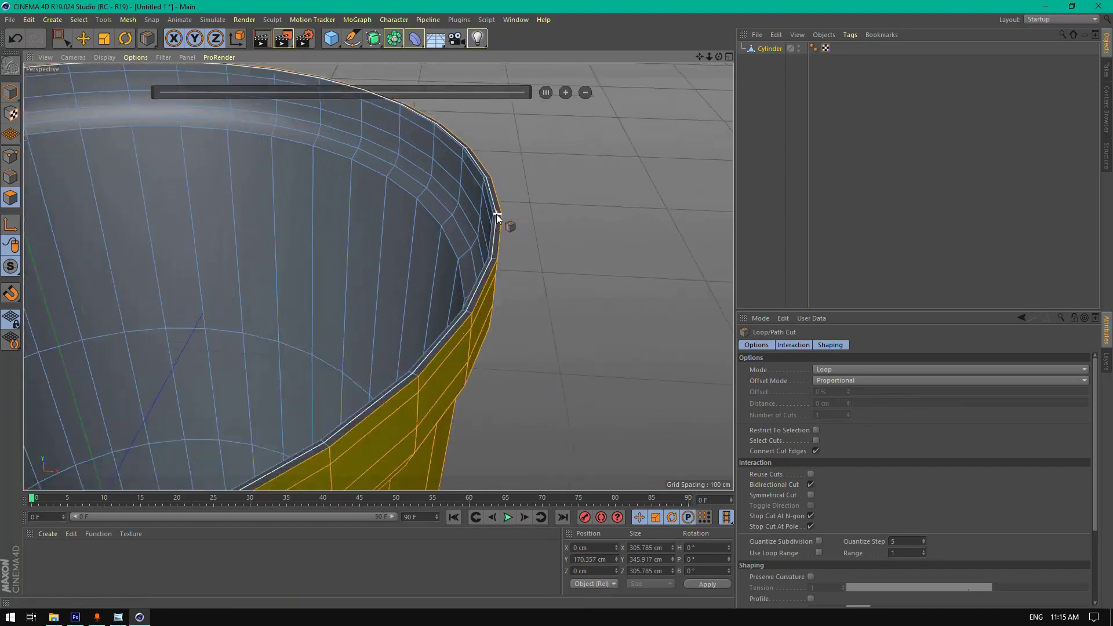
click(498, 214)
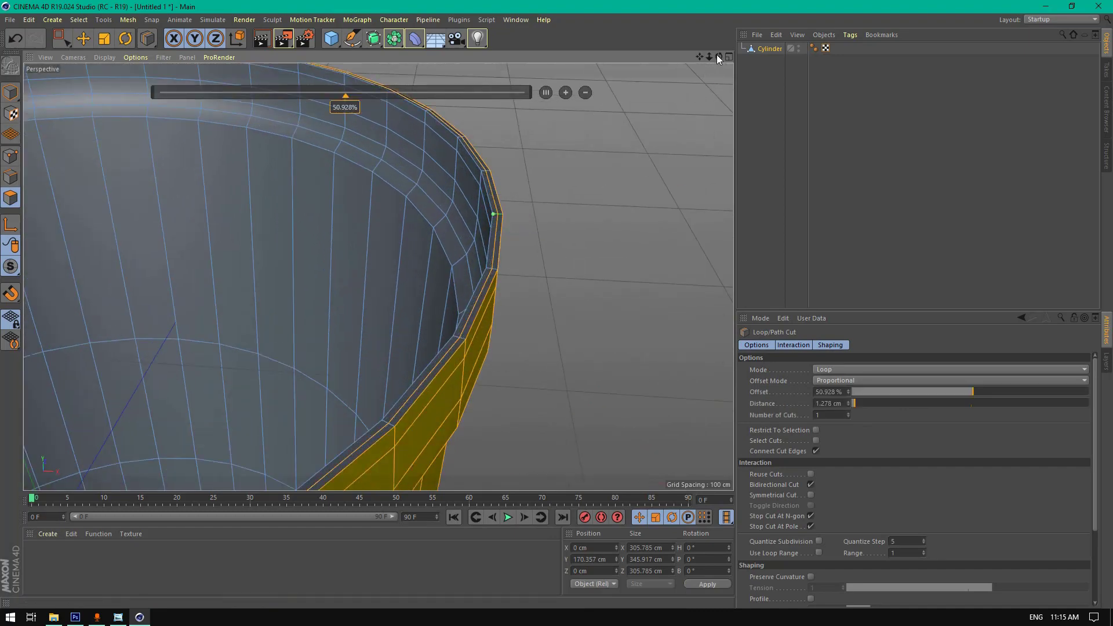
- Select the edge loop around the cup's bottom opening and extrude it inward in stages by scaling to about 65 cm wide
scroll(378, 277, down, 6)
alt+drag(378, 276, 235, 316)
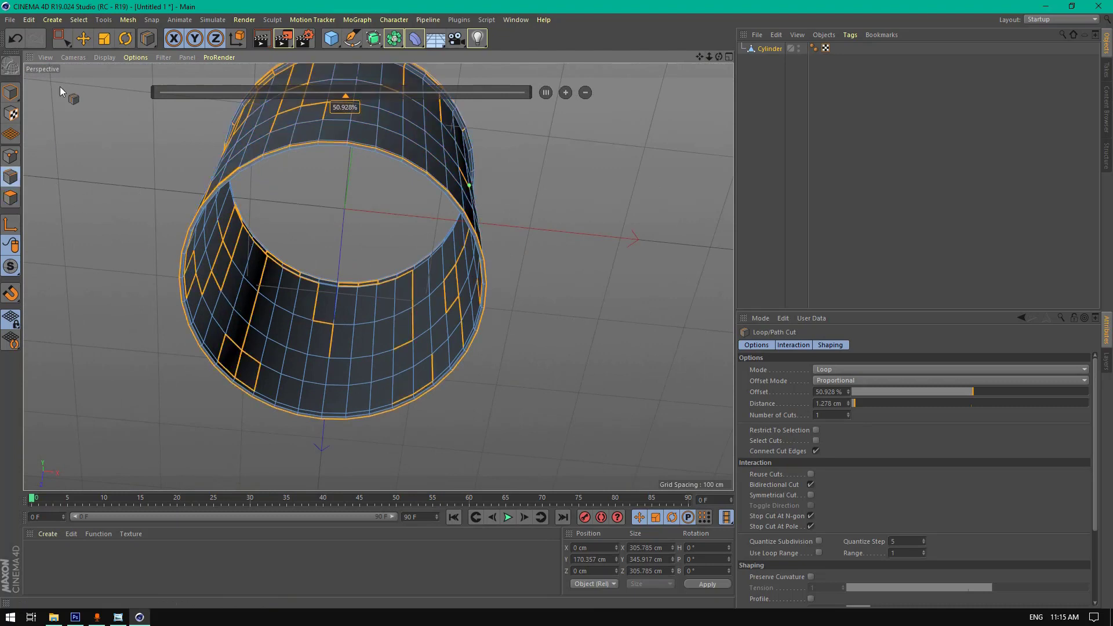
click(82, 39)
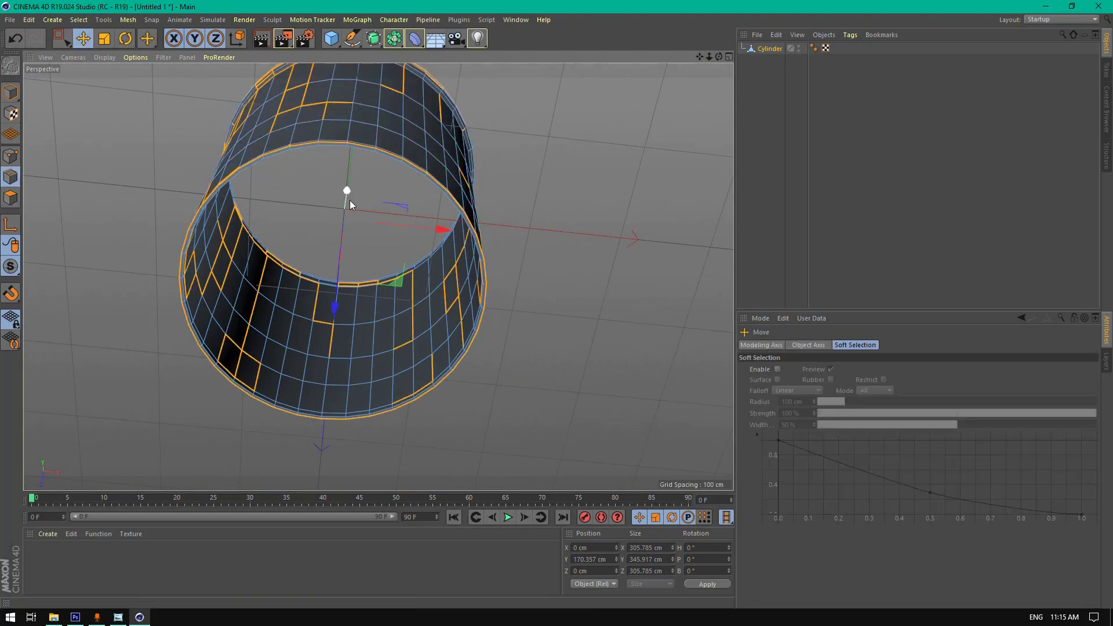
double_click(426, 183)
right_click(509, 185)
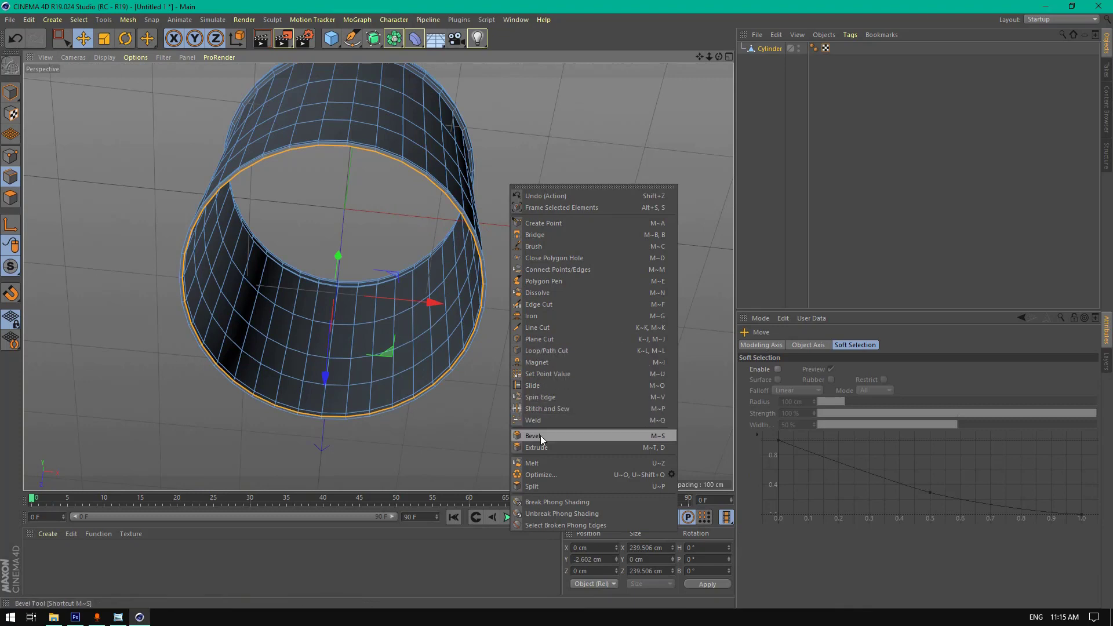
key(Escape)
key(t)
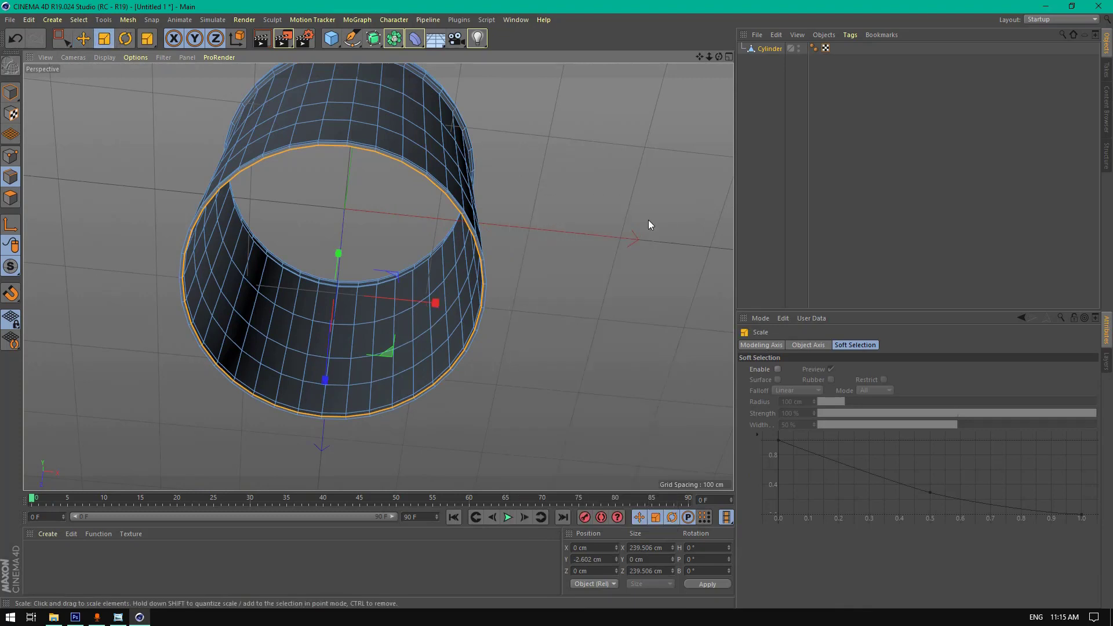
ctrl+drag(601, 192, 252, 179)
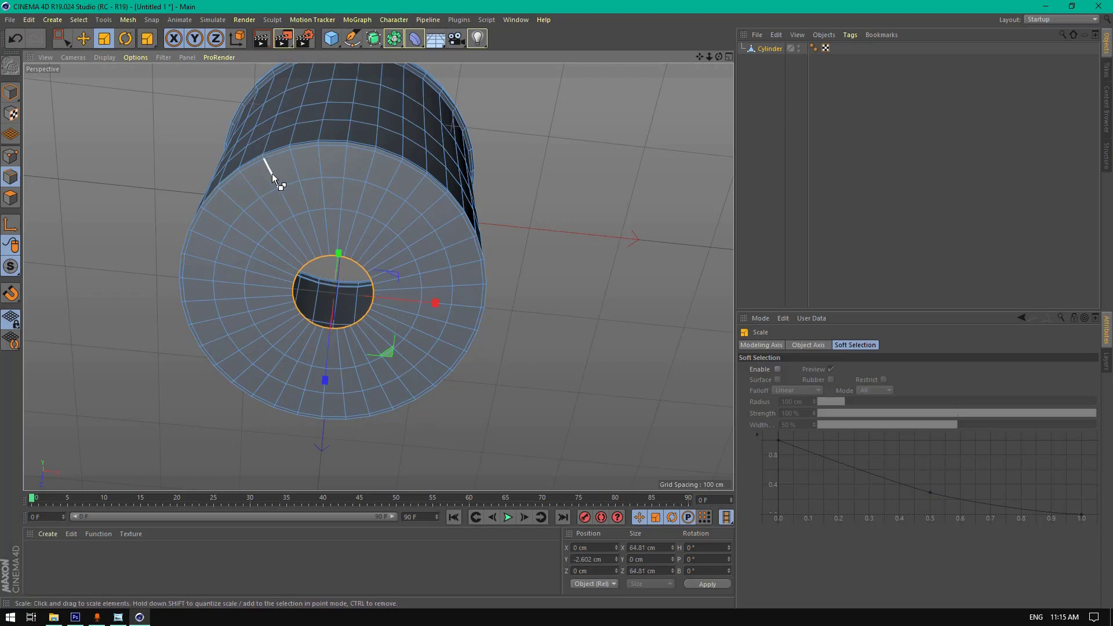
- Weld the remaining inner edge ring of the base to its center point to close the bottom
right_click(572, 173)
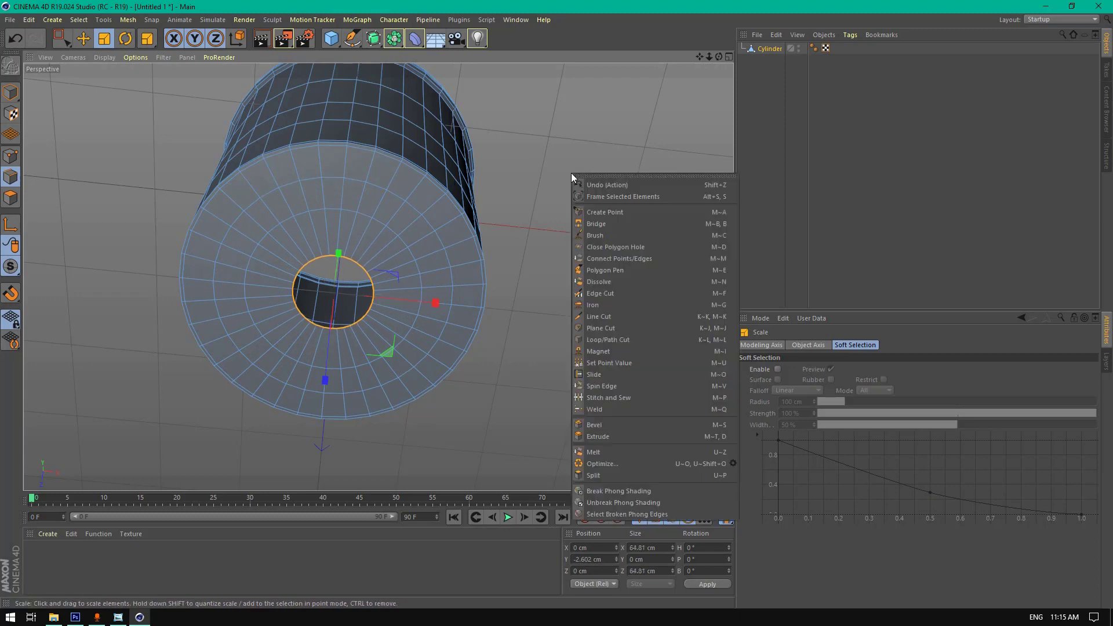
click(597, 411)
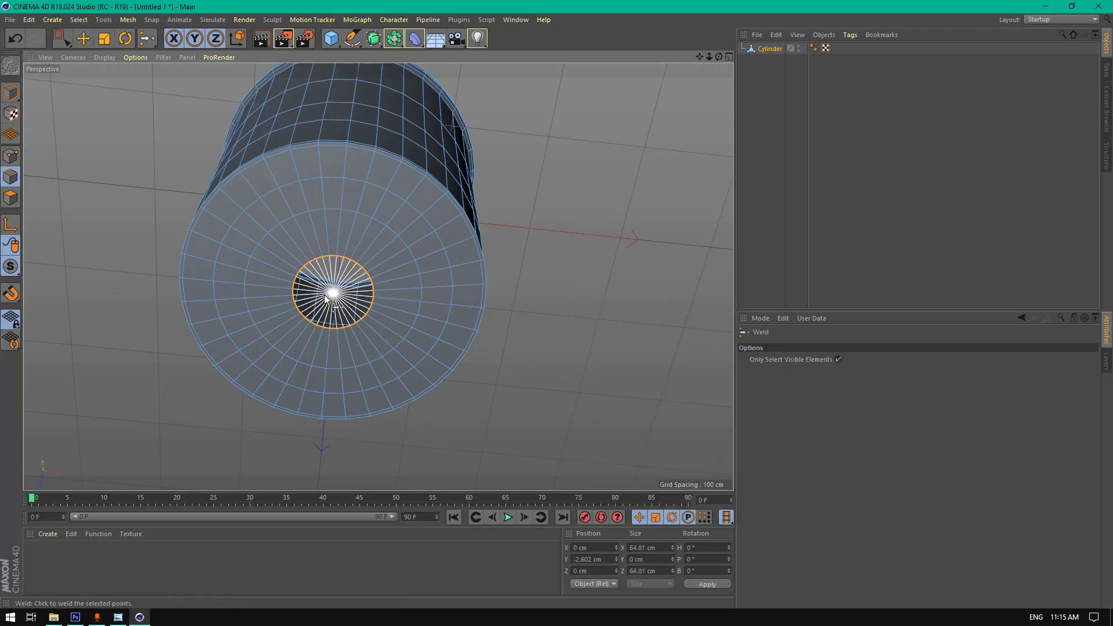
click(328, 297)
- Select the larger of the two concentric edge loops inside the cup's base and dissolve it
scroll(607, 169, up, 2)
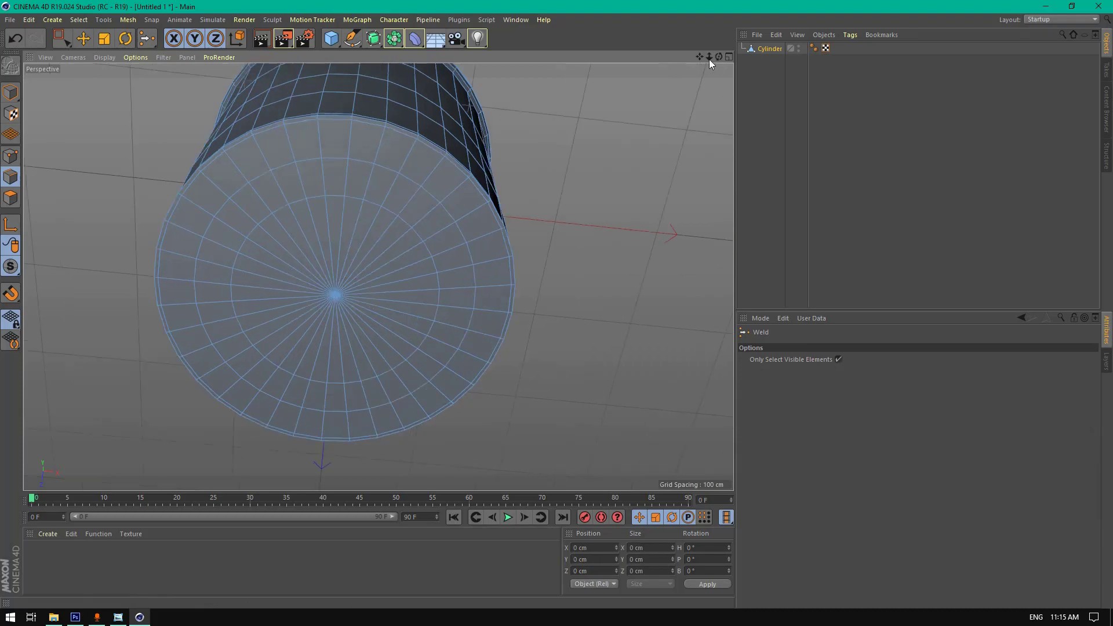
alt+drag(378, 278, 379, 277)
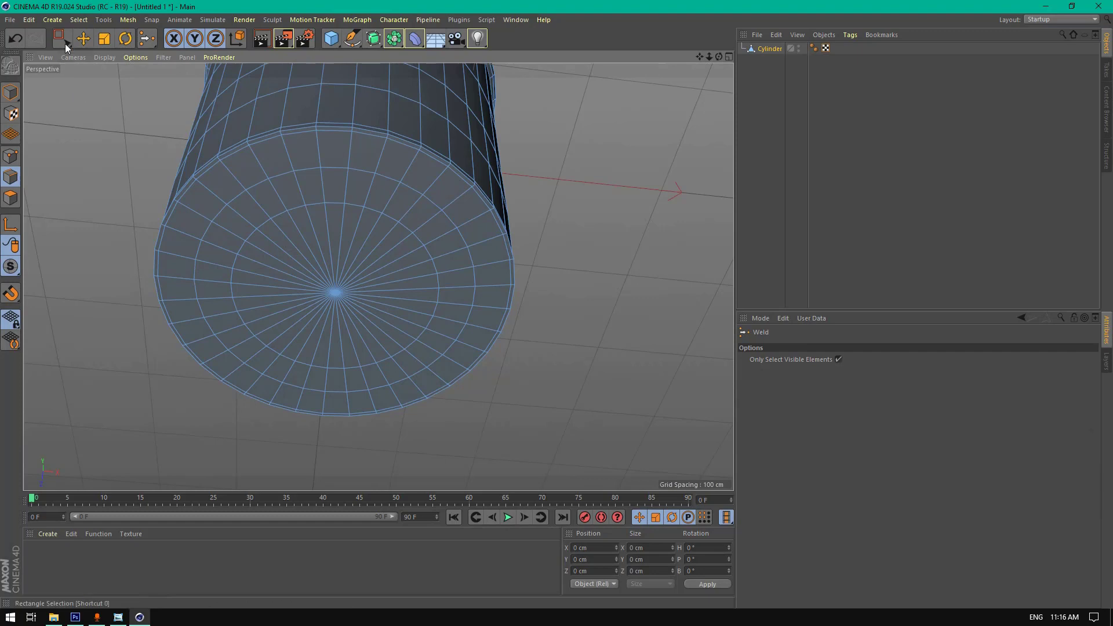
click(83, 38)
double_click(385, 180)
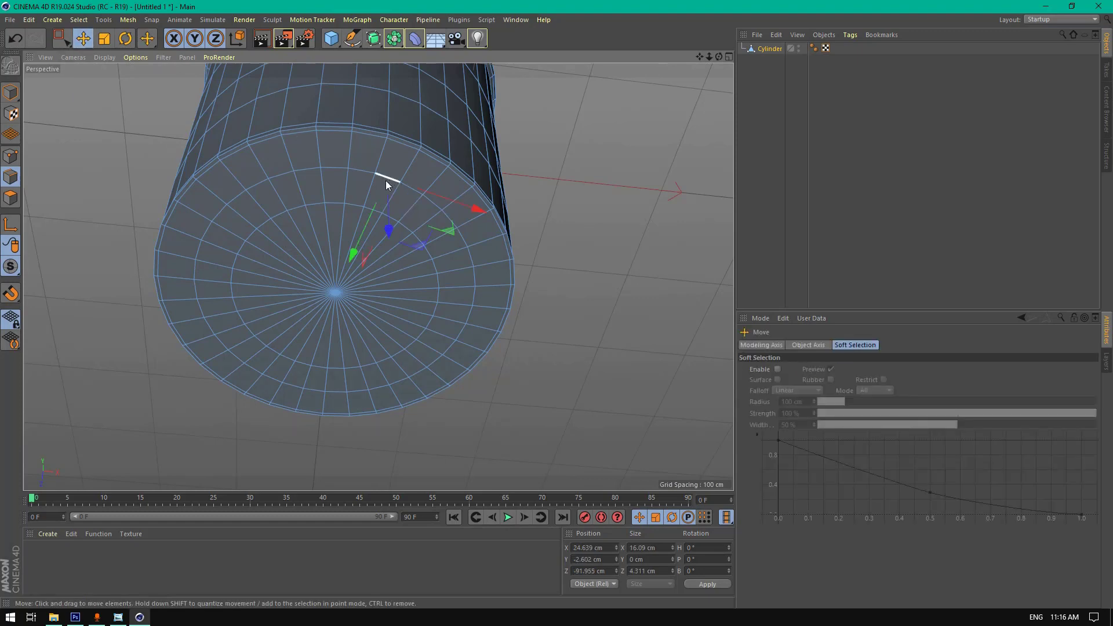
right_click(569, 173)
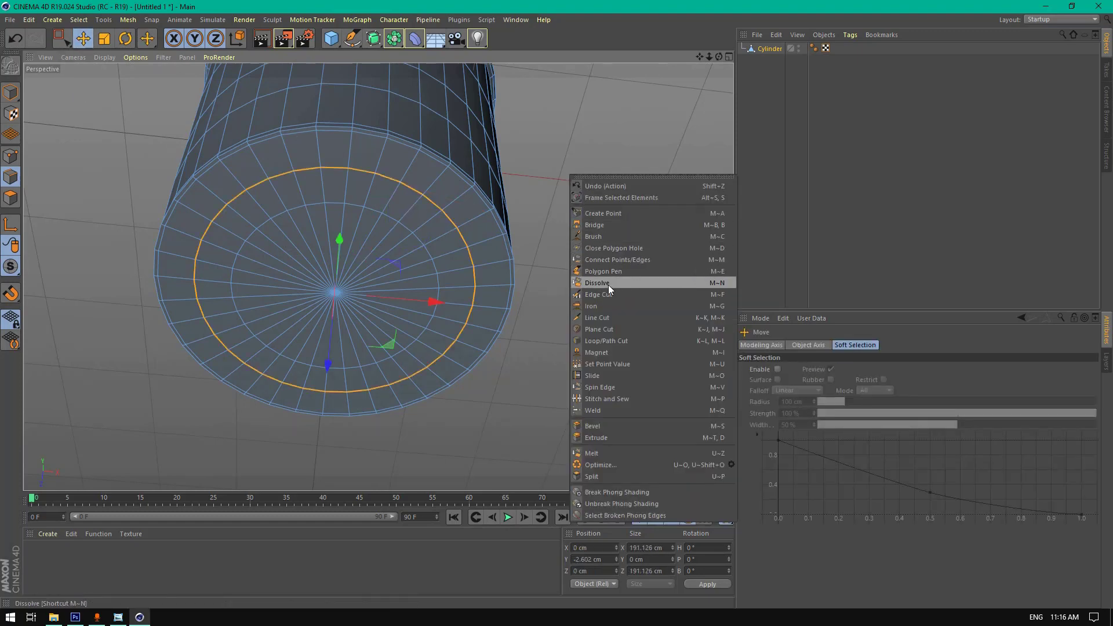
click(608, 284)
- Add two loop cuts around the cup's base, at about 93% near the outer edge and about 56% further inward
right_click(590, 197)
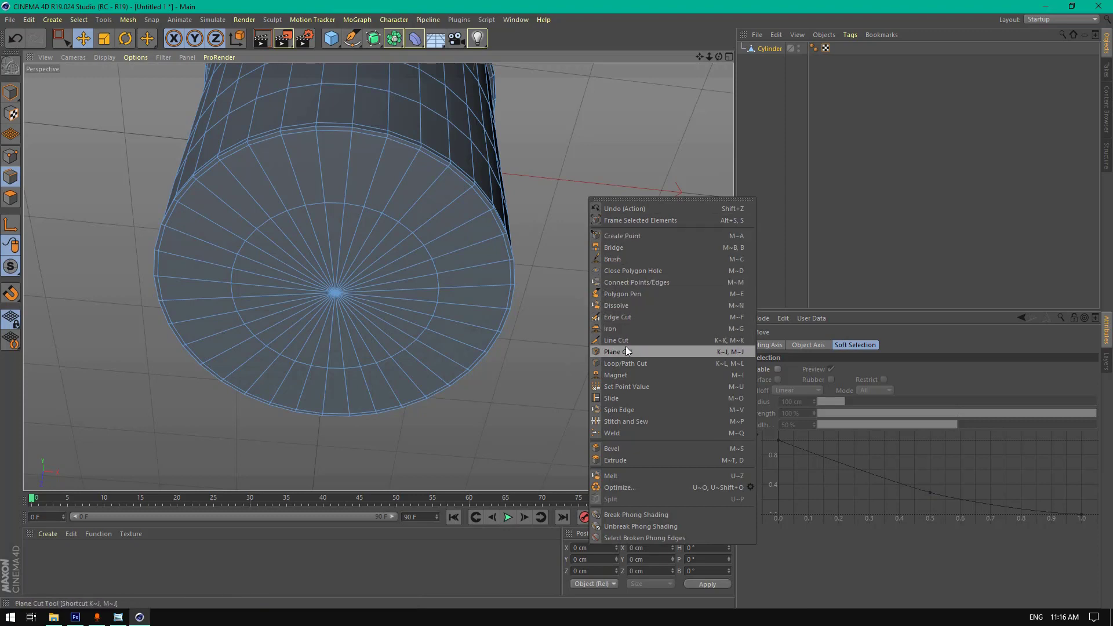
click(630, 363)
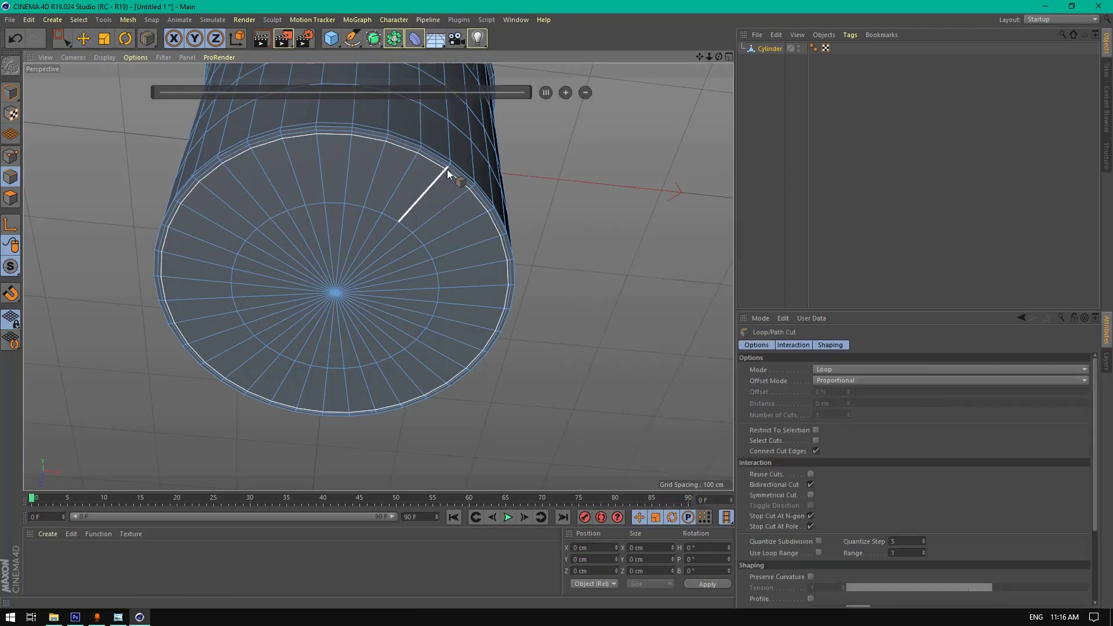
click(418, 156)
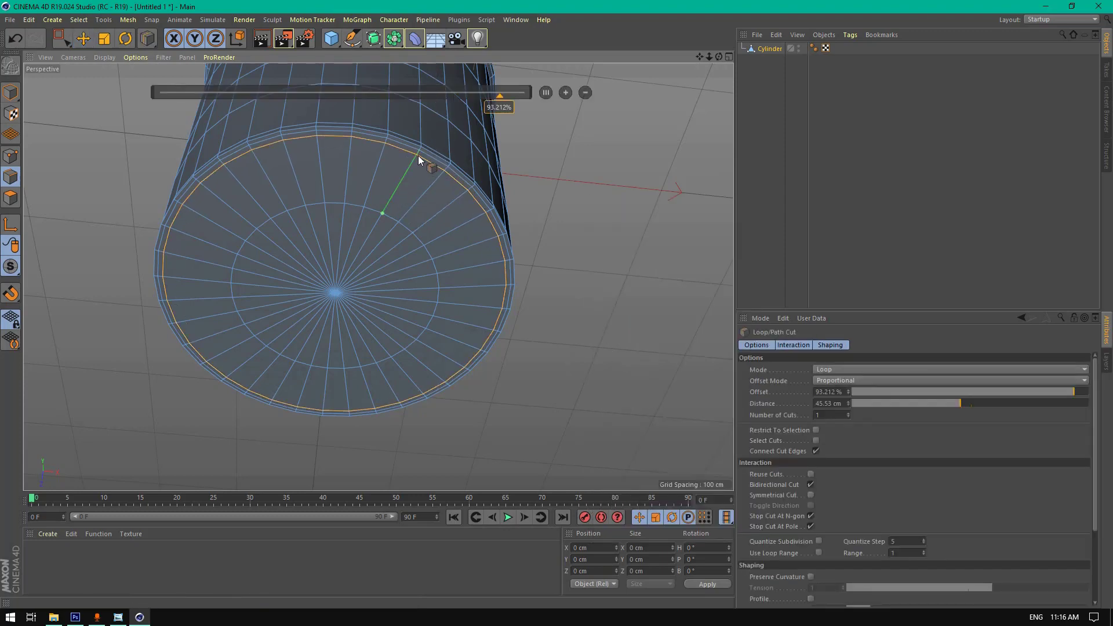
click(392, 186)
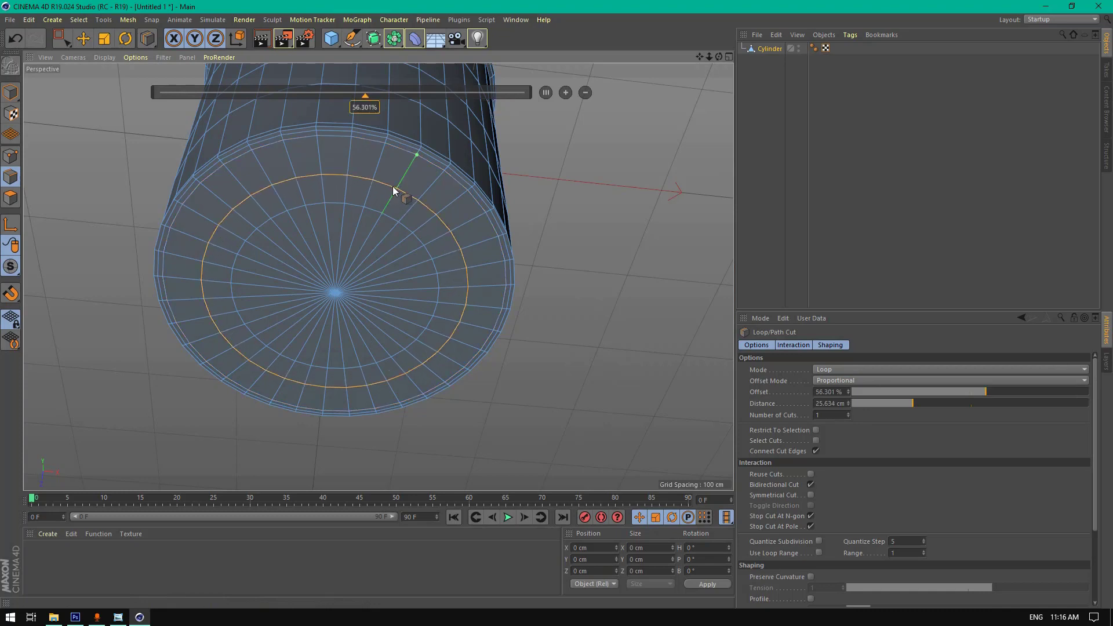
- Place the Cylinder under a new Subdivision Surface to smooth the cup
click(149, 40)
alt+click(373, 38)
mouse_move(709, 56)
mouse_down()
mouse_move(698, 59)
mouse_move(719, 72)
mouse_move(704, 44)
mouse_up()
- Loop-select the two inner rings of polygons on the underside of the cup's base
click(772, 60)
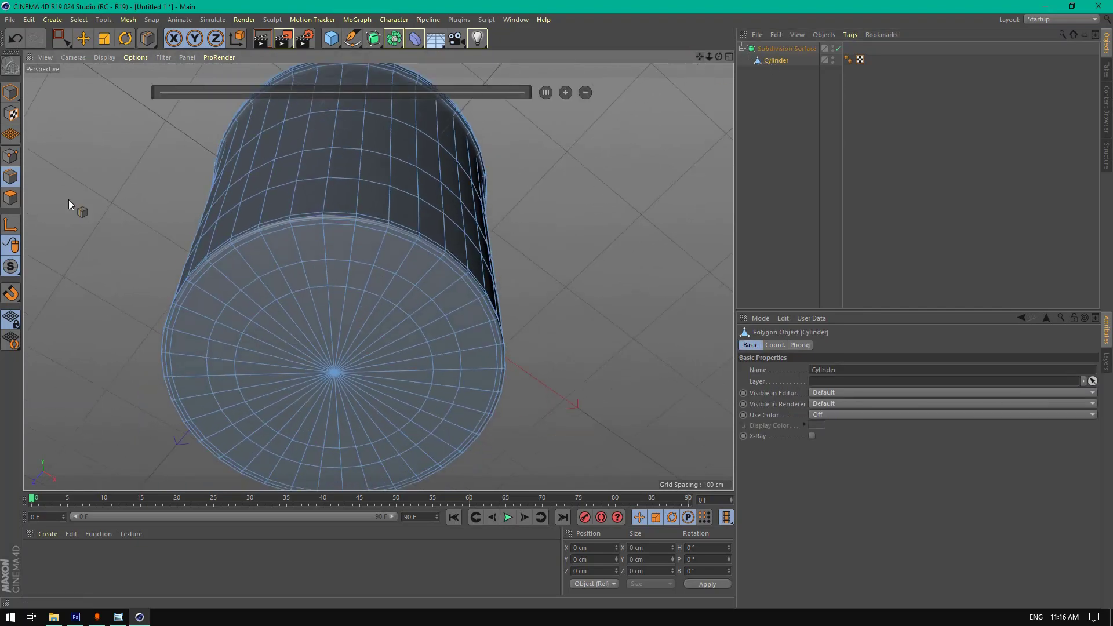
click(10, 197)
click(85, 24)
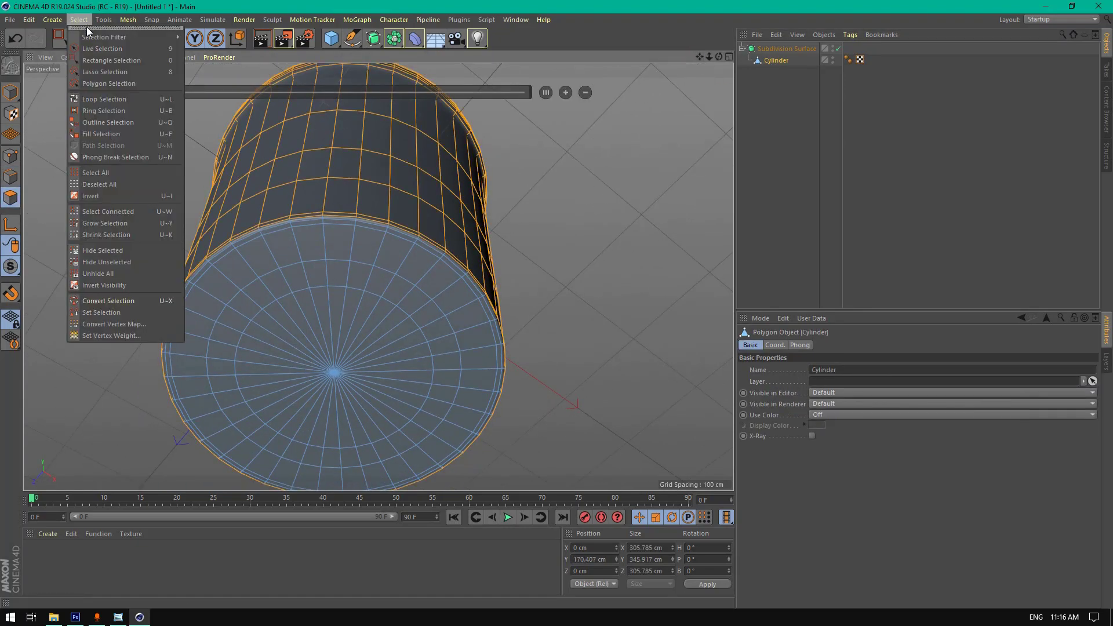
click(108, 100)
click(397, 364)
shift+click(430, 320)
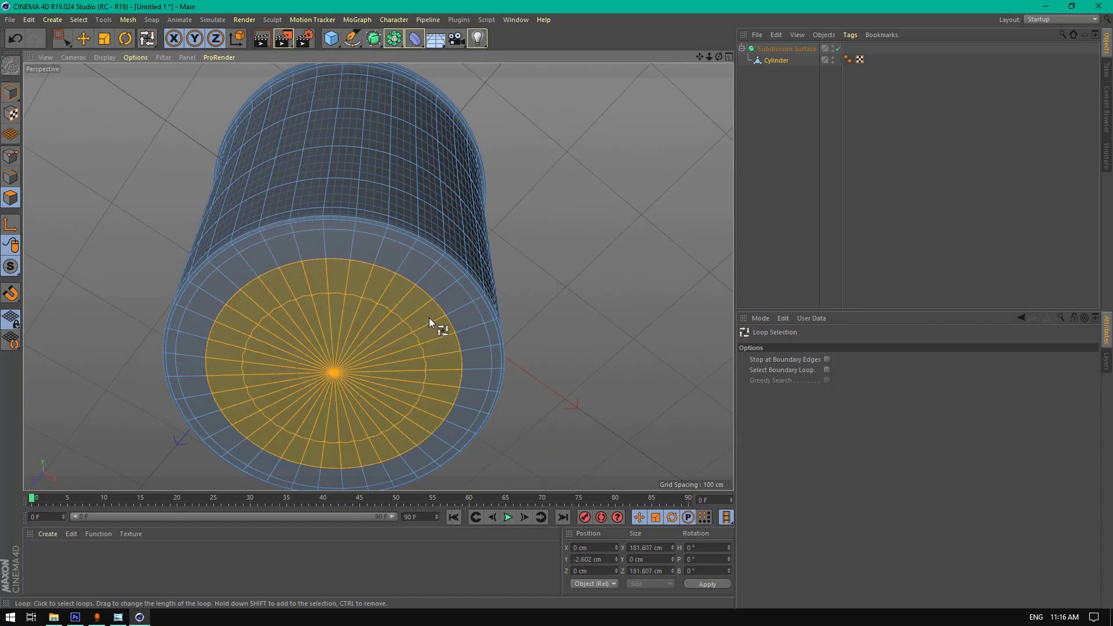
- Extrude the selected base polygons inward by about 13.6 cm with Create Caps turned off
right_click(629, 284)
click(663, 352)
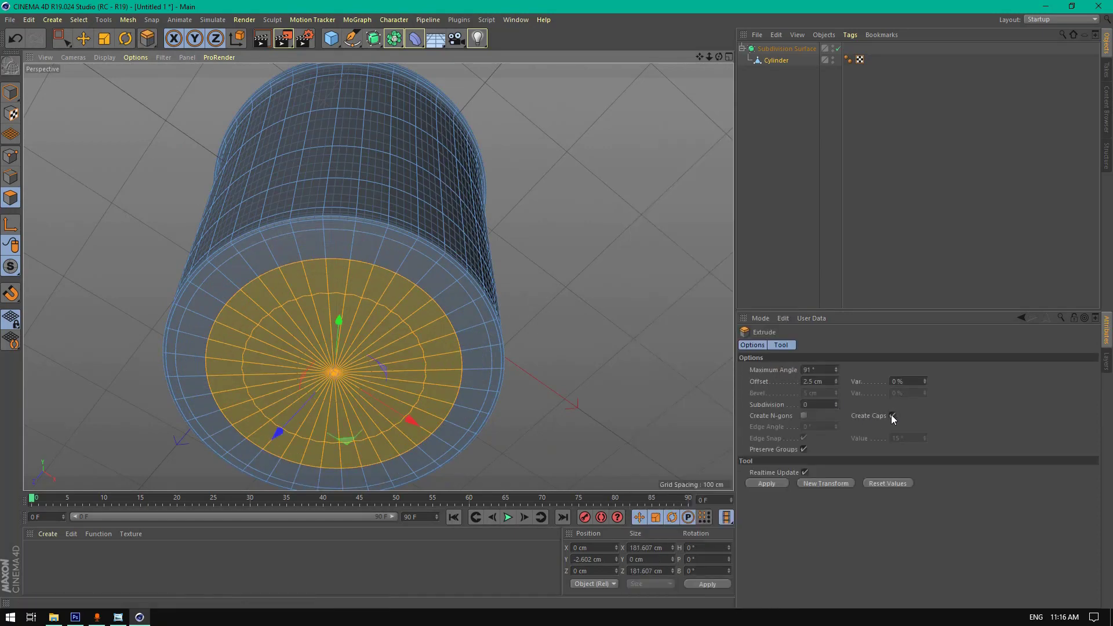
click(892, 416)
mouse_move(608, 304)
mouse_down()
mouse_move(569, 307)
mouse_move(609, 298)
mouse_up()
- Add loop cuts around the base recess, at about 45% on its wall and about 66% on its floor
right_click(602, 291)
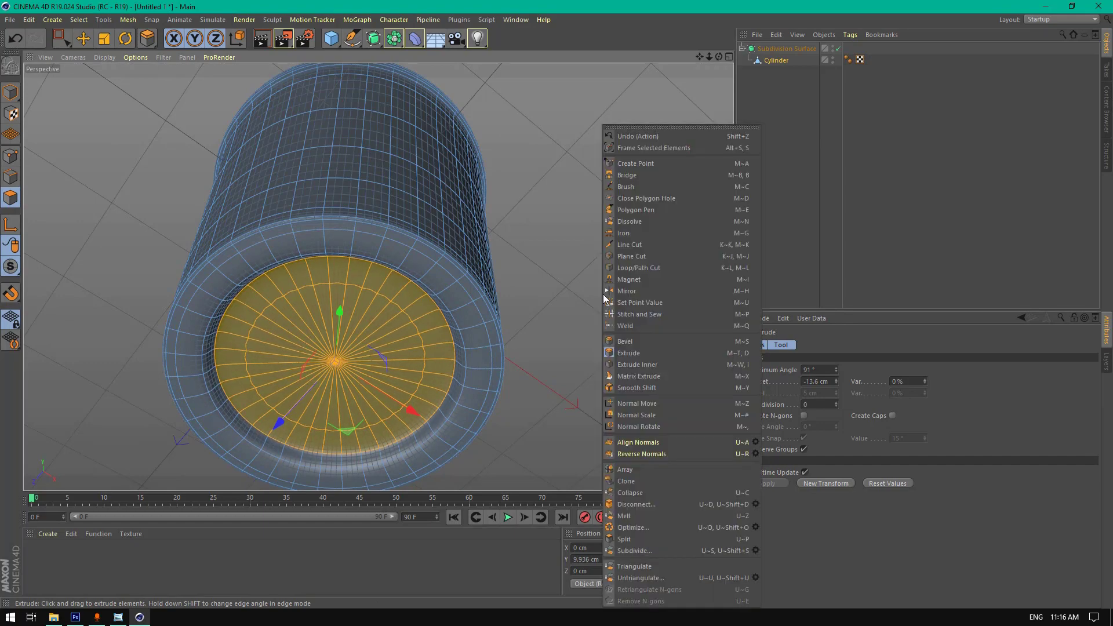
click(630, 267)
scroll(467, 323, up, 5)
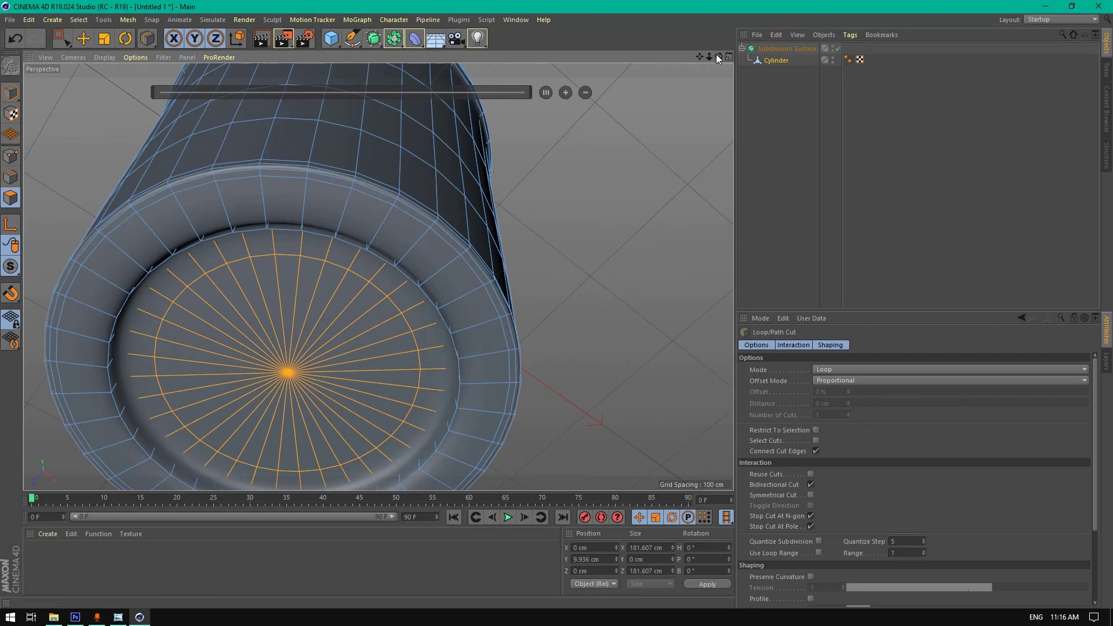
scroll(377, 278, up, 3)
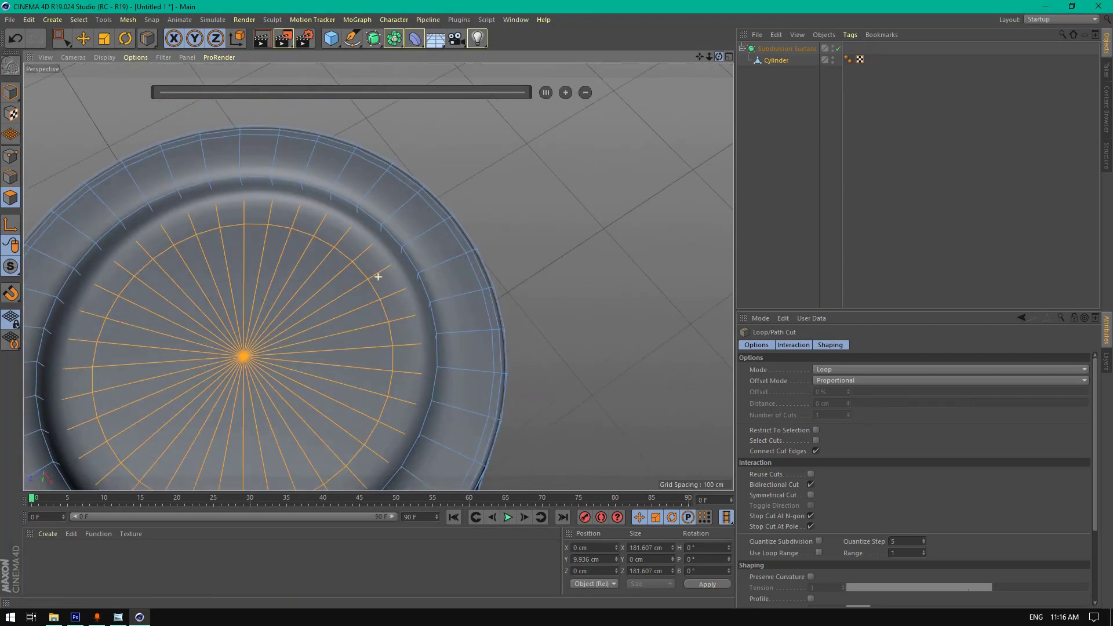
click(379, 230)
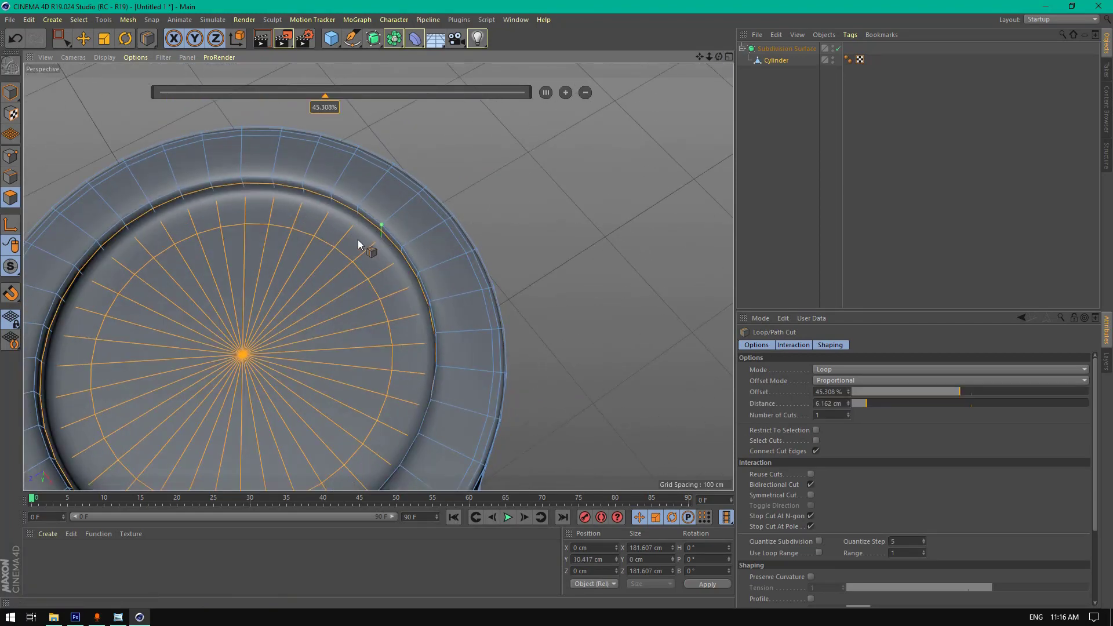
scroll(298, 231, down, 2)
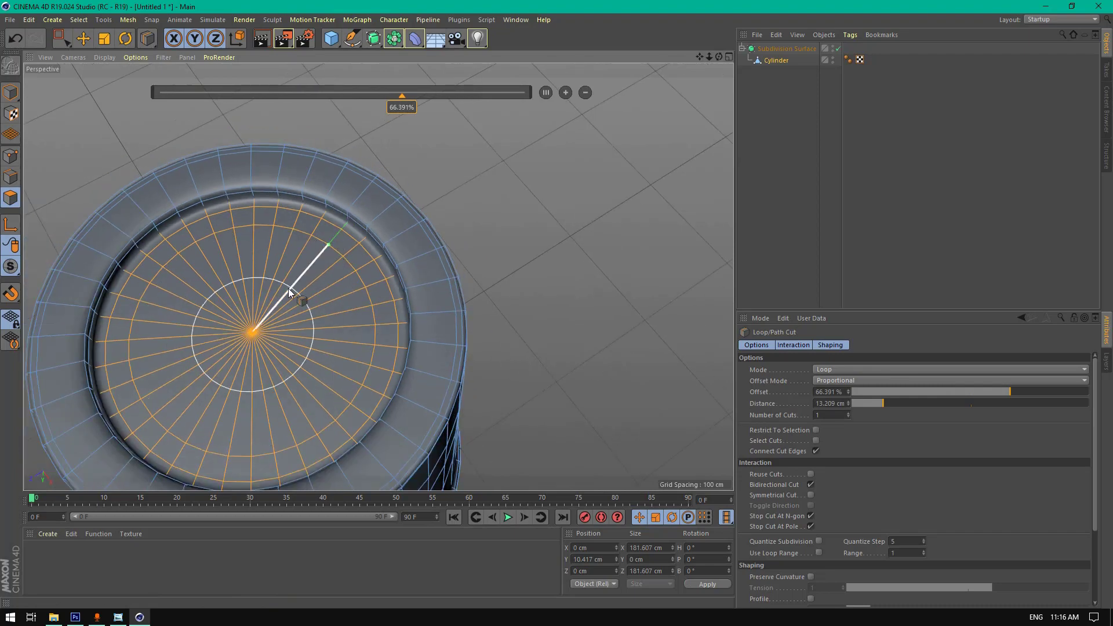
- Loop-select the central polygons of the recessed base and inset them to a tiny disc around the center with Extrude Inner
click(152, 40)
click(193, 96)
click(298, 321)
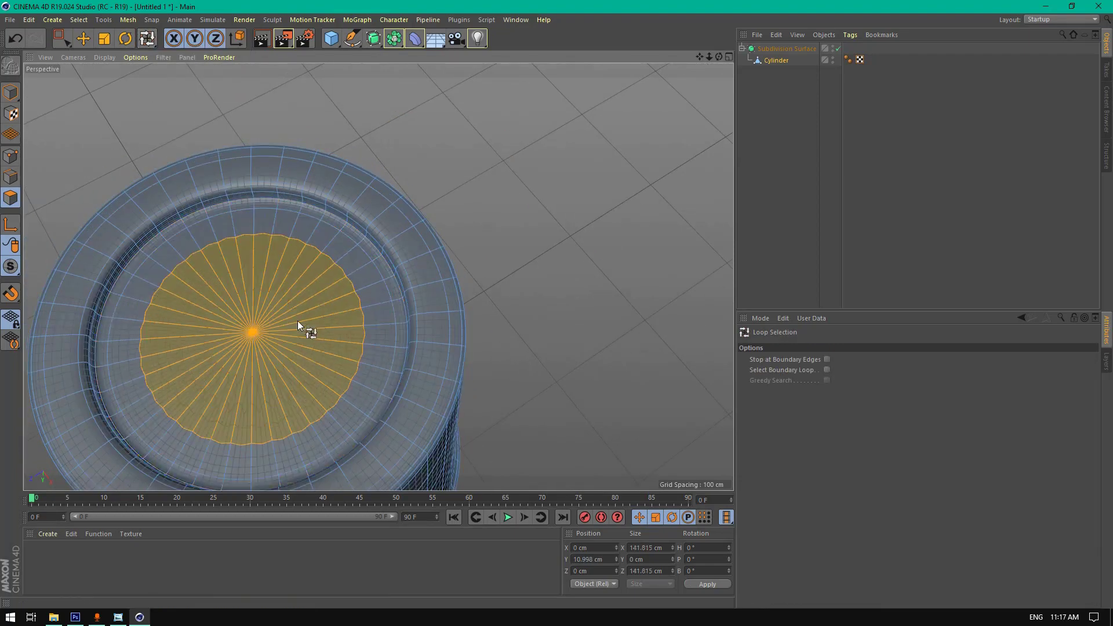
right_click(574, 316)
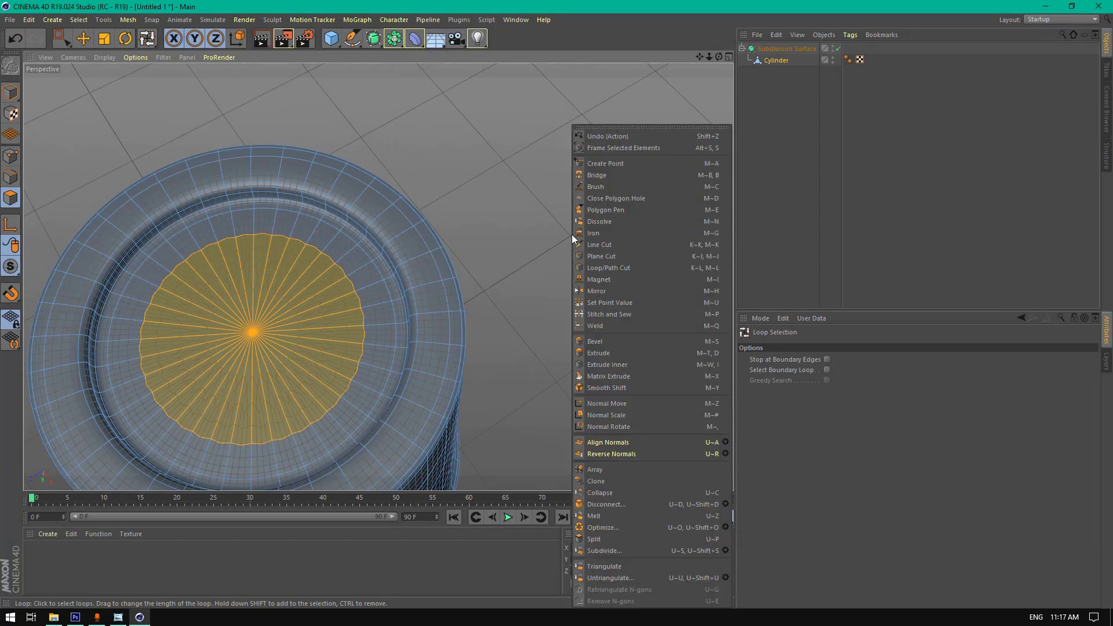
click(603, 364)
drag(497, 321, 606, 321)
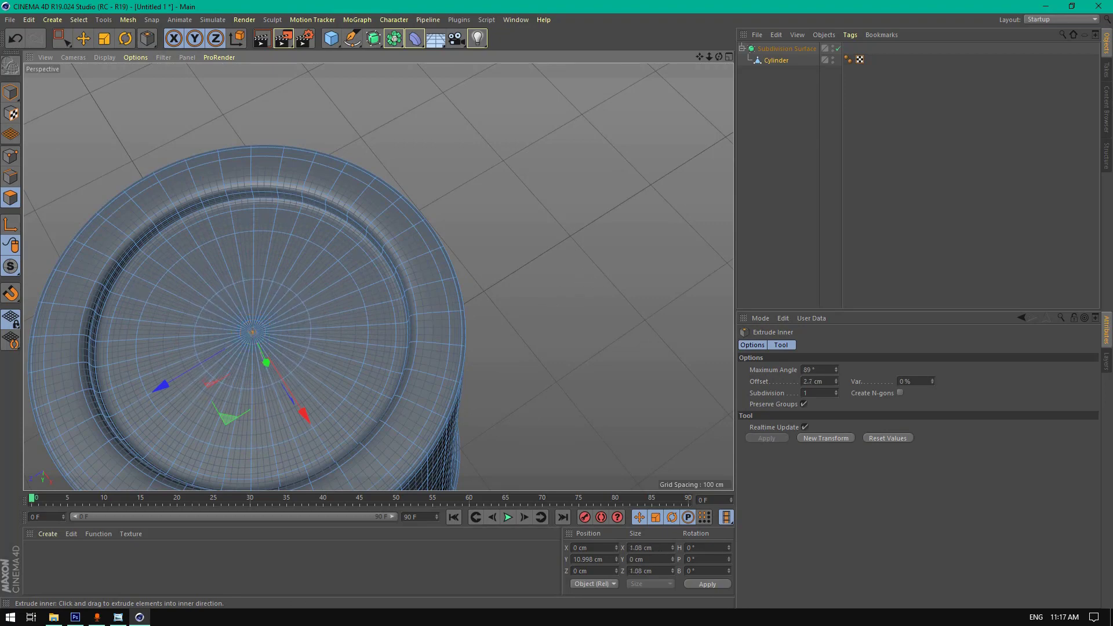
- Undo the last inset and inset the small center disc again to about 5.9 cm across
scroll(273, 371, up, 5)
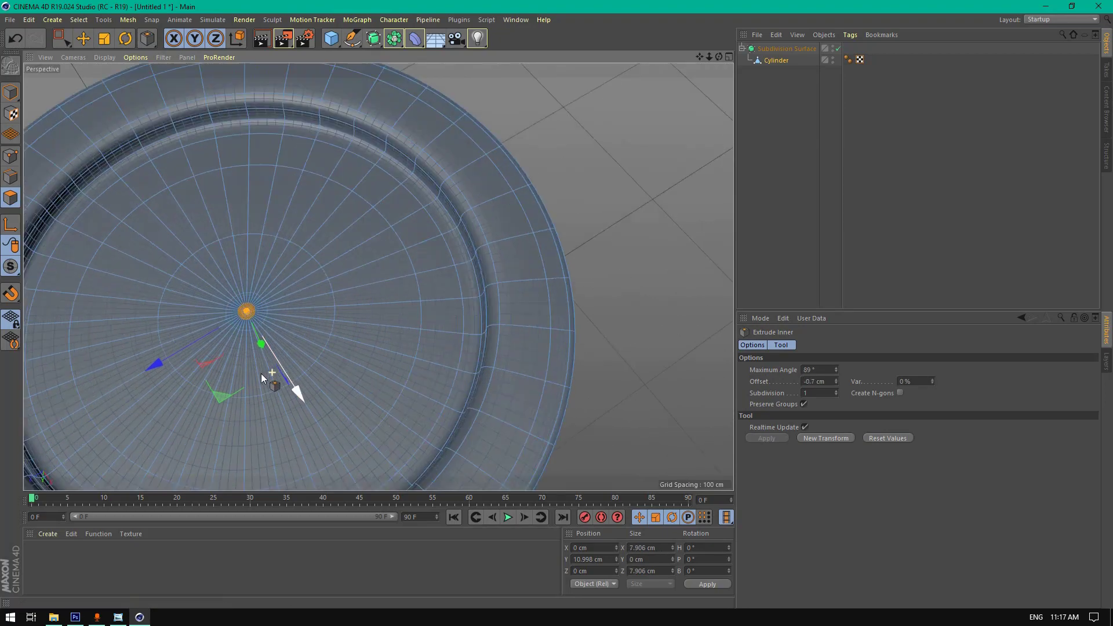
click(14, 41)
drag(337, 184, 372, 182)
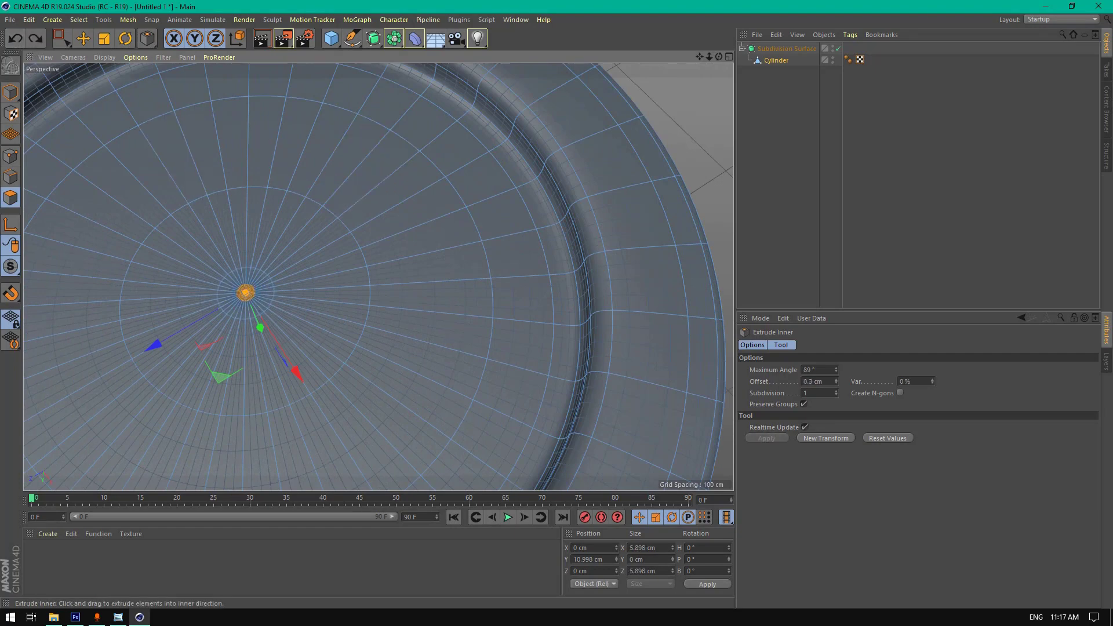
drag(348, 273, 406, 273)
- Extrude the small center disc of the base by about 0.9 cm
right_click(705, 98)
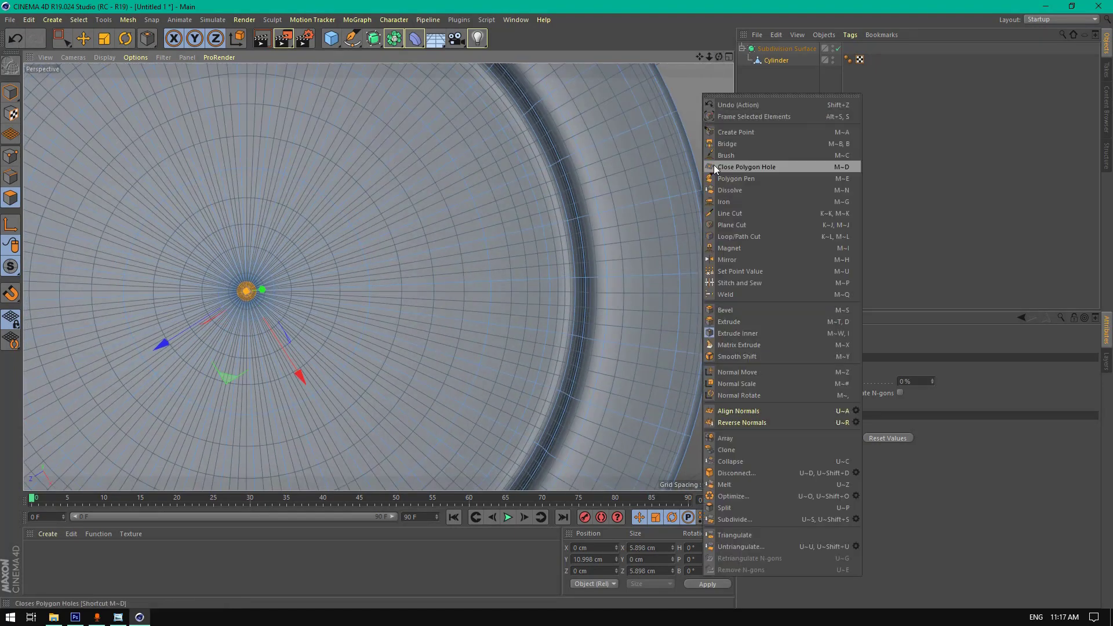
click(729, 322)
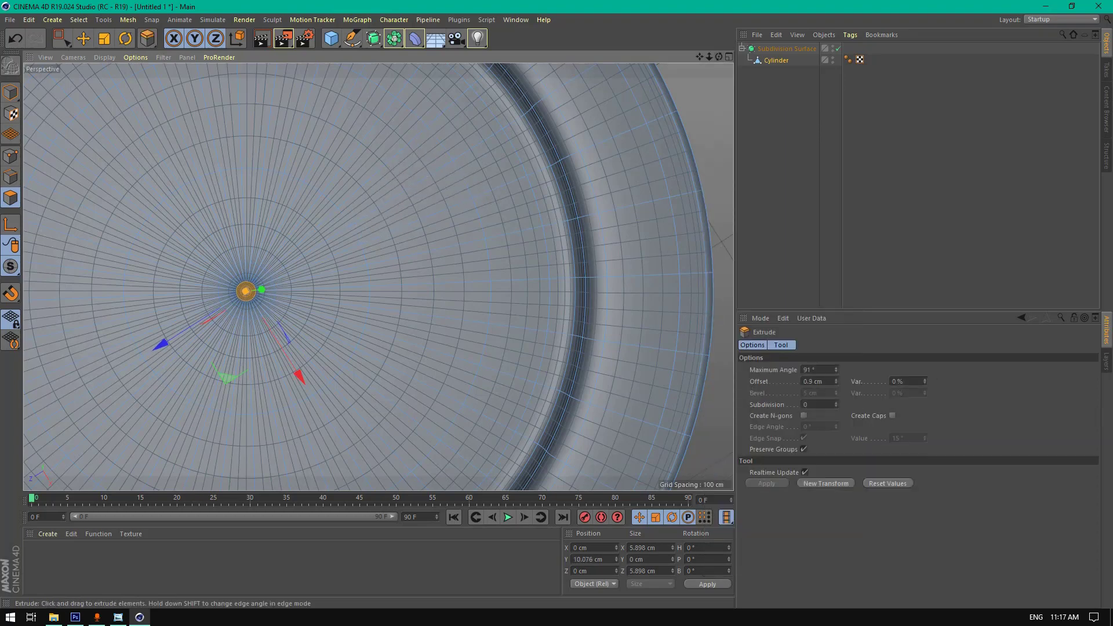
alt+drag(379, 276, 378, 276)
- Render the view to check the smoothed underside and inspect the whole cup from above
drag(709, 57, 661, 58)
click(271, 33)
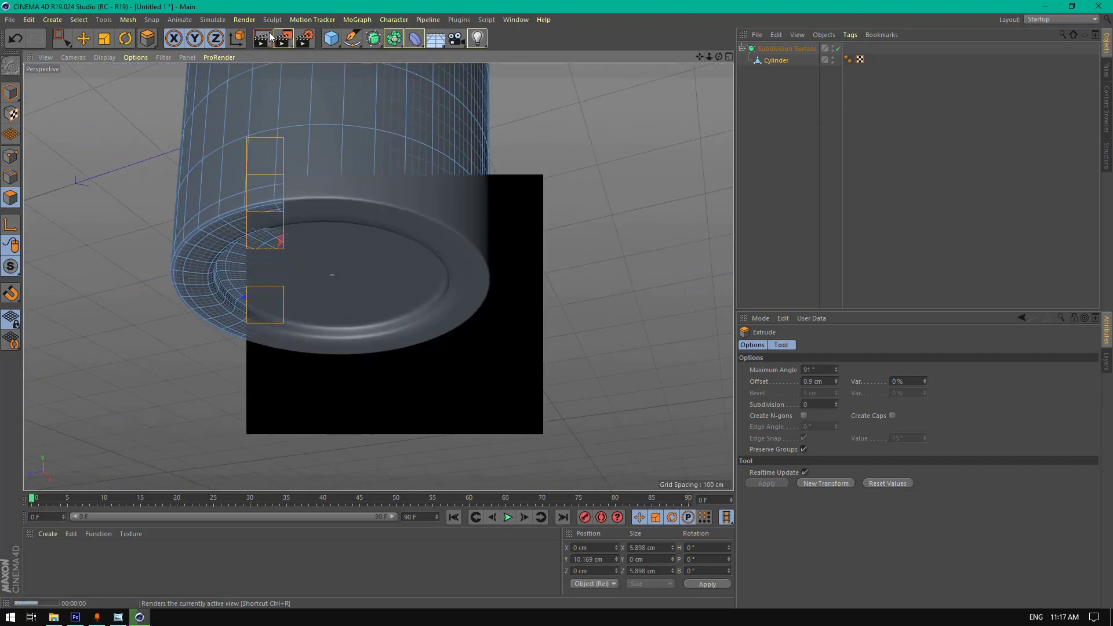
mouse_move(719, 57)
mouse_down()
mouse_move(709, 57)
mouse_move(720, 57)
mouse_up()
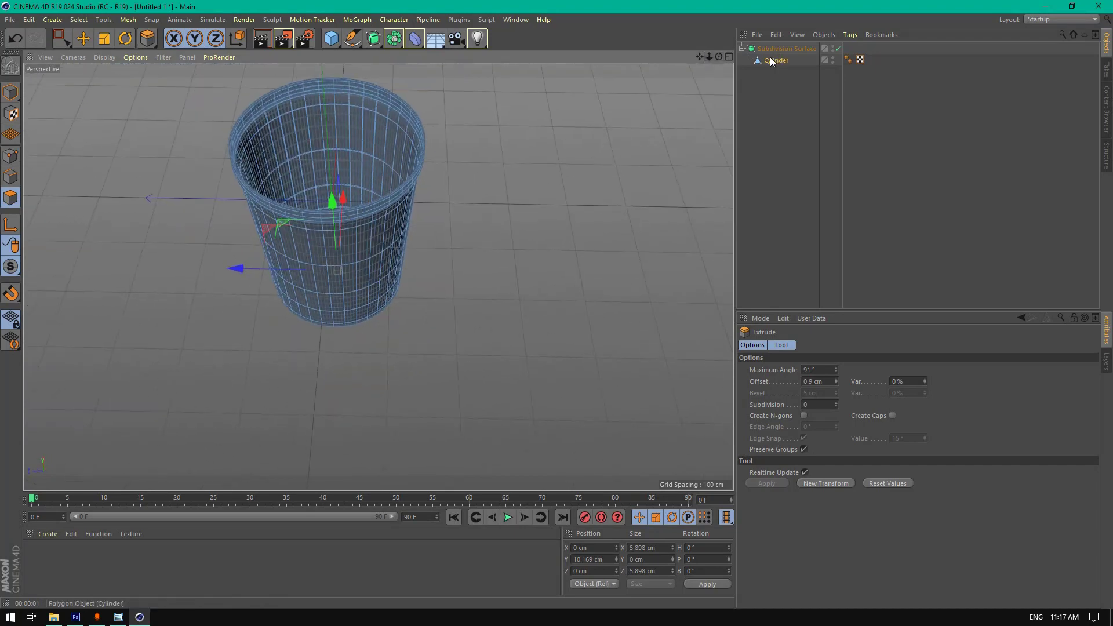
scroll(580, 145, up, 3)
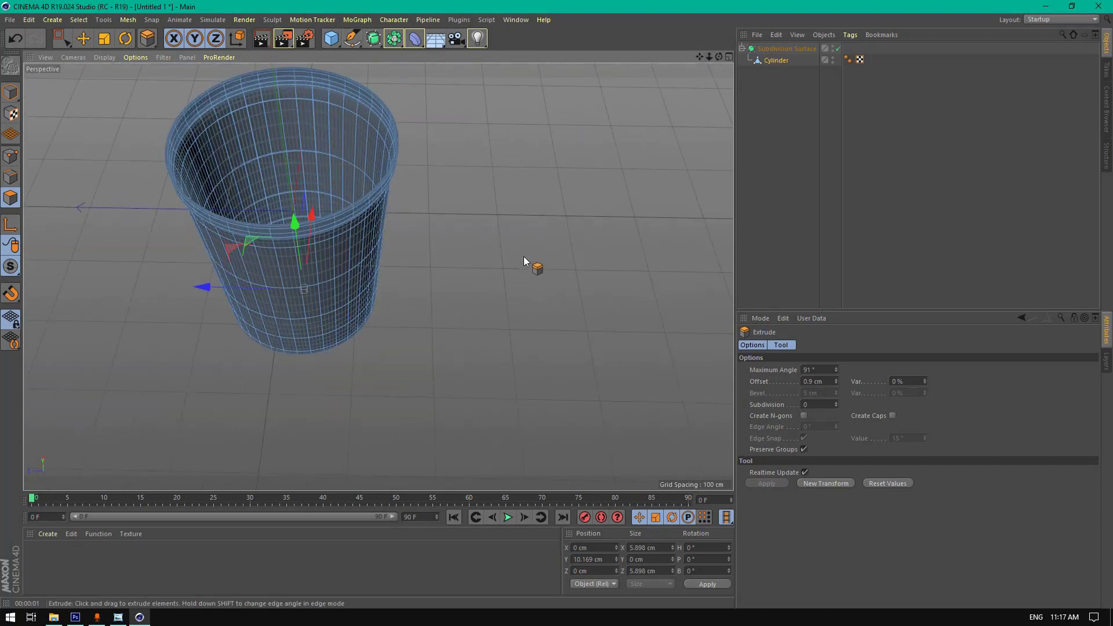
- In the Front view, add a second Cylinder primitive for the lid as a separate object outside the Subdivision Surface
middle_click(523, 256)
middle_click(530, 298)
scroll(539, 356, up, 2)
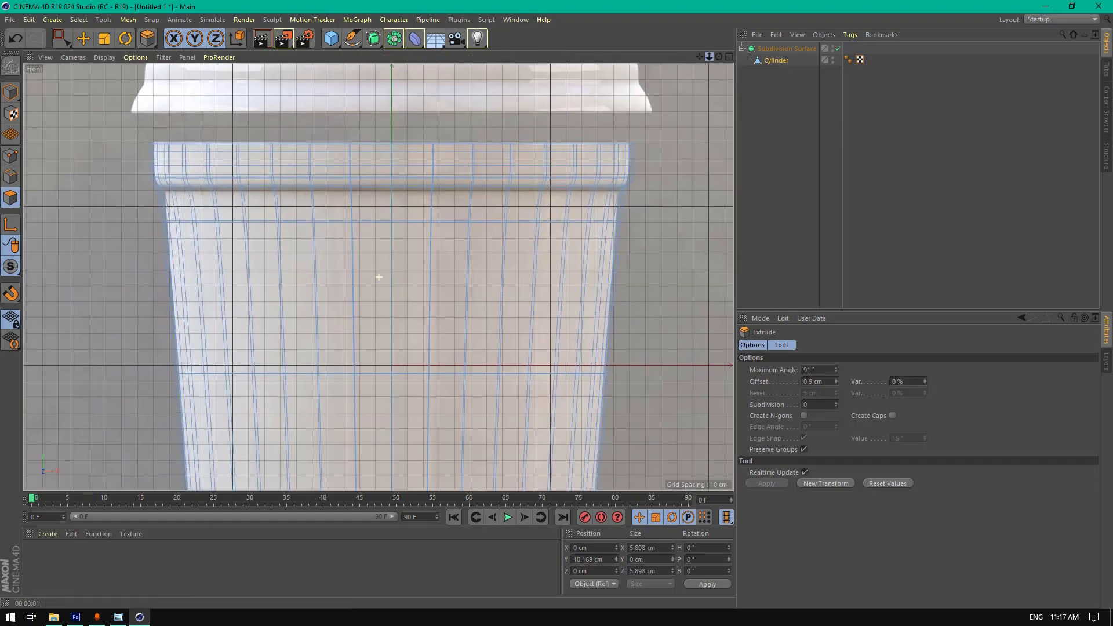
scroll(378, 277, down, 3)
drag(703, 57, 708, 94)
click(332, 38)
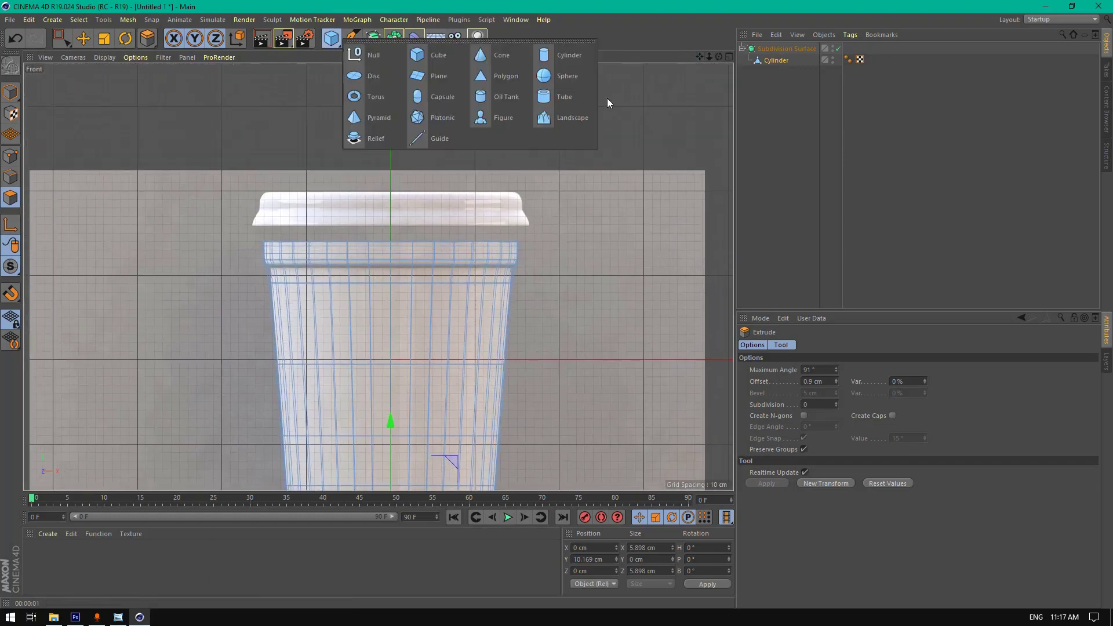
click(780, 60)
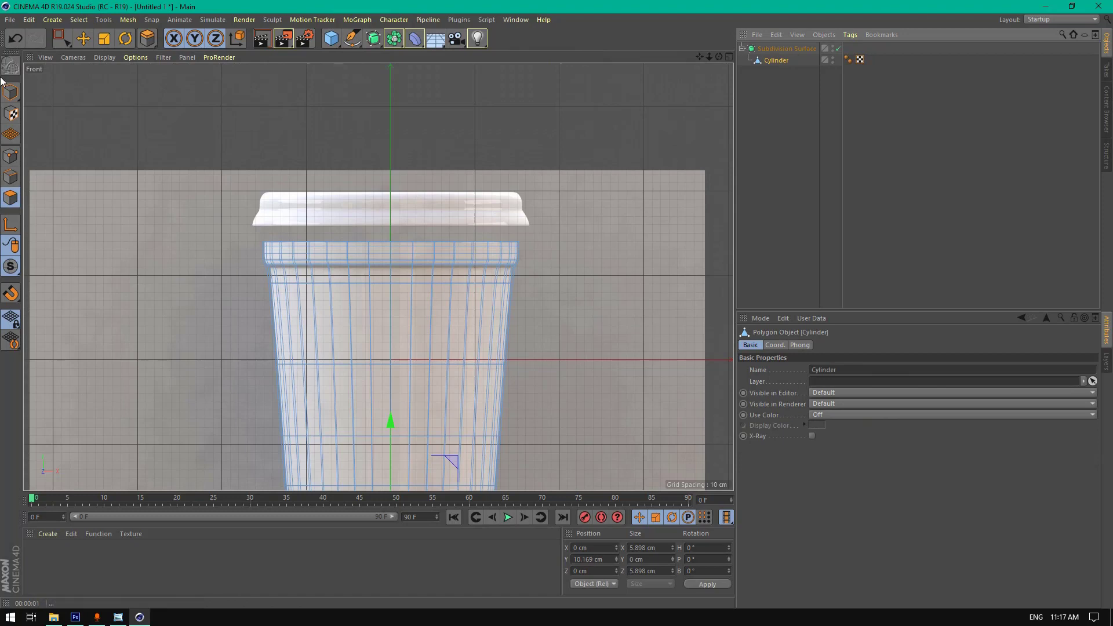
click(16, 99)
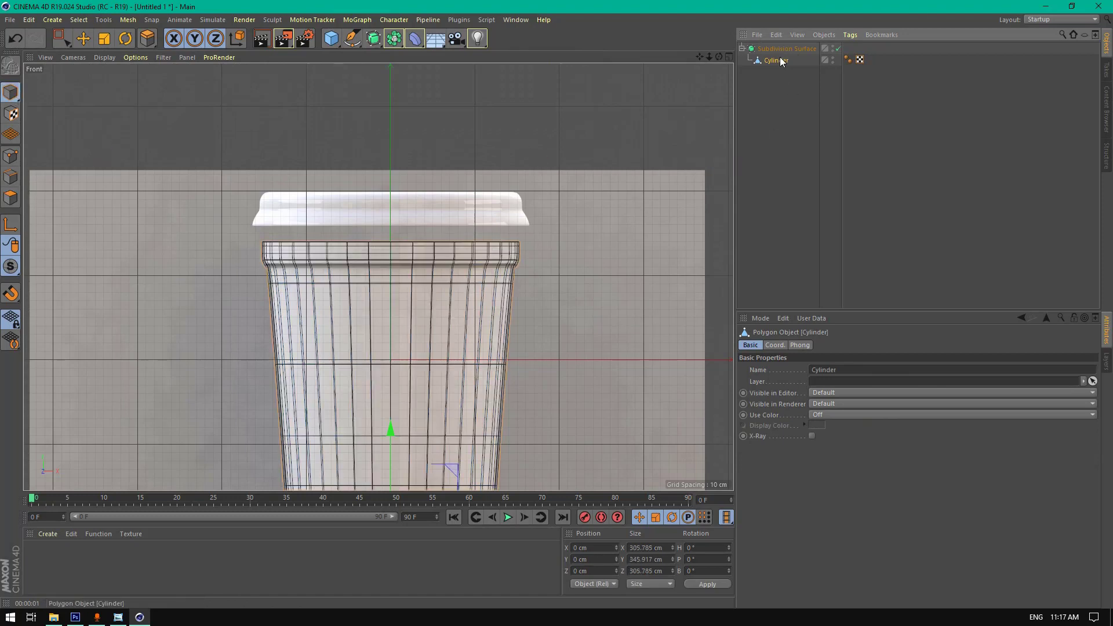
click(331, 39)
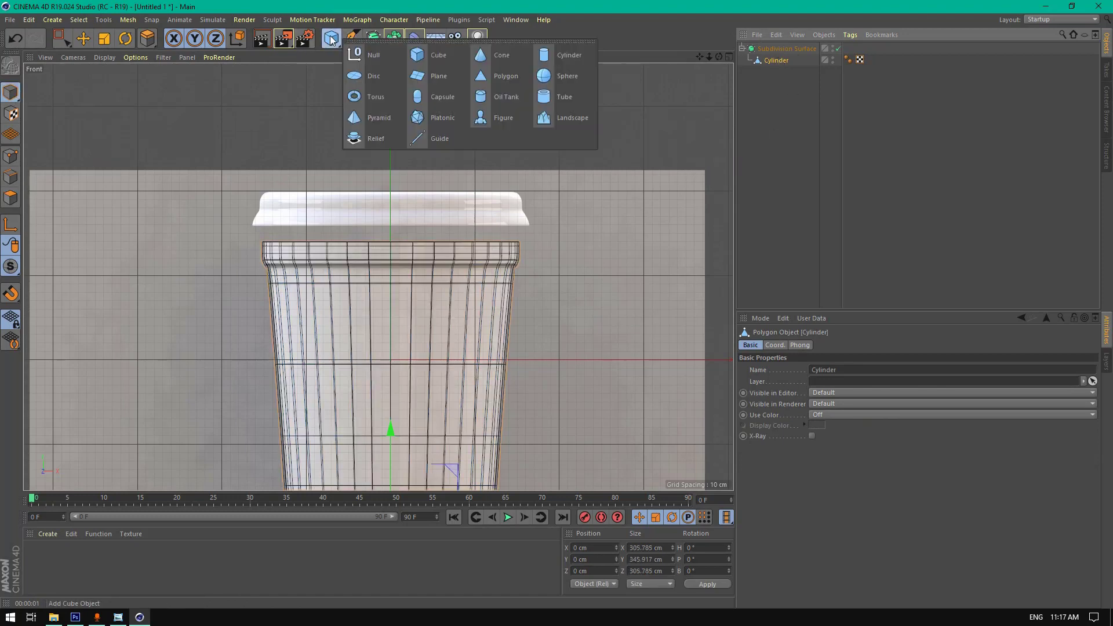
click(575, 56)
drag(771, 65, 769, 50)
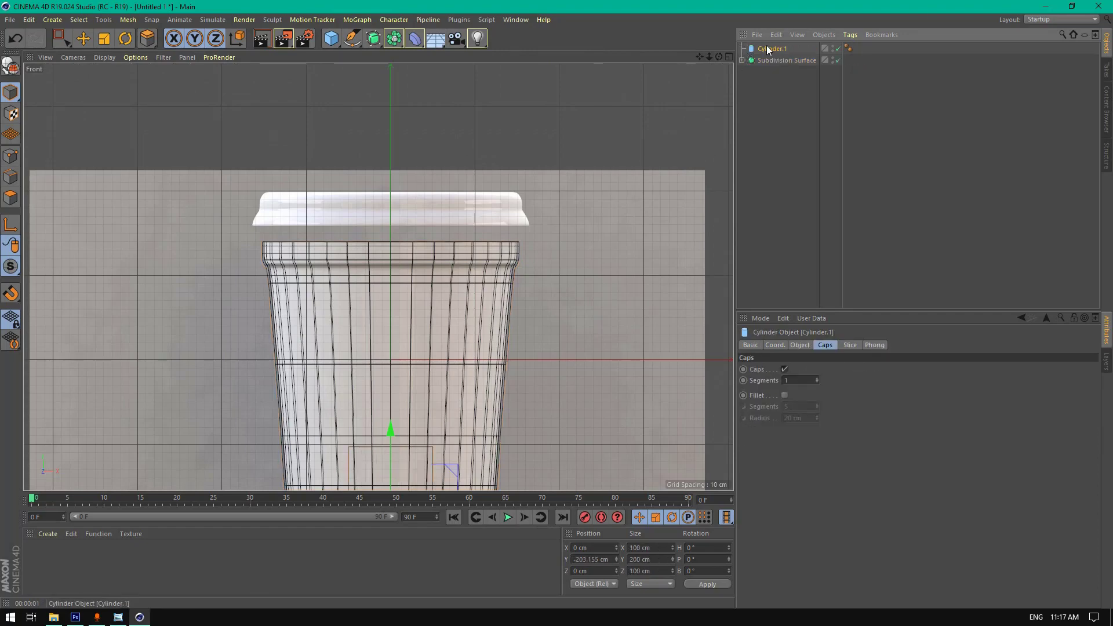
- Raise the new cylinder to the lid in the reference image and flatten it to about 7.3 cm high
click(84, 39)
drag(395, 433, 402, 189)
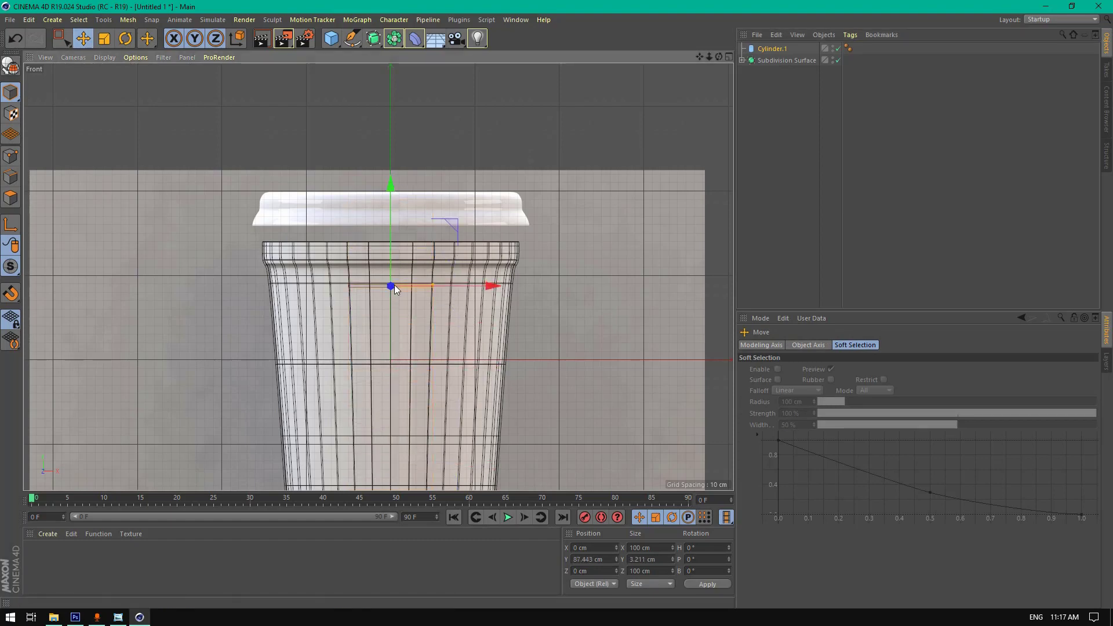
drag(392, 273, 406, 202)
scroll(400, 220, up, 5)
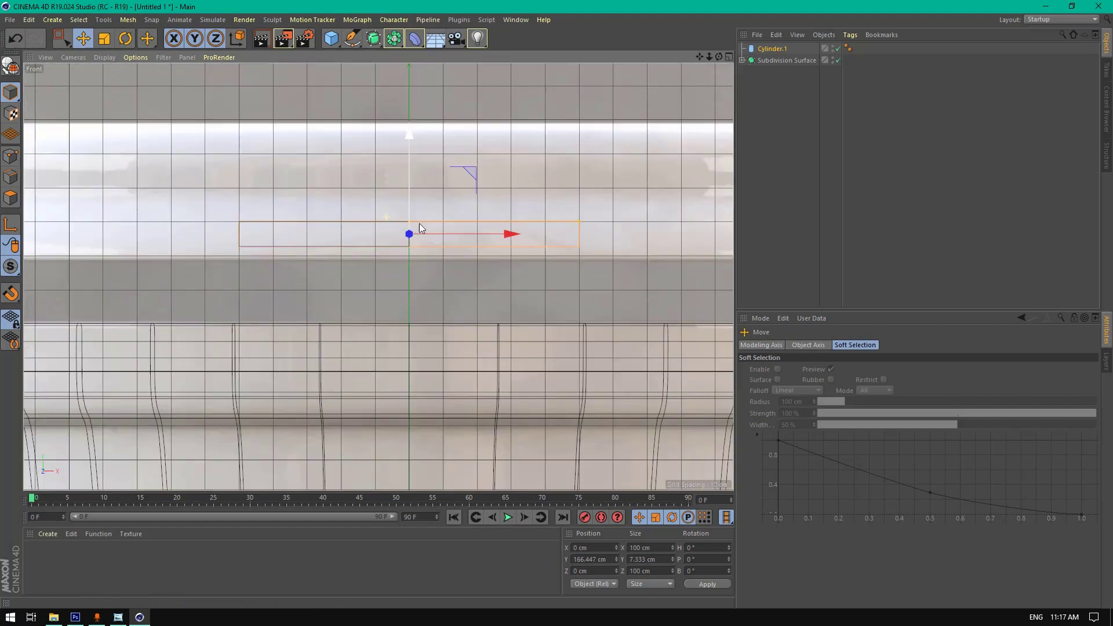
scroll(415, 224, down, 2)
- Fit the cylinder to the lid's bottom rim, about 328 cm wide and 3.8 cm high, at a Y position of about 161.2 cm
drag(489, 223, 622, 235)
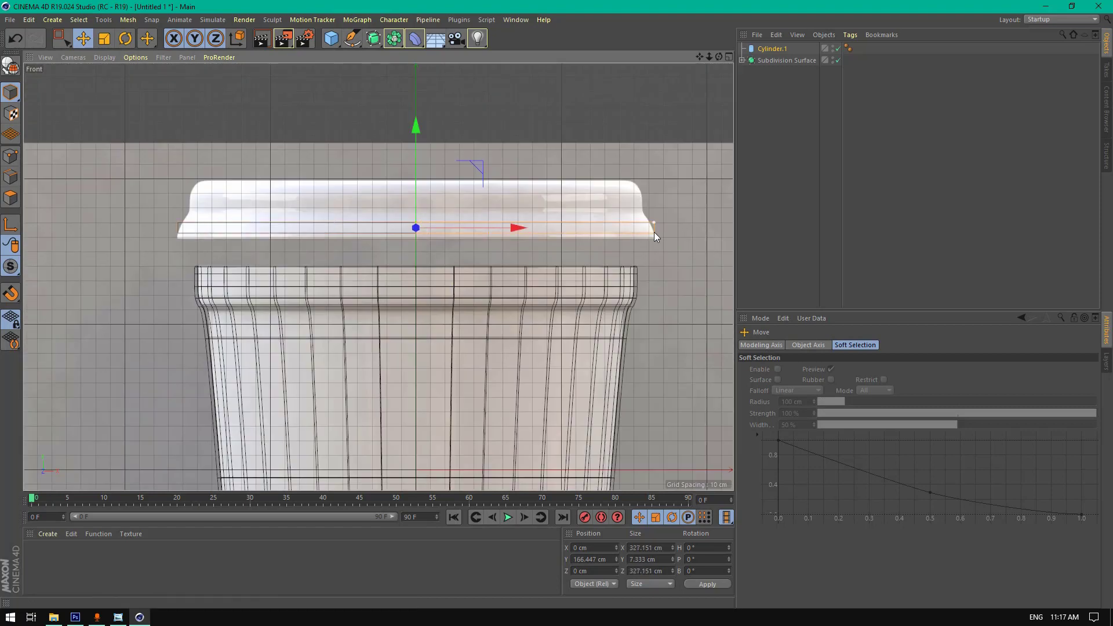
drag(425, 125, 419, 131)
drag(648, 231, 653, 229)
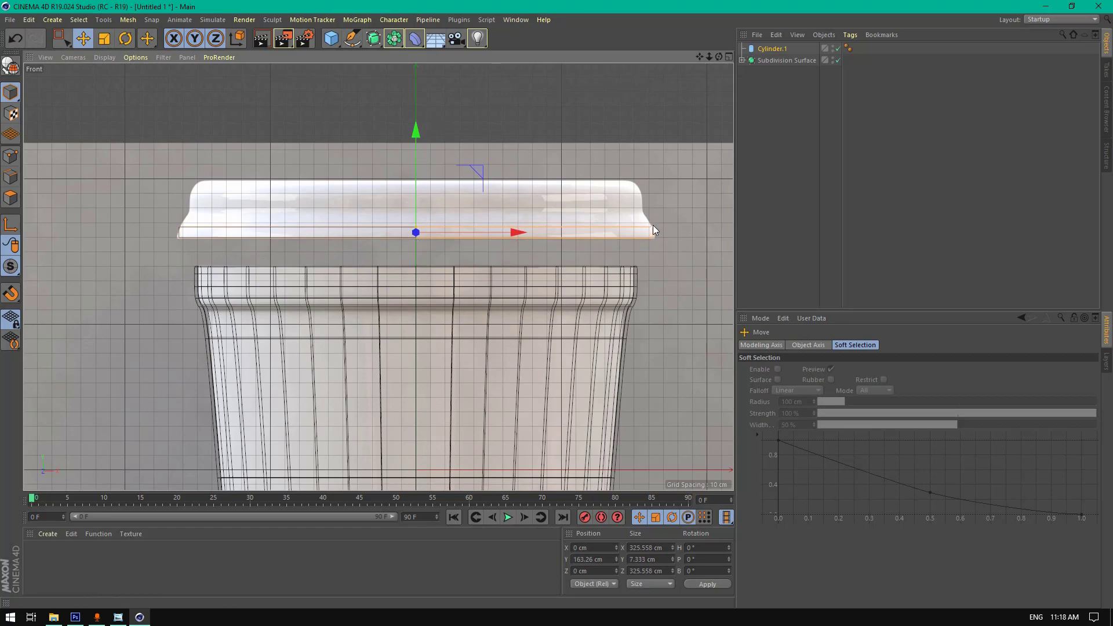
scroll(545, 208, up, 2)
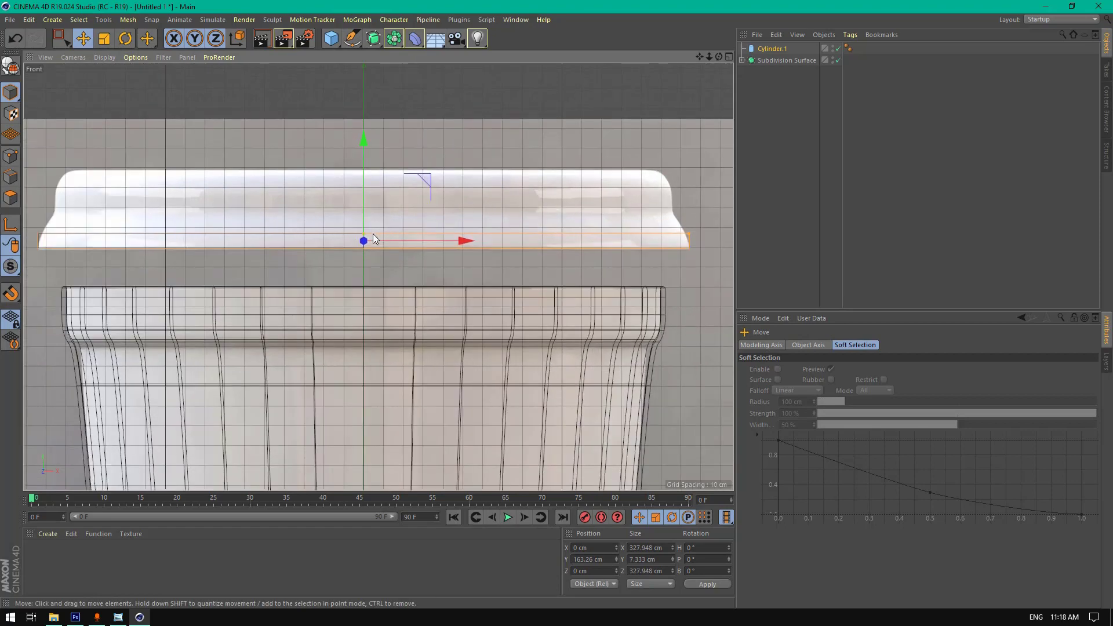
drag(364, 235, 365, 223)
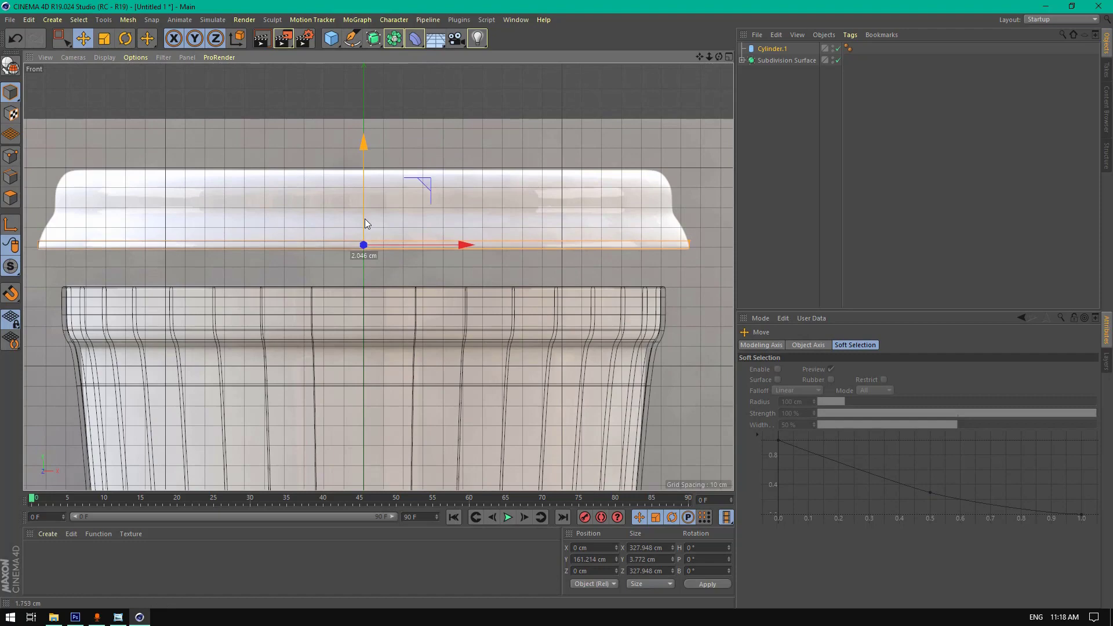
- Turn off the lid cylinder's caps and convert it to an editable polygon object in edge mode
click(908, 54)
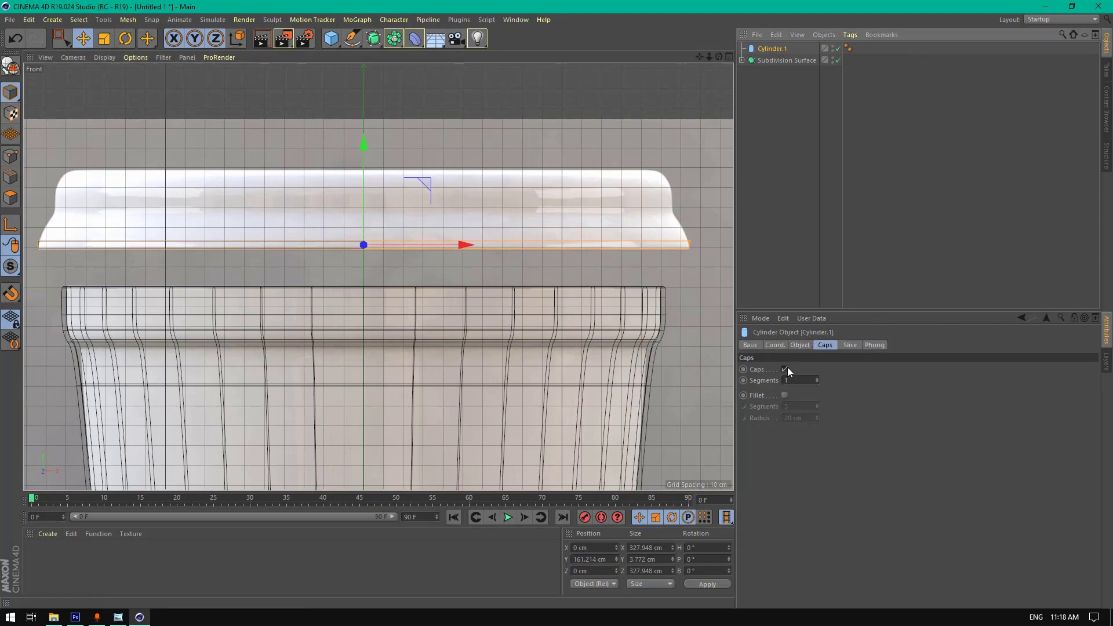
click(786, 369)
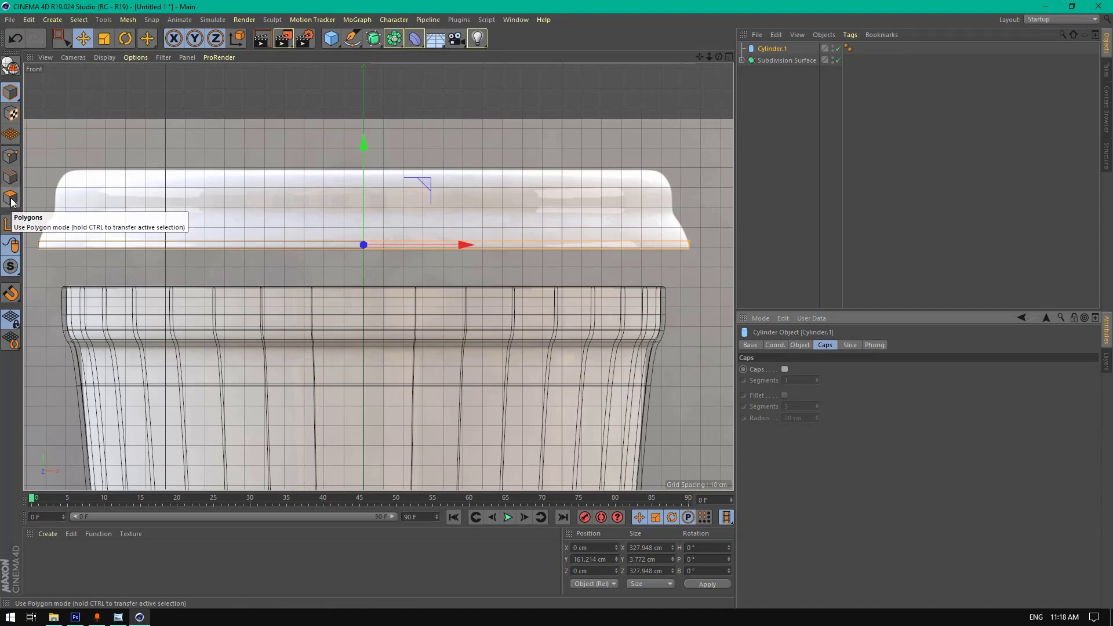
click(9, 62)
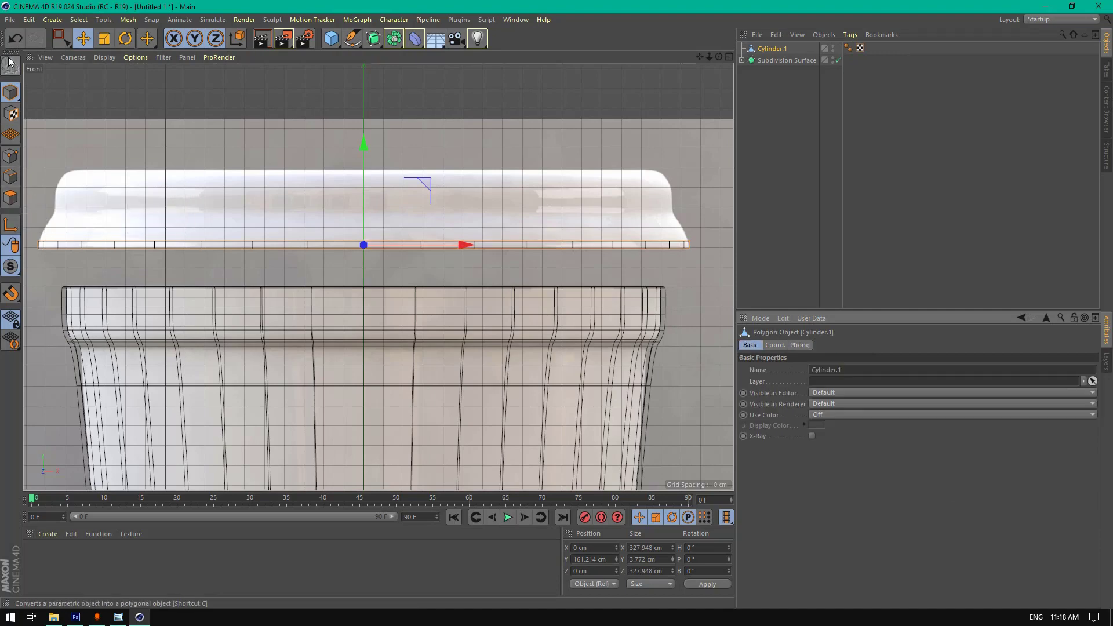
click(10, 176)
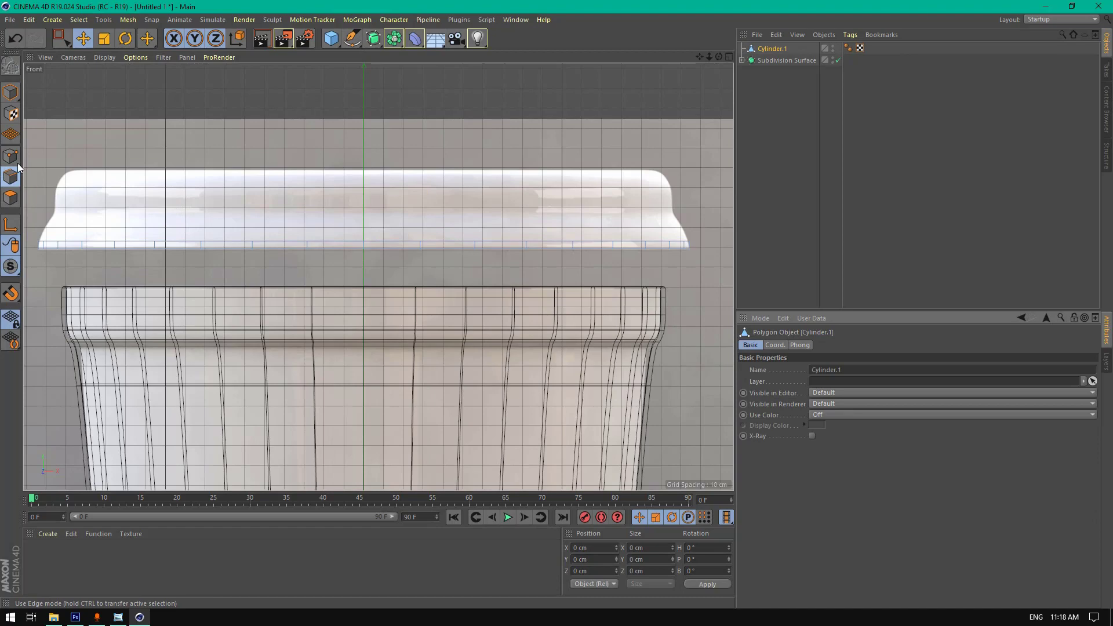
- Extrude the lid cylinder's top edge loop upward in two sections to Y about 14.2 cm, narrowing it to about 321 cm wide
double_click(214, 243)
key(0)
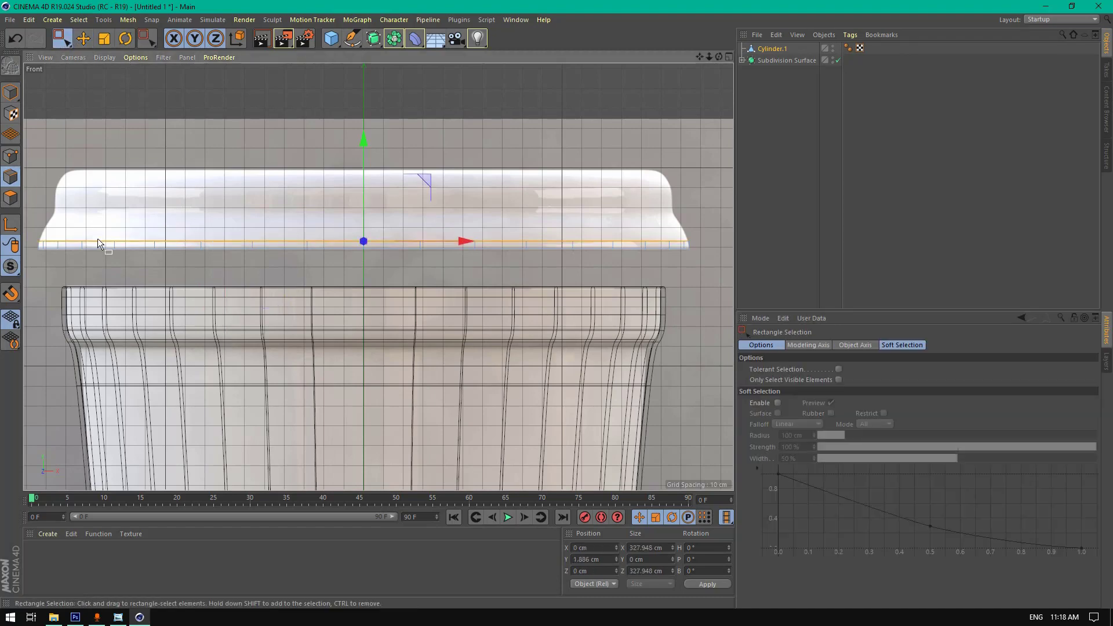
drag(46, 188, 582, 243)
drag(33, 187, 736, 244)
drag(364, 159, 367, 148)
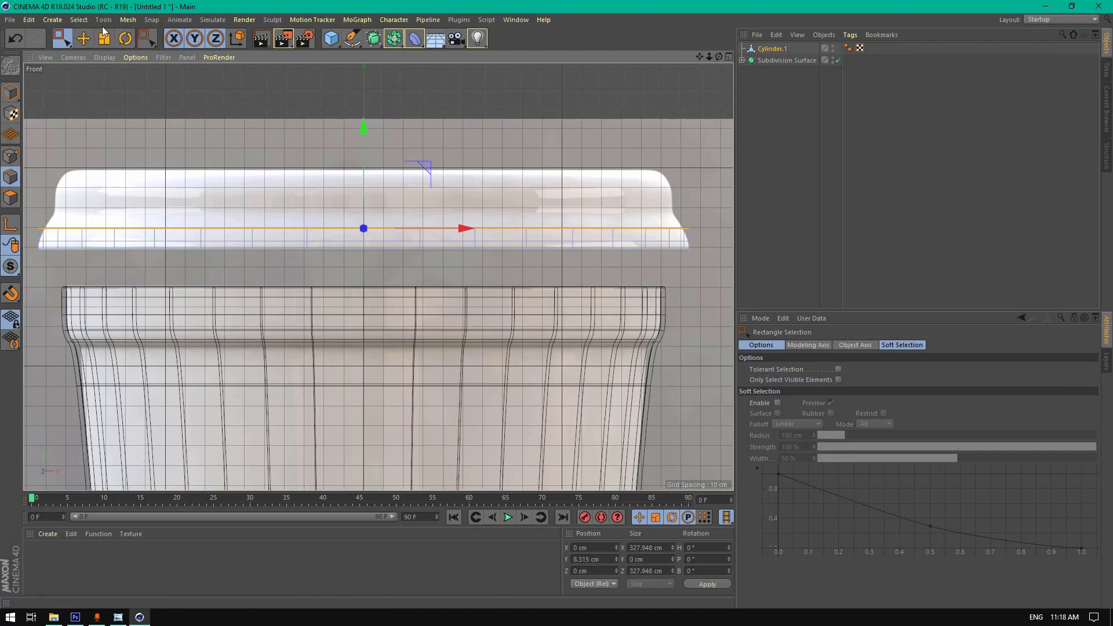
key(t)
mouse_move(298, 116)
mouse_down()
mouse_move(286, 111)
mouse_move(295, 109)
mouse_up()
key(space)
drag(363, 149, 363, 137)
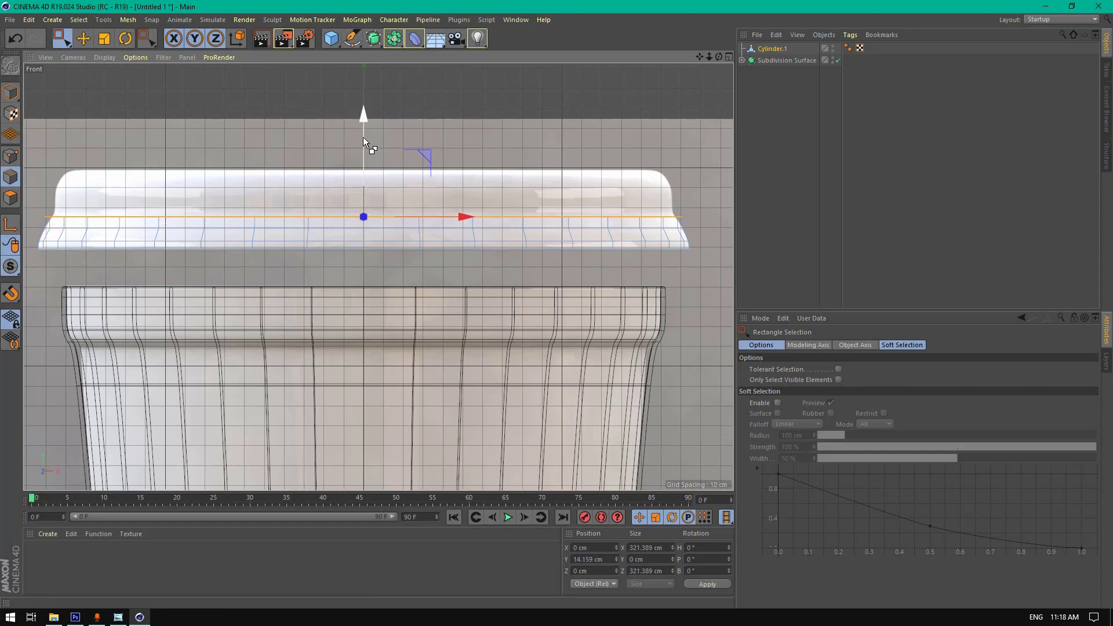
- Extend the lid's lower flare up to Y about 17.7 cm, scaling its top edge loop to about 312 cm wide
key(t)
drag(448, 116, 430, 110)
key(space)
drag(367, 135, 367, 128)
key(t)
drag(462, 113, 459, 114)
key(space)
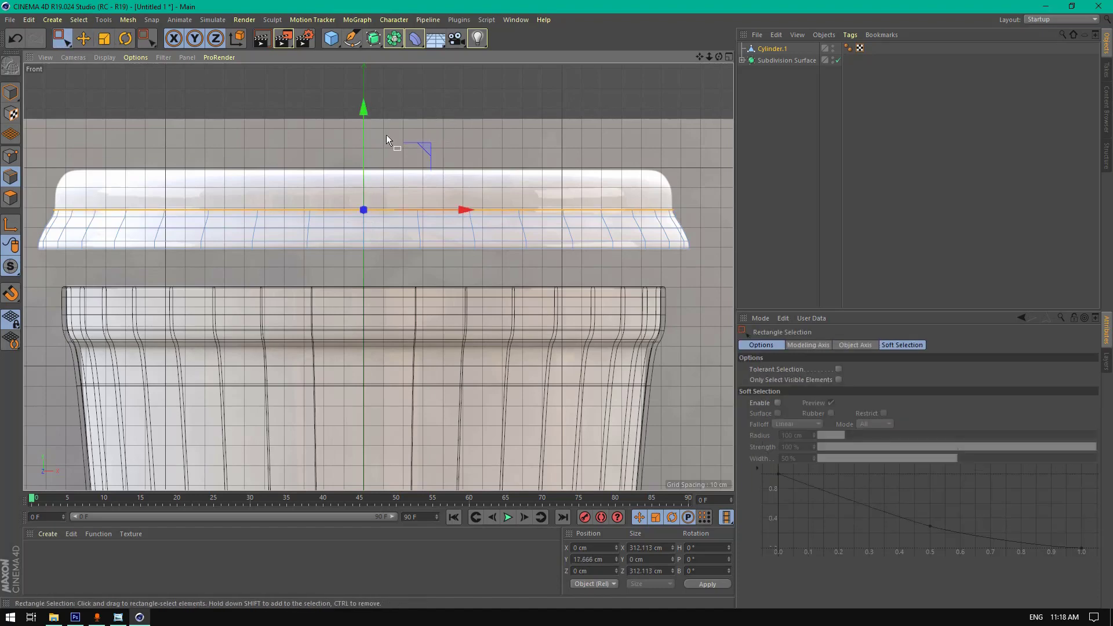
- Extrude the lid's upper side wall to Y about 32.6 cm and narrow its top loop to about 307 cm wide
drag(365, 138, 366, 122)
drag(366, 119, 371, 109)
key(t)
drag(517, 114, 506, 114)
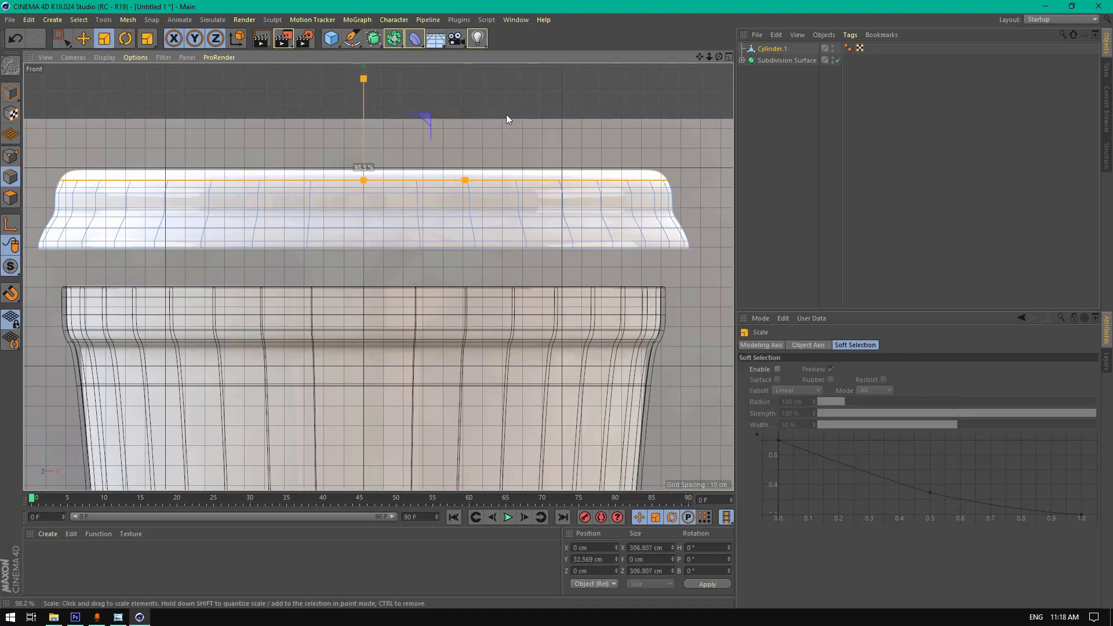
- Round the lid's shoulder with two more upward extrusions, ending at Y about 38.4 cm and about 287 cm wide
key(0)
drag(365, 132, 365, 123)
key(t)
drag(479, 128, 469, 117)
key(0)
drag(363, 124, 363, 120)
key(t)
drag(497, 114, 472, 114)
- In the Perspective view, extrude the lid's top loop inward to about 45 cm wide and weld it at the center
middle_click(219, 128)
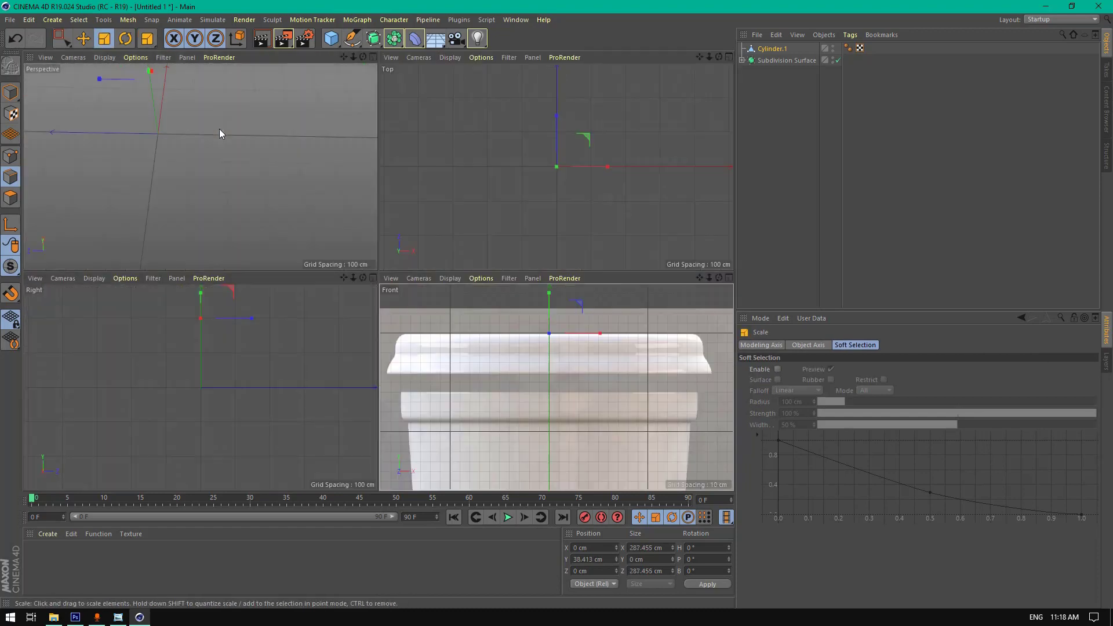
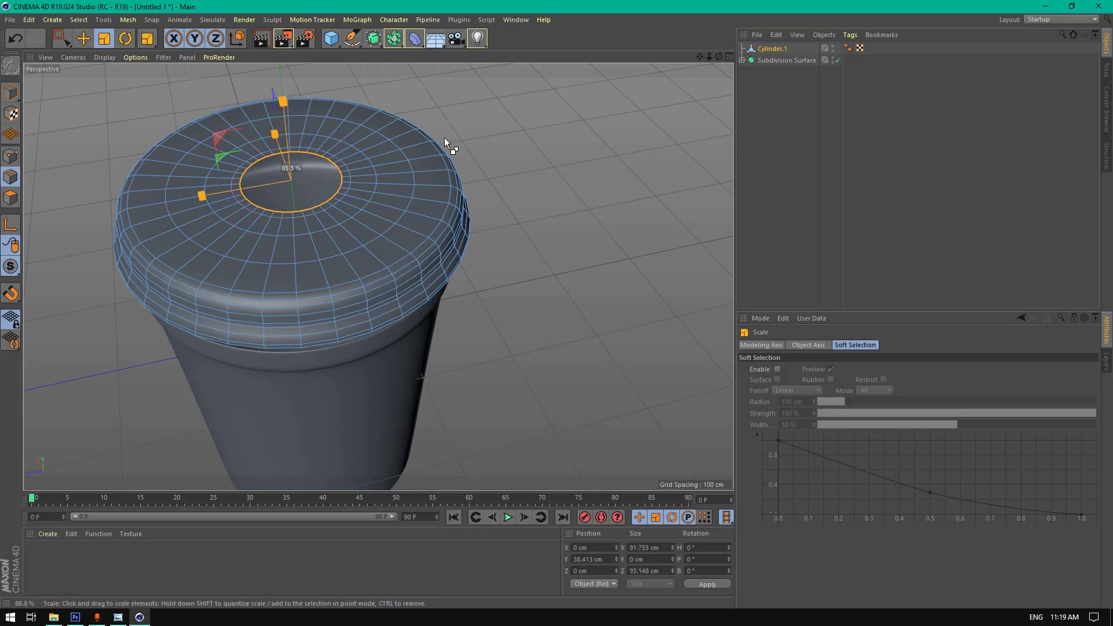
right_click(439, 161)
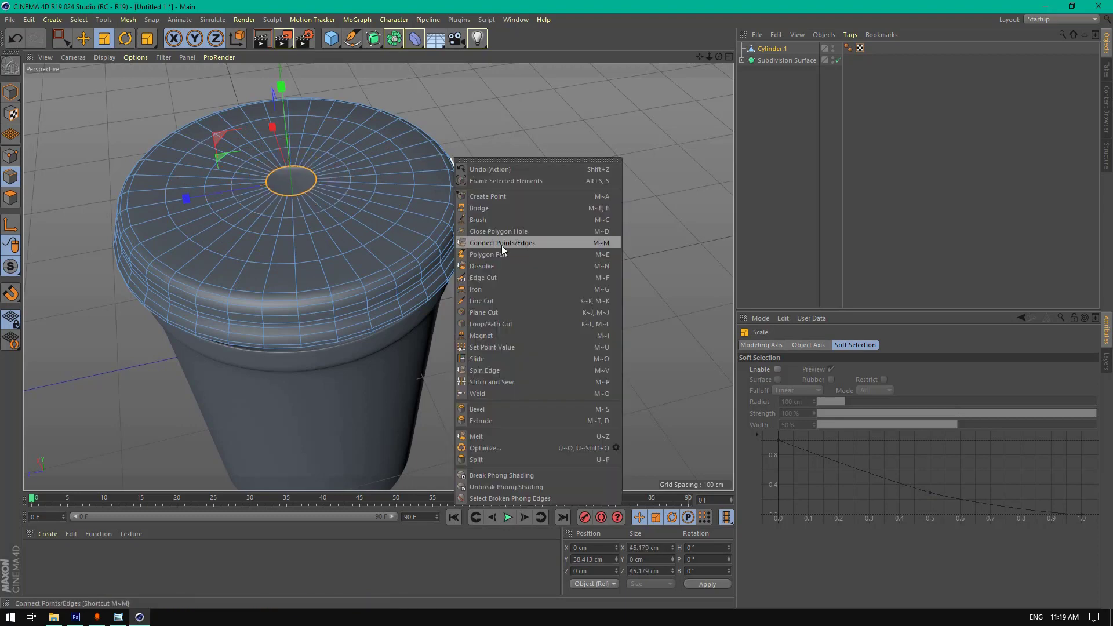
click(485, 392)
click(323, 153)
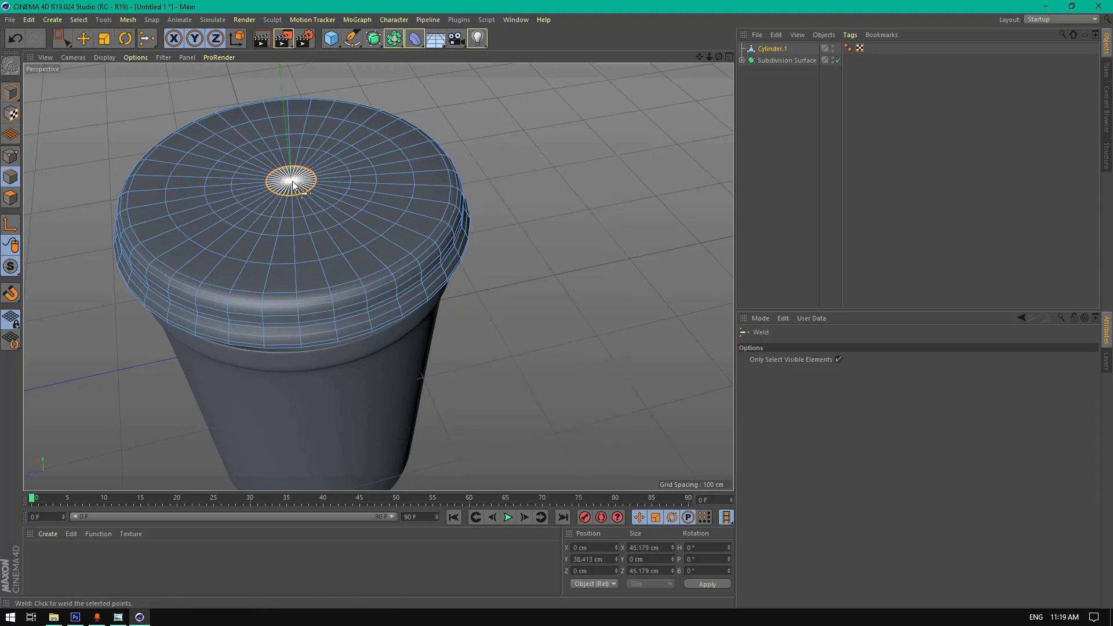
- Try to thicken the lid by extruding all its polygons 4.5 cm with caps, and undo the extrusion
mouse_move(719, 57)
mouse_down()
mouse_move(719, 12)
mouse_move(720, 57)
mouse_up()
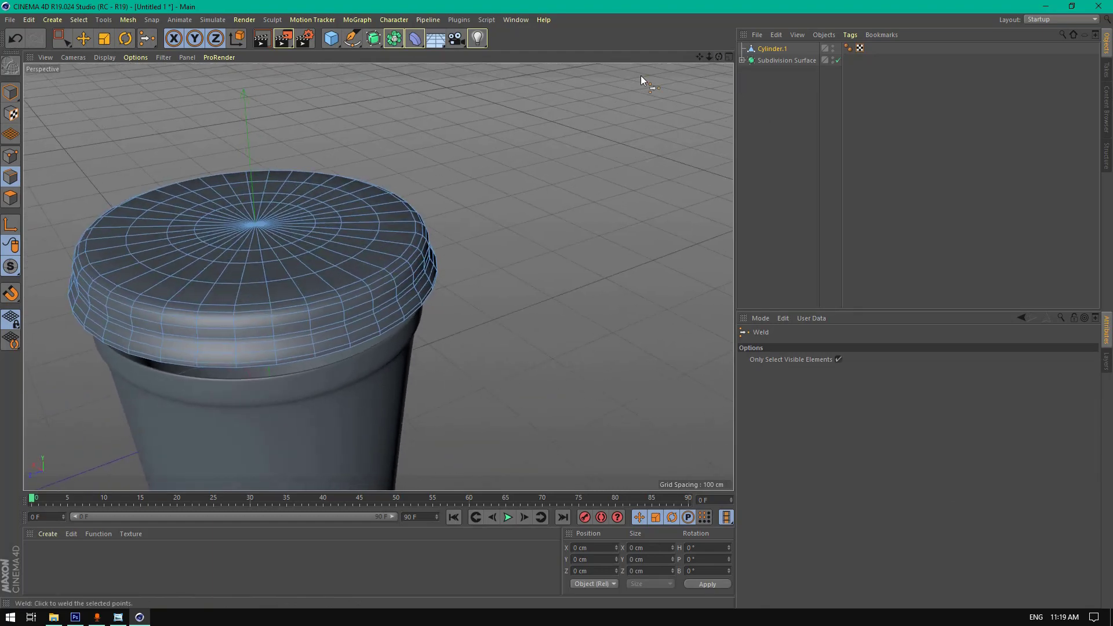
click(11, 199)
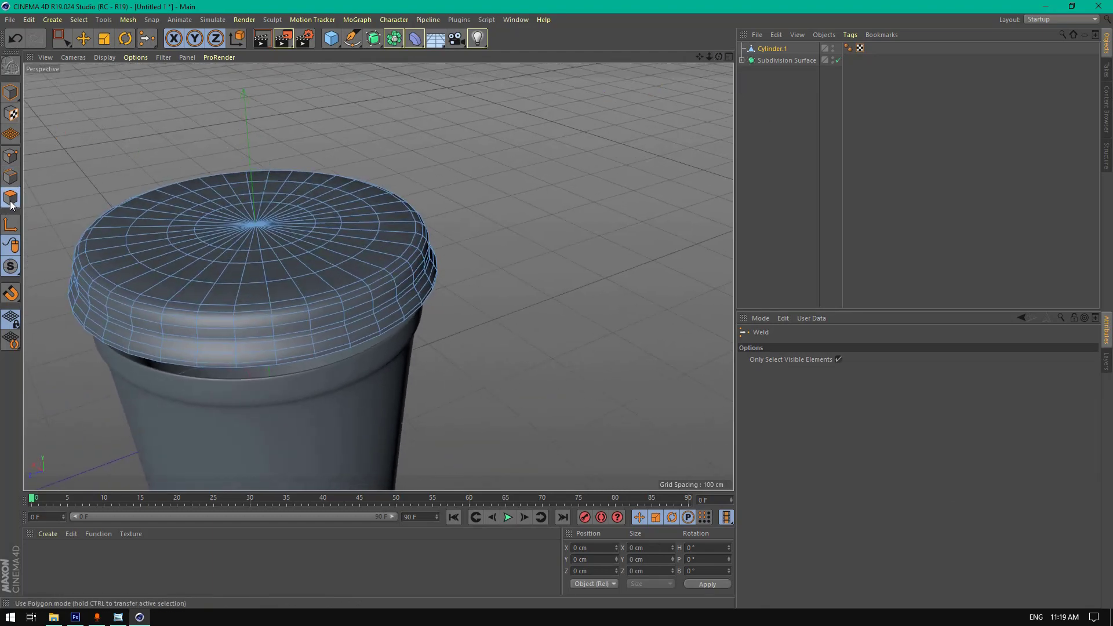
key(ctrl+a)
right_click(530, 215)
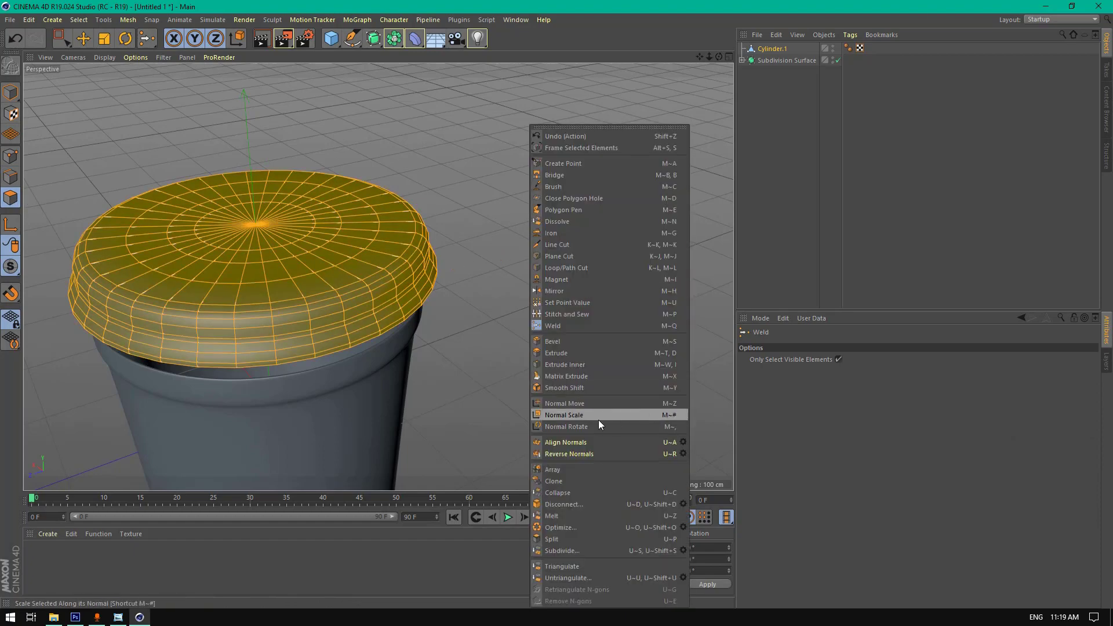
click(556, 353)
click(893, 415)
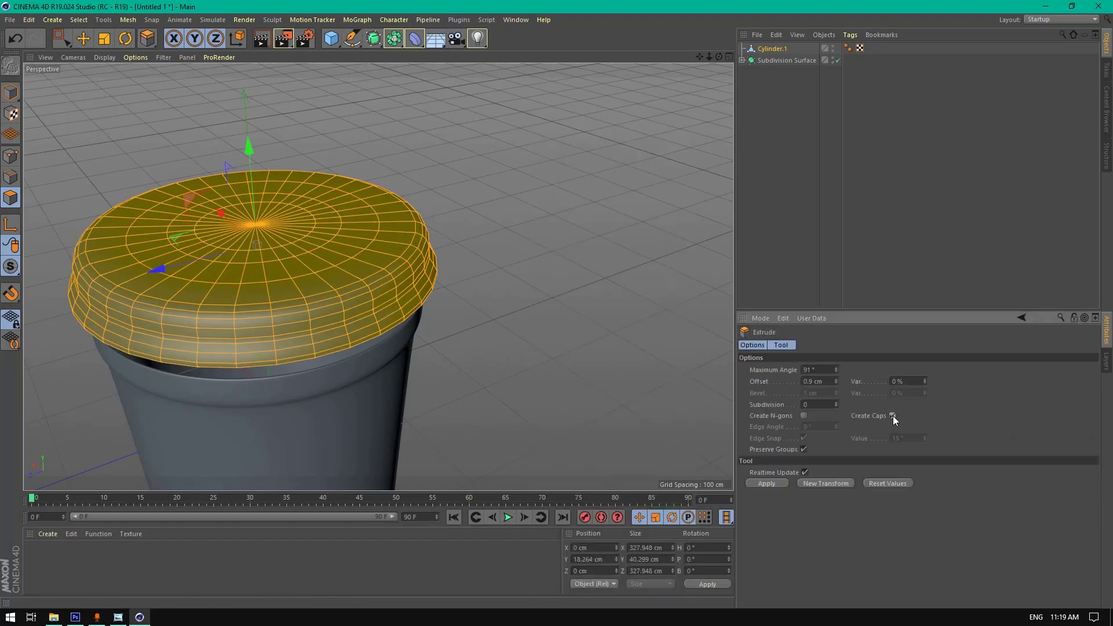
scroll(518, 235, up, 3)
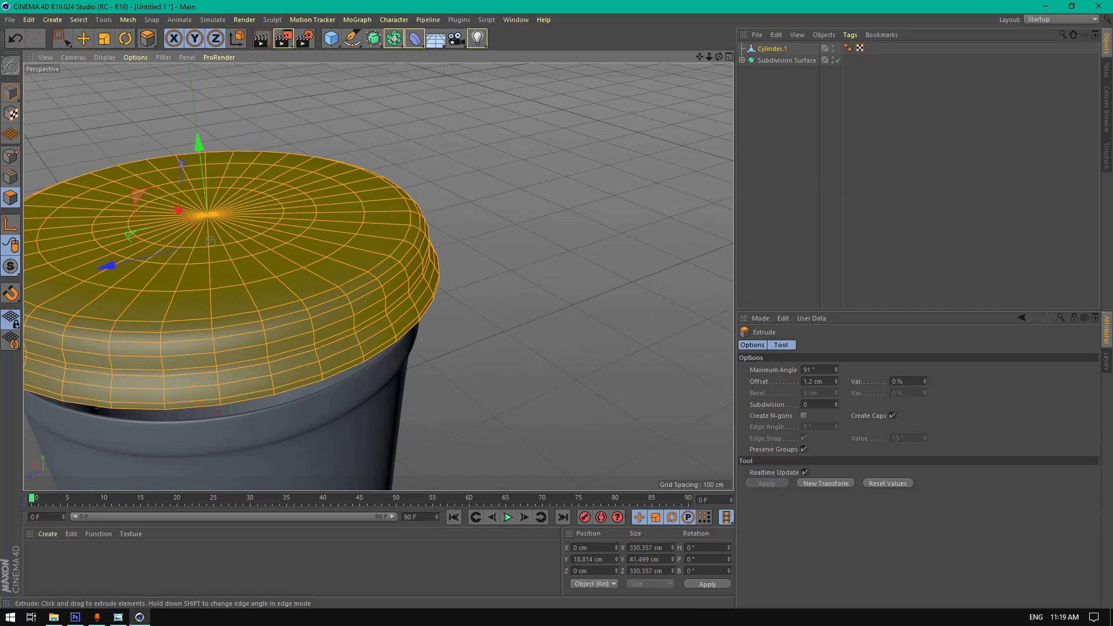
drag(211, 240, 212, 239)
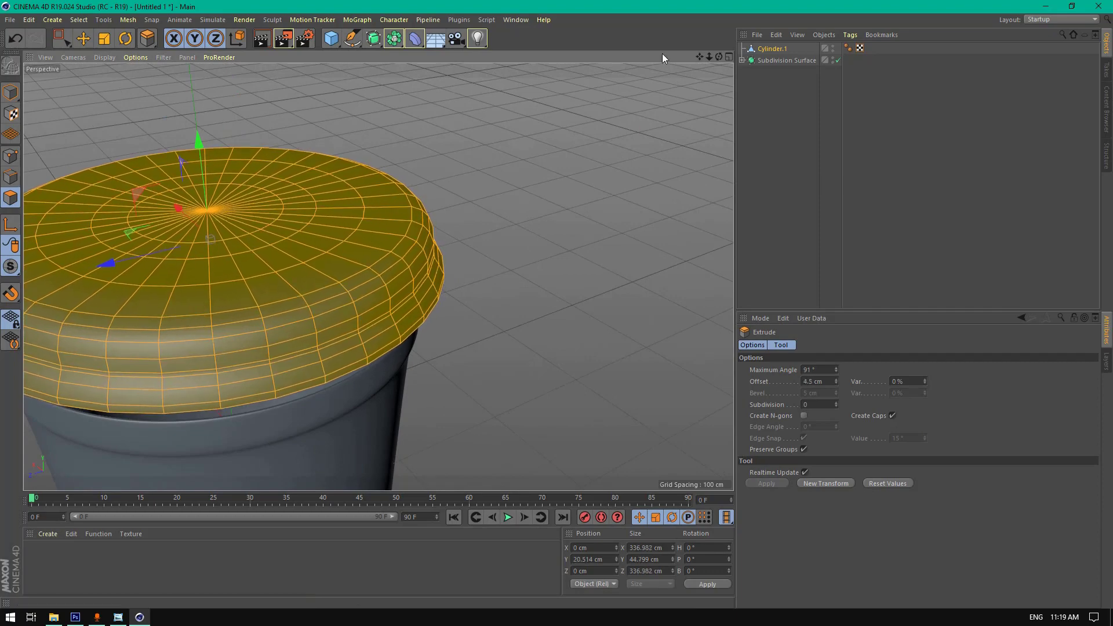
drag(719, 56, 379, 277)
click(20, 45)
- Loop-select the concentric polygon rings on the lid's top, from the center out to about 222 cm wide
click(148, 38)
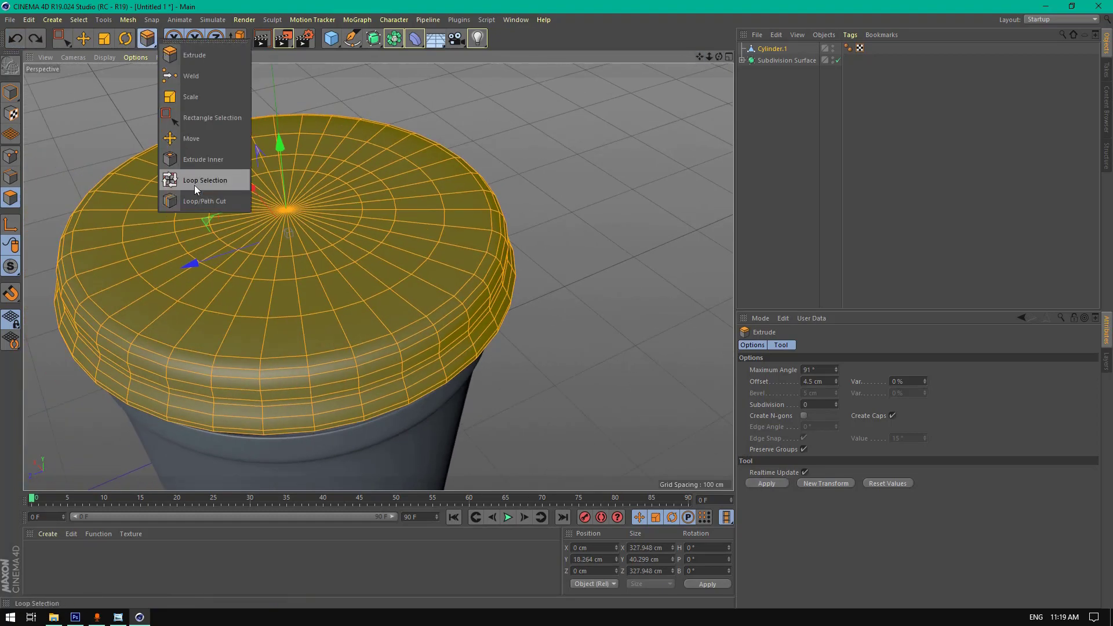
click(197, 181)
click(304, 224)
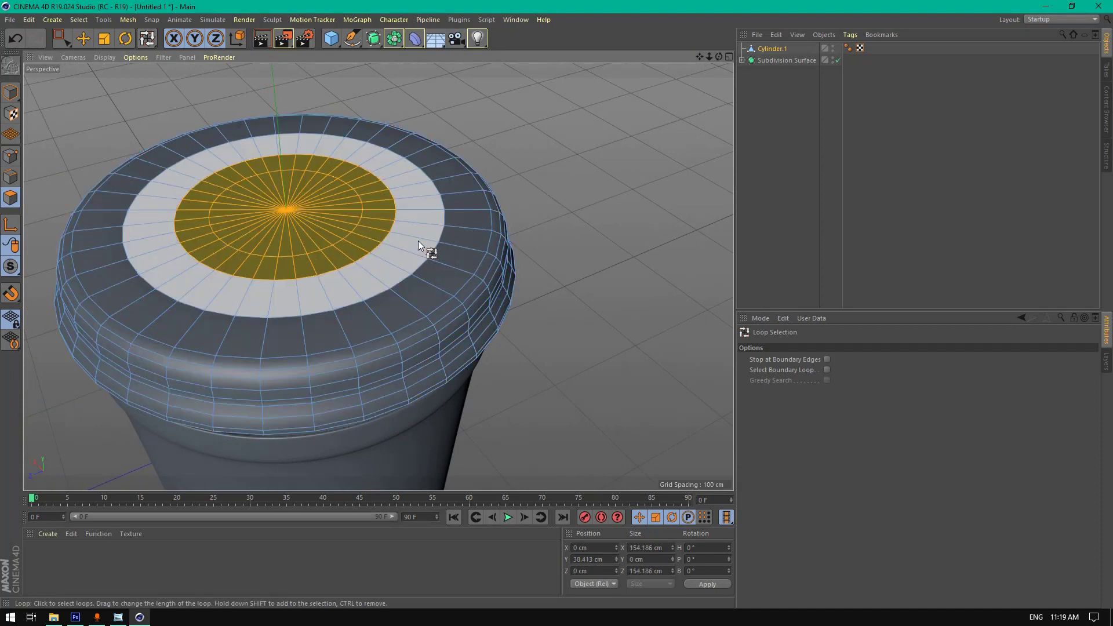
shift+click(419, 241)
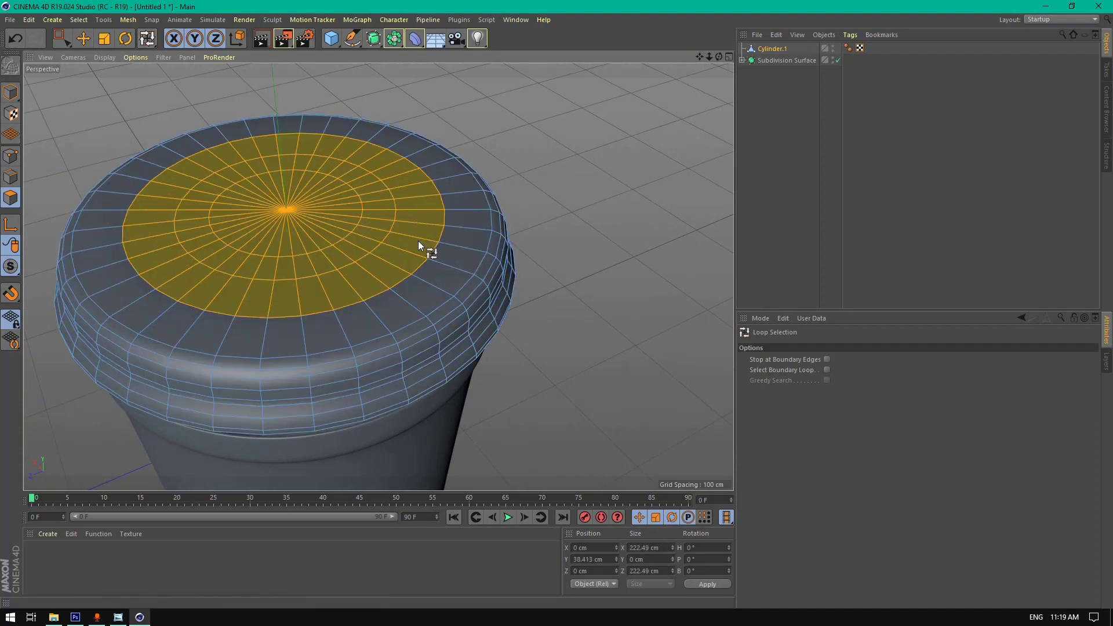
- Add a loop cut at 50% through the ring just outside the selected polygons on the lid's top
right_click(533, 144)
click(573, 266)
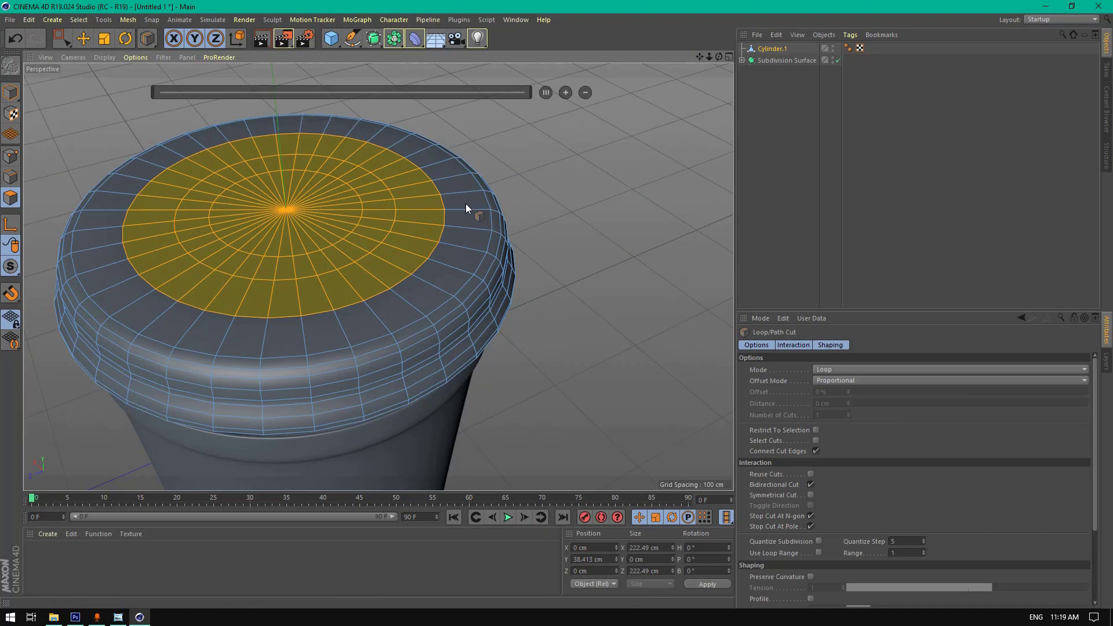
click(465, 203)
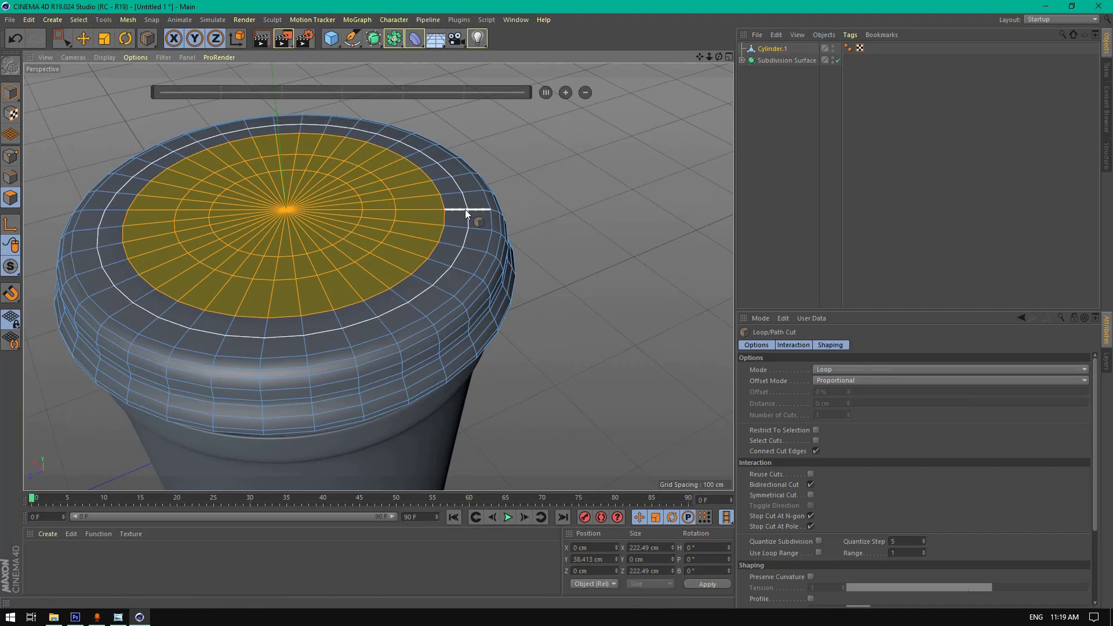
click(465, 210)
right_click(541, 186)
key(Escape)
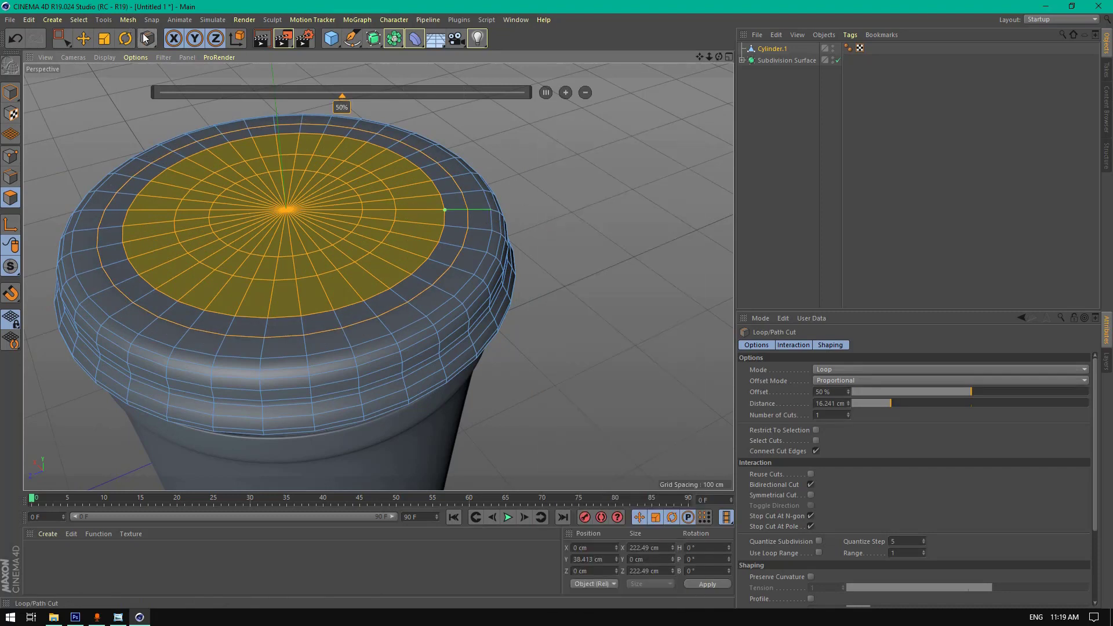
- Add the newly cut inner ring to the selection and extrude the lid's top by -14.8 cm without caps
click(146, 39)
click(180, 75)
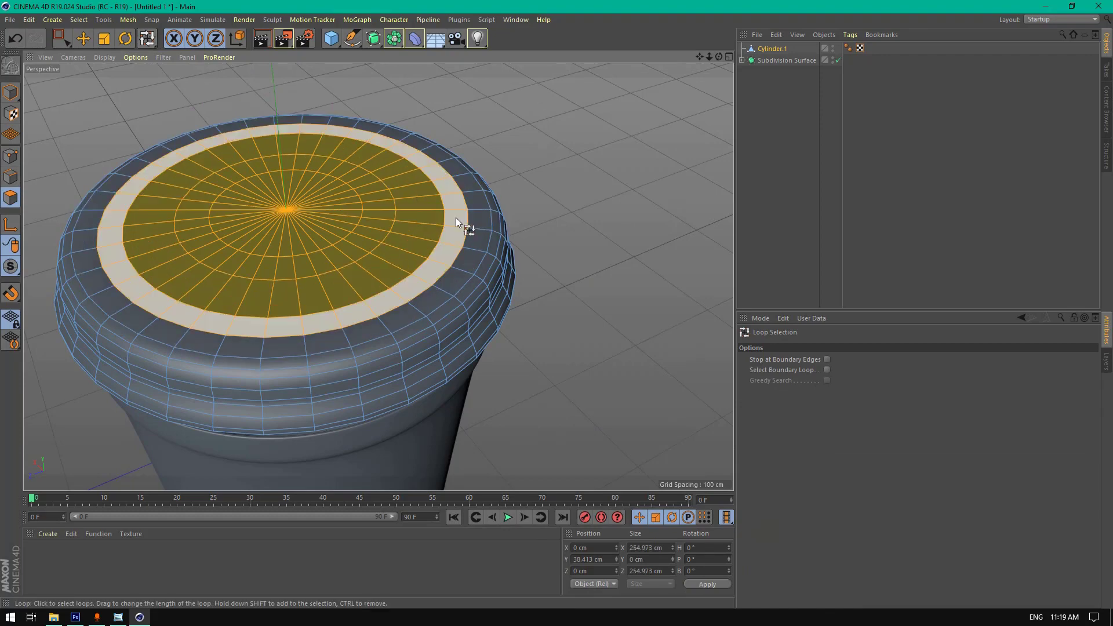
shift+click(456, 218)
right_click(546, 125)
click(577, 348)
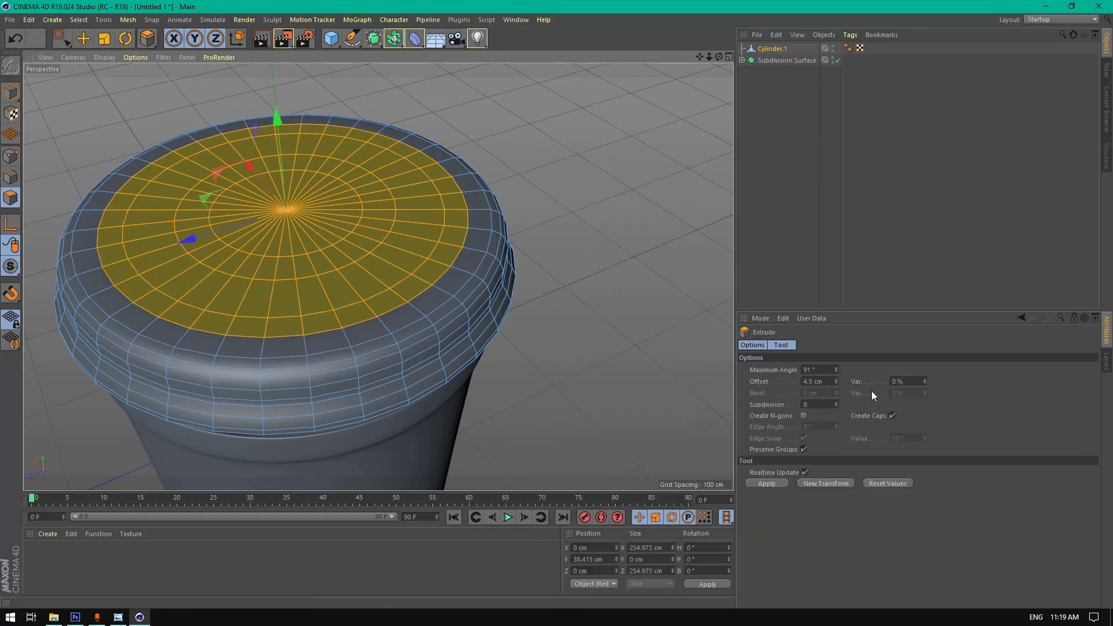
click(892, 416)
drag(596, 241, 554, 243)
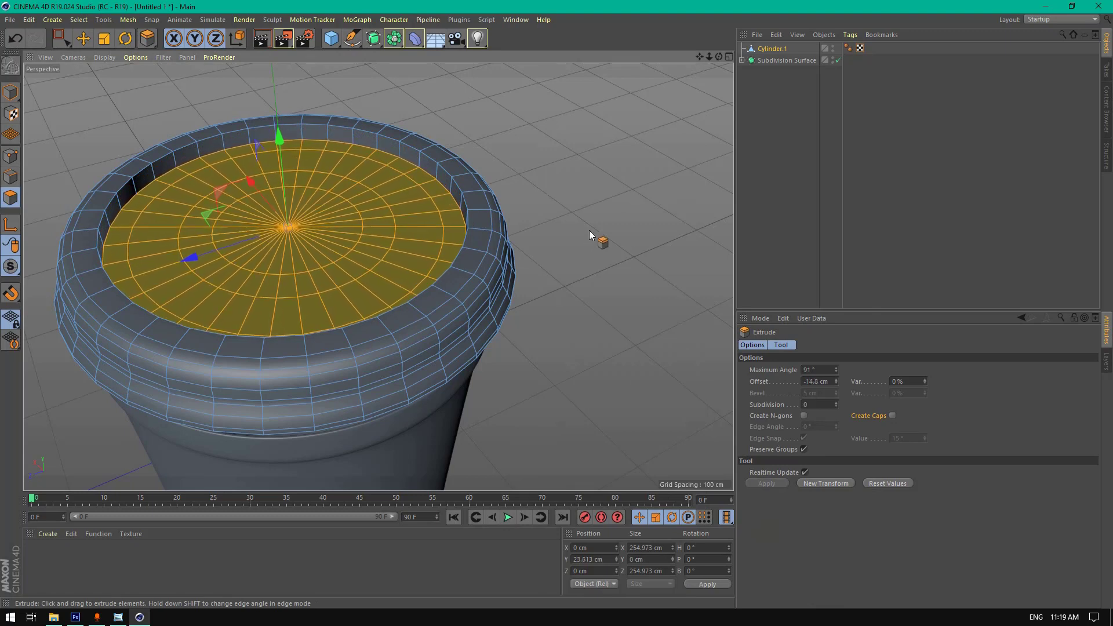
- Put the lid in a new Subdivision Surface and sharpen its recess with two loop cuts, on the wall and at about 60% on the floor's edge
alt+click(373, 38)
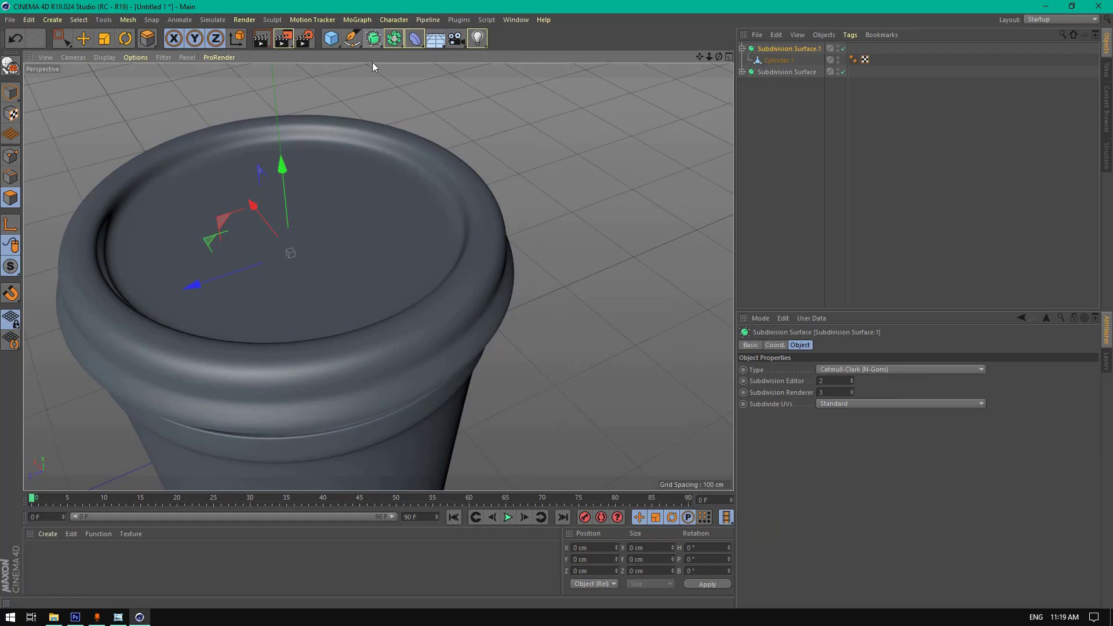
drag(719, 55, 684, 67)
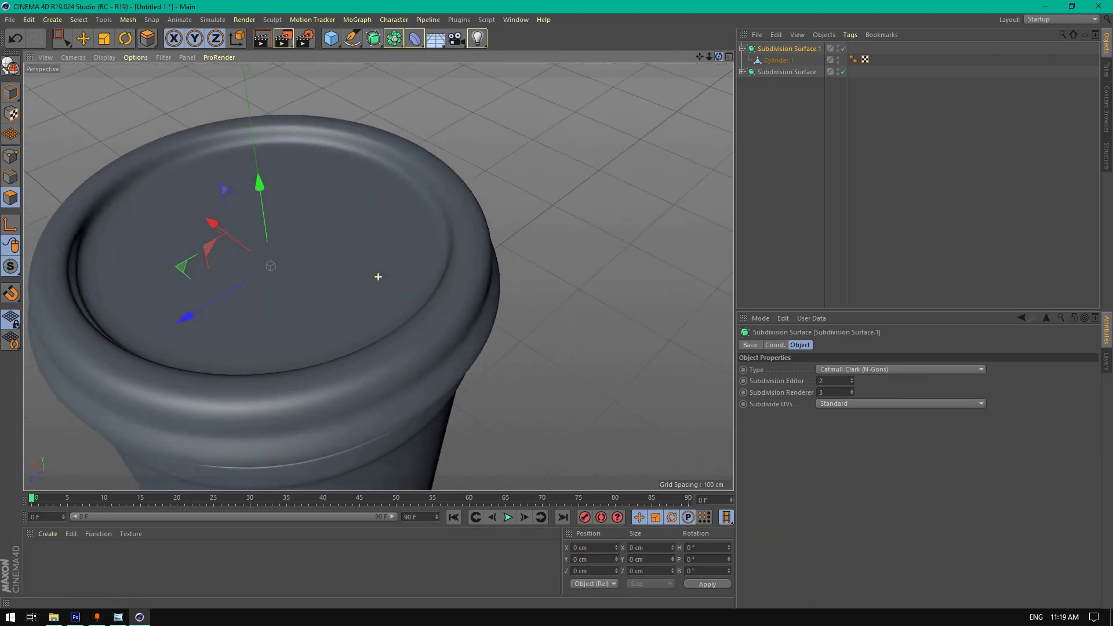
click(769, 60)
scroll(522, 174, up, 2)
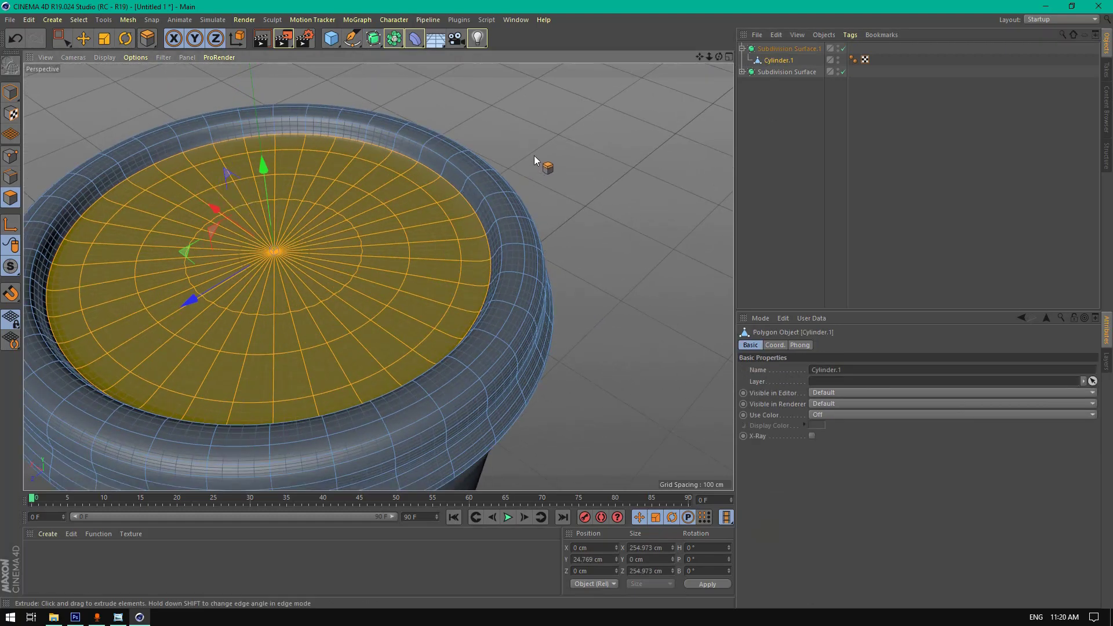
right_click(534, 155)
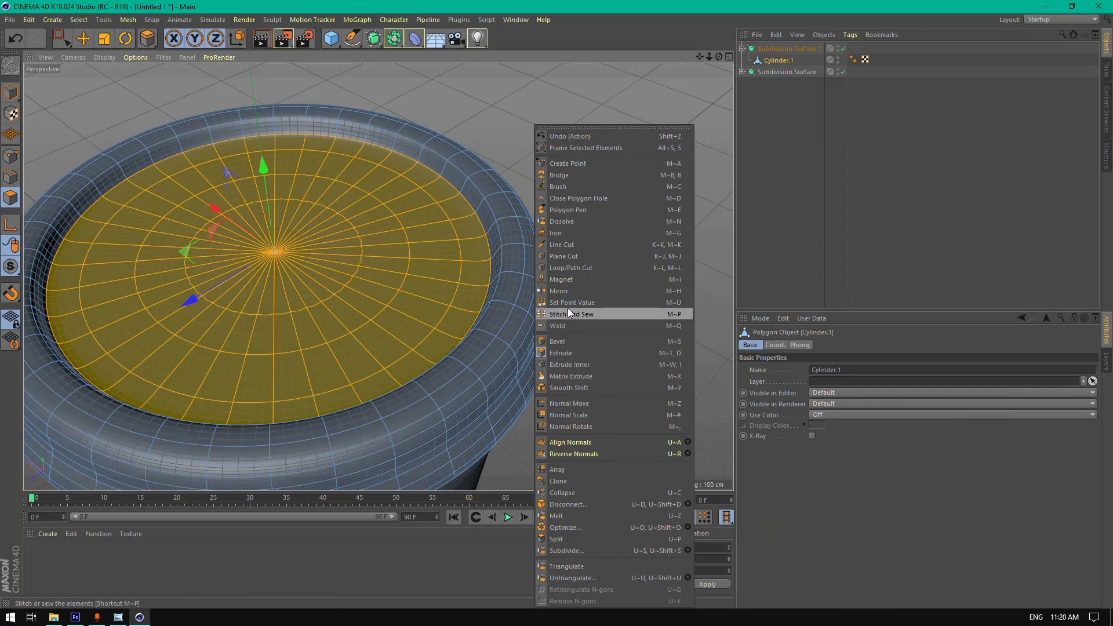
click(569, 265)
scroll(569, 266, up, 3)
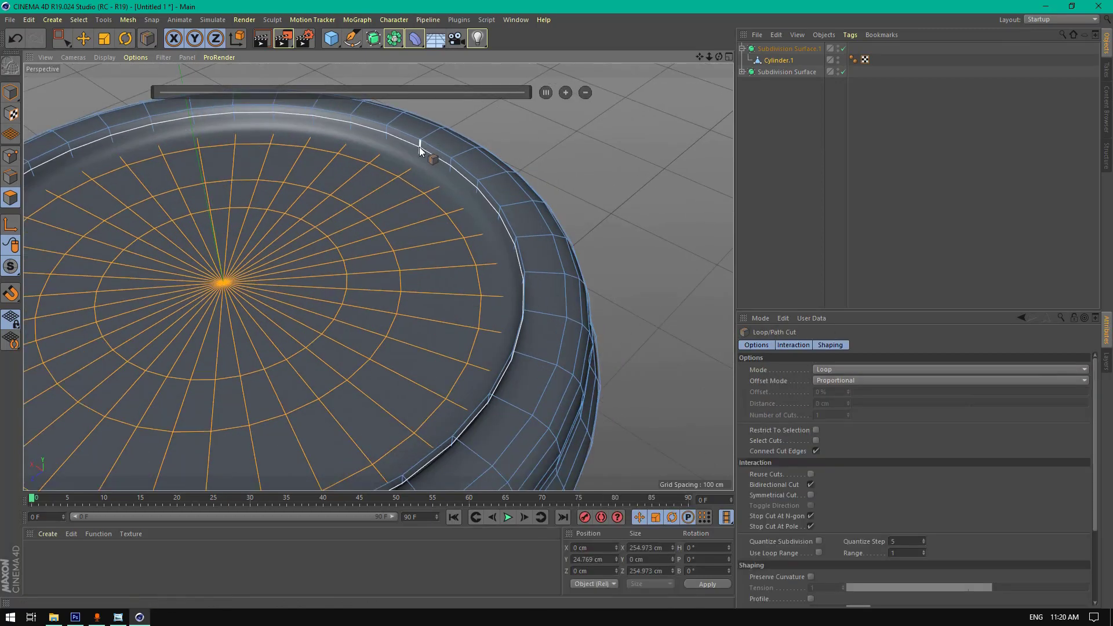
click(424, 152)
click(383, 157)
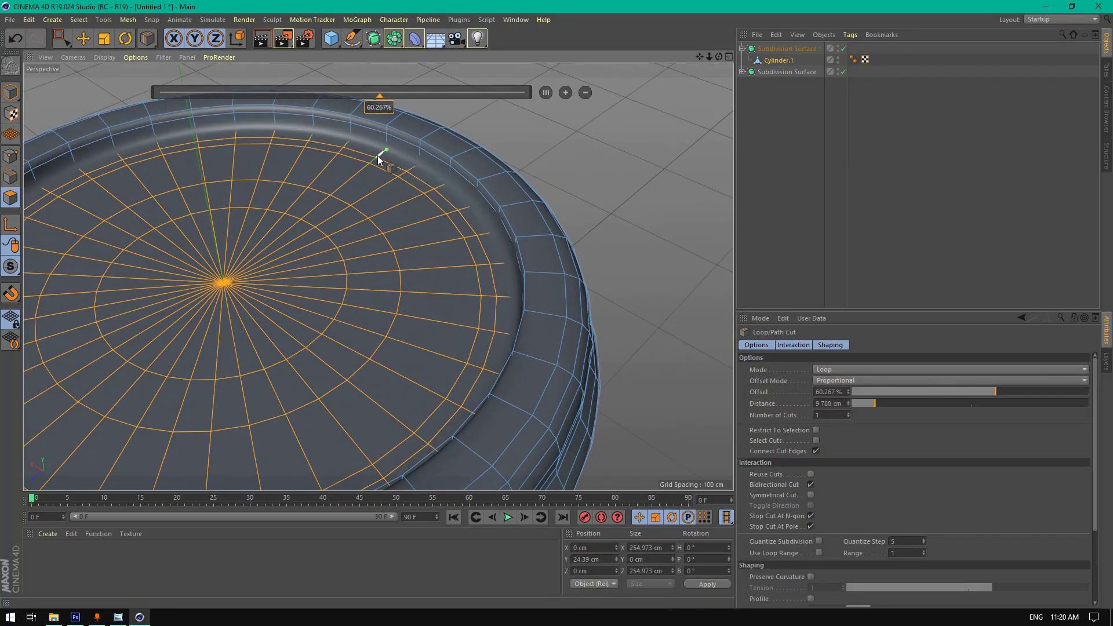
- Render a preview of the smoothed lid in the Perspective view
scroll(383, 157, down, 3)
click(258, 38)
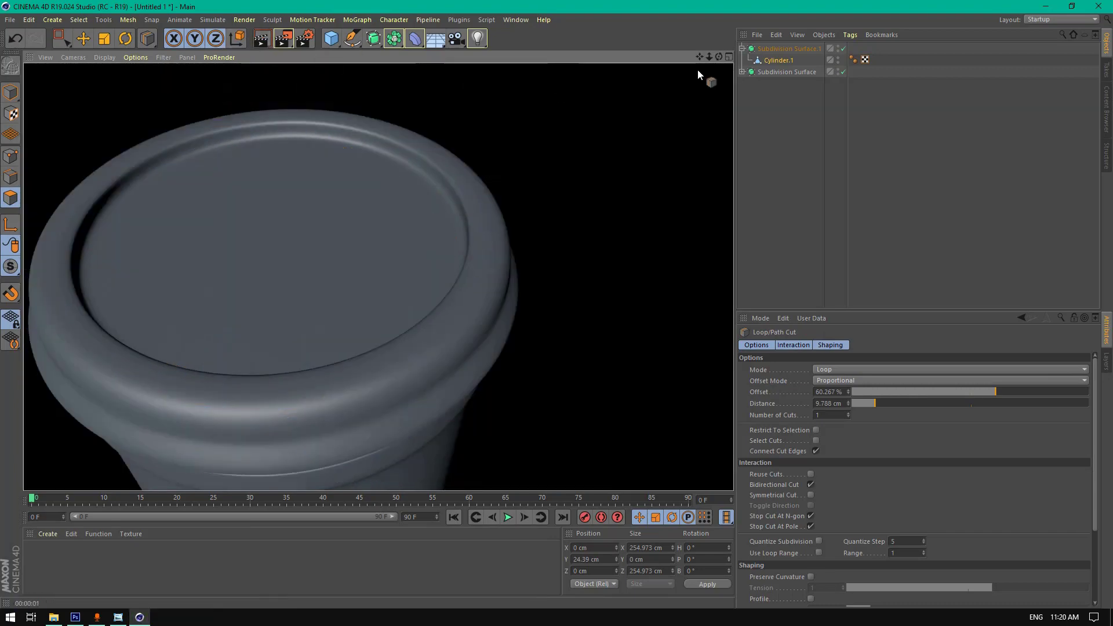
drag(710, 57, 712, 58)
- Select all connected polygons of the lid and extrude them by 2.2 cm with caps to give it wall thickness
key(u)
key(w)
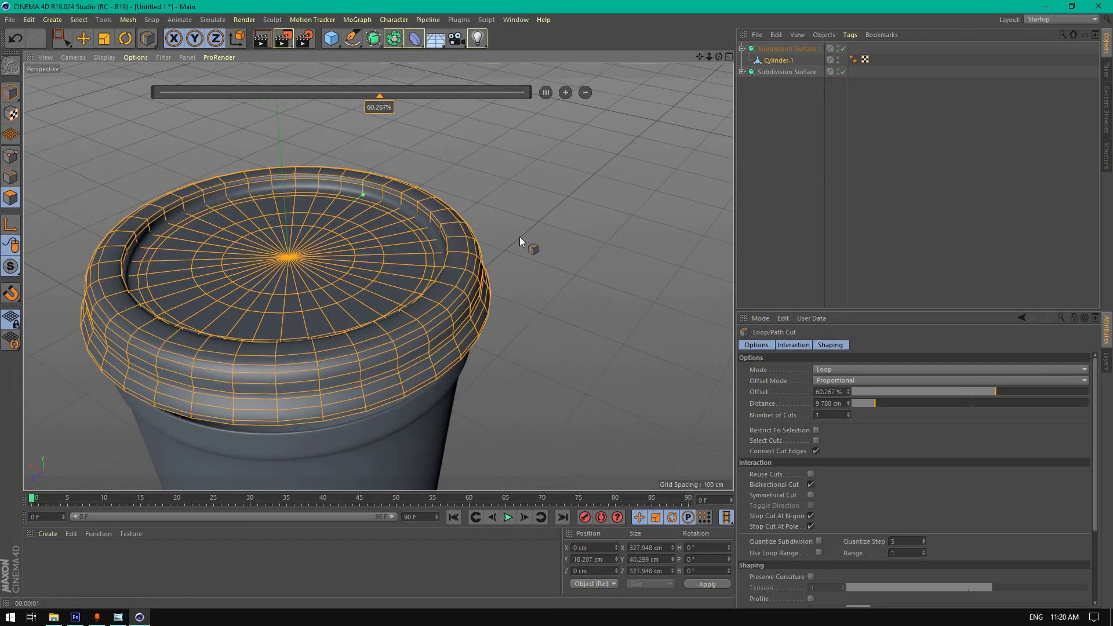
right_click(525, 188)
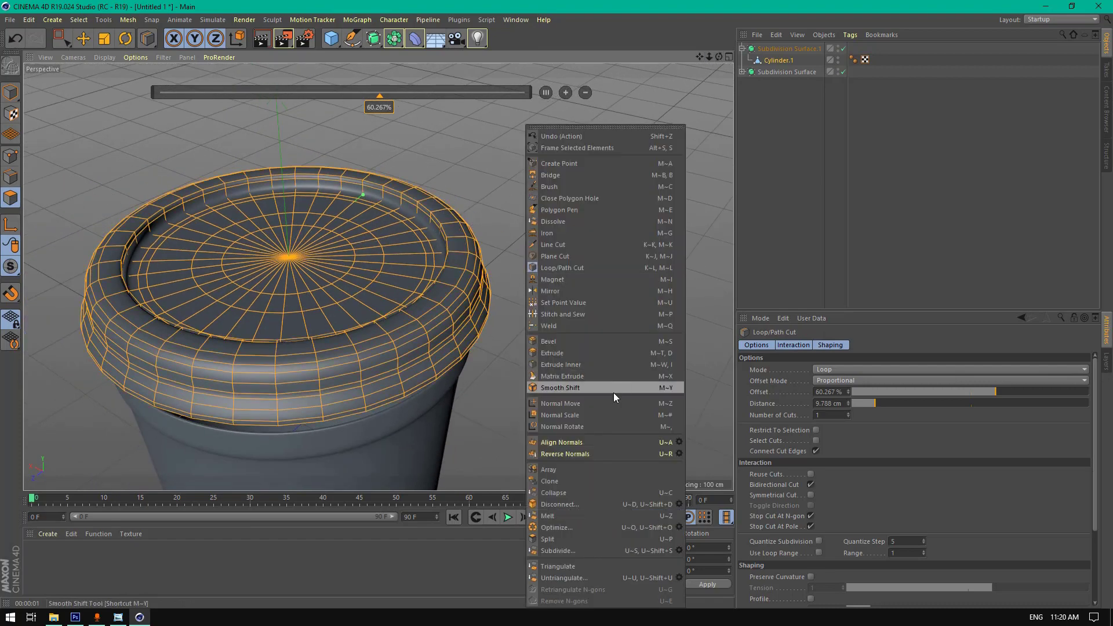
click(552, 357)
click(892, 415)
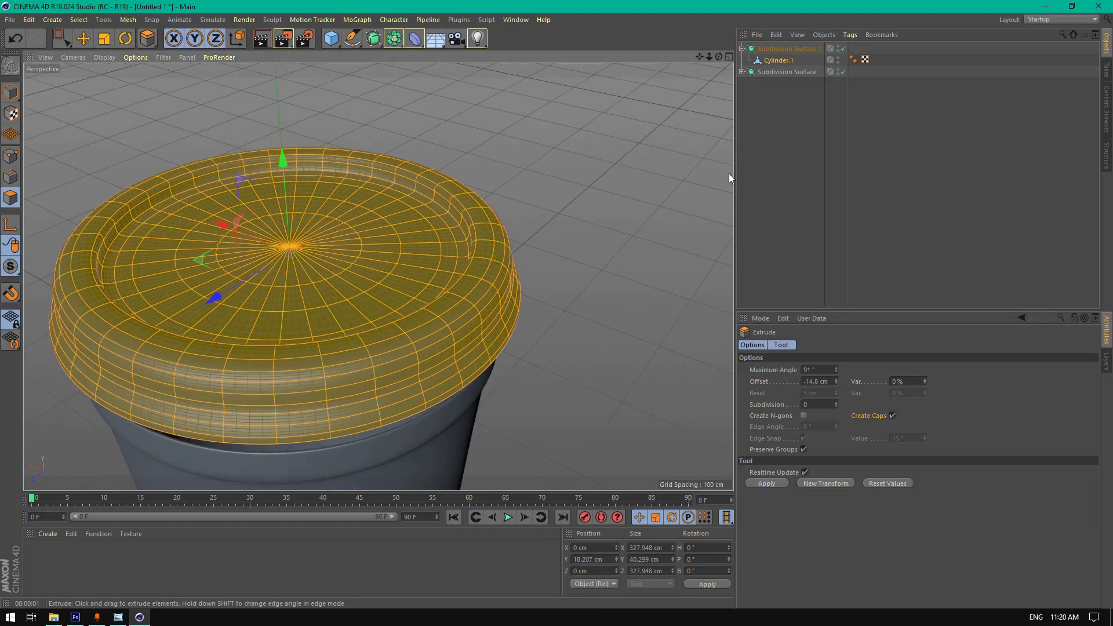
drag(719, 57, 720, 87)
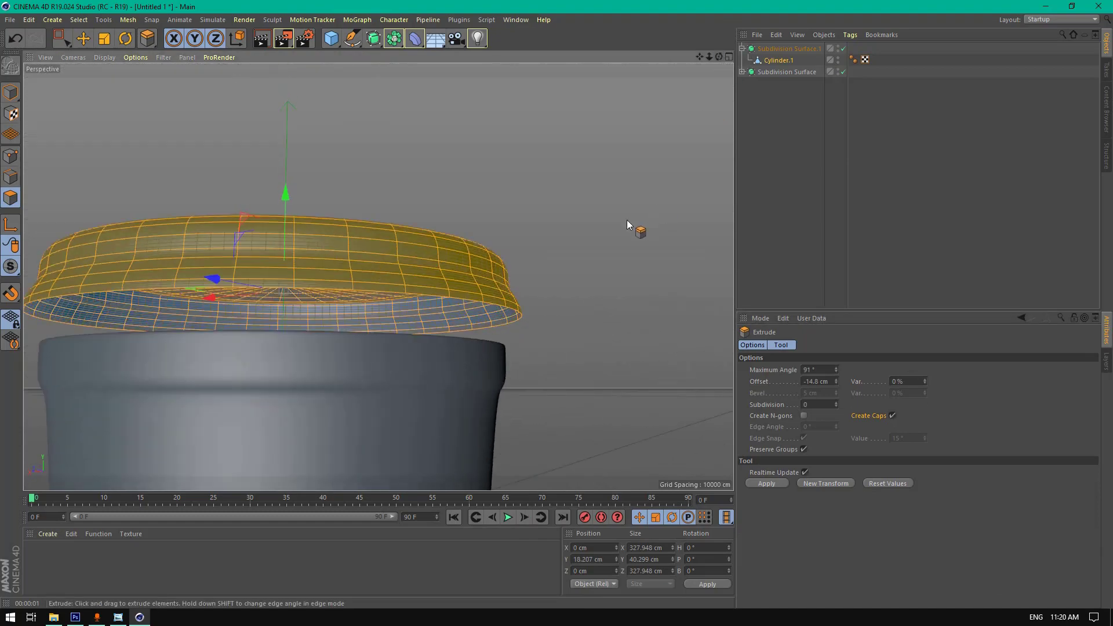
drag(634, 228, 650, 228)
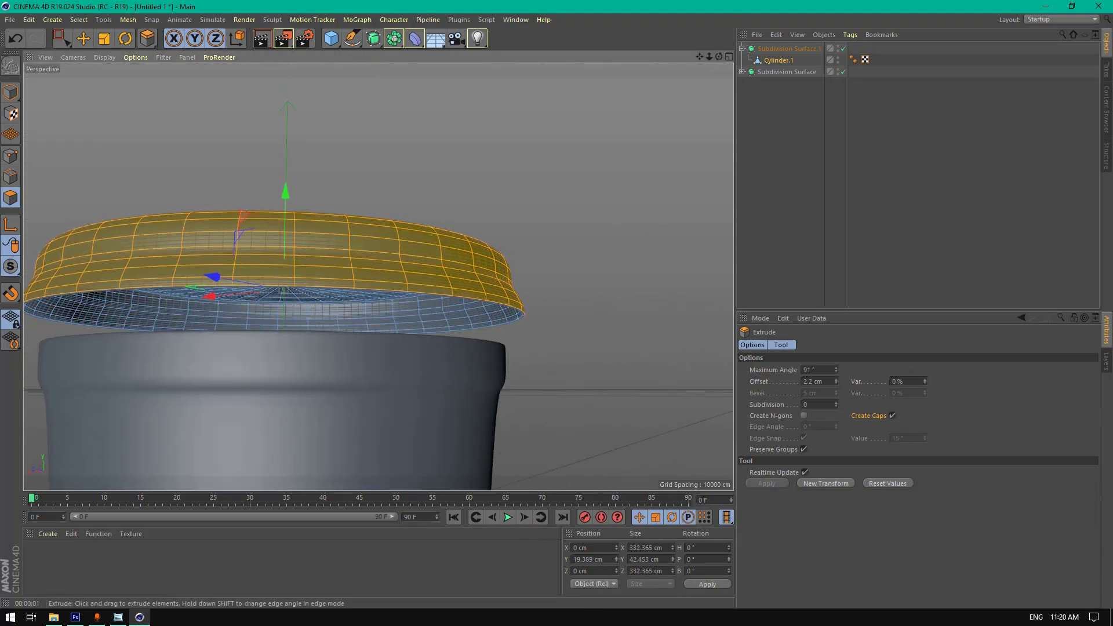
- Render a preview of the thickened lid on the cup from above in the Perspective view
drag(719, 54, 693, 55)
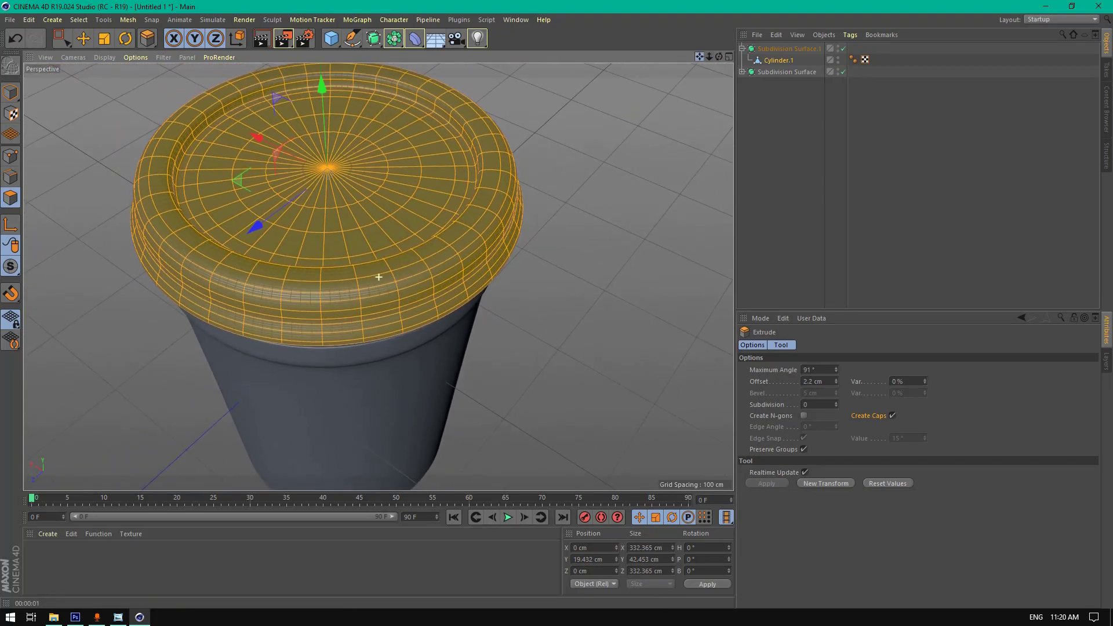
click(263, 40)
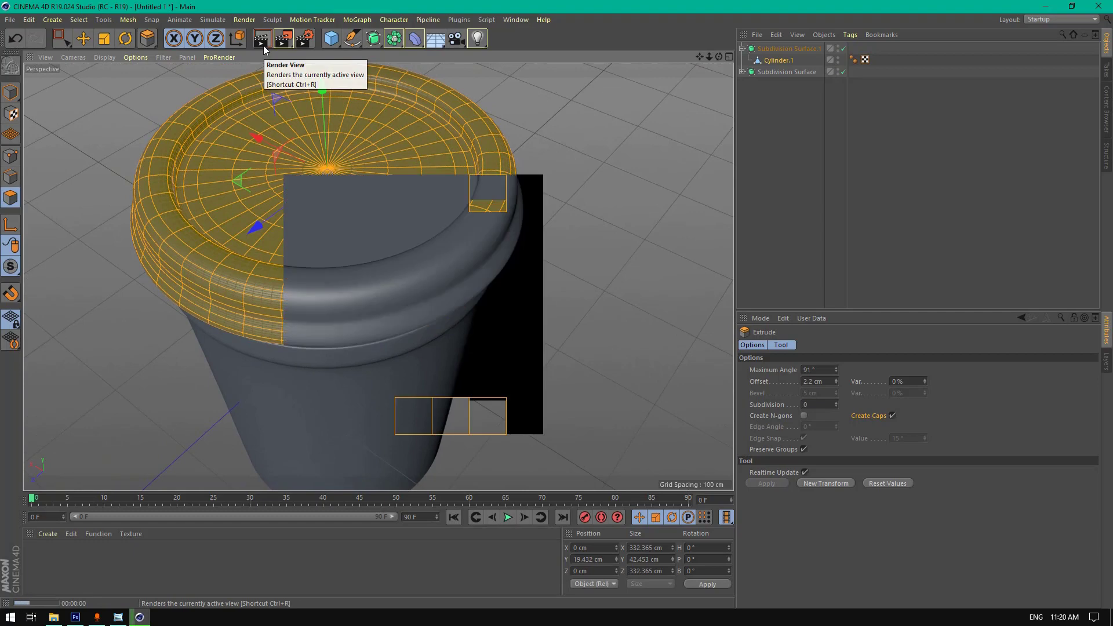
click(270, 100)
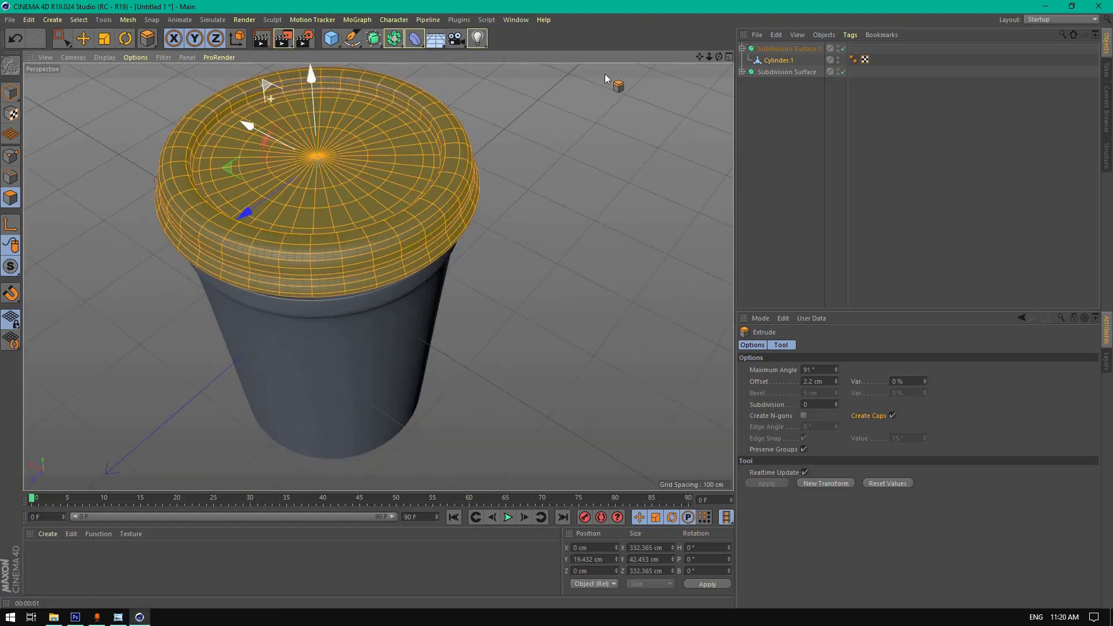
alt+drag(378, 277, 378, 277)
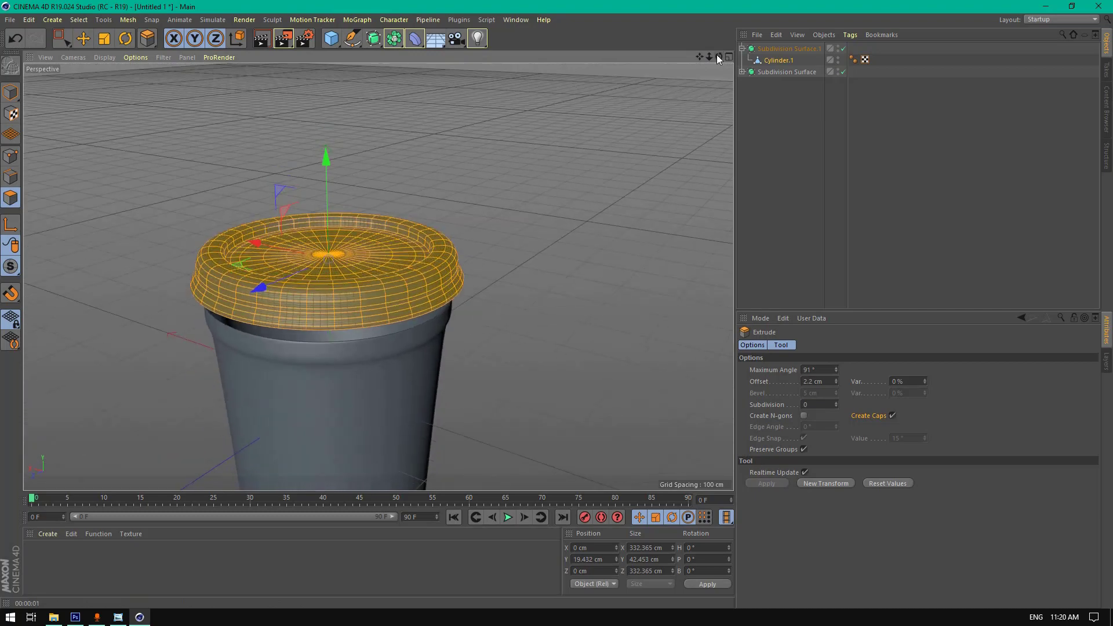
- Save the project to the Desktop as "Yogurt tuto"
key(ctrl+s)
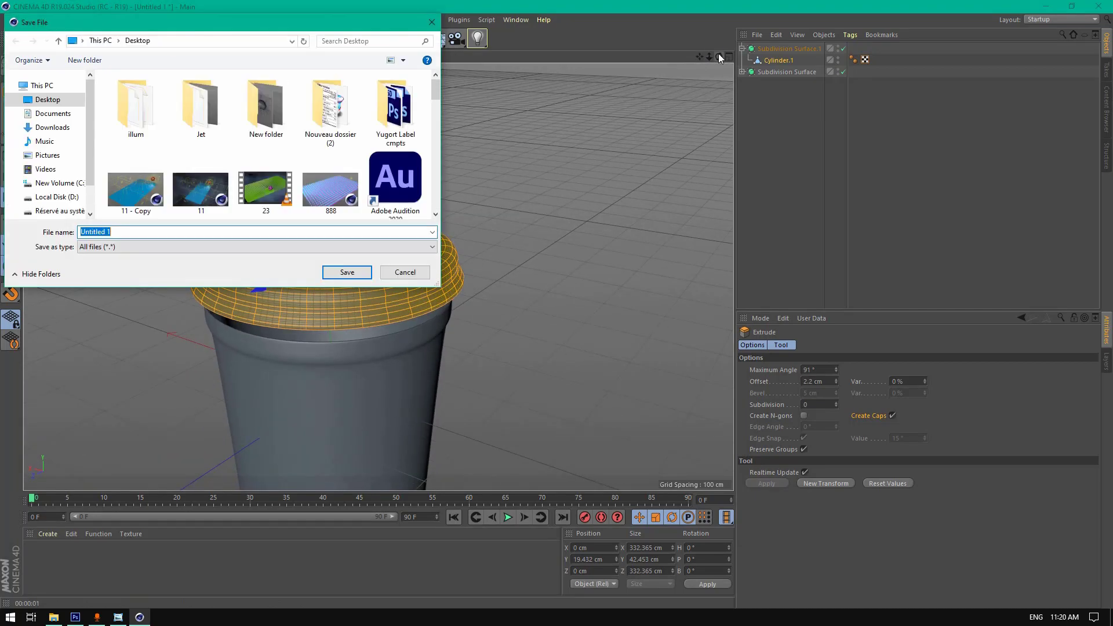
text(Yogurt tuto)
key(Return)
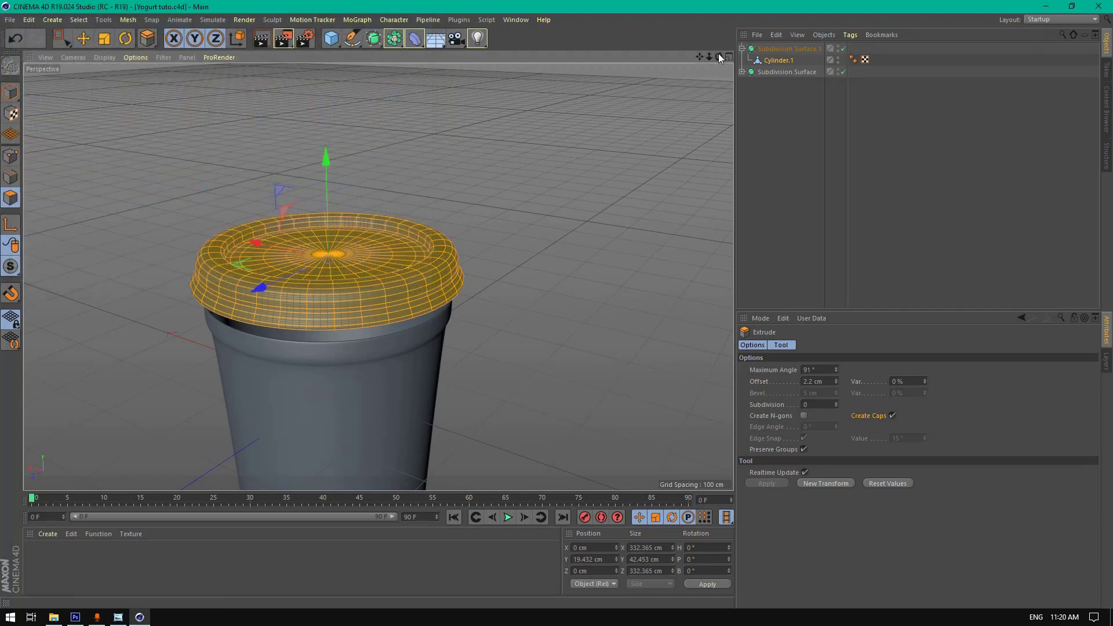
drag(711, 58, 455, 213)
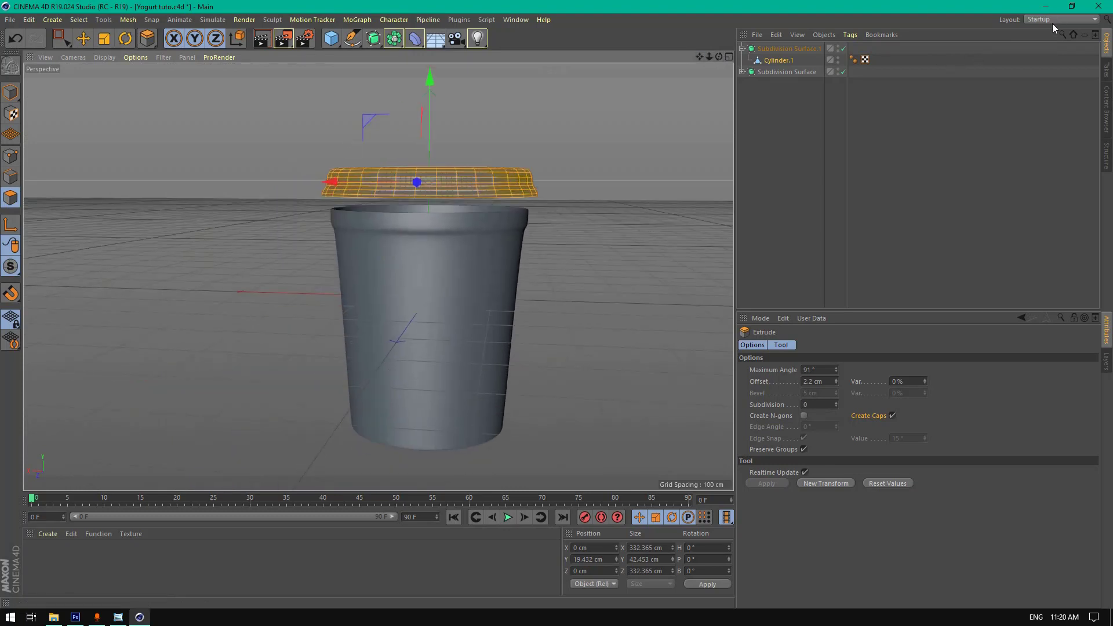
- Check the lid's UV mesh in the BP - UV Edit layout and switch to the Standard layout
click(1052, 20)
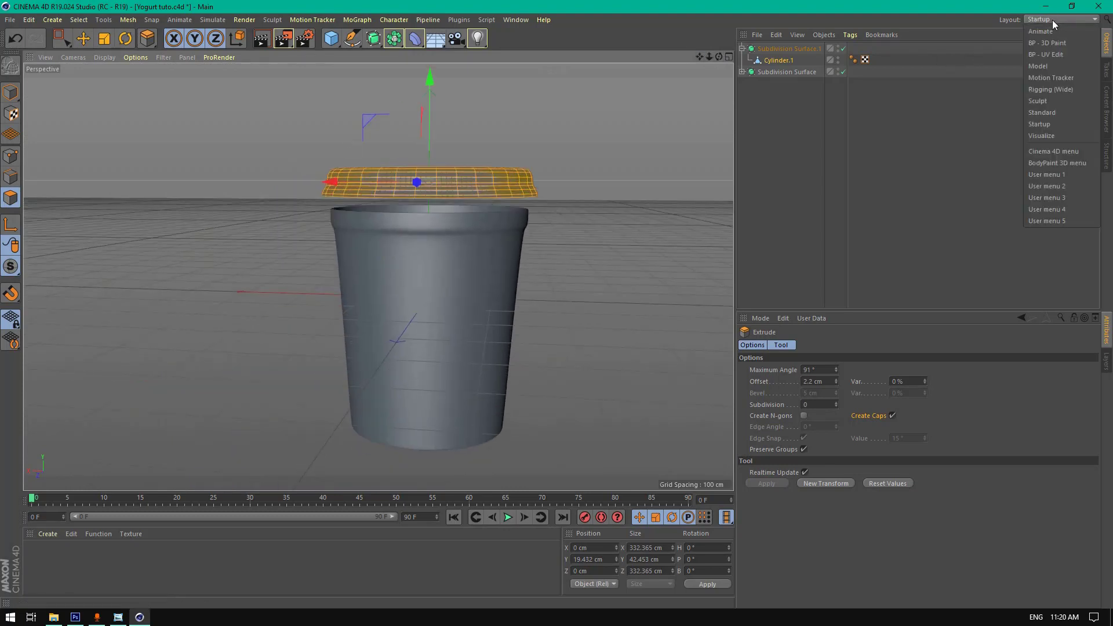
click(1056, 54)
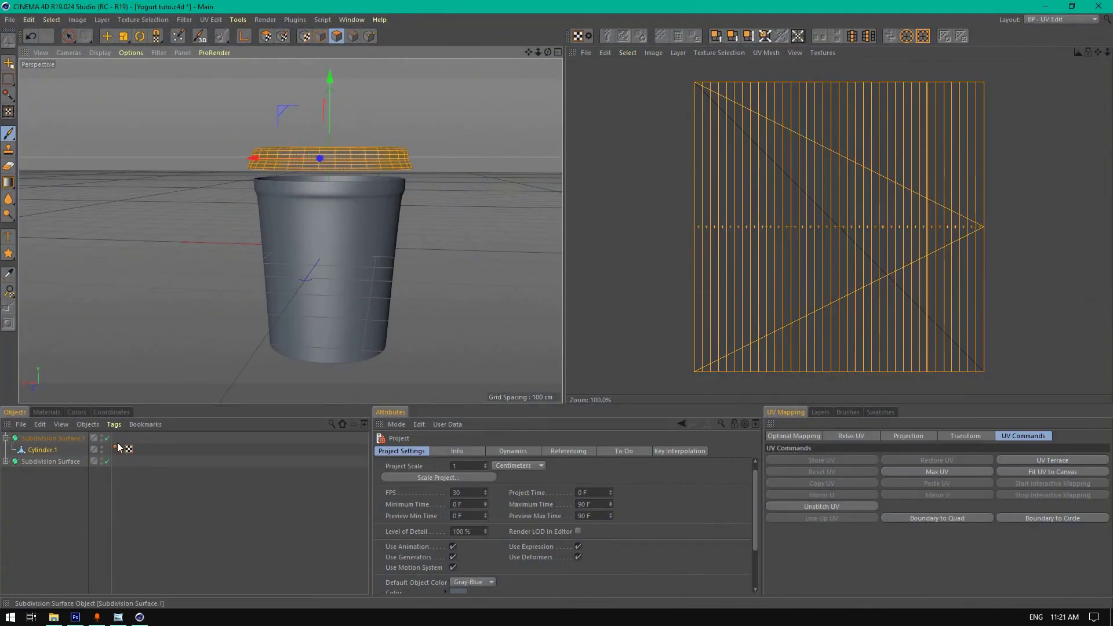
click(1075, 24)
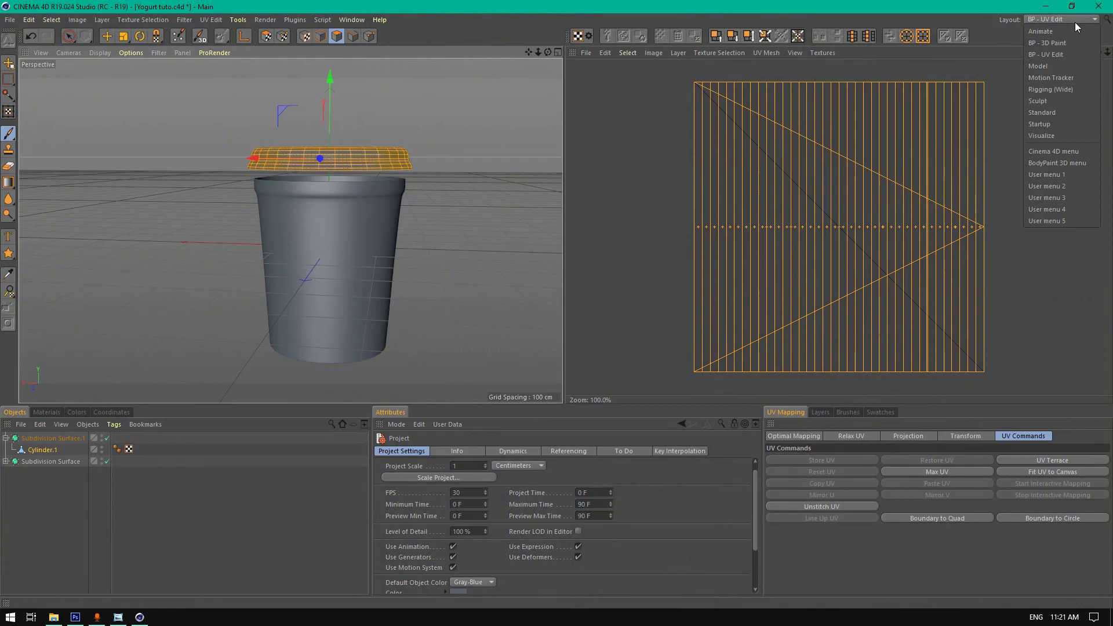
click(1052, 113)
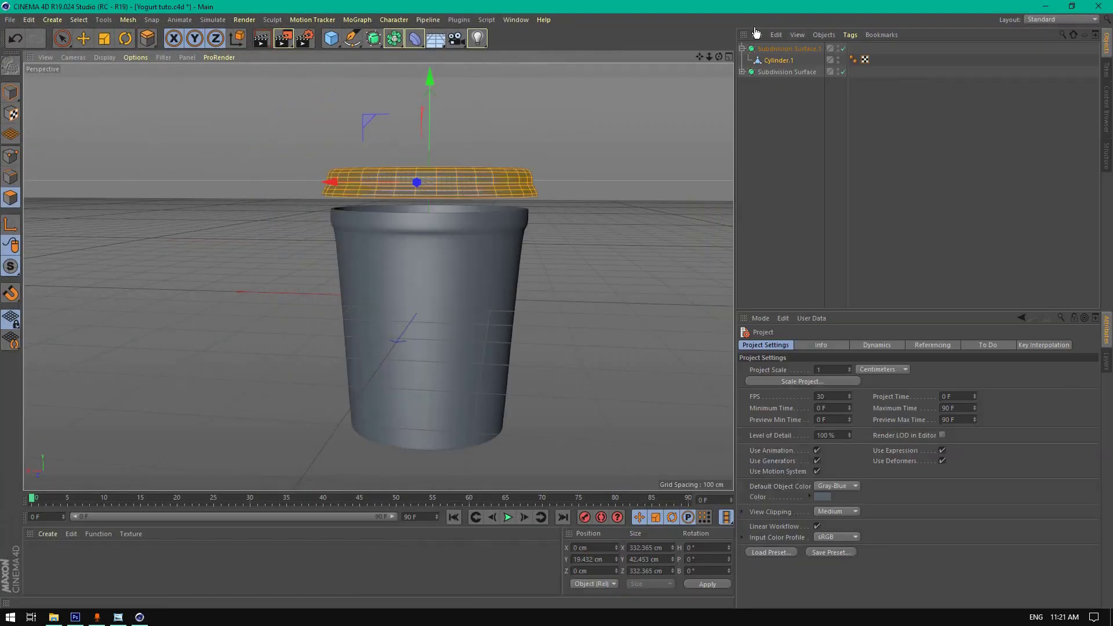
- Select the cup's Cylinder object and loop-select the polygon rings of its side wall from the base up to the rim
drag(719, 55, 719, 68)
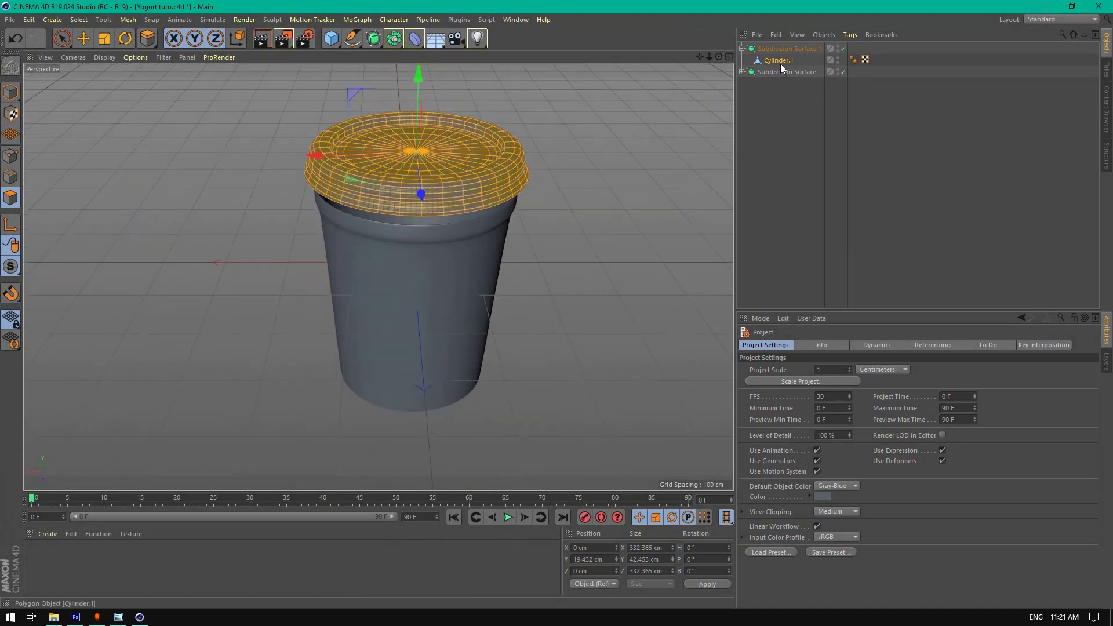
click(742, 71)
click(777, 84)
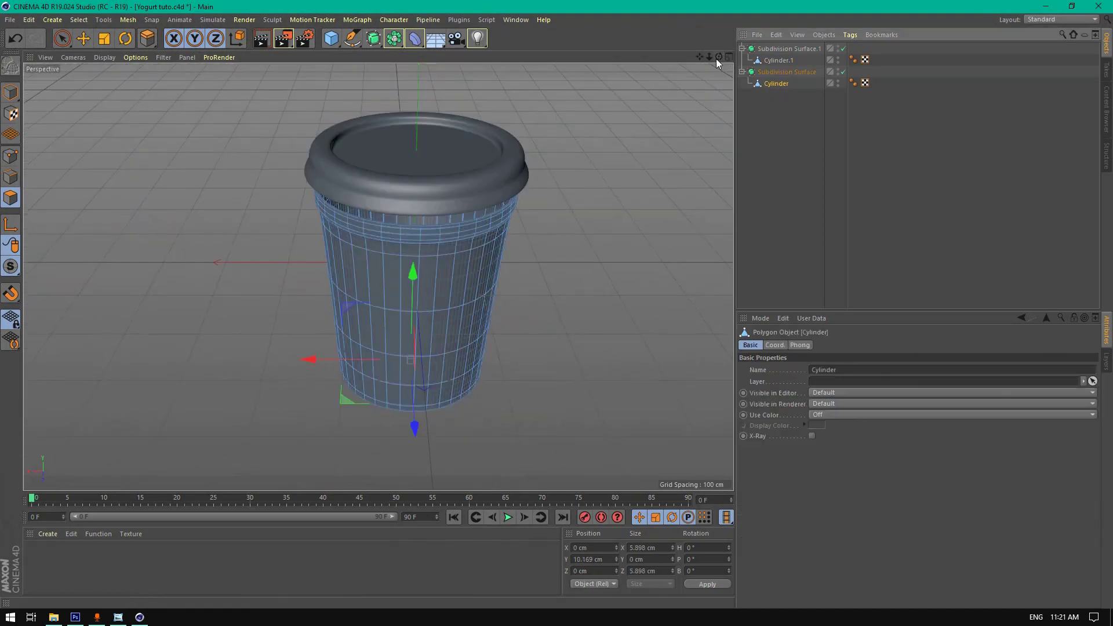
drag(719, 56, 720, 61)
click(104, 20)
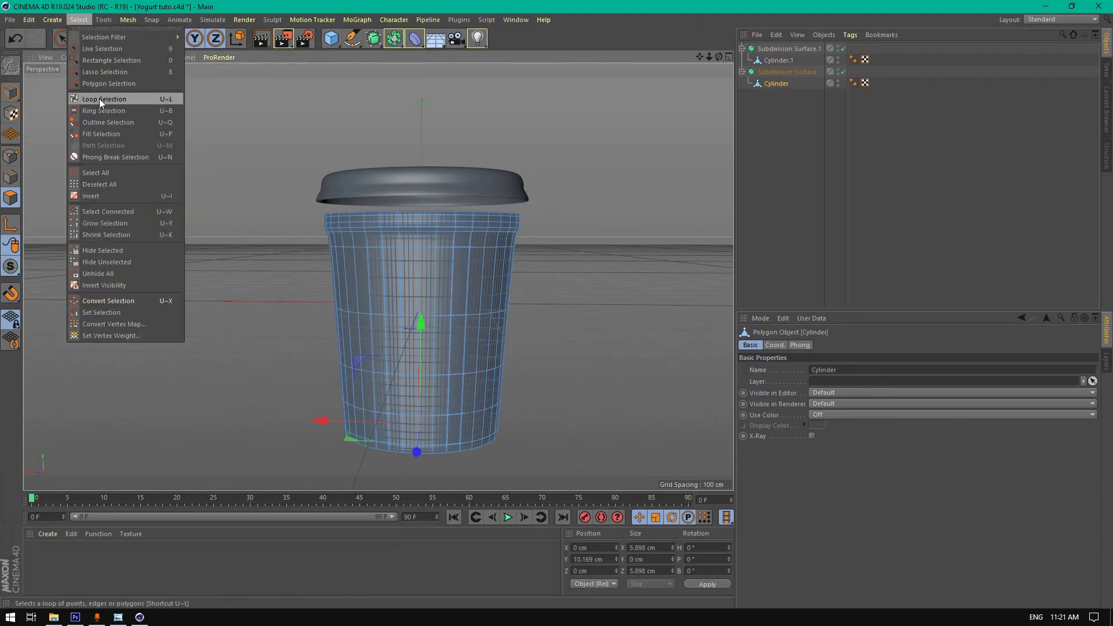
click(99, 98)
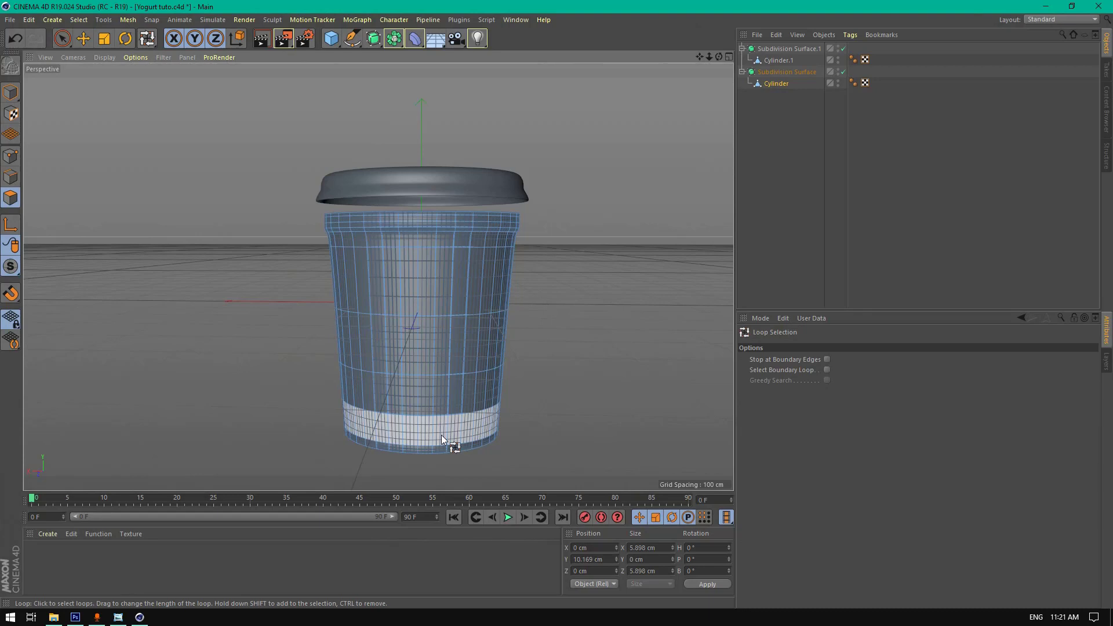
drag(441, 435, 447, 284)
- Add a loop cut at about 3.13% in the cup's side wall, just below the rim
right_click(607, 287)
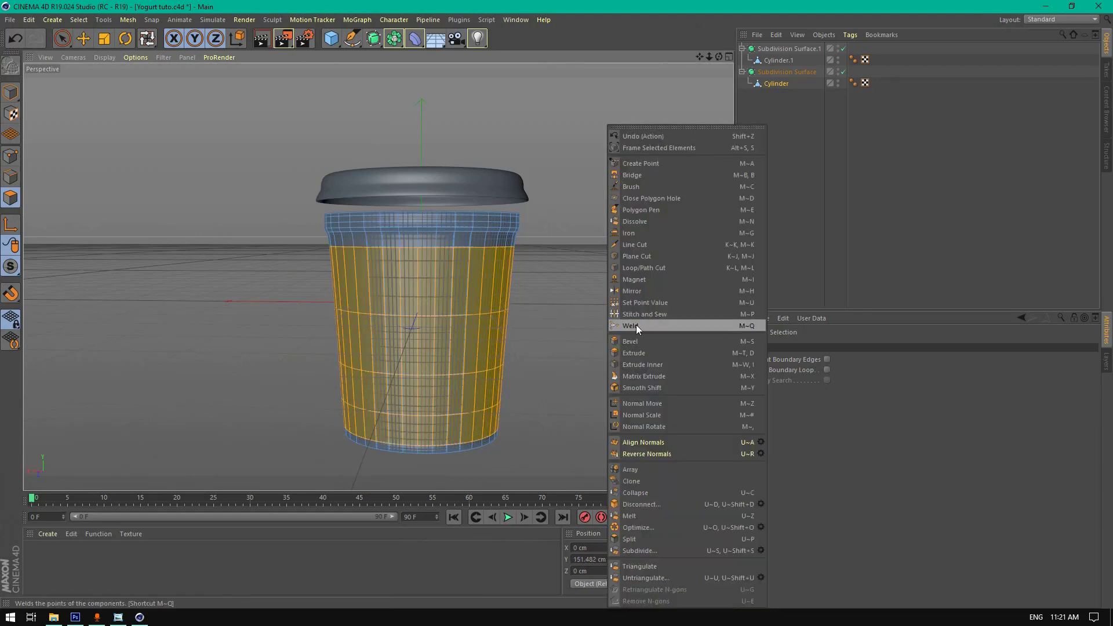
click(630, 267)
scroll(454, 231, up, 3)
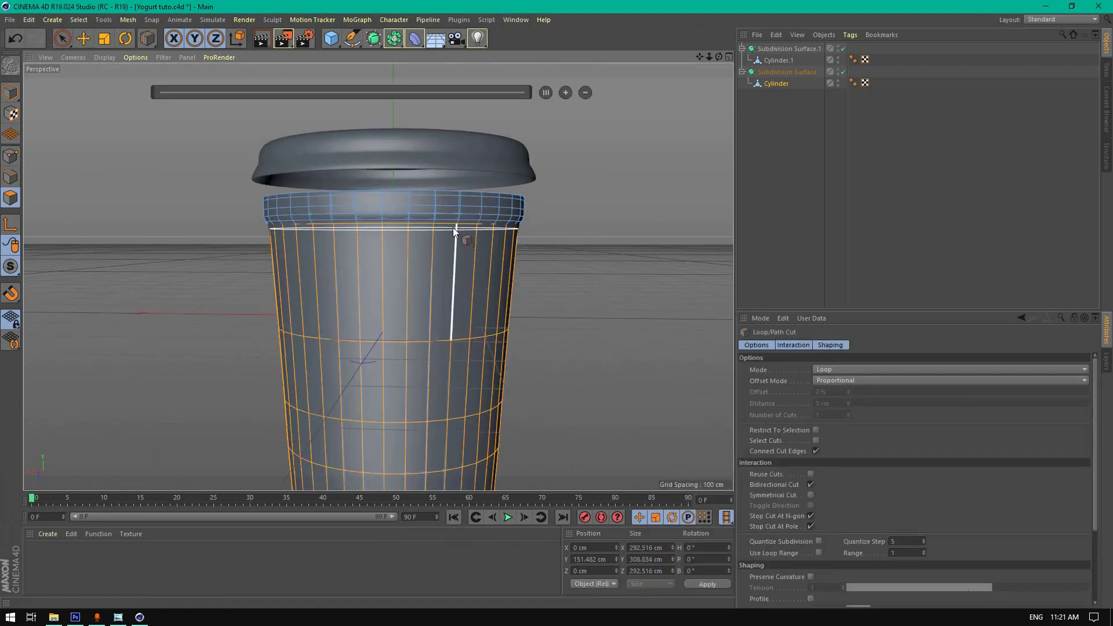
click(453, 227)
scroll(442, 257, down, 3)
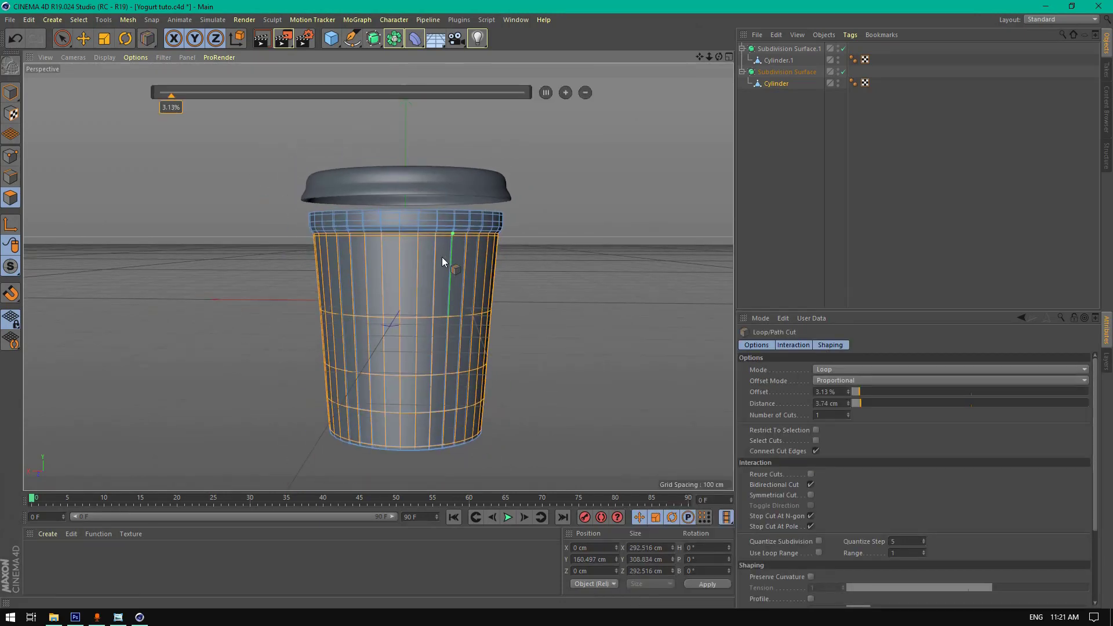
- Add a second loop cut at about 5.31%, slightly below the previous cut under the cup's rim
scroll(437, 241, up, 2)
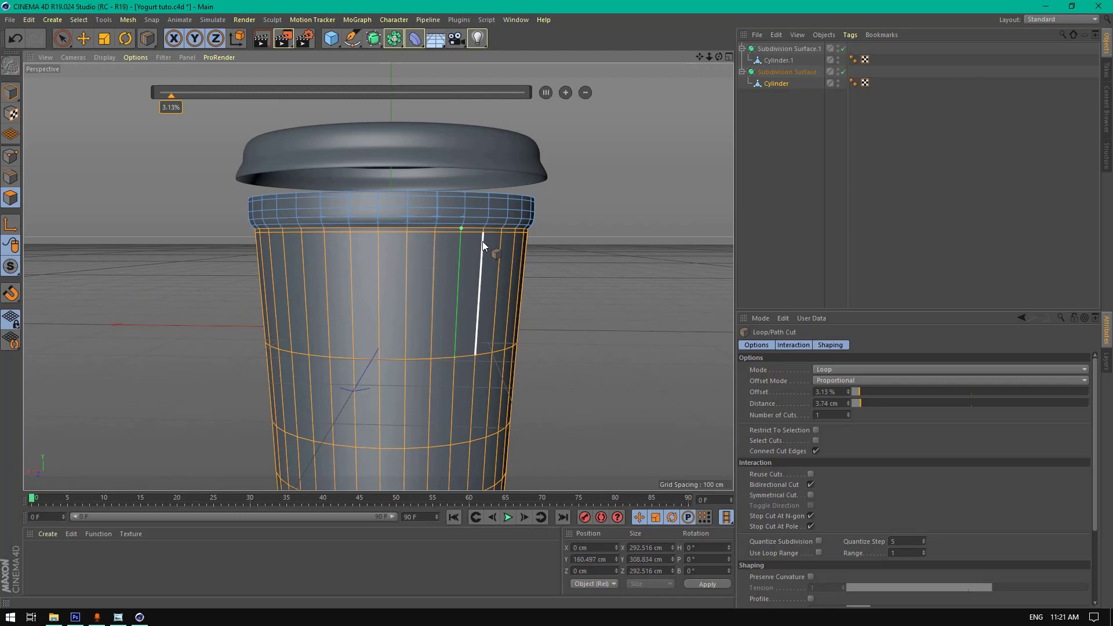
scroll(483, 243, up, 2)
scroll(486, 238, up, 2)
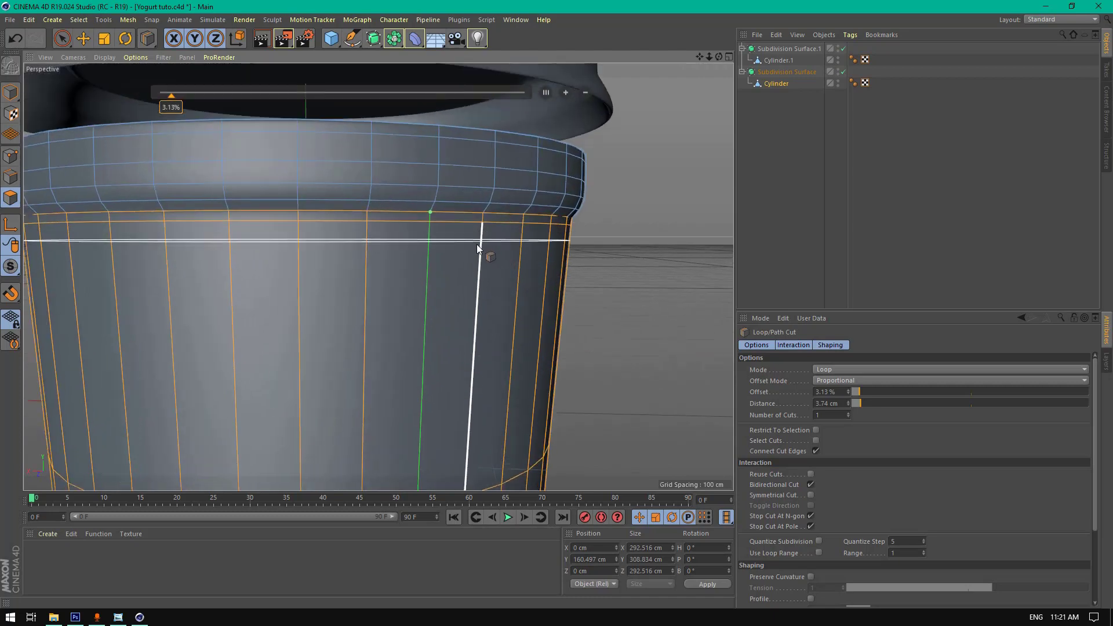
click(430, 238)
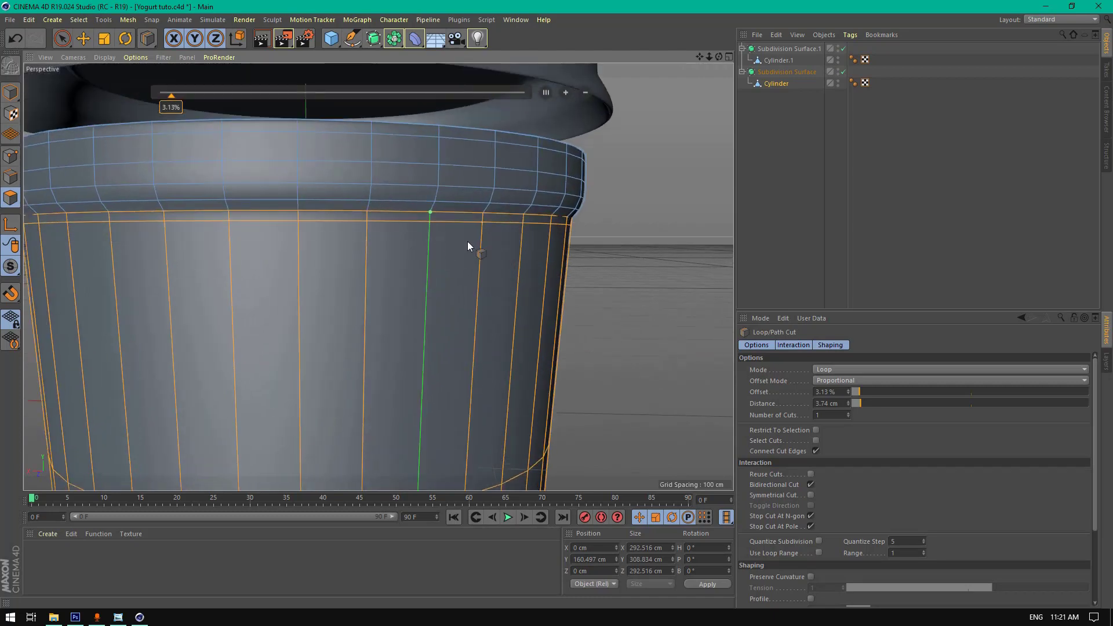
scroll(483, 236, up, 2)
scroll(484, 235, up, 3)
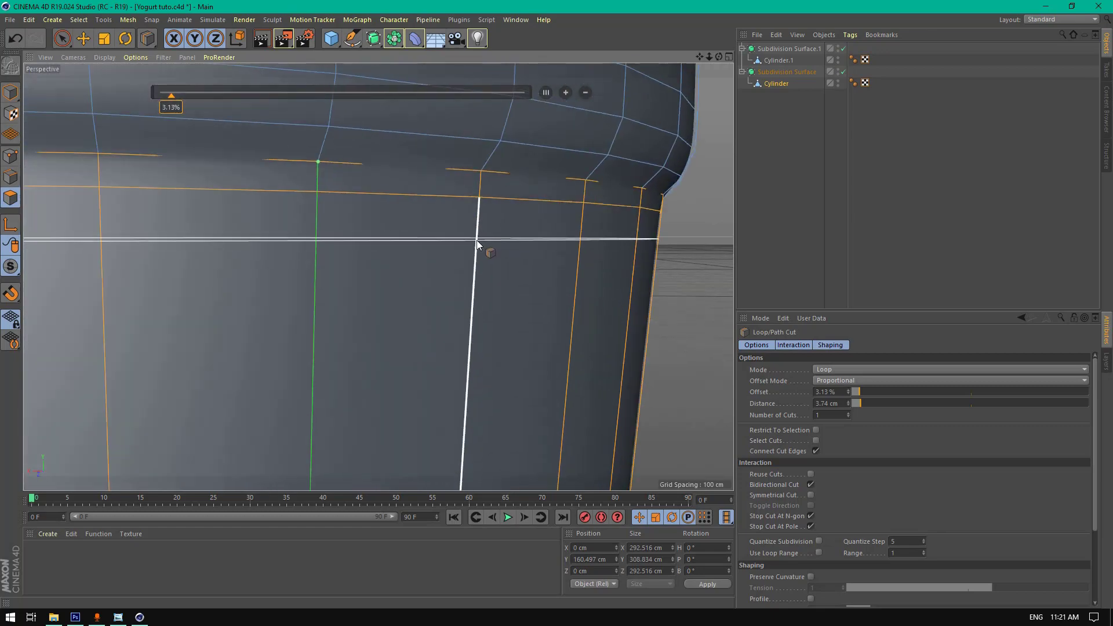
scroll(476, 240, down, 5)
scroll(472, 246, down, 4)
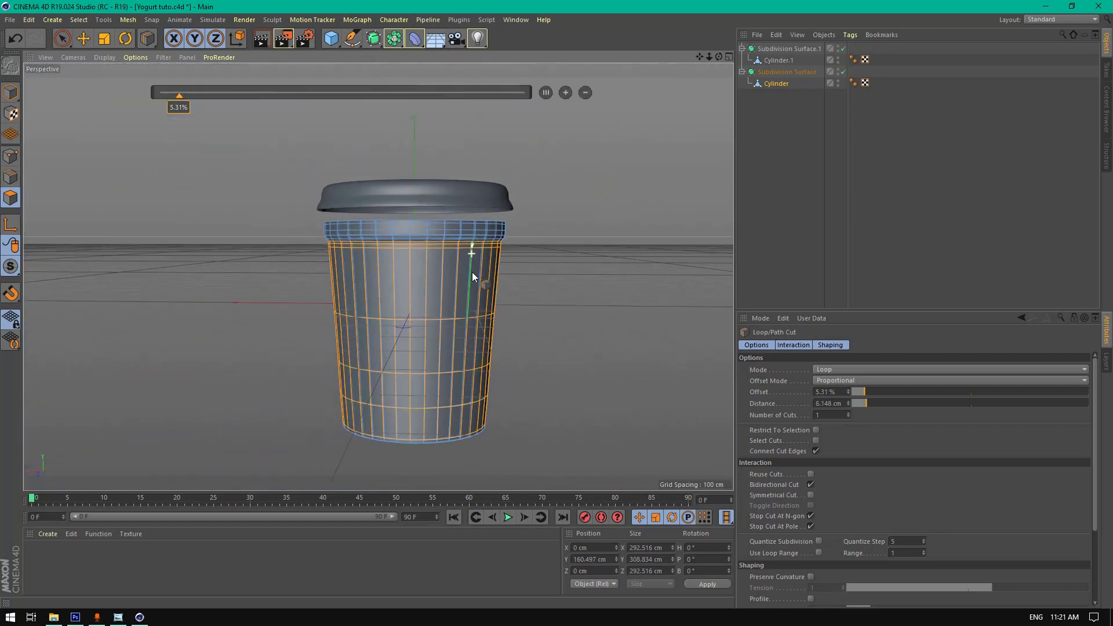
- Add a loop cut at about 48.47% through the narrow ring at the cup's base
scroll(417, 461, up, 5)
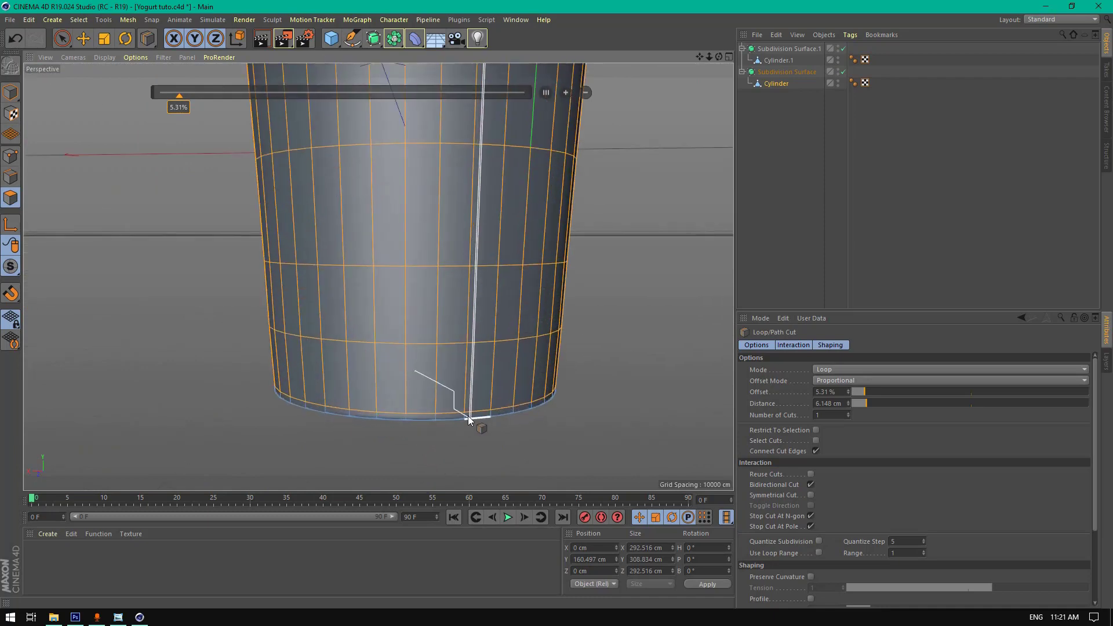
click(464, 416)
scroll(456, 402, down, 2)
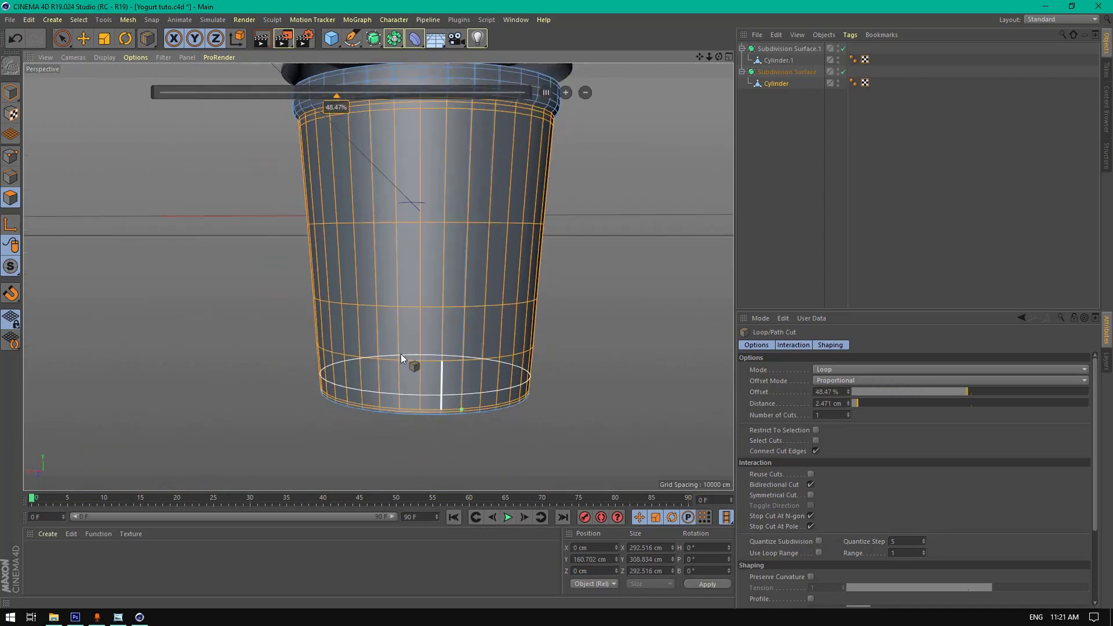
- Adjust the cup wall loop selection by removing the thin ring under the rim and adding the narrow ring at the base
drag(145, 42, 170, 75)
shift+click(368, 195)
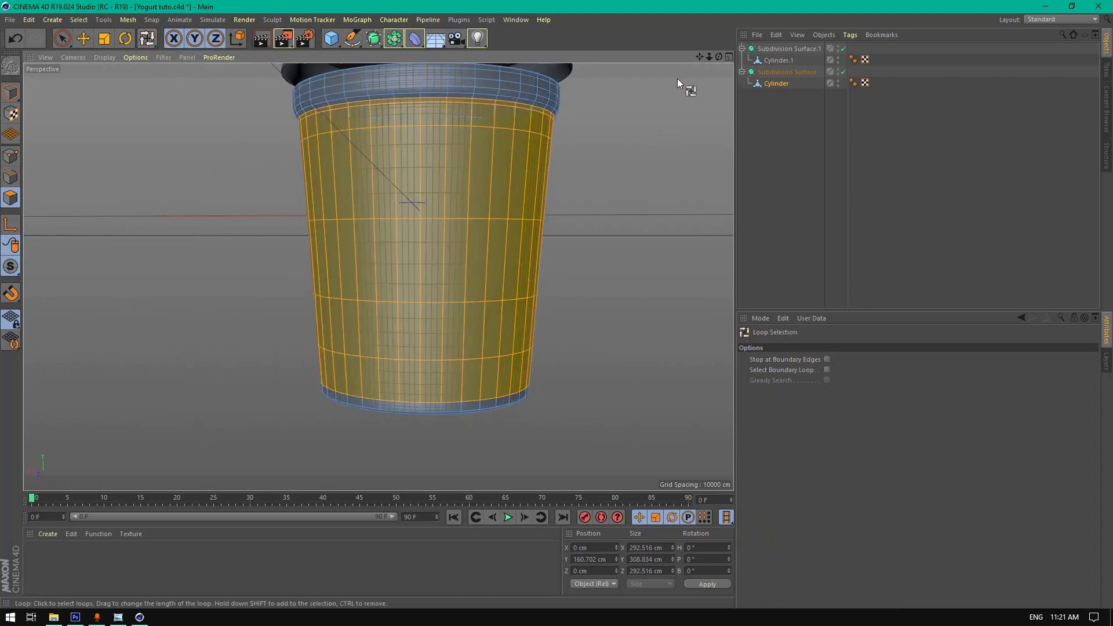
ctrl+click(473, 102)
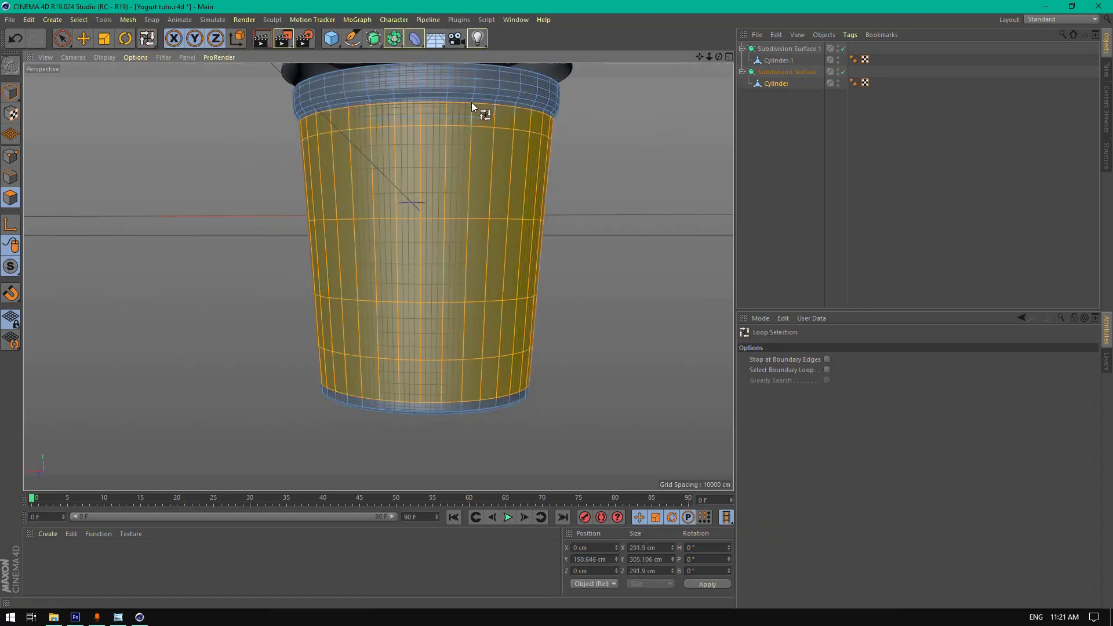
drag(719, 57, 719, 58)
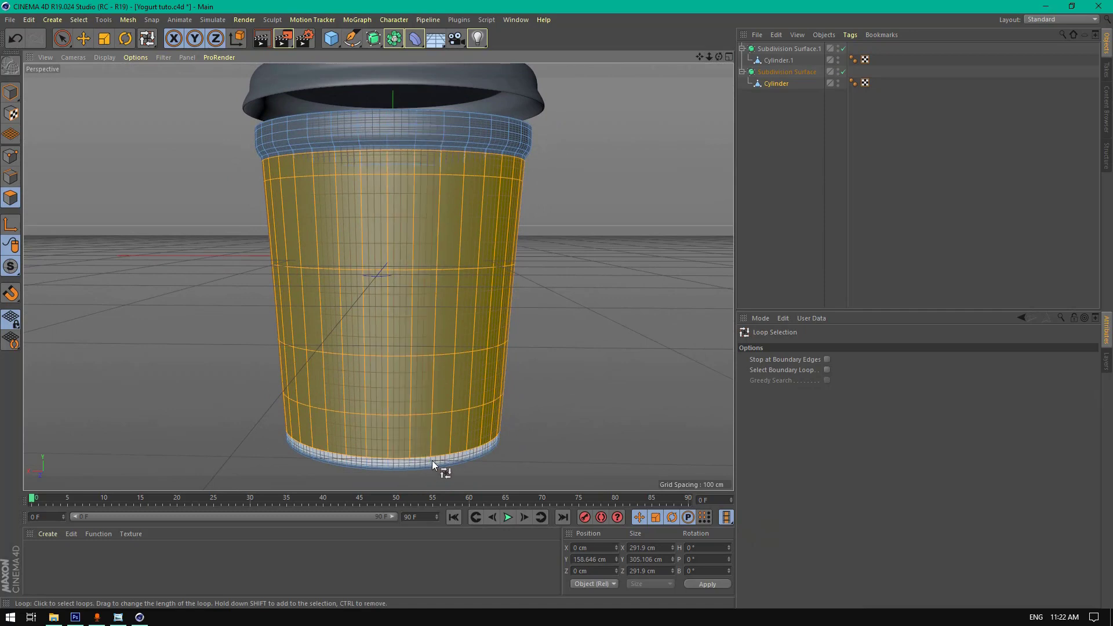
scroll(486, 332, down, 3)
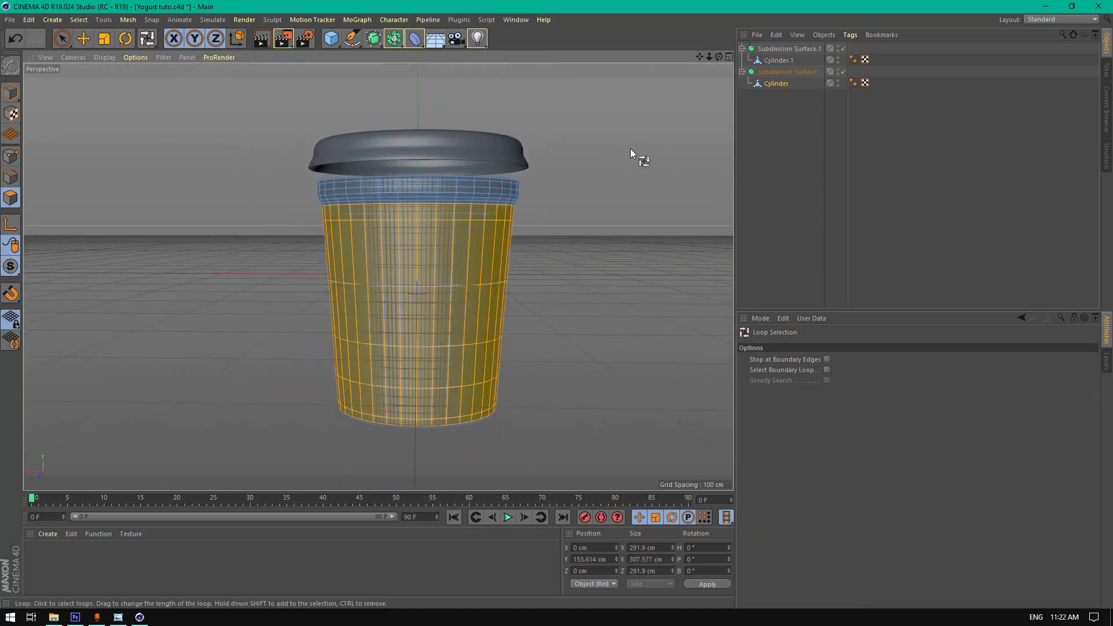
- Store the selected side wall polygons of the cup as a polygon selection tag
click(104, 19)
mouse_move(79, 19)
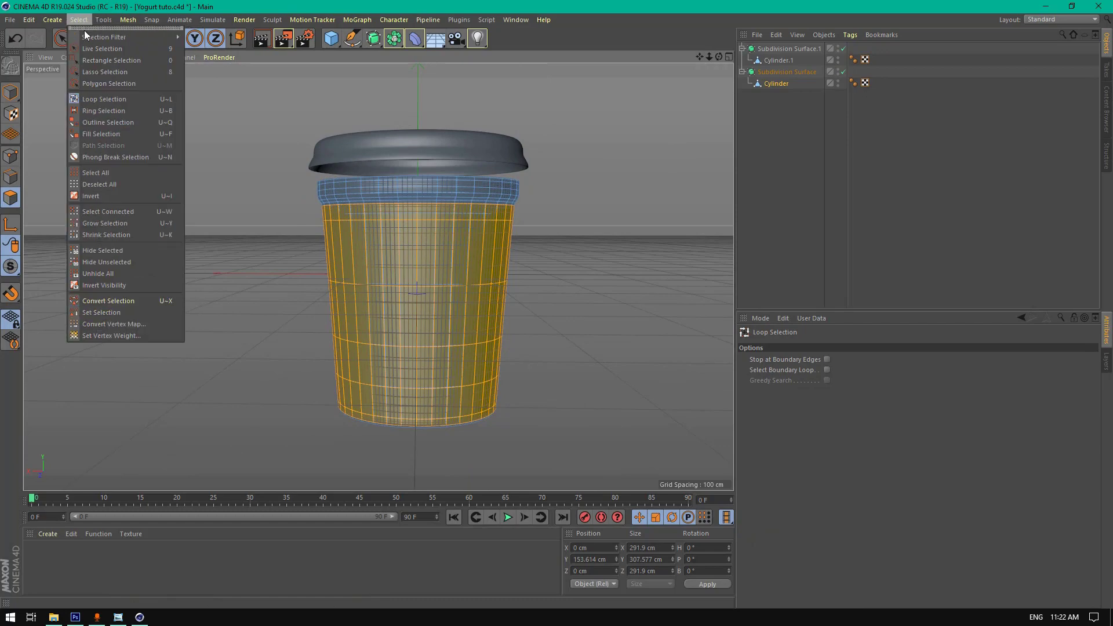
click(107, 311)
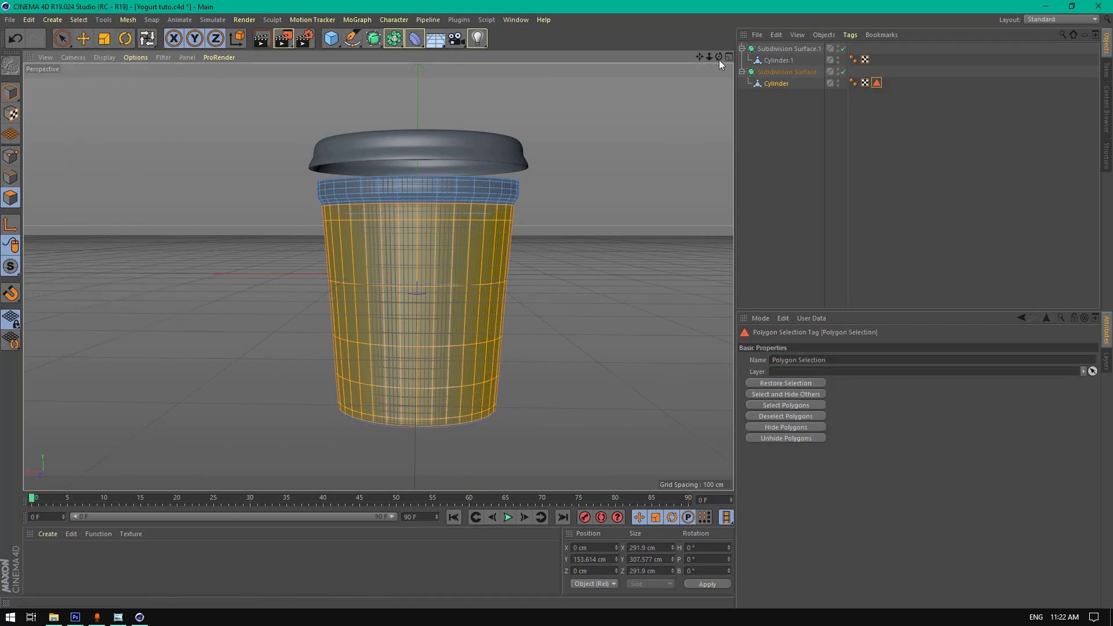
- Select only the recessed disc on top of the lid's Cylinder.1 object and store it as a polygon selection
drag(719, 58, 719, 78)
click(771, 60)
scroll(365, 64, up, 4)
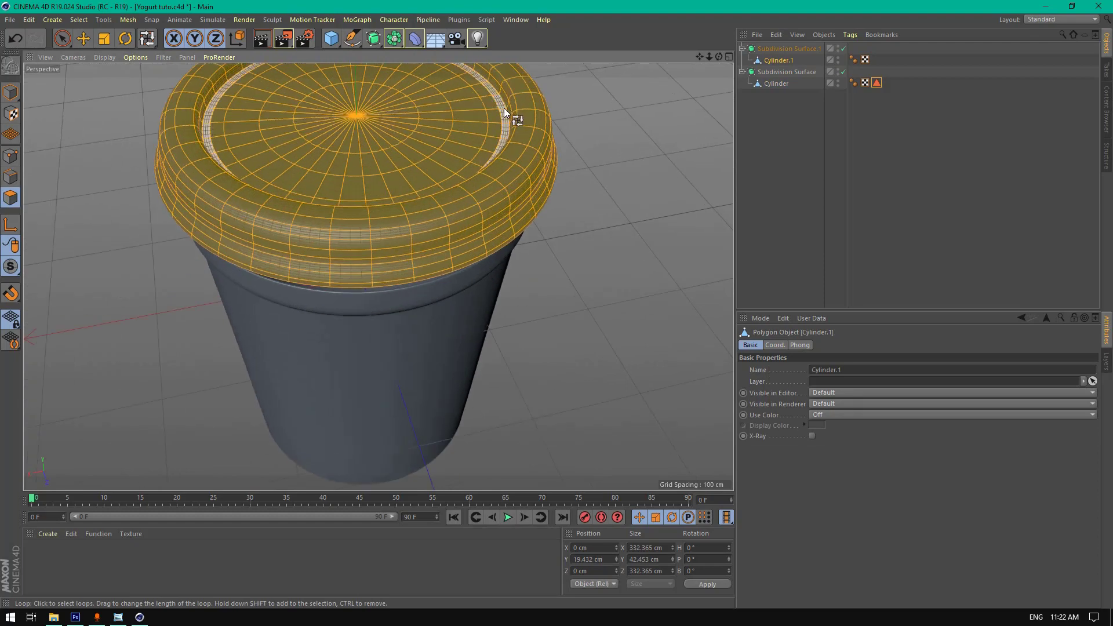
click(503, 108)
scroll(490, 113, up, 2)
mouse_move(498, 112)
mouse_down()
mouse_move(420, 111)
mouse_move(430, 131)
mouse_move(458, 128)
mouse_move(385, 117)
mouse_up()
key(ctrl+z)
scroll(580, 110, down, 2)
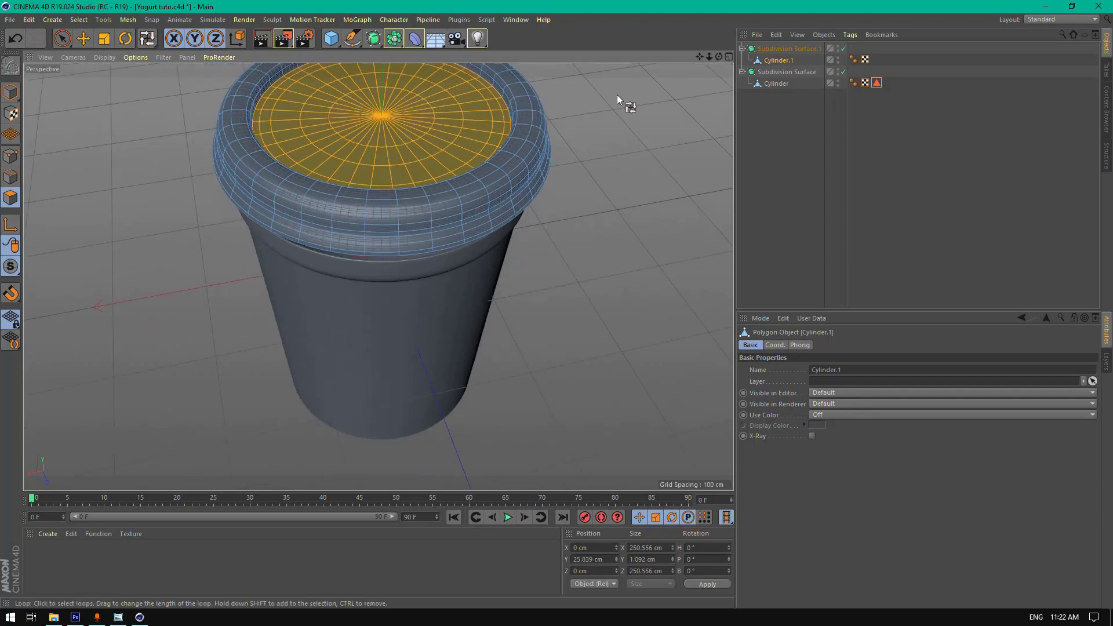
click(79, 20)
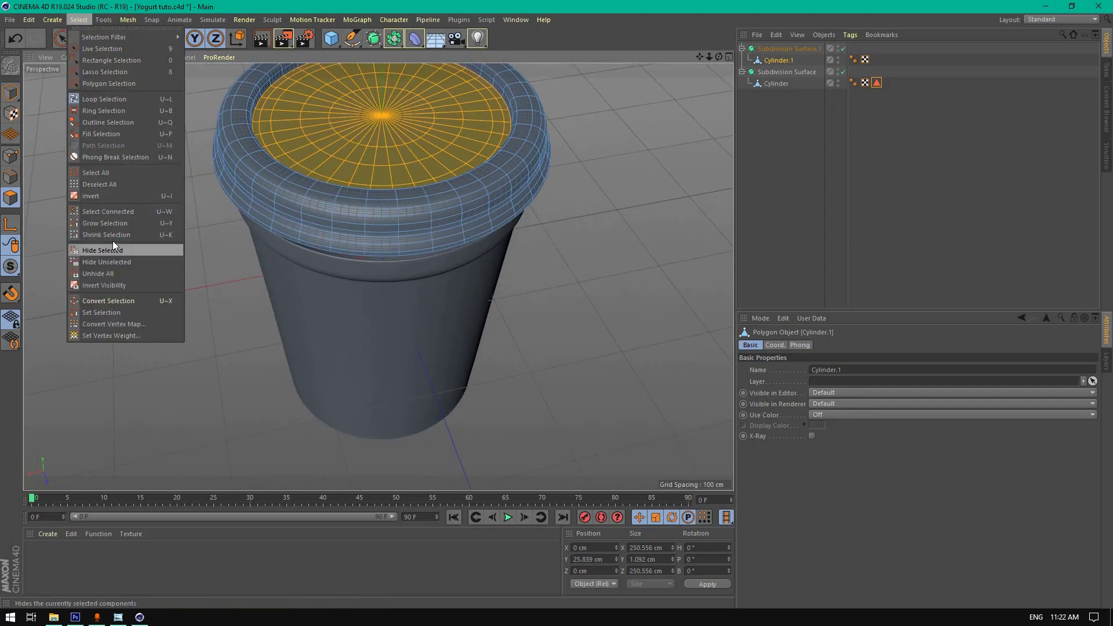
click(82, 314)
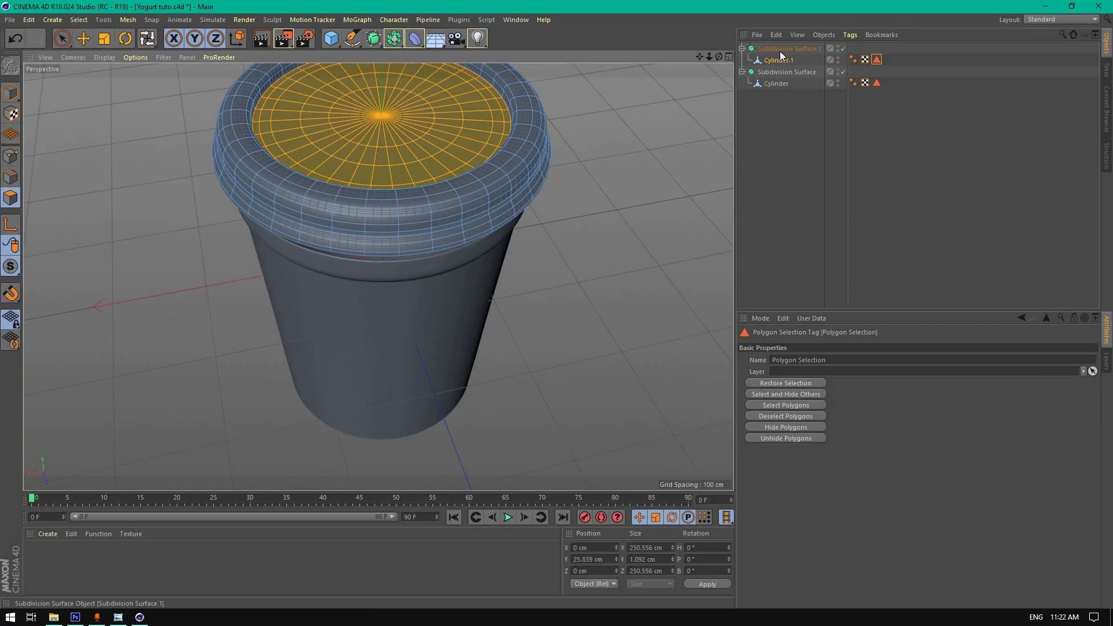
- Rename the cup's Subdivision Surface to "body" and the lid's Subdivision Surface to "top"
click(784, 72)
double_click(782, 73)
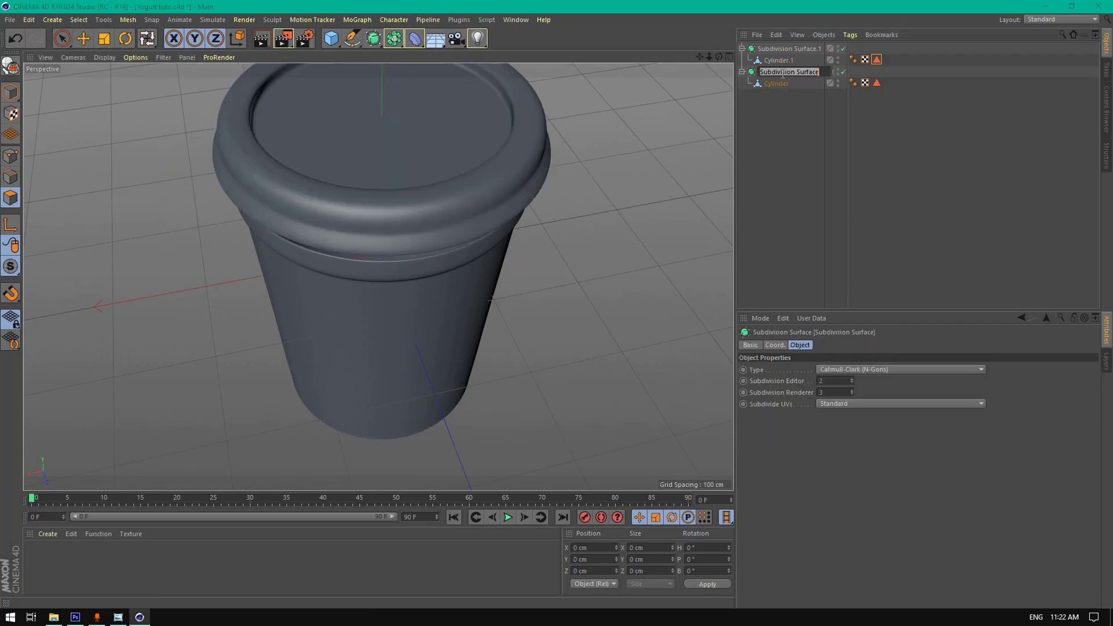
text(body)
key(Return)
double_click(790, 47)
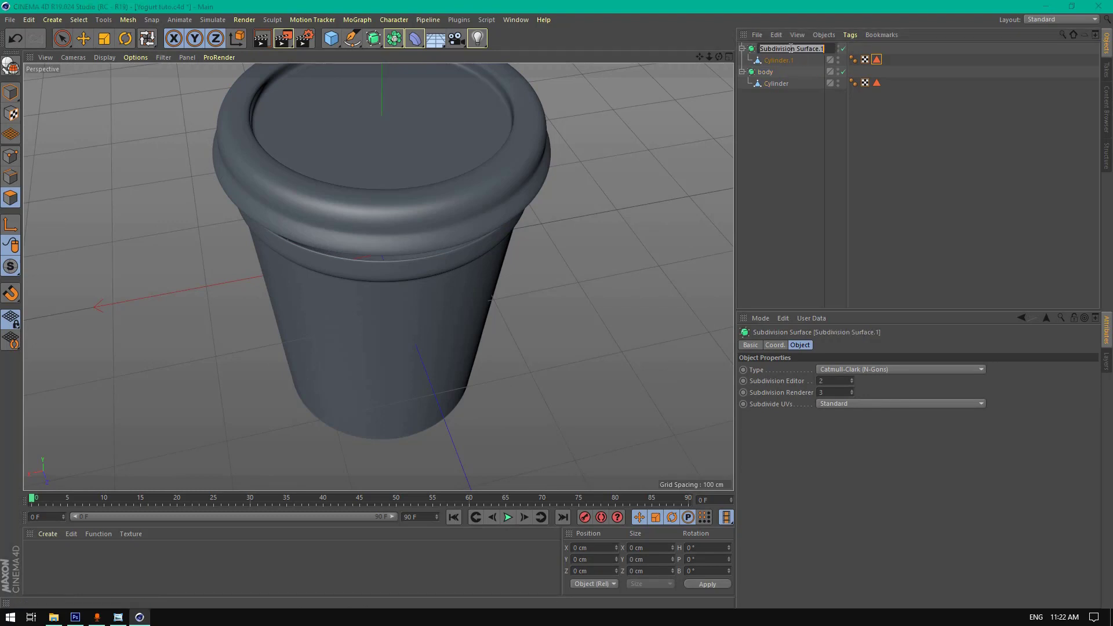
text(top)
- Create polygon copies of the body and top Subdivision Surfaces with Current State to Object
right_click(772, 72)
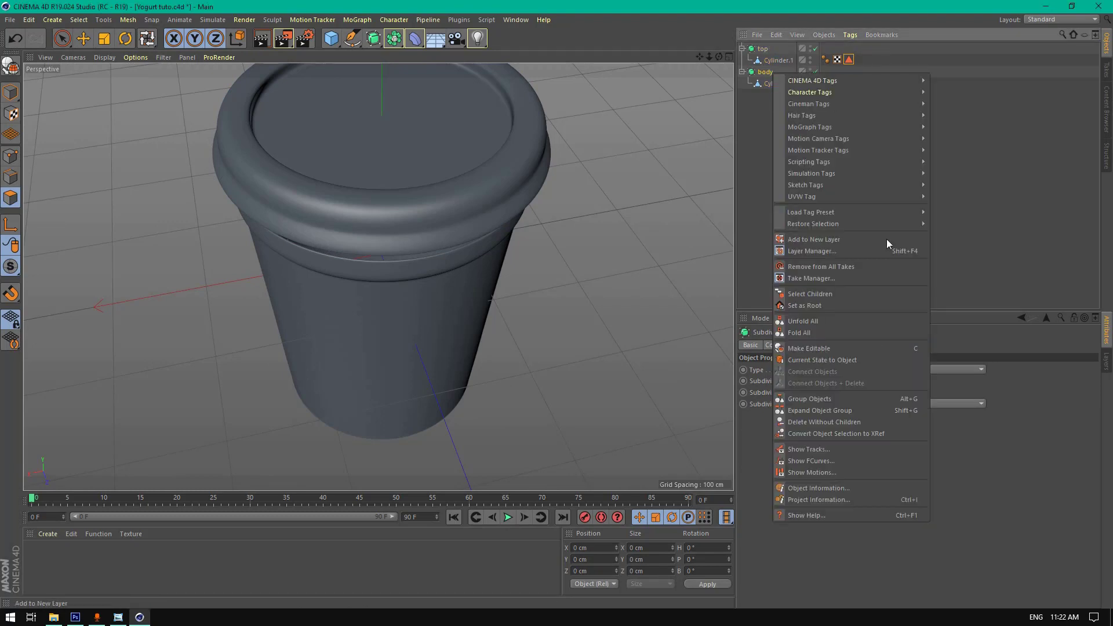
click(844, 361)
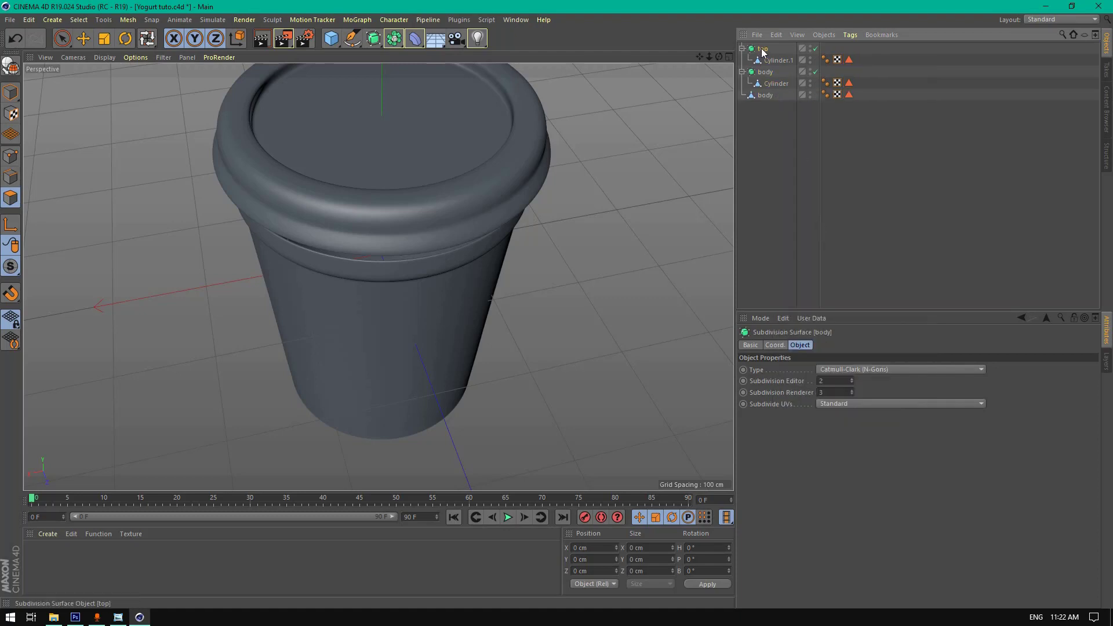
right_click(762, 52)
click(807, 334)
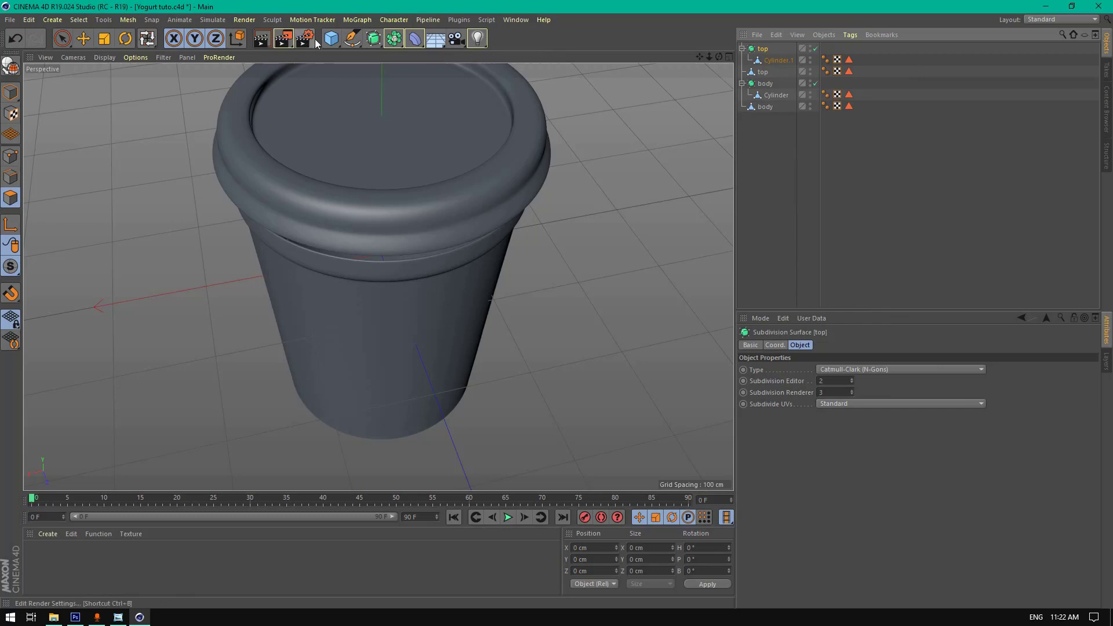
- Add a Null object to the scene and name it "backup"
drag(332, 38, 365, 50)
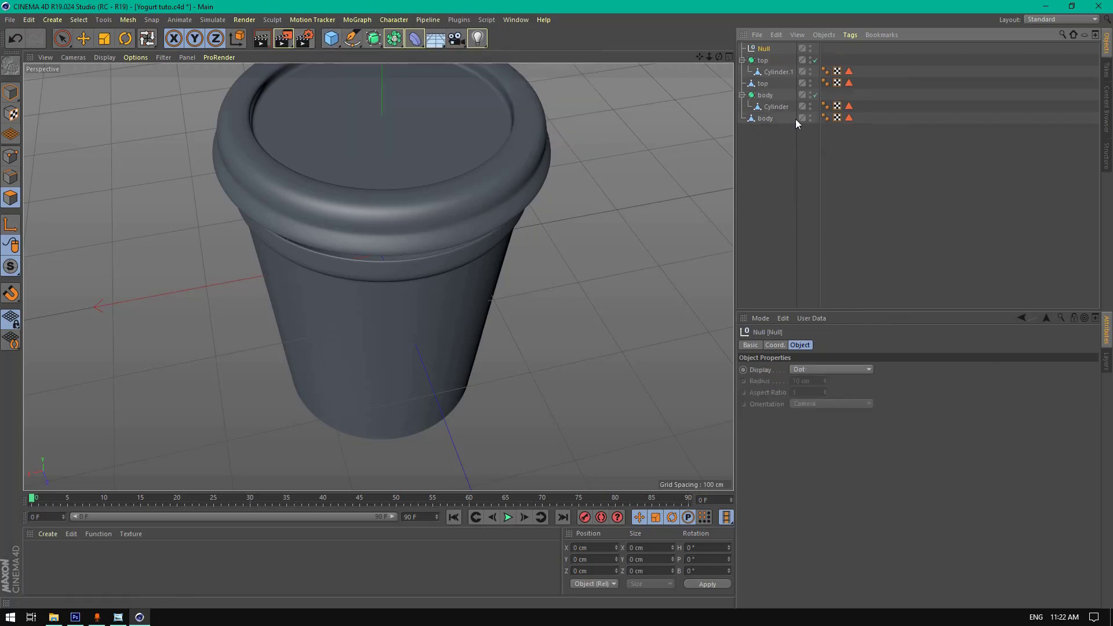
double_click(768, 51)
text(ba)
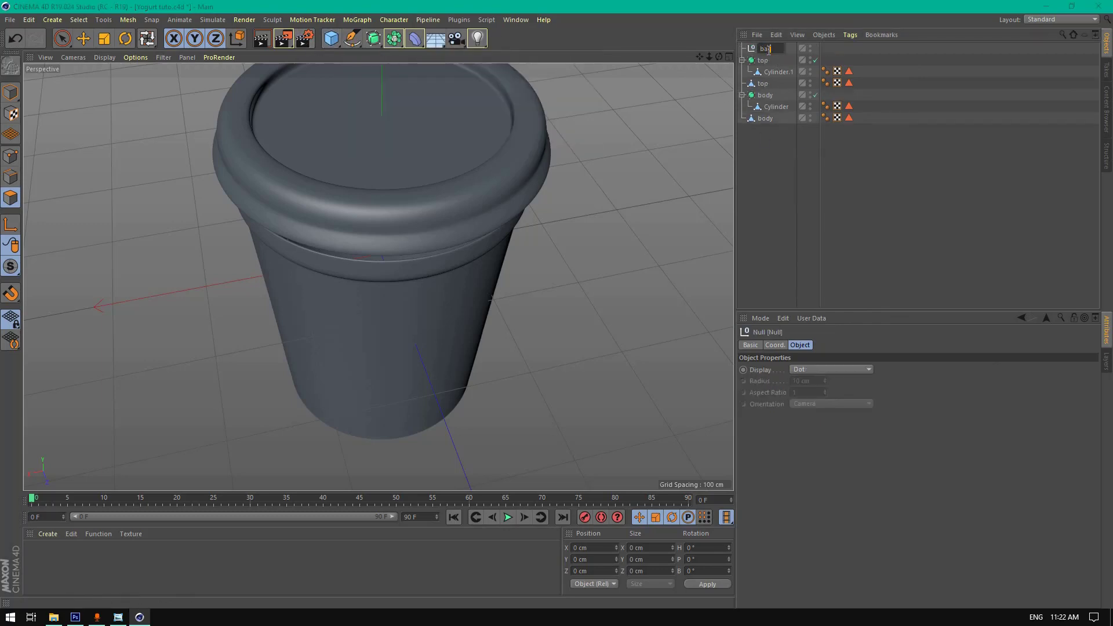
text(ckup)
key(Return)
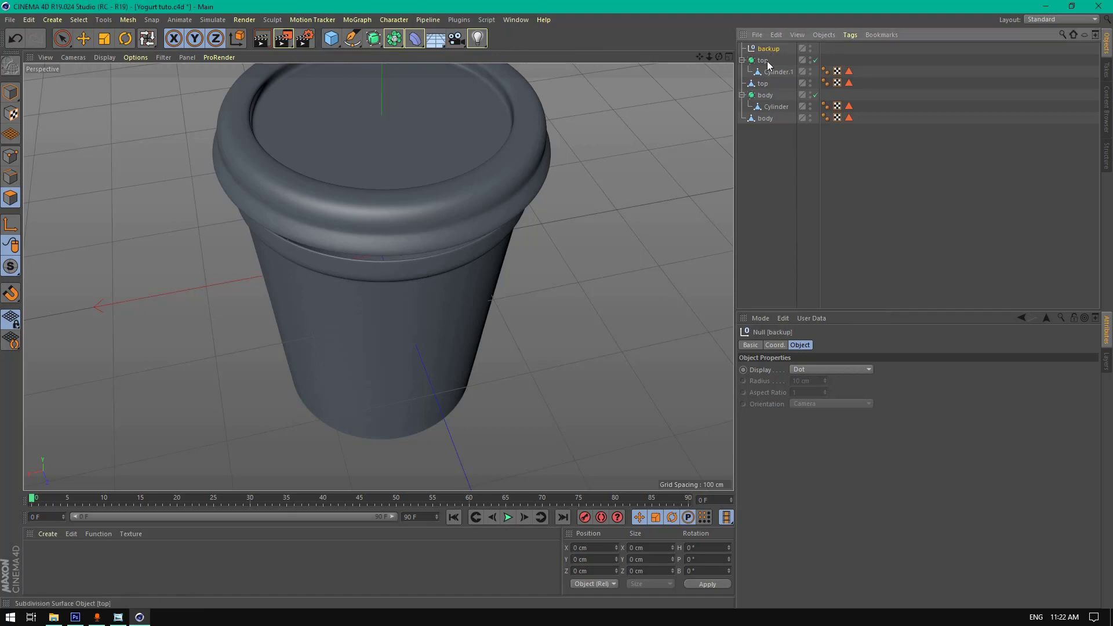
- Move the original top and body Subdivision Surfaces into the backup null, then hide it and place it last in the object list
drag(764, 61, 768, 49)
drag(765, 95, 769, 49)
click(742, 48)
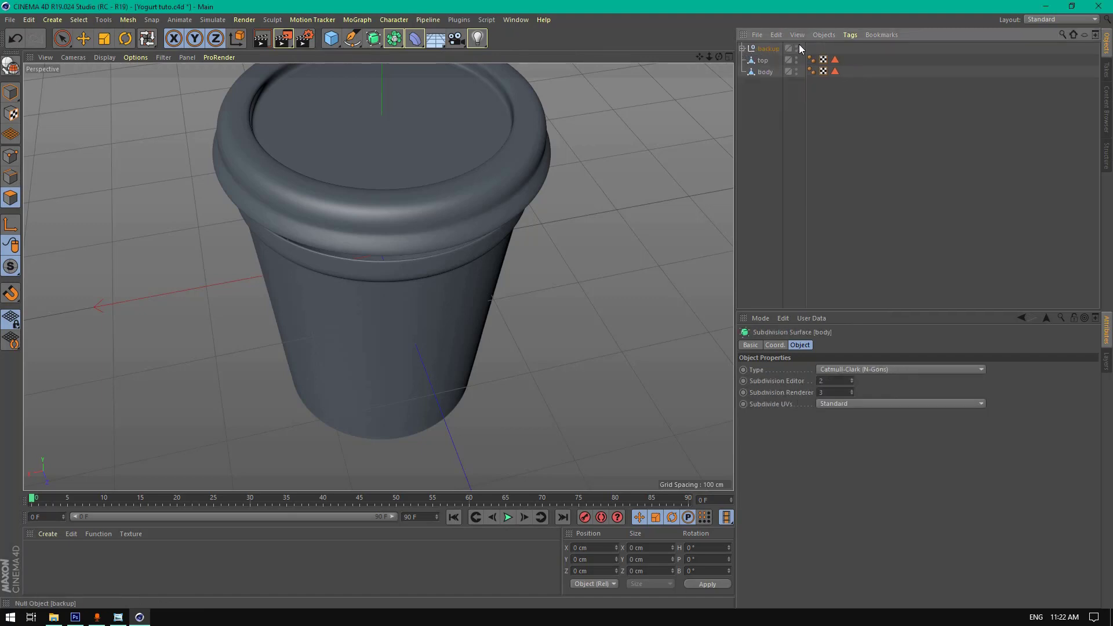
click(796, 51)
drag(755, 50, 764, 86)
- Split the selected side wall polygons of the body object into a separate object
click(765, 60)
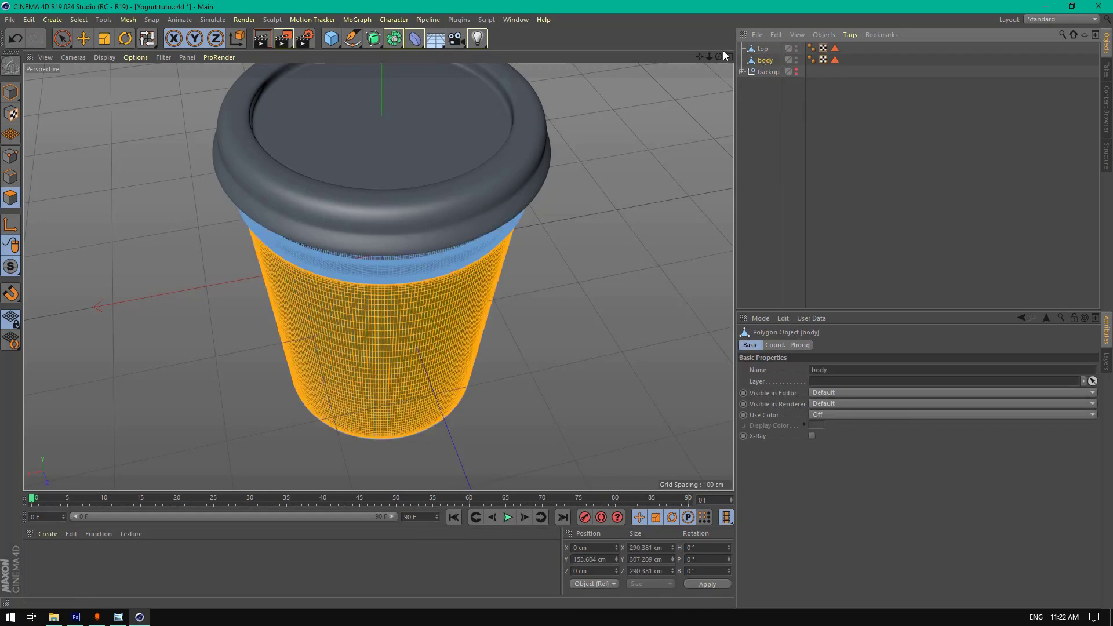
mouse_move(718, 57)
mouse_down()
mouse_move(715, 98)
mouse_move(713, 59)
mouse_up()
scroll(556, 307, down, 5)
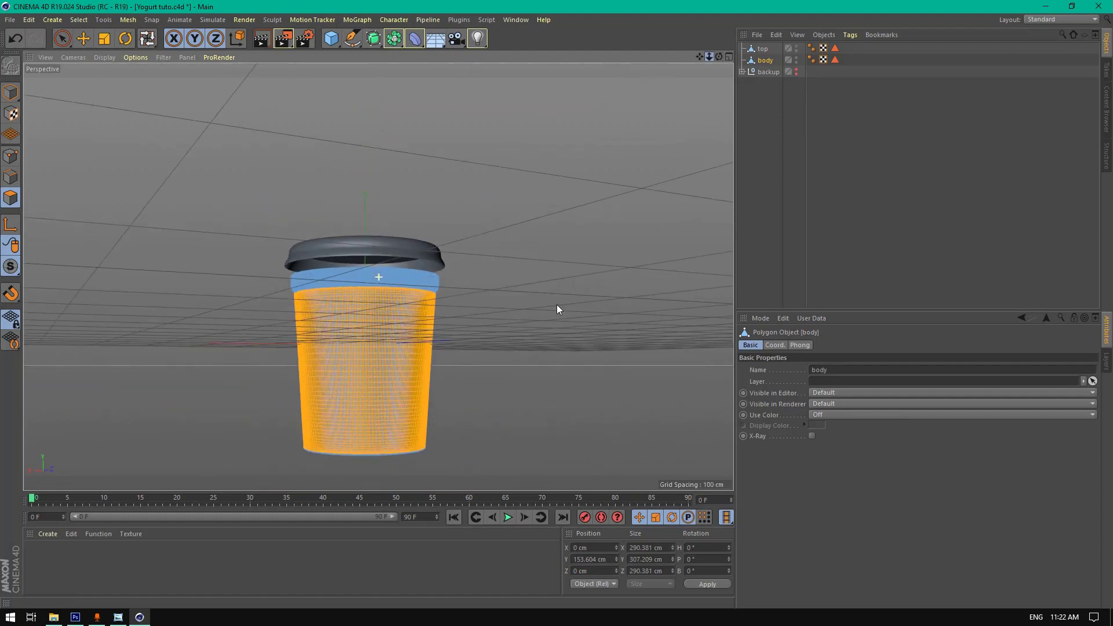
right_click(385, 353)
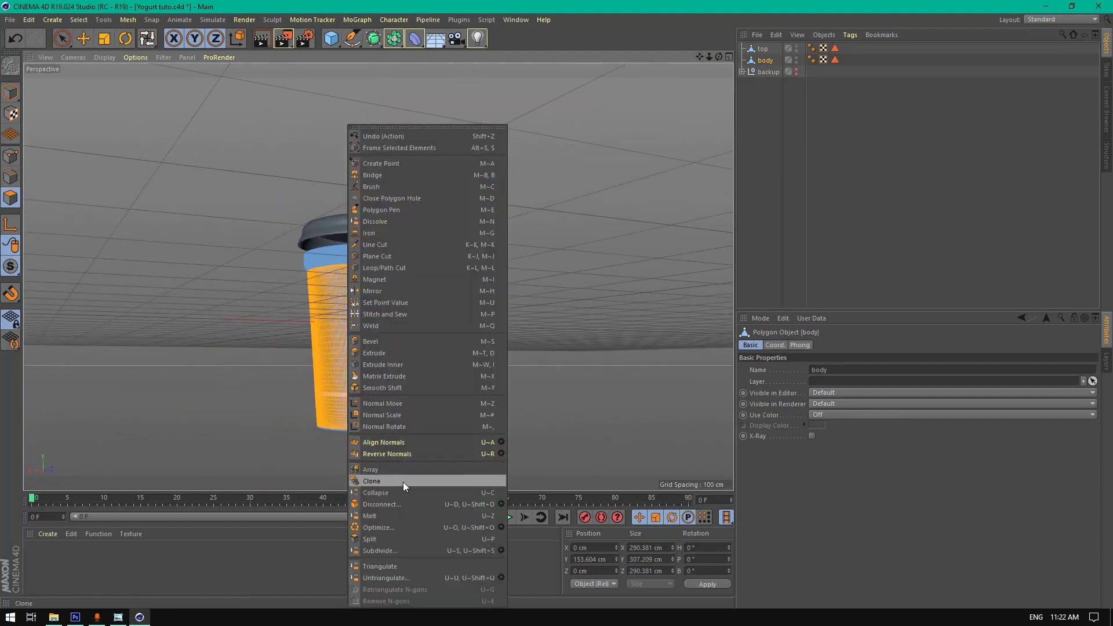
click(389, 538)
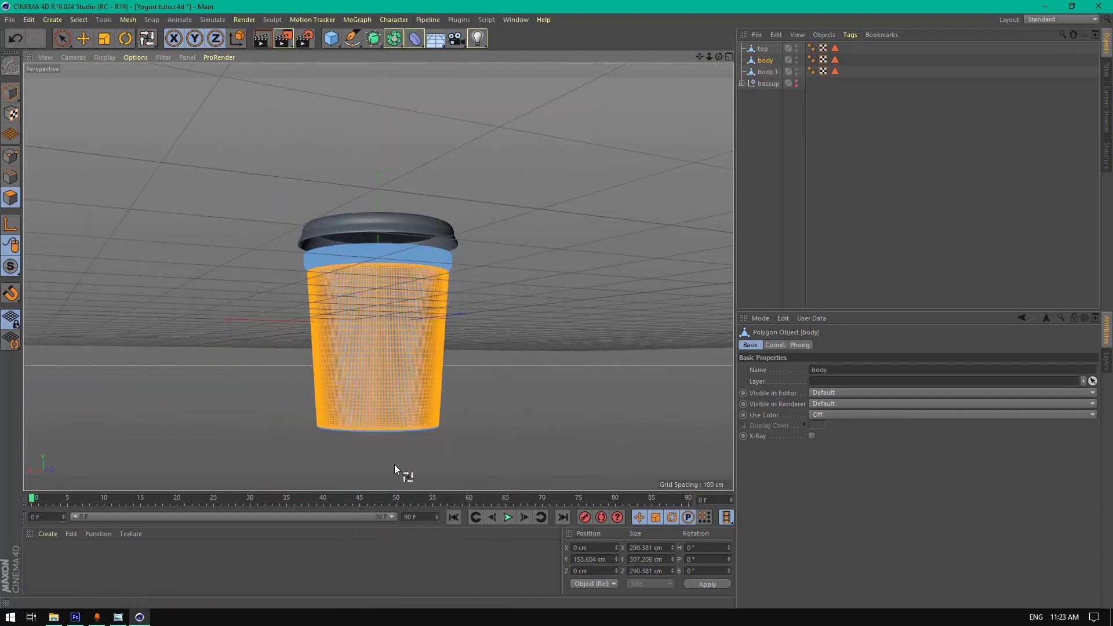
- Rename the split-off cup wall object to "body.texture"
scroll(395, 464, up, 2)
click(774, 70)
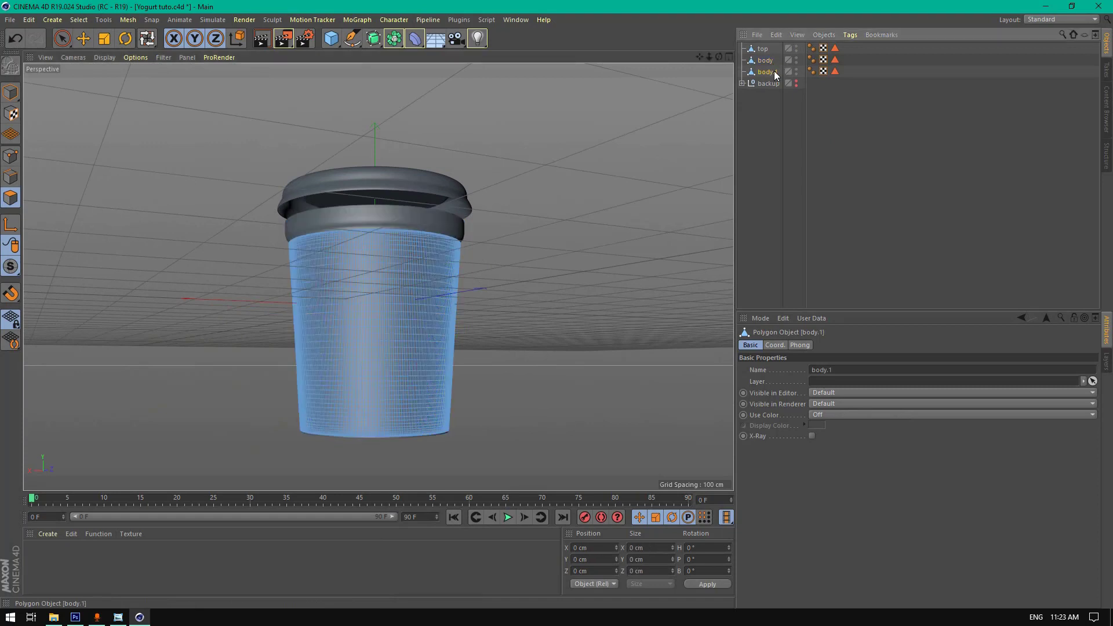
double_click(771, 71)
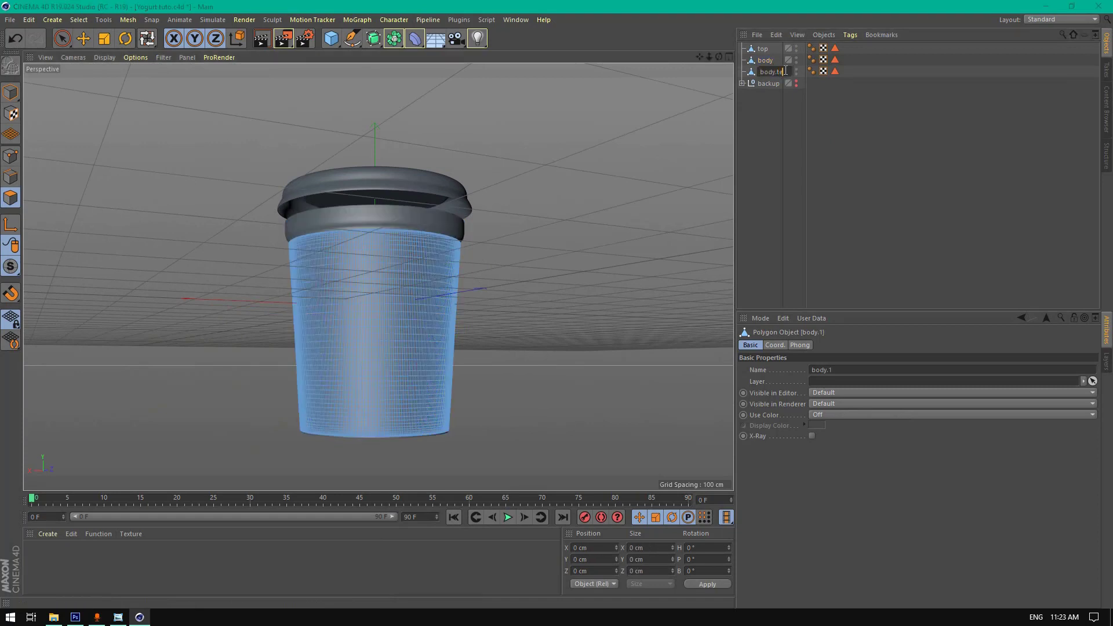
text(body.texture)
key(Return)
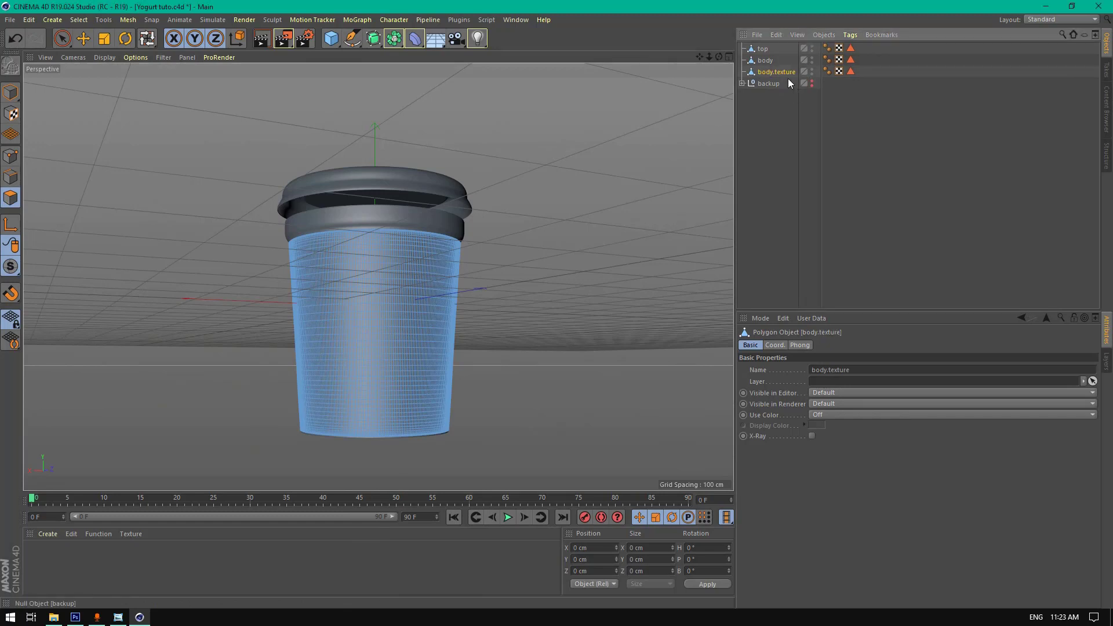
- Split the selected disc polygons of the top object into a separate object
click(765, 51)
drag(715, 58, 667, 116)
right_click(396, 125)
click(436, 539)
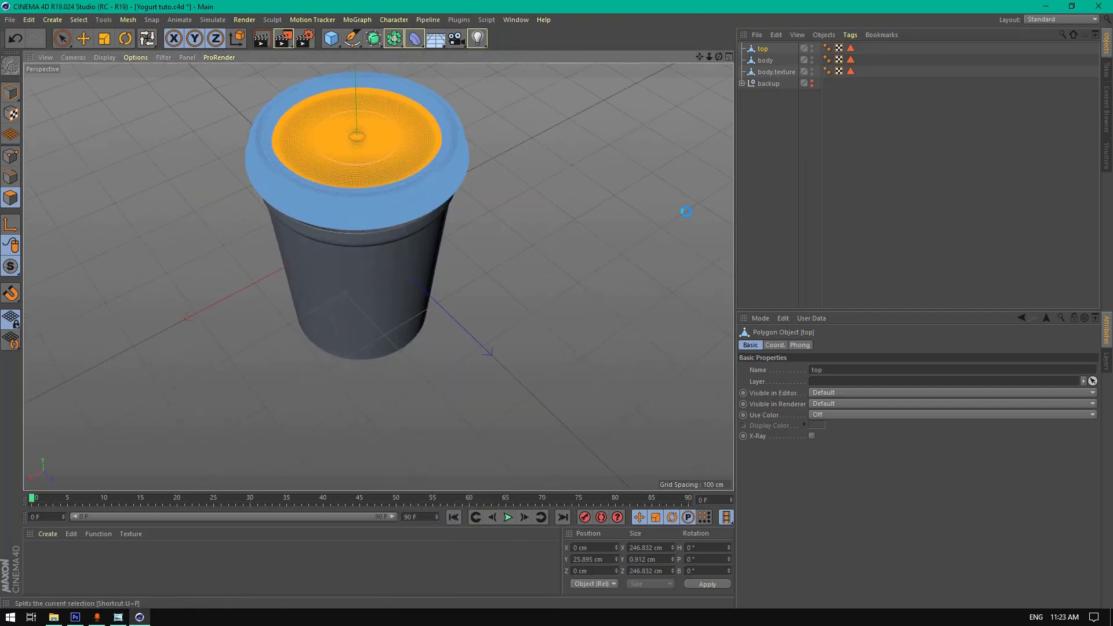
- Rename the split-off lid disc object to "top.texture"
click(764, 63)
double_click(765, 60)
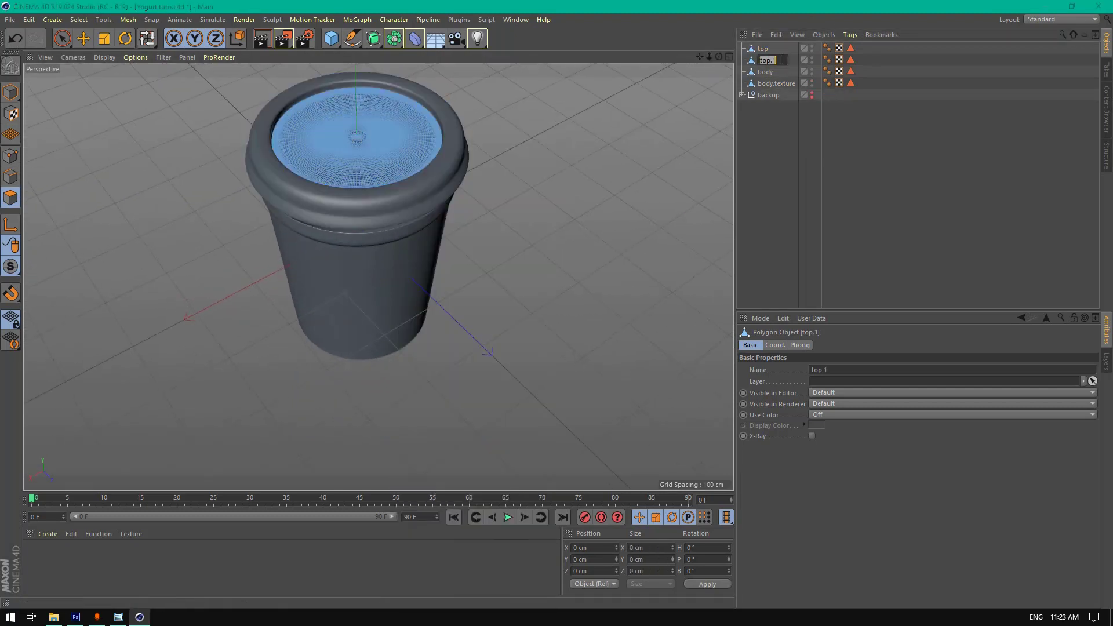
text(top)
key(Return)
text(.texture)
key(Return)
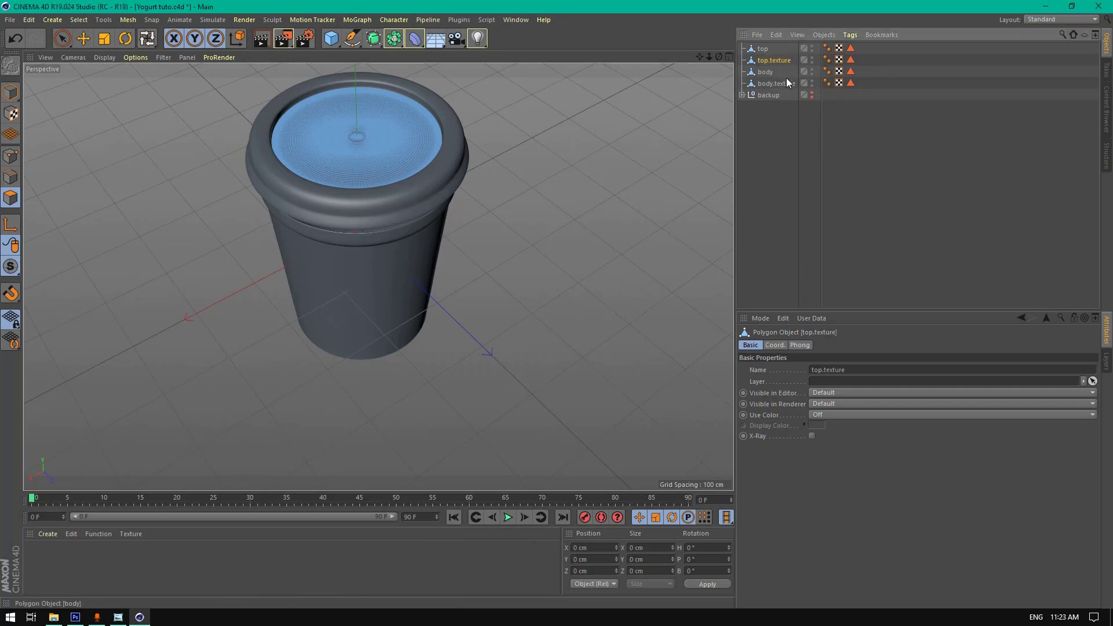
- Save the project and switch the interface layout to BP - UV Edit
key(ctrl+s)
click(1053, 18)
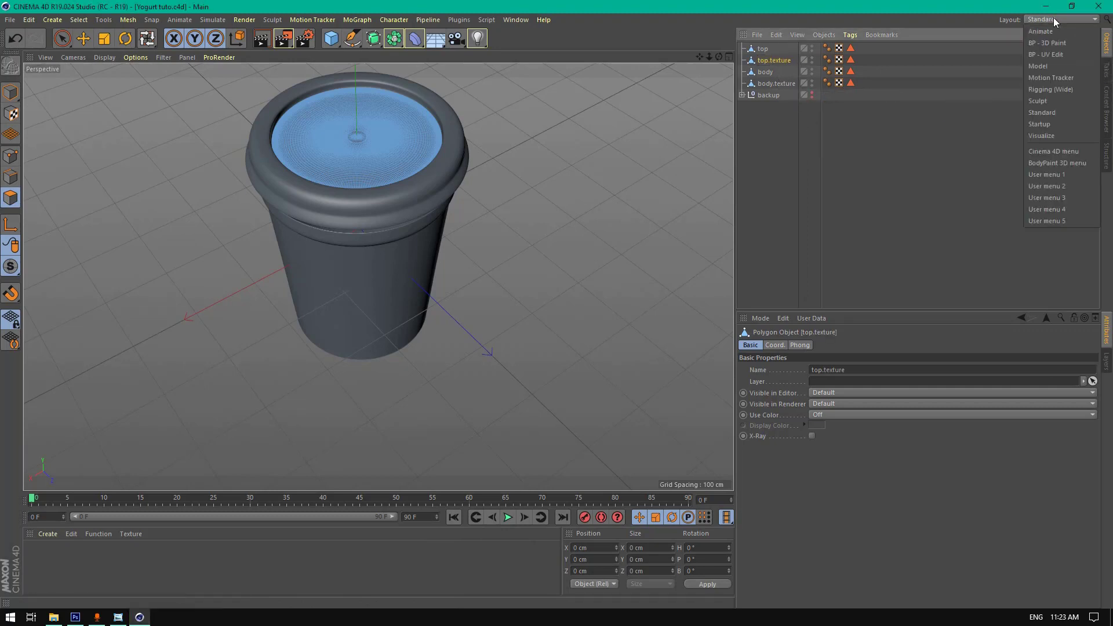
click(1046, 54)
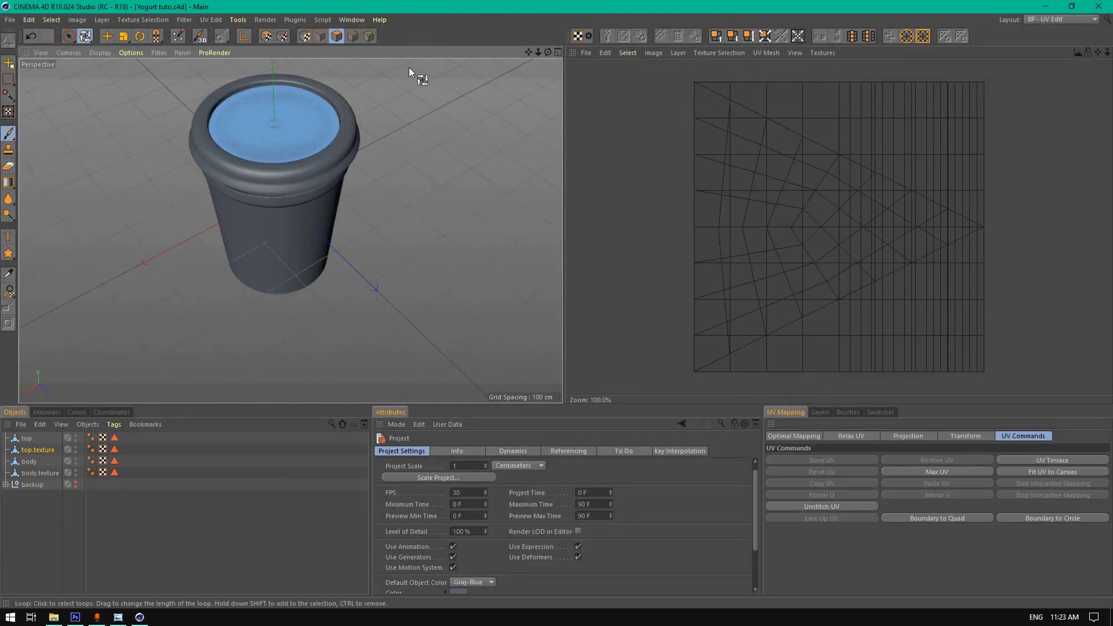
- In UV Polygons mode, run the BodyPaint 3D Setup Wizard on body.texture only, using Optimal Cubic Mapping and Single Material Mode
drag(549, 52, 549, 52)
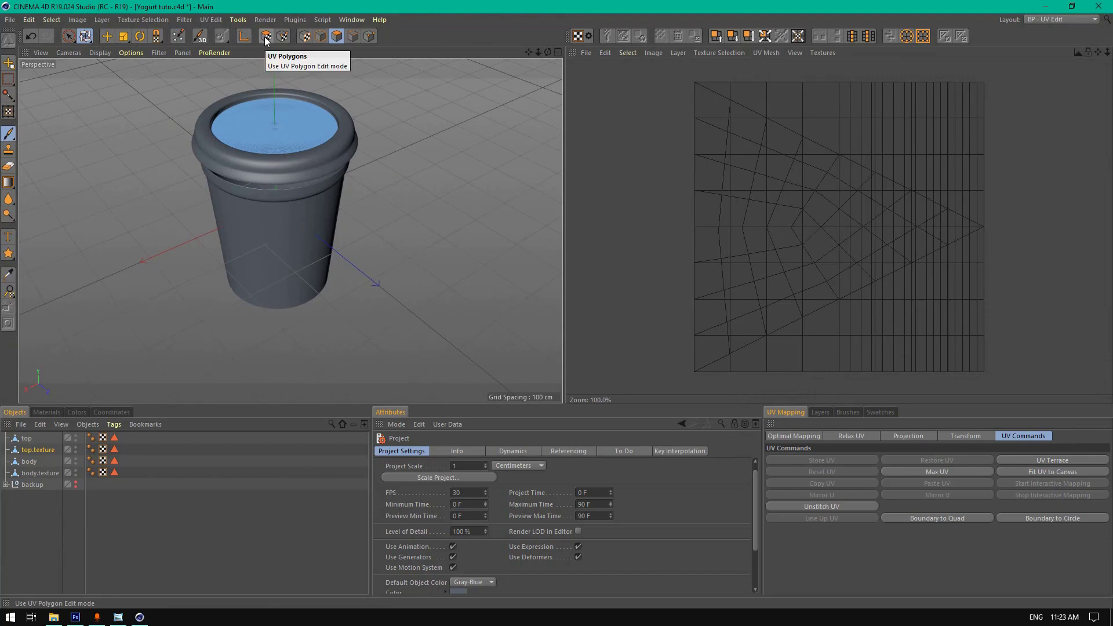
click(265, 39)
click(174, 38)
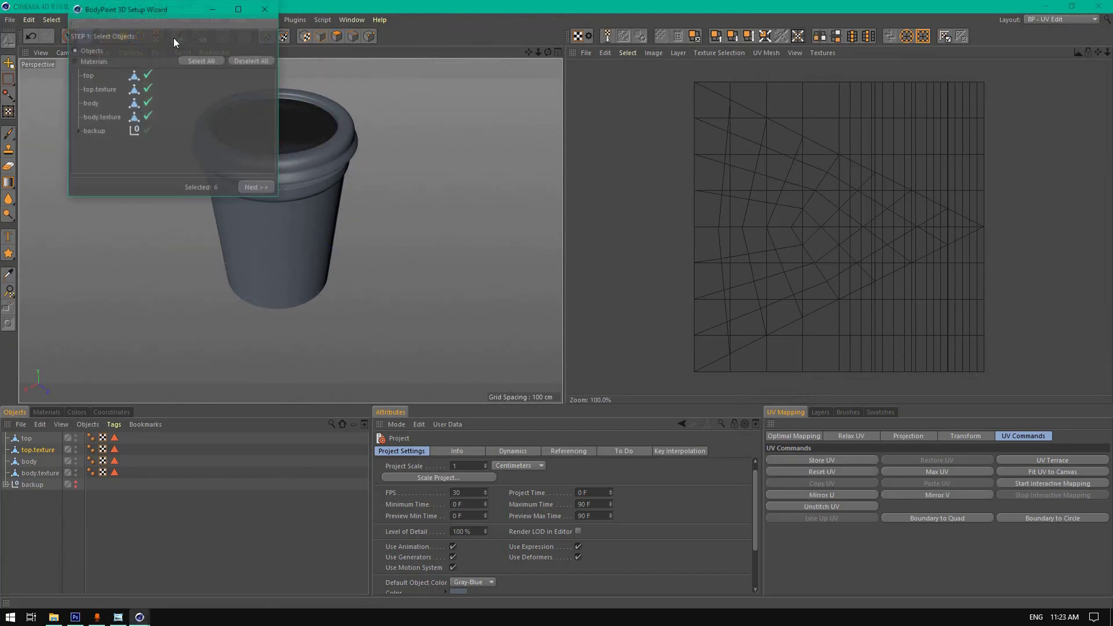
click(246, 61)
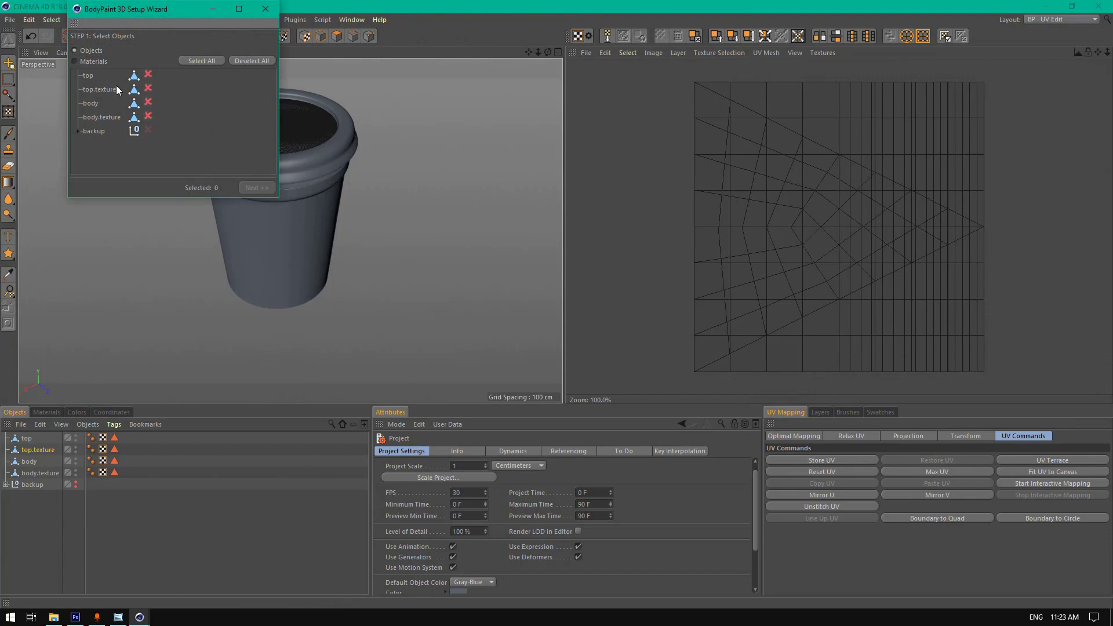
click(148, 117)
click(263, 190)
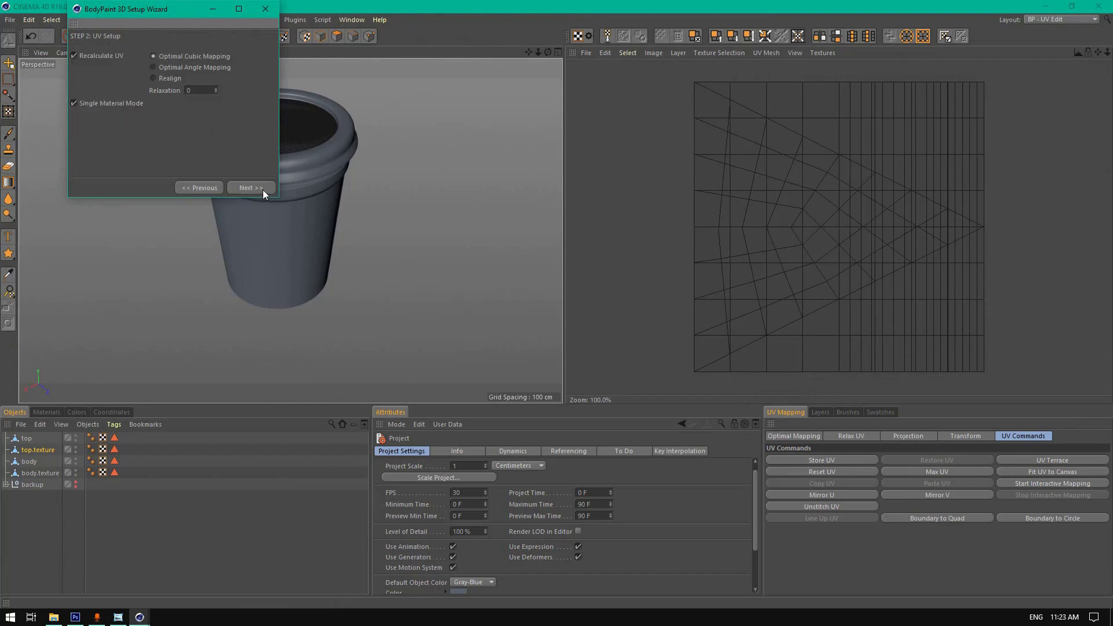
click(262, 190)
click(263, 190)
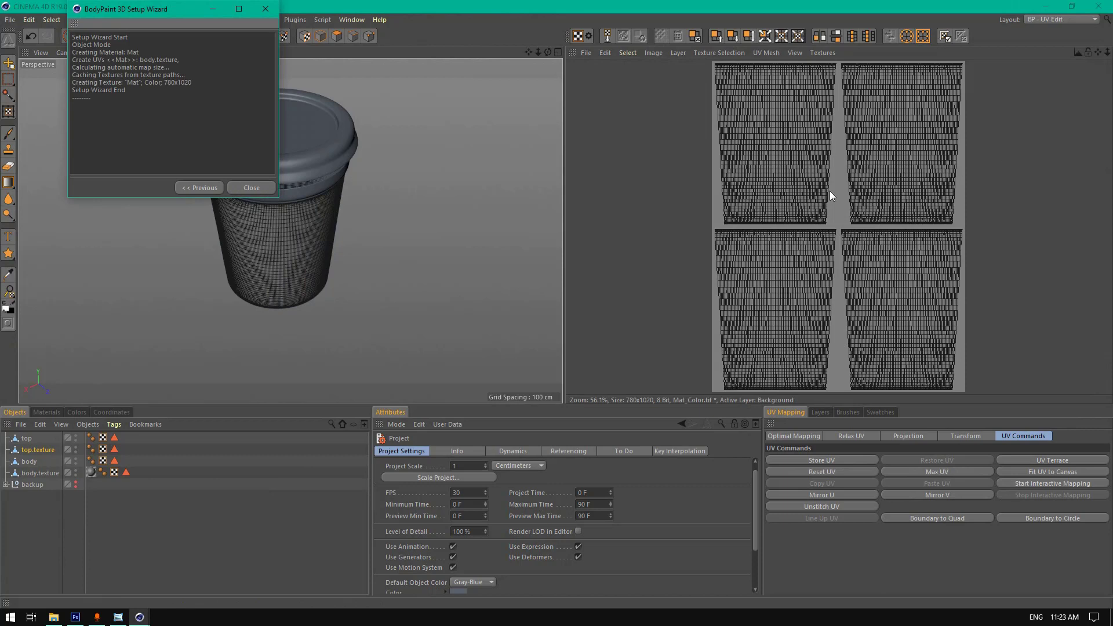
click(254, 188)
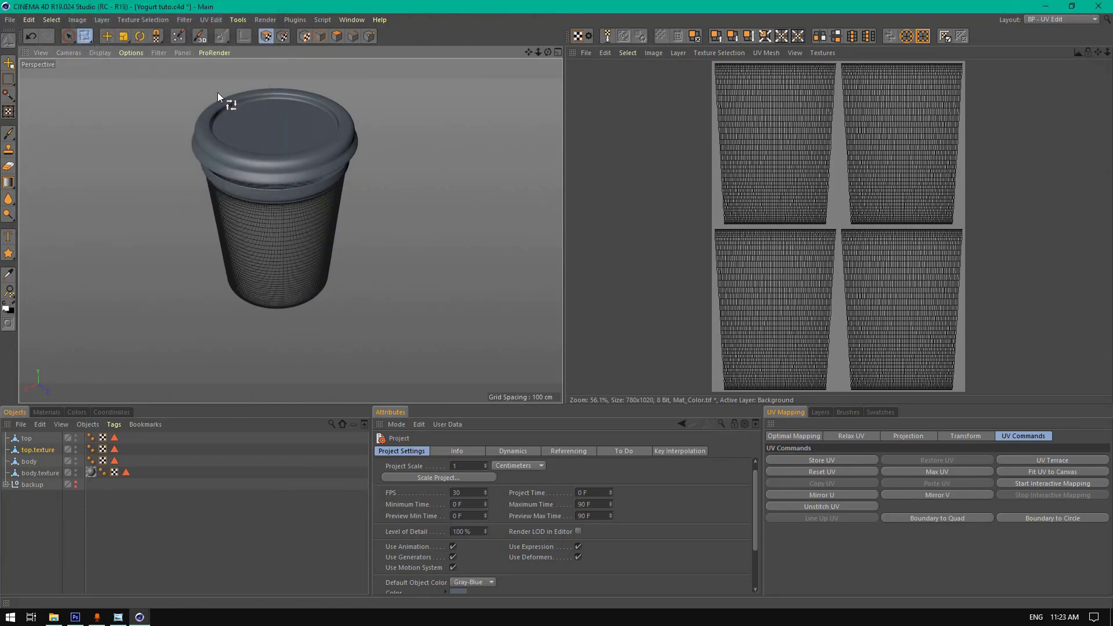
- Run the BodyPaint 3D Setup Wizard on top.texture only, using Optimal Cubic Mapping and Single Material Mode
click(178, 36)
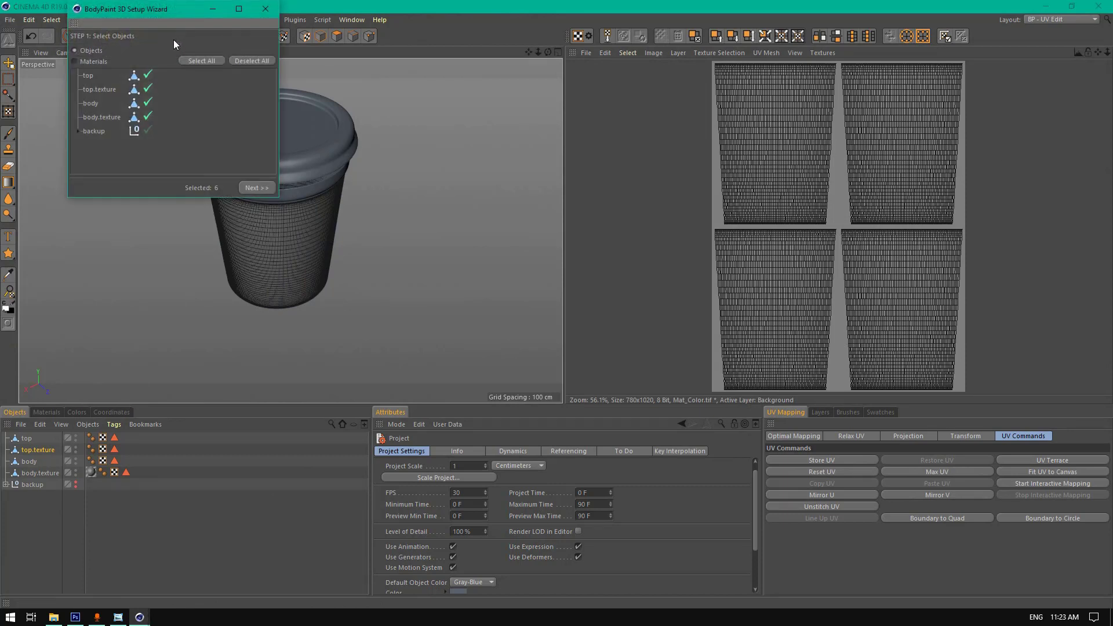
click(254, 61)
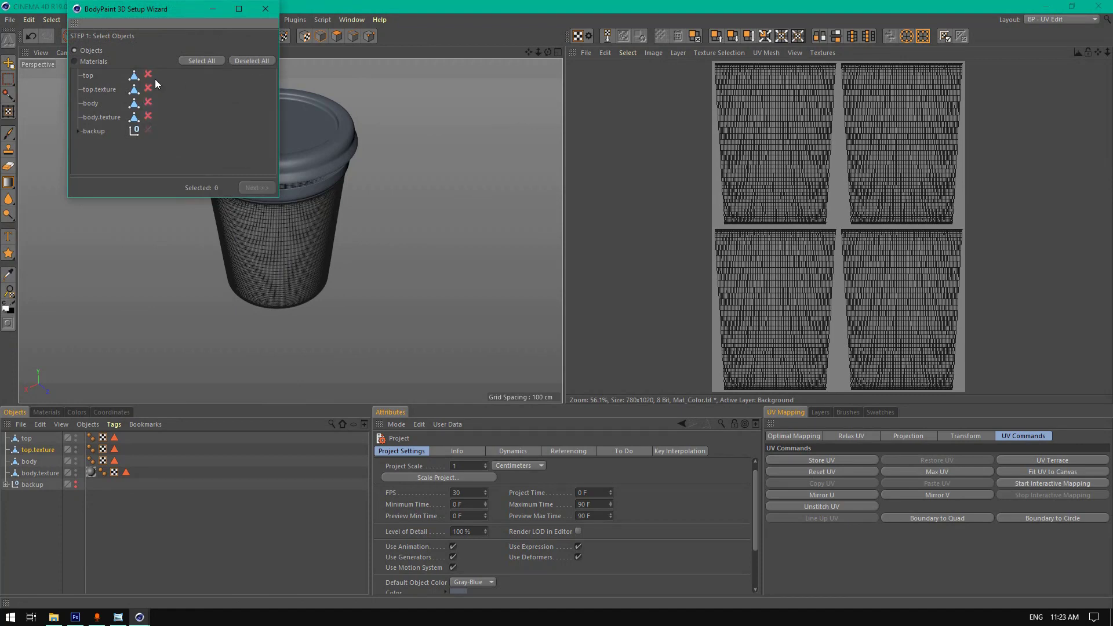
click(148, 89)
click(253, 184)
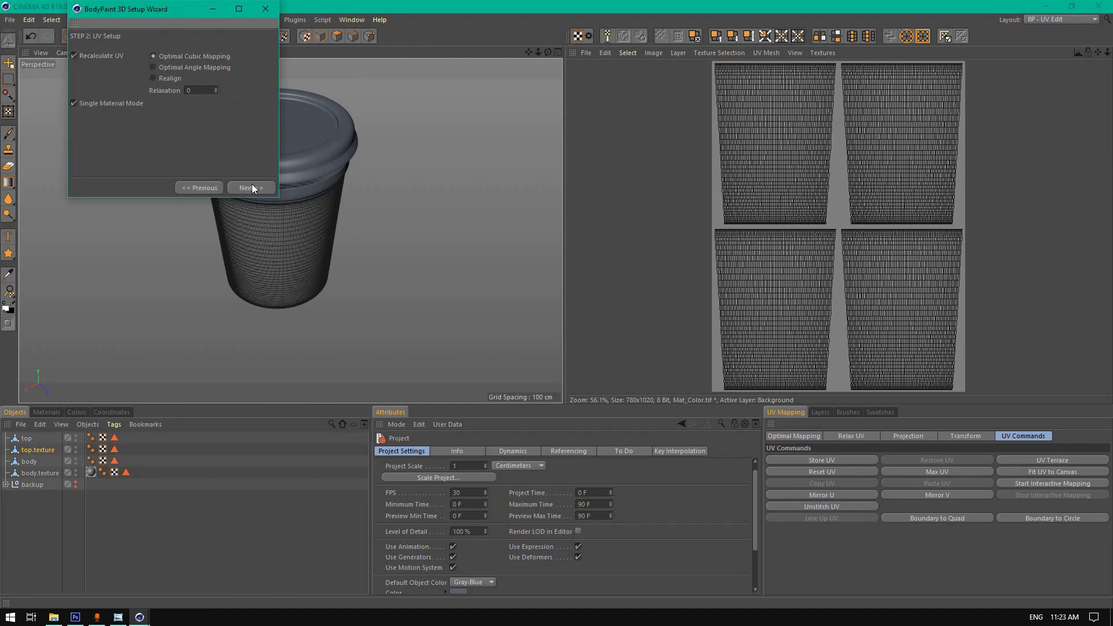
click(252, 184)
click(252, 185)
click(252, 187)
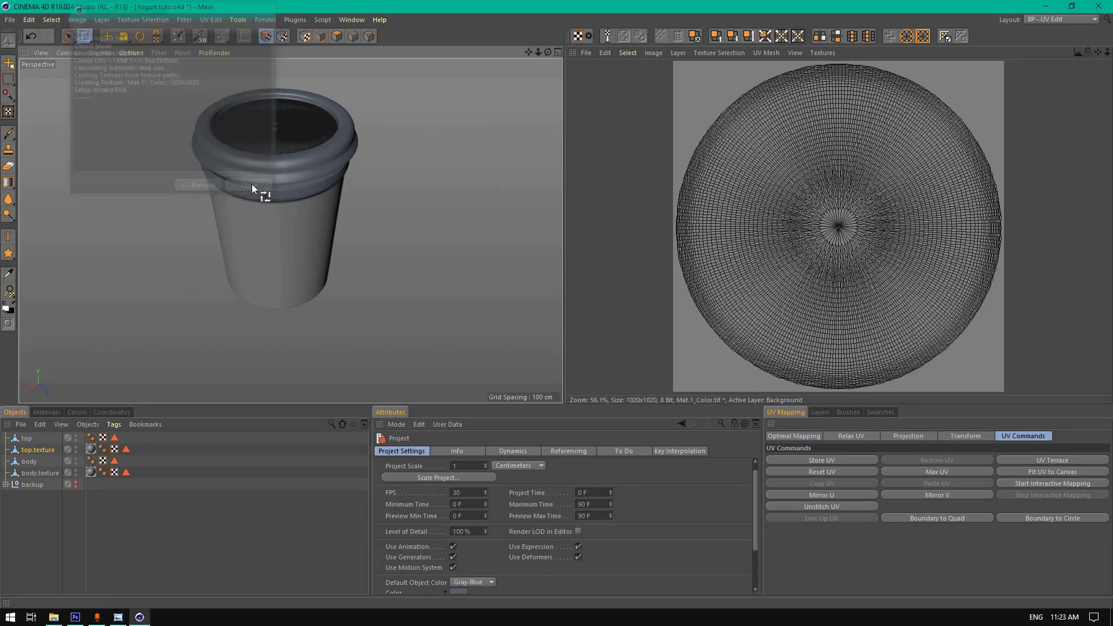
- Rename the cup wall's material Mat to "body.texture"
drag(548, 52, 534, 32)
drag(291, 230, 306, 274)
click(45, 413)
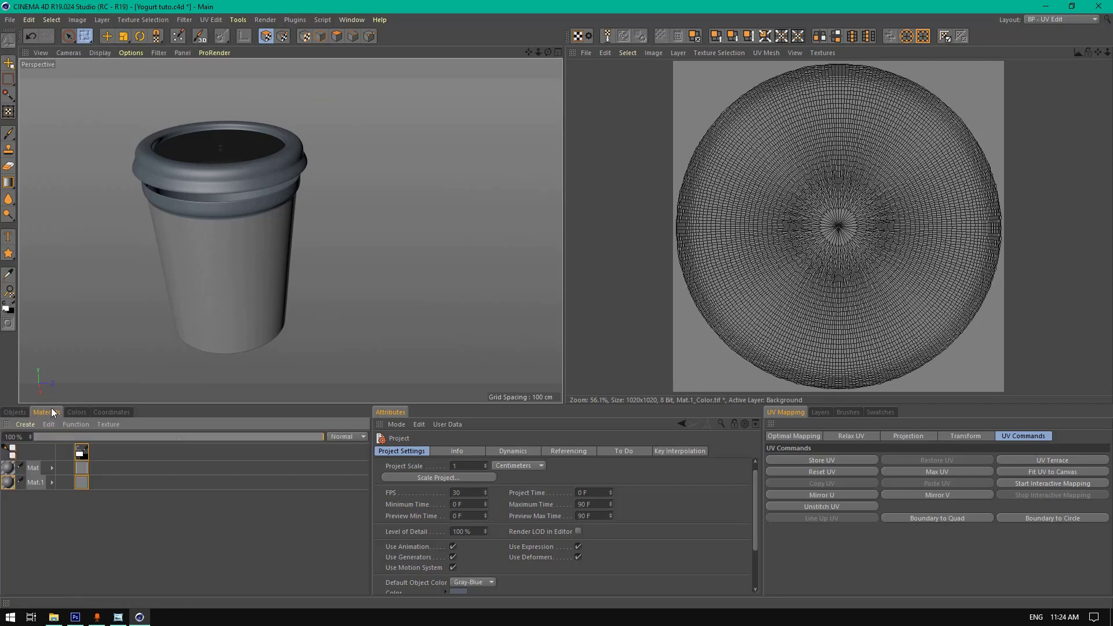
click(9, 468)
click(10, 483)
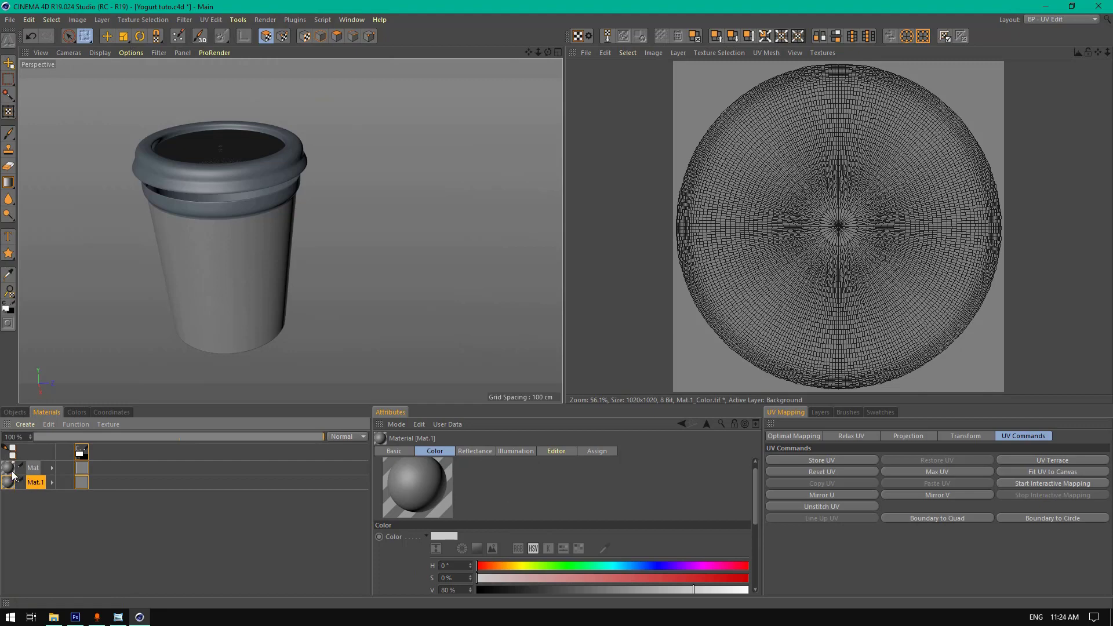
click(34, 468)
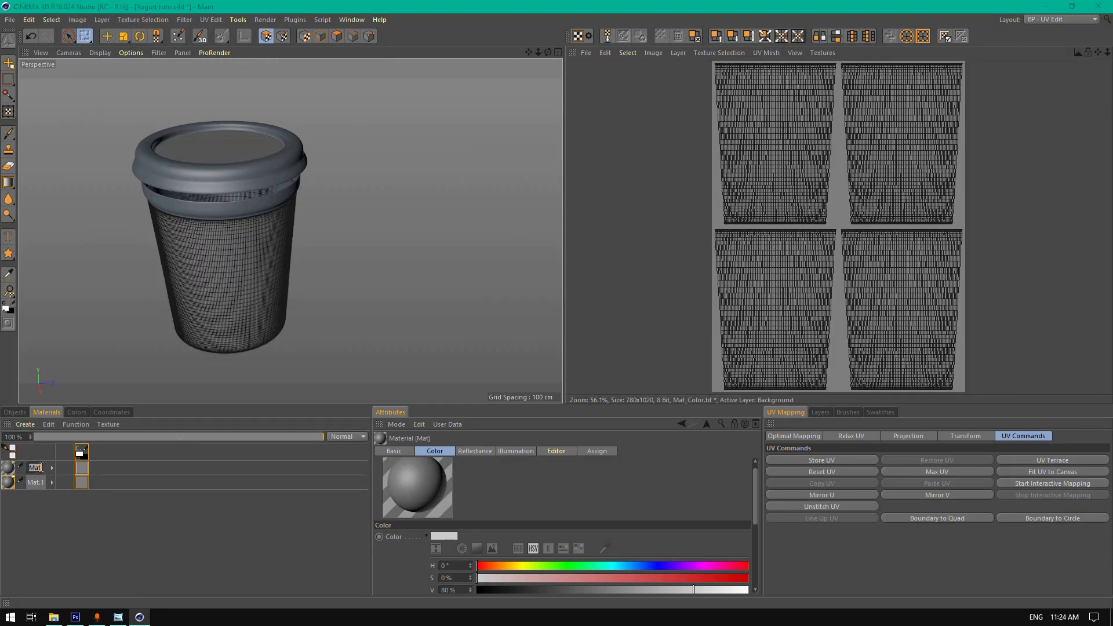
text(body.text)
key(Return)
- Rename the lid disc's material Mat.1 to "top.texturre"
double_click(40, 485)
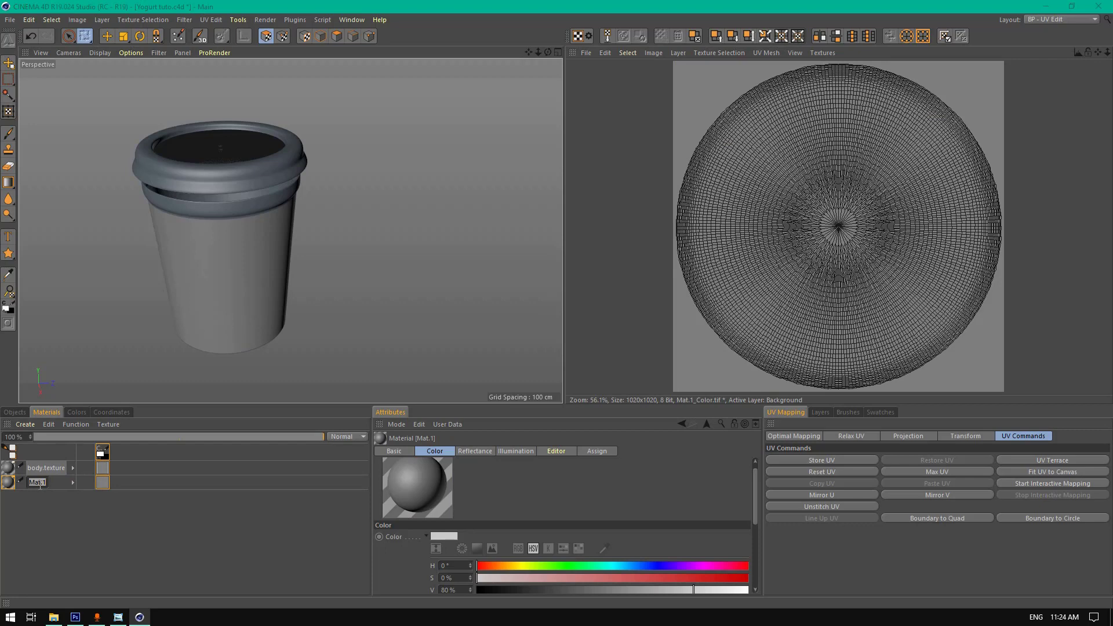
click(51, 489)
text(top.texturre)
key(Return)
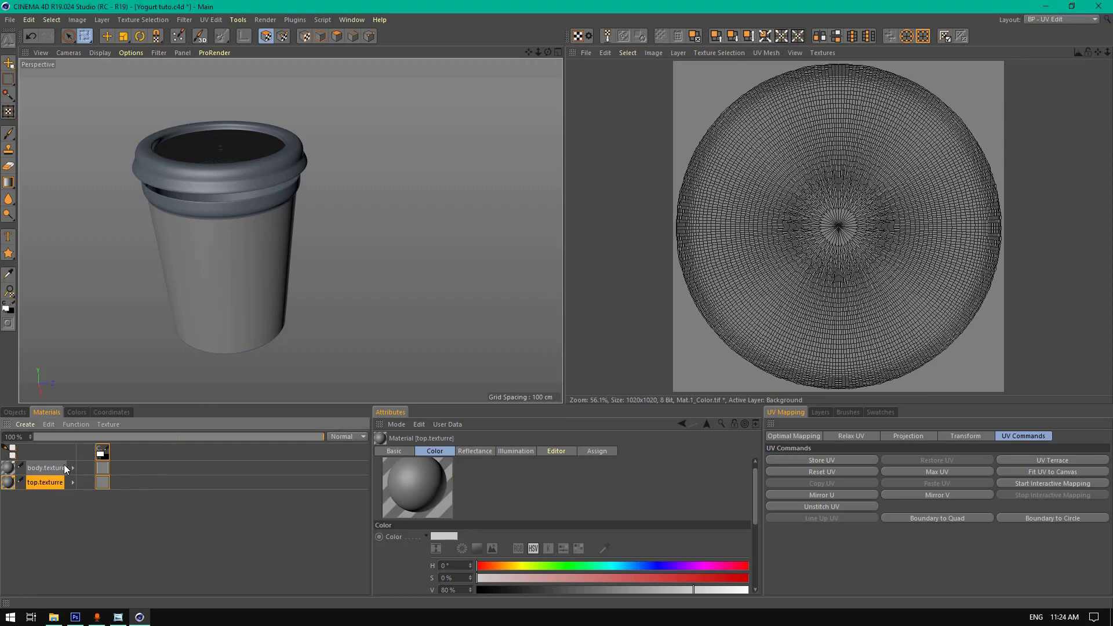
- Add a new empty layer above the background in the body.texture material's color texture
click(47, 468)
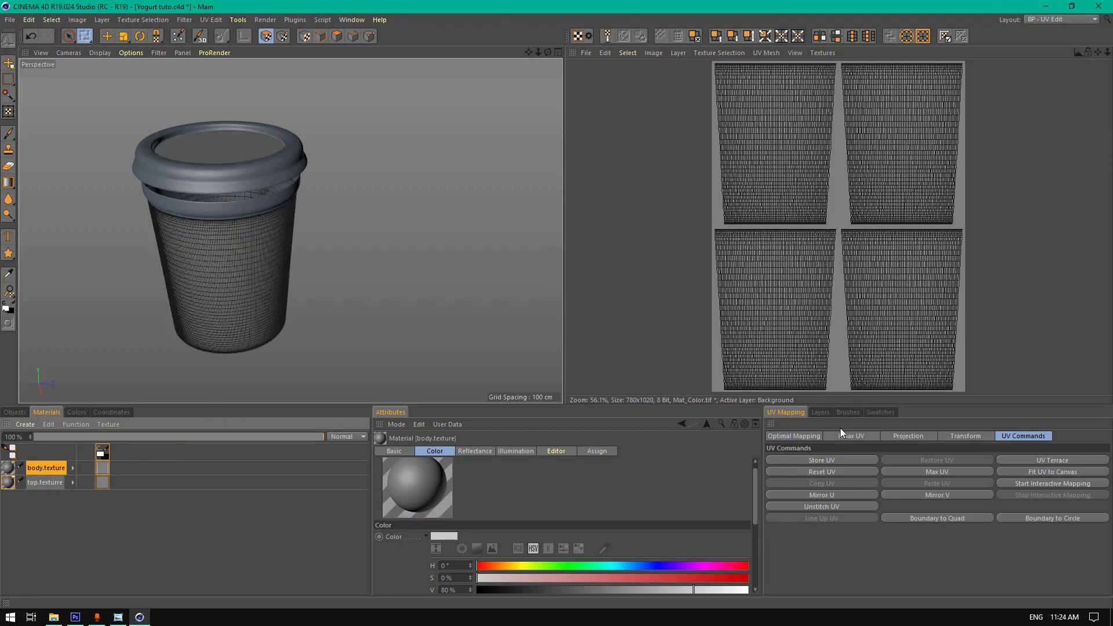
click(820, 412)
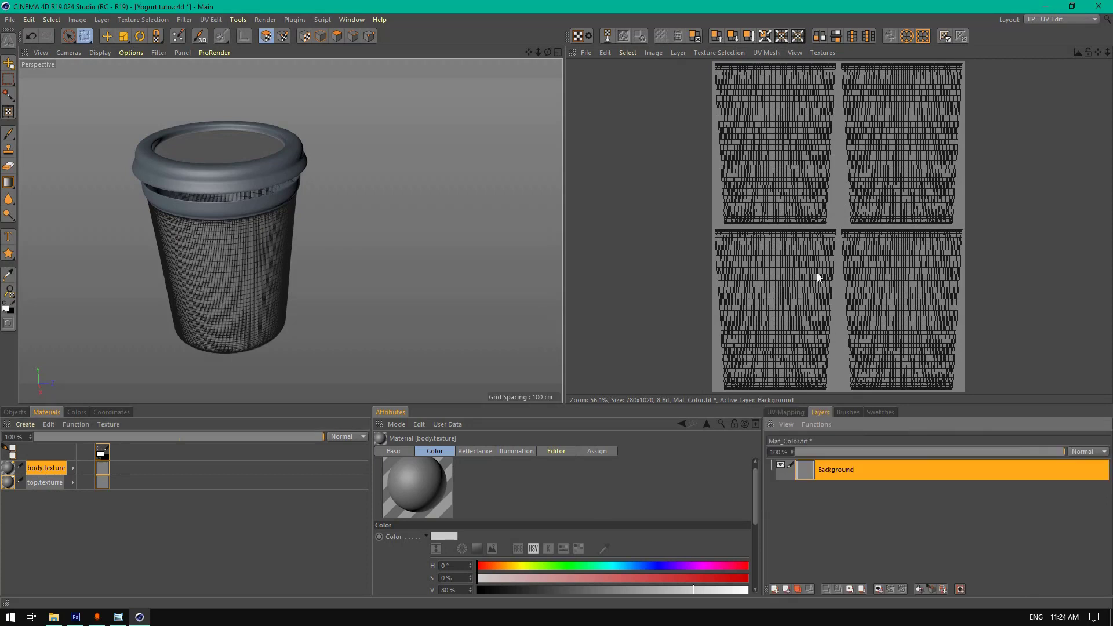
click(678, 51)
click(689, 67)
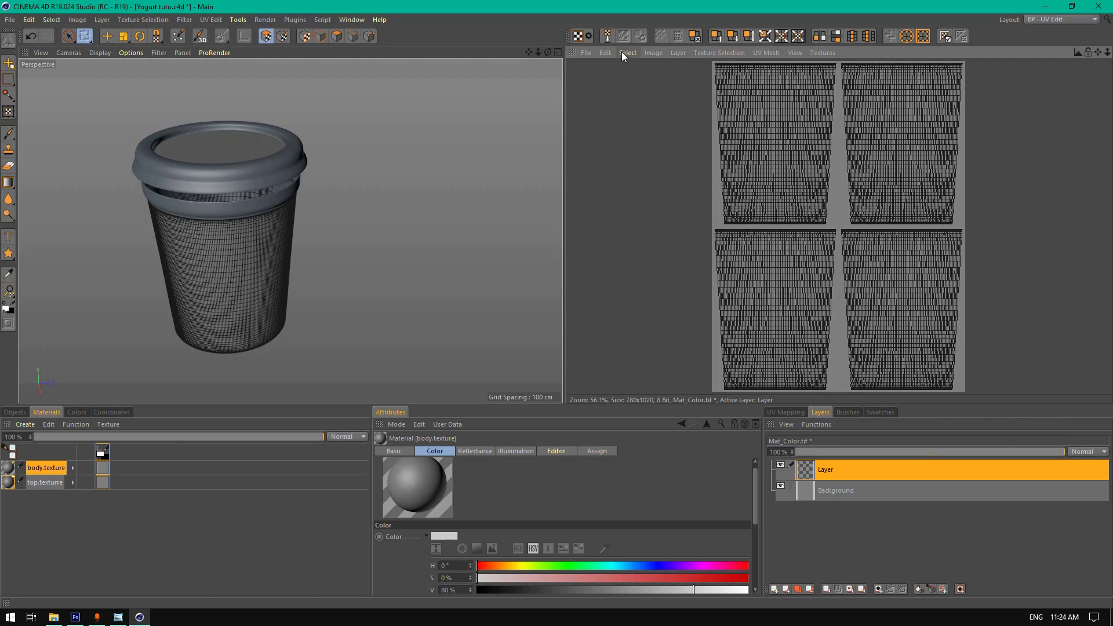
- Set the paint color to solid black with 0% brightness
click(75, 412)
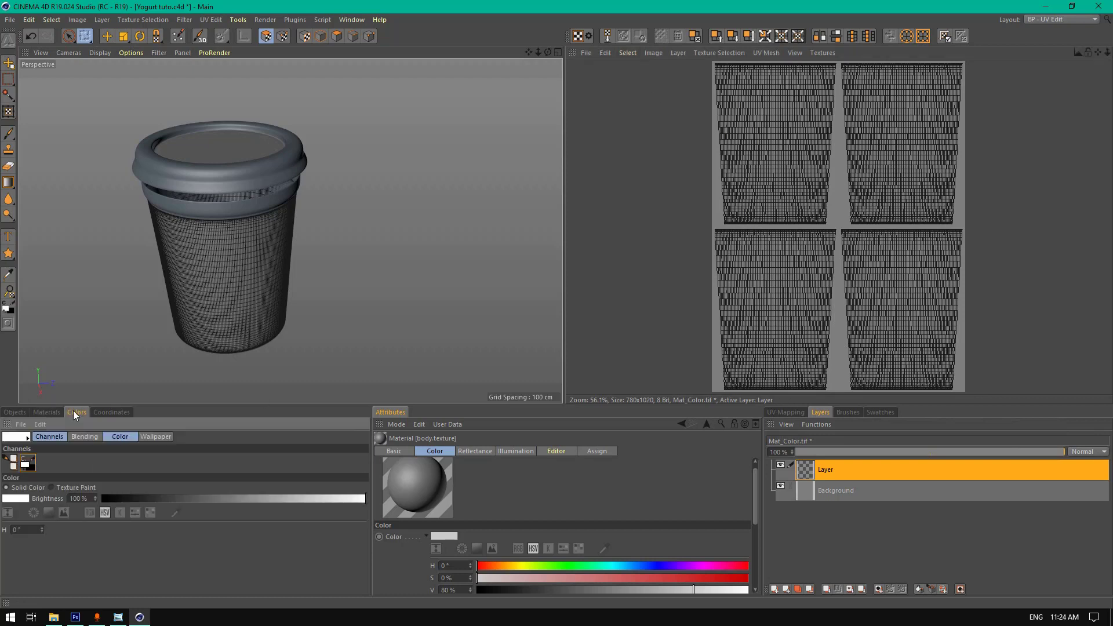
click(103, 499)
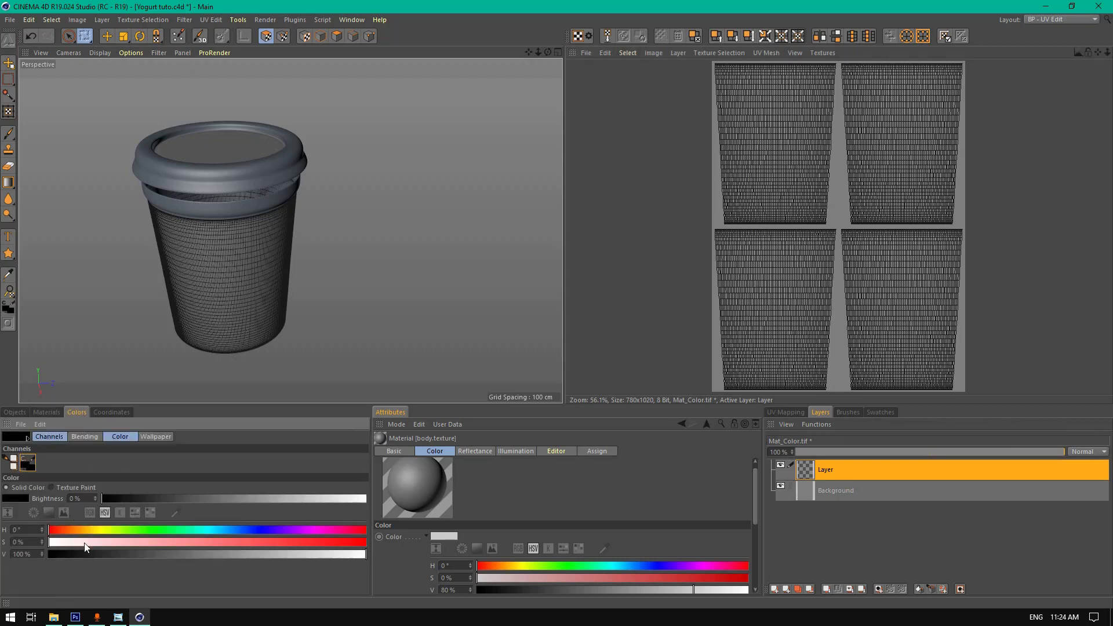
click(17, 497)
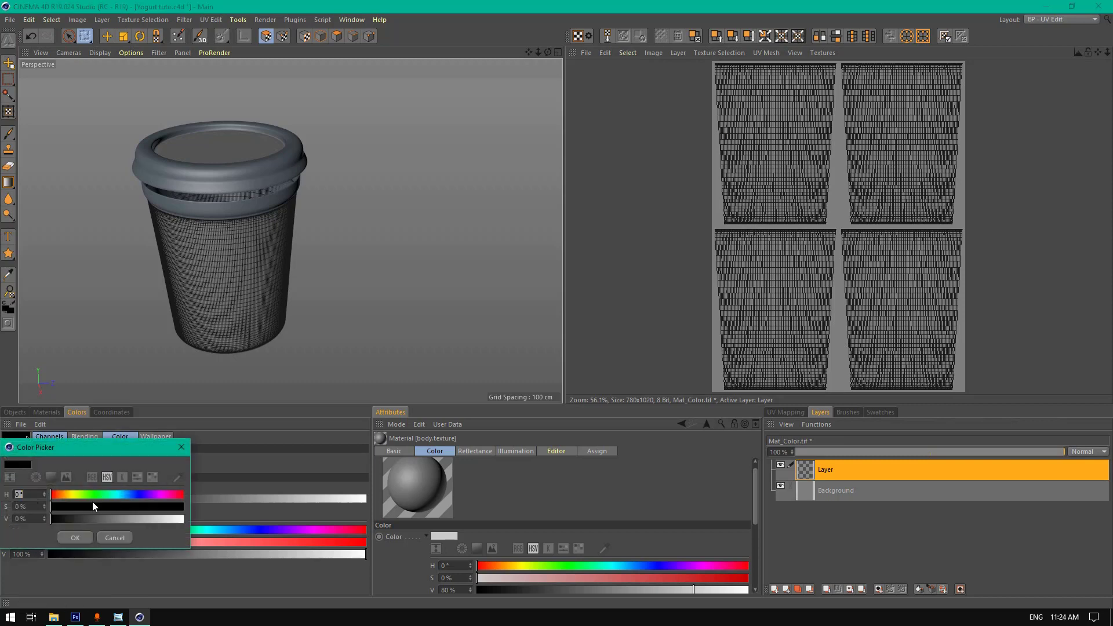
click(77, 539)
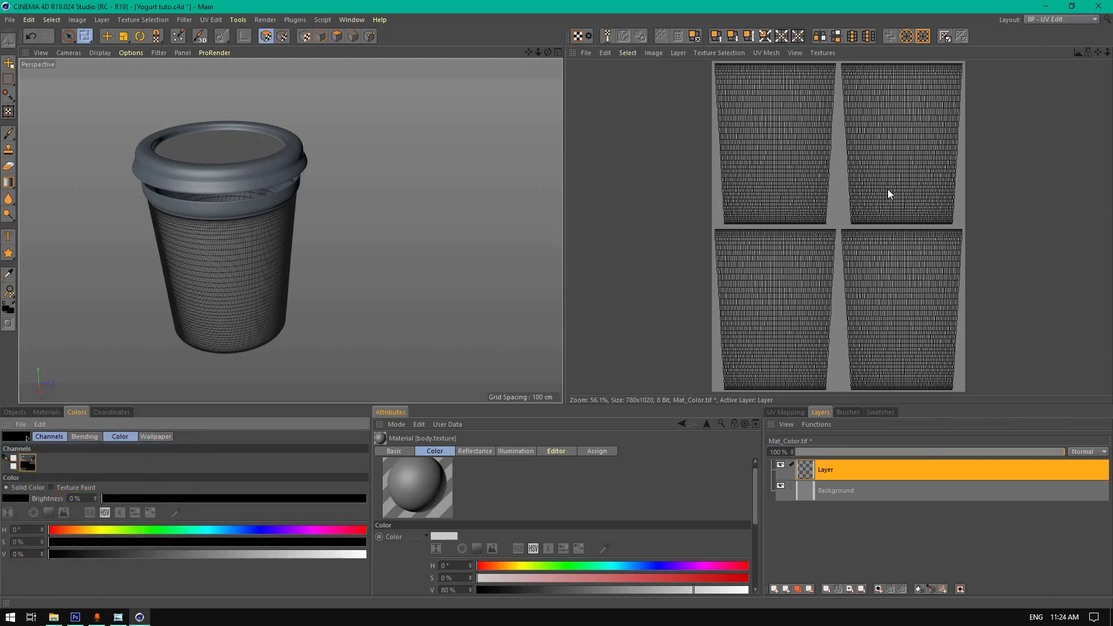
- Unwrap the body.texture UVs with a Sphere projection fitted to the selection in the object system
click(792, 413)
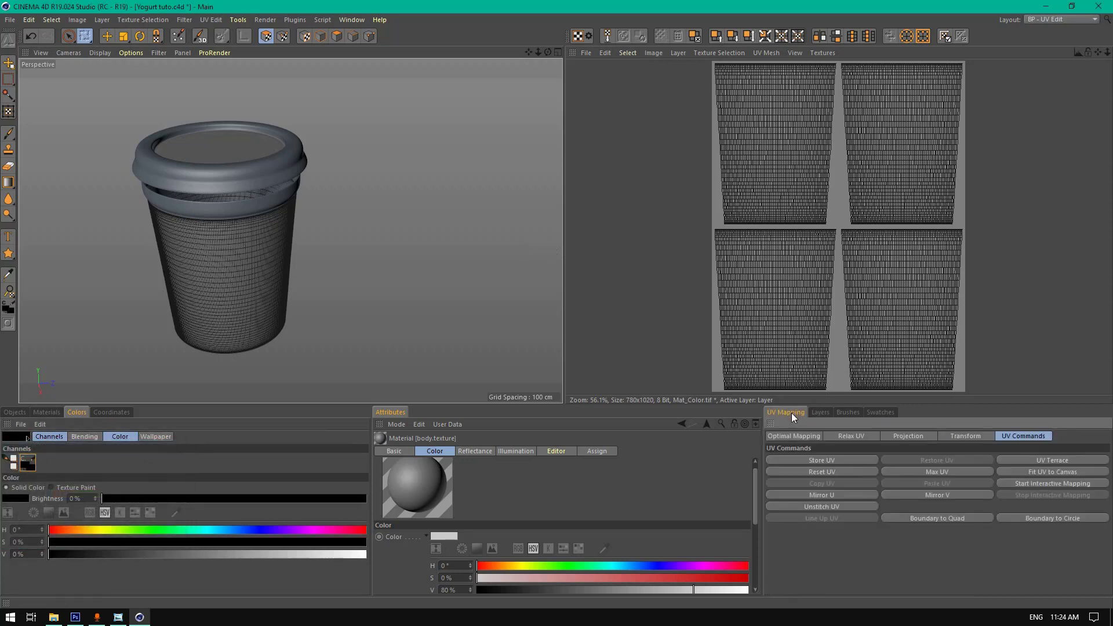
click(845, 413)
click(822, 412)
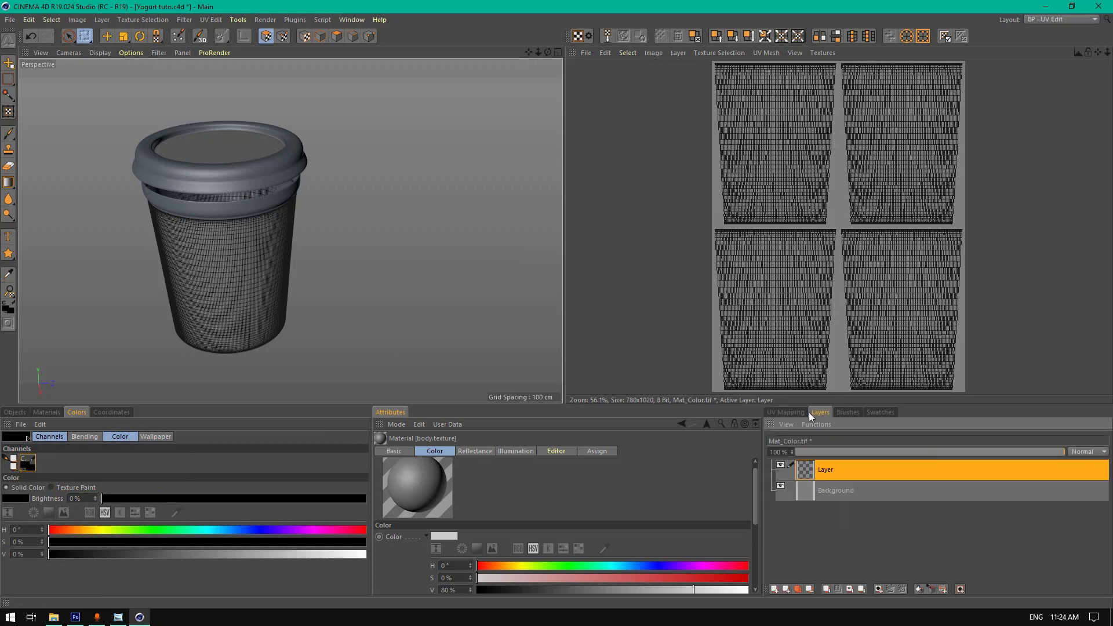
click(803, 412)
click(845, 436)
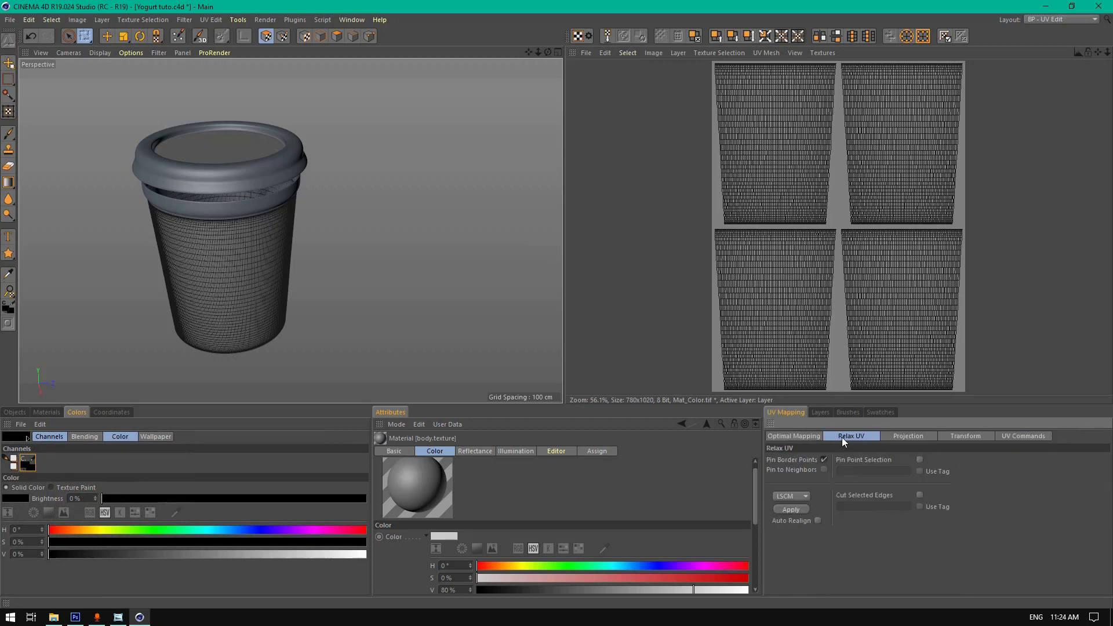
click(819, 436)
click(908, 437)
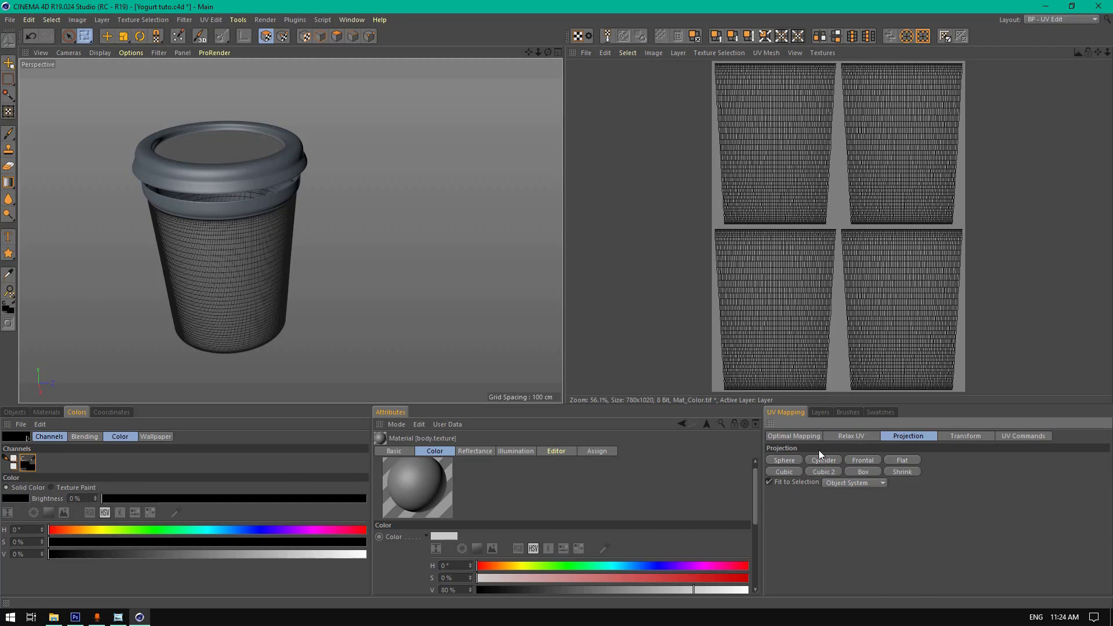
click(791, 462)
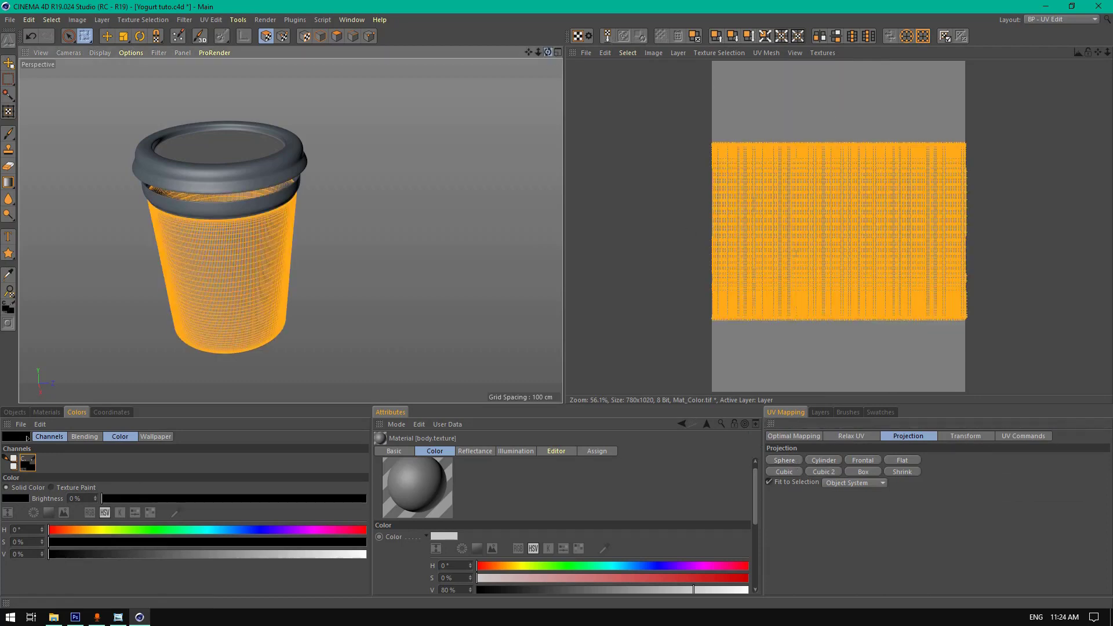
- Outline the body.texture UV polygons in black on the new texture layer
mouse_move(284, 222)
alt+mouse_down()
mouse_move(166, 212)
mouse_move(290, 230)
alt+mouse_up()
drag(549, 52, 549, 52)
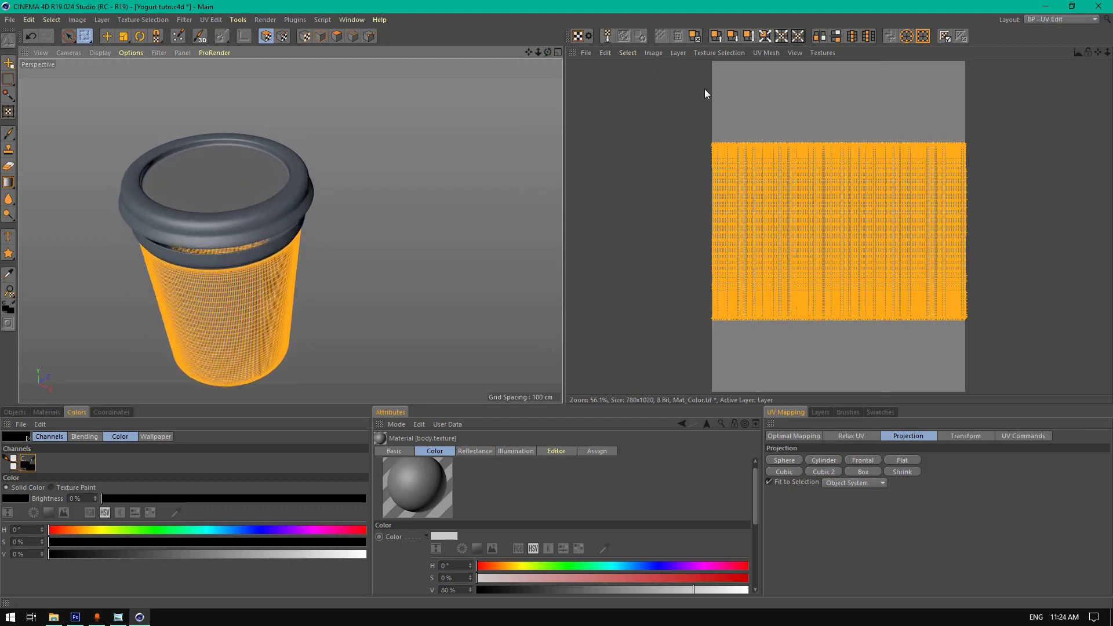
click(824, 413)
click(678, 52)
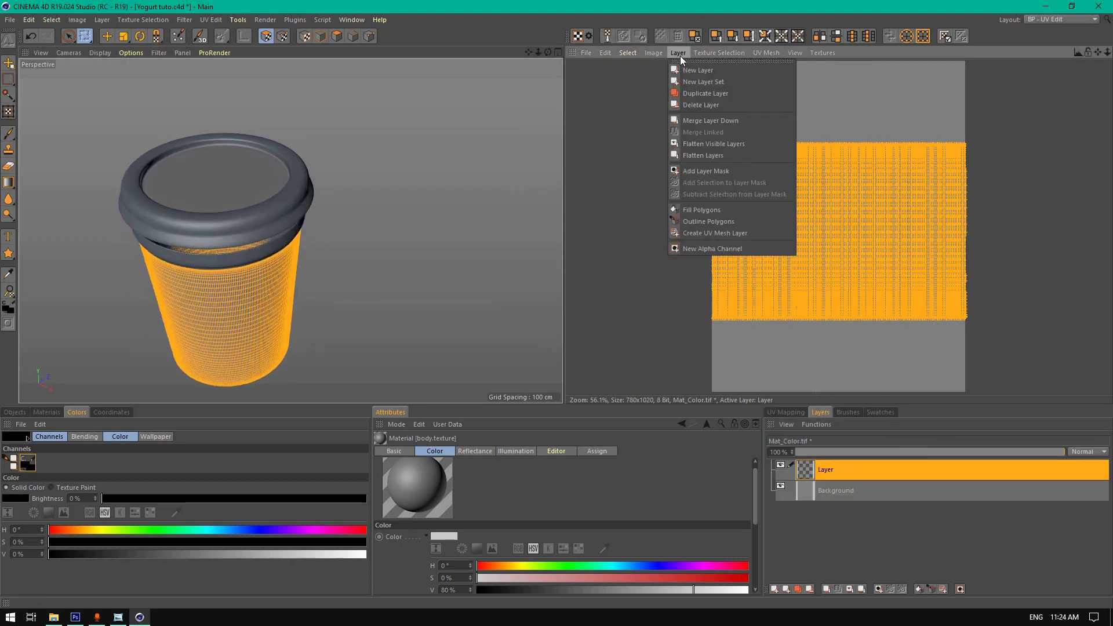
click(714, 220)
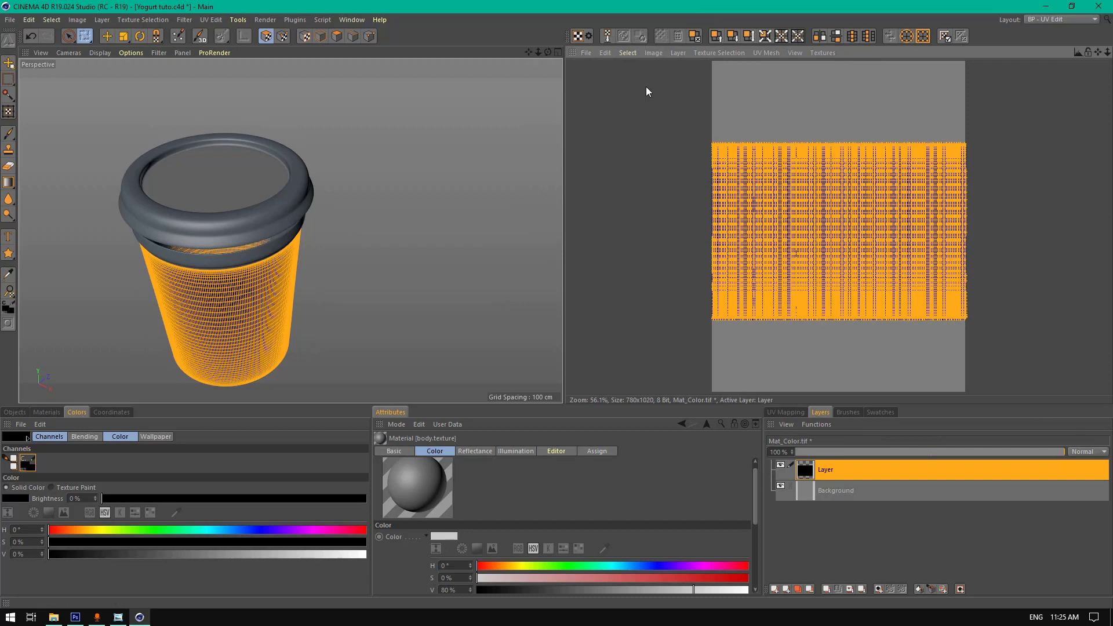
- Save the body.texture color texture to the Desktop in PSD format under the name body.texture
click(586, 53)
click(616, 154)
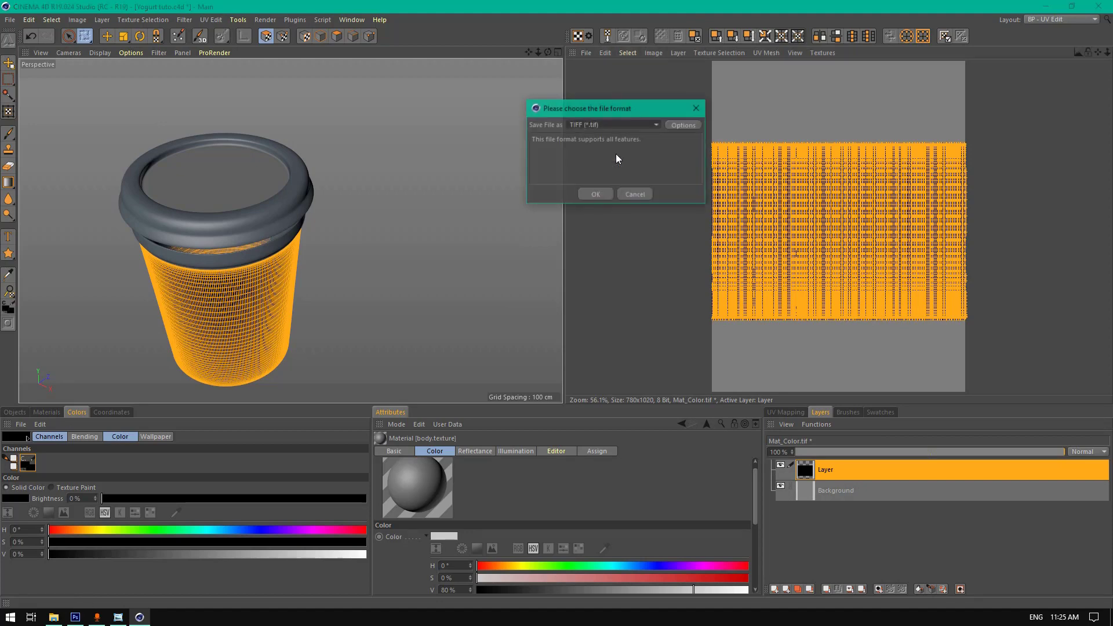
click(624, 125)
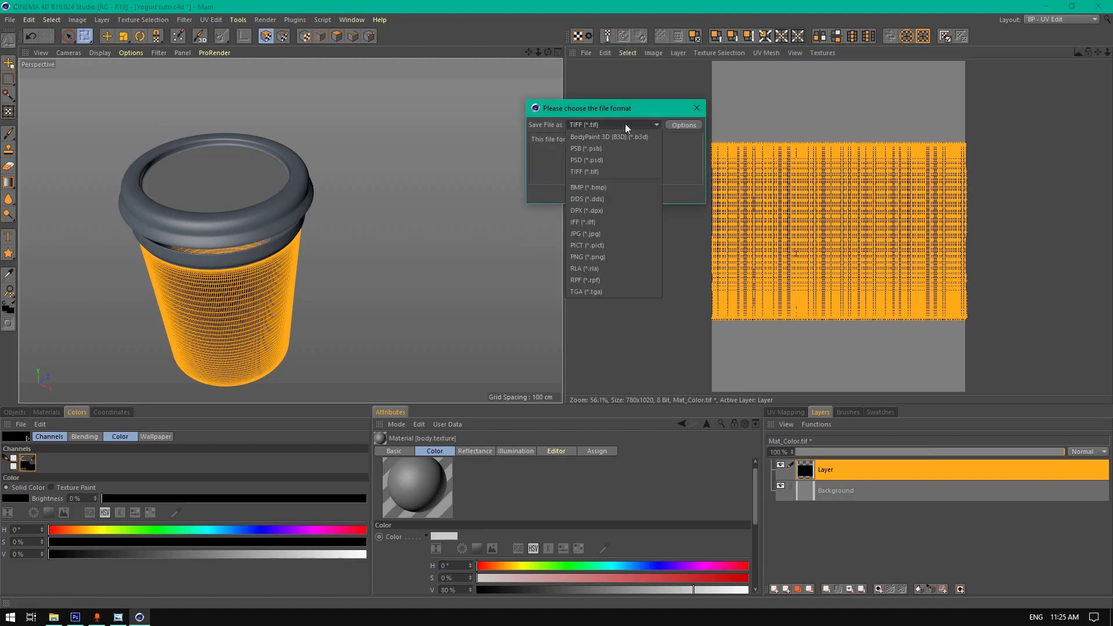
click(613, 159)
click(591, 187)
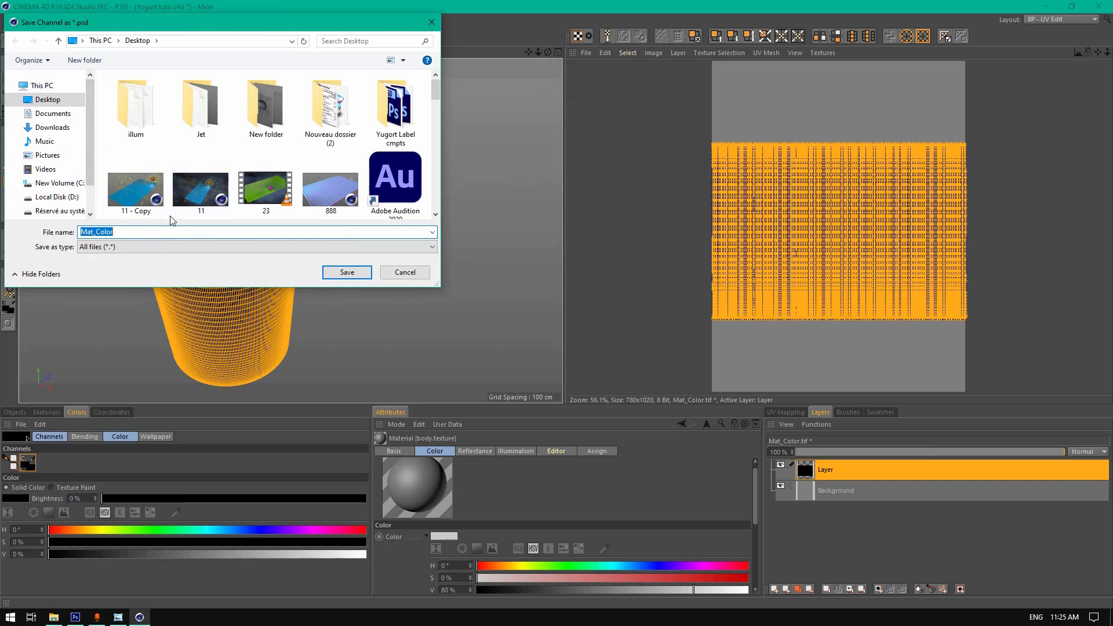
text(bo)
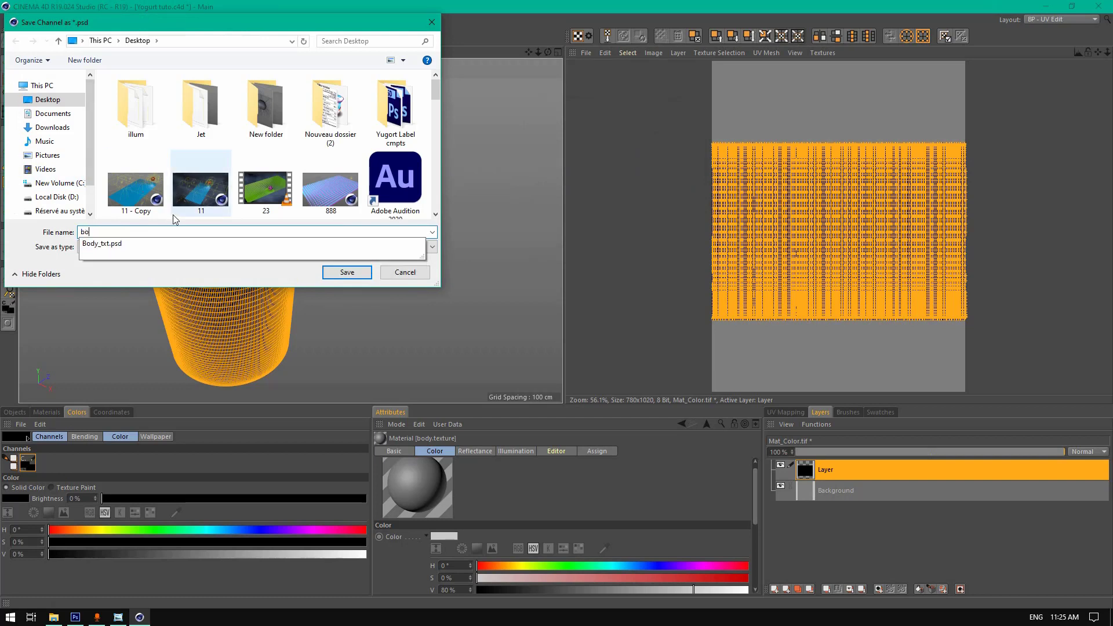
text(dy.)
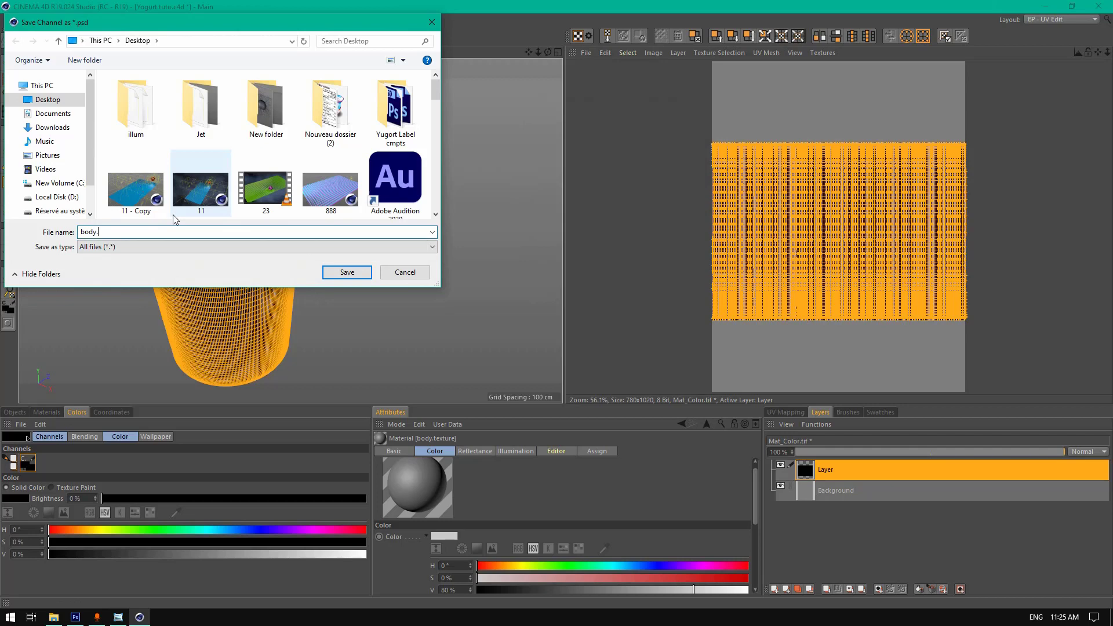
text(texture)
key(Return)
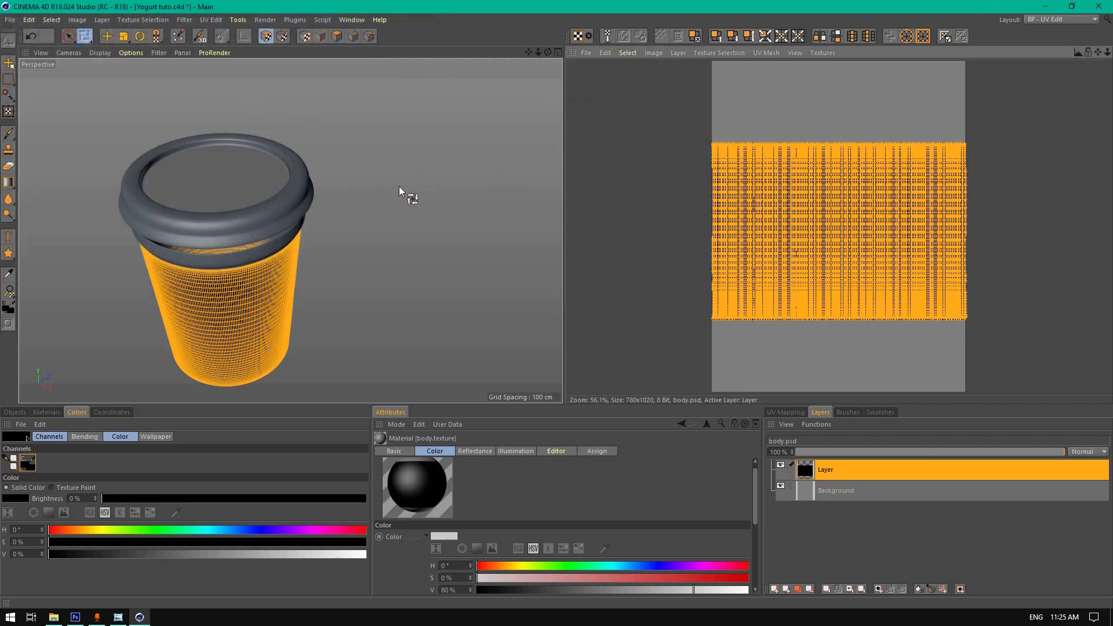
- Switch to the desktop and move the body PSD file into the empty area below the strawberry image
click(140, 617)
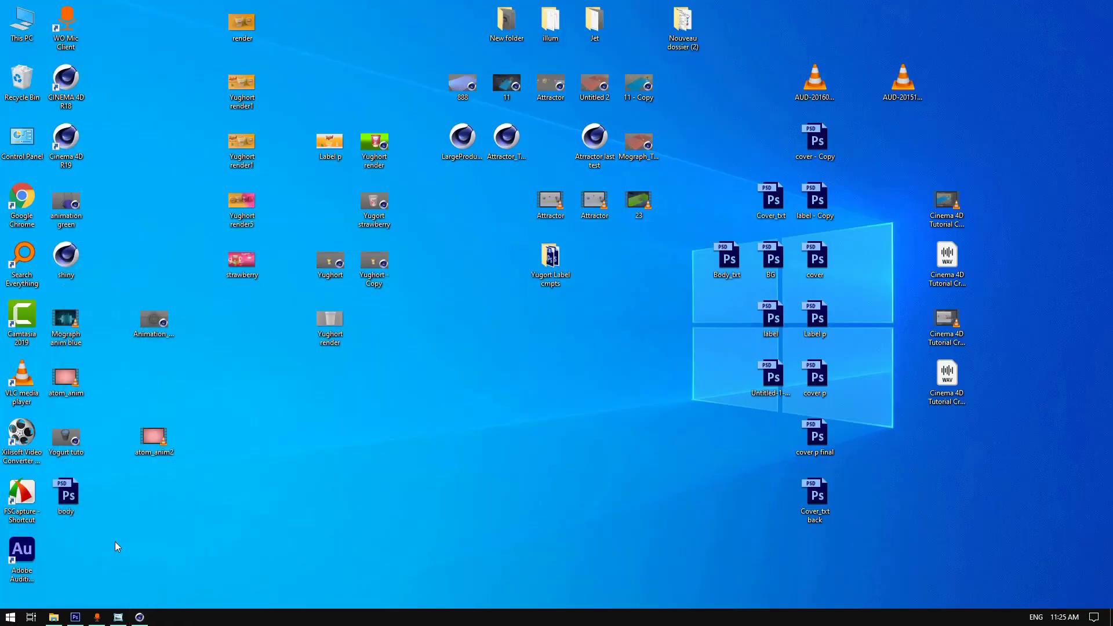
click(63, 496)
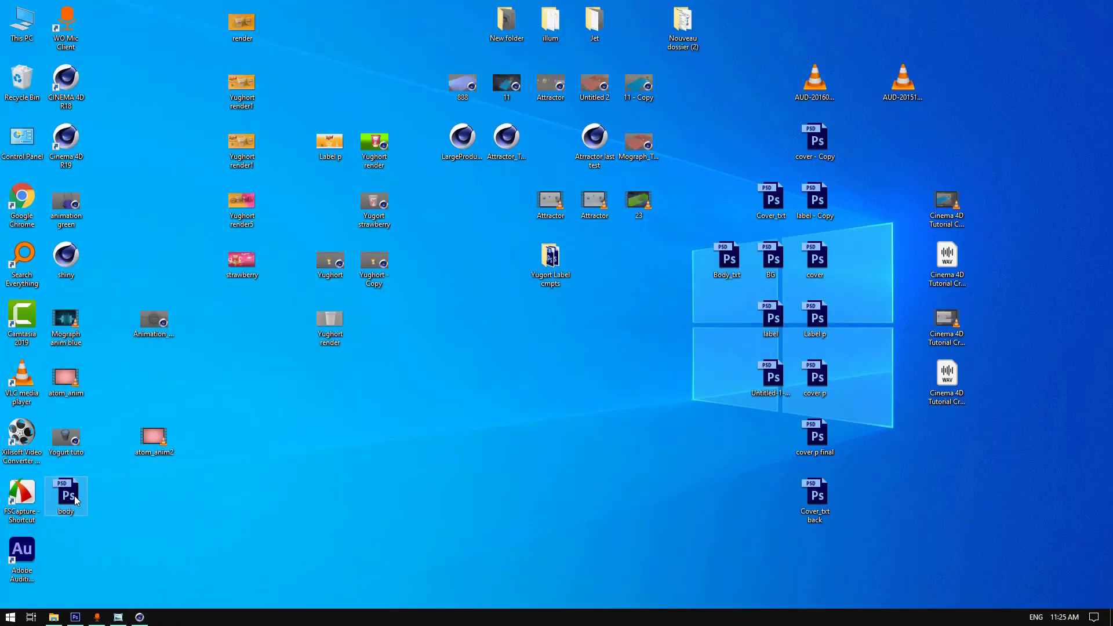
drag(75, 500, 273, 406)
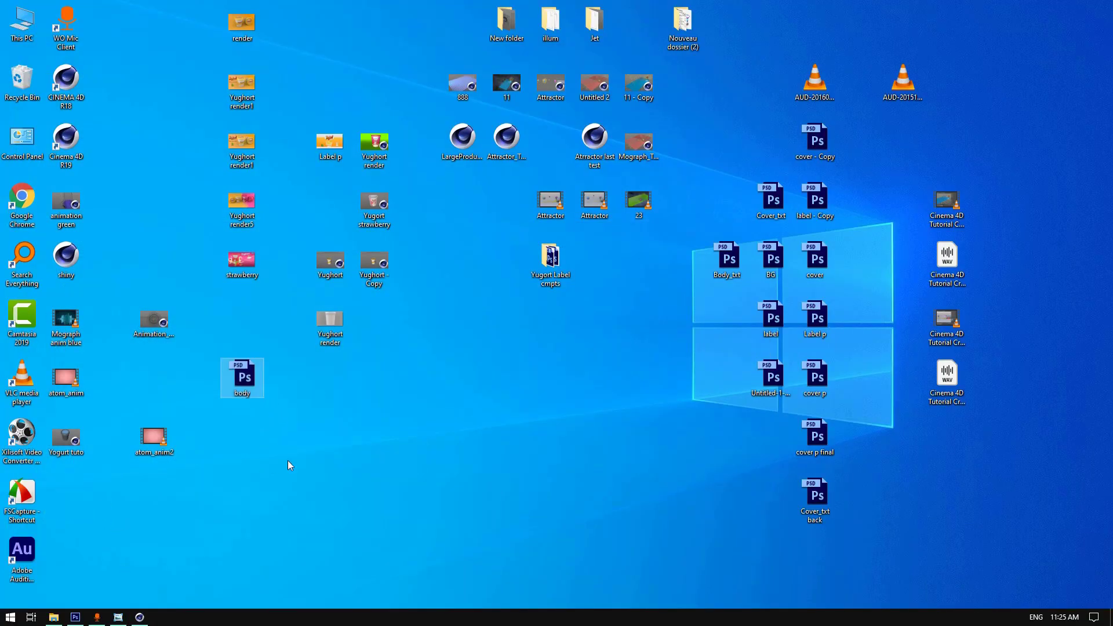
- Switch back to Cinema 4D and make the lid-top material's color texture active for UV editing
click(140, 618)
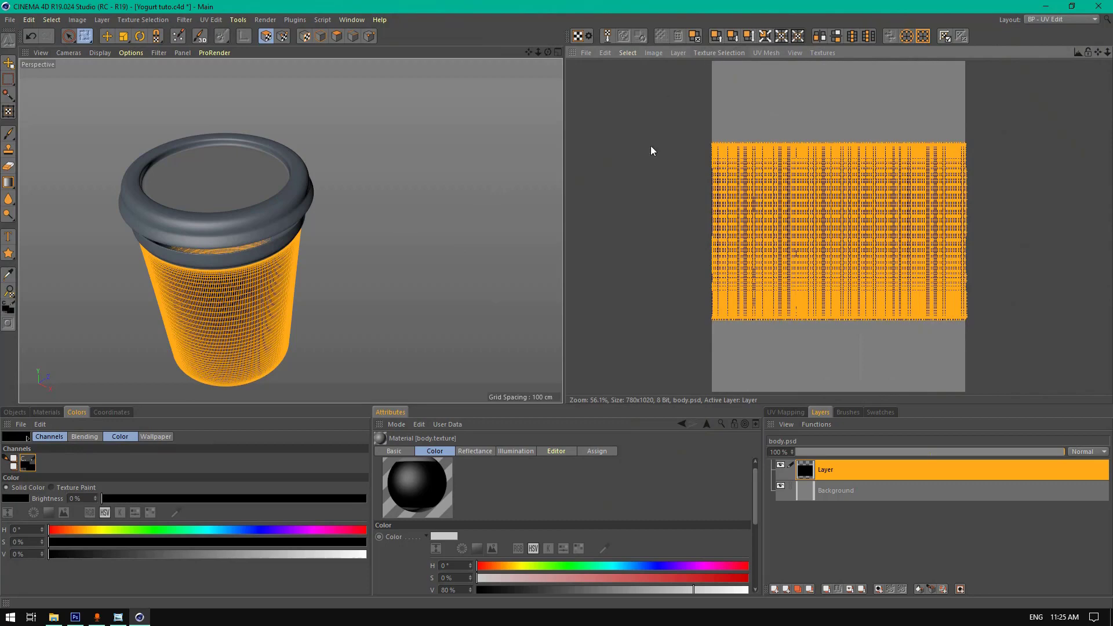
click(46, 413)
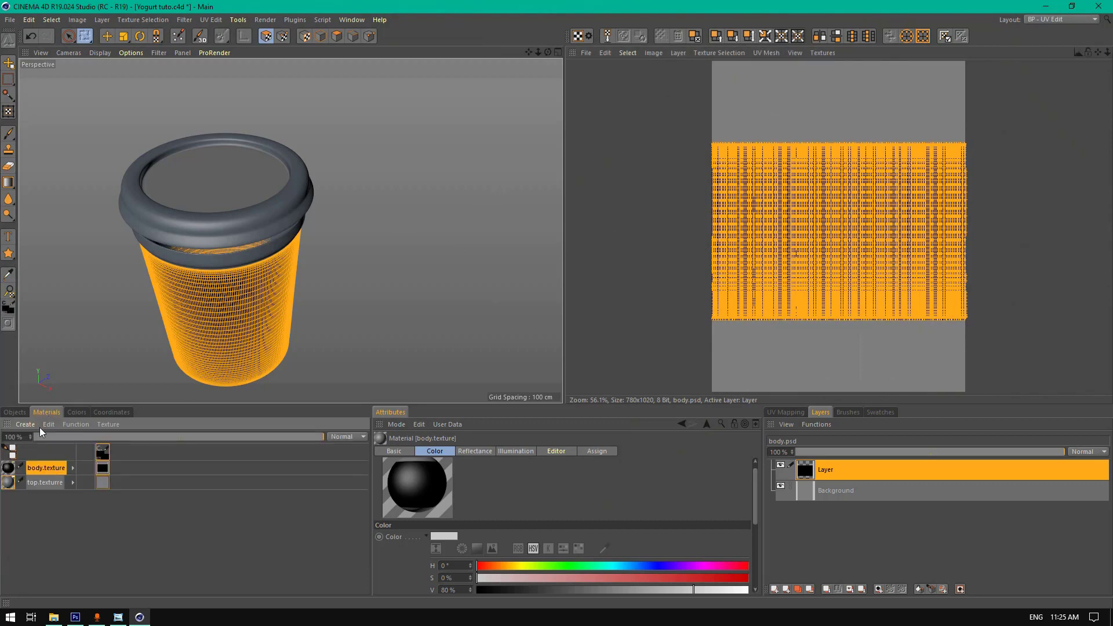
click(44, 482)
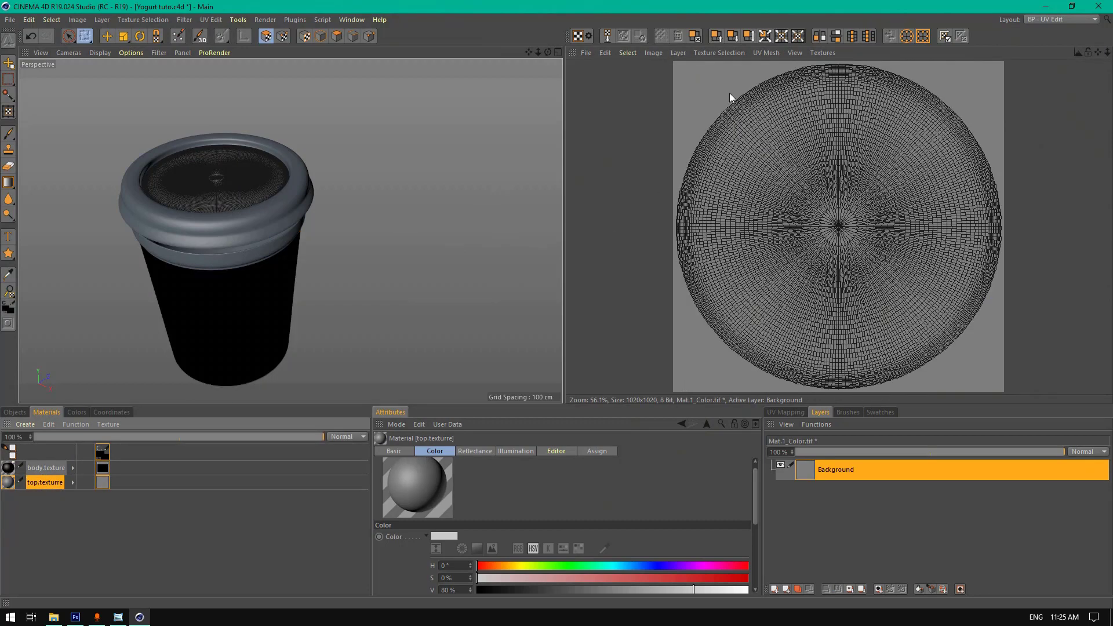
double_click(8, 483)
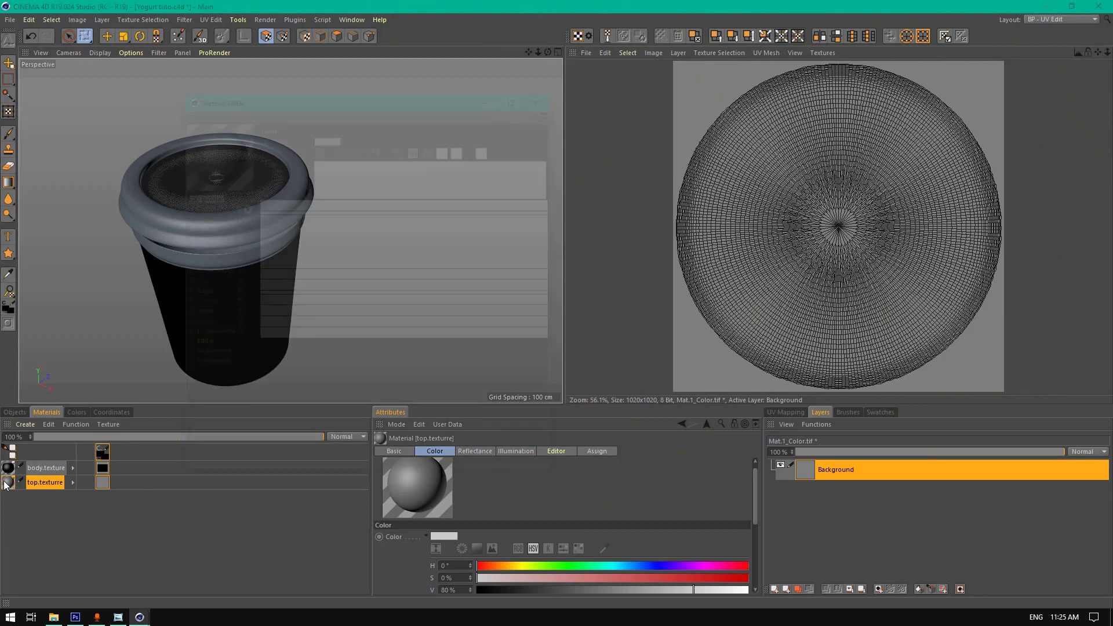
click(544, 96)
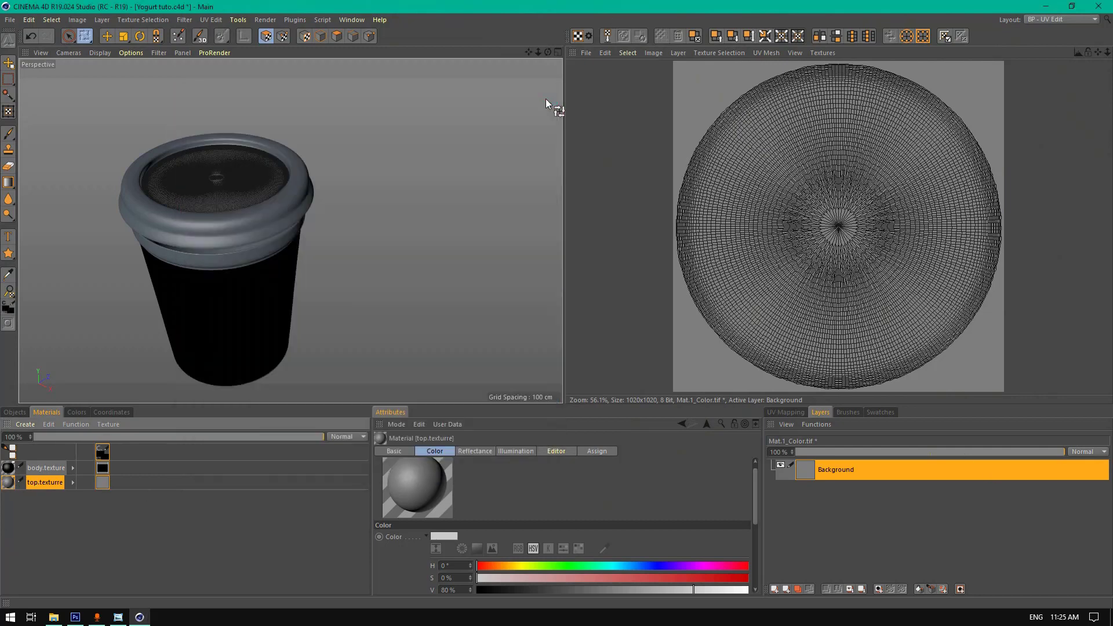
- Add a new layer to the lid-top texture and select all its UV polygons with Rectangle Selection
click(628, 53)
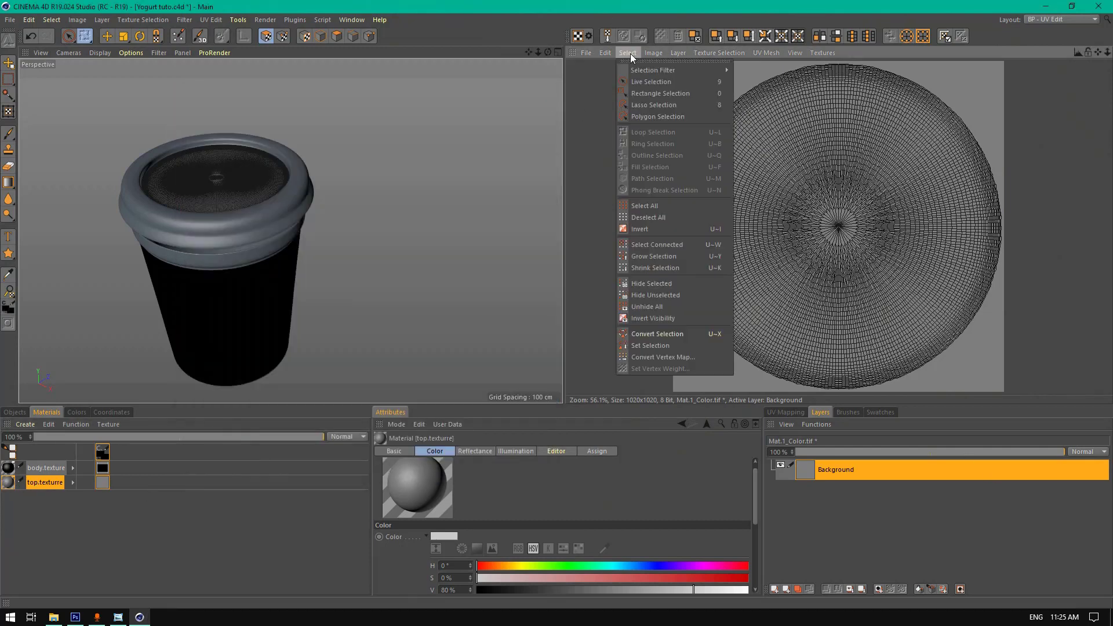
click(648, 92)
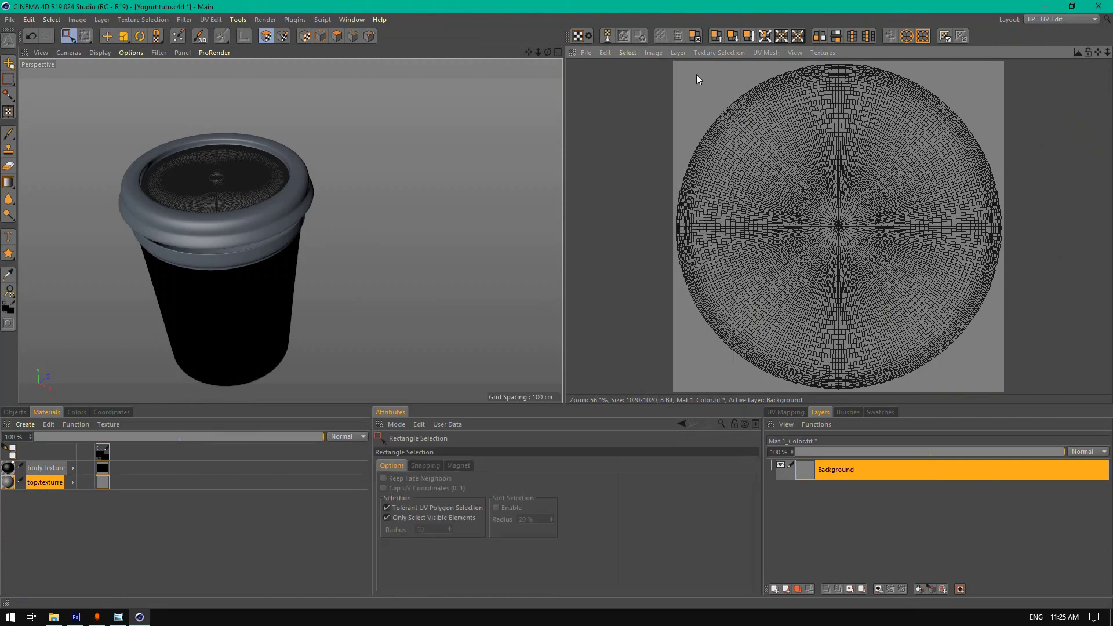
scroll(697, 74, down, 1)
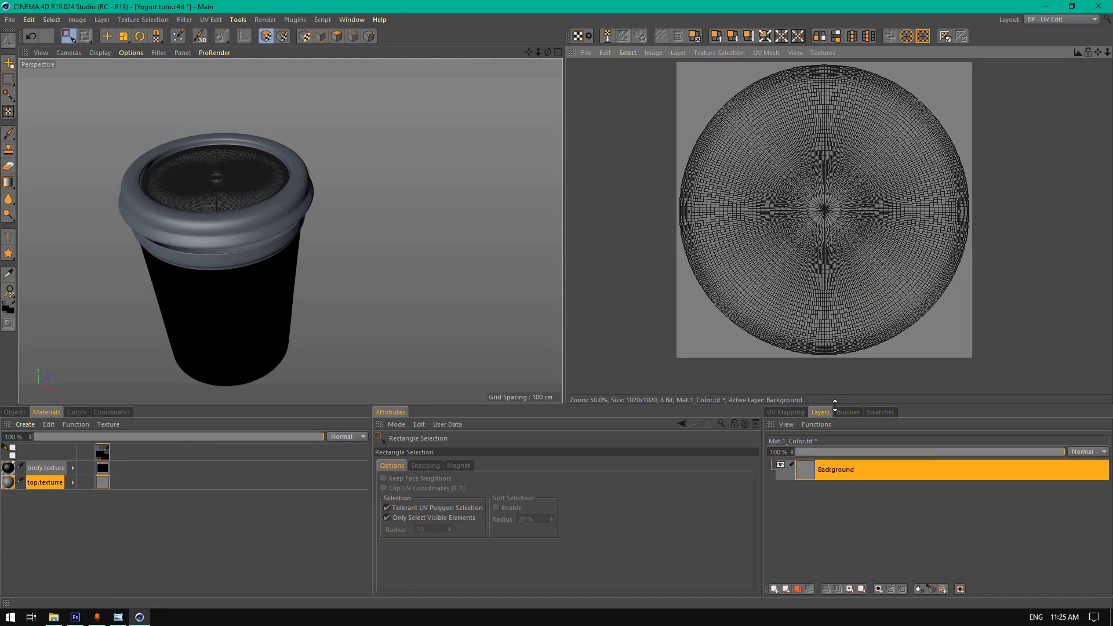
click(693, 71)
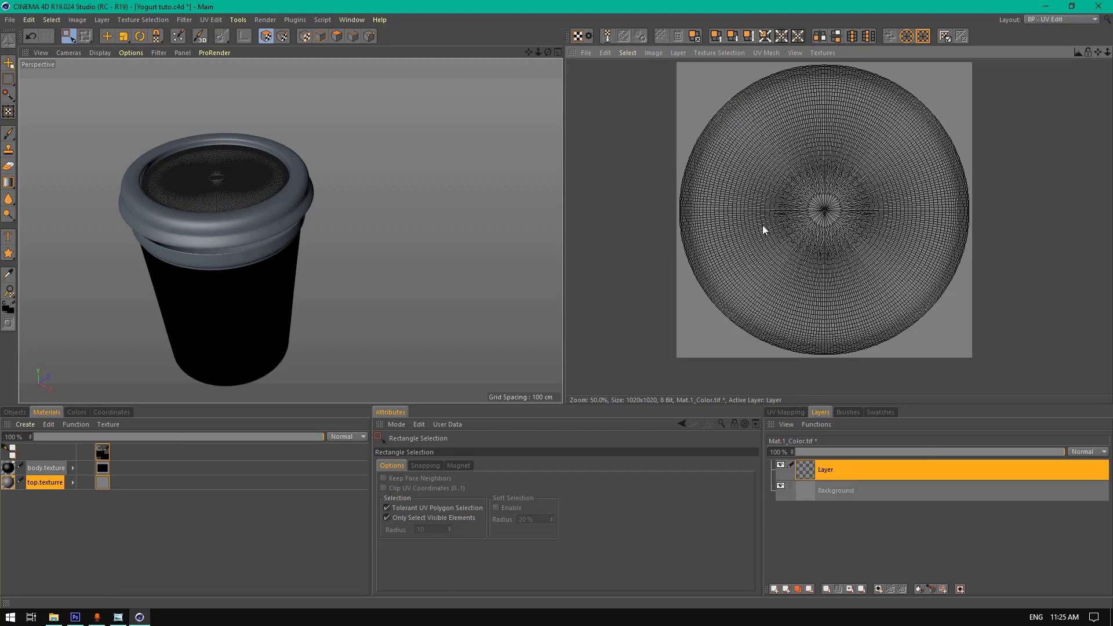
mouse_move(669, 62)
mouse_down()
mouse_move(776, 89)
mouse_move(1044, 299)
mouse_move(1005, 371)
mouse_up()
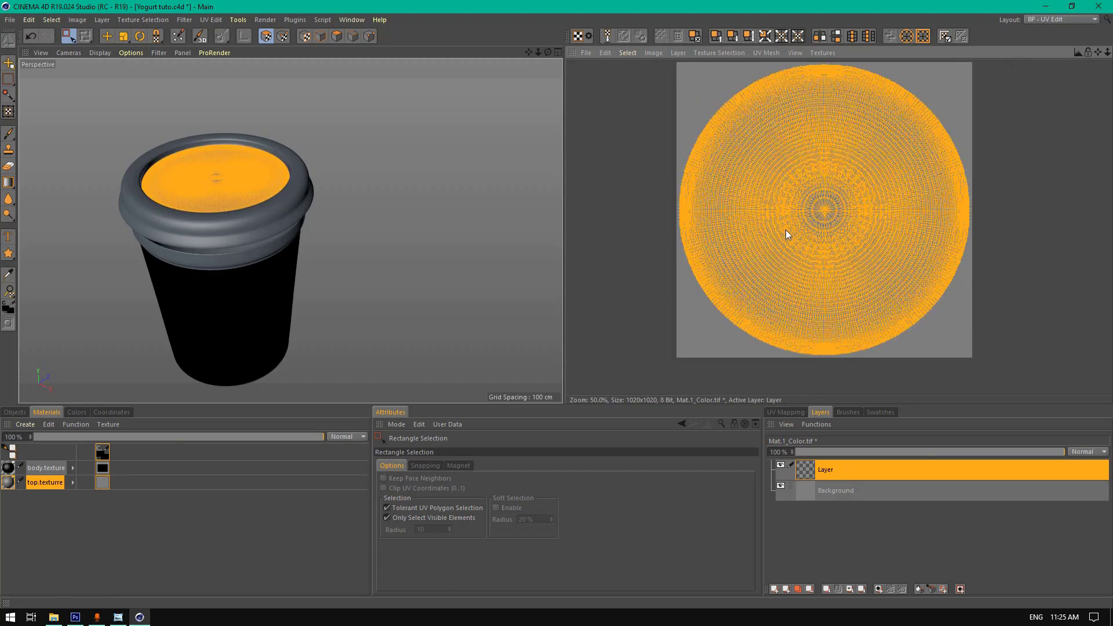
- Outline the selected lid-top UV polygons in black on the new layer and clear the polygon selection
click(680, 50)
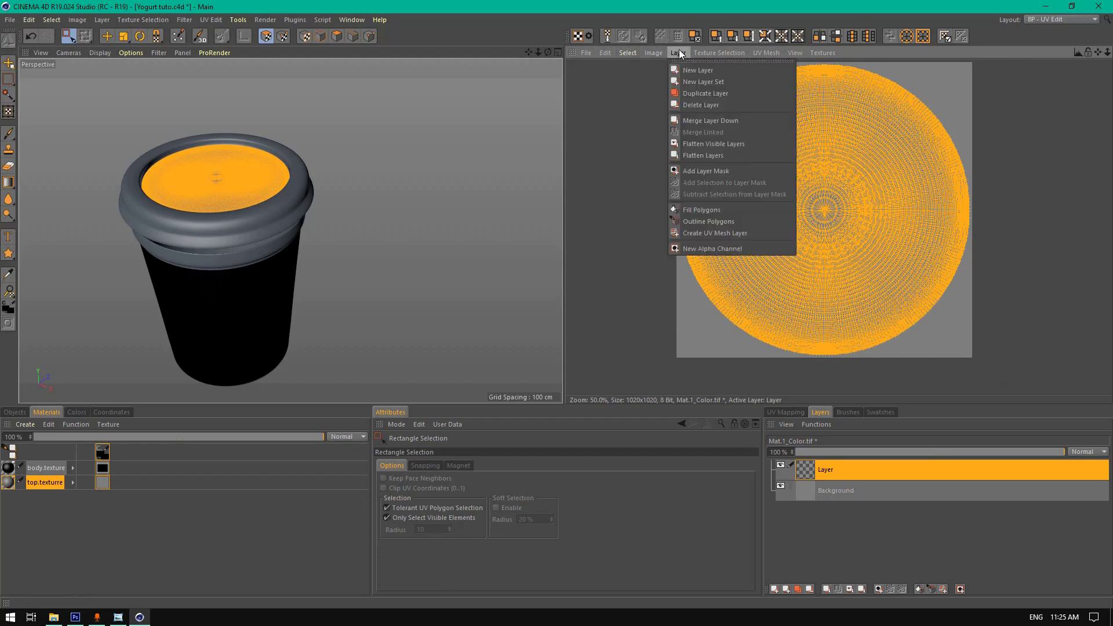
click(722, 218)
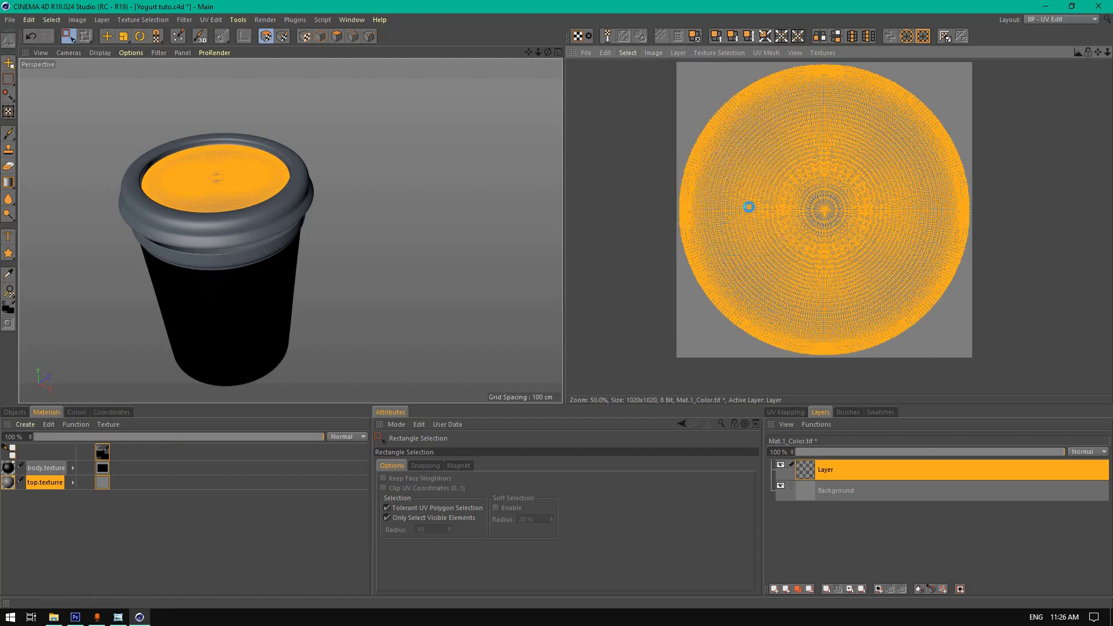
click(707, 103)
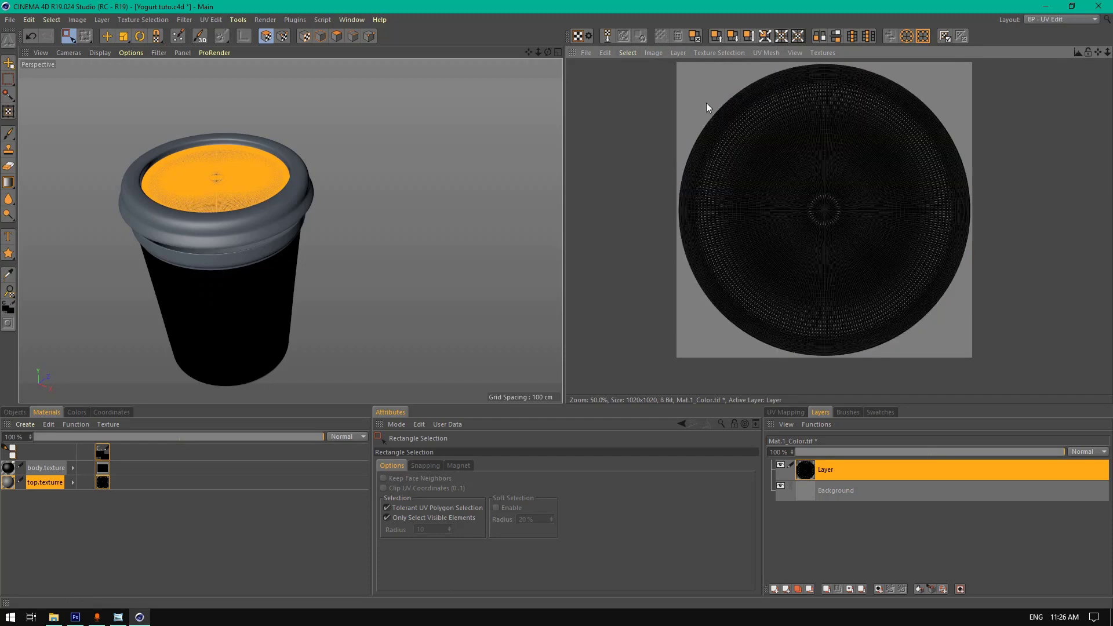
scroll(772, 198, up, 2)
scroll(725, 150, down, 3)
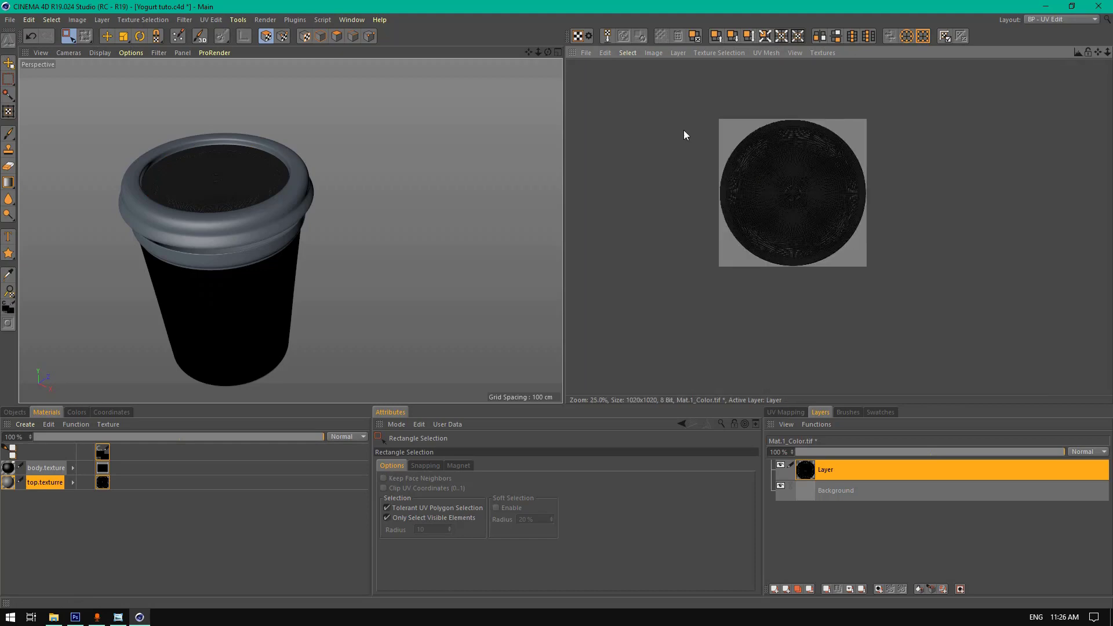
- Save the lid-top texture to the Desktop in PSD format under the name top_text
click(588, 52)
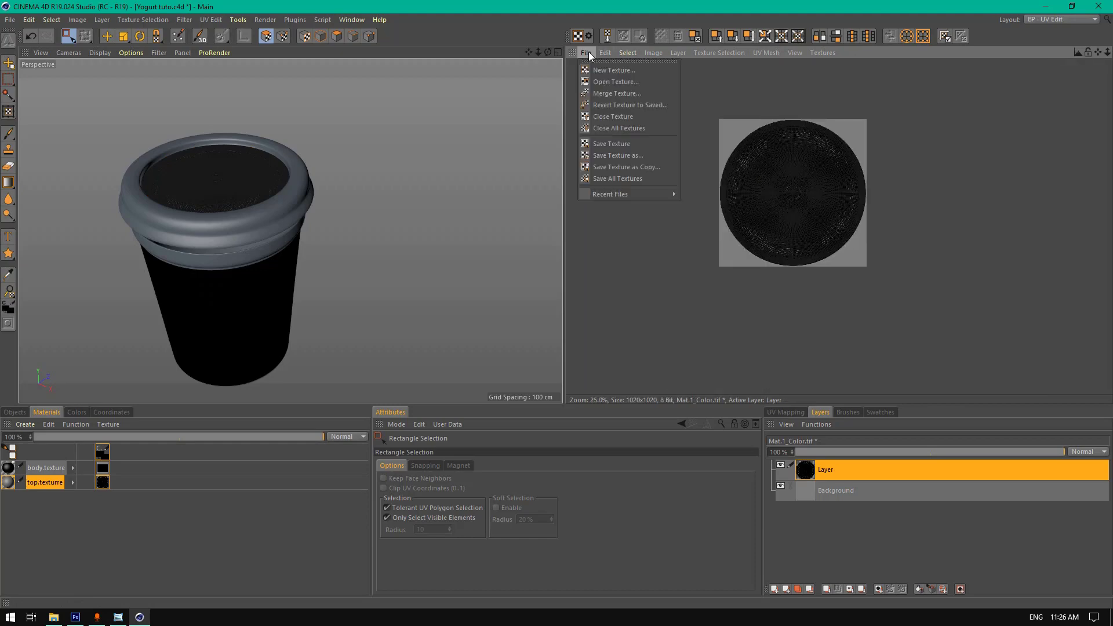
click(610, 156)
click(583, 126)
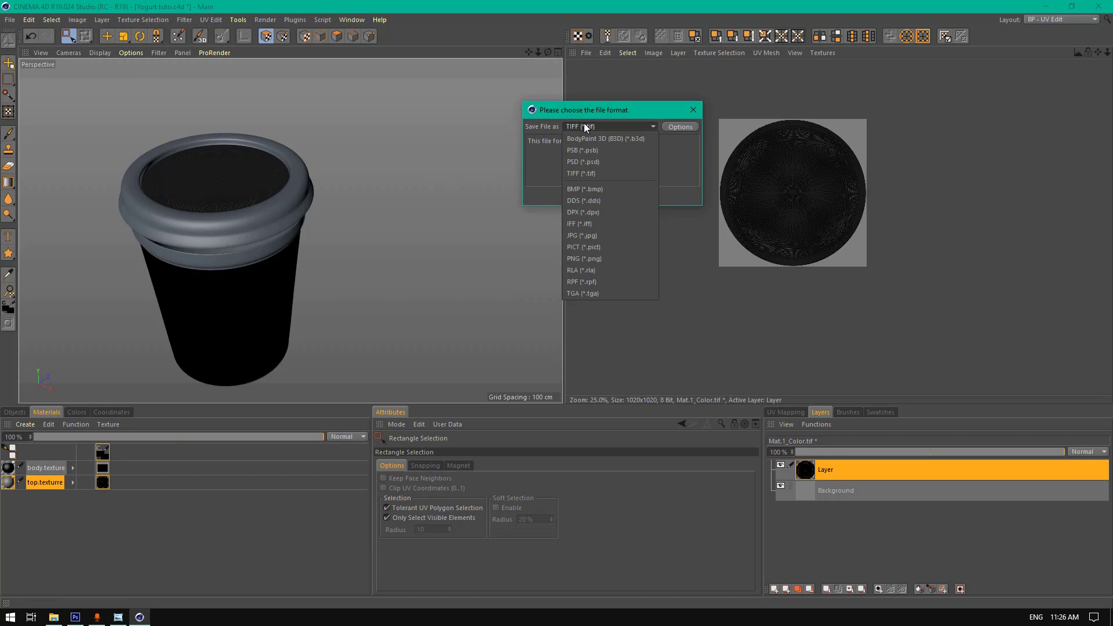
click(582, 166)
click(600, 196)
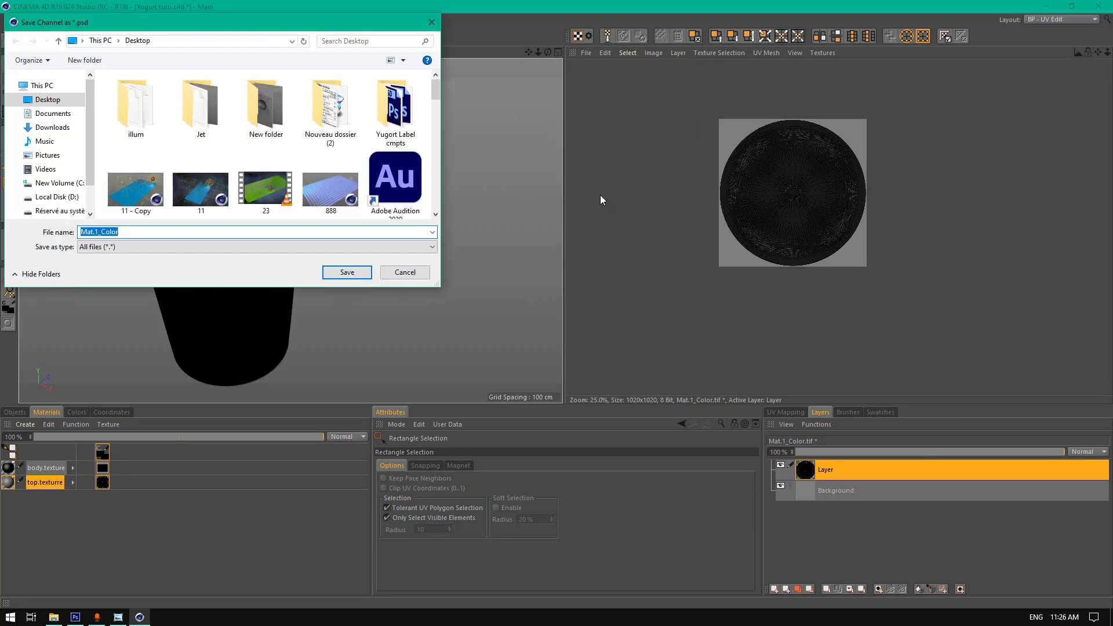
text(top_text)
key(Return)
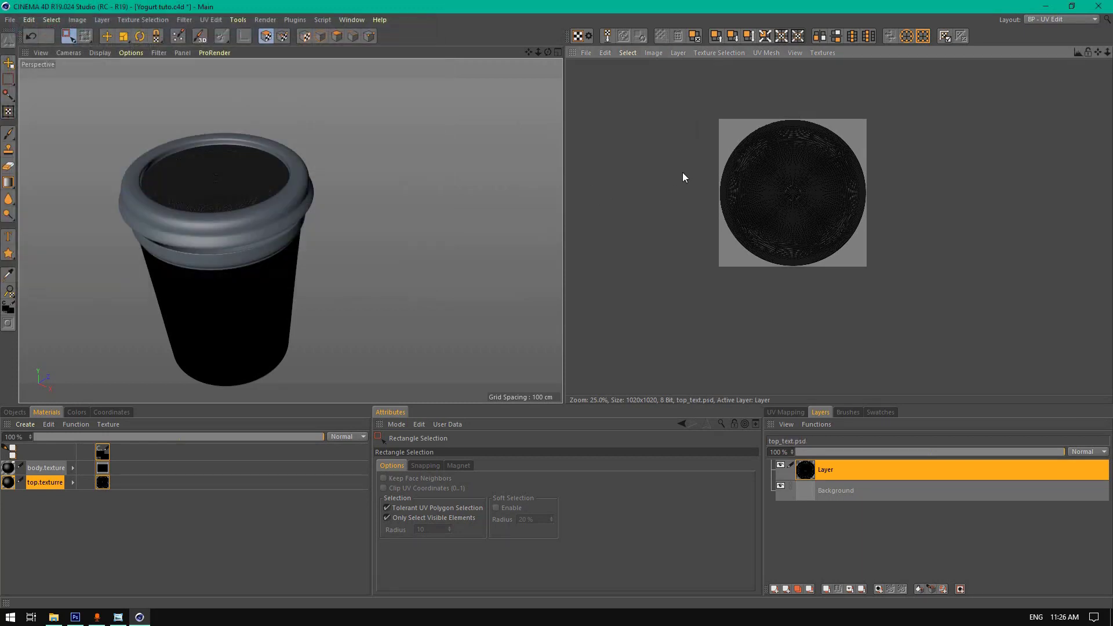
- Change the interface layout to Standard and minimize Cinema 4D to reach the desktop
click(1051, 19)
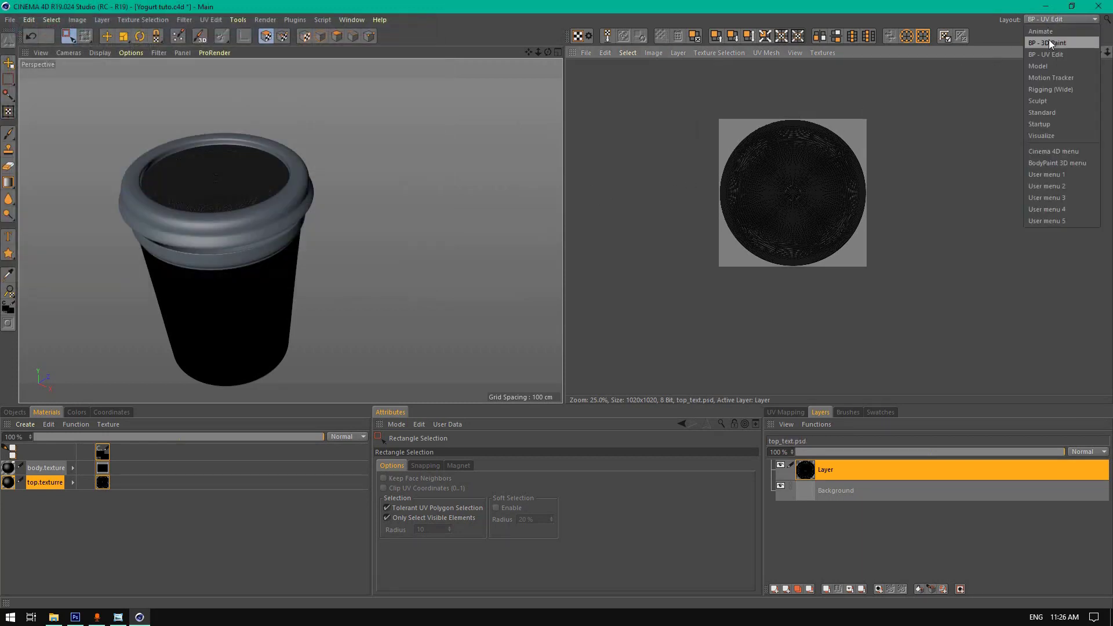
click(1046, 113)
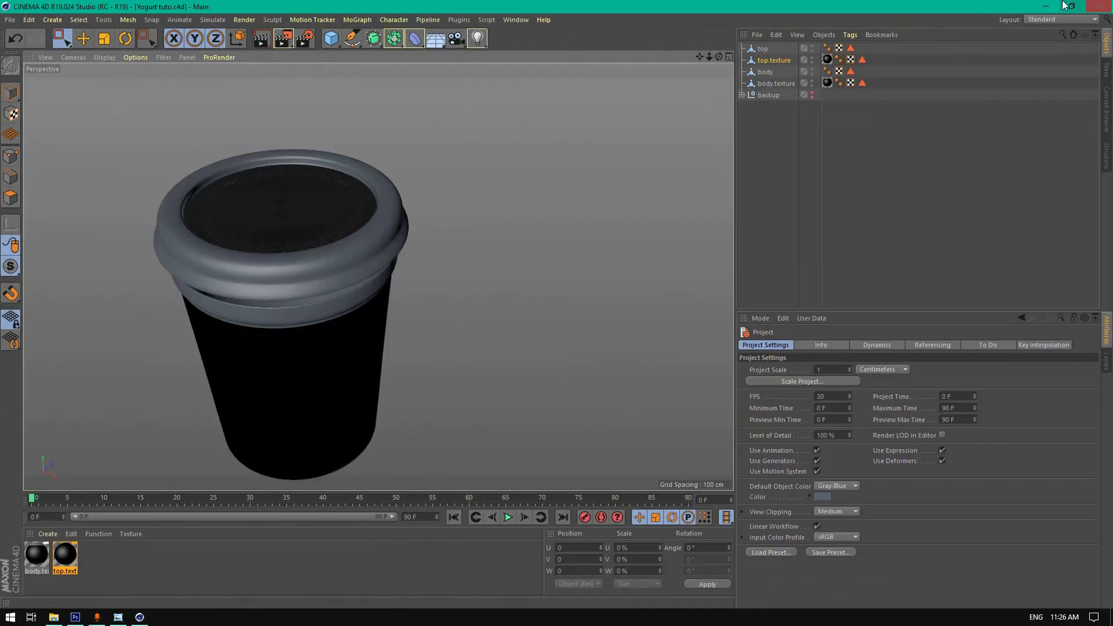
click(1046, 6)
- Place the top_text PSD file beside the body PSD file on the desktop
drag(82, 505, 347, 390)
click(251, 378)
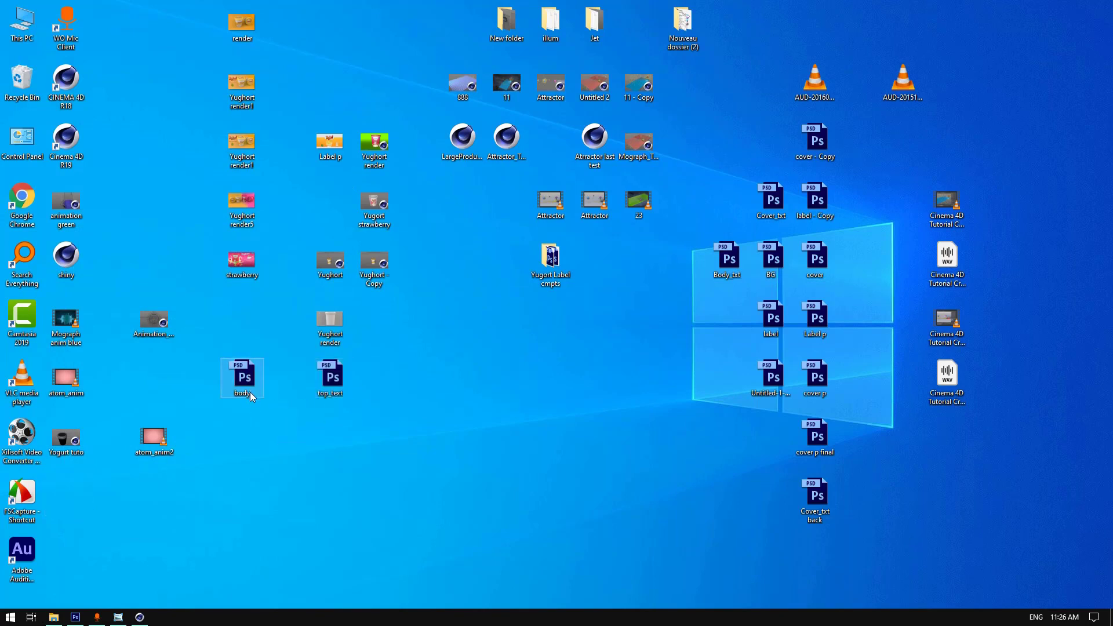
ctrl+click(316, 392)
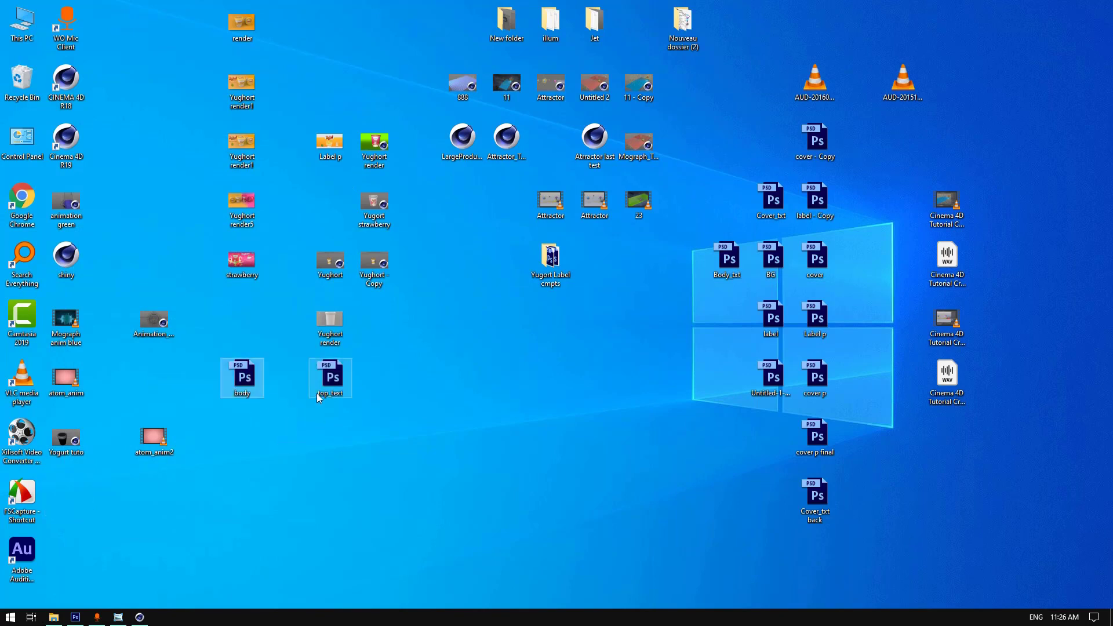
click(317, 393)
click(283, 463)
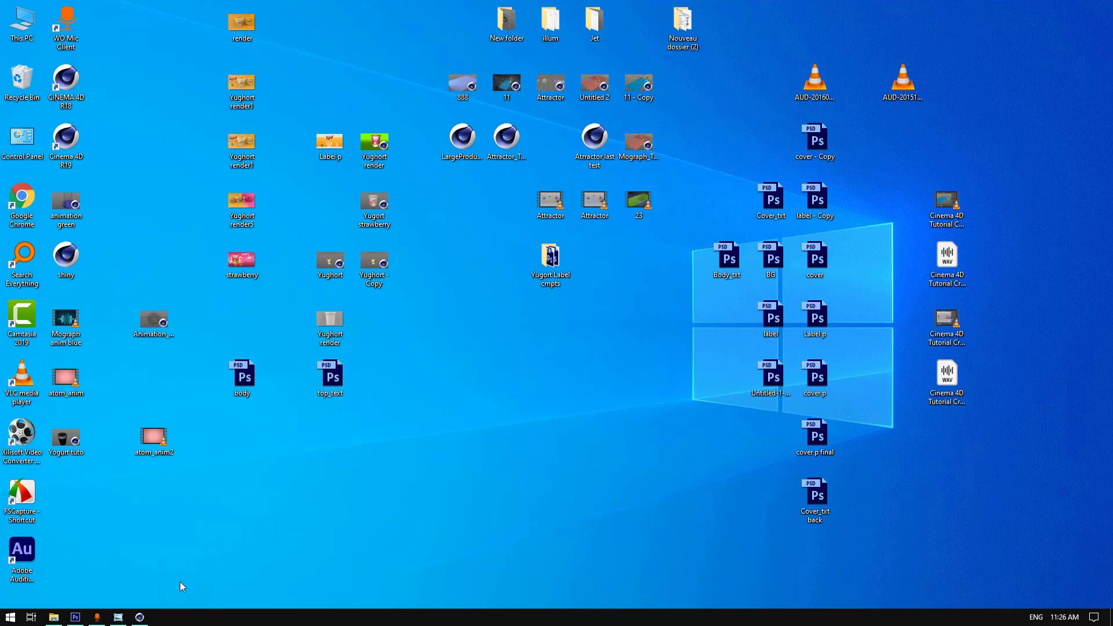
- Open the body PSD file in Photoshop and enlarge the view of its black UV area
drag(255, 374, 335, 342)
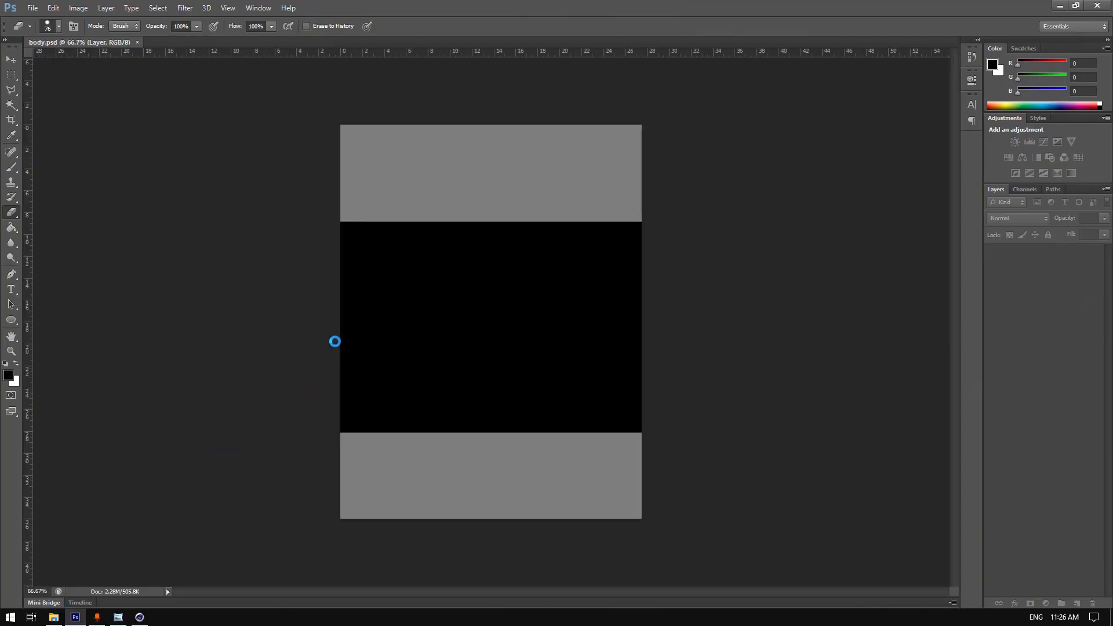
alt+scroll(462, 287, up, 3)
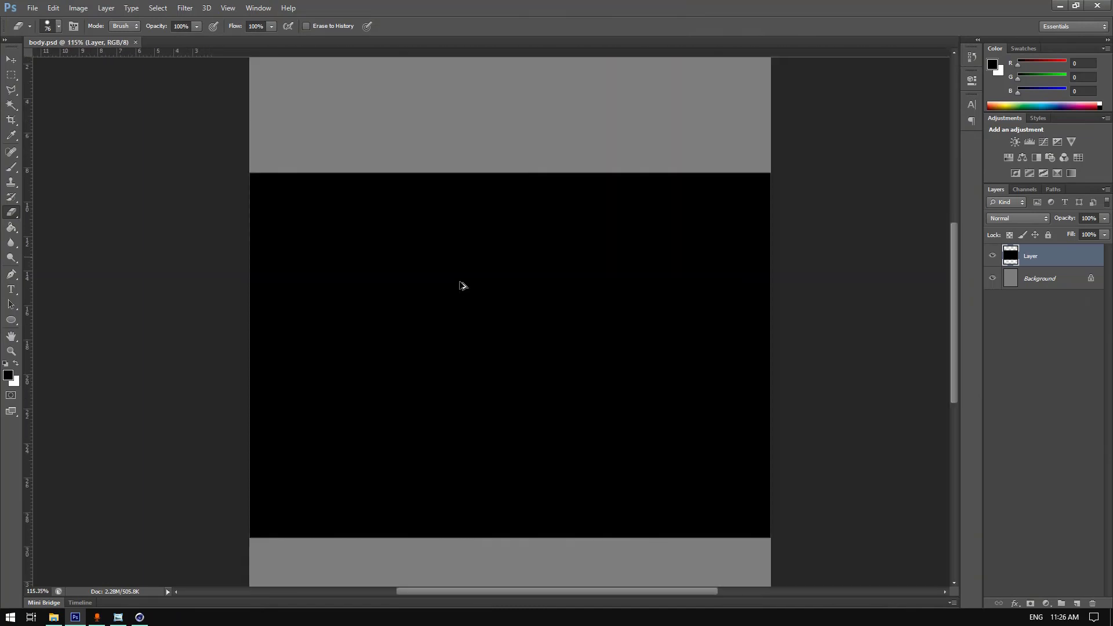
alt+scroll(463, 288, down, 1)
alt+scroll(462, 288, up, 1)
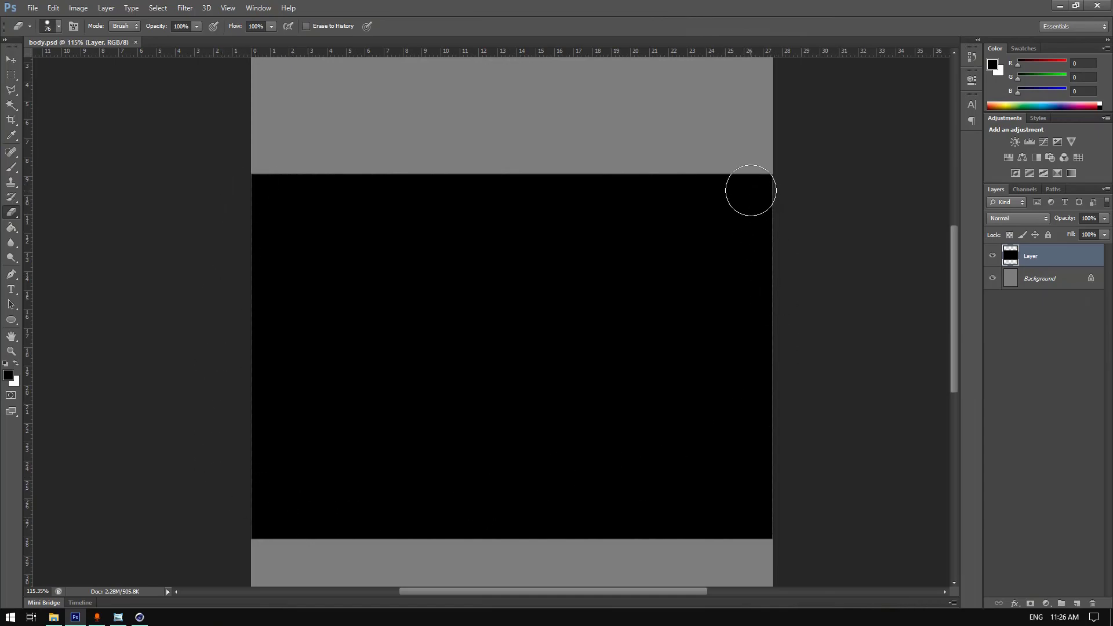
- Examine the edges of the black UV area and the component images in the Yugort Label cmpts folder
alt+scroll(712, 219, up, 8)
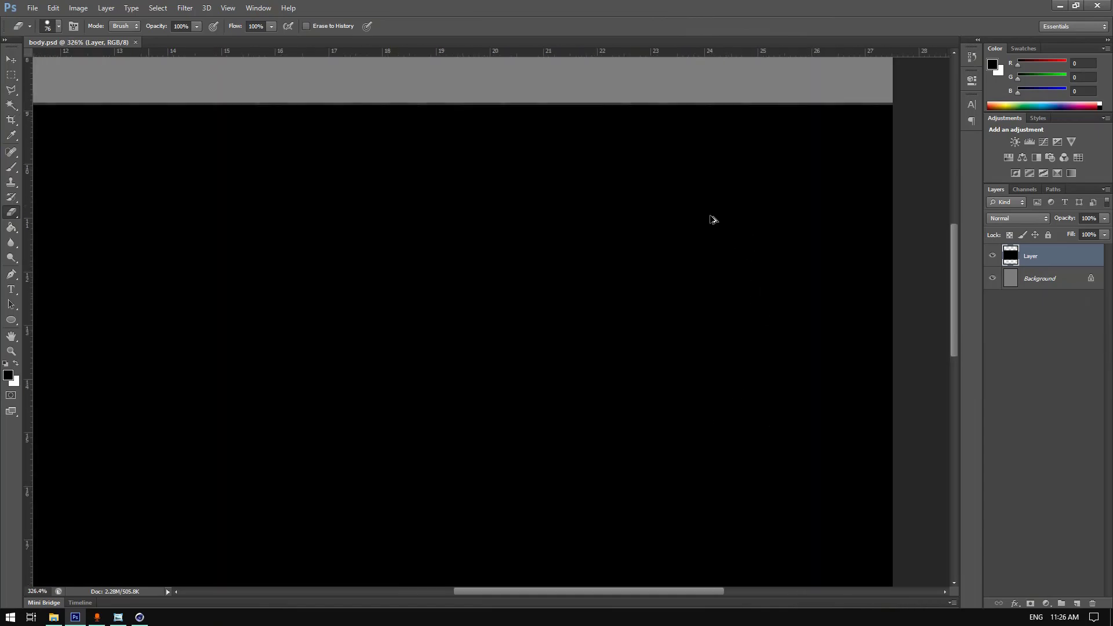
alt+scroll(712, 220, down, 4)
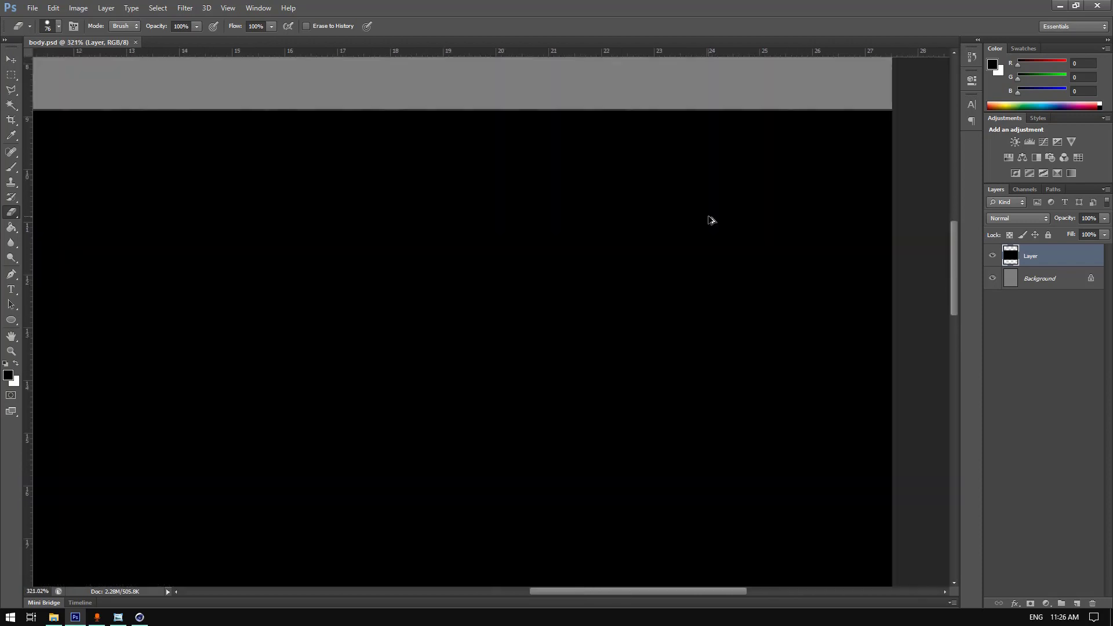
alt+scroll(712, 219, down, 4)
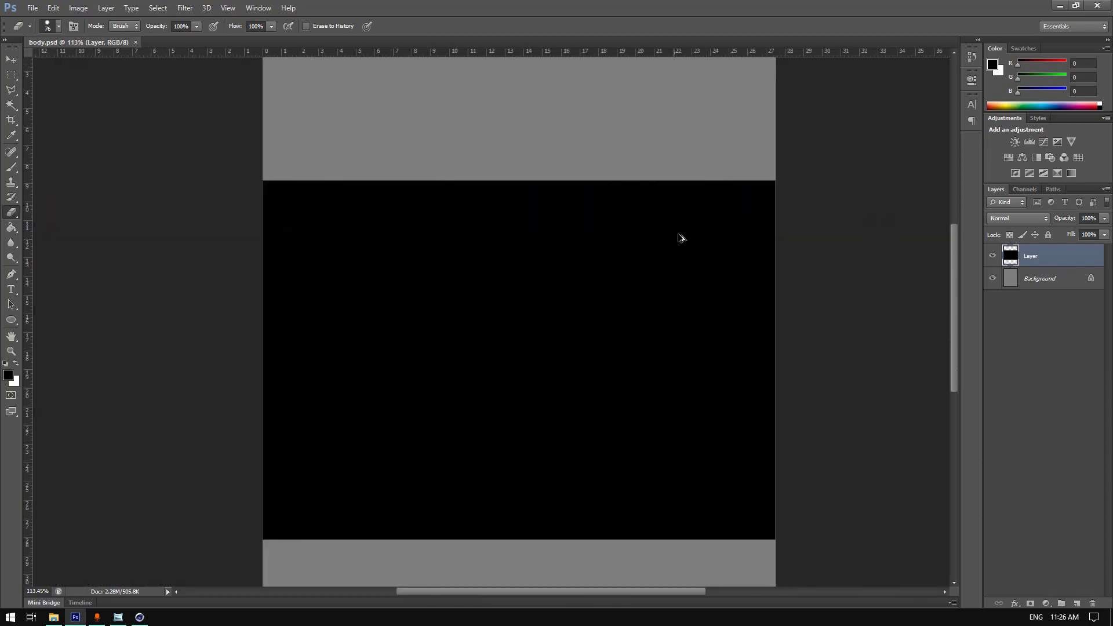
scroll(597, 382, down, 1)
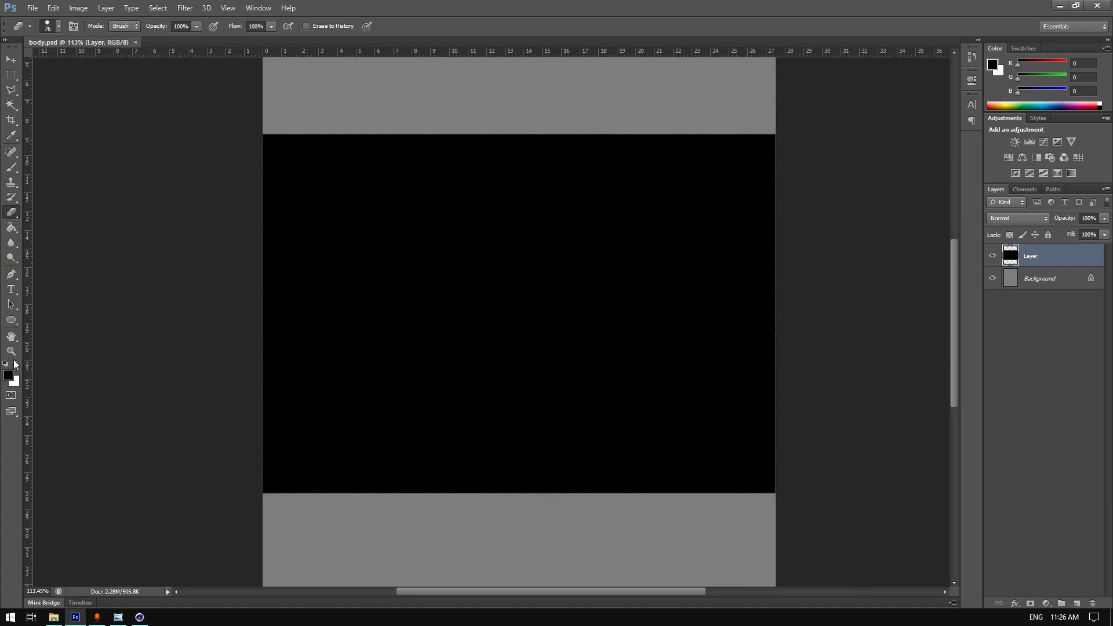
click(53, 617)
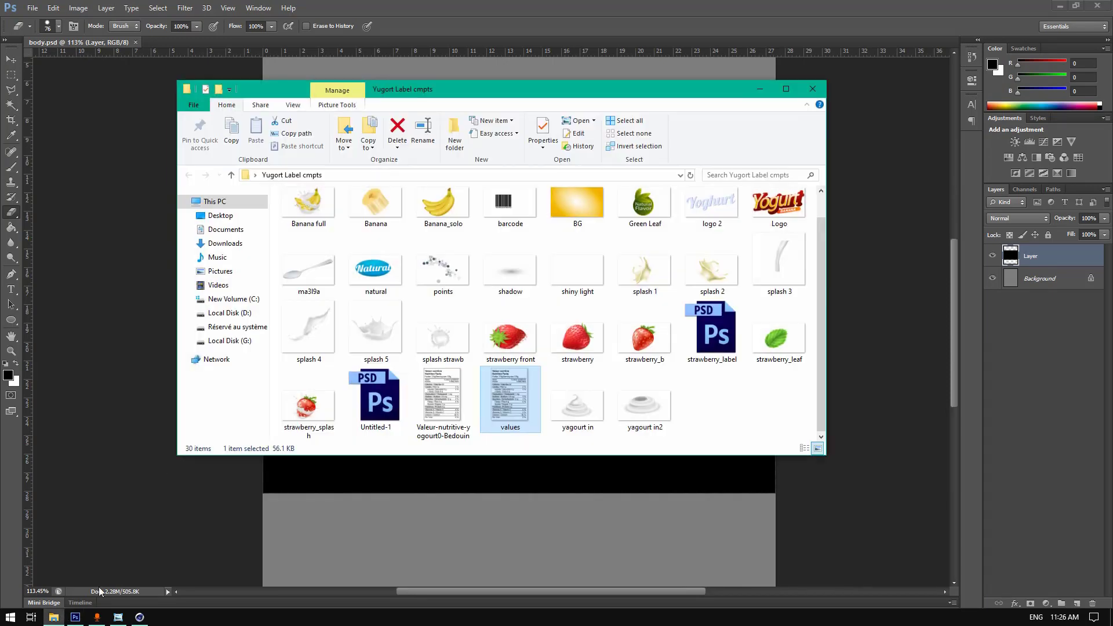
mouse_move(765, 422)
mouse_down()
mouse_move(279, 191)
mouse_move(157, 20)
mouse_move(663, 510)
mouse_move(284, 240)
mouse_move(611, 340)
mouse_move(748, 416)
mouse_up()
click(761, 90)
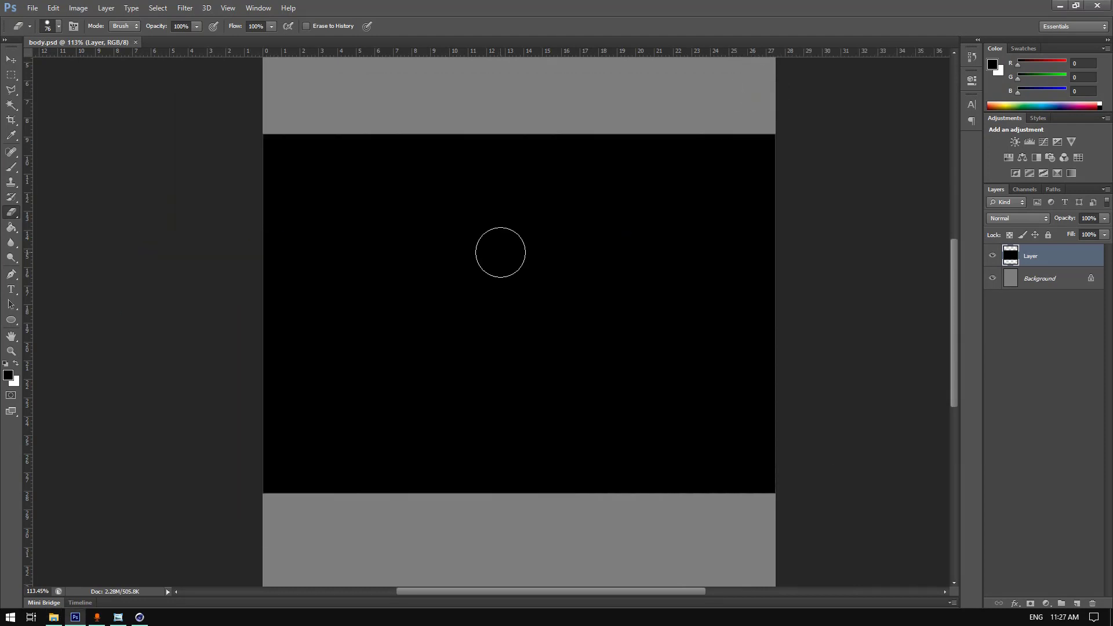
- Draw a black rectangle shape of about 1005 × 581 px covering the whole black UV area and overlapping its edges
click(11, 320)
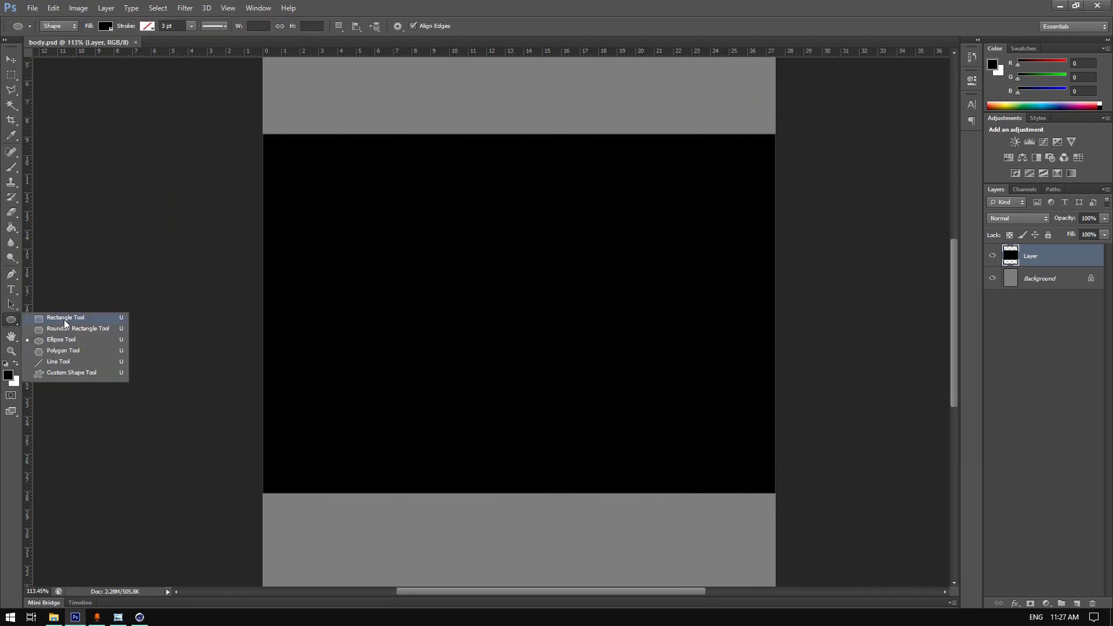
click(64, 319)
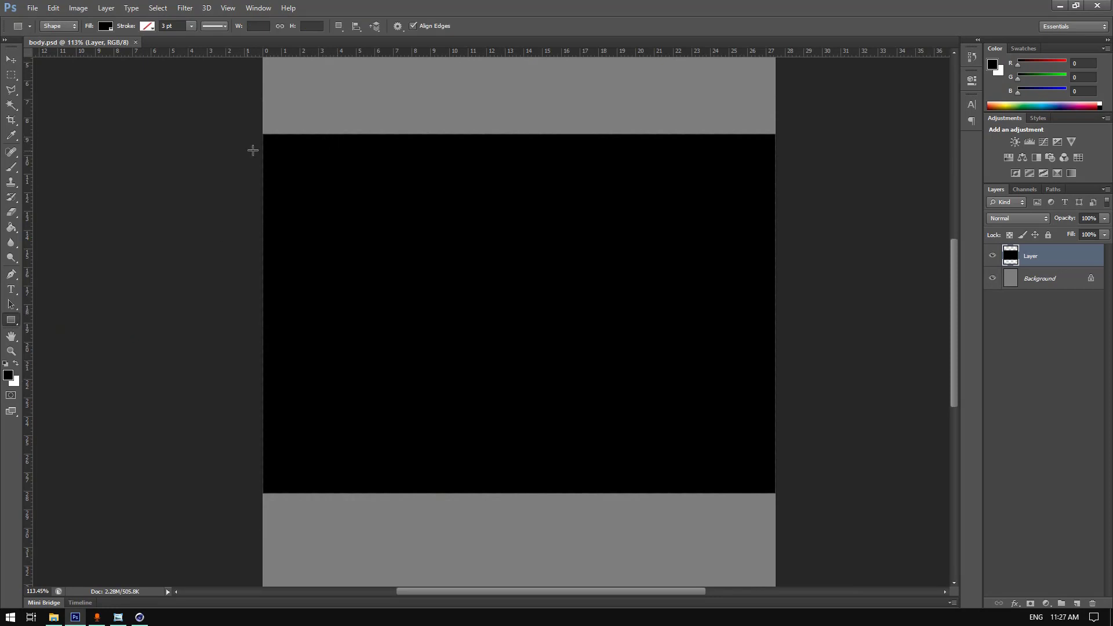
drag(201, 124, 861, 505)
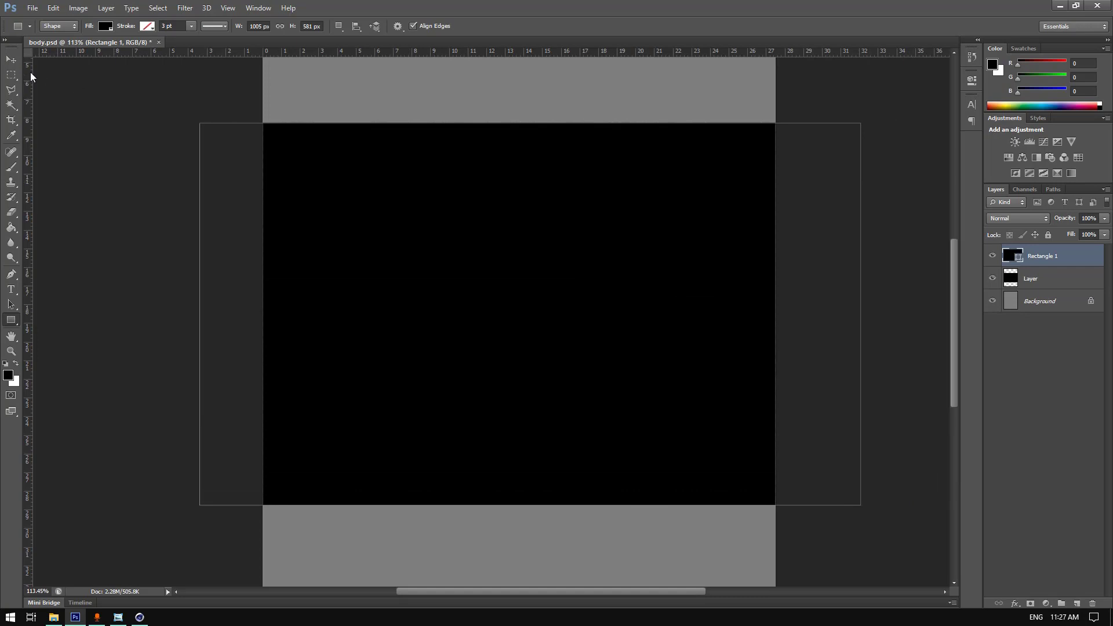
- Transform the rectangle's path so its two sides line up with the canvas edges
click(11, 74)
right_click(672, 283)
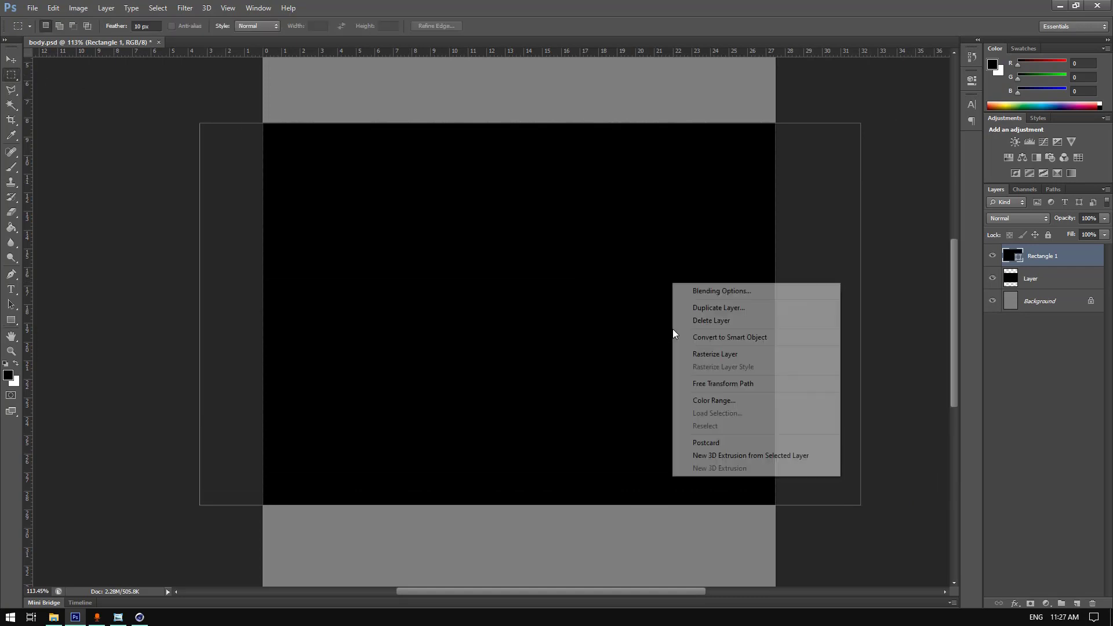
click(723, 384)
drag(531, 124, 534, 124)
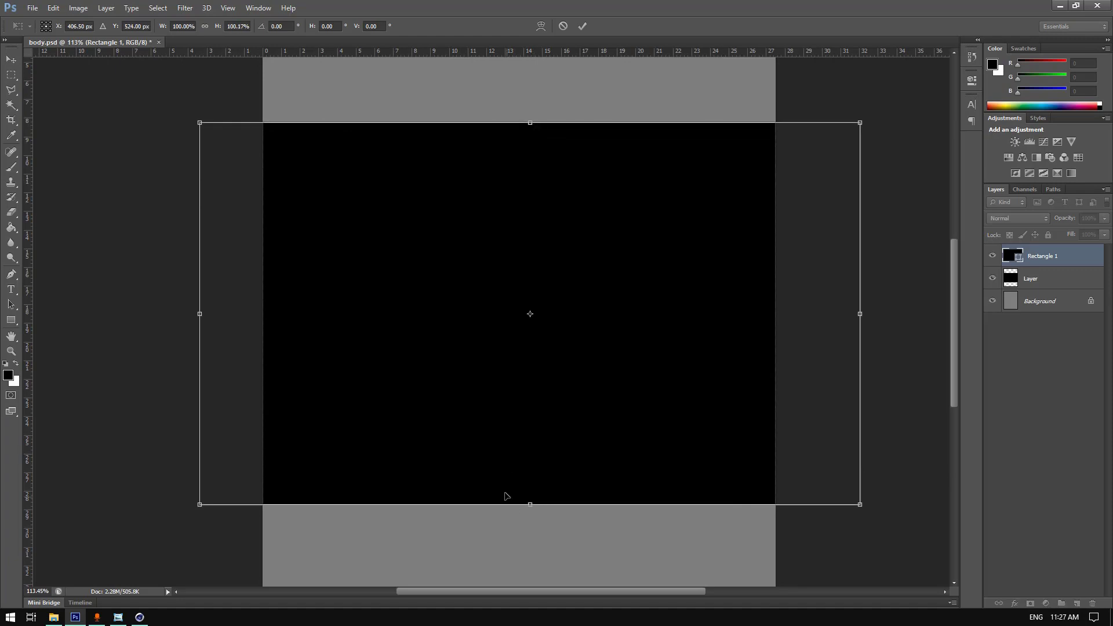
drag(530, 502, 533, 505)
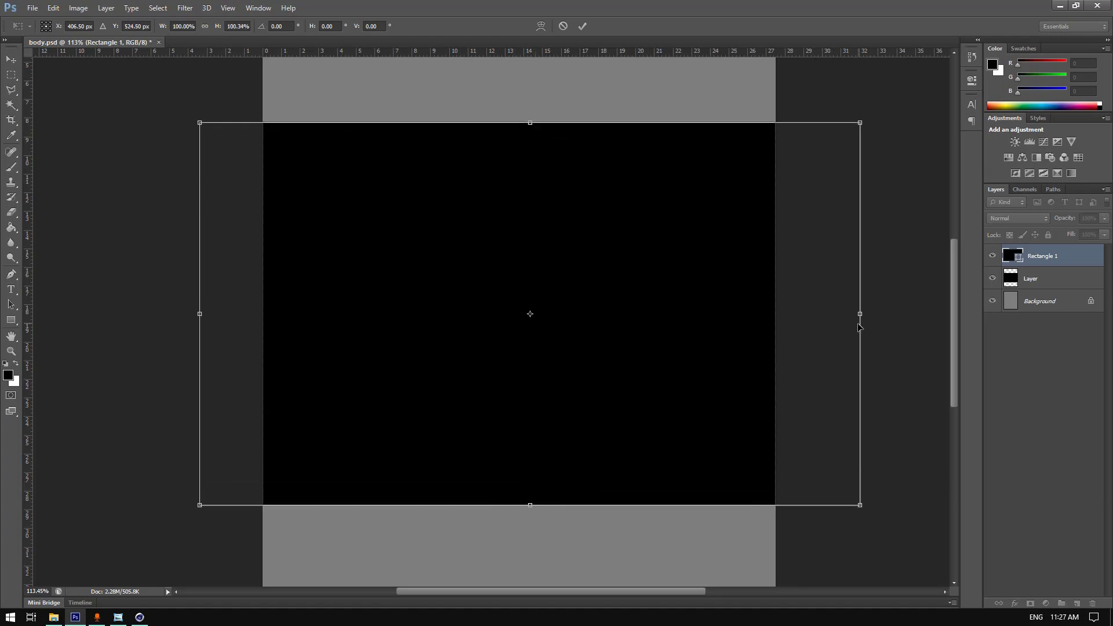
drag(860, 326, 777, 318)
drag(198, 314, 263, 314)
click(583, 26)
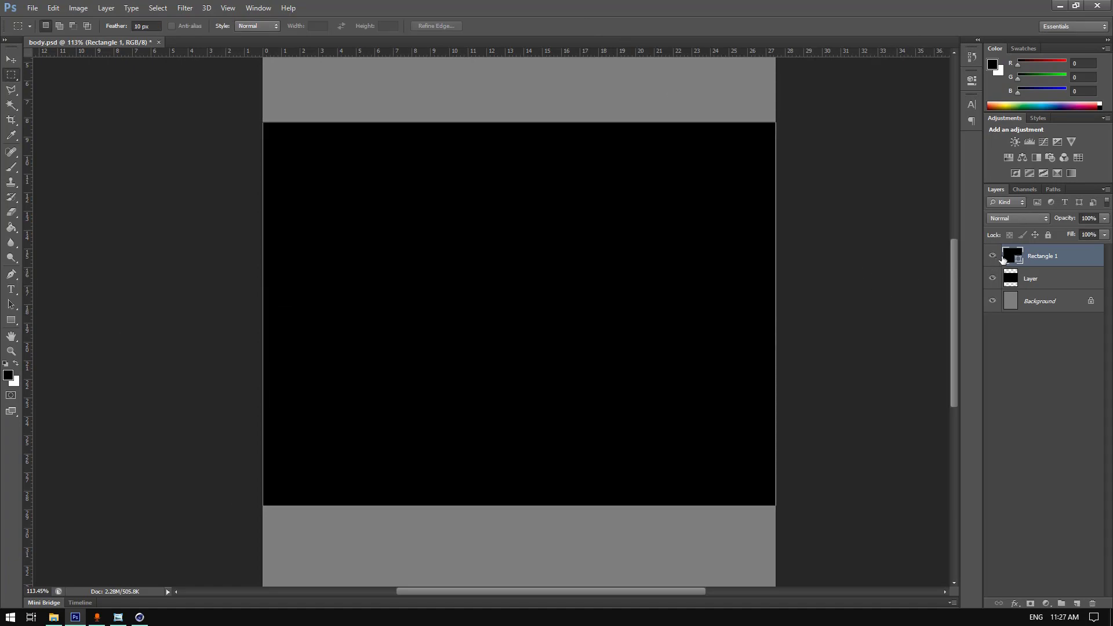
- Add a linear Gradient Overlay to the rectangle layer and set the gradient's black stop to magenta c6246c
double_click(1073, 256)
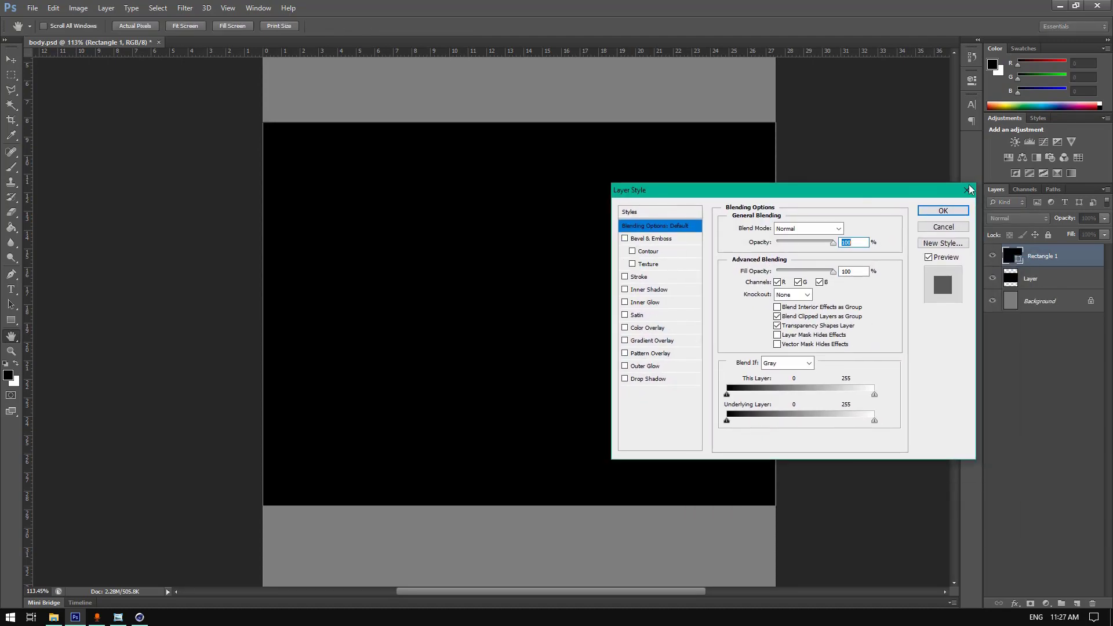
key(Escape)
right_click(1077, 256)
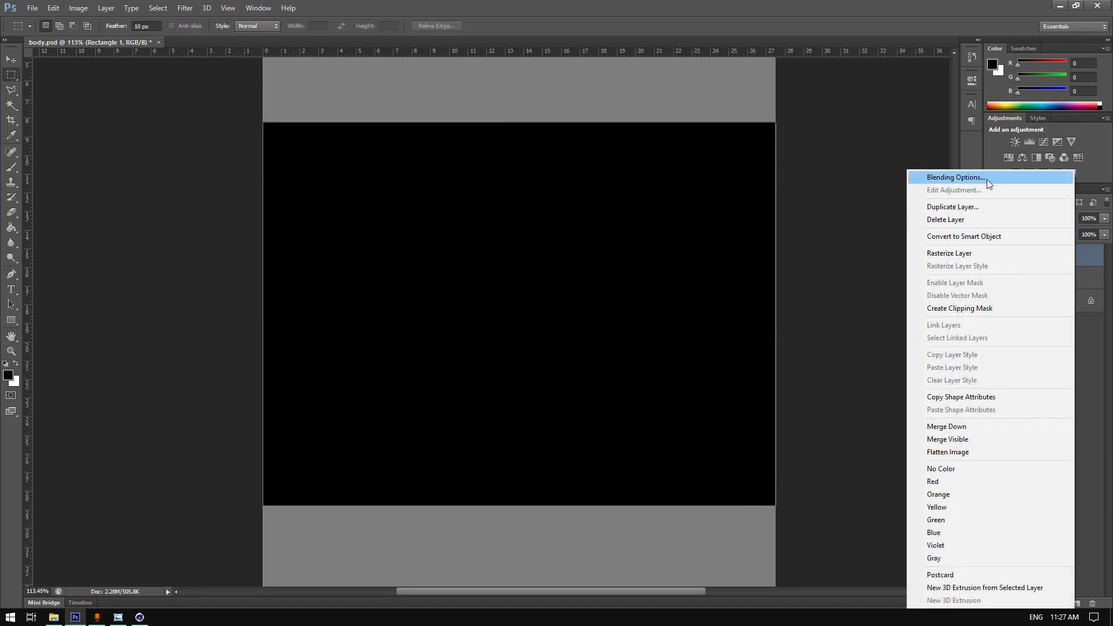
click(995, 177)
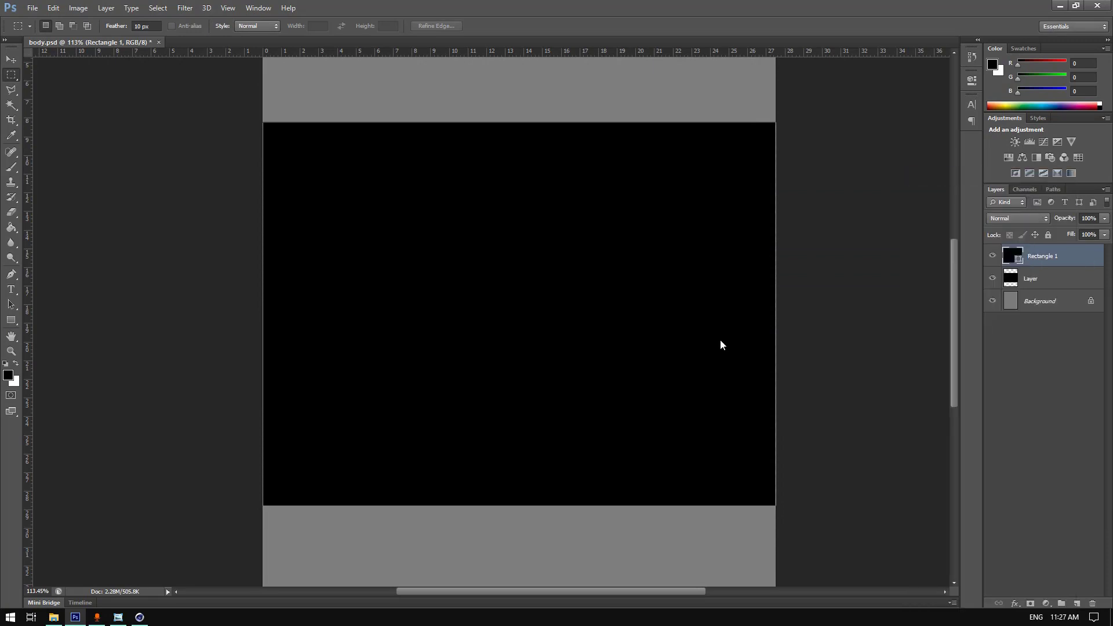
click(650, 341)
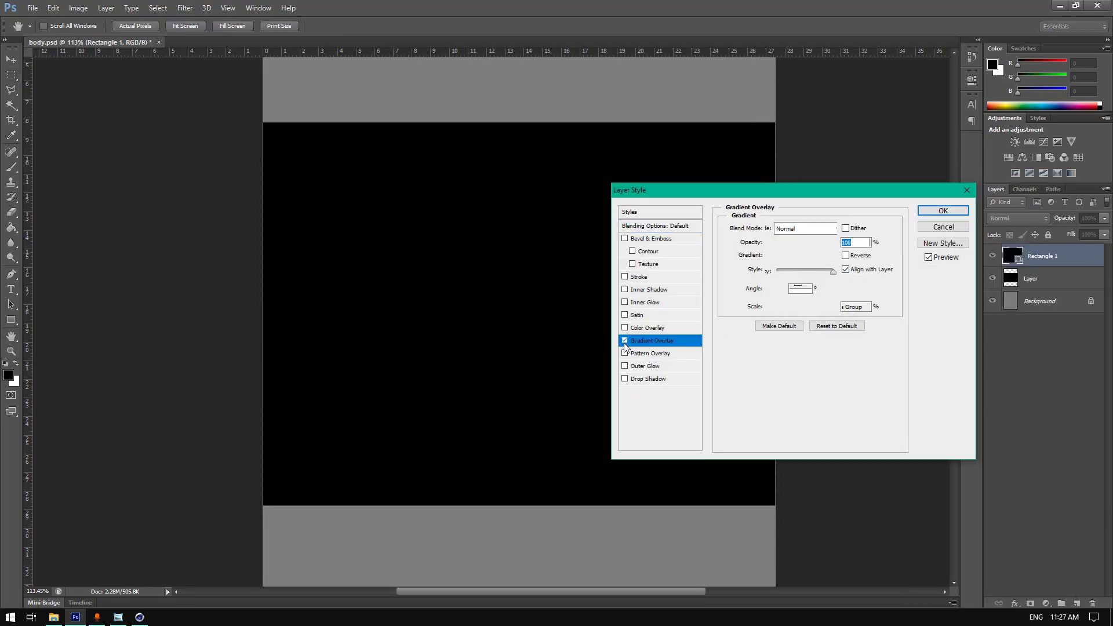
click(800, 256)
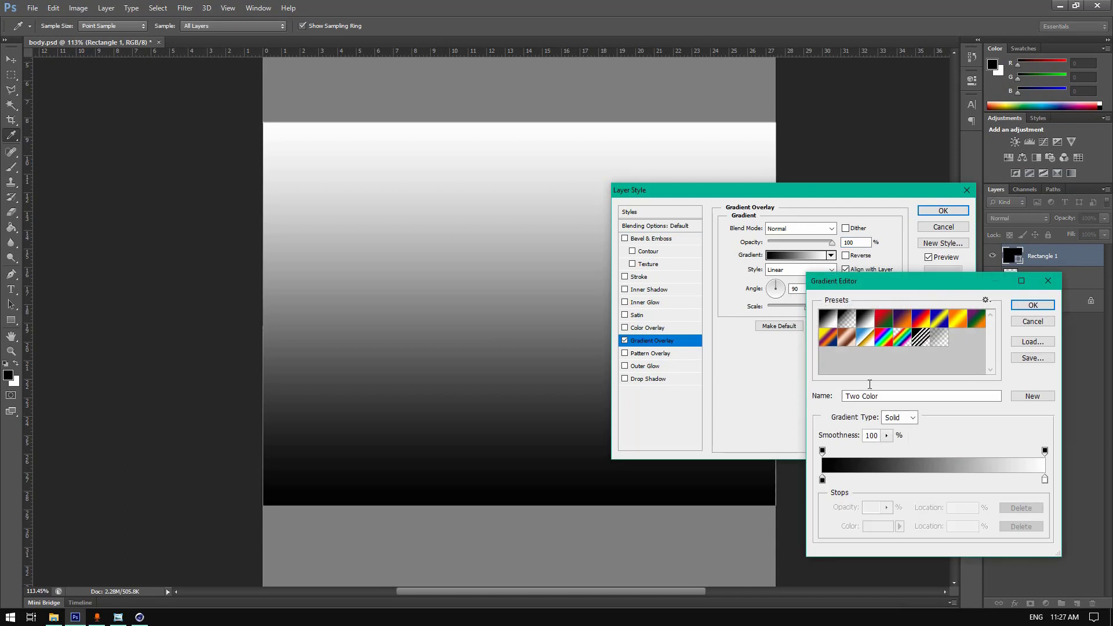
double_click(822, 479)
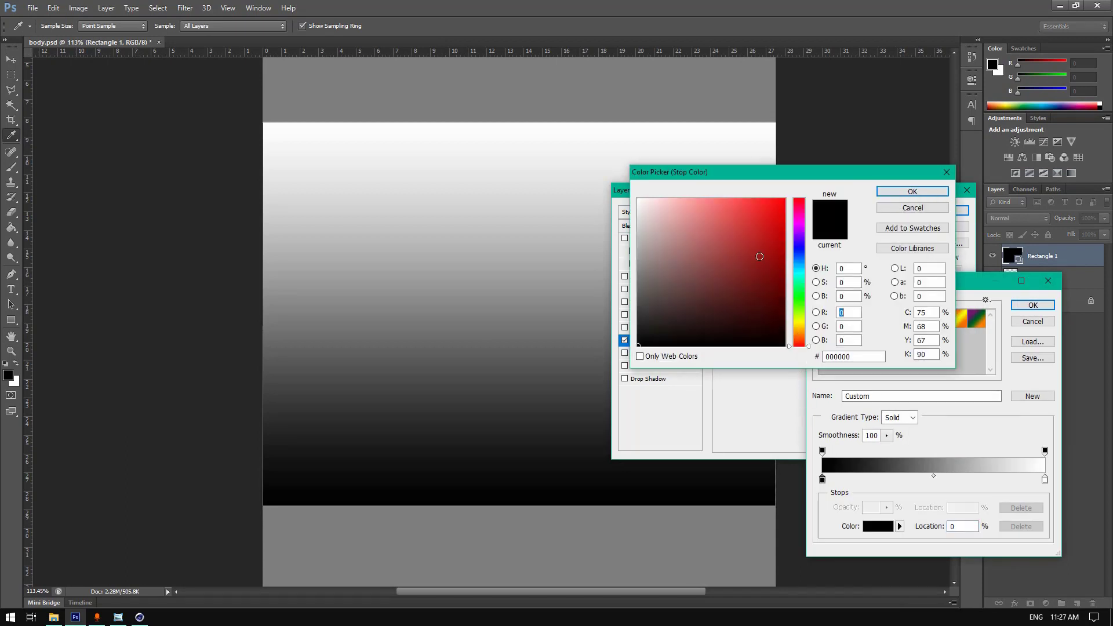
drag(802, 225, 759, 231)
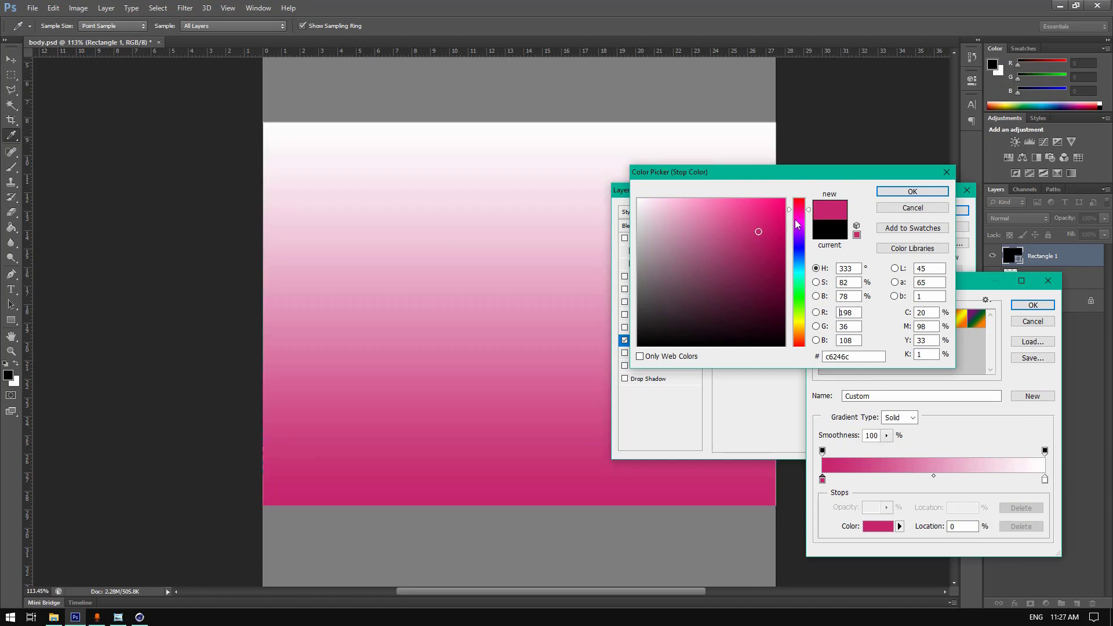
click(903, 191)
- Change the gradient's white end stop to light pink ff6195
double_click(1045, 480)
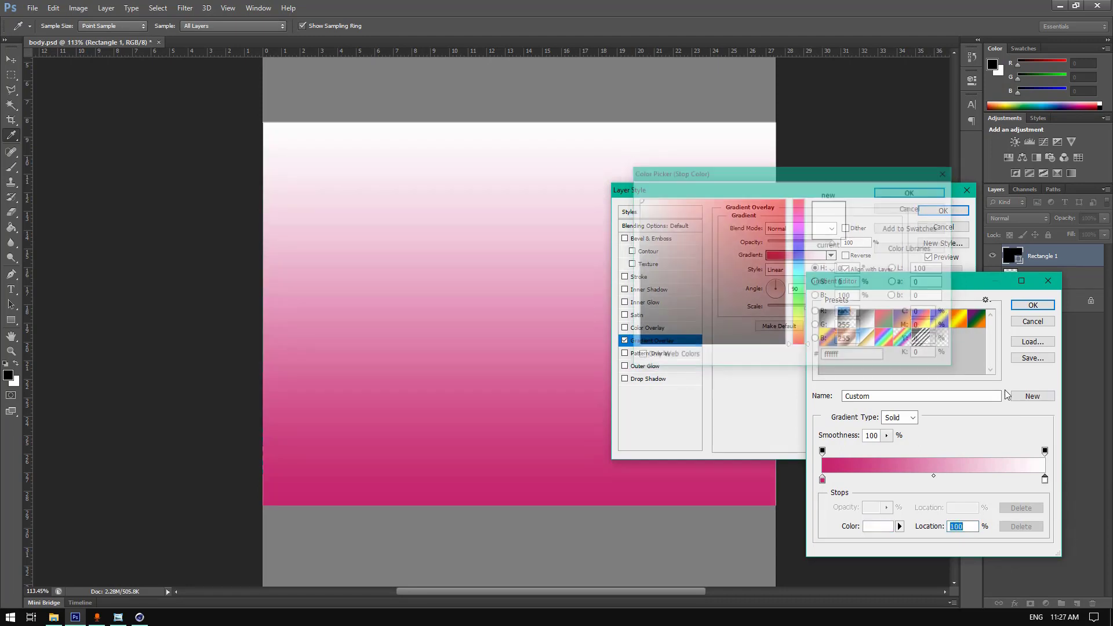
click(801, 211)
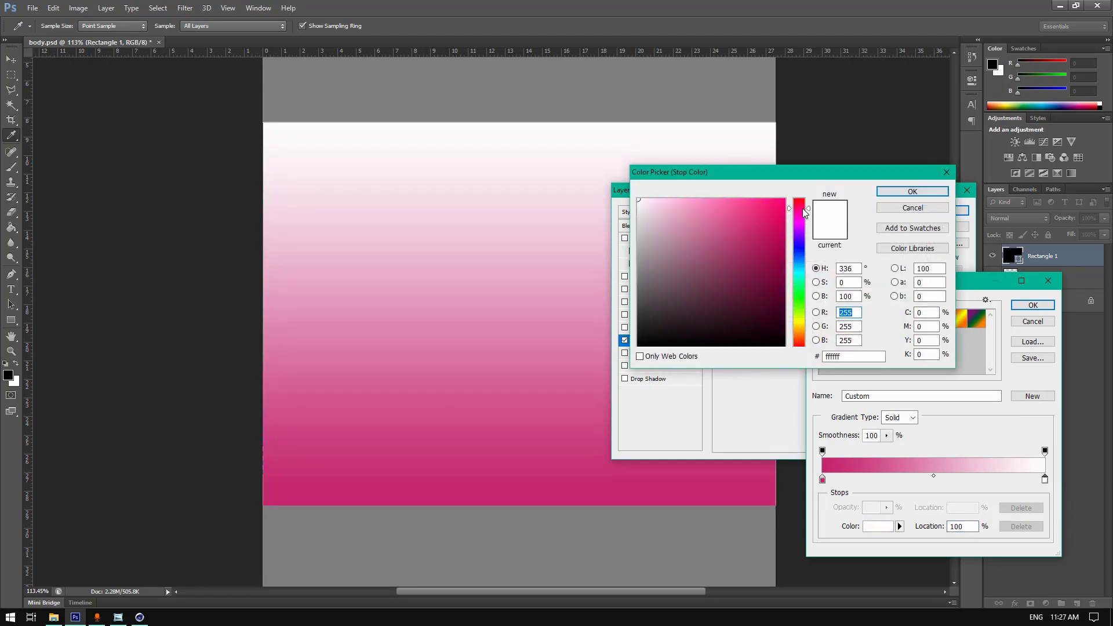
click(803, 207)
drag(762, 200, 729, 199)
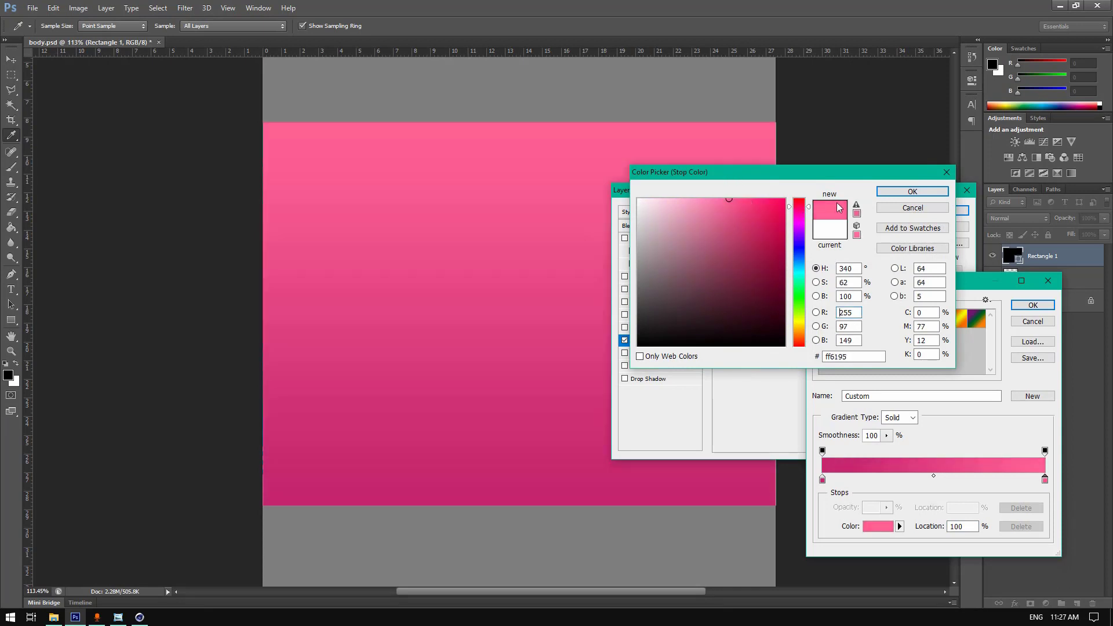
click(899, 194)
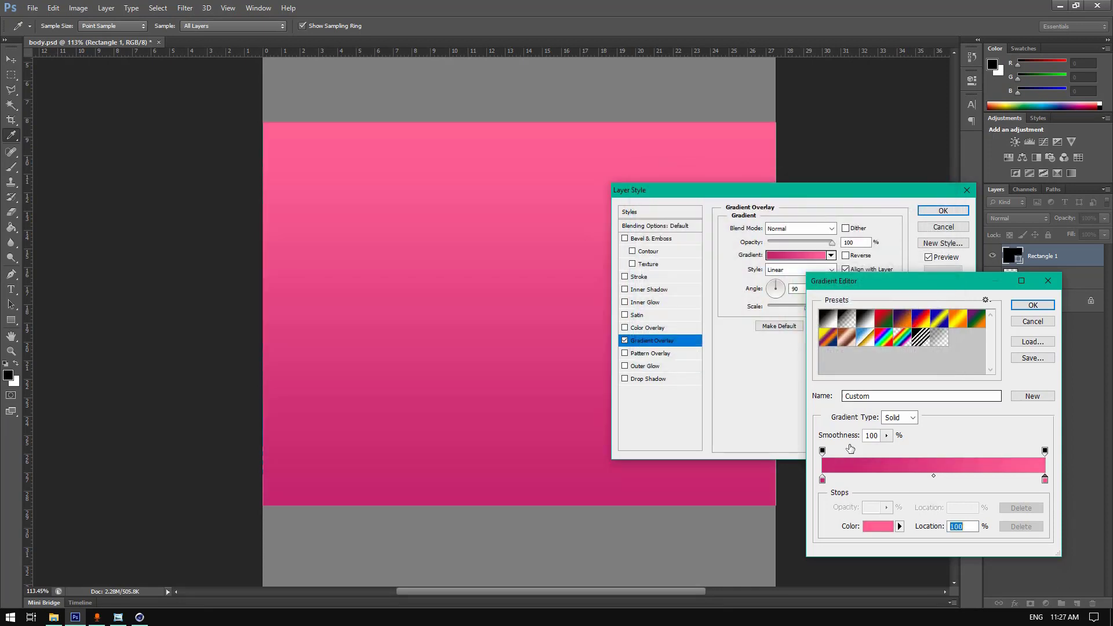
- Shift the gradient's dark stop at location 0% to a crimson red and apply the Gradient Overlay
click(822, 480)
double_click(823, 480)
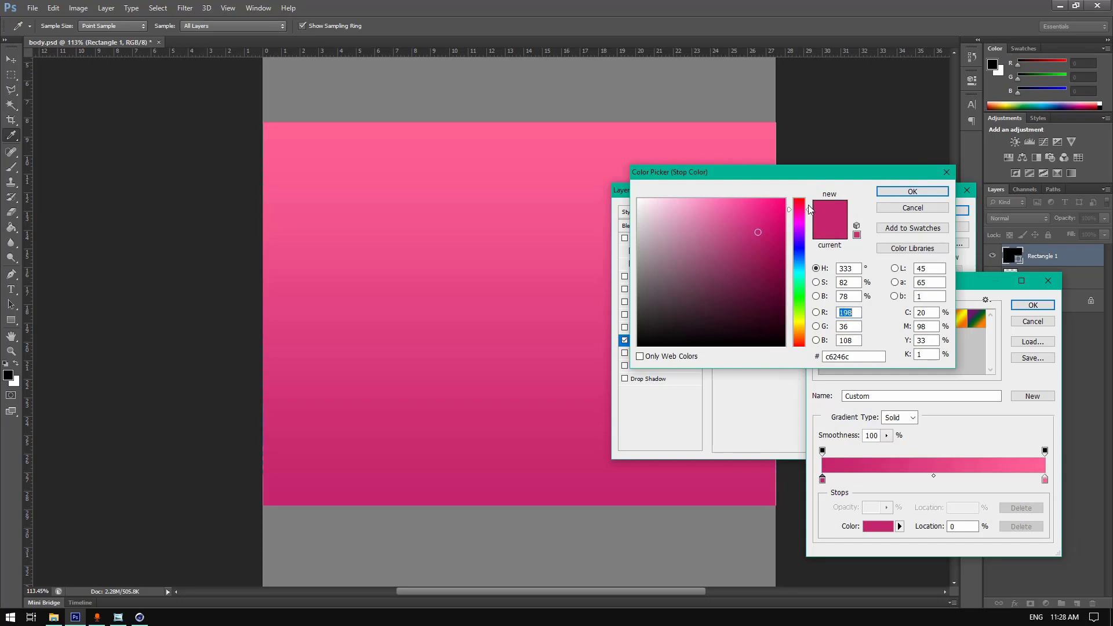
drag(811, 204, 810, 205)
drag(757, 236, 766, 235)
click(920, 193)
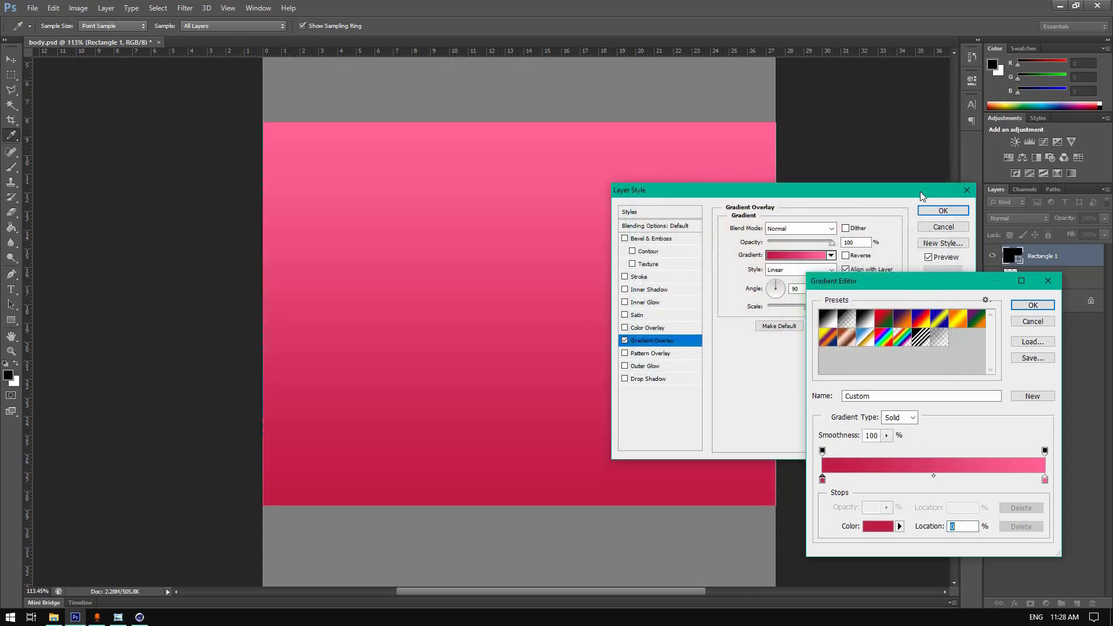
click(1032, 305)
click(944, 211)
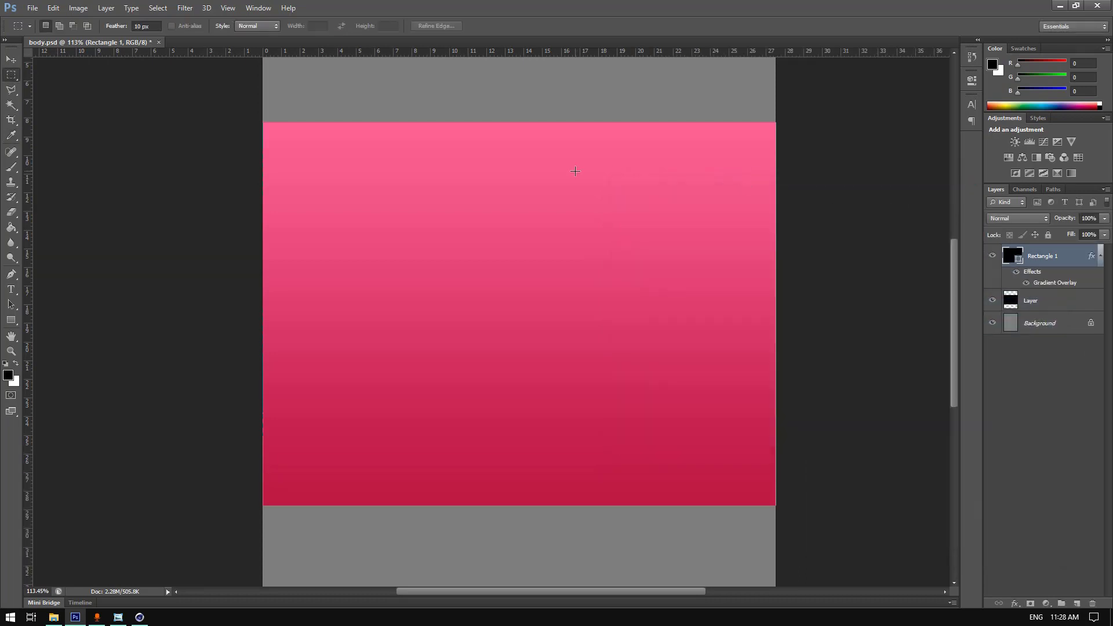
- Transform the gradient rectangle to 101.15% width and 94.00% height, matching the black UV area's upper and lower edges
right_click(667, 237)
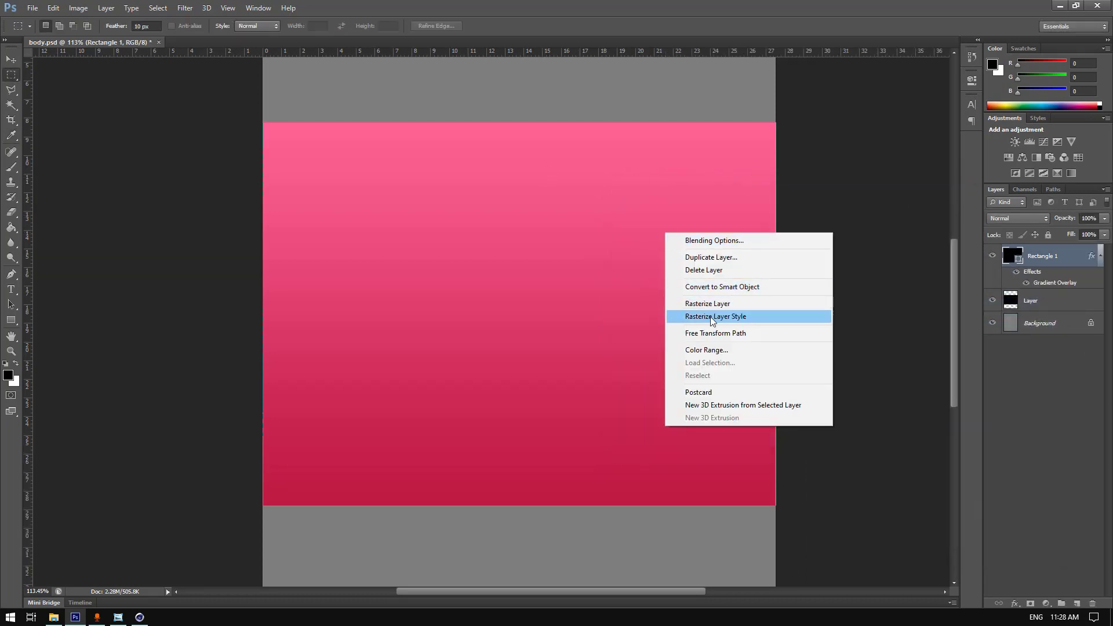
click(715, 336)
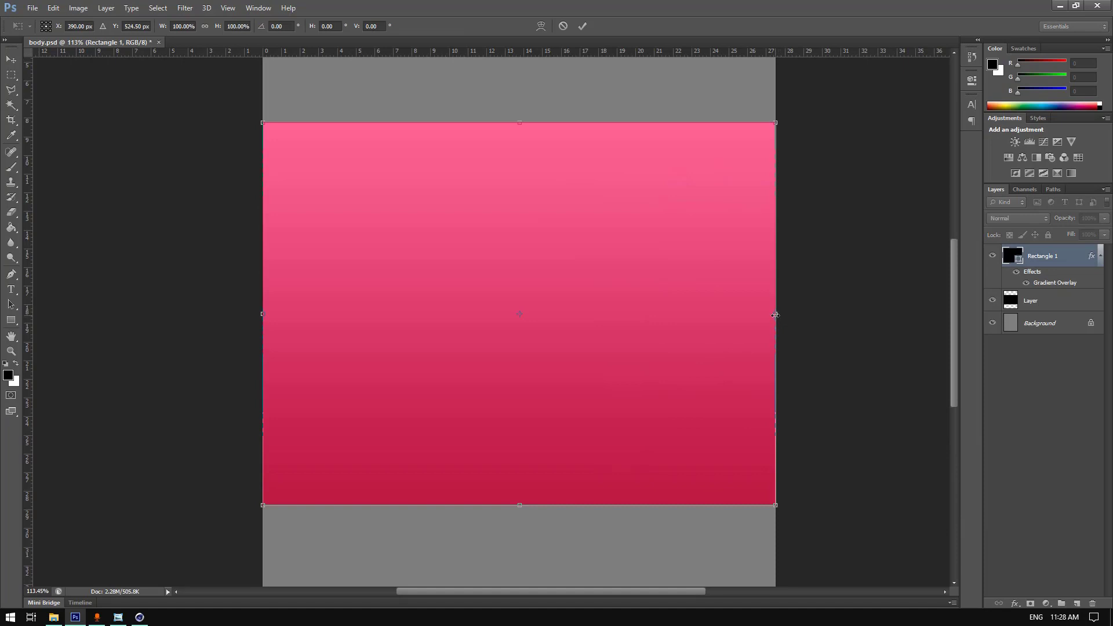
drag(775, 315, 781, 315)
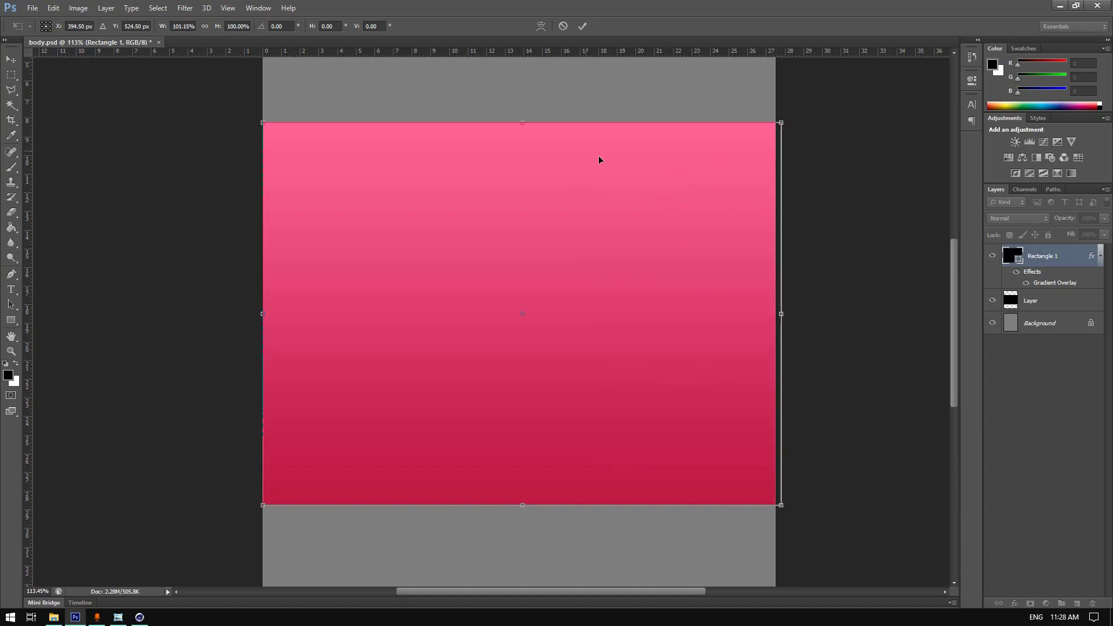
mouse_move(526, 122)
mouse_down()
mouse_move(521, 162)
mouse_move(523, 116)
mouse_move(523, 151)
mouse_move(522, 136)
mouse_up()
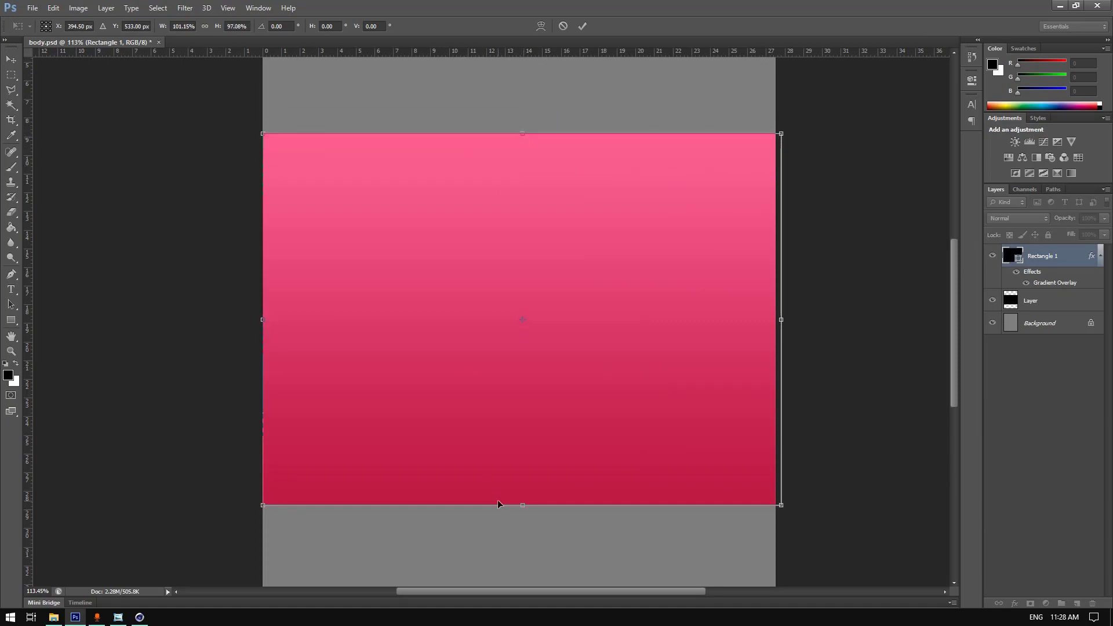
mouse_move(522, 505)
mouse_down()
mouse_move(522, 471)
mouse_move(522, 494)
mouse_up()
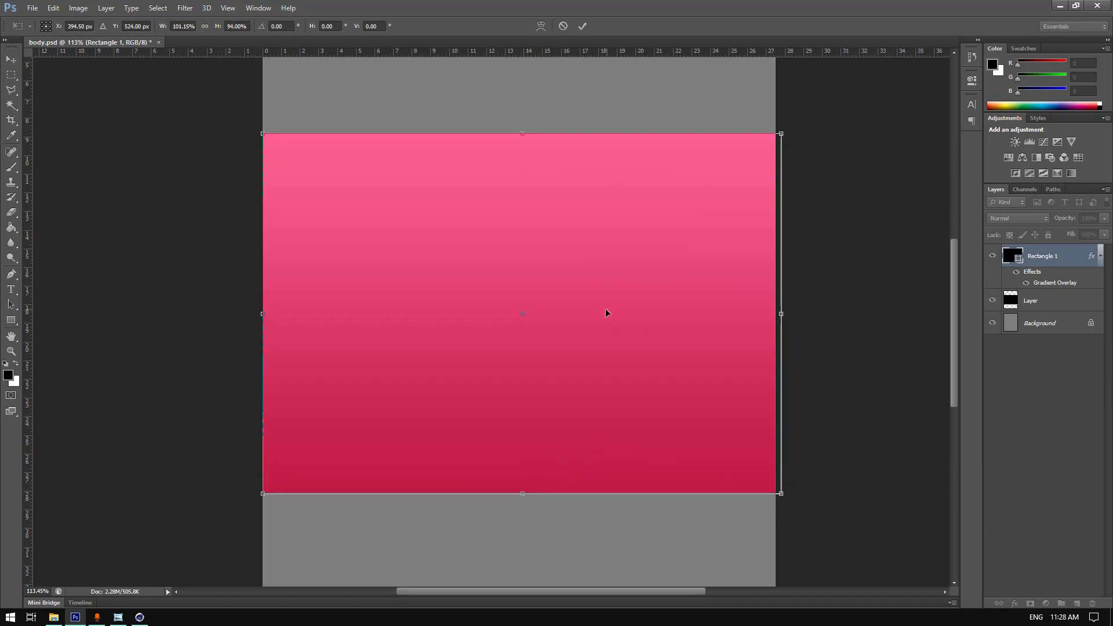
click(582, 26)
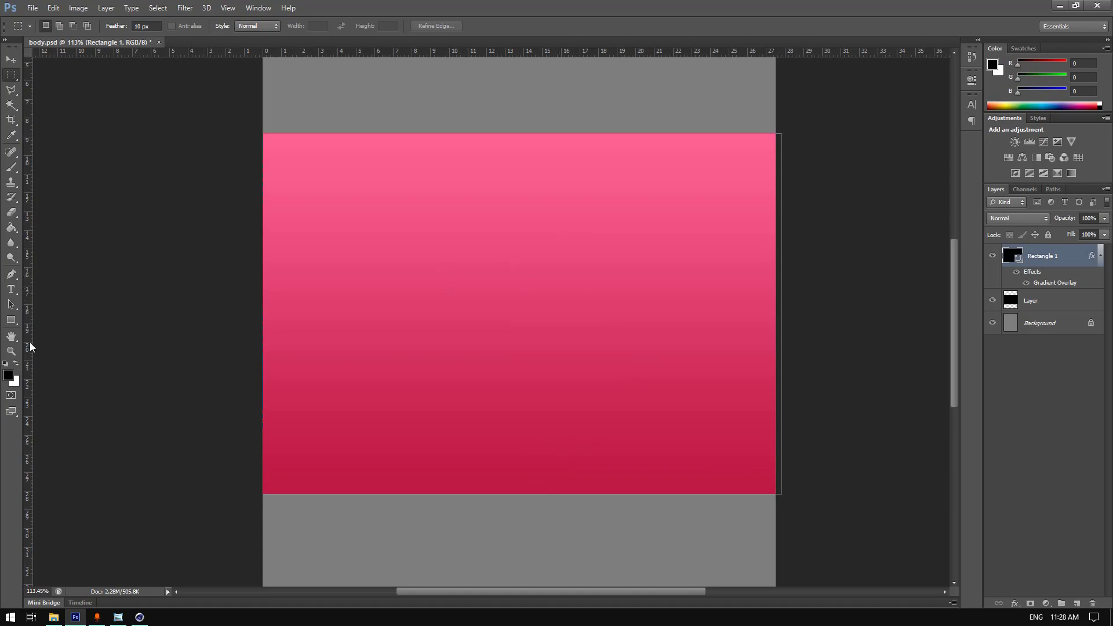
- Draw a black ellipse shape about 176 by 90 px overlapping the upper edge of the pink gradient
click(11, 320)
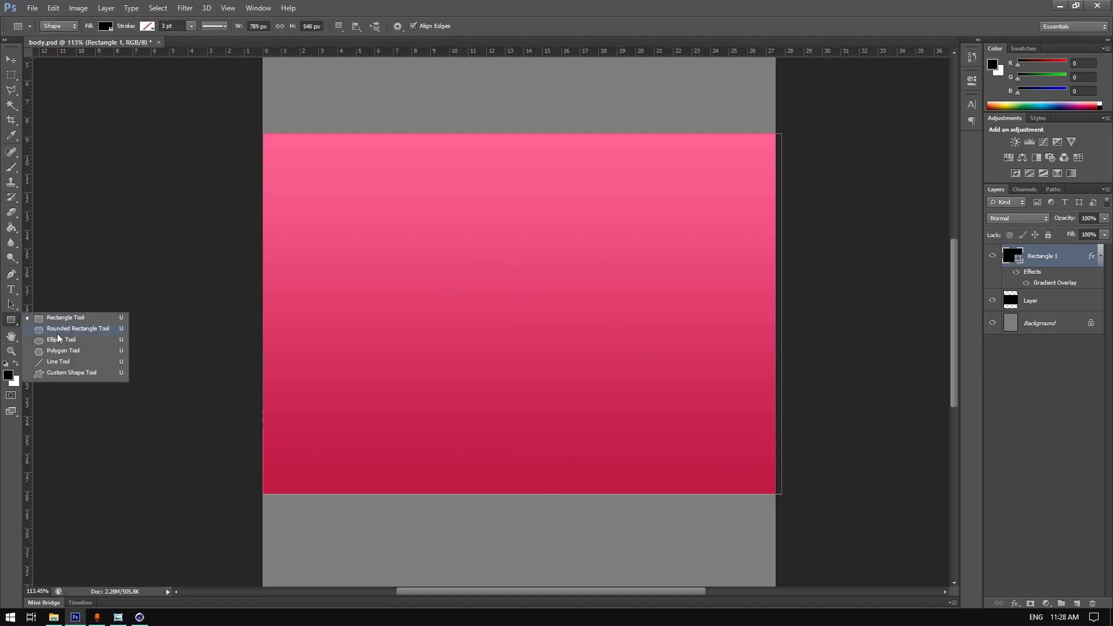
click(60, 340)
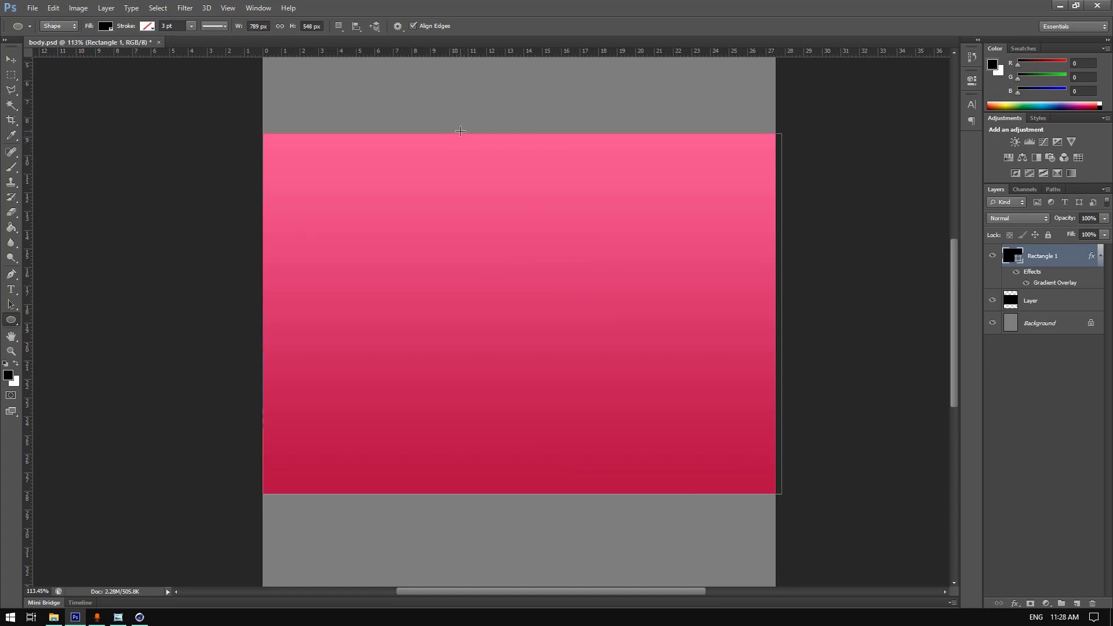
drag(450, 129, 564, 187)
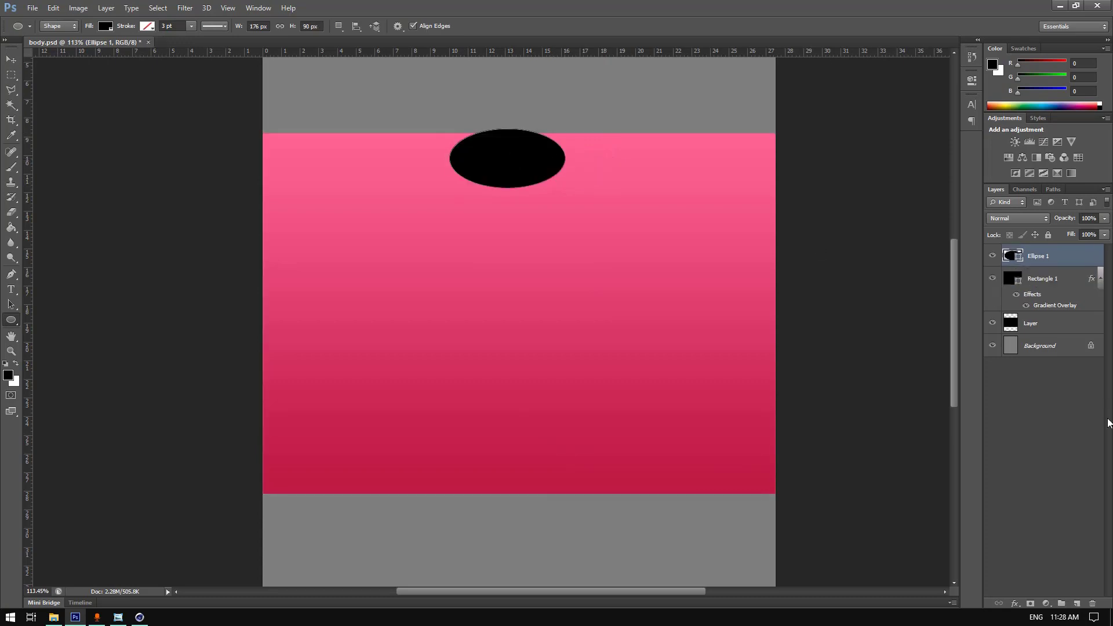
- Transform the ellipse to center it horizontally at X 390 px, raised slightly to Y 275 px over the gradient's upper edge
click(11, 75)
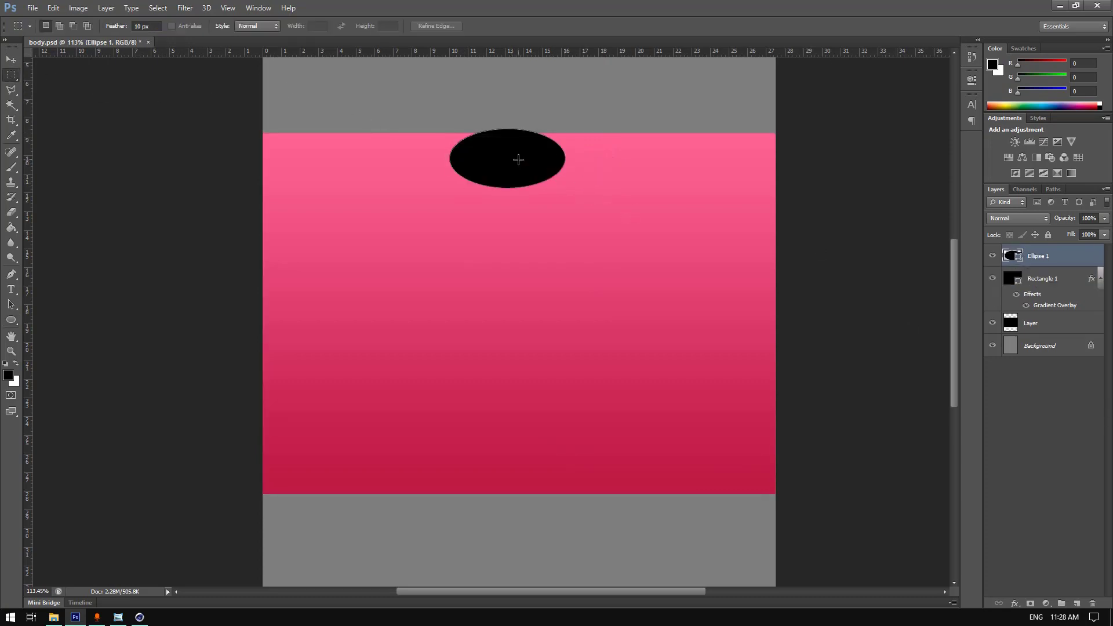
right_click(551, 157)
click(560, 249)
drag(533, 162, 544, 148)
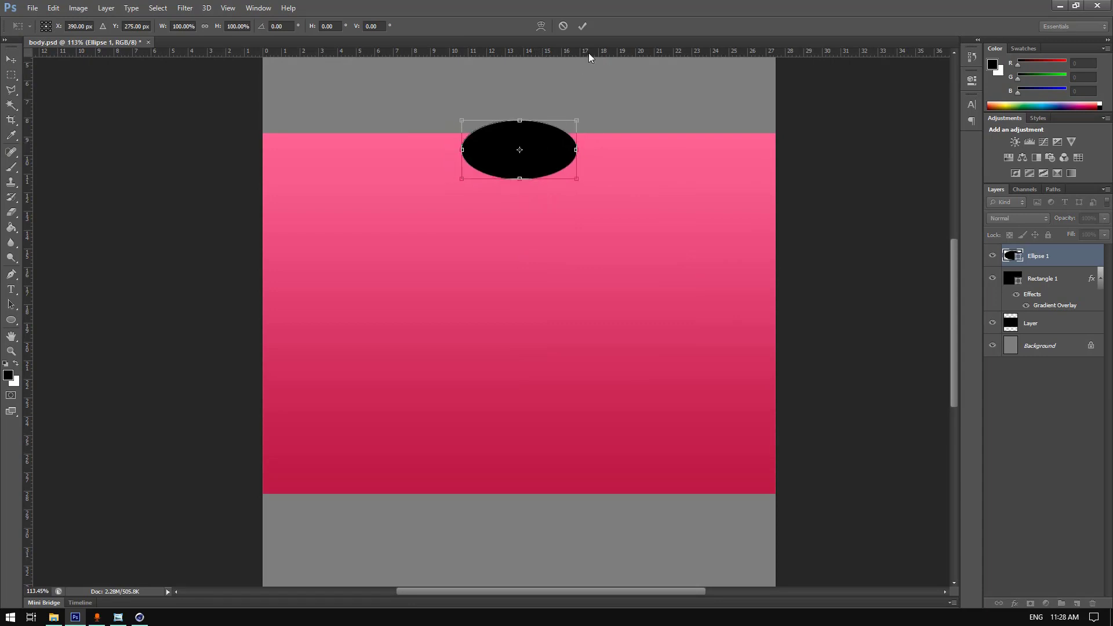
click(583, 26)
key(m)
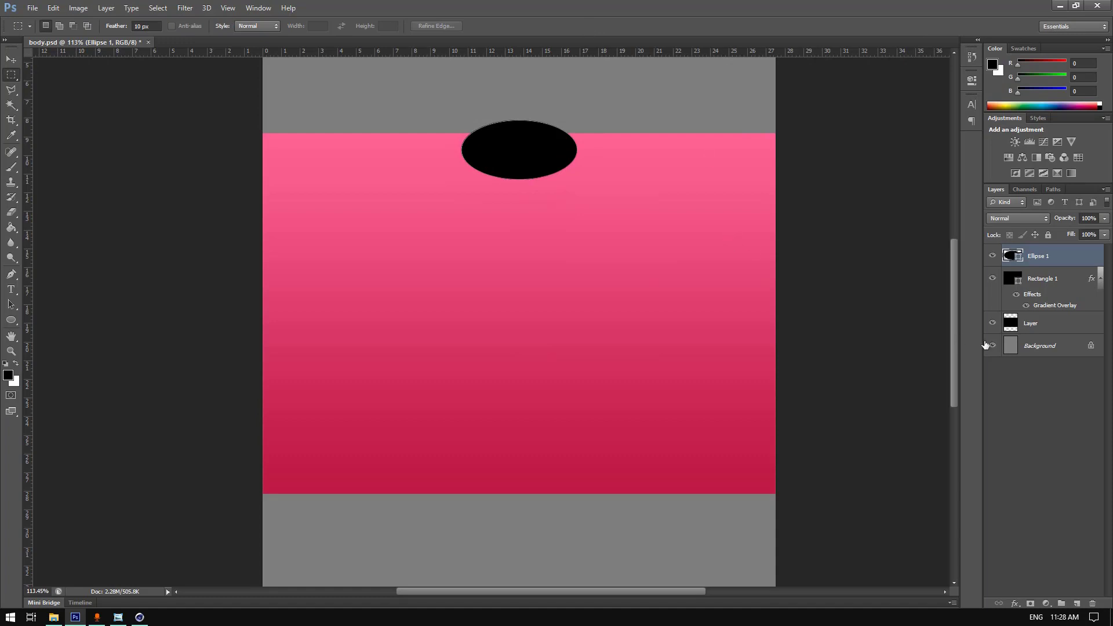
- Convert the ellipse to a smart object and merge it with the gradient rectangle and a new empty layer
right_click(510, 144)
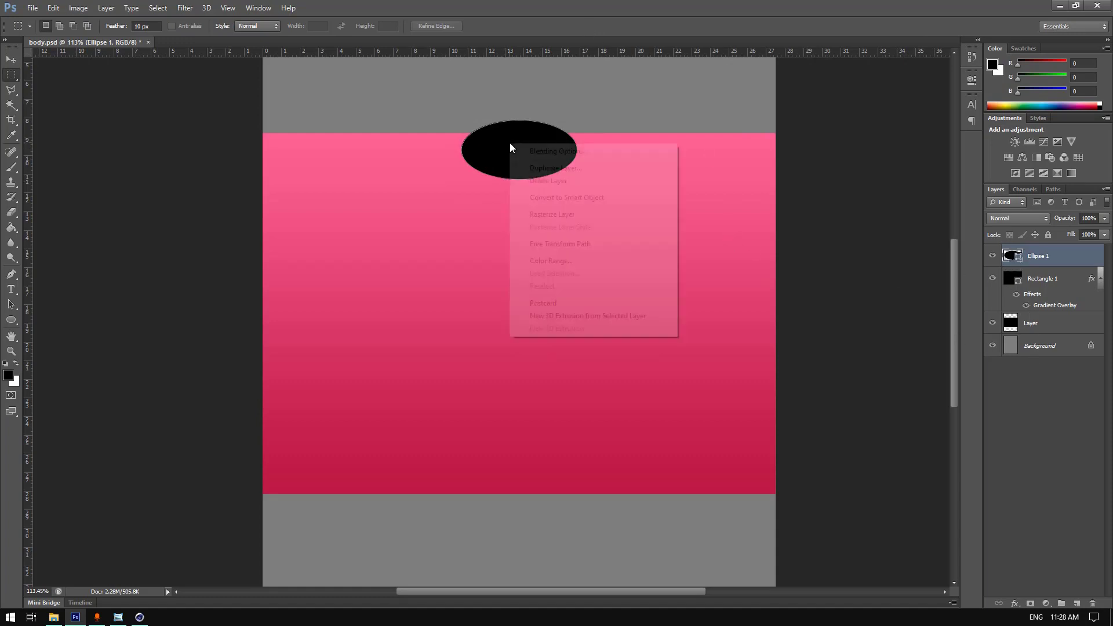
click(567, 198)
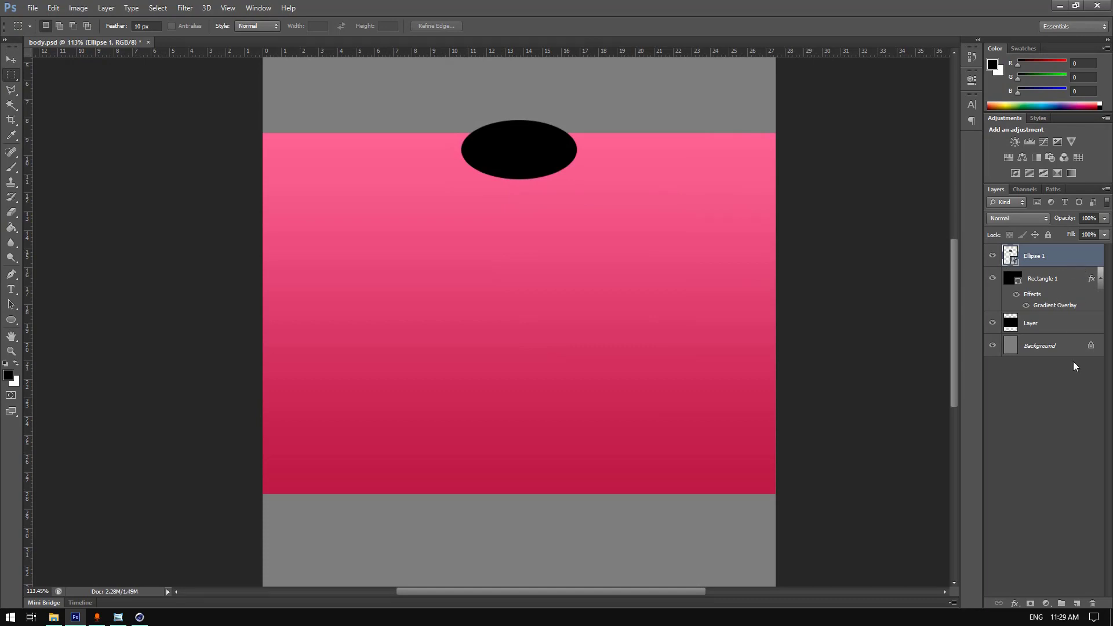
click(1076, 603)
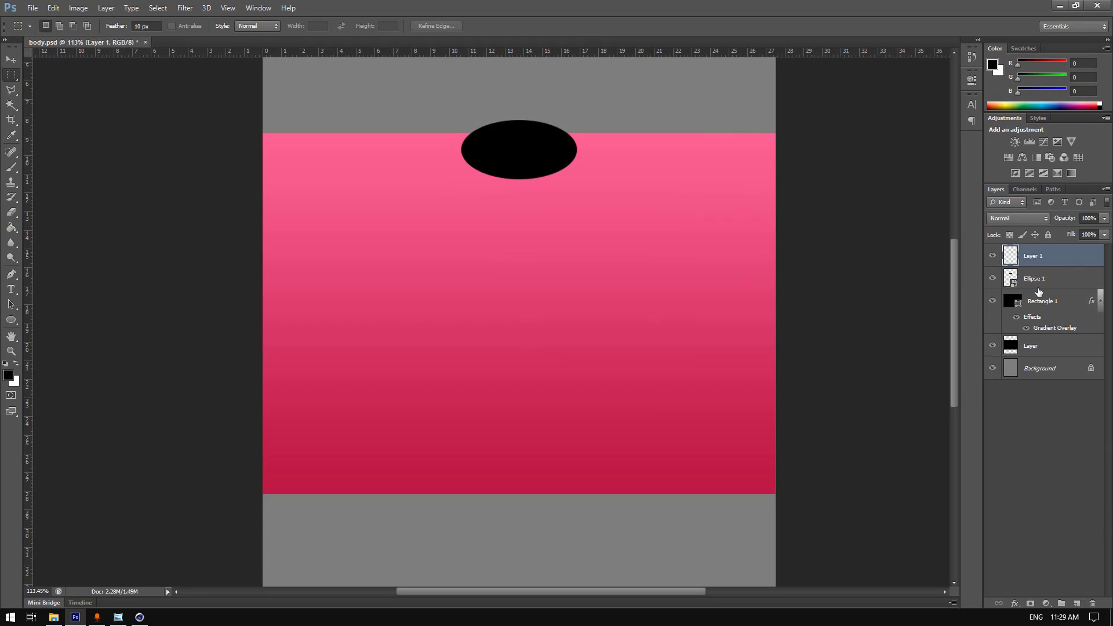
shift+click(1038, 279)
shift+click(1043, 301)
right_click(1032, 298)
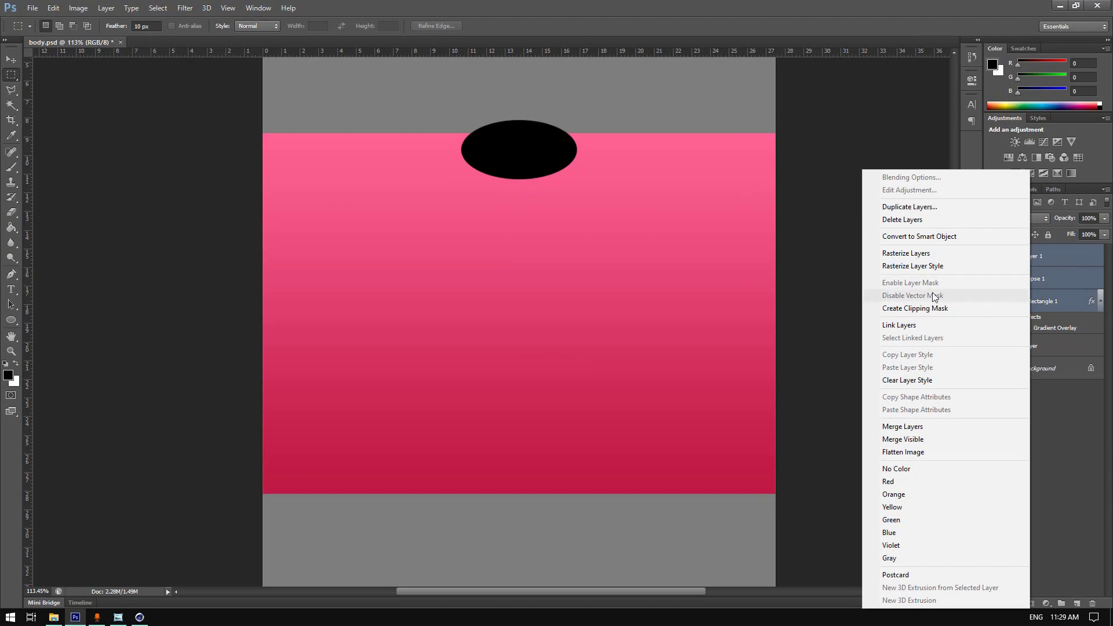
click(912, 426)
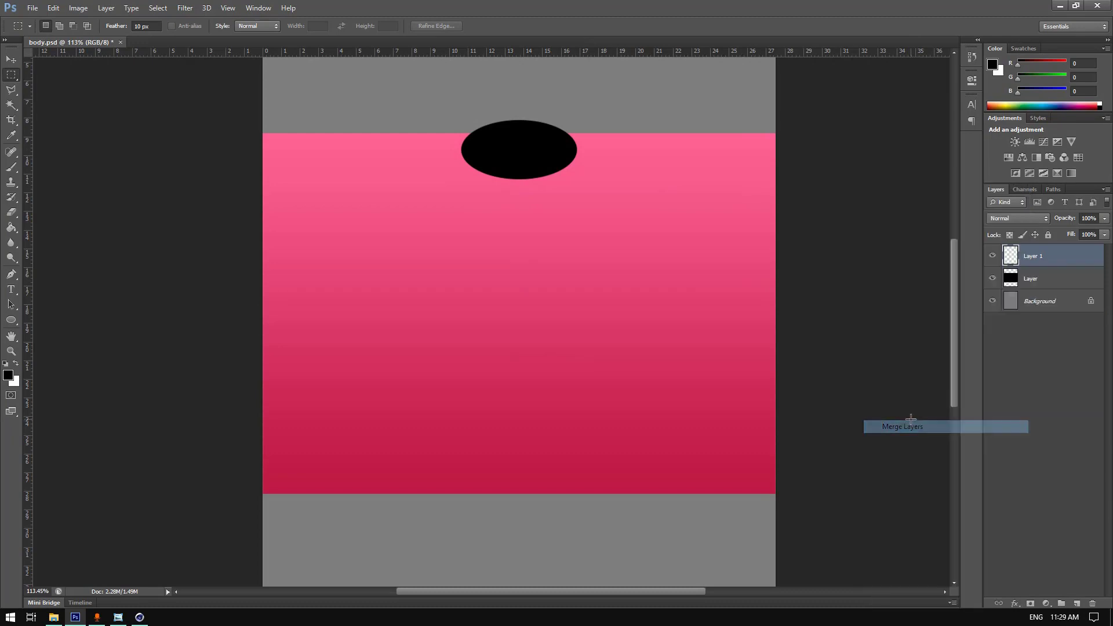
- Select the black ellipse area with the Magic Wand and delete it from the merged gradient layer
click(11, 105)
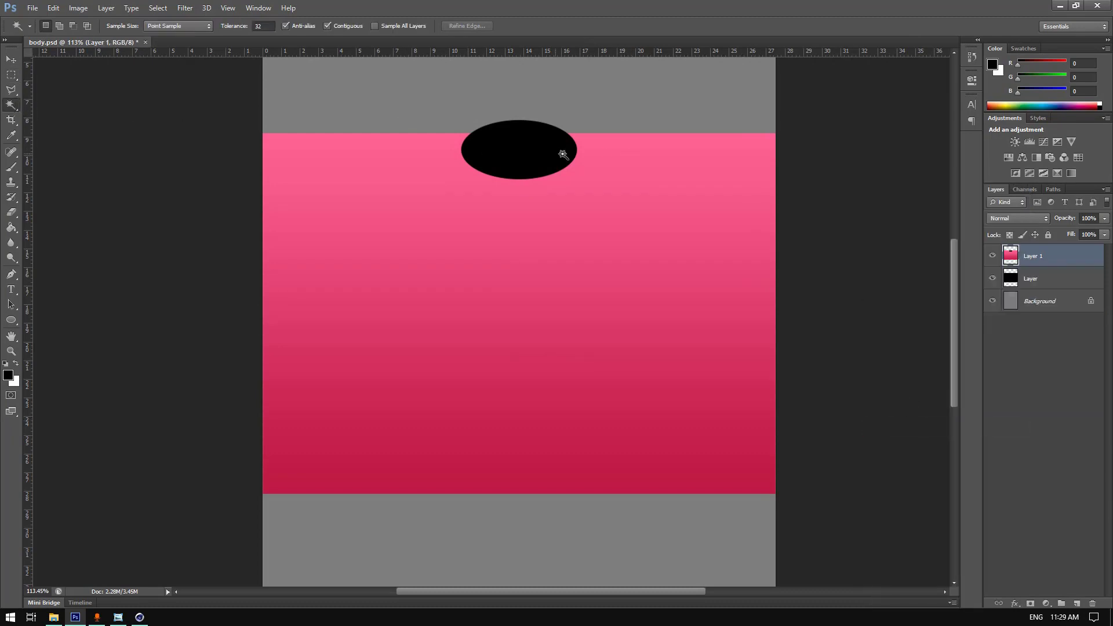
click(530, 154)
key(Delete)
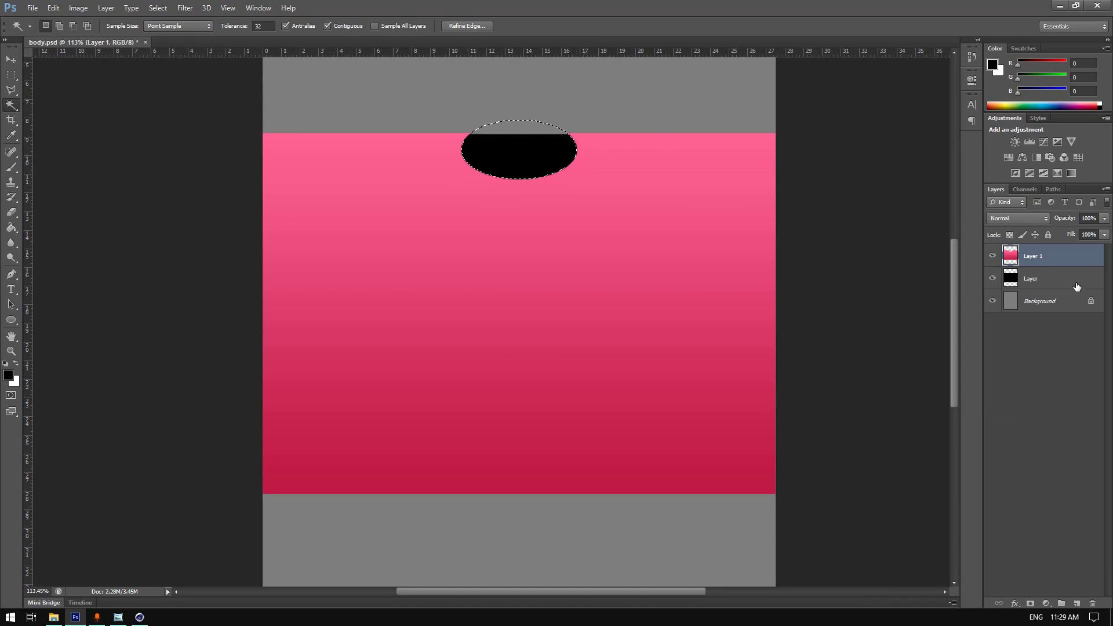
- Add a new layer filled entirely with white and place it beneath the pink gradient layer
click(1077, 604)
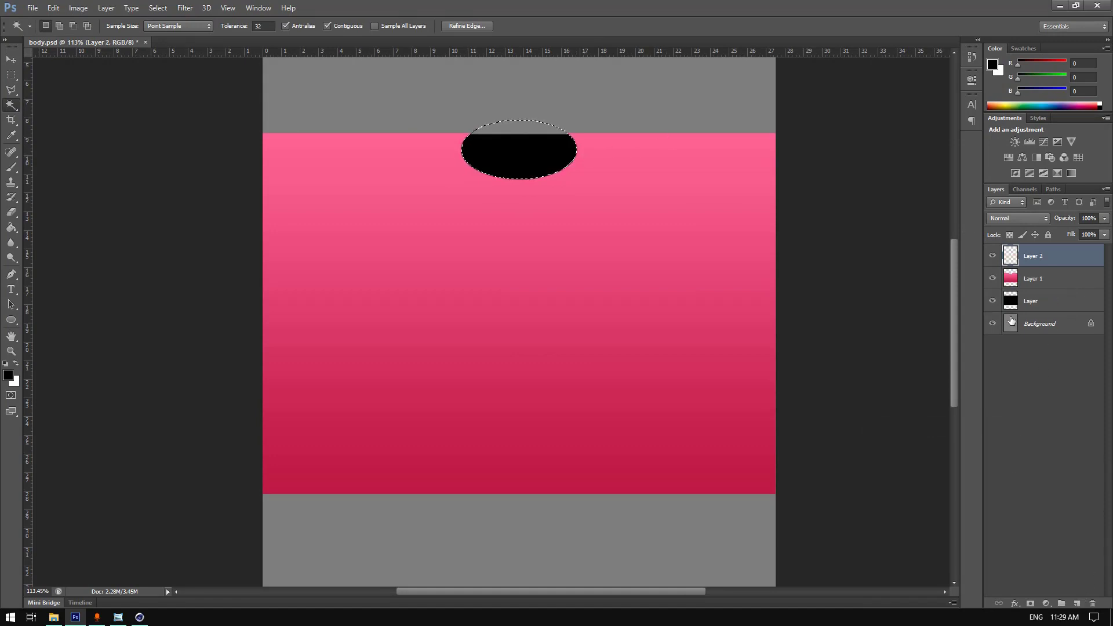
click(10, 228)
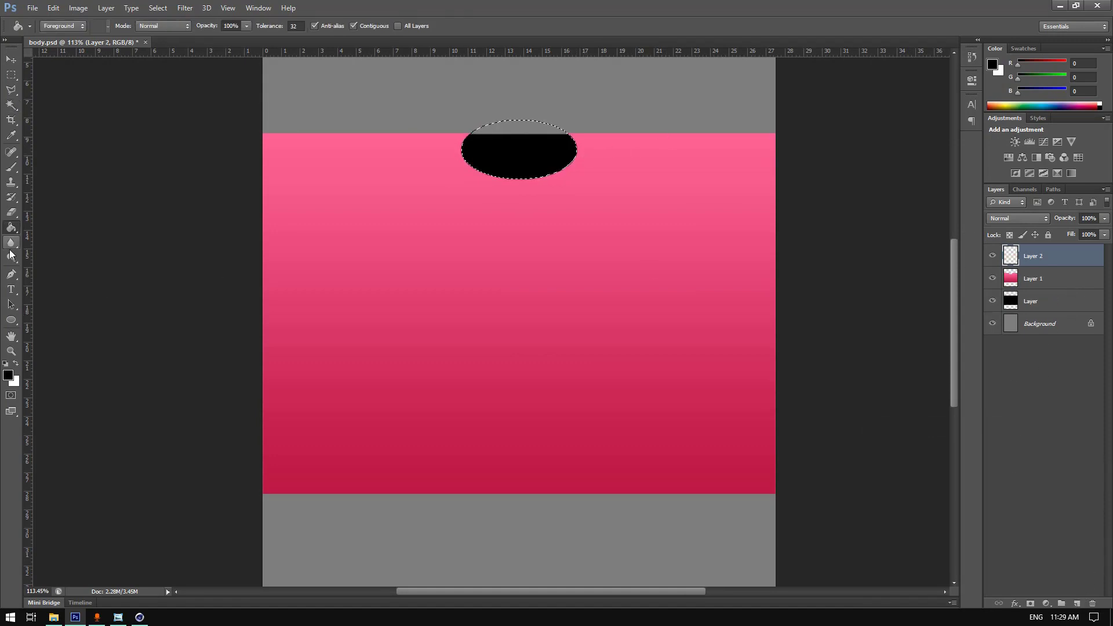
click(17, 363)
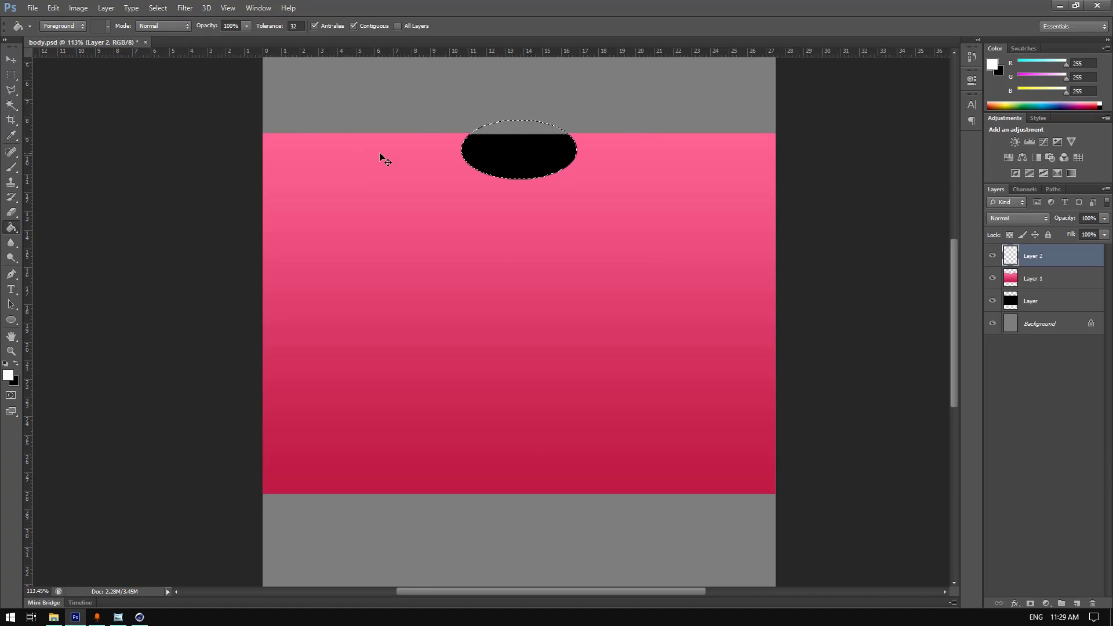
click(384, 123)
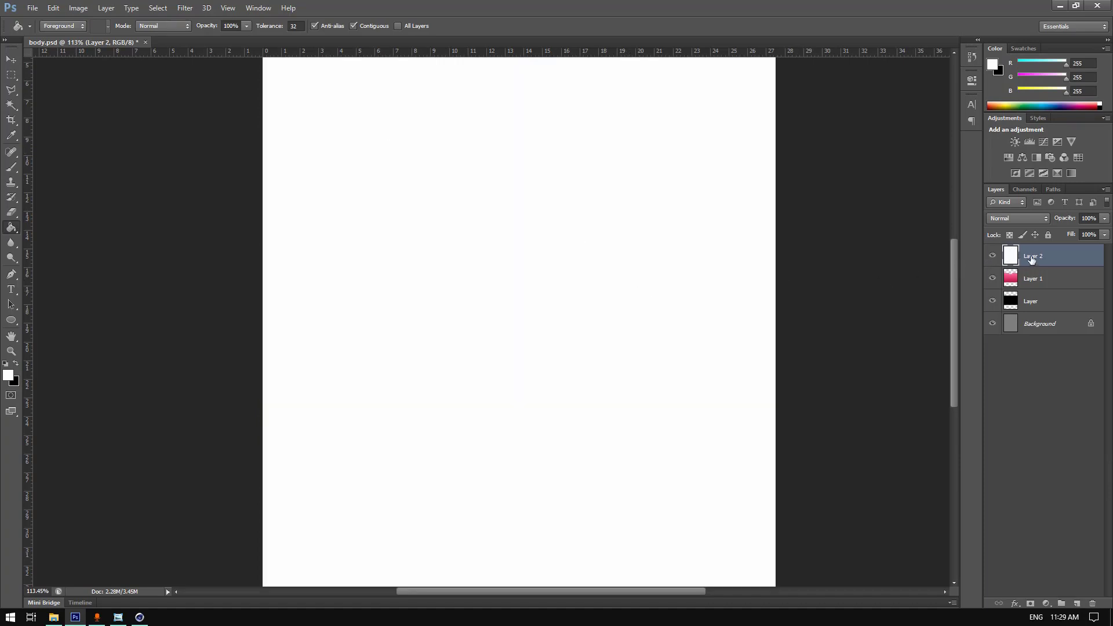
drag(1032, 261, 999, 276)
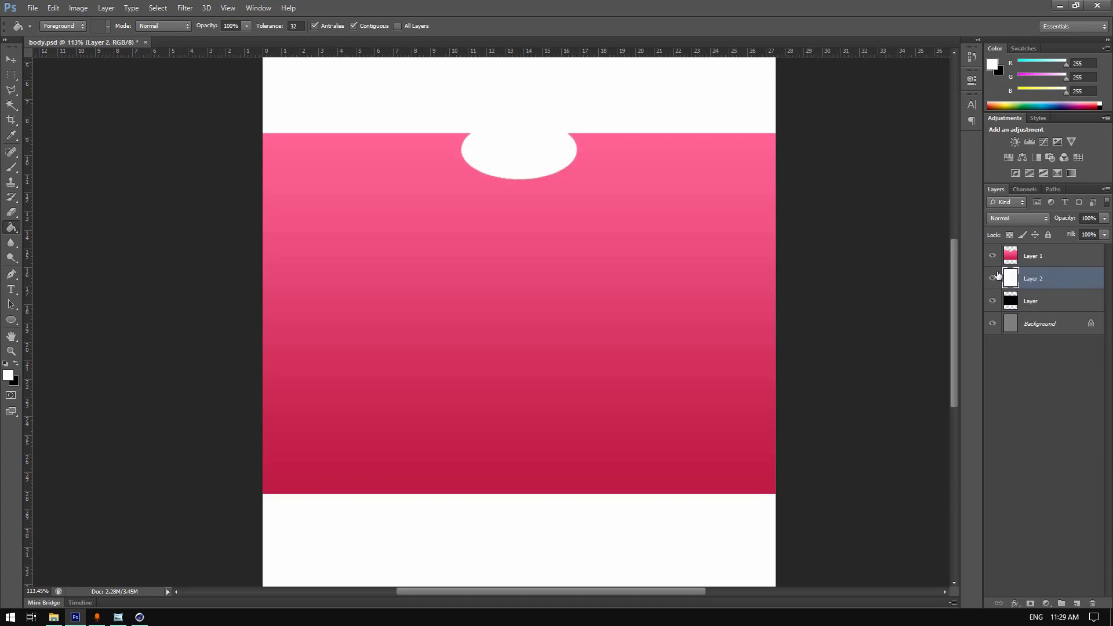
- Place the logo 2 image from the Yugort Label cmpts folder into the body.psd document
click(53, 617)
drag(712, 204, 96, 620)
click(78, 622)
click(53, 618)
drag(712, 203, 274, 376)
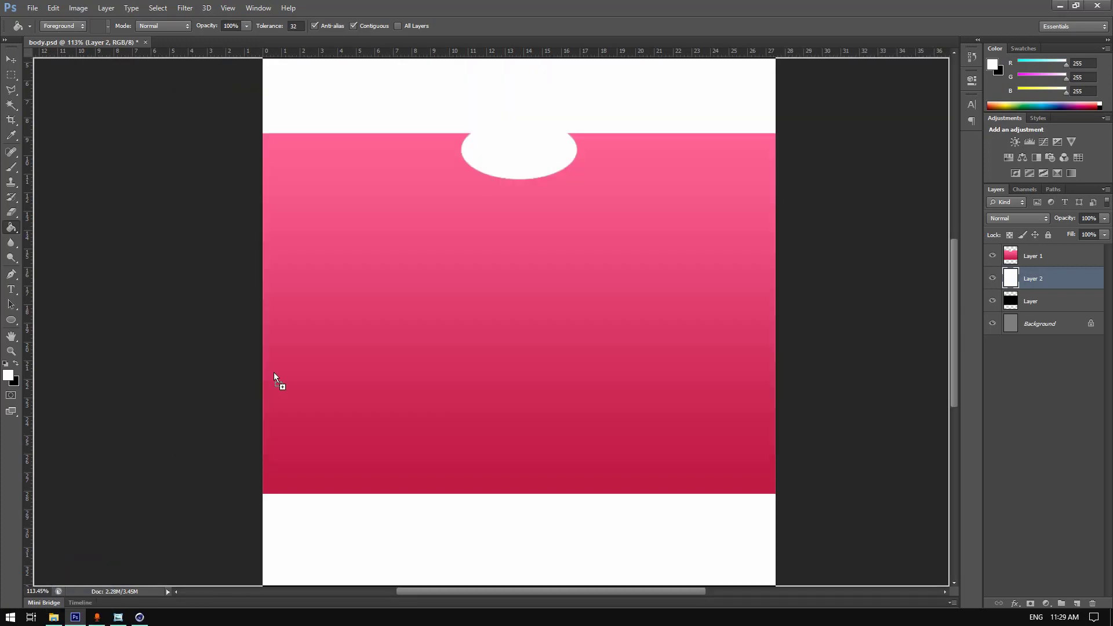
drag(516, 190, 518, 190)
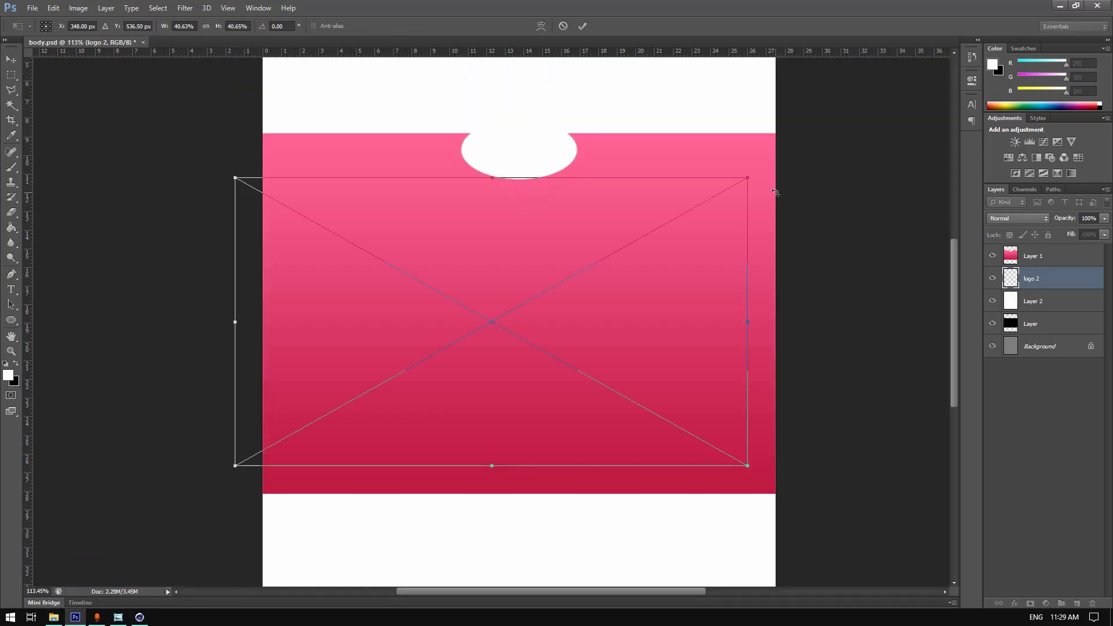
- Scale the Yoghurt logo down to fit inside the white oval and move its layer above the gradient layer
shift+drag(748, 177, 541, 162)
alt+scroll(562, 107, up, 4)
click(583, 27)
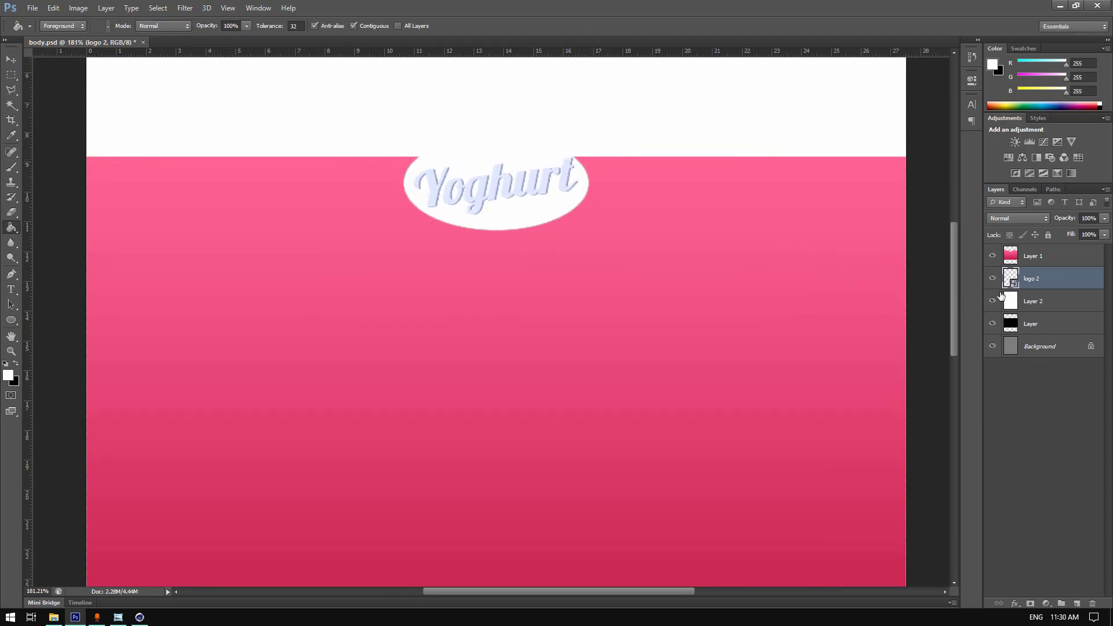
drag(1029, 250, 1029, 250)
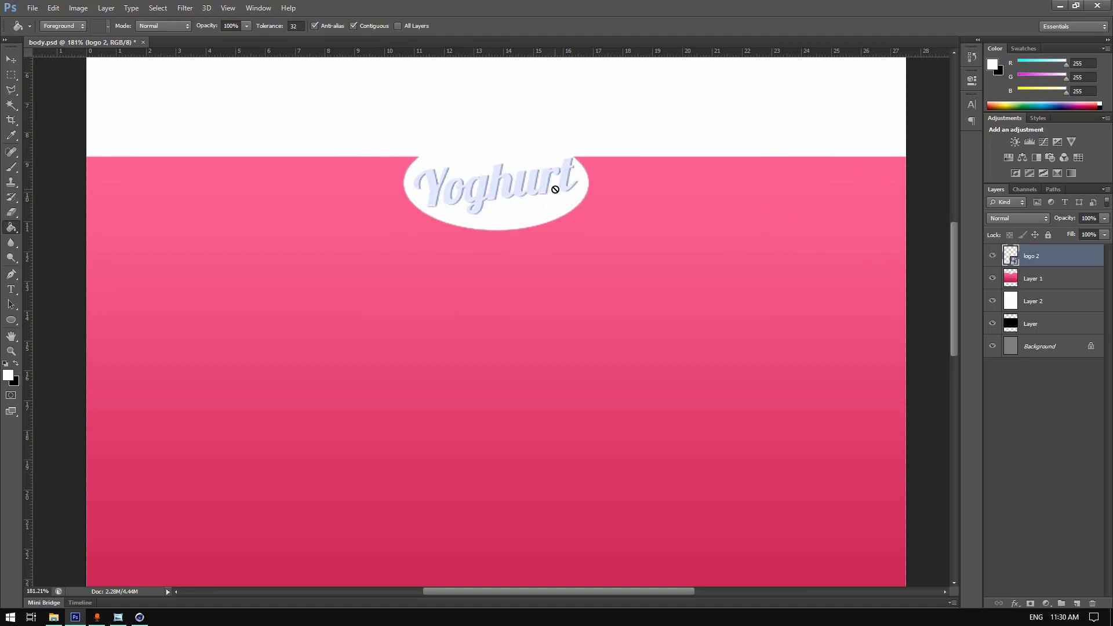
- Add a Drop Shadow to the Yoghurt logo layer with its opacity lowered to about 50%
key(ctrl+0)
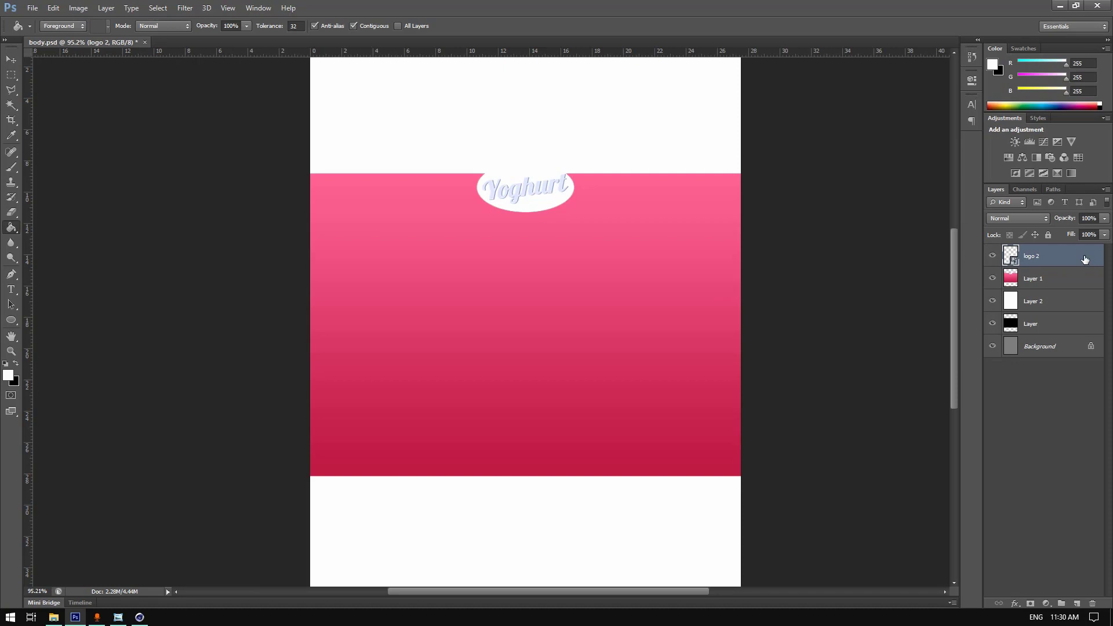
key(h)
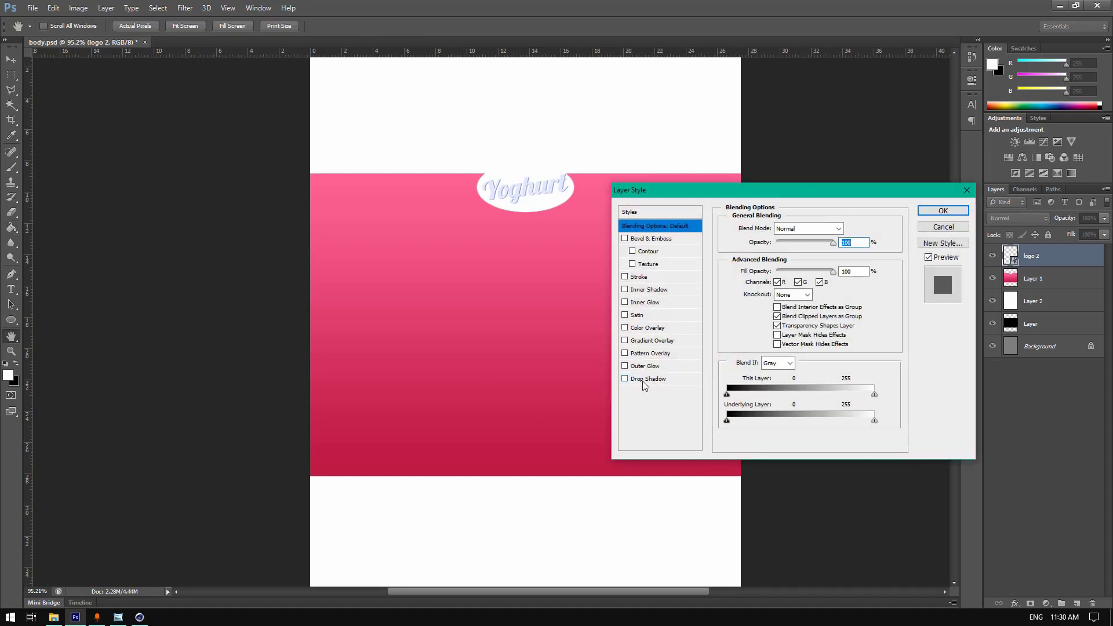
click(645, 380)
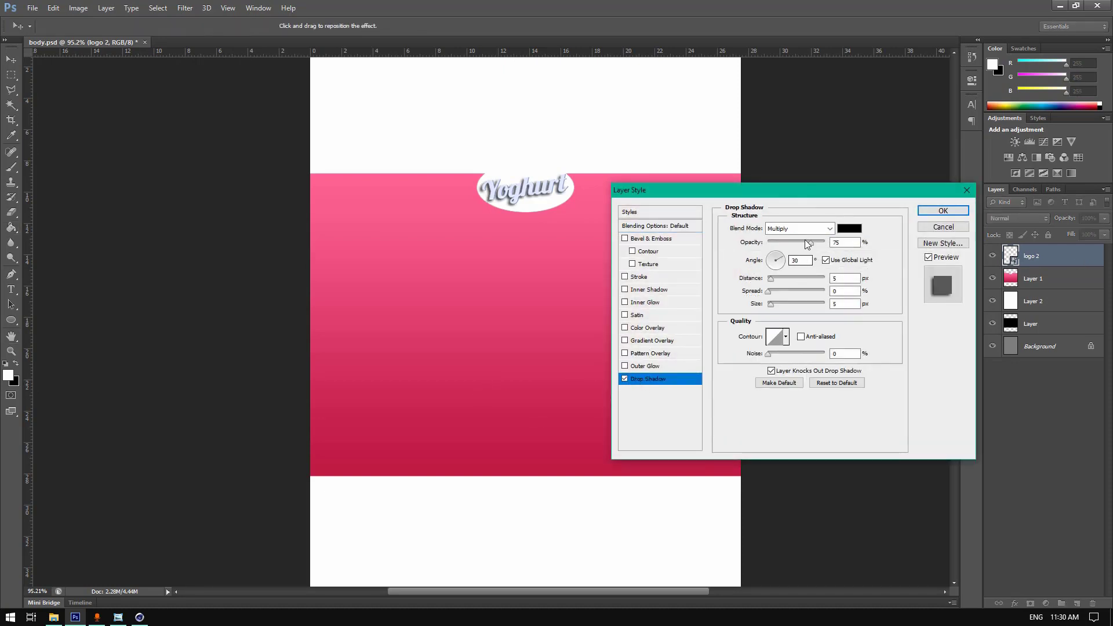
drag(807, 243, 796, 242)
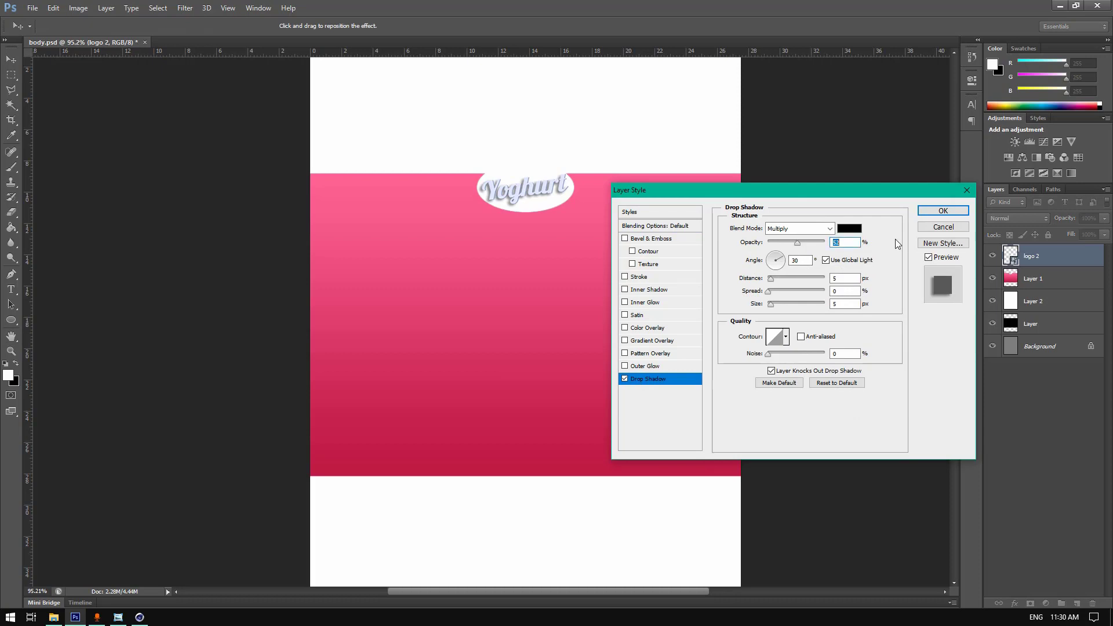
click(943, 212)
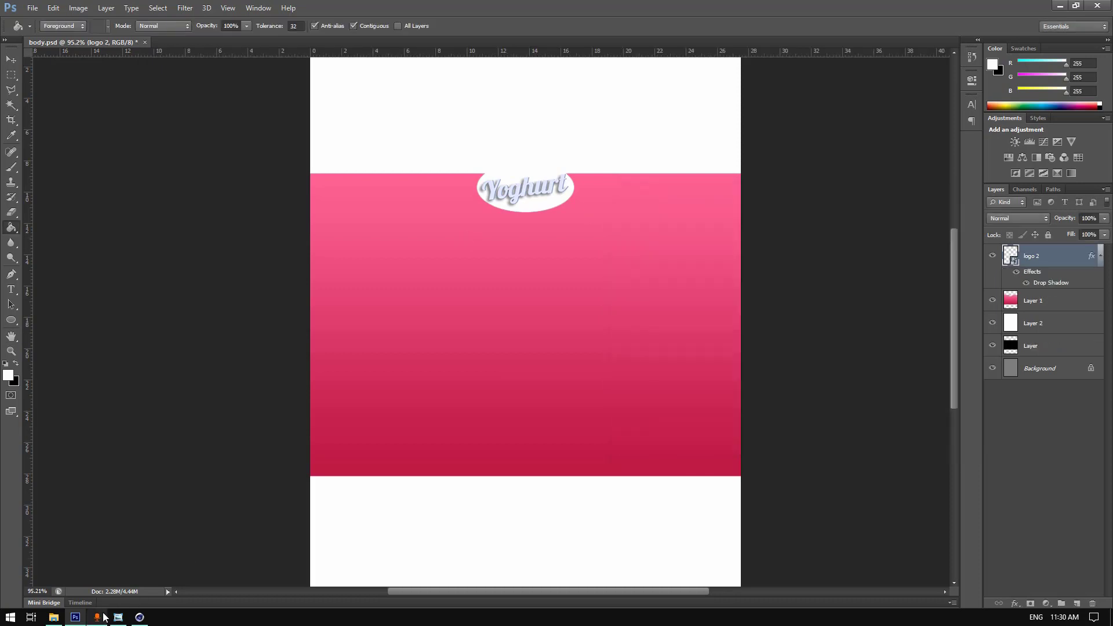
- Place the splash 2 image from the Yugort Label cmpts folder into the label document
click(79, 617)
click(82, 618)
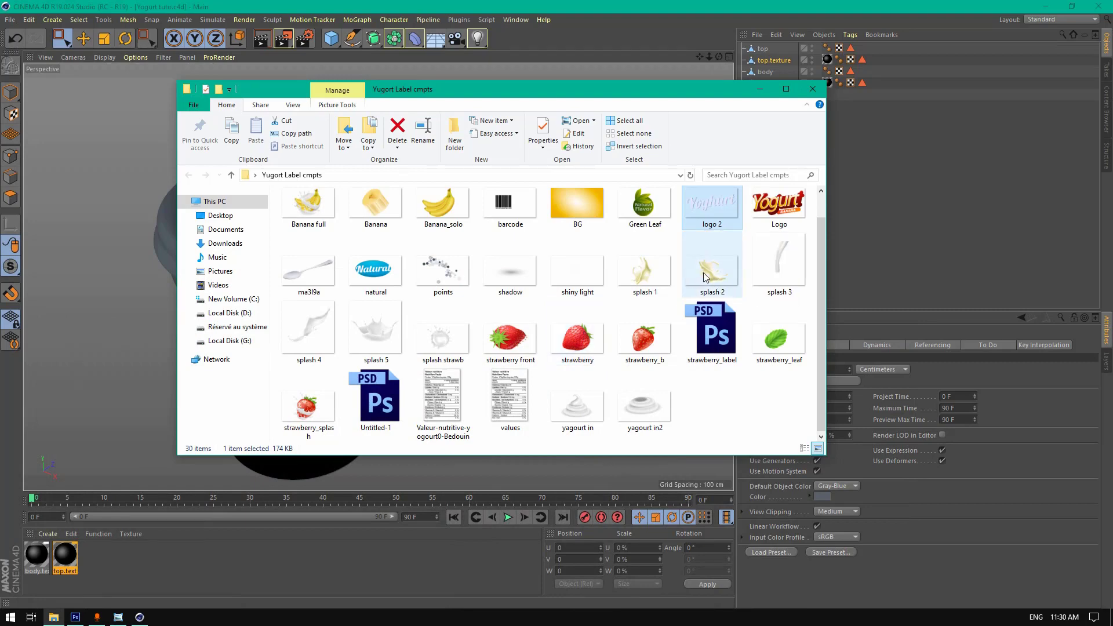
click(76, 617)
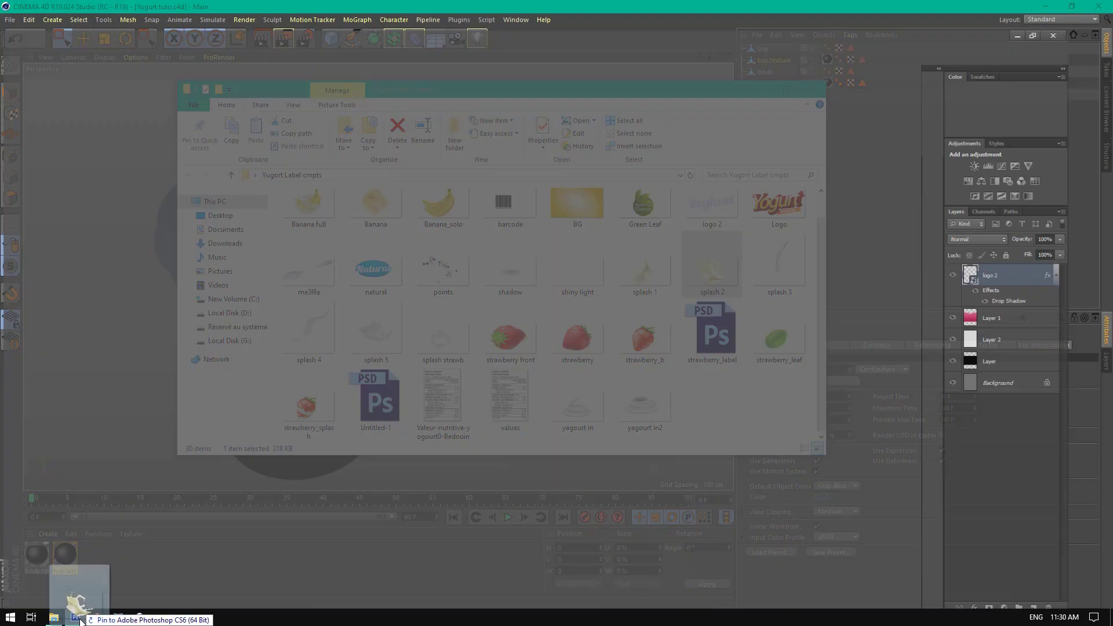
drag(618, 327, 521, 340)
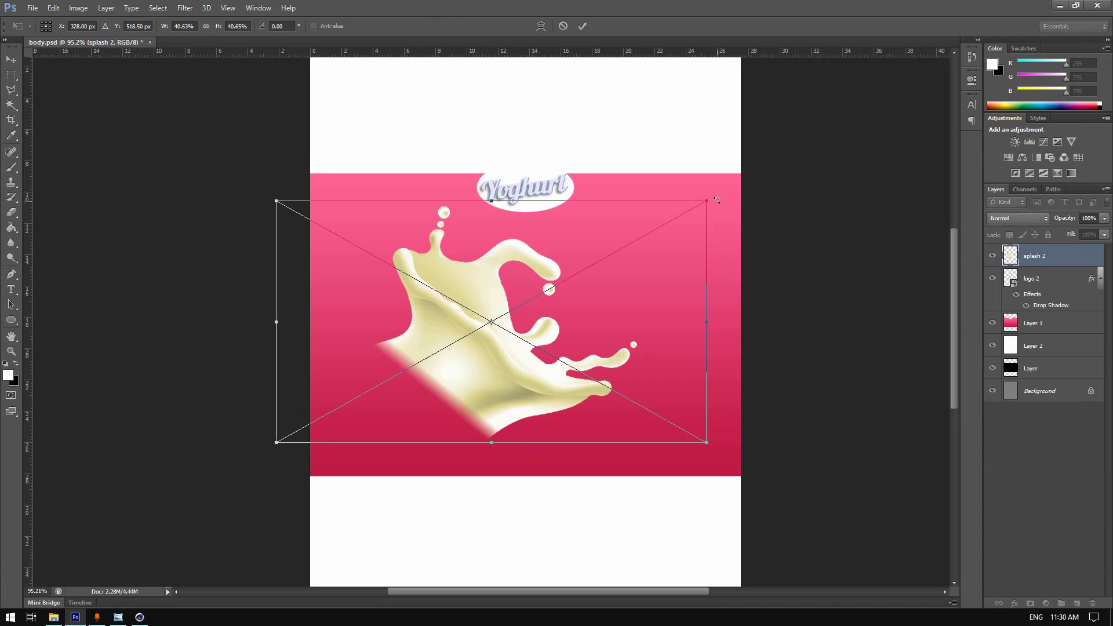
- Rotate the milk splash upright to -41.72°, scale it to about 30%, and center it on the gradient's lower edge
shift+drag(700, 222, 568, 103)
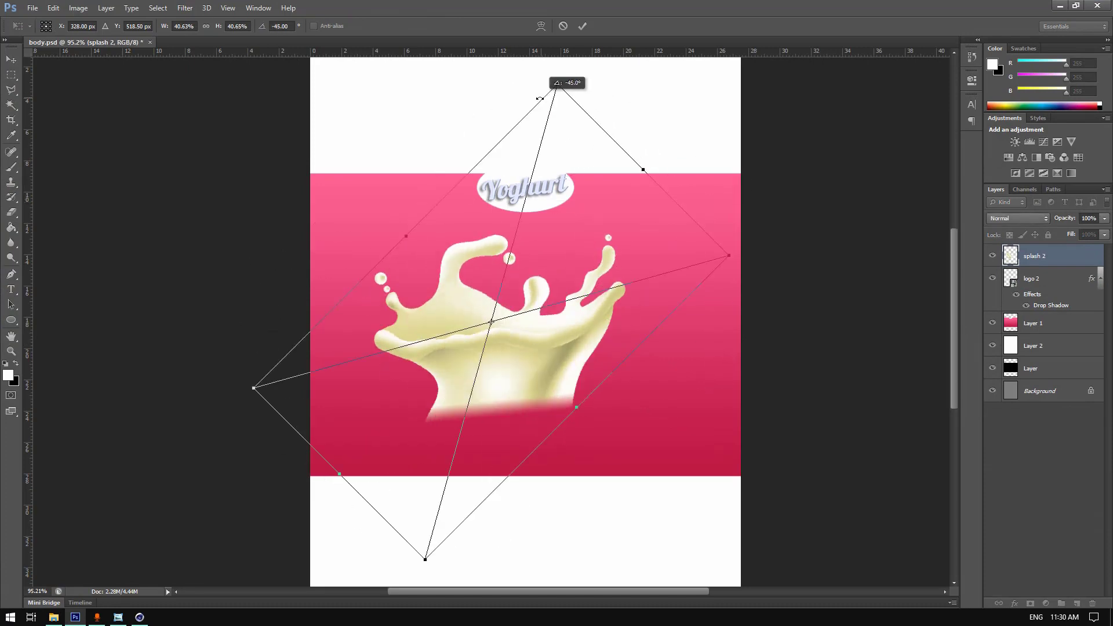
drag(531, 278, 552, 349)
mouse_move(645, 103)
mouse_down()
mouse_move(633, 103)
mouse_move(642, 117)
mouse_up()
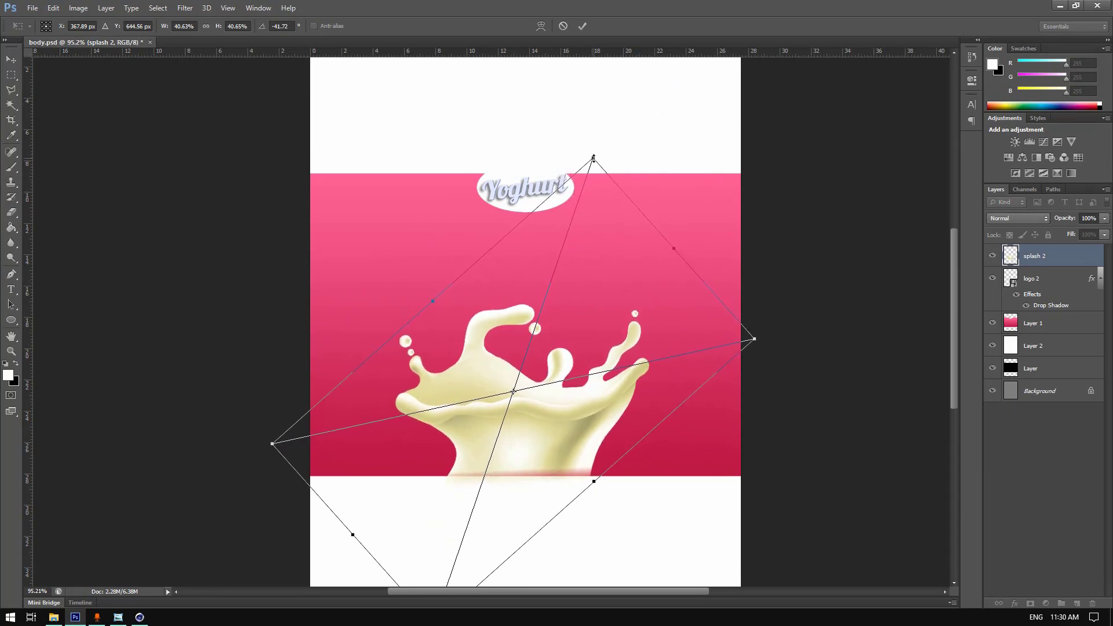
drag(594, 157, 541, 276)
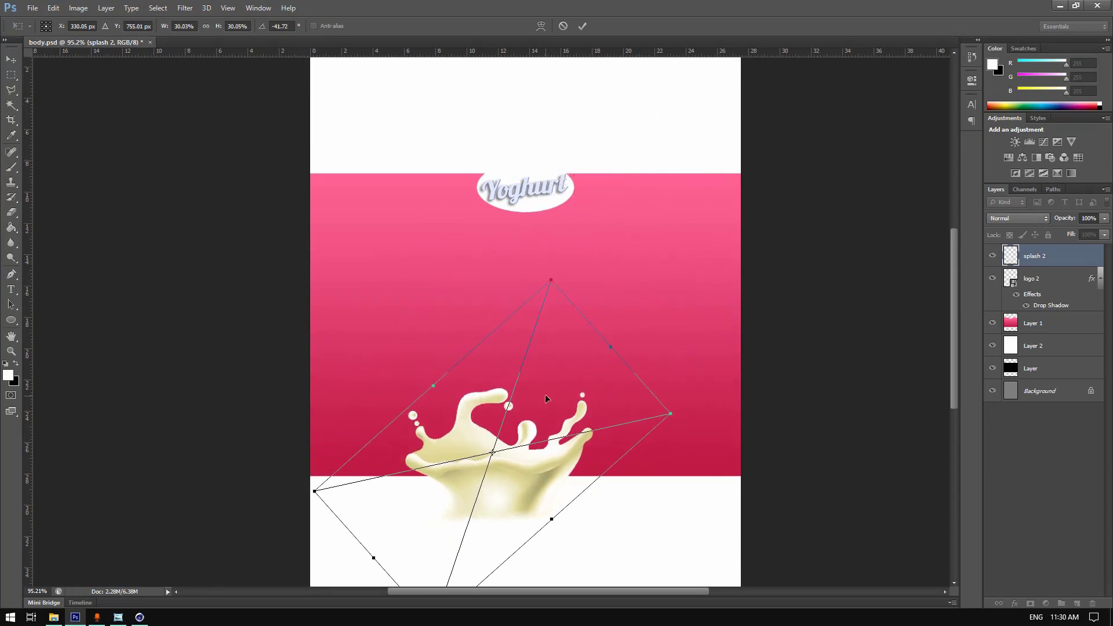
drag(545, 395, 580, 364)
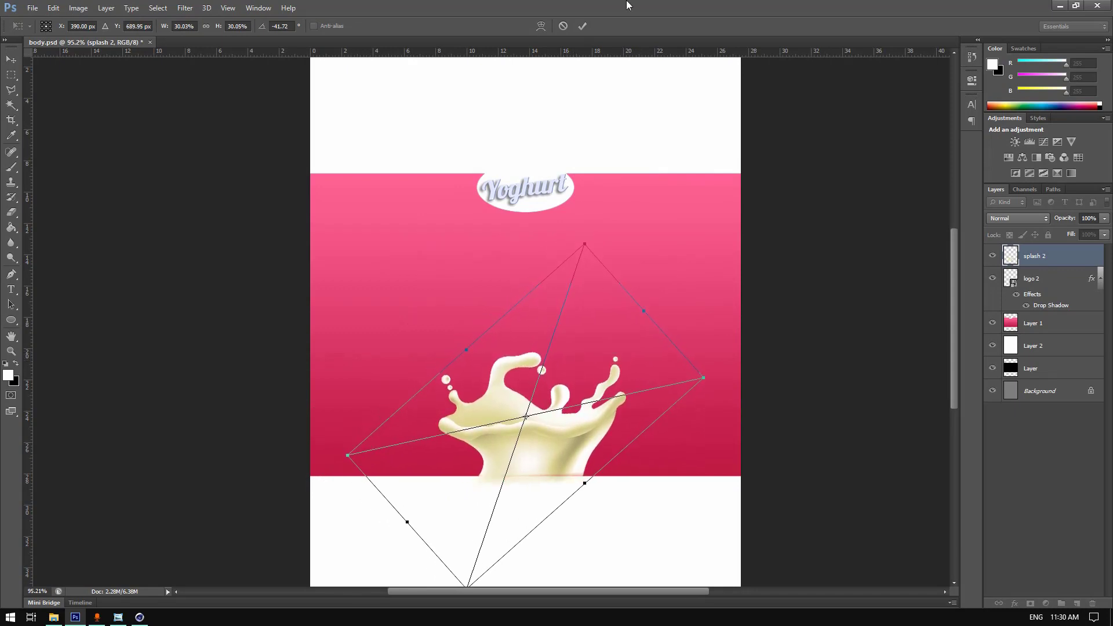
click(583, 27)
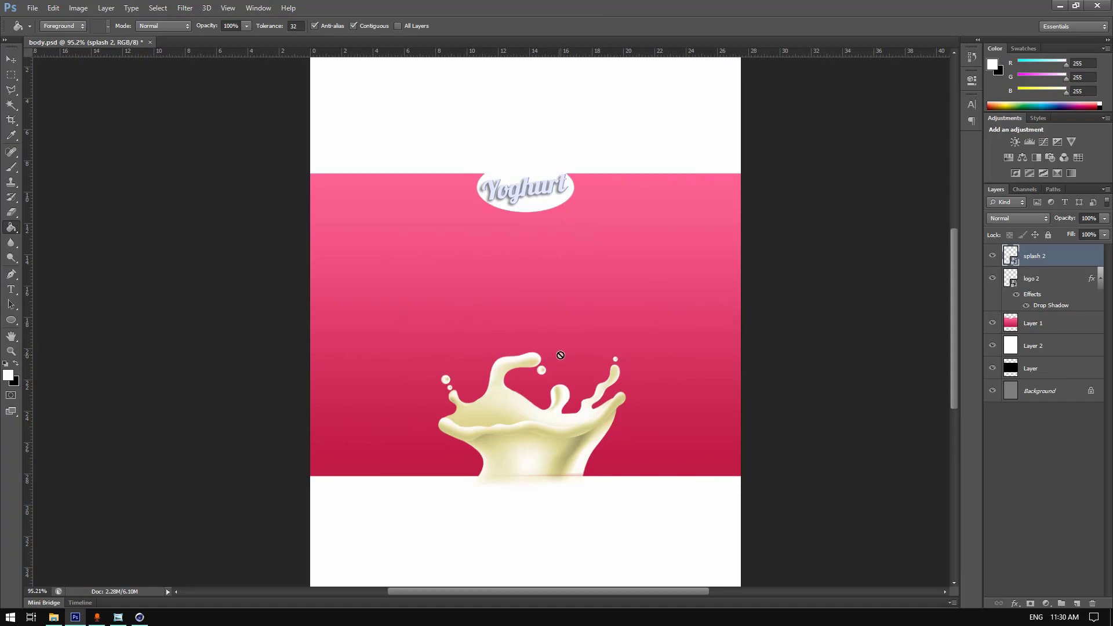
- Rasterize the splash 2 smart object
click(11, 74)
right_click(532, 371)
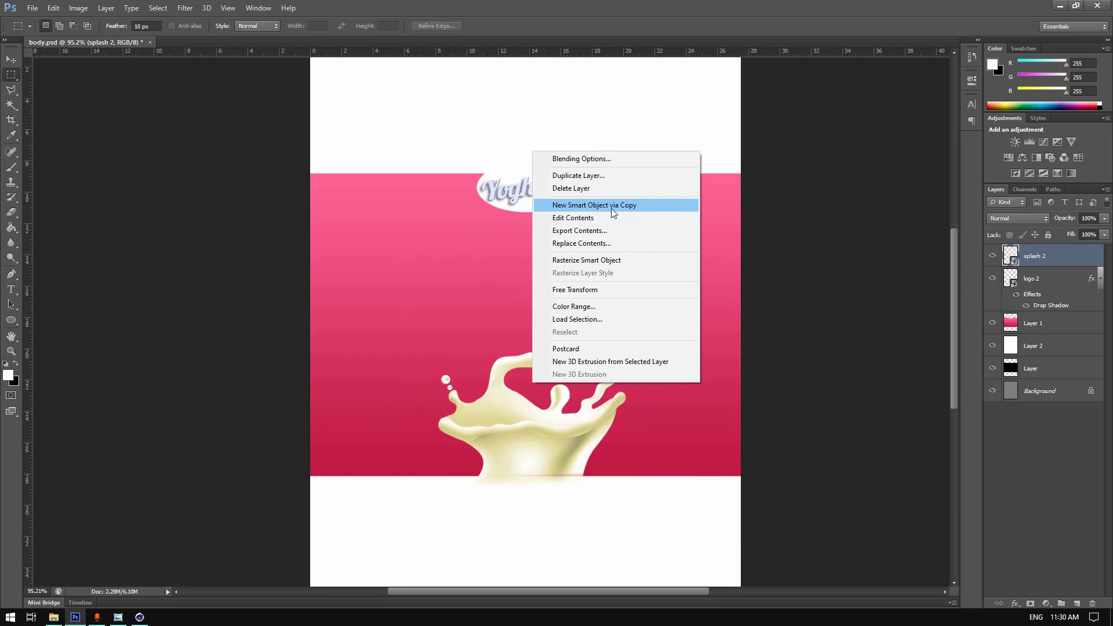
click(615, 262)
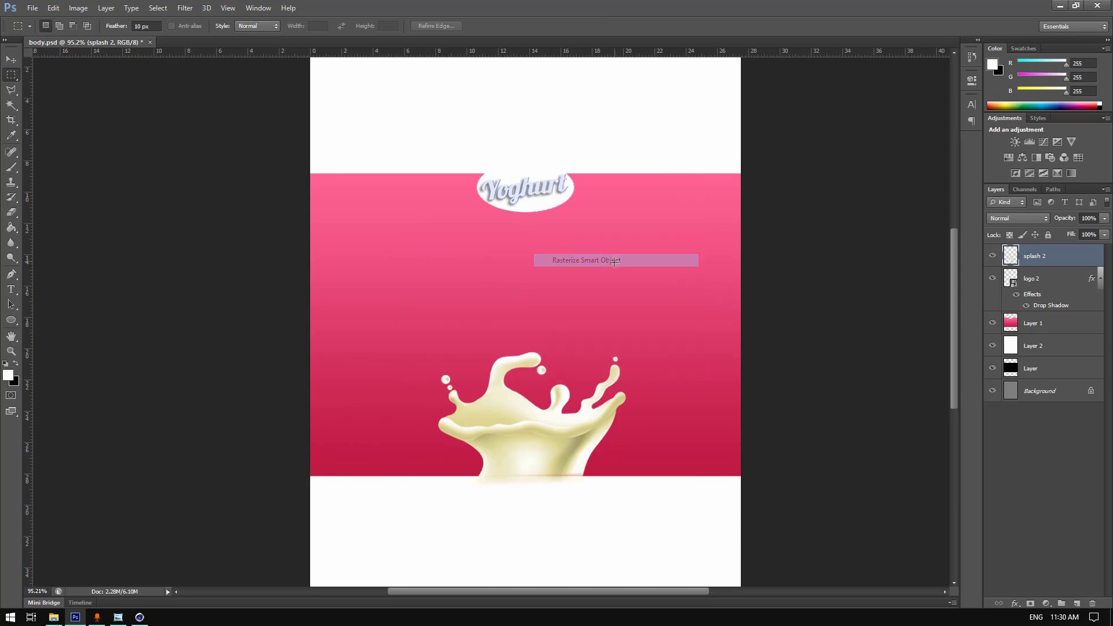
- Outline the milk splash's front rim and body with the Polygonal Lasso and copy that selection to a new layer
click(13, 90)
alt+scroll(548, 427, up, 5)
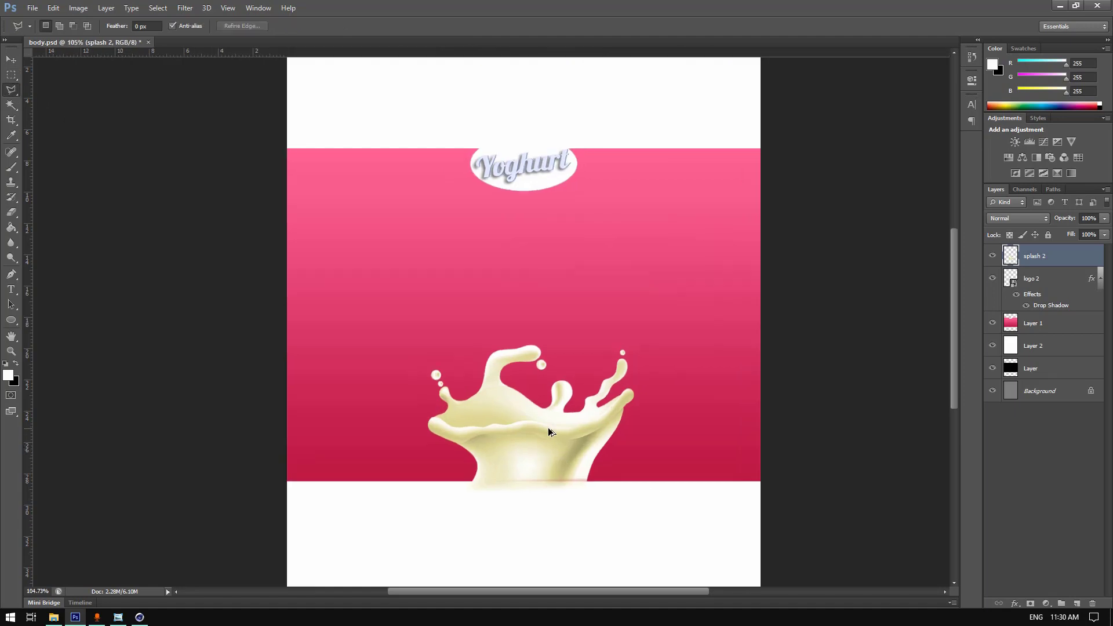
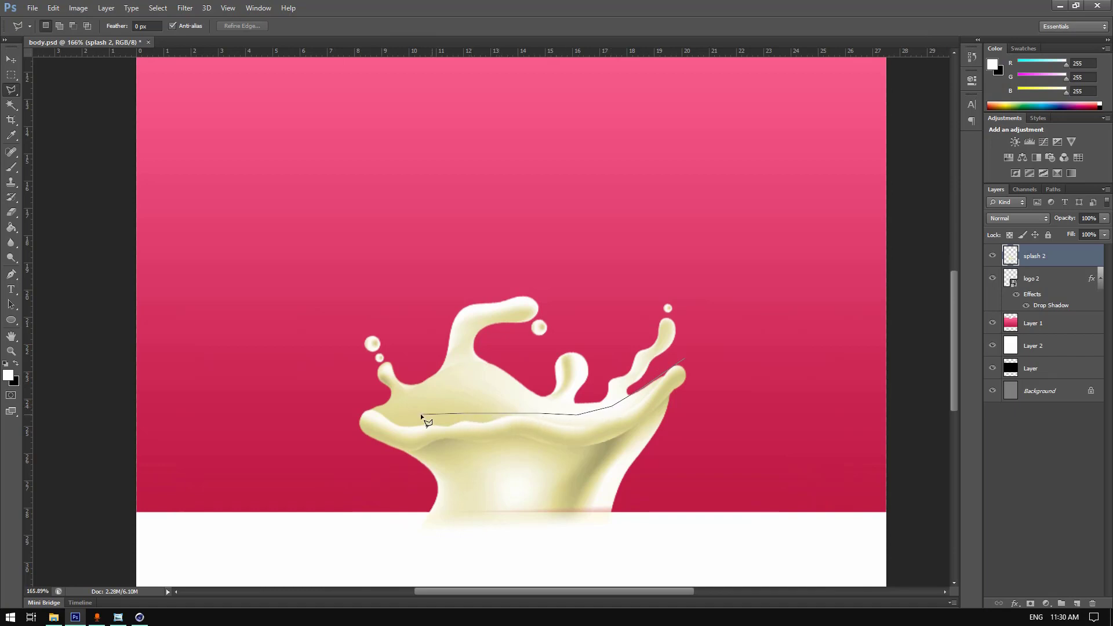
double_click(335, 450)
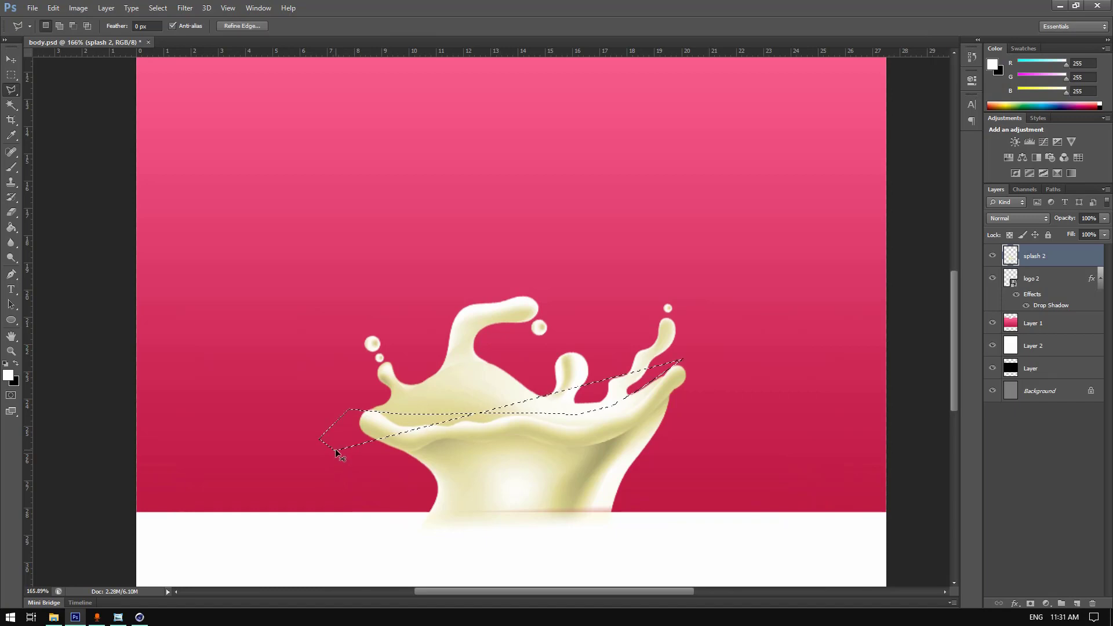
key(ctrl+d)
click(676, 355)
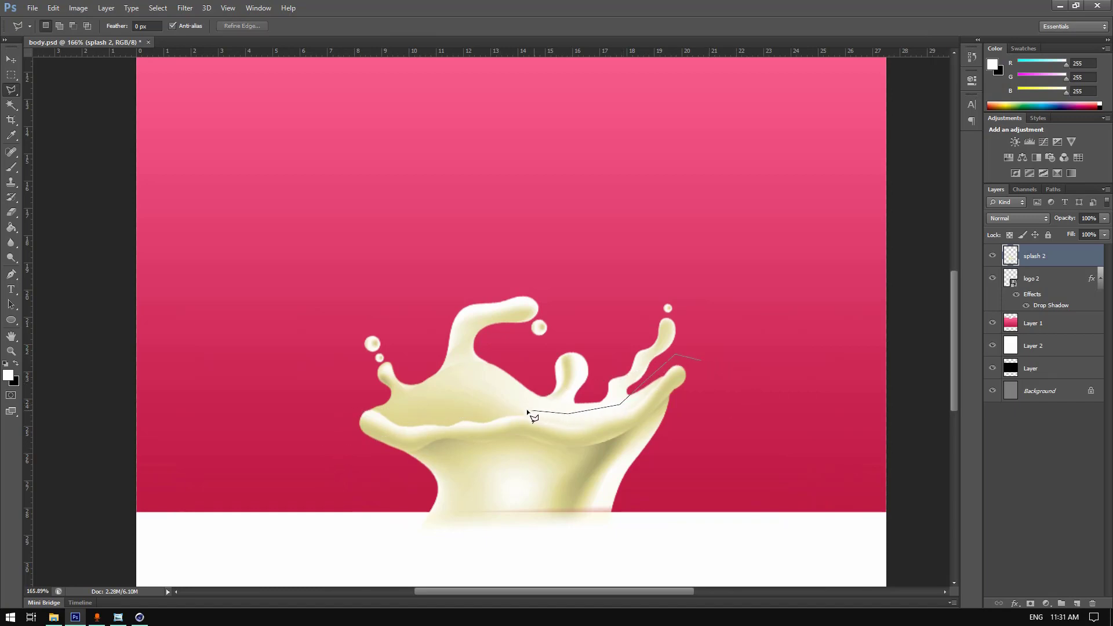
click(310, 416)
click(378, 473)
click(442, 541)
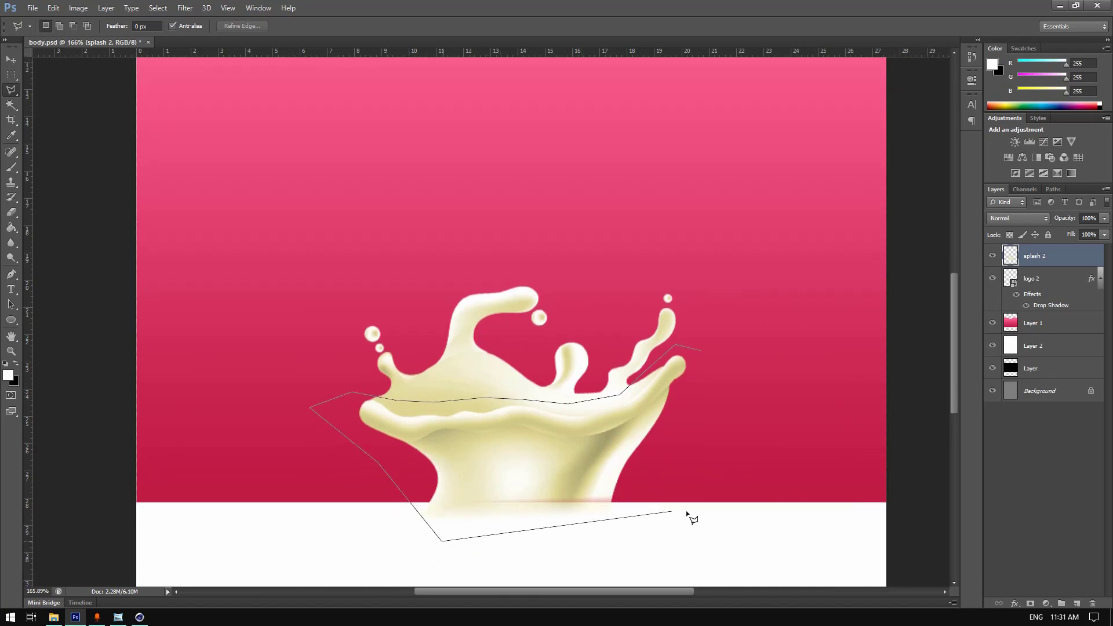
click(723, 505)
double_click(730, 371)
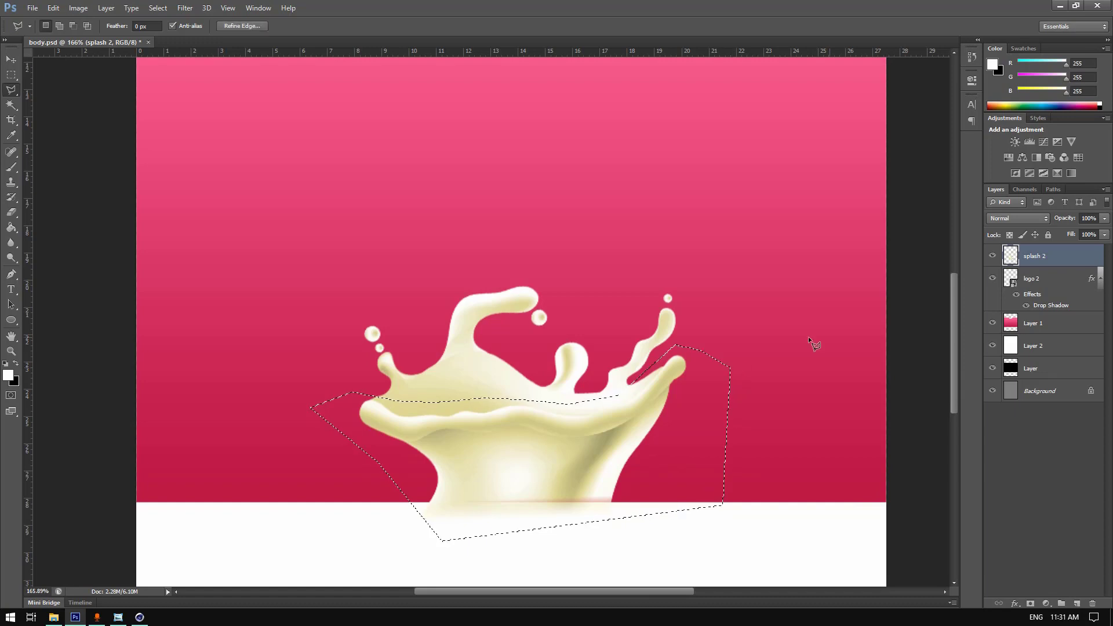
right_click(714, 413)
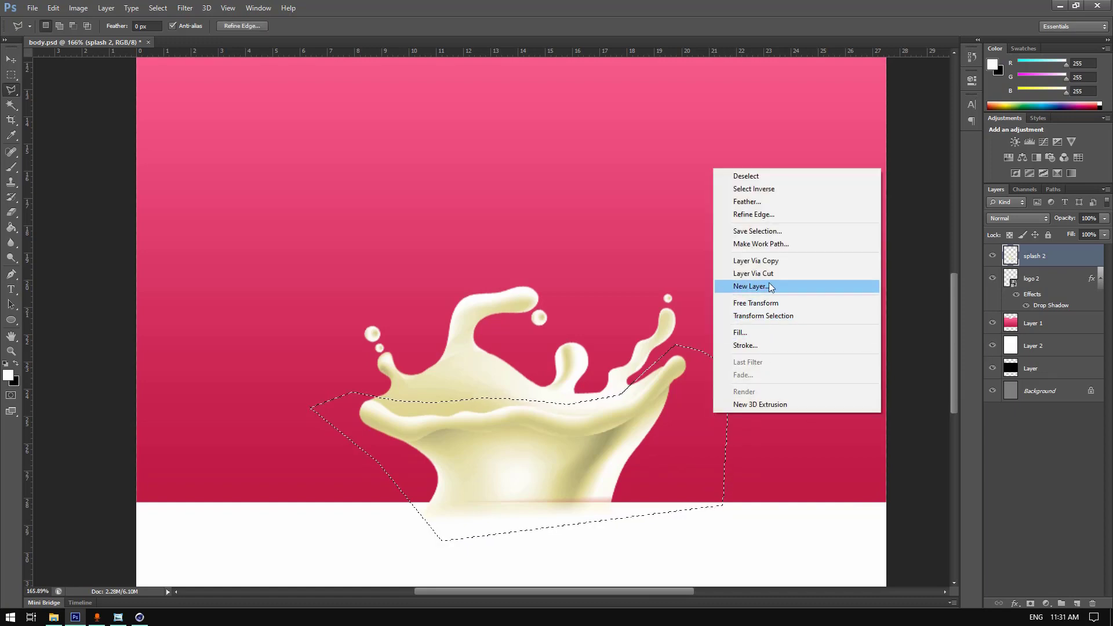
click(774, 266)
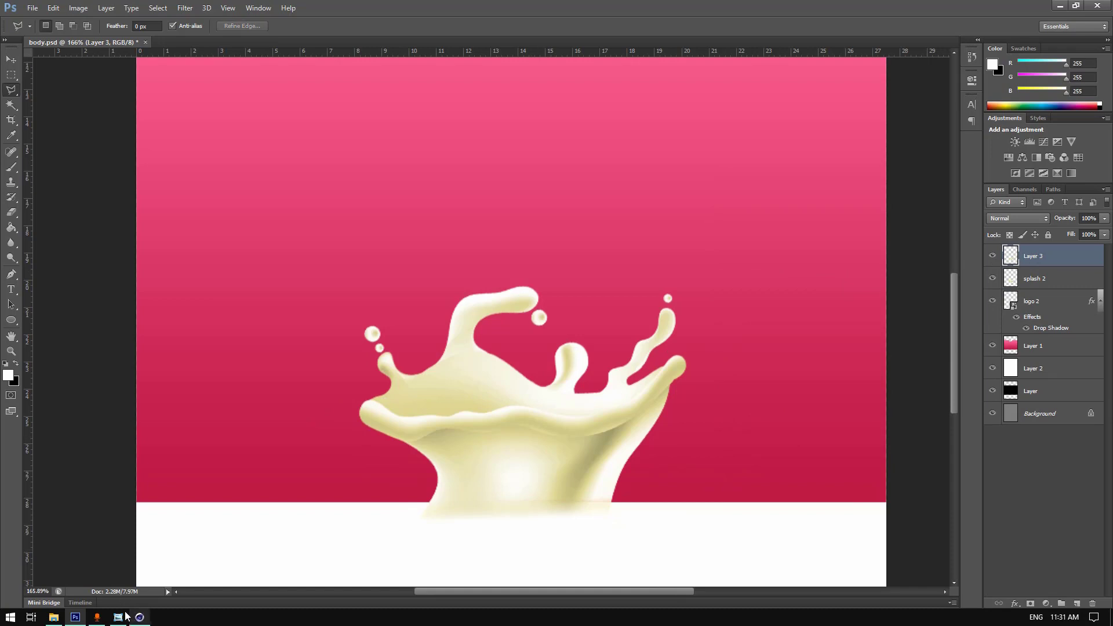
- Place the strawberry_splash image from the Yugort Label cmpts folder into the label document
alt+scroll(467, 353, down, 2)
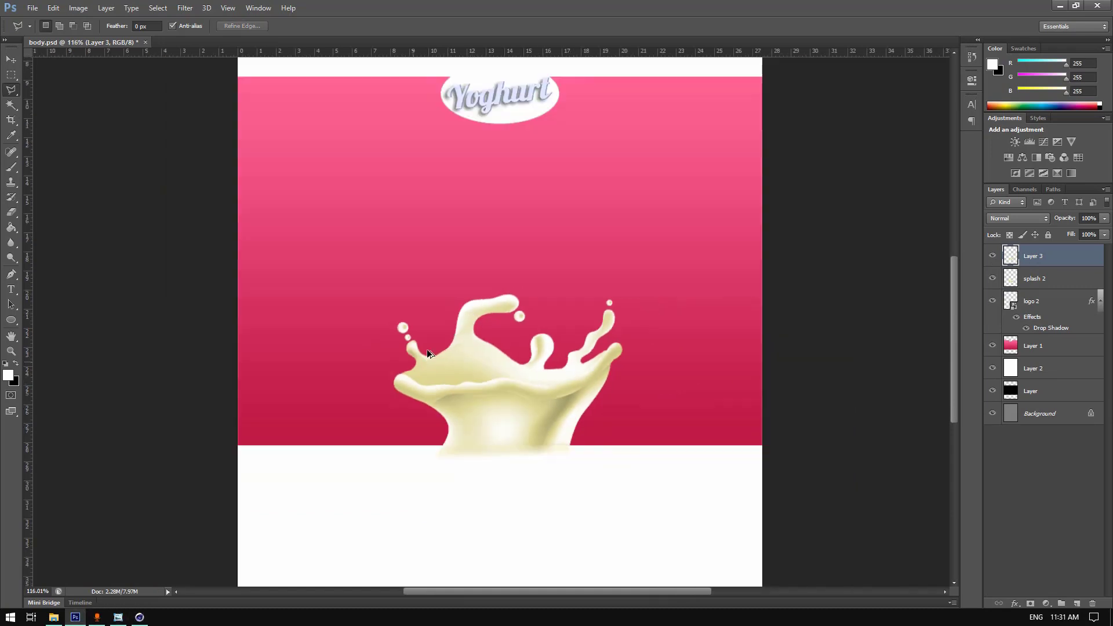
click(75, 617)
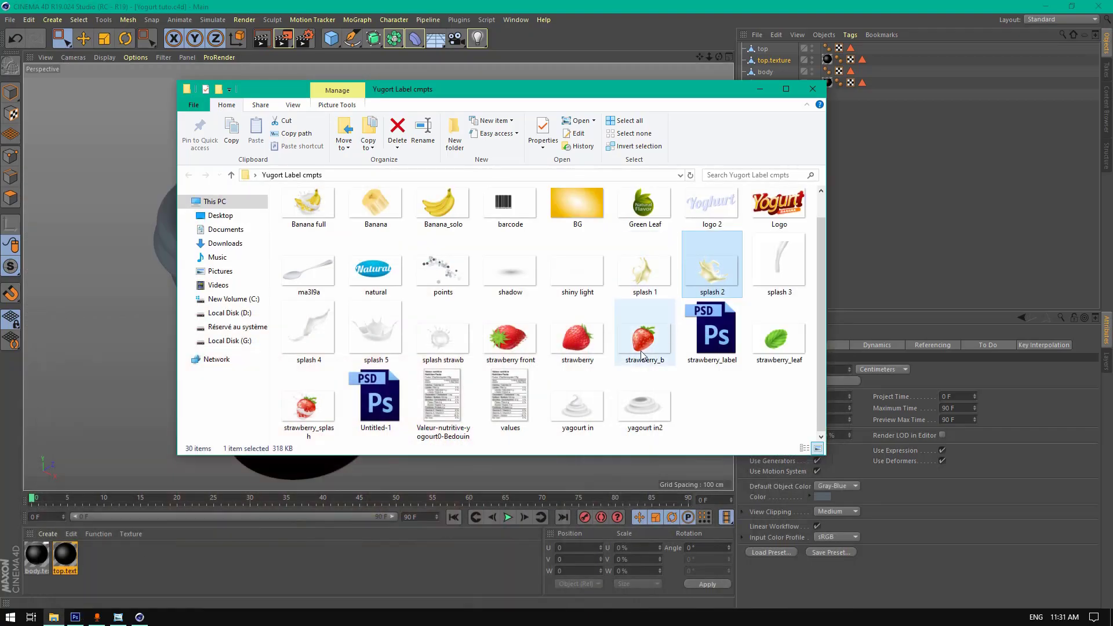
click(572, 347)
drag(661, 339, 603, 343)
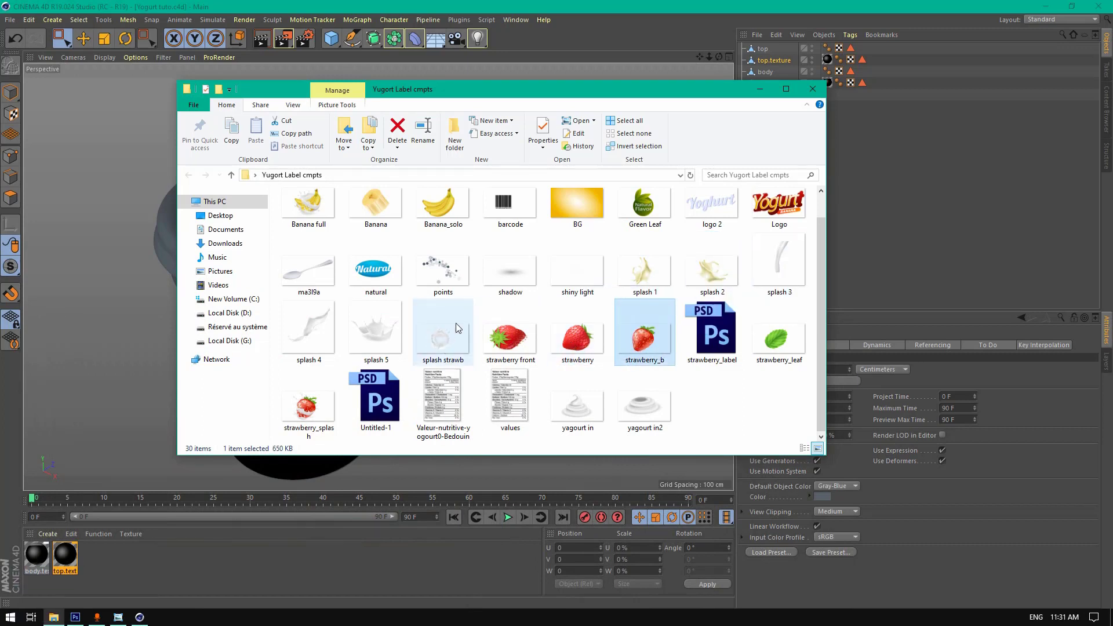
drag(309, 407, 311, 467)
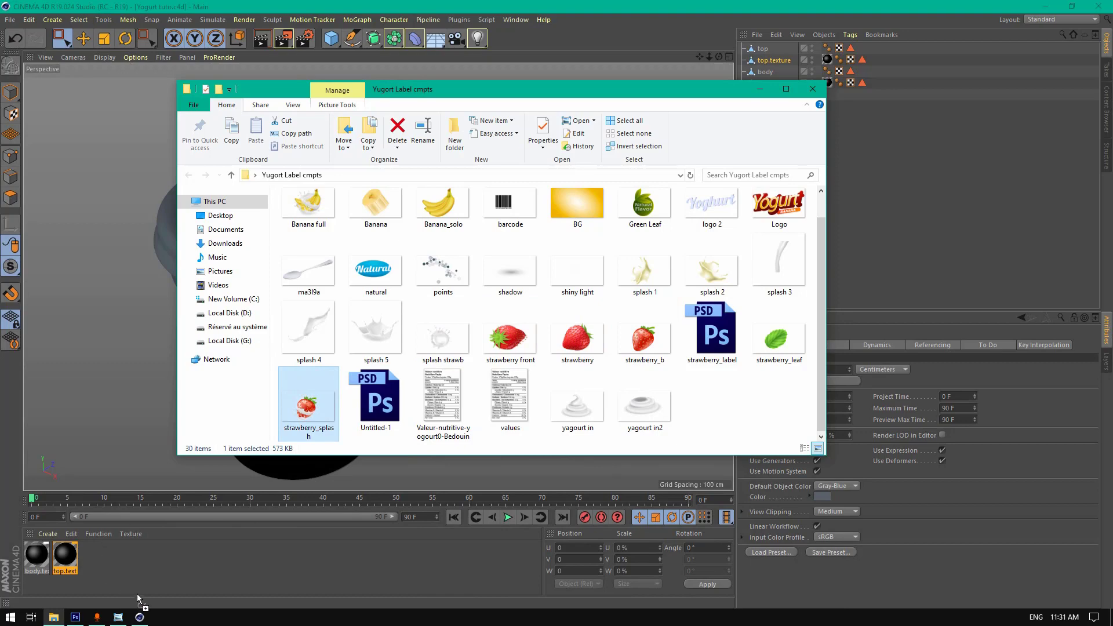
drag(138, 599, 578, 253)
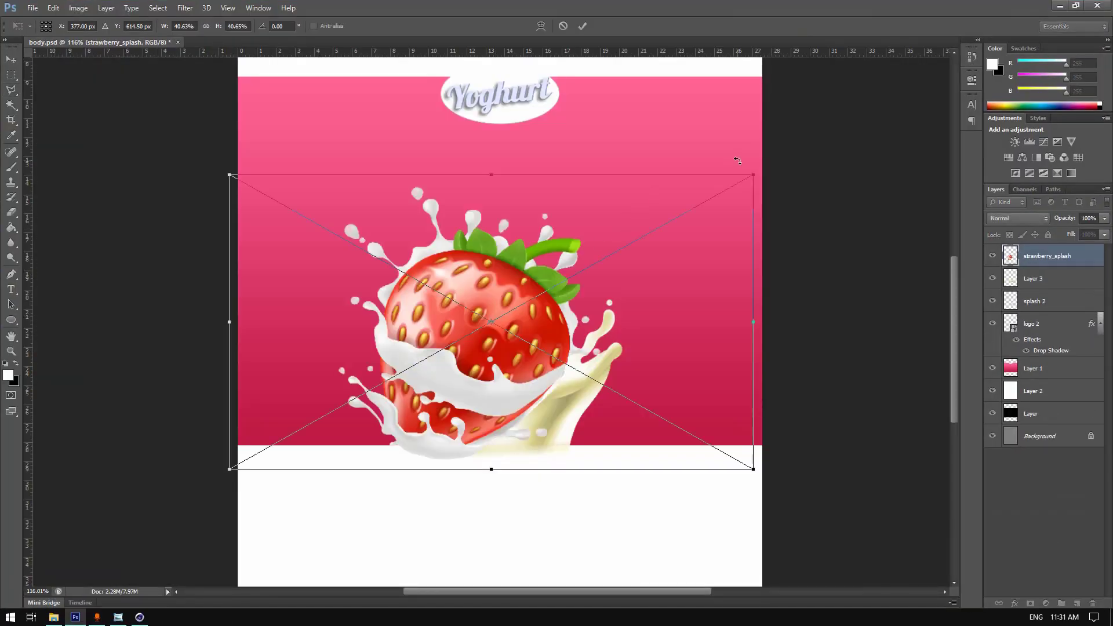
- Scale the splashed strawberry to about 13%, rotate it about 10°, and position it above the center of the milk splash
drag(756, 172, 397, 376)
drag(332, 404, 534, 325)
drag(594, 297, 622, 308)
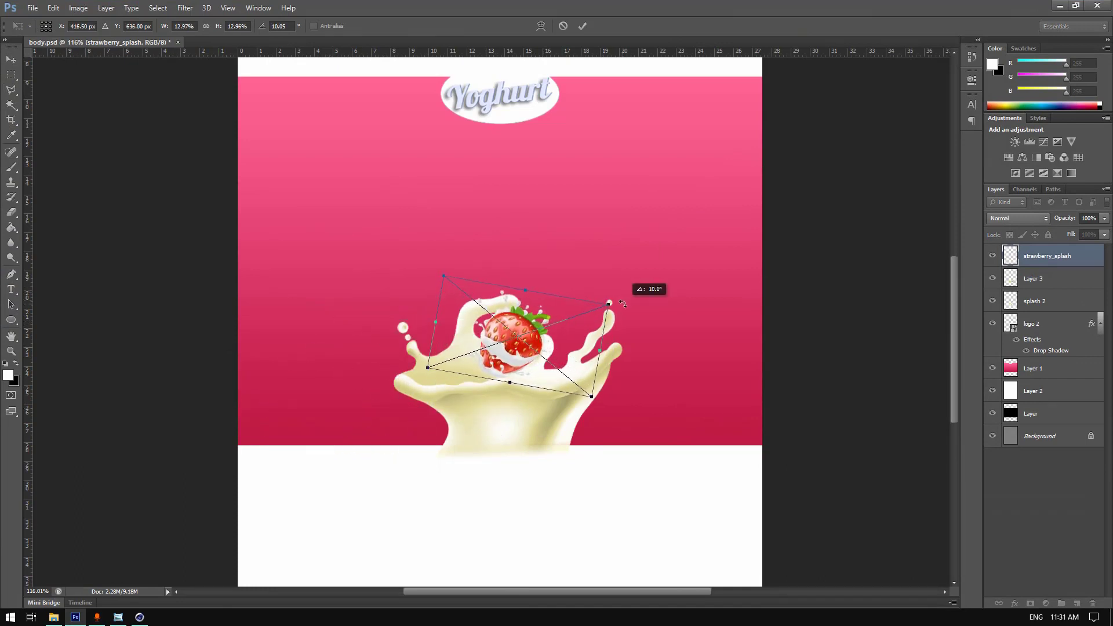
click(580, 27)
key(l)
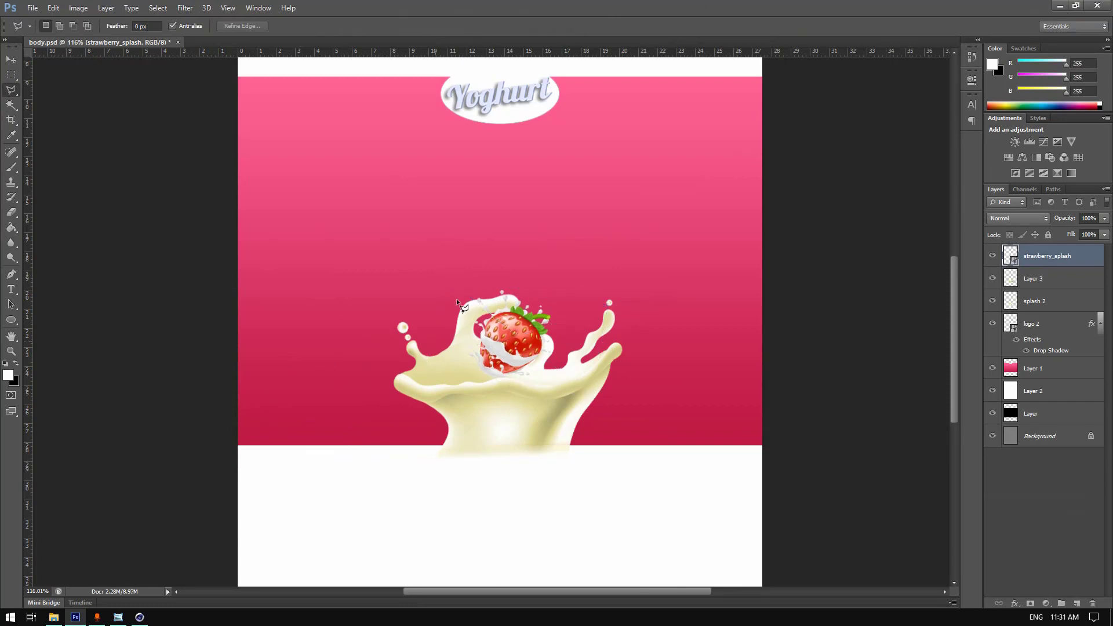
- Place the strawberry image at about 5.83% beside the splashed strawberry's lower right and move its layer below strawberry_splash
click(53, 617)
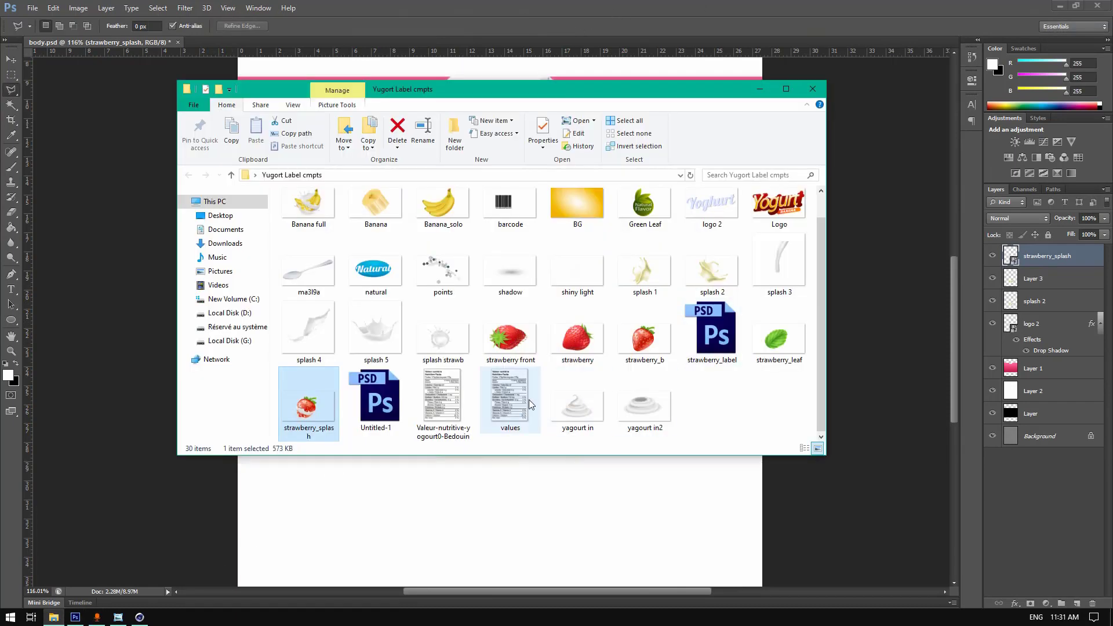
drag(578, 336, 468, 420)
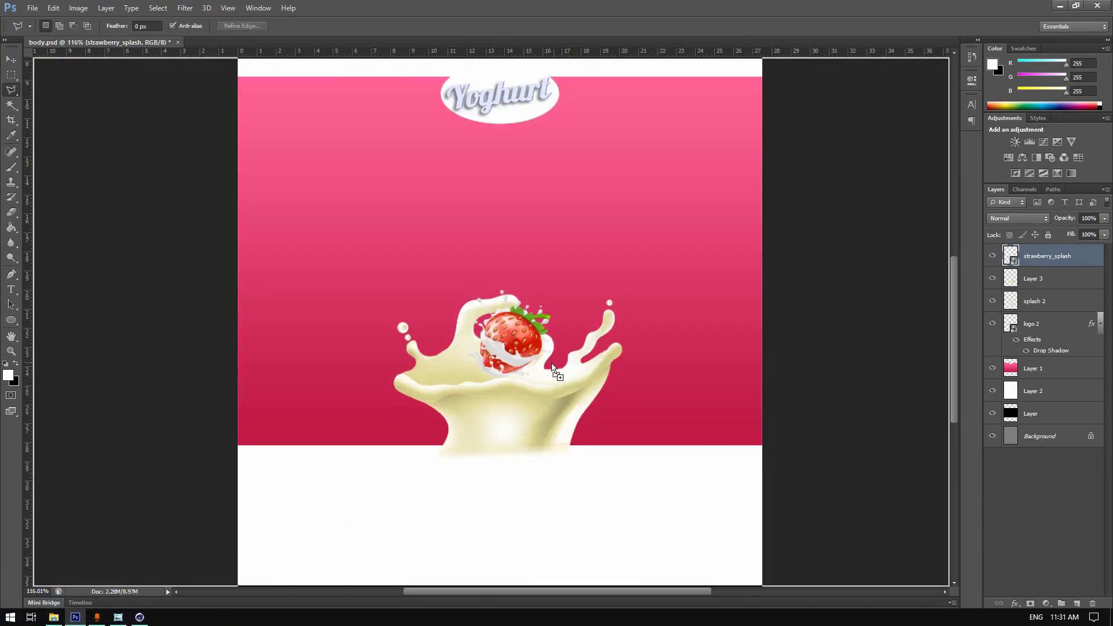
drag(552, 370, 553, 368)
shift+drag(756, 177, 556, 357)
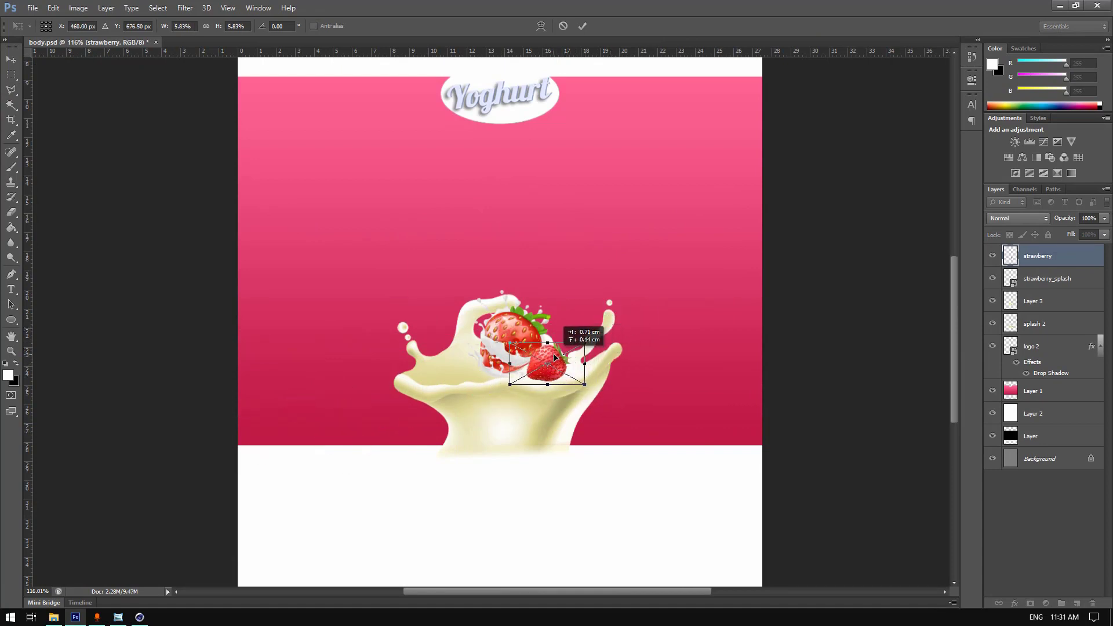
click(582, 25)
key(l)
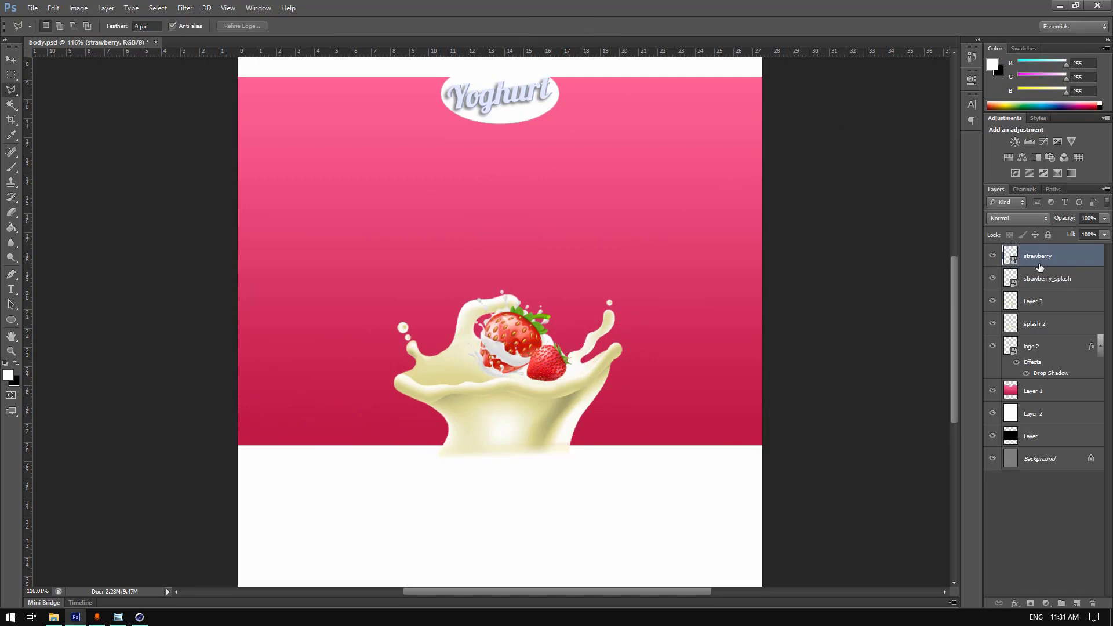
drag(1038, 255, 1041, 291)
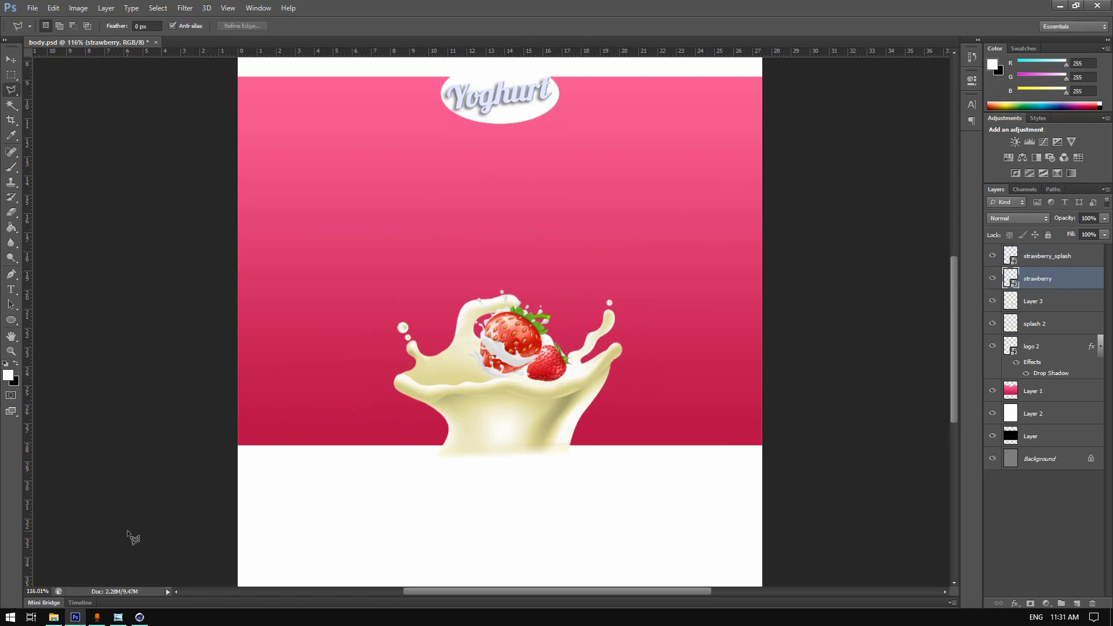
- Place the strawberry front image, scale it down, and position it in the milk left of the splashed strawberry
click(75, 617)
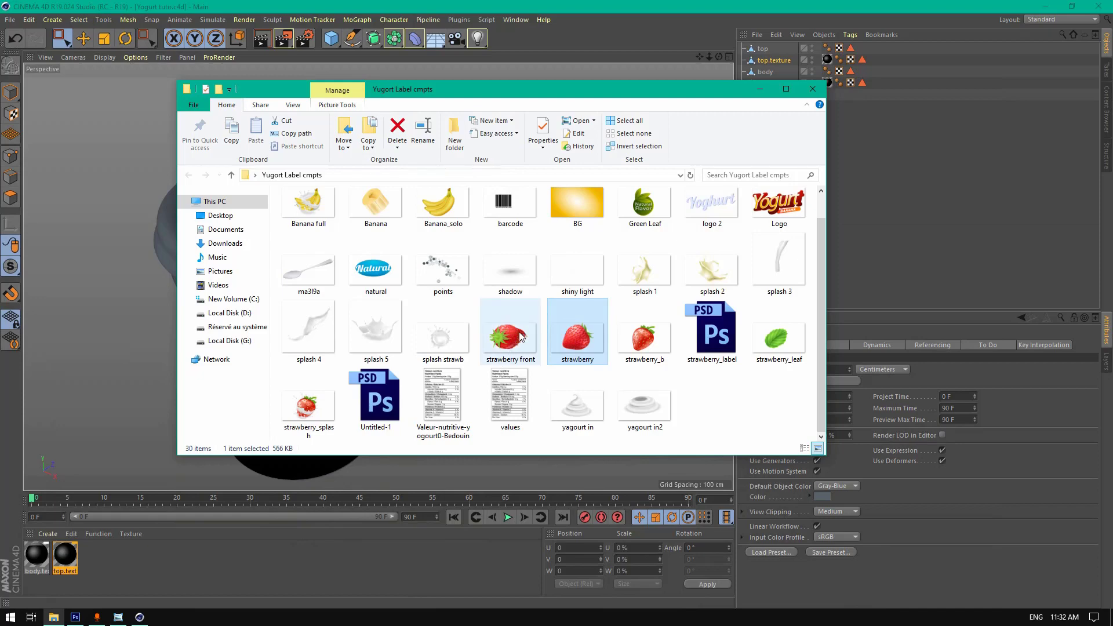
drag(520, 336, 469, 356)
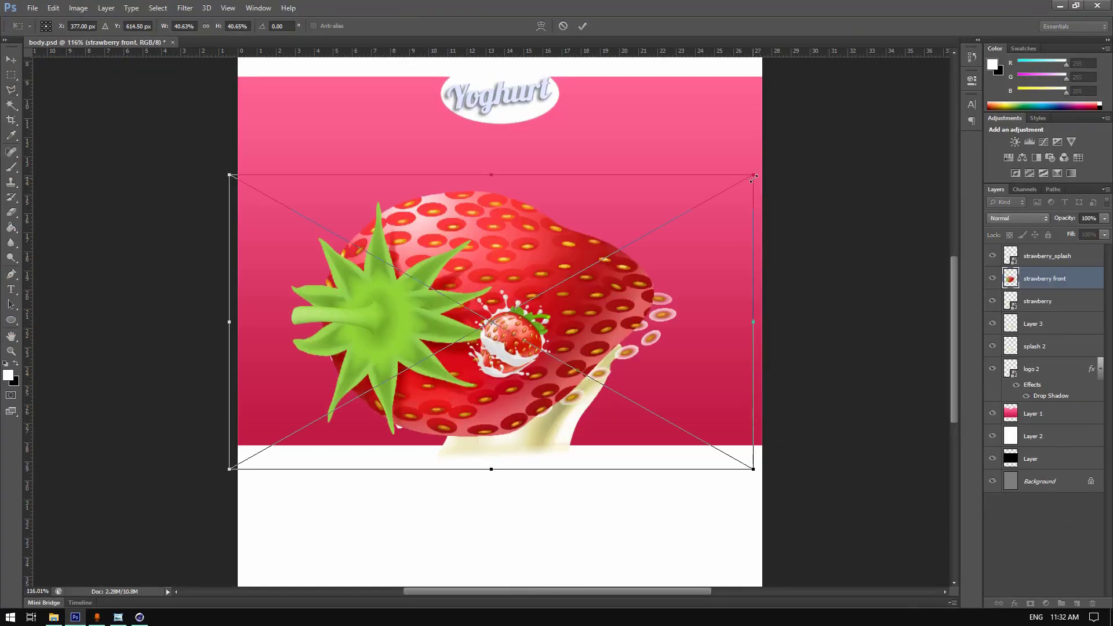
drag(754, 180, 473, 351)
click(582, 26)
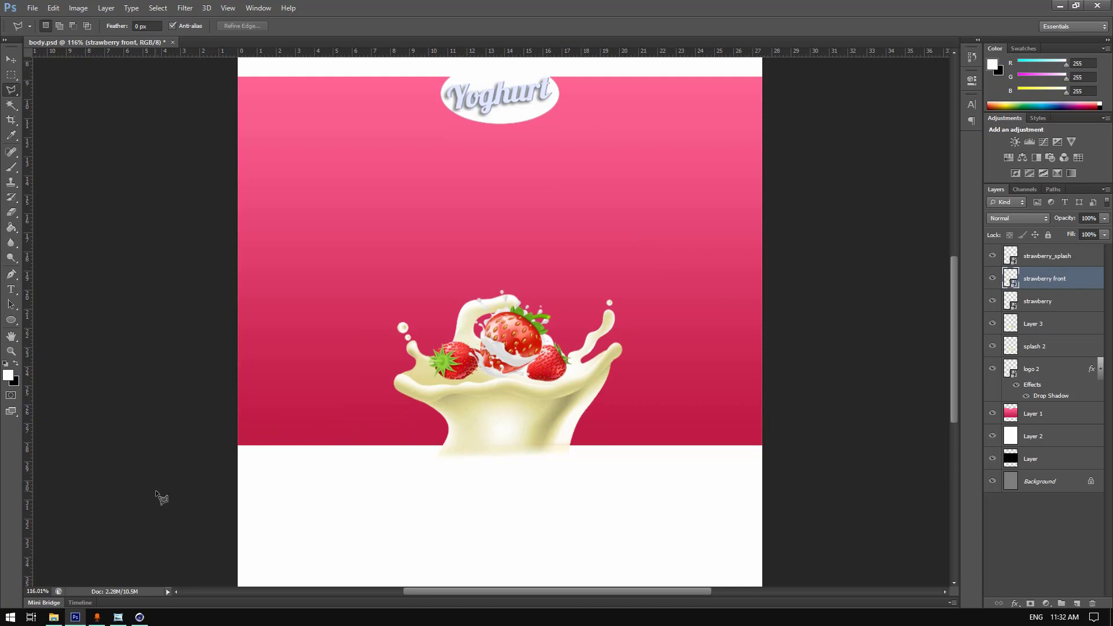
- Place the strawberry_leaf image scaled to about 7%, rotate it to about -115.5°, and position it over the left strawberry's top
click(53, 618)
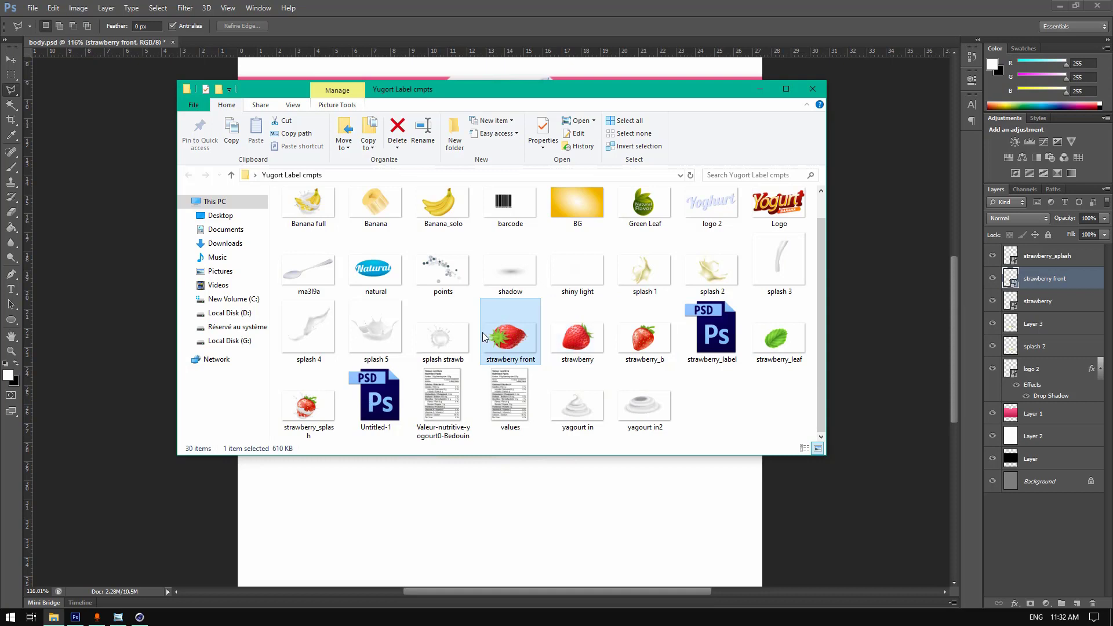
drag(774, 351, 571, 380)
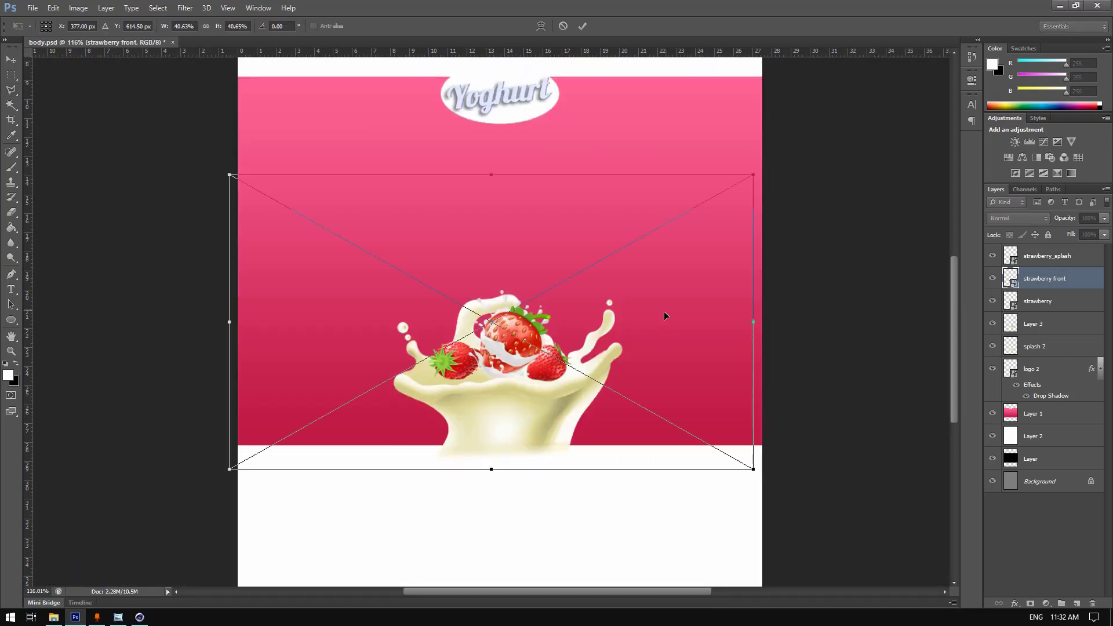
drag(755, 177, 516, 321)
drag(524, 315, 413, 323)
mouse_move(486, 344)
mouse_down()
mouse_move(450, 347)
mouse_move(466, 346)
mouse_up()
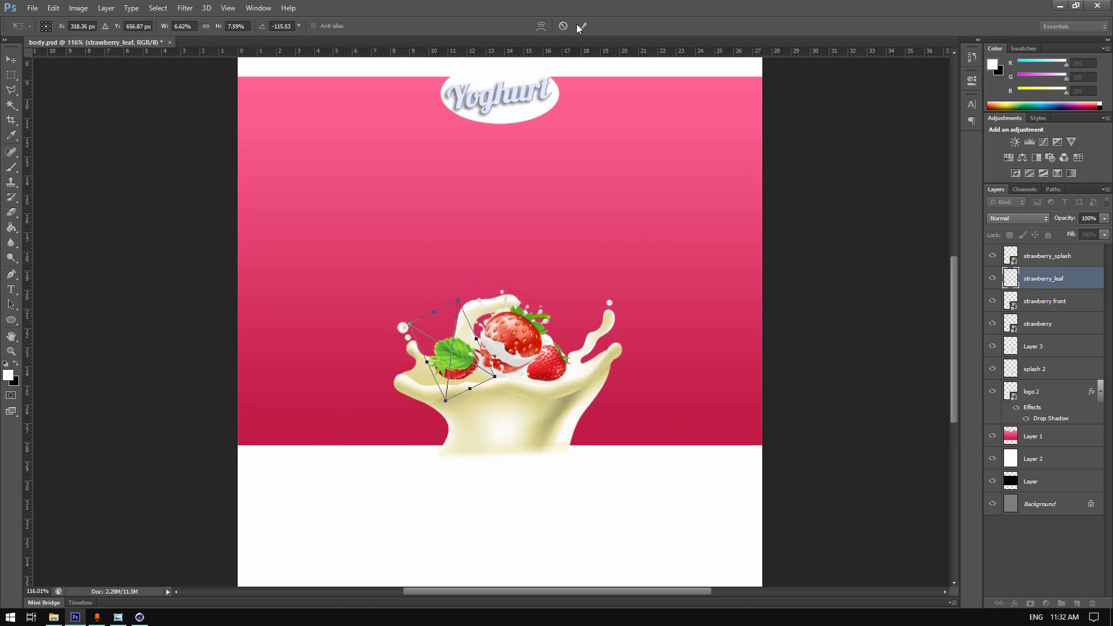
double_click(460, 340)
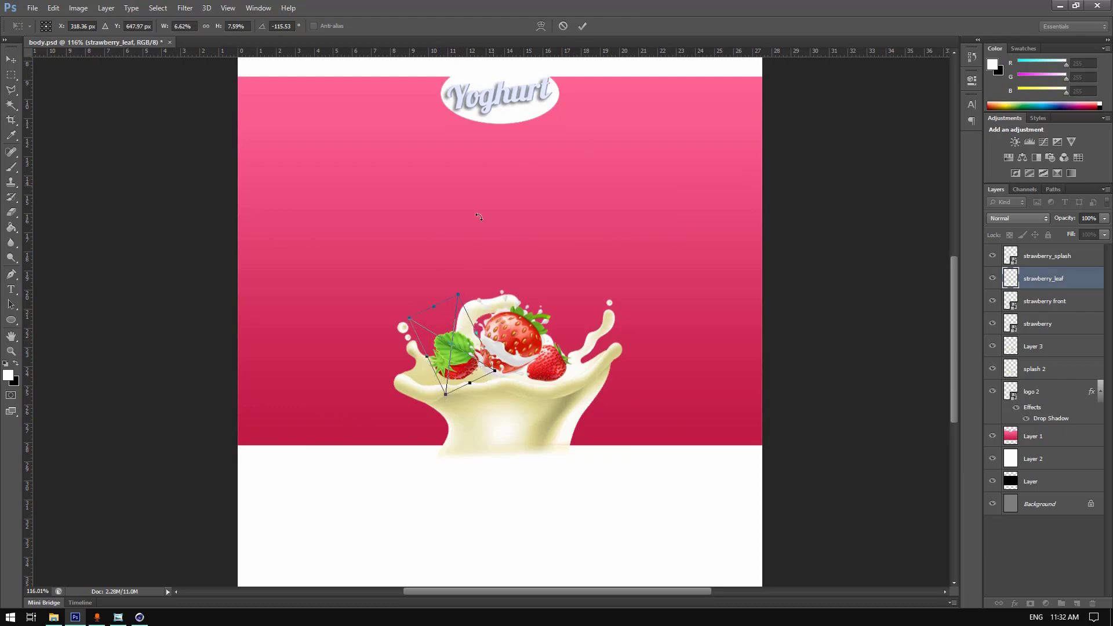
key(l)
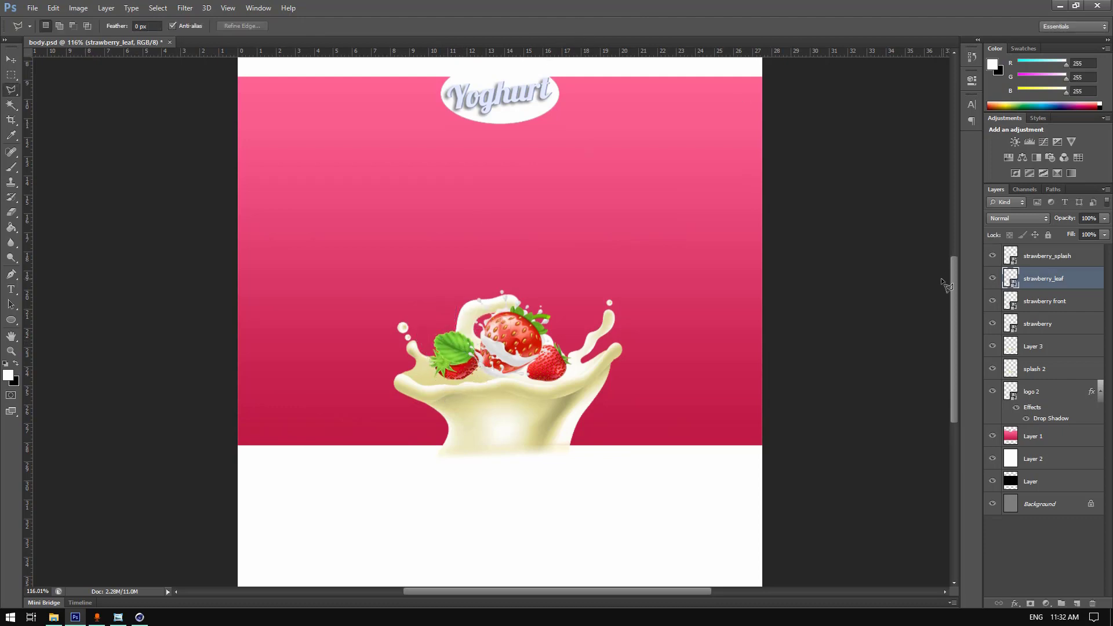
- Duplicate the strawberry leaf twice, placing one copy beside the right strawberry and the other left of the original leaf
key(alt+shift)
key(alt+shift)
click(12, 61)
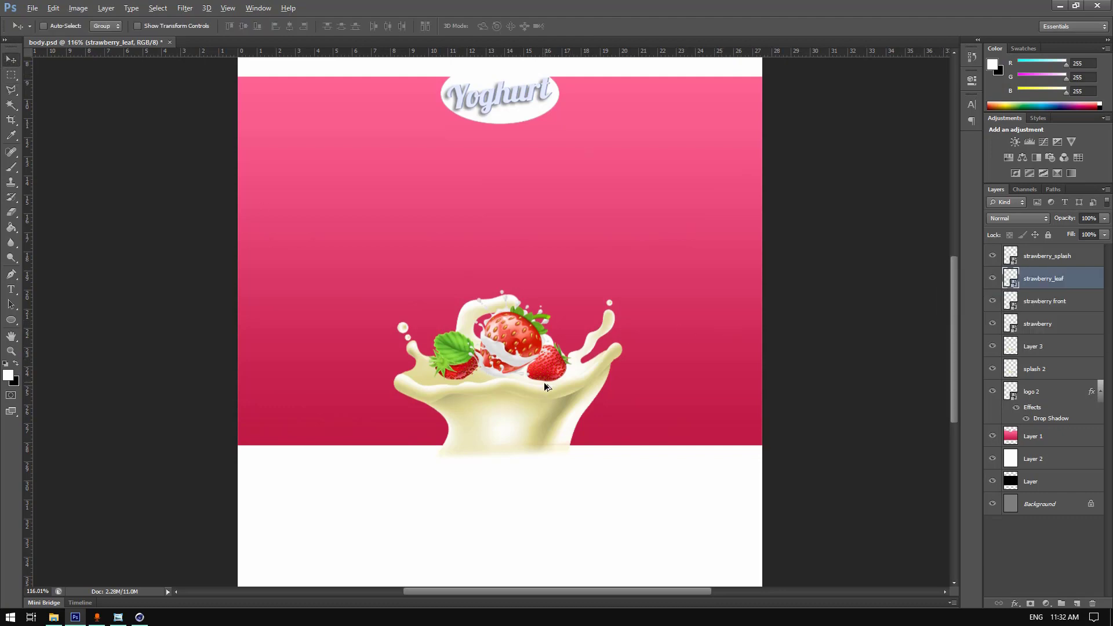
alt+drag(459, 353, 560, 355)
alt+drag(458, 354, 417, 355)
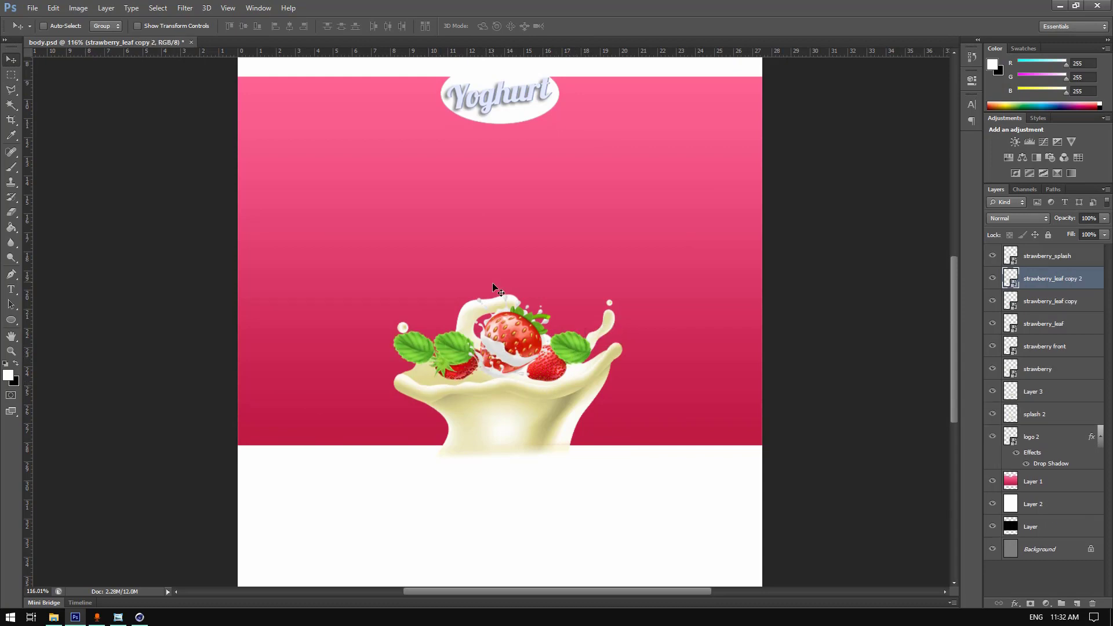
- Rotate the second leaf copy, position it just below the original leaf over the left strawberry, and select the strawberry_splash layer
click(12, 89)
right_click(464, 372)
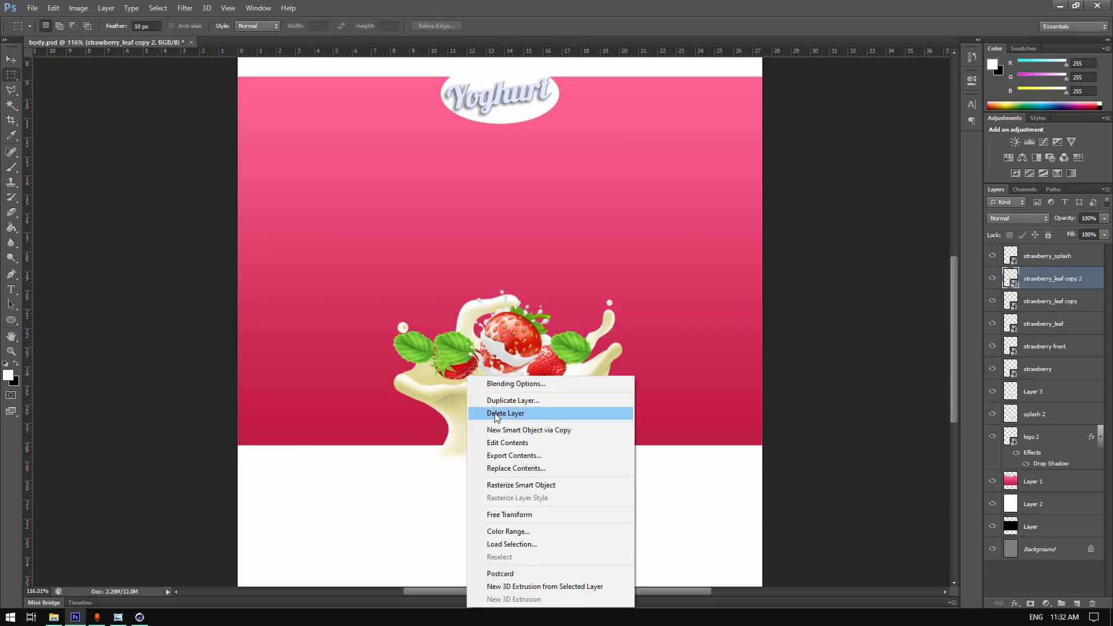
click(516, 514)
drag(466, 297, 374, 290)
drag(426, 338, 462, 371)
click(583, 26)
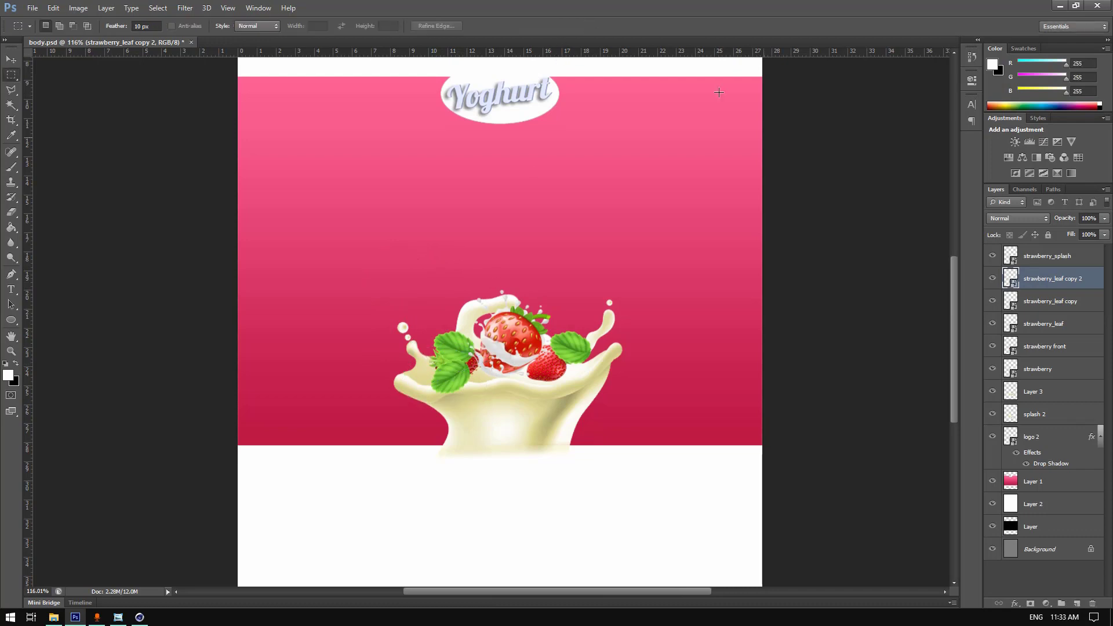
click(1052, 266)
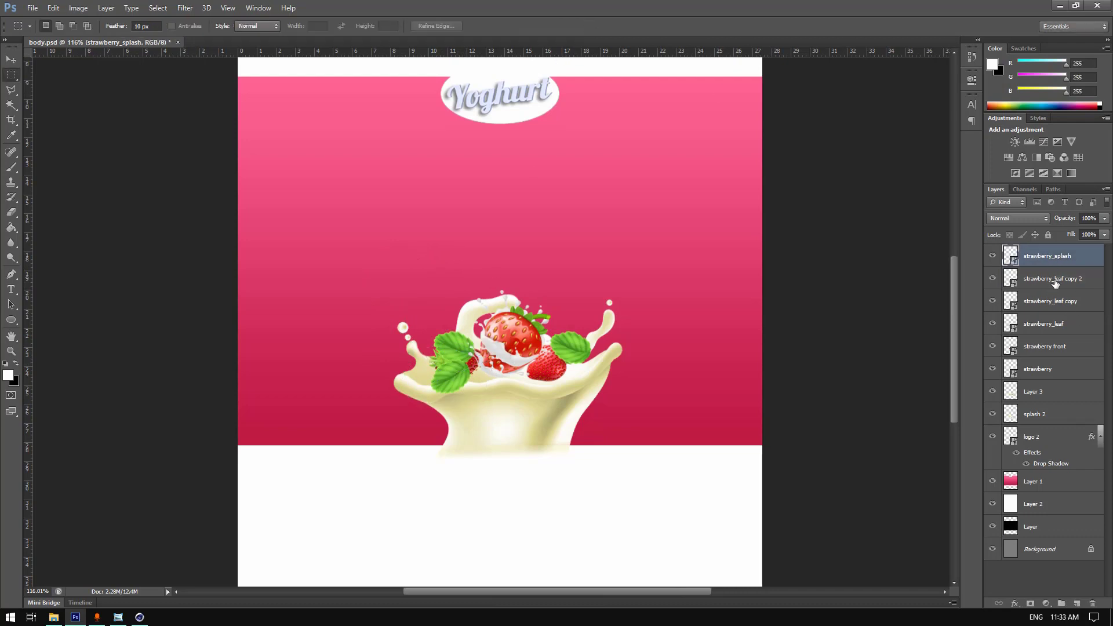
click(1056, 281)
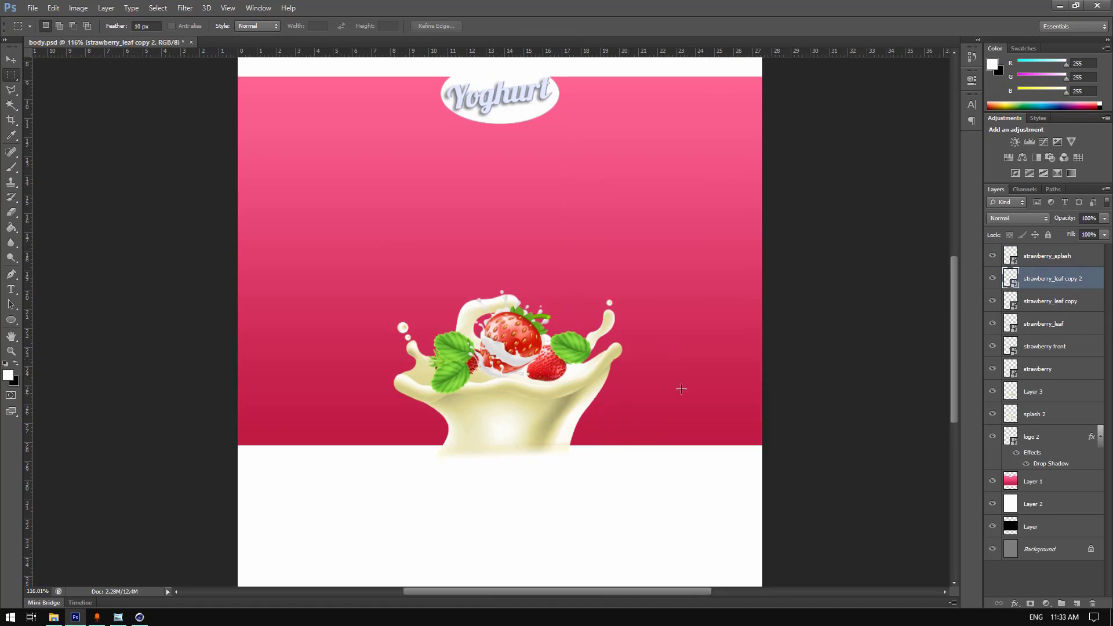
right_click(627, 341)
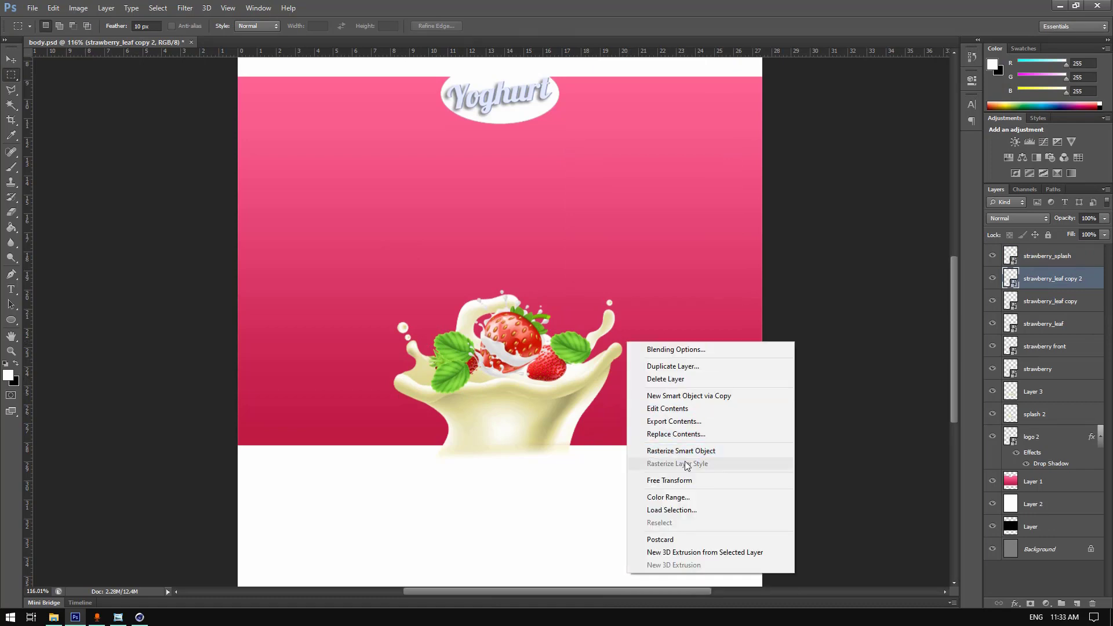
click(684, 481)
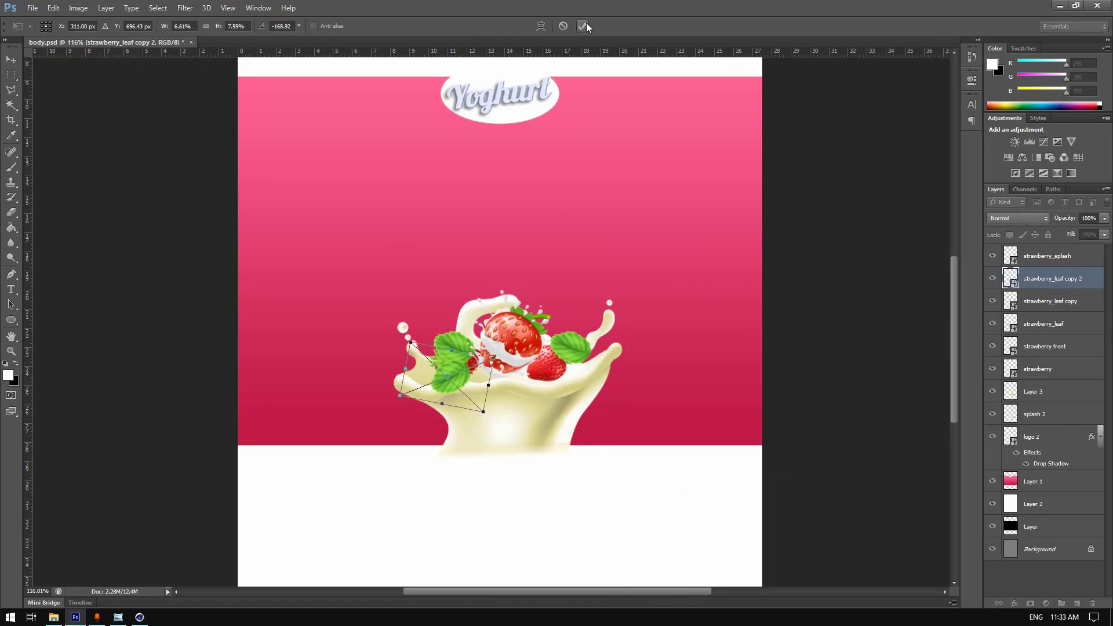
click(584, 27)
- Rotate the first strawberry leaf copy to about 7.9° and move it down over the right strawberry's upper part
click(1042, 301)
right_click(615, 362)
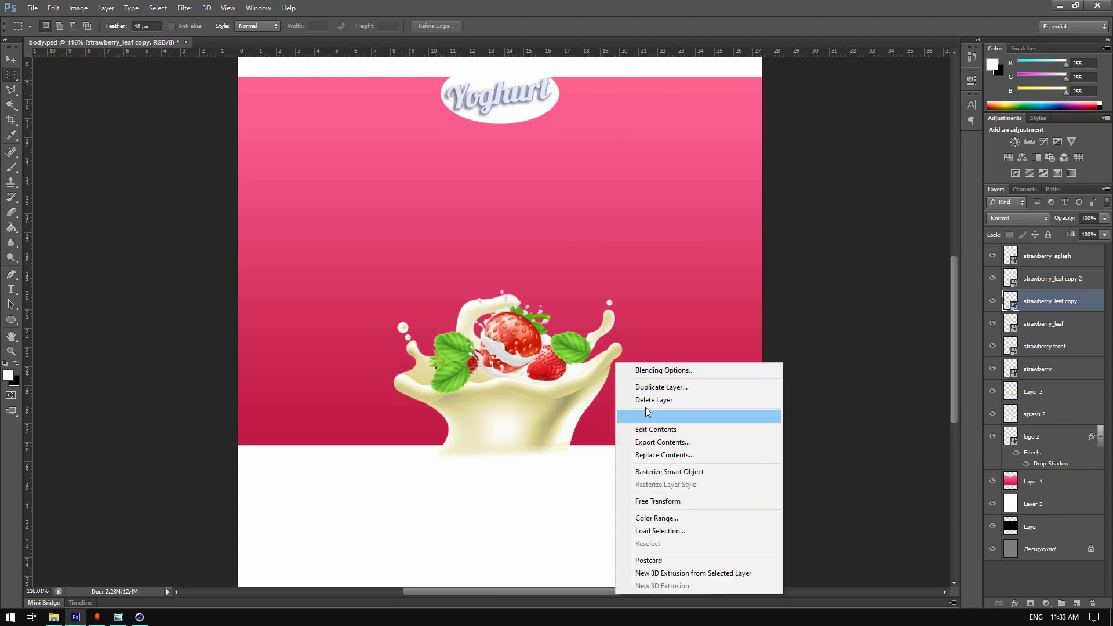
click(667, 501)
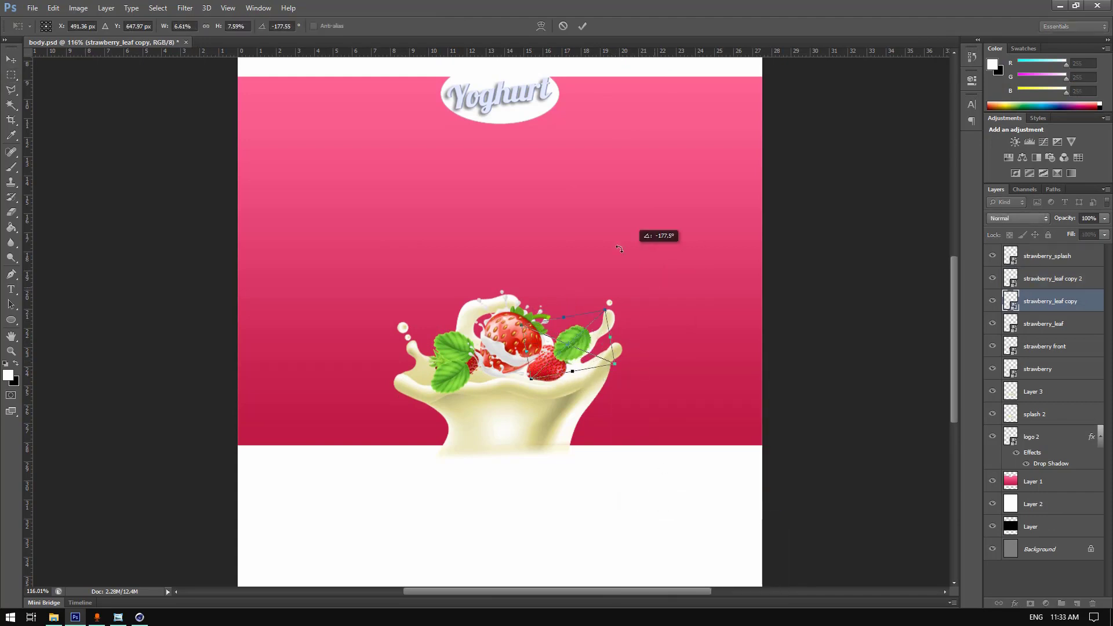
drag(547, 385, 543, 381)
drag(571, 335, 564, 347)
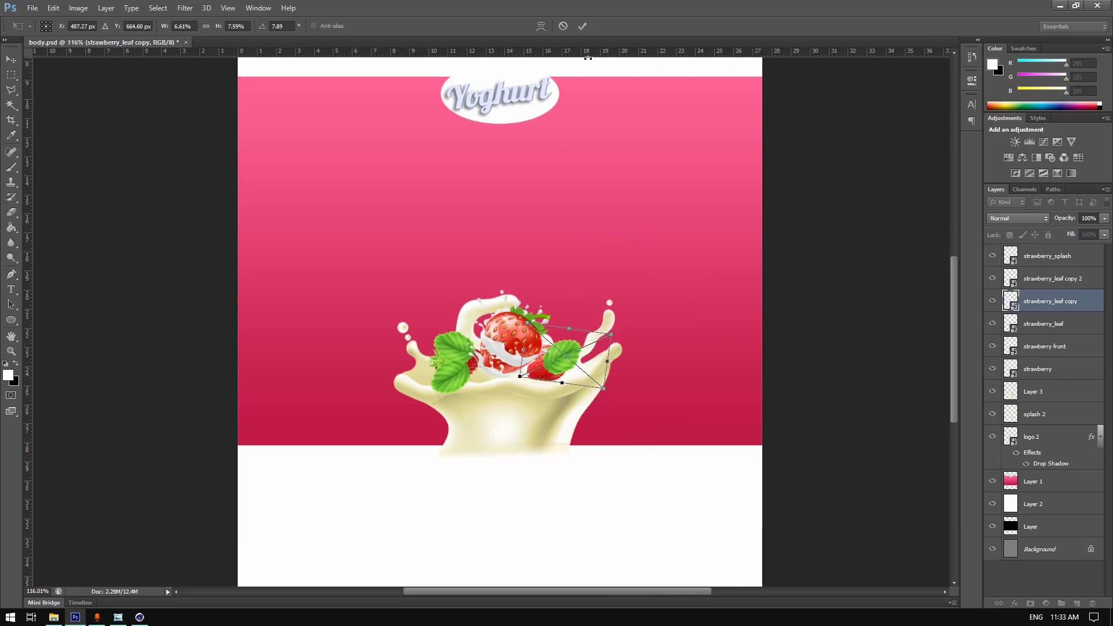
click(583, 25)
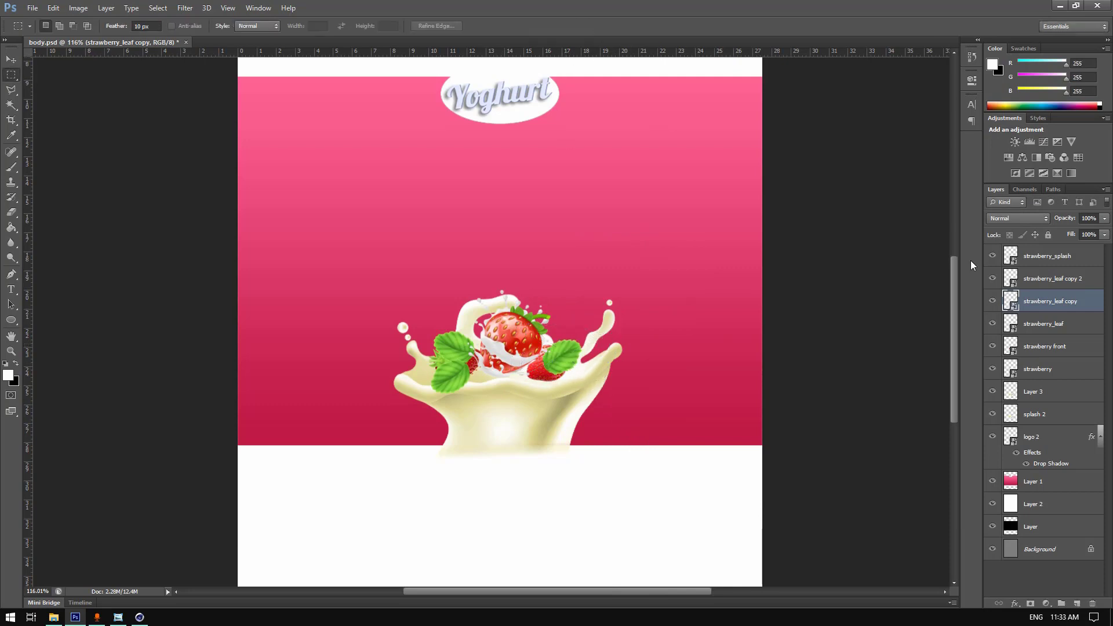
- Move the three strawberry_leaf layers beneath the strawberry layer and bring Layer 3 to the top of the layer stack
click(1065, 280)
shift+click(1059, 325)
drag(1058, 305, 1046, 384)
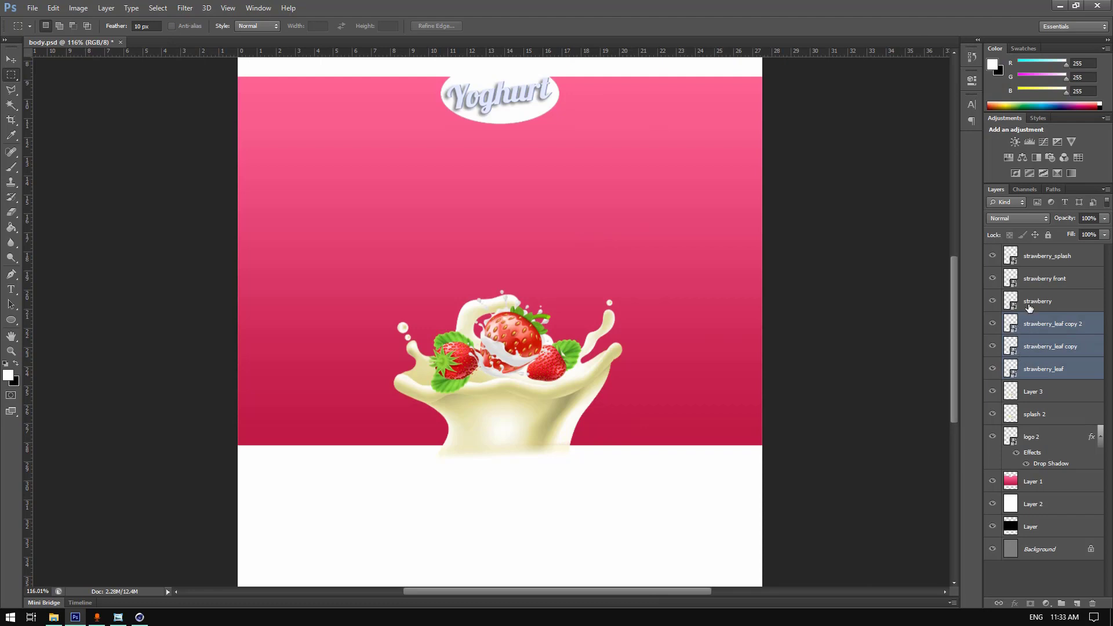
drag(1036, 389, 1023, 265)
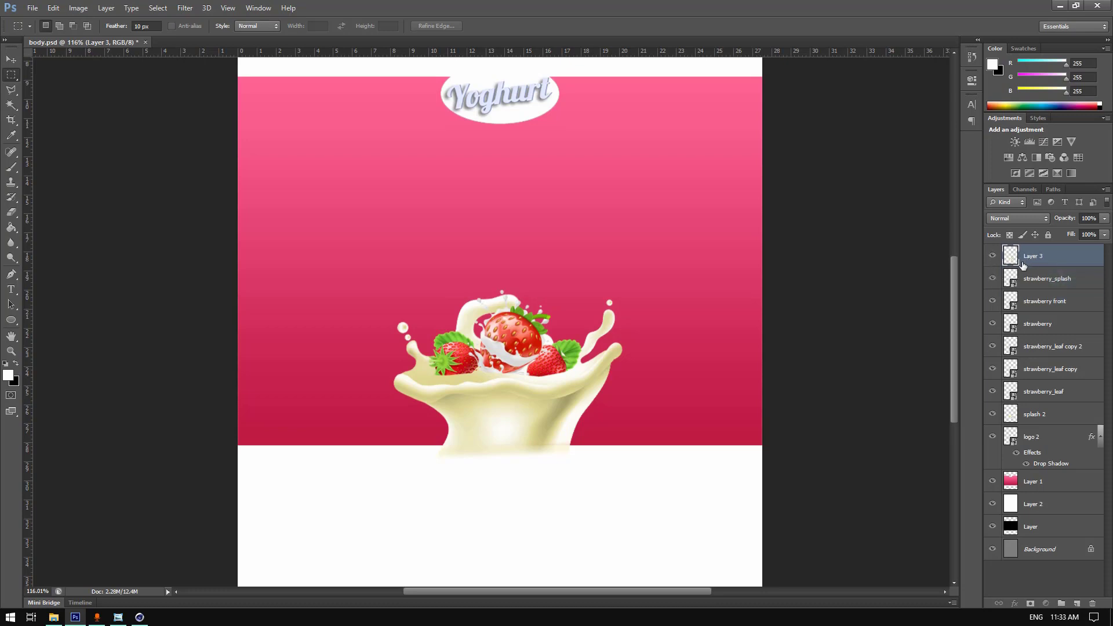
- Erase along the splash's inner rim on Layer 3, beneath the strawberries and leaves, with a 14 px Eraser
alt+scroll(496, 390, up, 5)
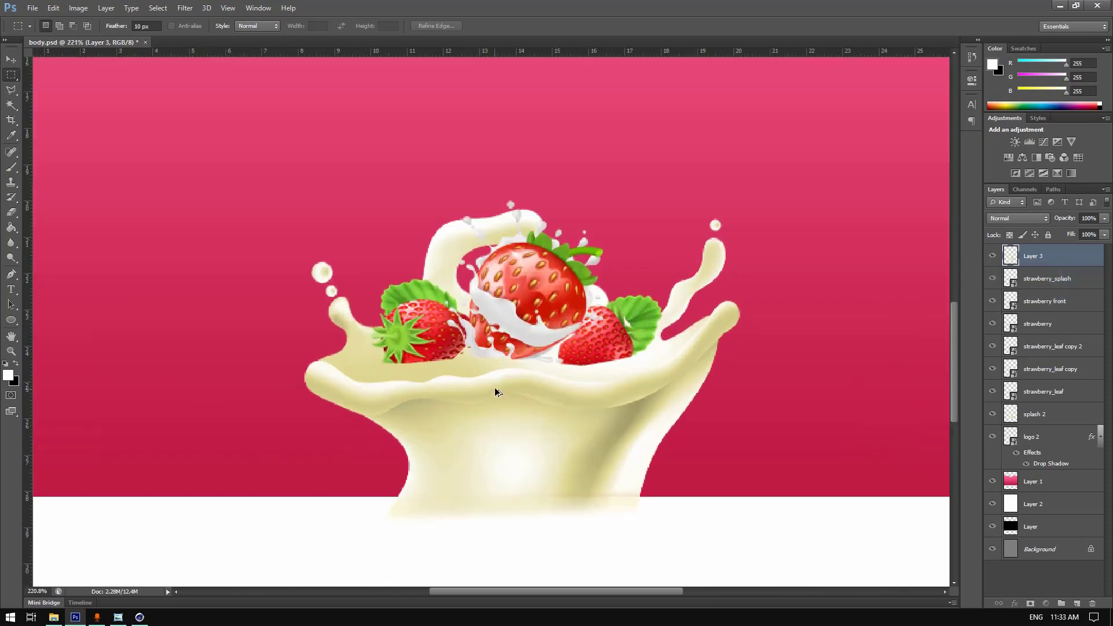
click(11, 211)
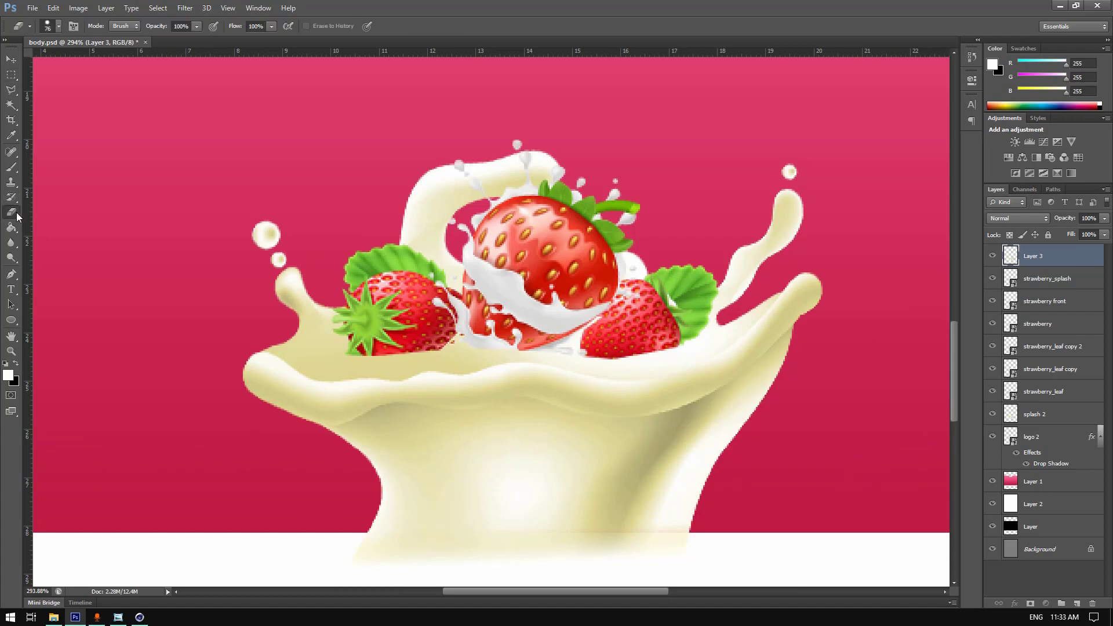
right_click(569, 261)
drag(626, 287, 590, 283)
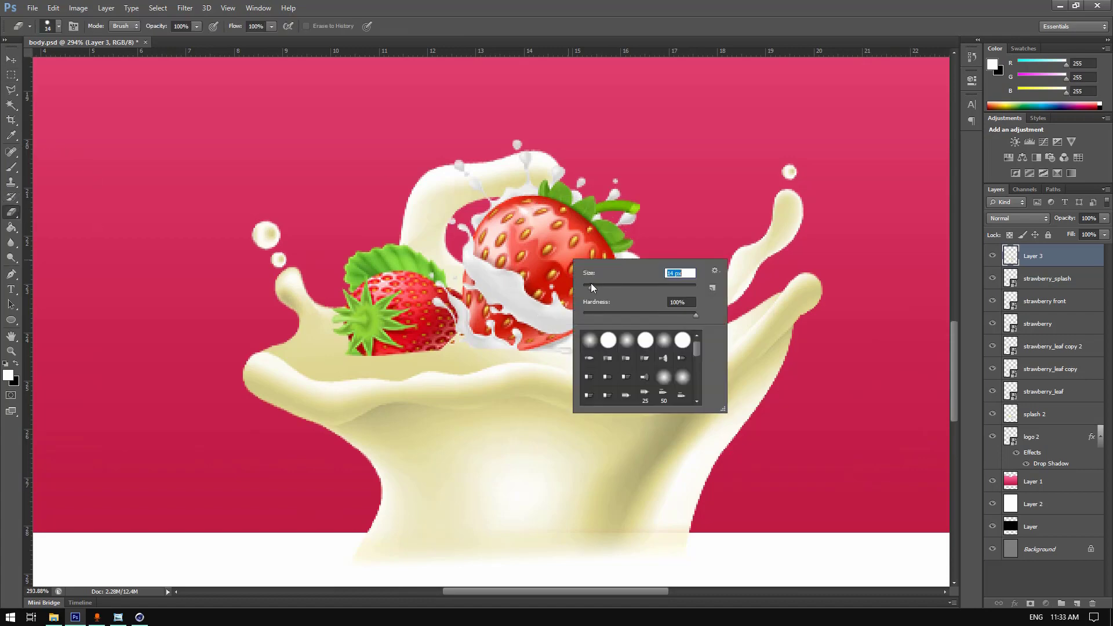
key(Return)
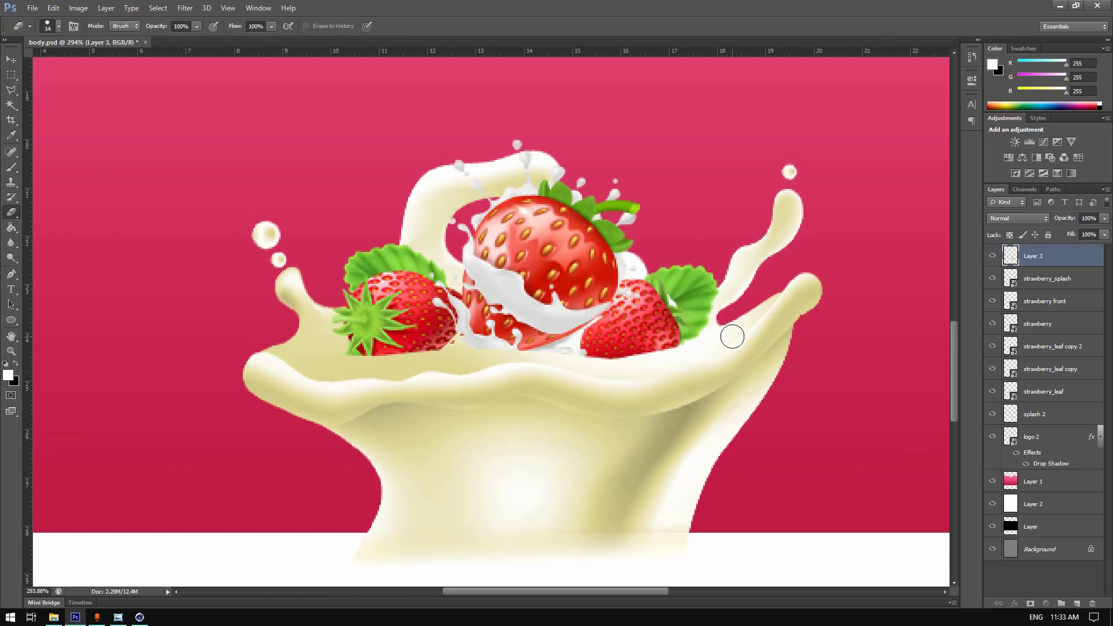
alt+scroll(732, 336, up, 2)
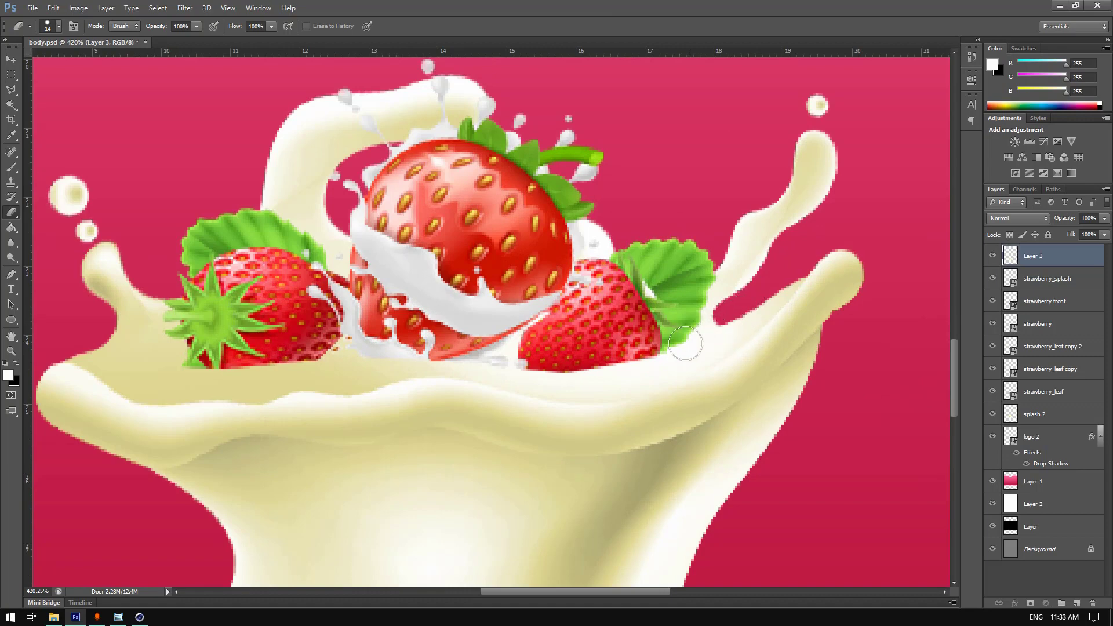
mouse_move(685, 343)
mouse_down()
mouse_move(556, 371)
mouse_move(671, 373)
mouse_move(688, 368)
mouse_move(464, 363)
mouse_move(432, 351)
mouse_move(418, 355)
mouse_move(493, 357)
mouse_move(415, 360)
mouse_move(444, 364)
mouse_move(343, 345)
mouse_move(348, 362)
mouse_move(305, 368)
mouse_move(372, 365)
mouse_move(177, 377)
mouse_move(194, 399)
mouse_move(237, 383)
mouse_up()
alt+scroll(265, 333, down, 6)
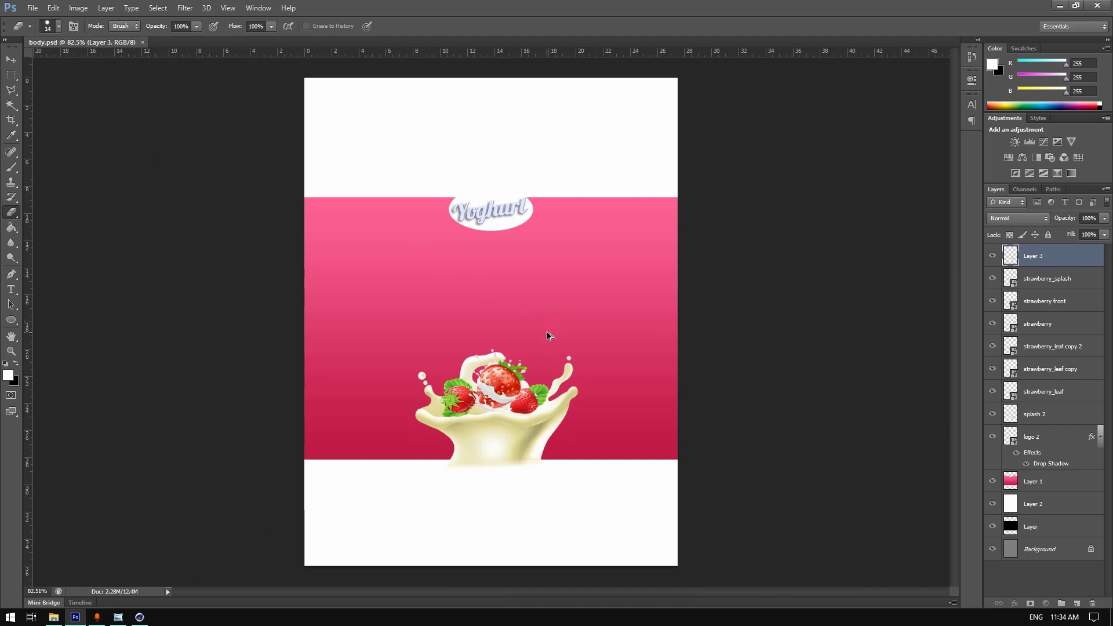
alt+scroll(522, 339, up, 2)
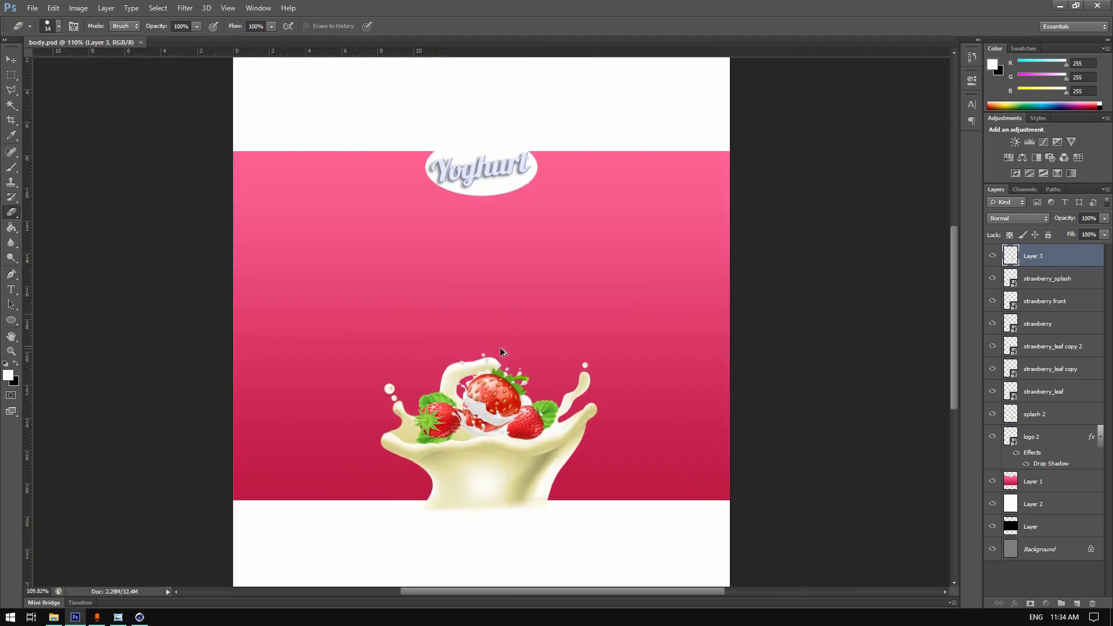
- Place the splash 3 image from the Yugort Label cmpts folder into the label and scale it to about 26% above the strawberries
click(139, 617)
click(76, 618)
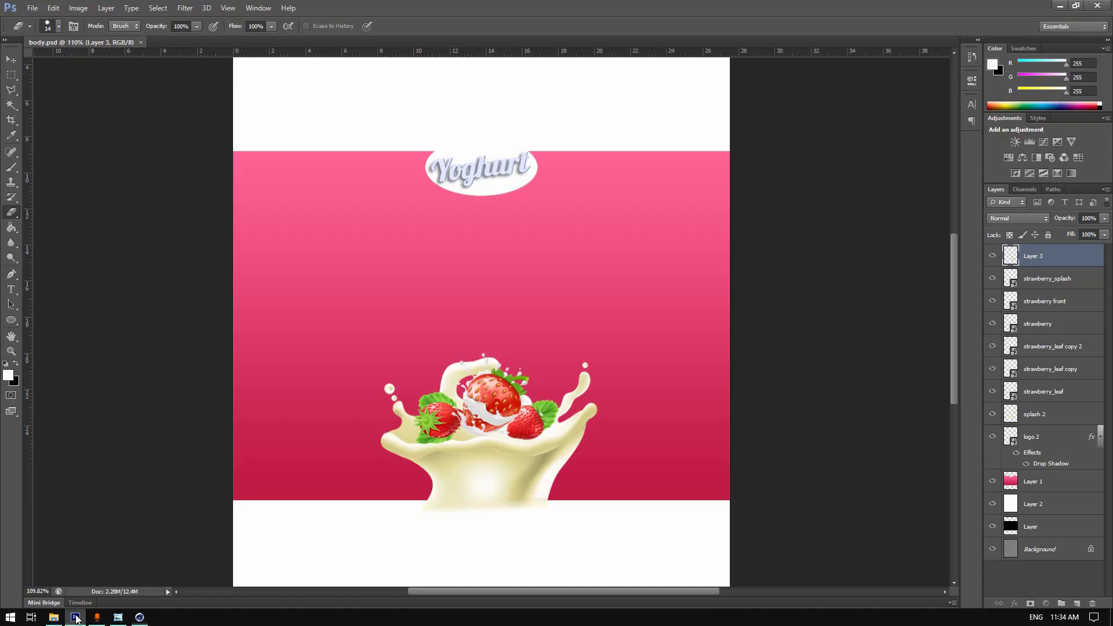
click(53, 617)
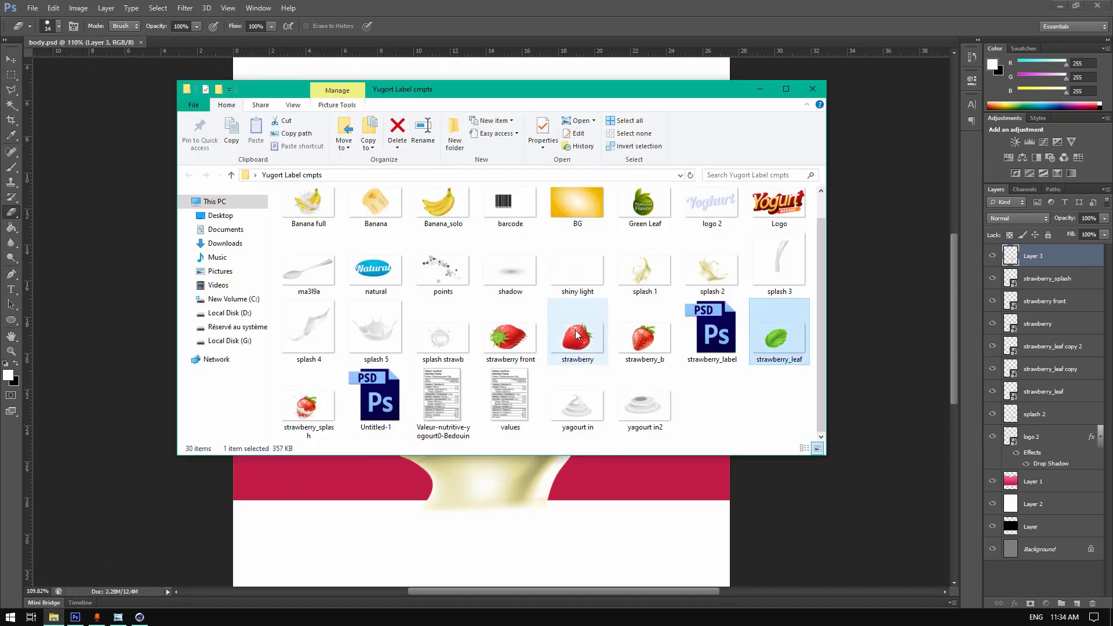
drag(774, 260, 502, 267)
shift+drag(736, 81, 583, 236)
drag(421, 312, 477, 221)
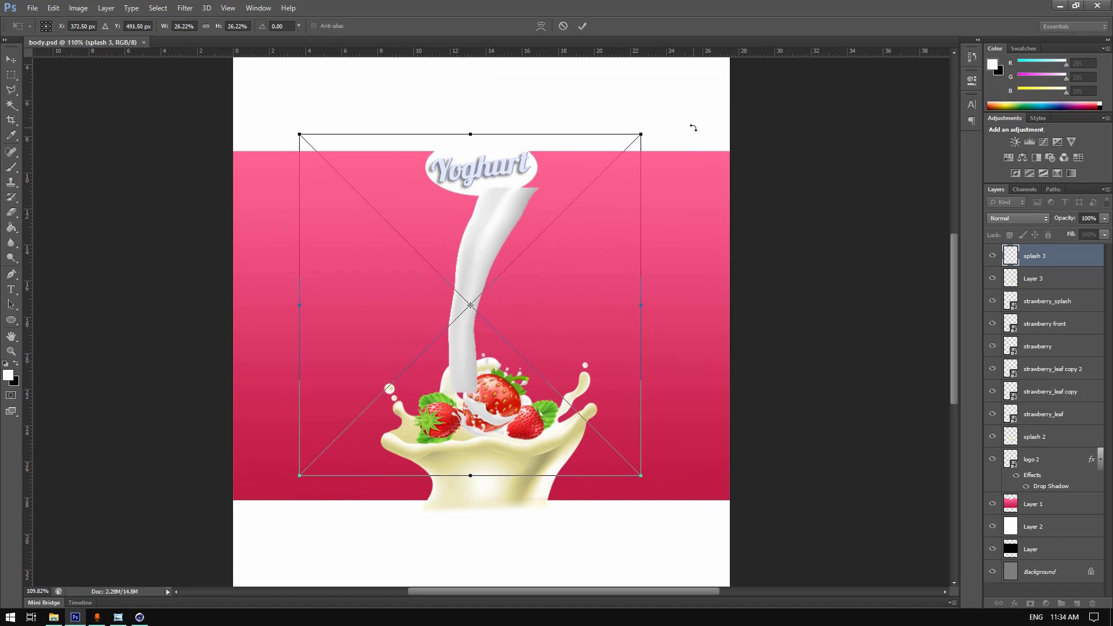
- Scale the milk stream to about 21%, position it over the central strawberry, and move its layer beneath the strawberry layer
drag(691, 129, 590, 194)
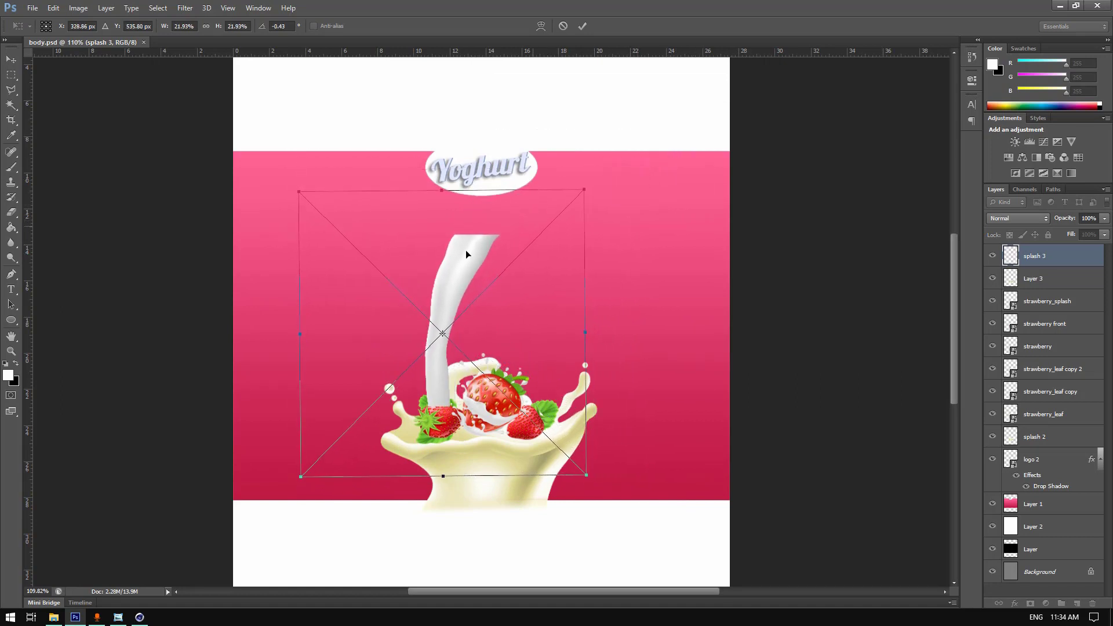
drag(459, 276, 499, 252)
drag(630, 166, 620, 180)
drag(520, 249, 528, 253)
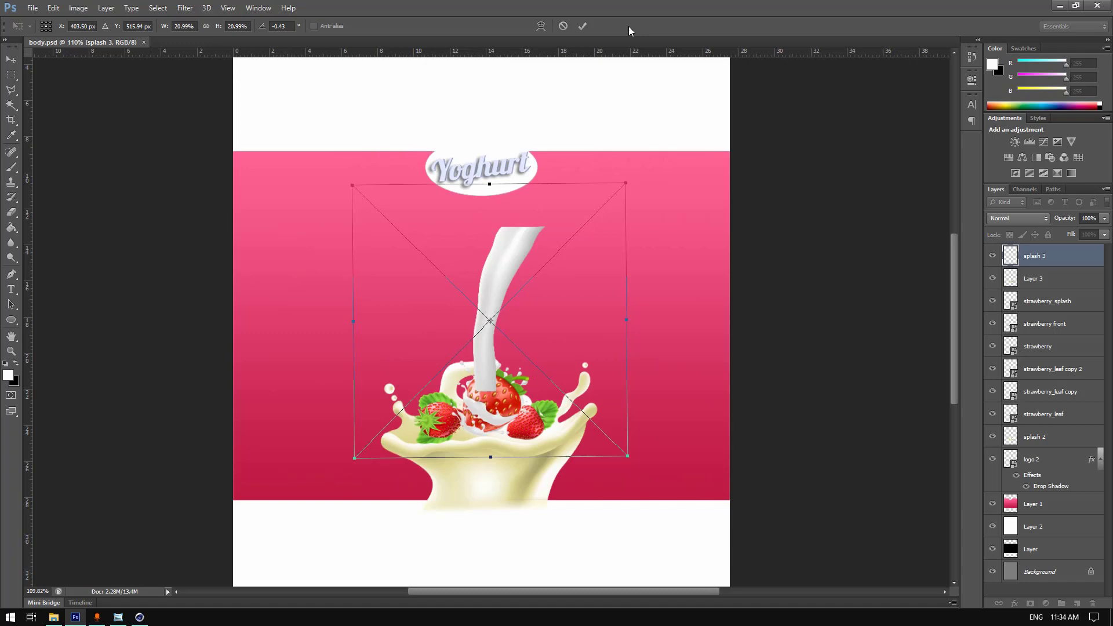
click(584, 26)
mouse_move(1052, 256)
mouse_down()
mouse_move(1051, 400)
mouse_move(1046, 359)
mouse_up()
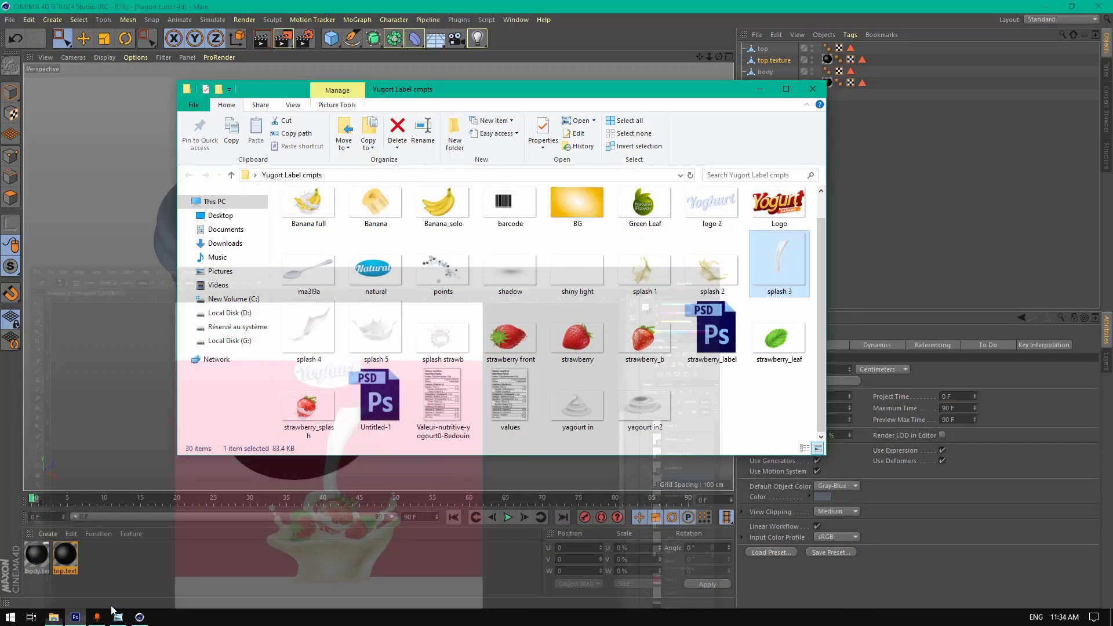
- Place the strawberry_b image, scale it to about 11%, rotate it about 26°, and position it over the milk stream's upper end
click(75, 617)
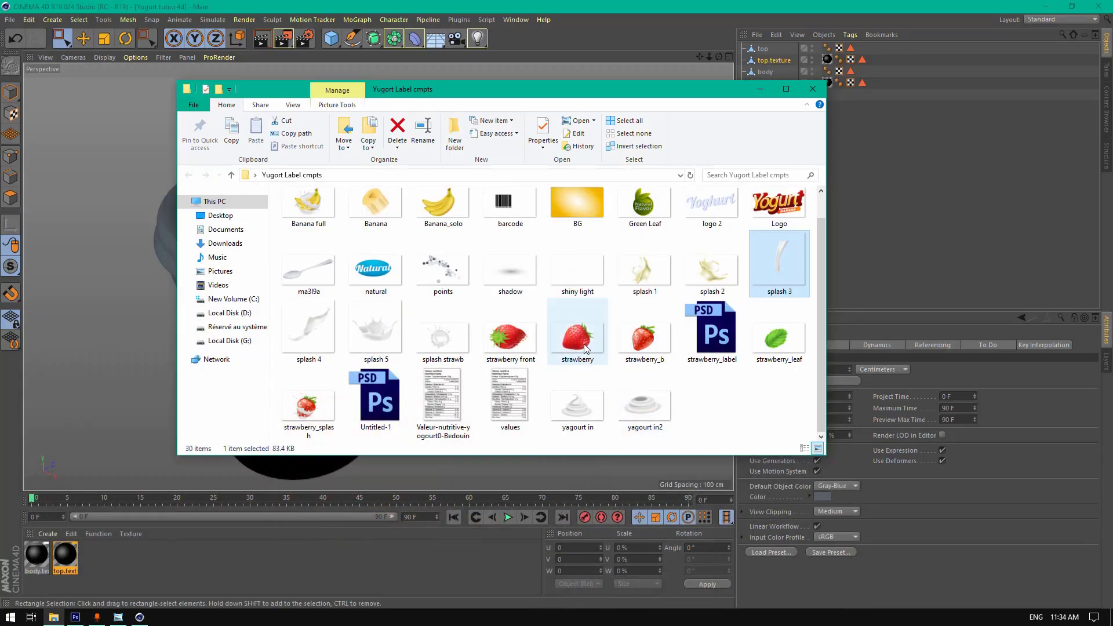
click(586, 348)
drag(645, 339, 516, 250)
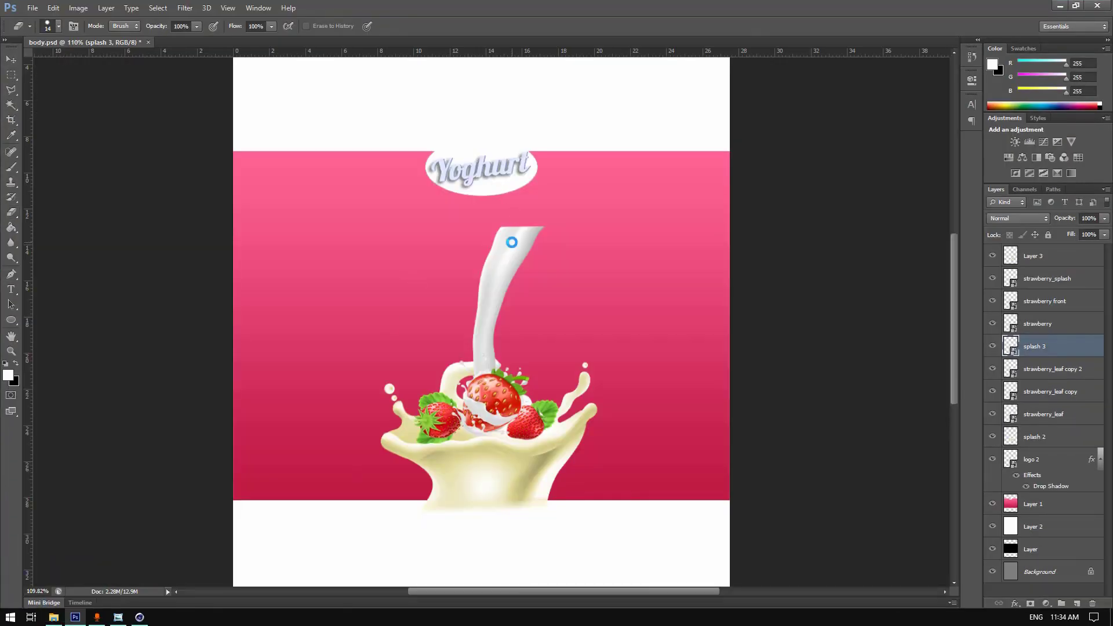
shift+drag(741, 185, 385, 413)
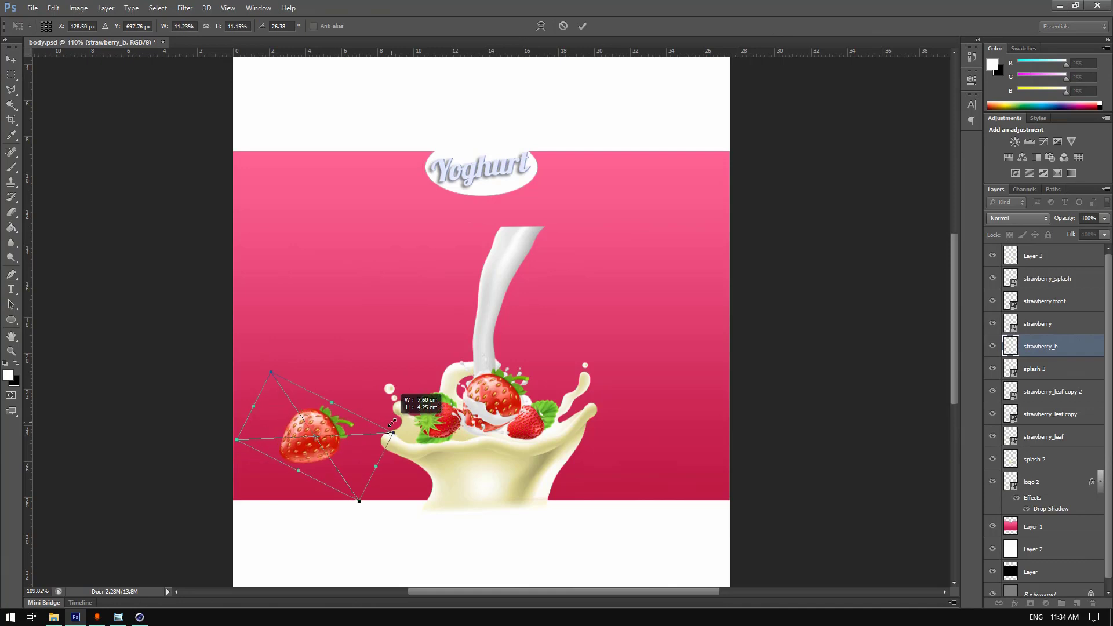
drag(311, 435, 524, 241)
click(583, 26)
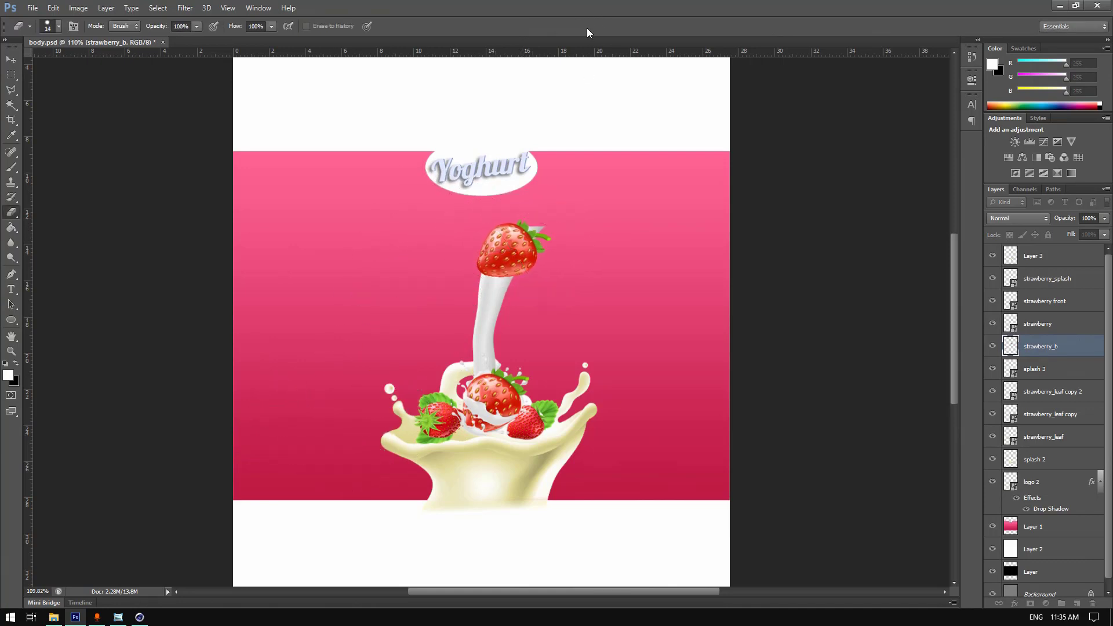
key(e)
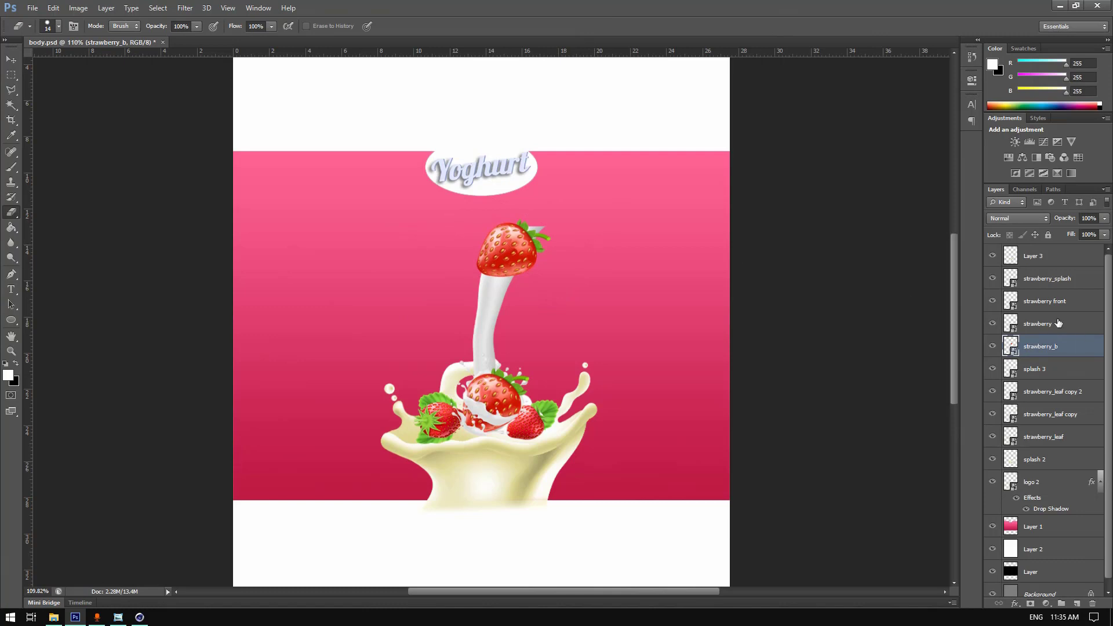
- Nudge the strawberry_b and splash 3 layers together slightly to the left with the Move tool
shift+click(1038, 369)
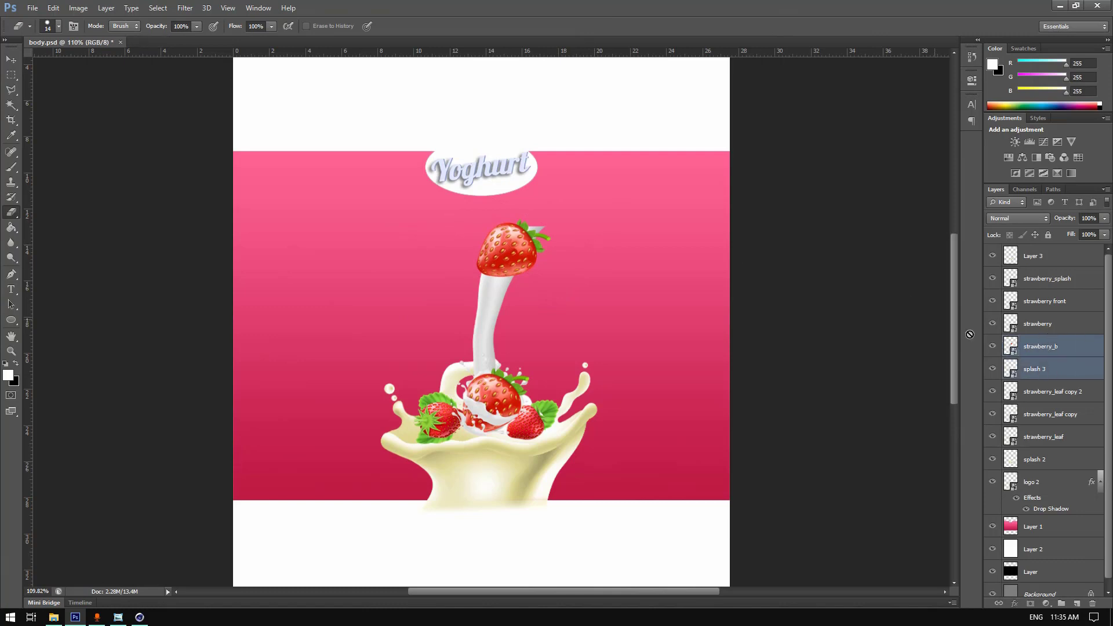
click(12, 59)
key(Left)
key(Left)
key(Left)
key(Left)
key(Left)
key(Left)
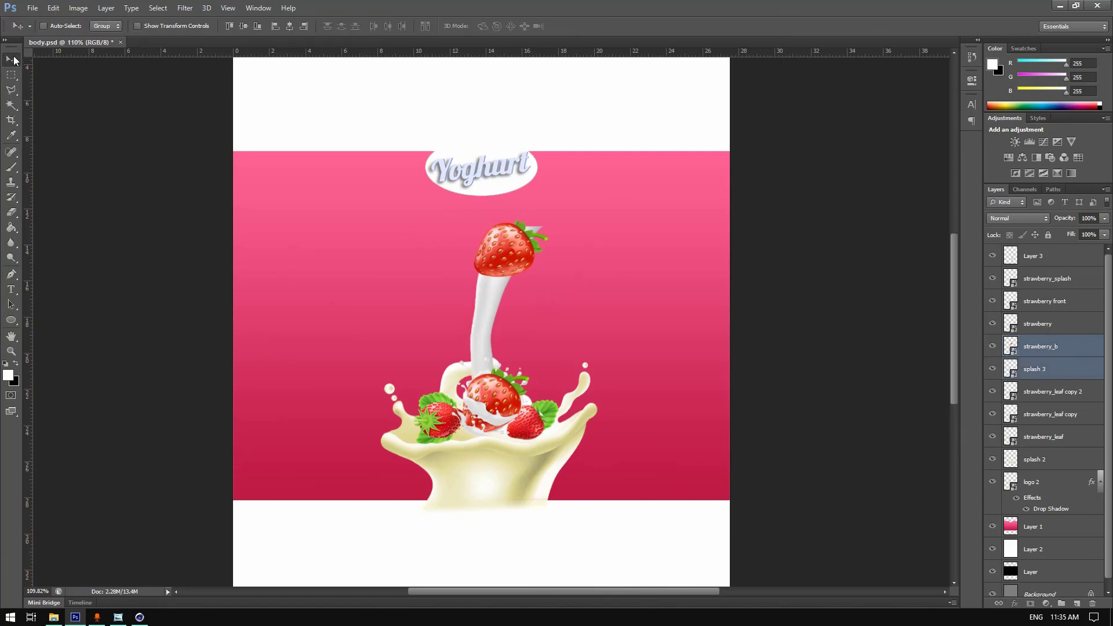
key(Left)
key(Left)
key(Left)
key(Left)
key(Left)
key(Left)
key(Left)
key(Left)
key(Left)
key(Left)
key(Left)
key(Left)
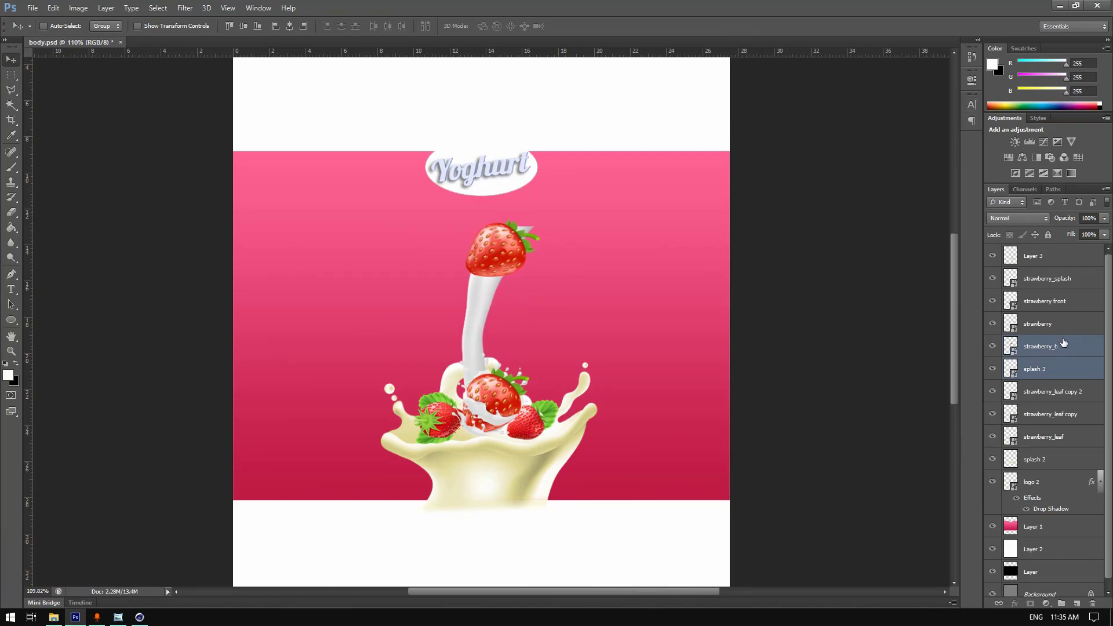
- Rasterize the splash 3 layer and erase the end of the milk stream protruding behind the upper strawberry
click(1044, 366)
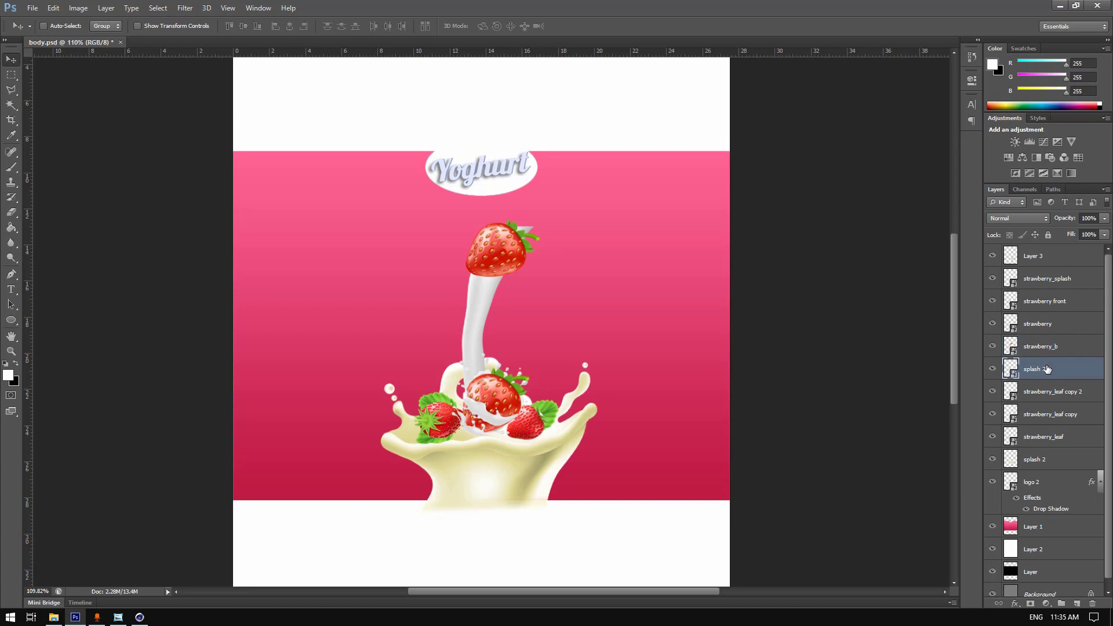
right_click(531, 254)
click(14, 79)
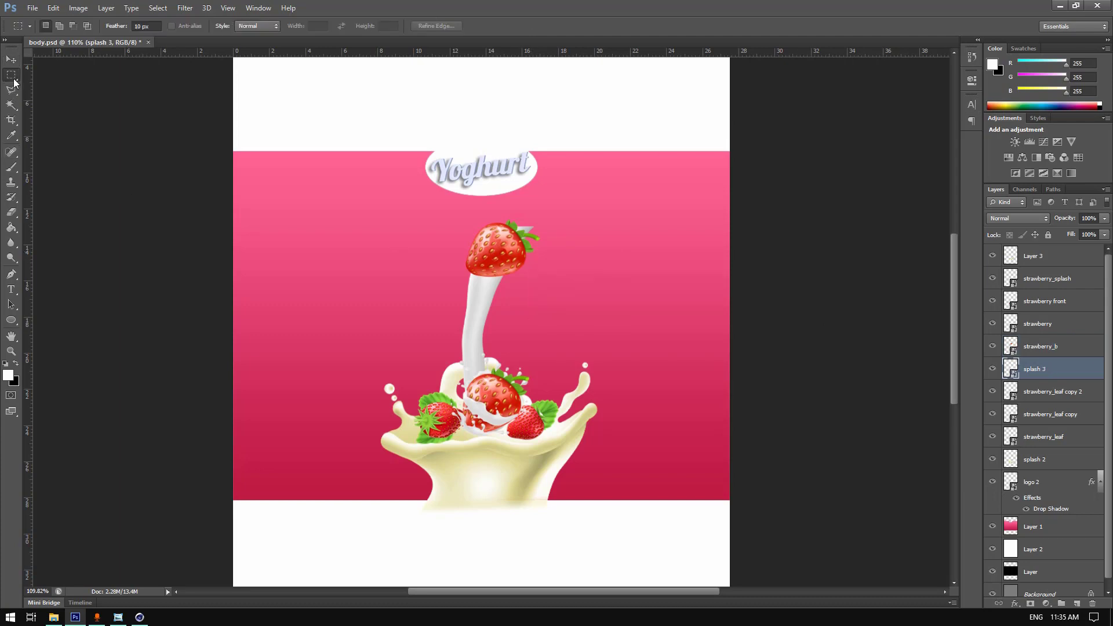
right_click(593, 285)
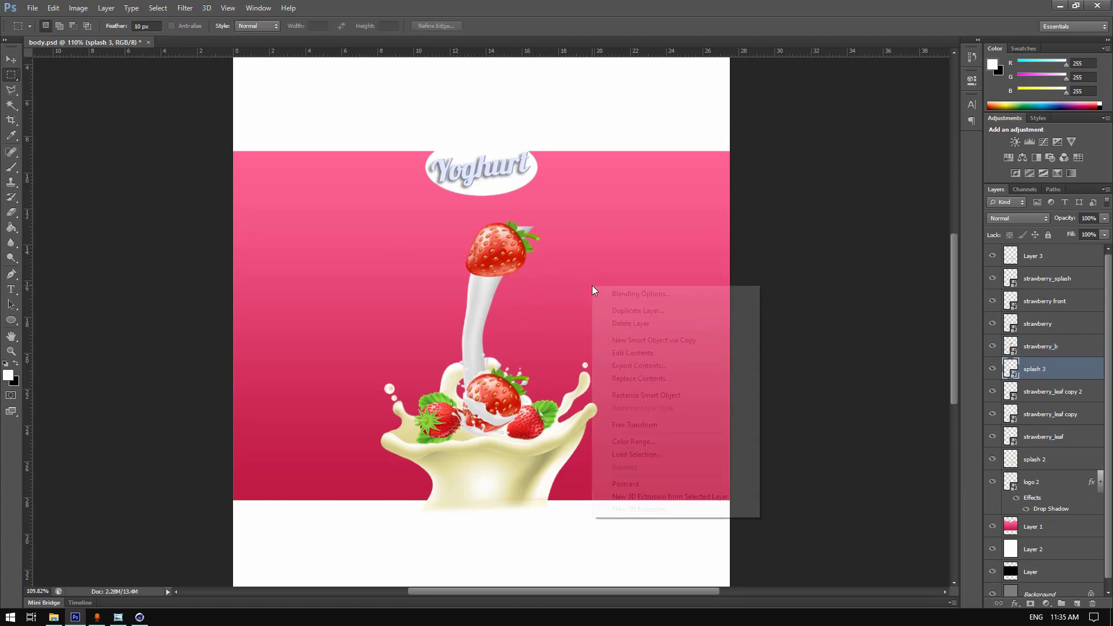
click(666, 396)
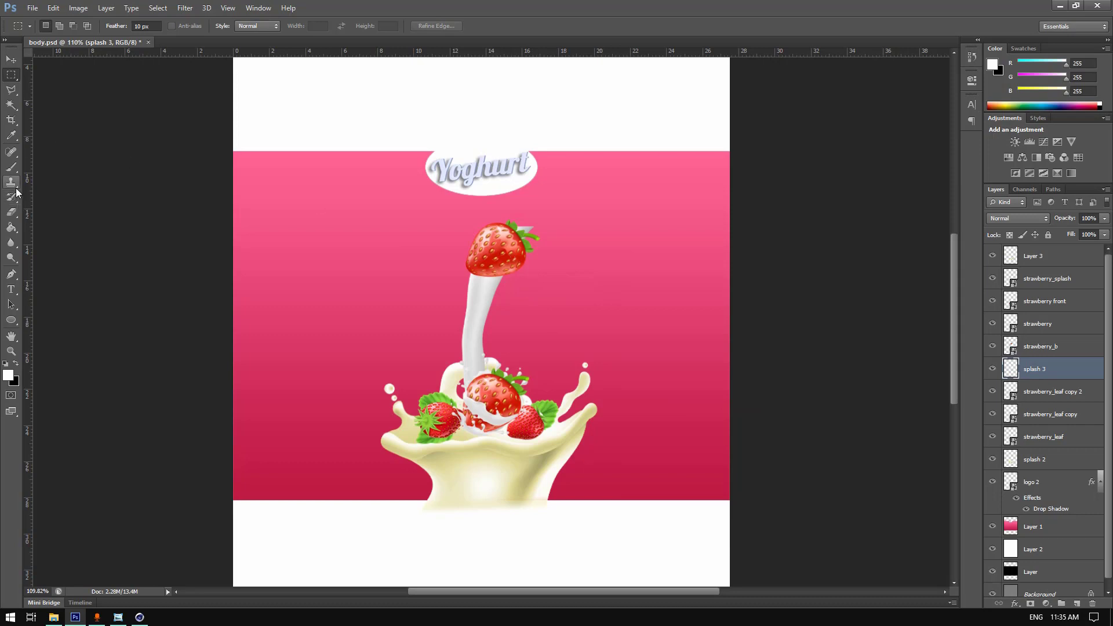
click(11, 213)
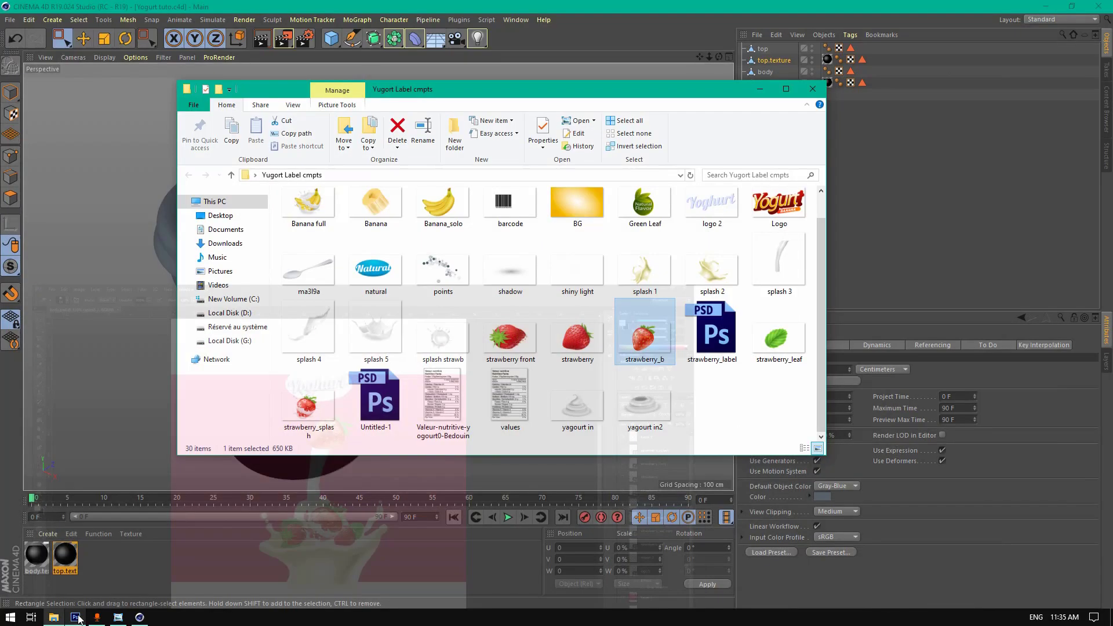
- Place the natural badge at about 4.6% scale left of the Yoghurt logo and move its layer to the top of the stack
click(78, 618)
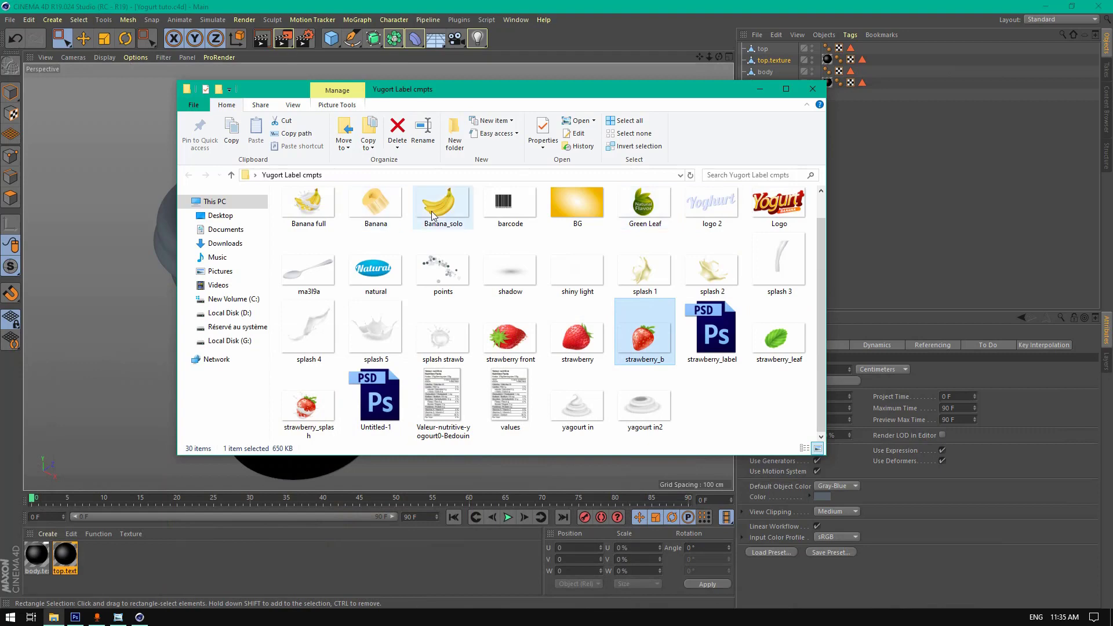
drag(374, 264, 461, 208)
drag(367, 204, 353, 203)
drag(671, 223, 391, 169)
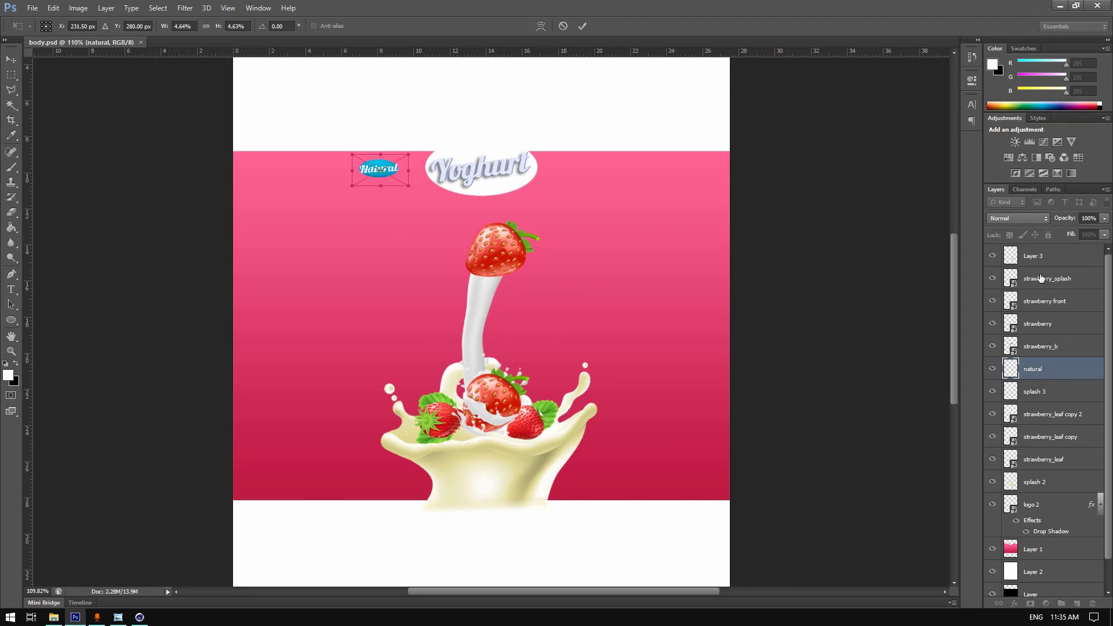
click(582, 26)
key(e)
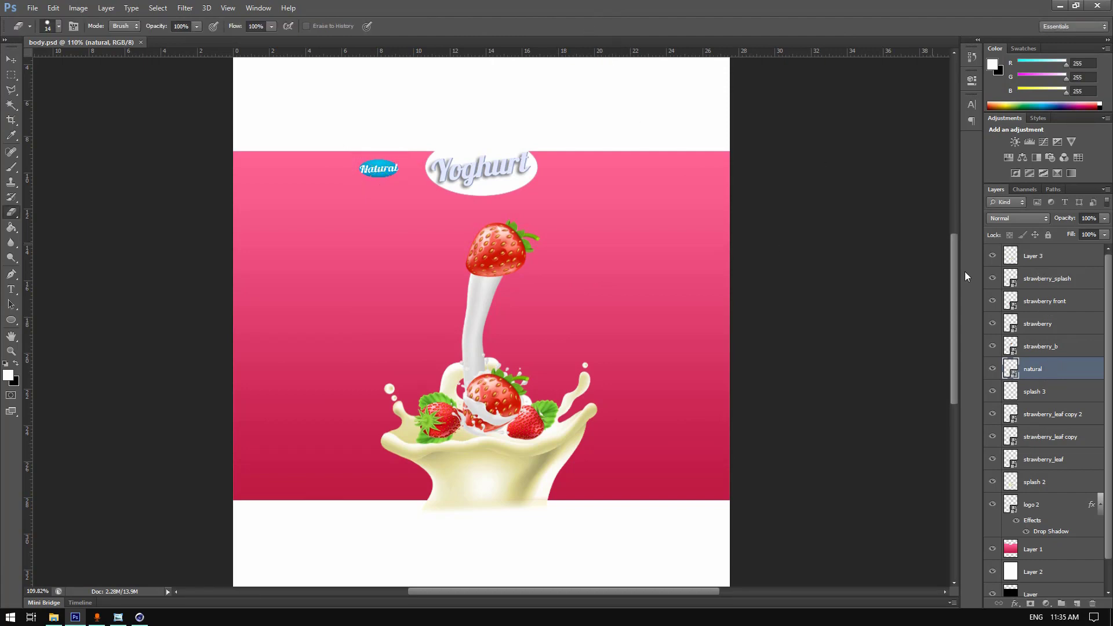
drag(1055, 372, 1050, 253)
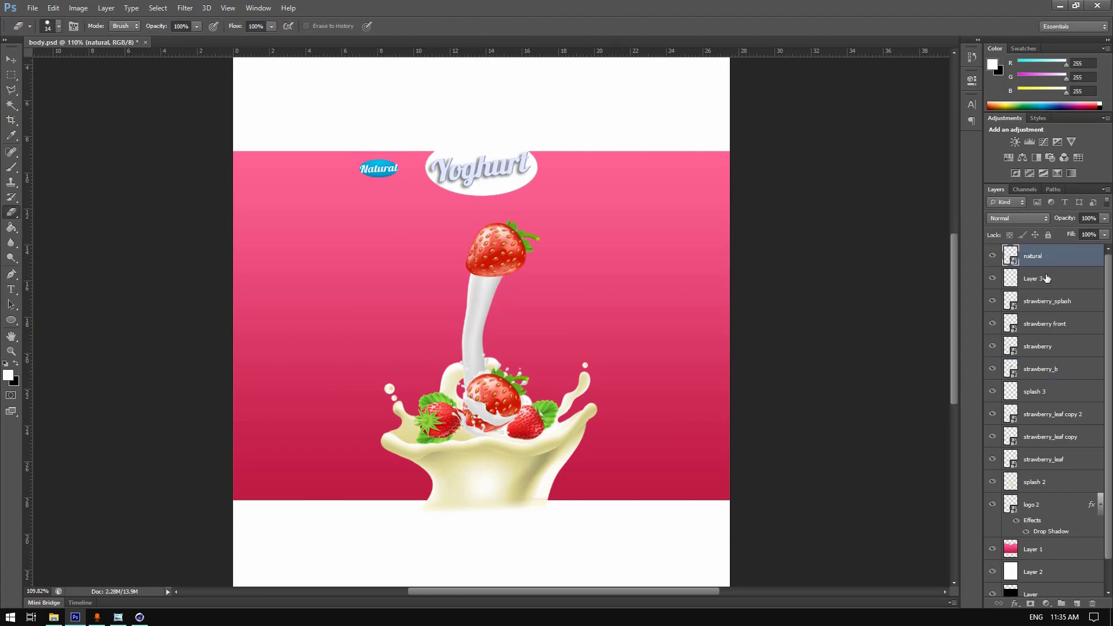
- Scale all layers from Layer 3 down to splash 2 together to about 82% and move the composition up within the pink band
click(1042, 281)
shift+click(1047, 303)
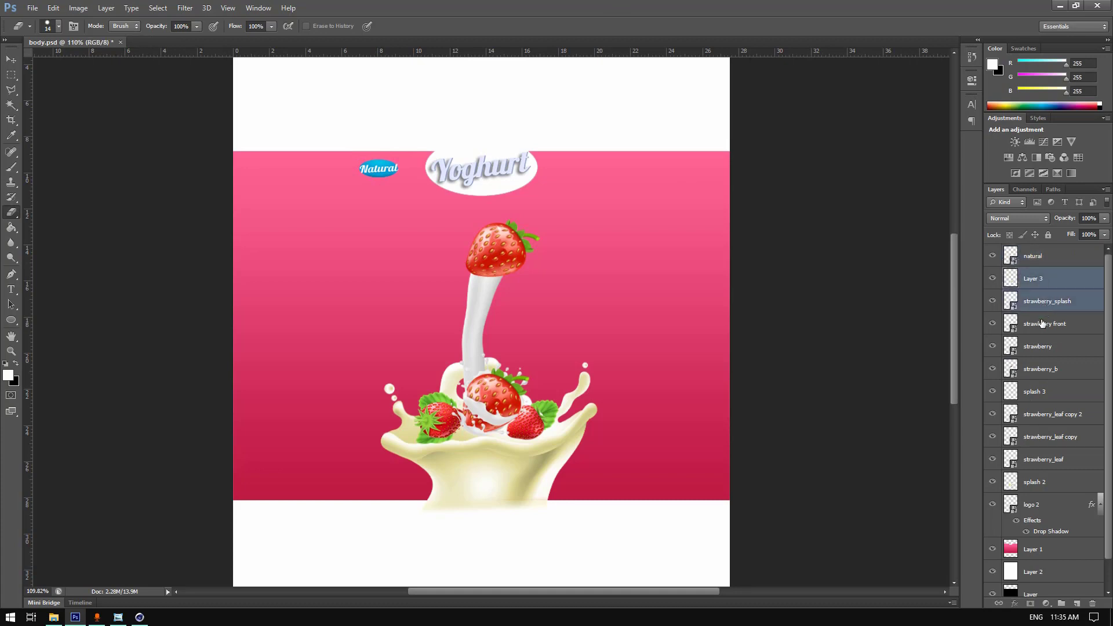
shift+click(1043, 323)
shift+click(1041, 348)
shift+click(1049, 371)
shift+click(1046, 393)
shift+click(1045, 416)
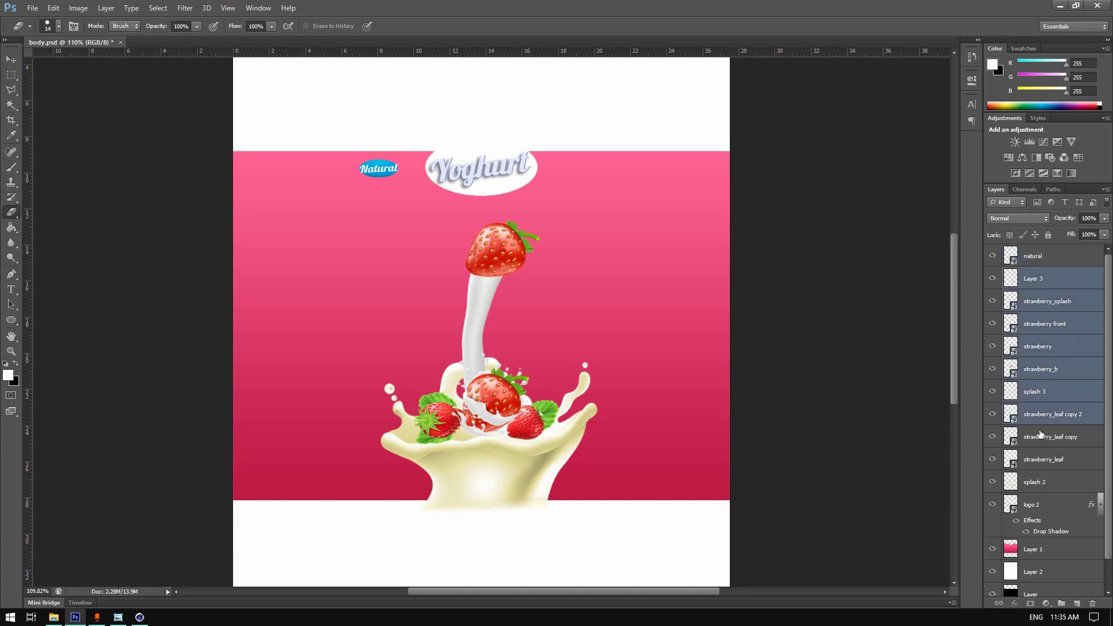
shift+click(1041, 437)
shift+click(1044, 459)
shift+click(1042, 484)
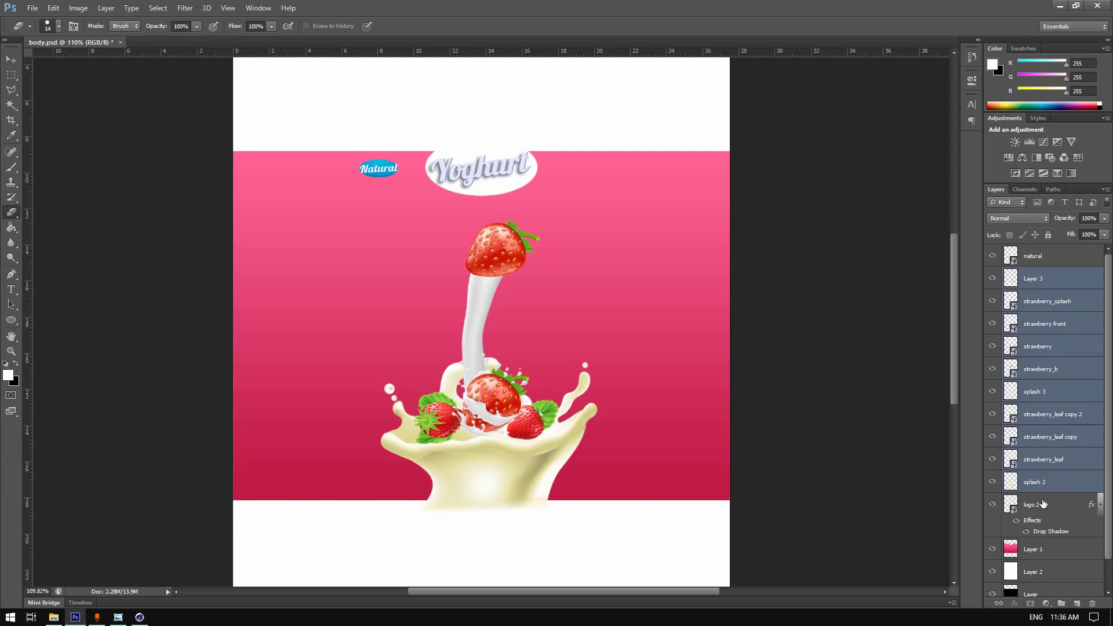
click(11, 74)
right_click(505, 332)
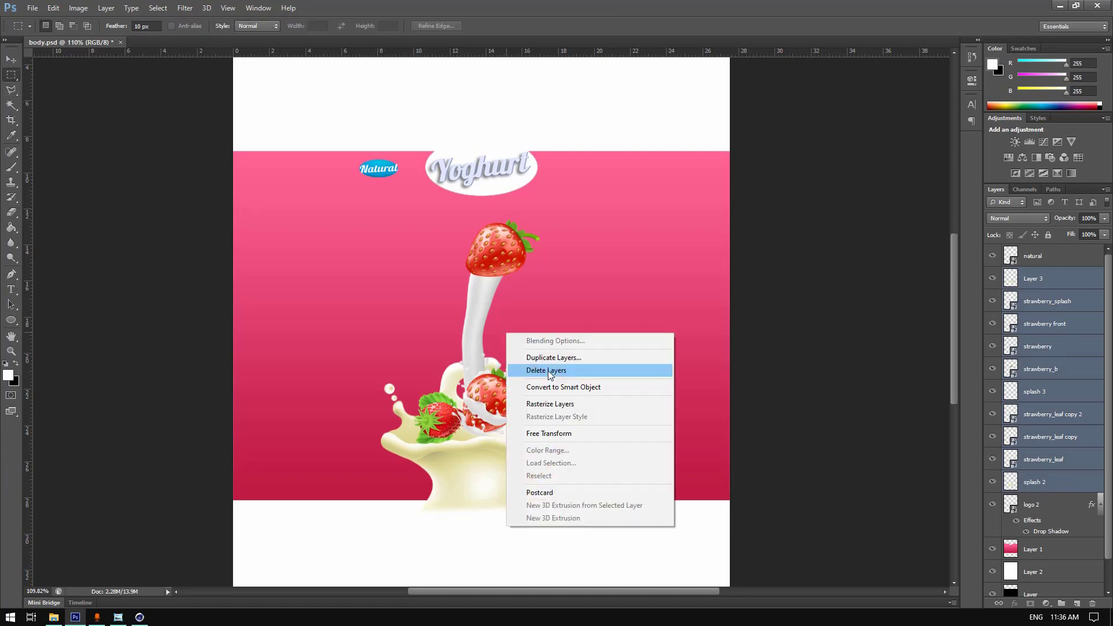
click(559, 435)
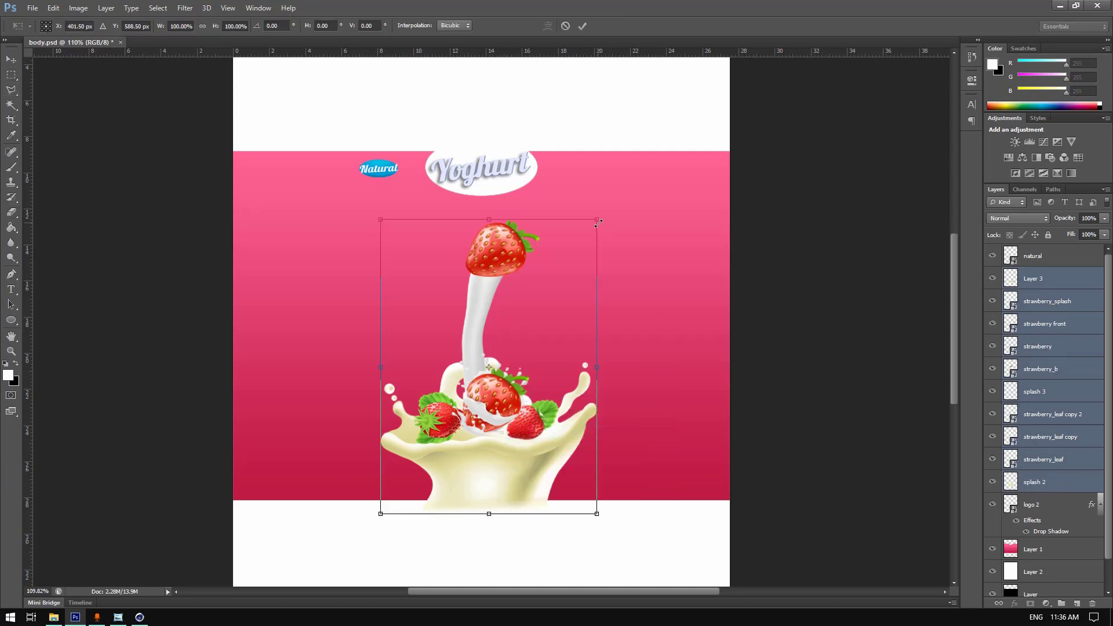
drag(599, 222, 560, 271)
drag(513, 354, 519, 301)
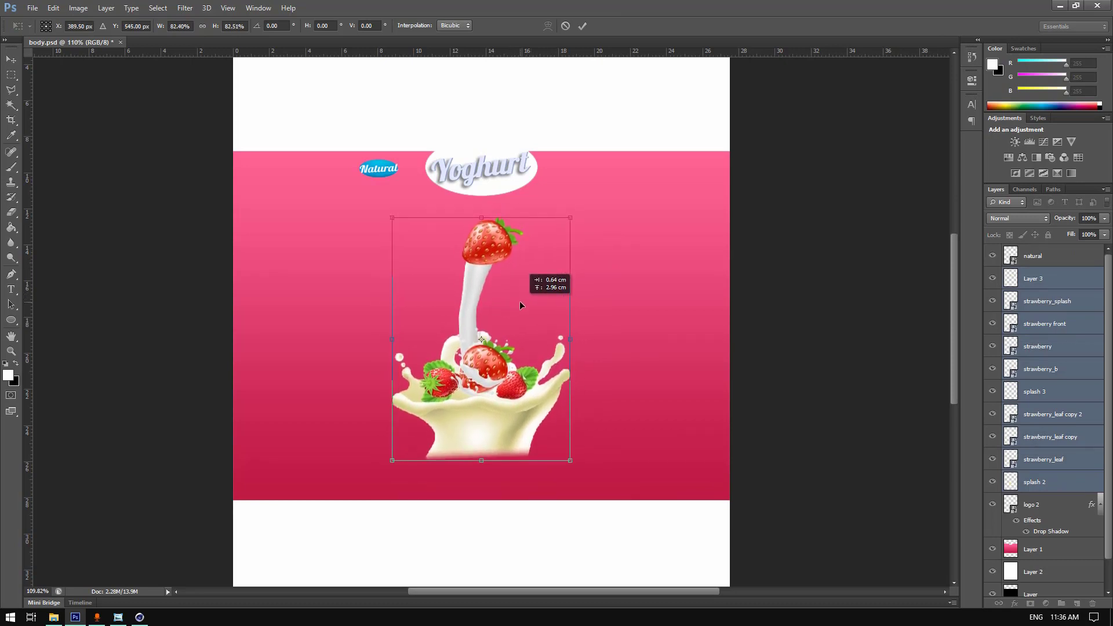
click(583, 26)
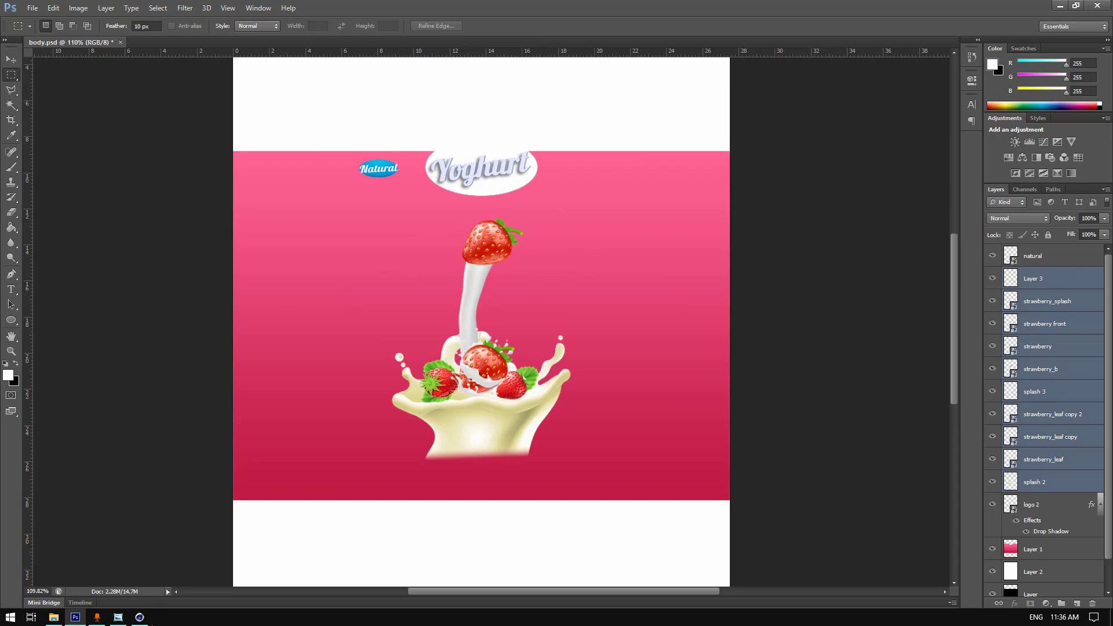
- Place the barcode image at about 12.3% scale near the pink band's lower-right corner
click(79, 618)
drag(506, 206, 650, 478)
drag(623, 427, 648, 427)
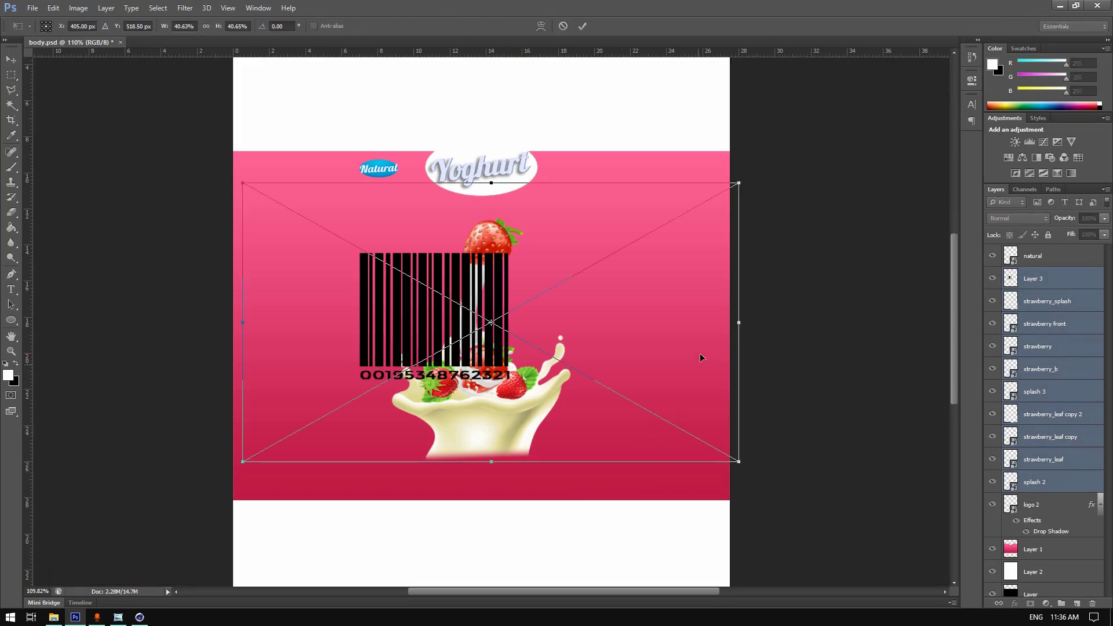
drag(738, 186, 792, 415)
mouse_move(727, 438)
mouse_down()
mouse_move(709, 427)
mouse_move(720, 431)
mouse_up()
drag(782, 412, 790, 400)
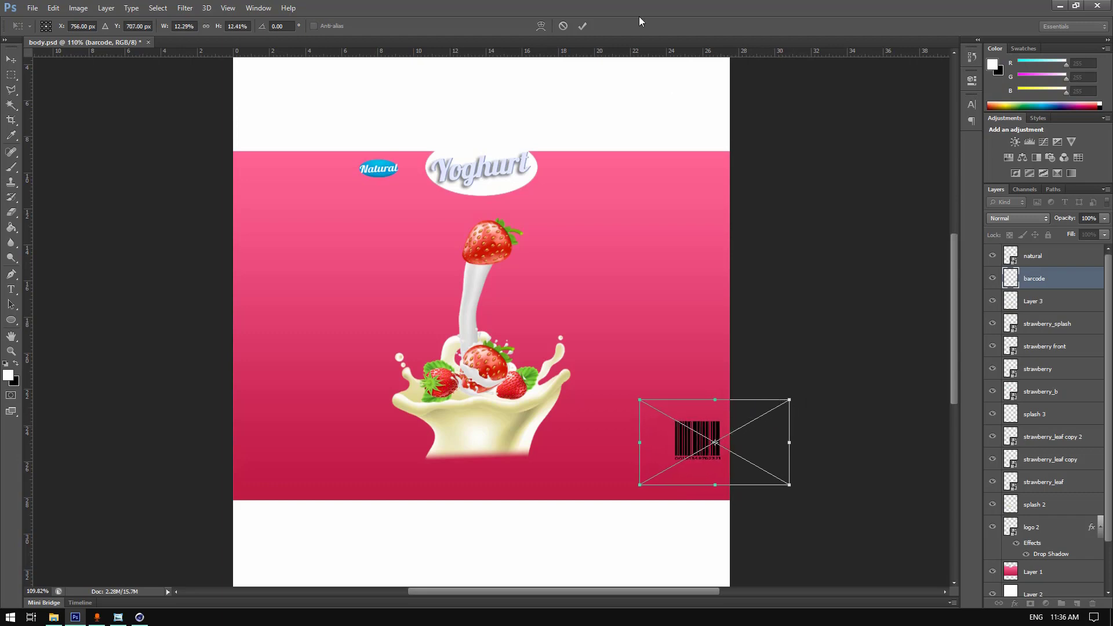
click(581, 27)
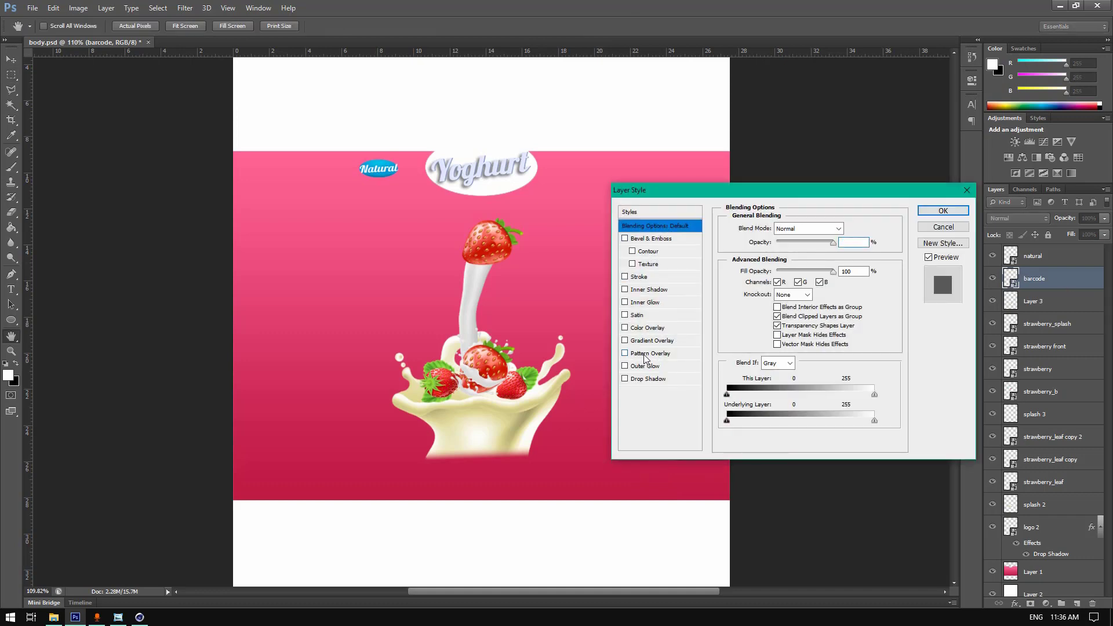
- Apply a white Color Overlay layer style to the barcode layer
click(643, 354)
click(625, 354)
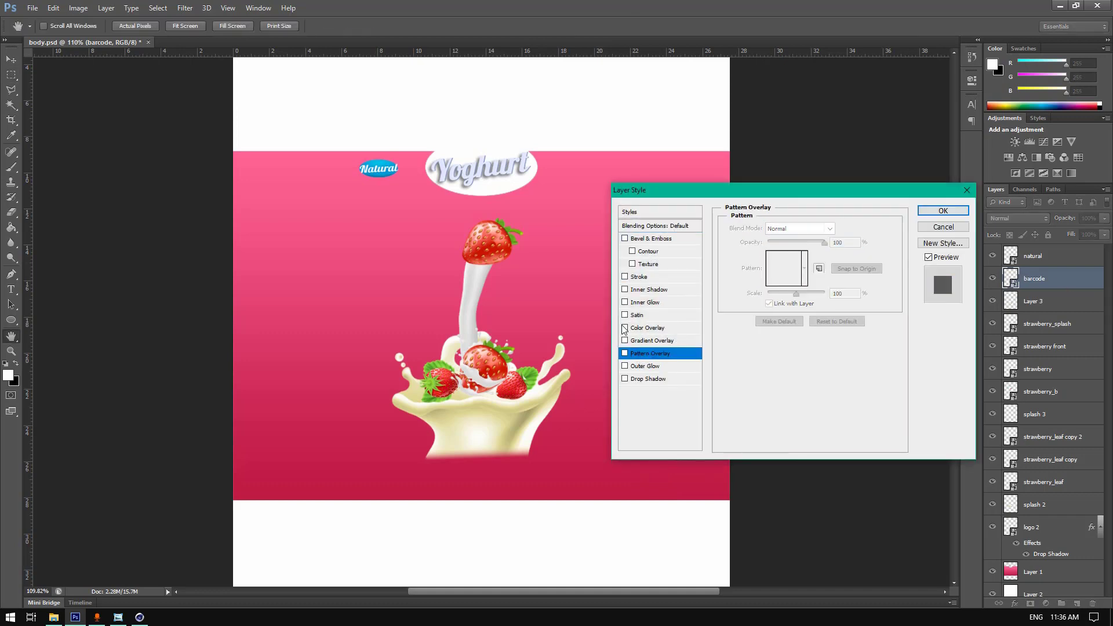
drag(698, 194, 834, 132)
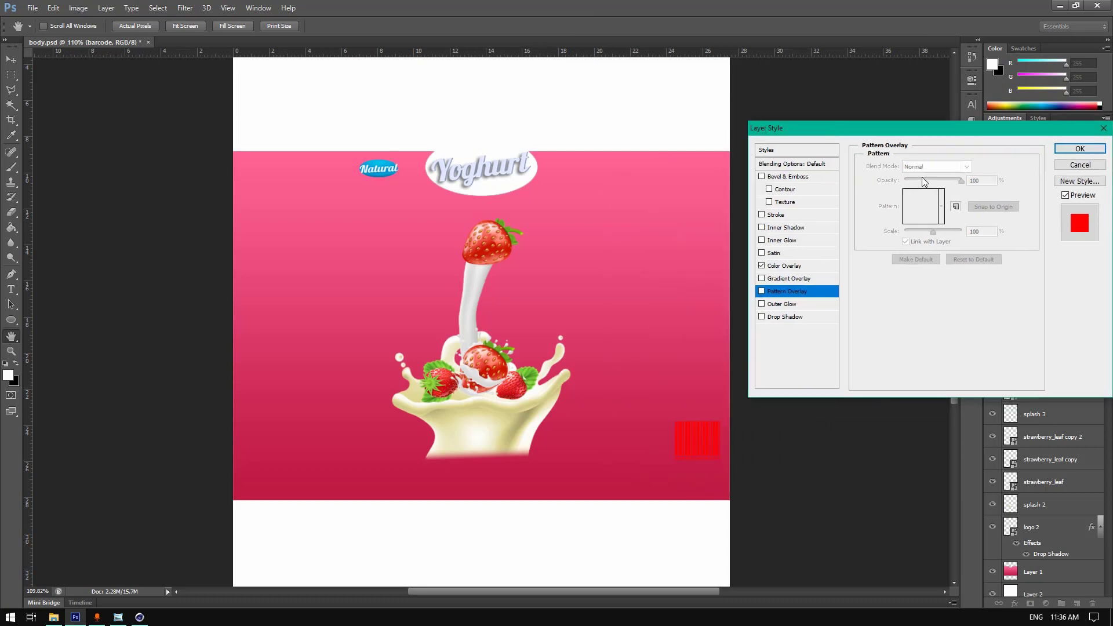
click(786, 266)
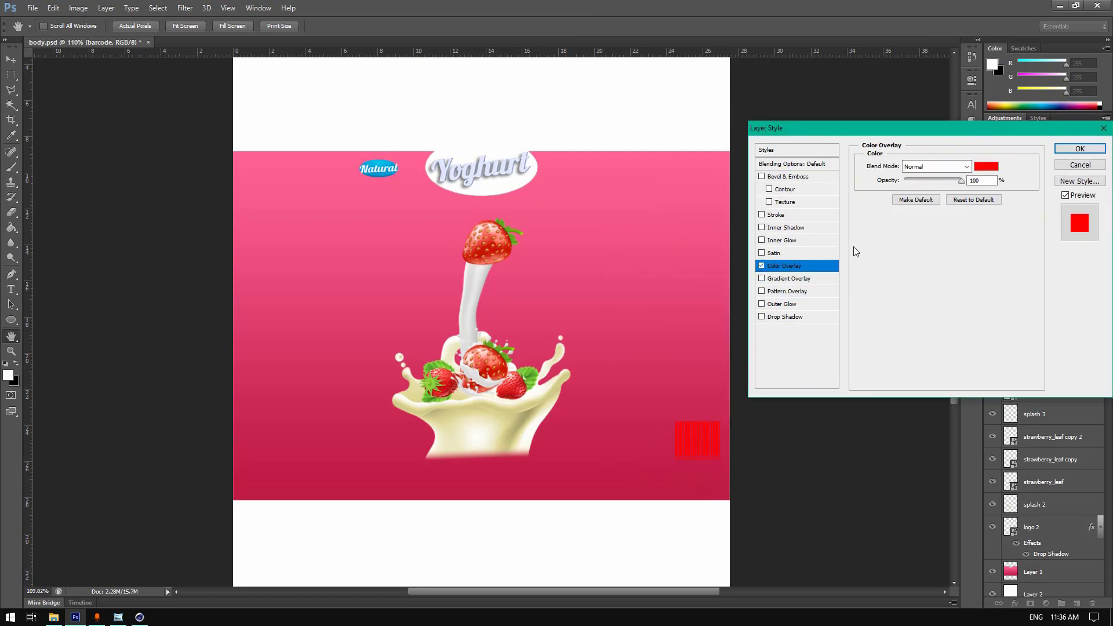
click(989, 168)
click(638, 191)
click(926, 189)
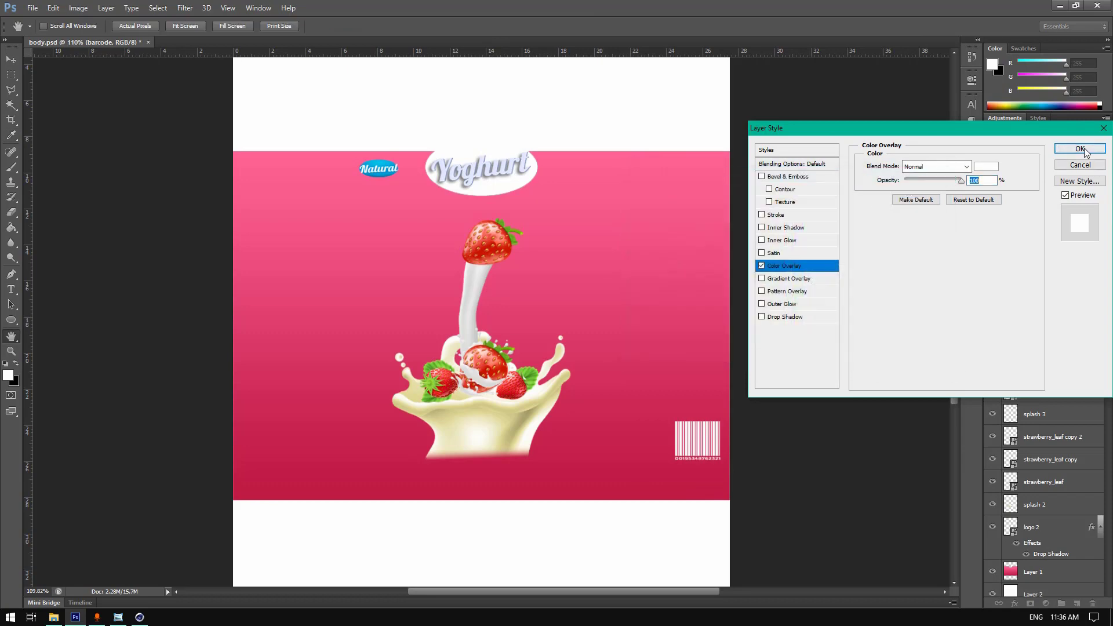
click(1082, 150)
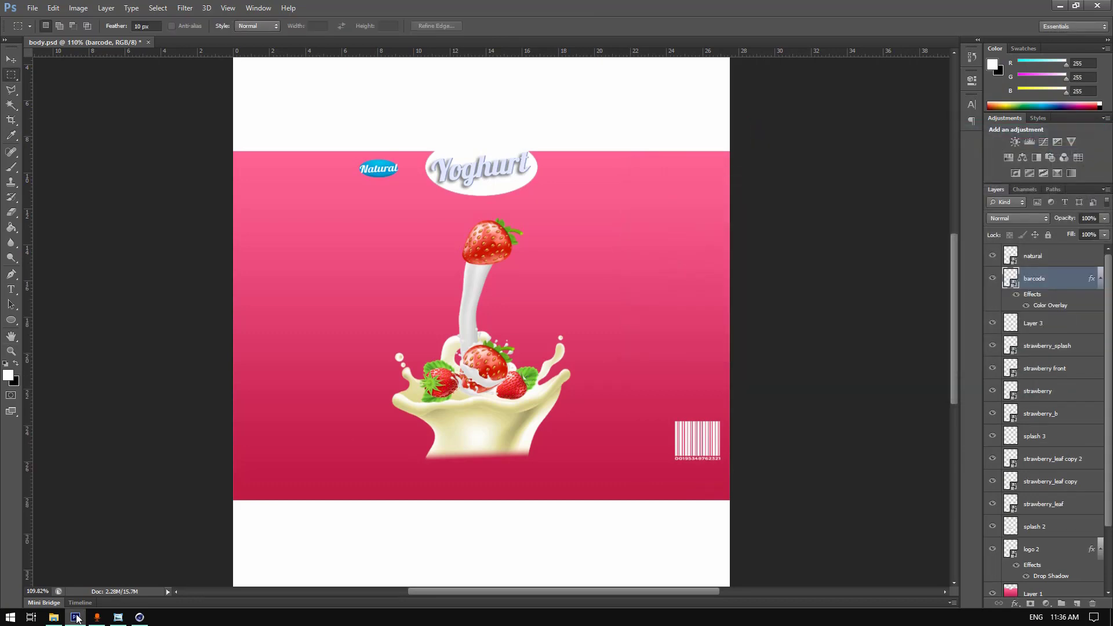
- Place the values nutrition table, scale it to about 22.75% wide and 26.69% high, and position it at the pink band's left edge
click(54, 617)
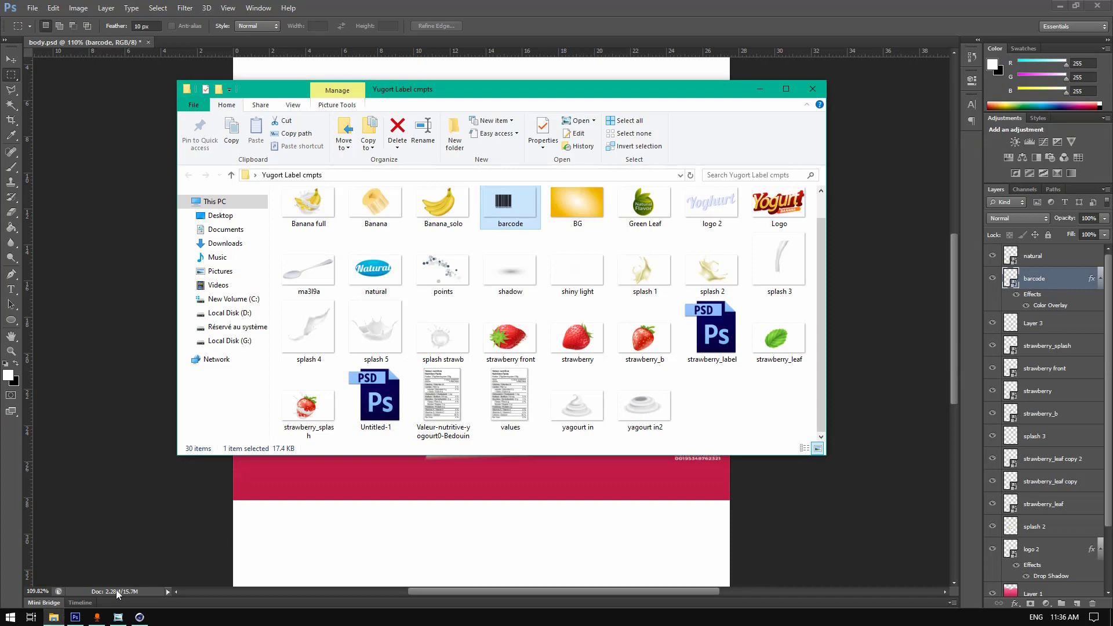
drag(510, 400, 271, 412)
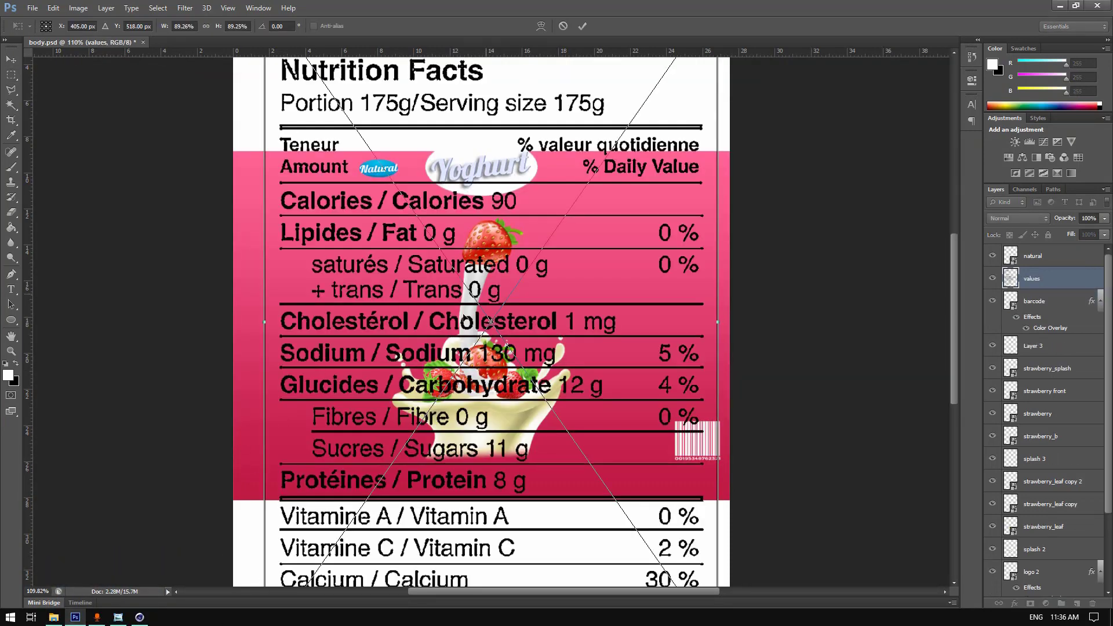
alt+scroll(695, 140, down, 2)
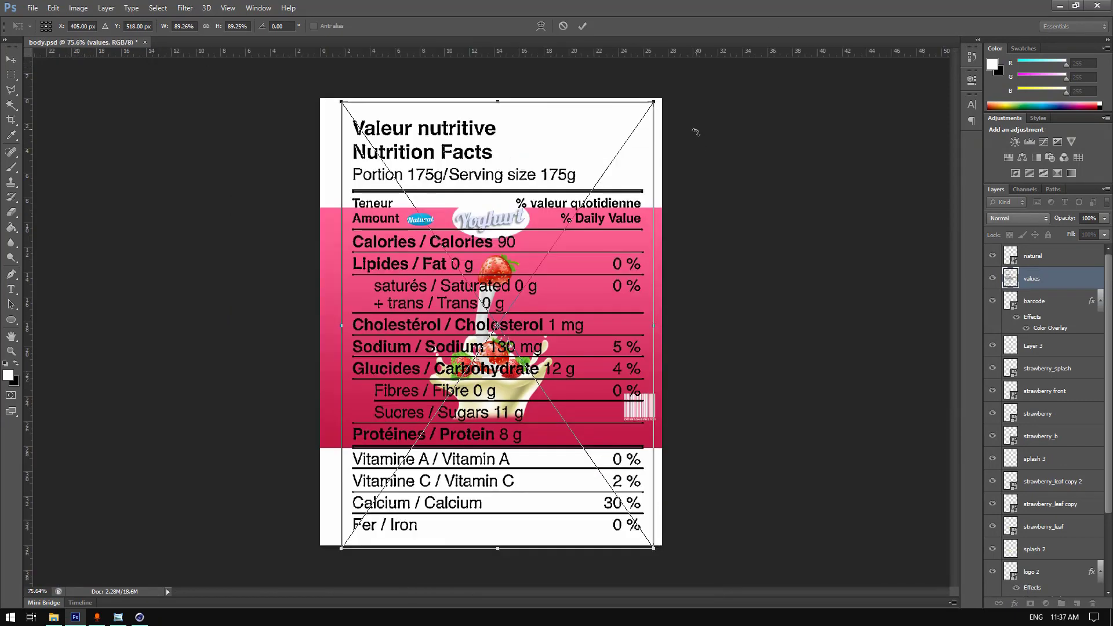
drag(656, 101, 390, 268)
key(Up)
key(Up)
key(Up)
key(Up)
key(Up)
key(Up)
key(Up)
key(Up)
key(Up)
key(Up)
key(Up)
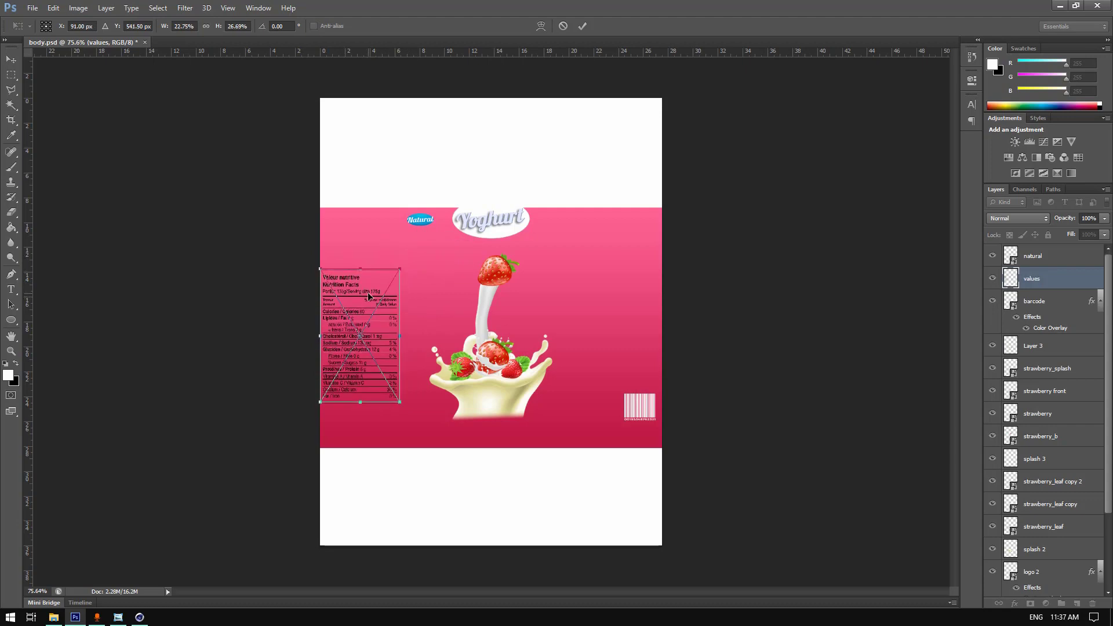
click(584, 26)
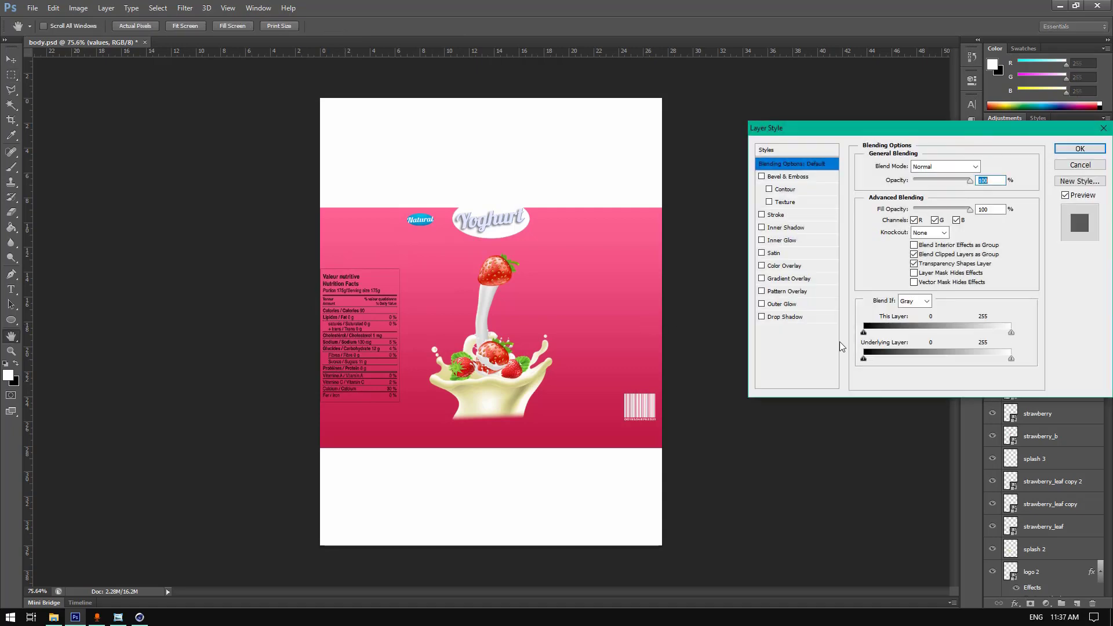
- Apply a white (ffffff) Color Overlay layer style to the values layer
click(783, 267)
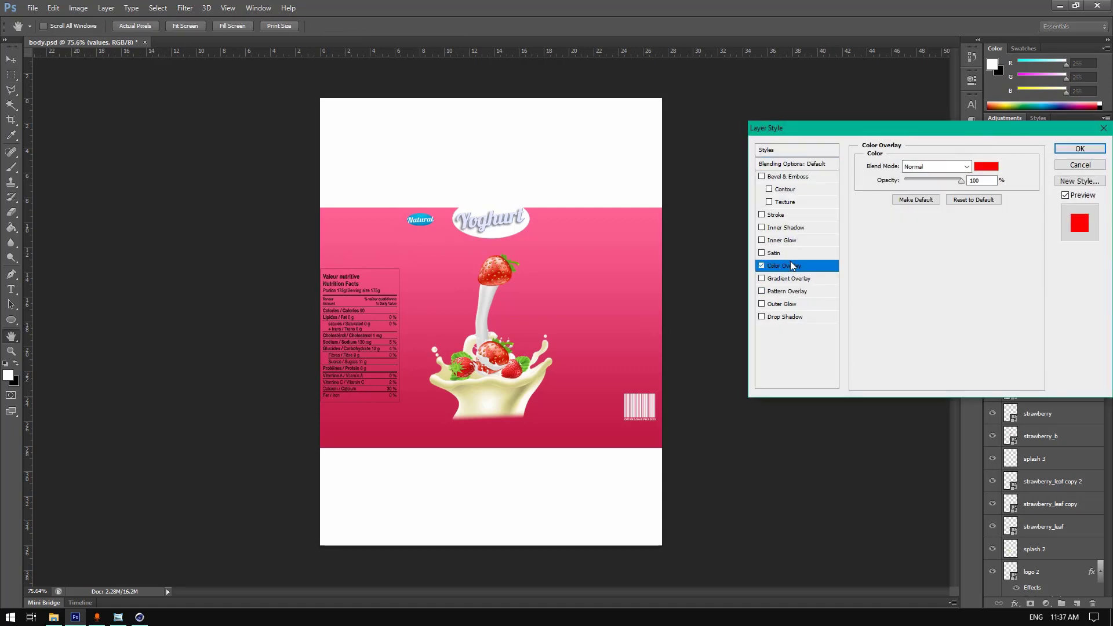
click(985, 166)
click(639, 199)
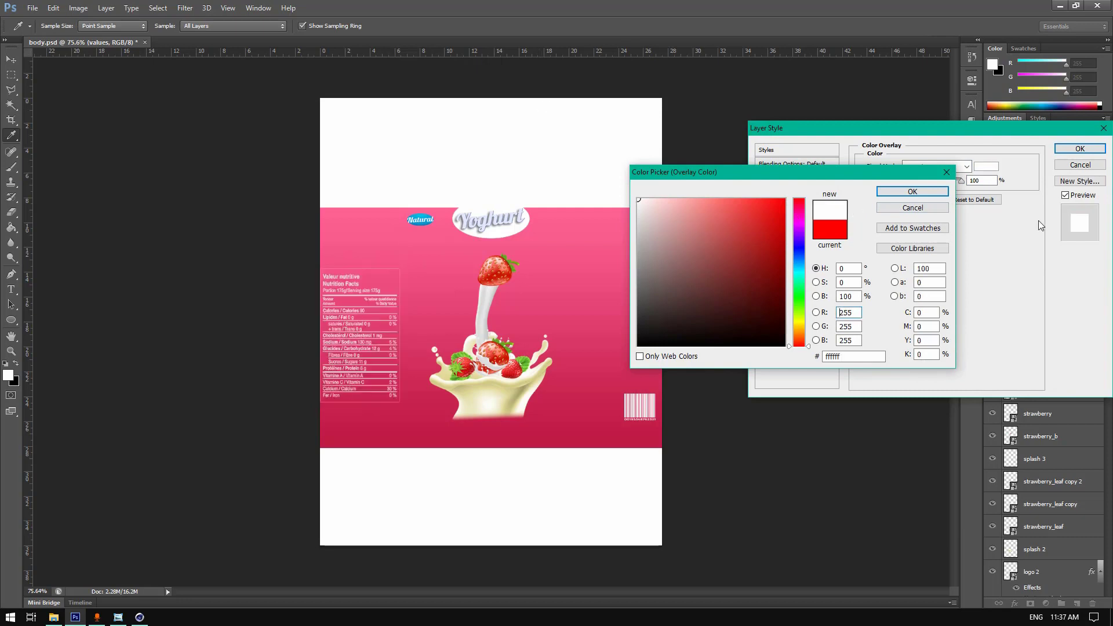
click(938, 194)
click(1081, 149)
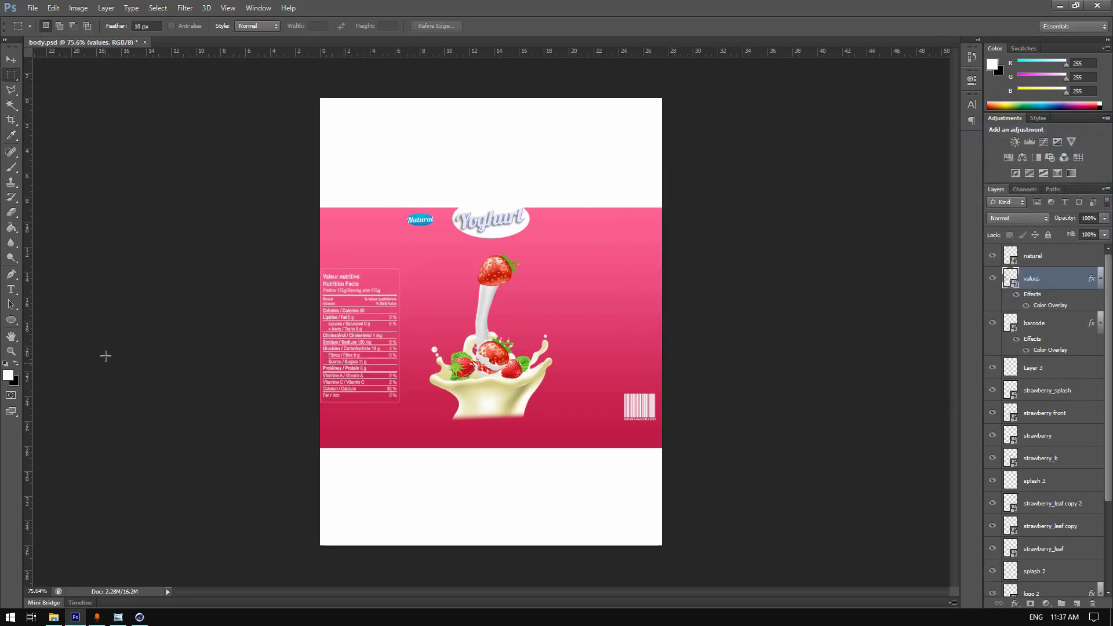
click(53, 618)
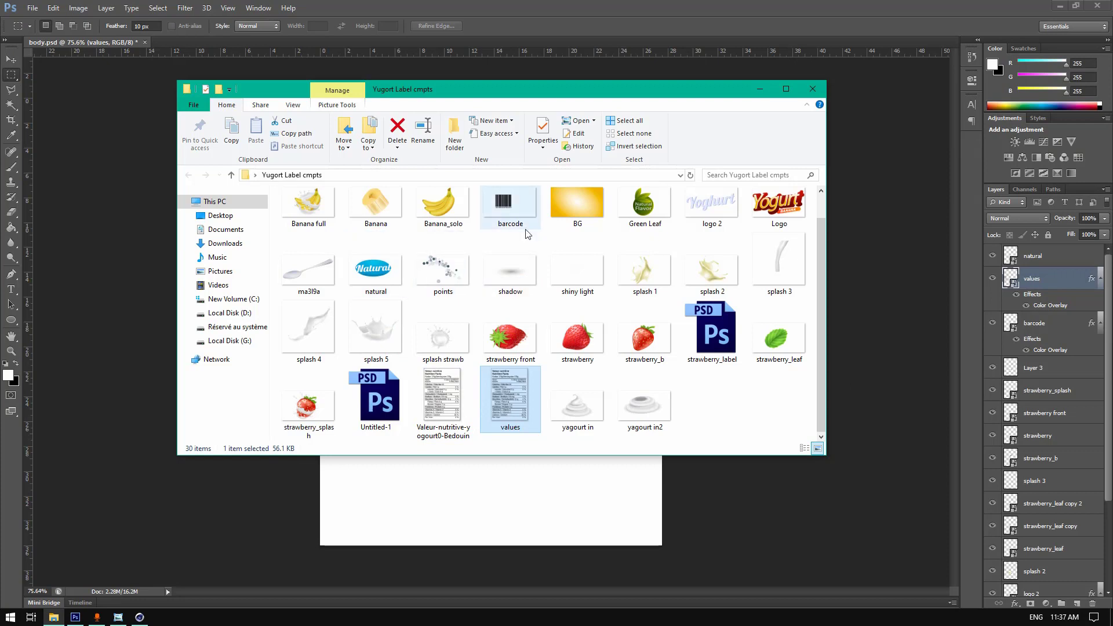
drag(648, 212, 598, 258)
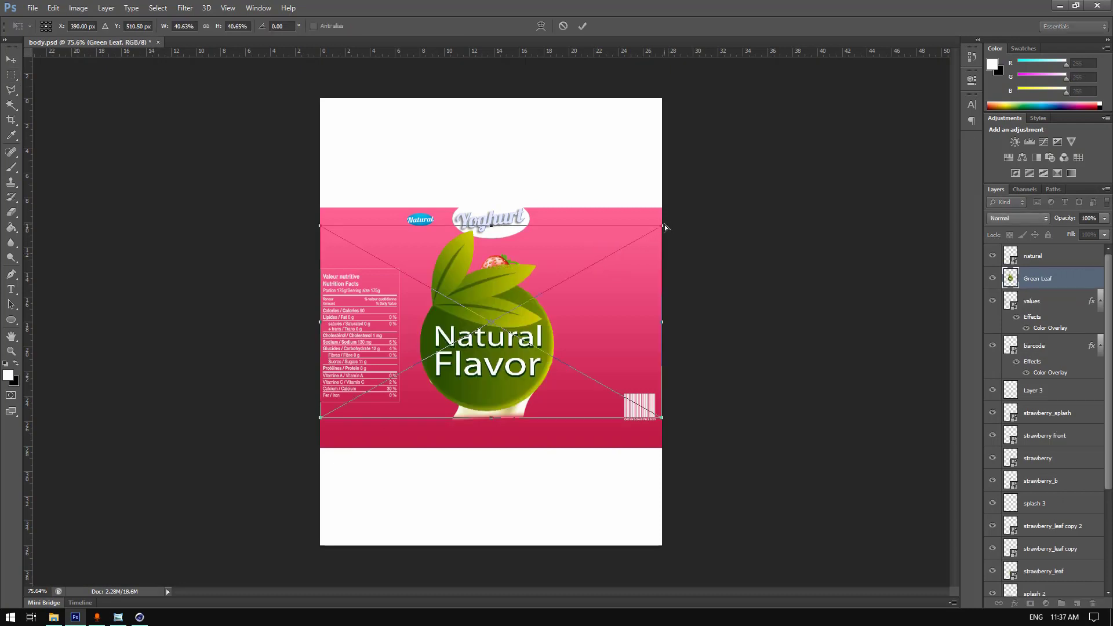
drag(663, 231, 539, 303)
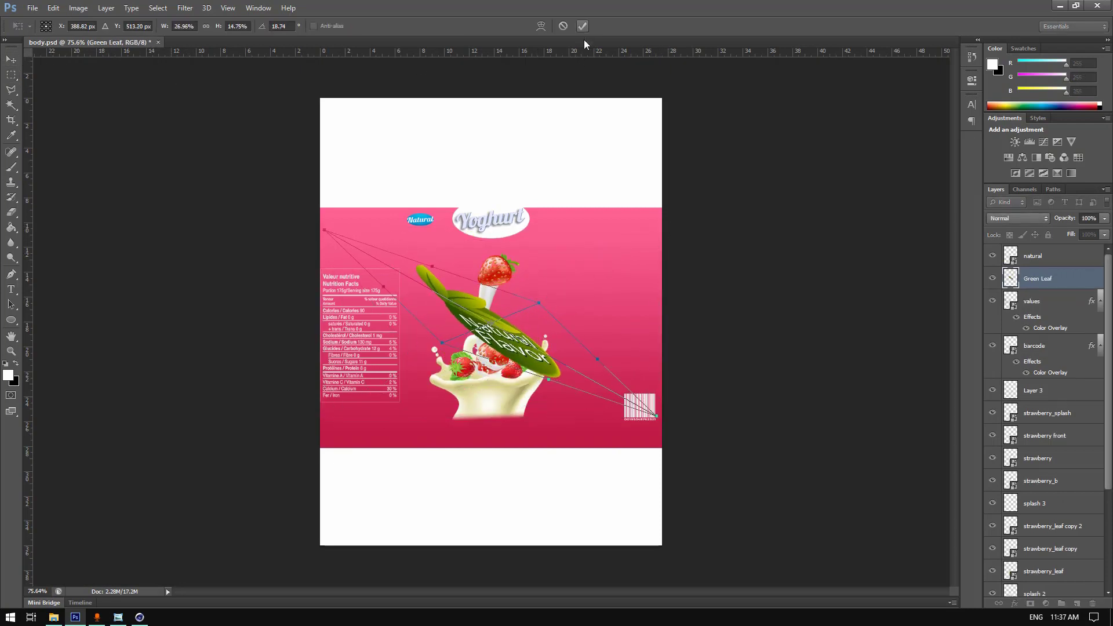
click(563, 26)
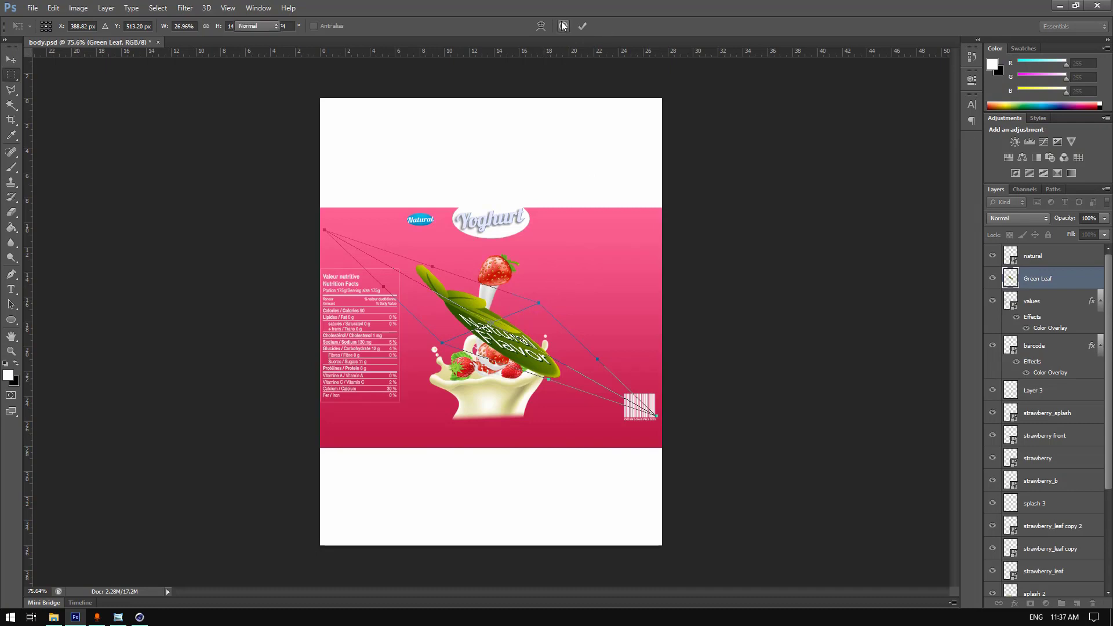
- Place the Green Leaf badge, scale it to about 9%, and position it near the pink band's upper-right corner
click(77, 620)
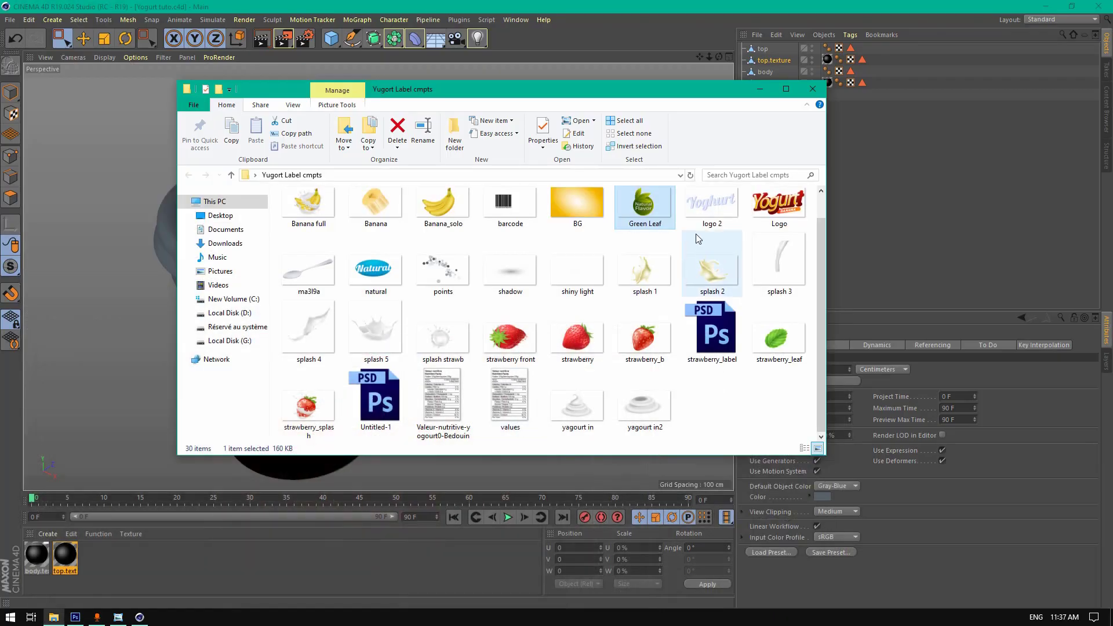
drag(644, 206, 435, 377)
drag(387, 455, 659, 252)
shift+drag(713, 179, 657, 227)
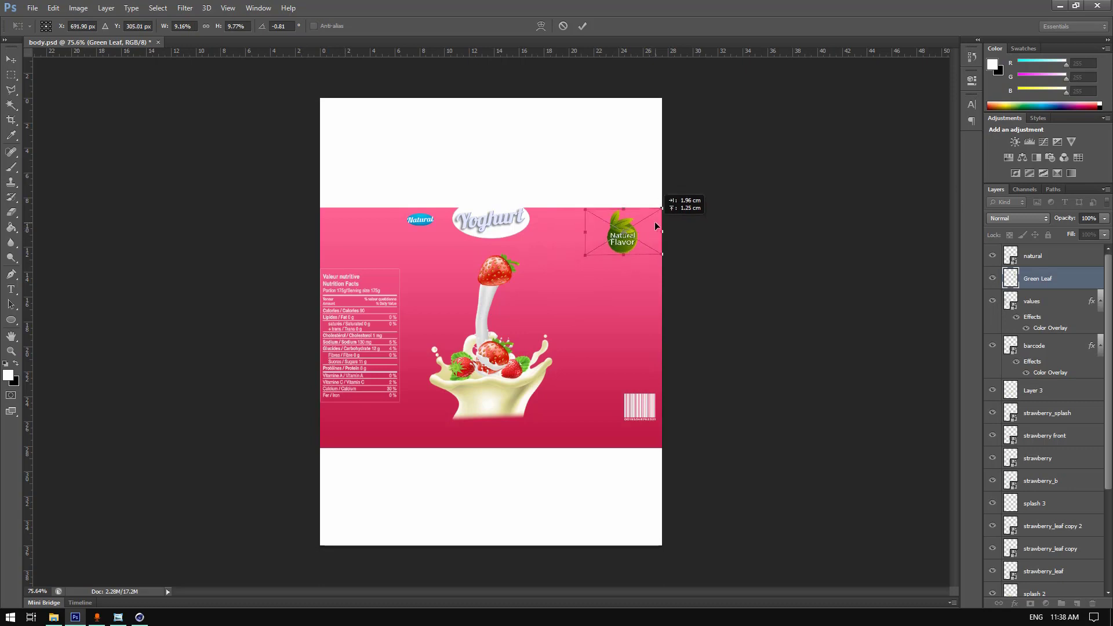
click(583, 28)
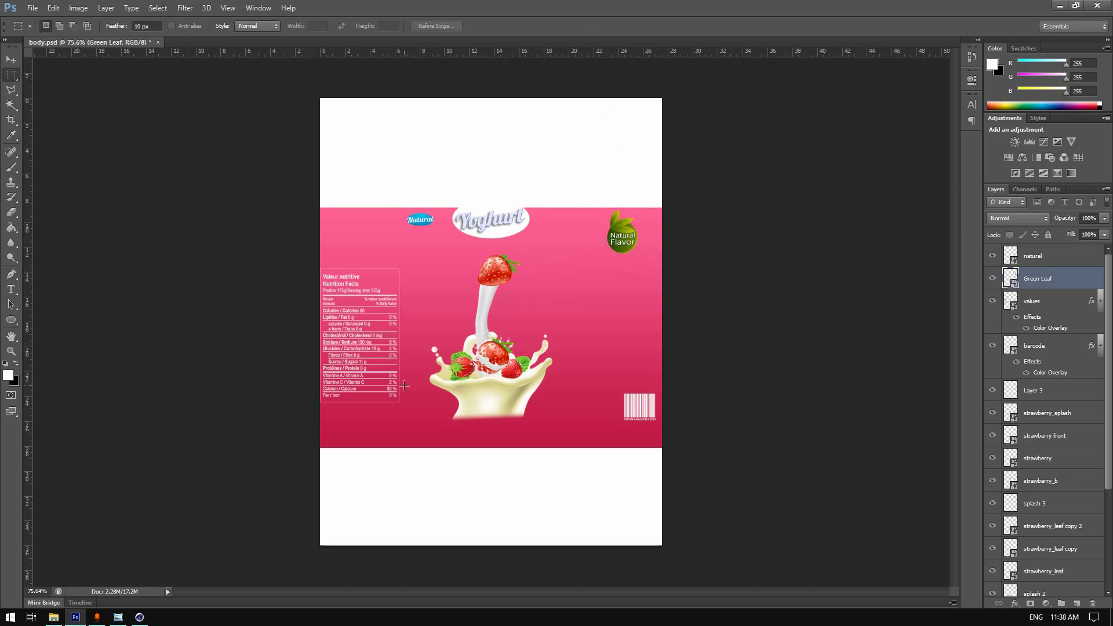
- Save the label changes in body.psd
click(82, 618)
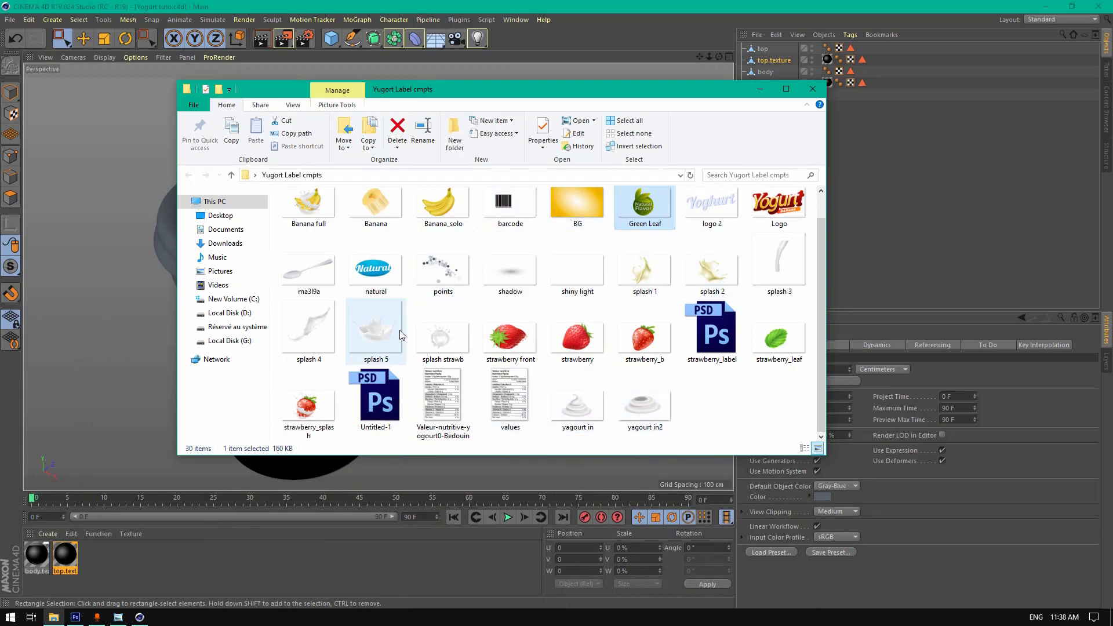
click(75, 617)
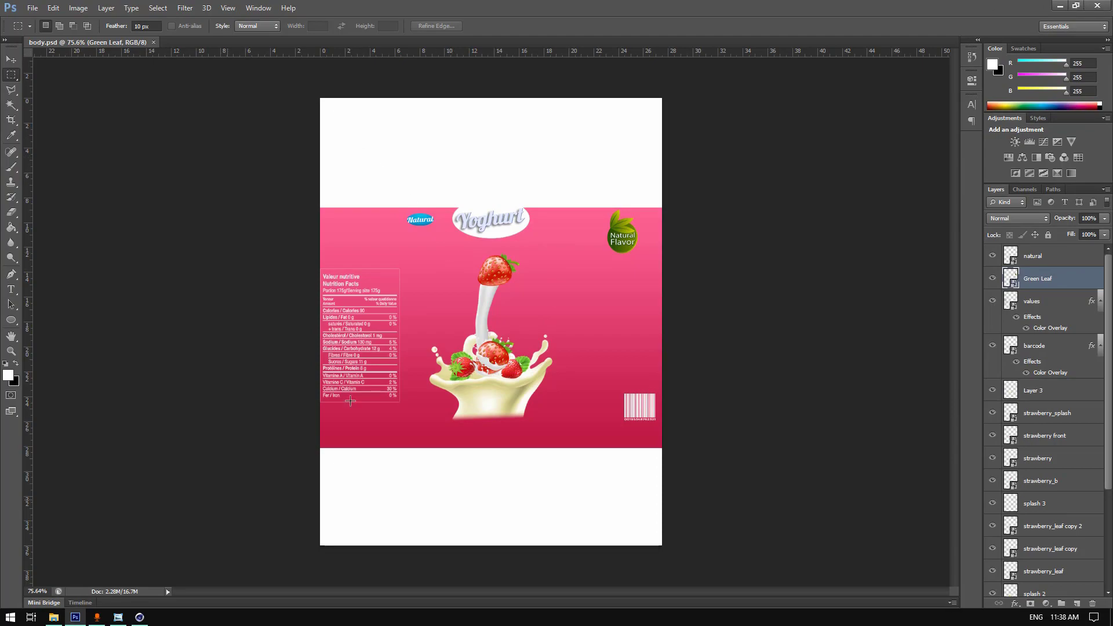
- Switch to Cinema 4D and reload the saved body.psd image in the body.texture material's color channel
click(139, 617)
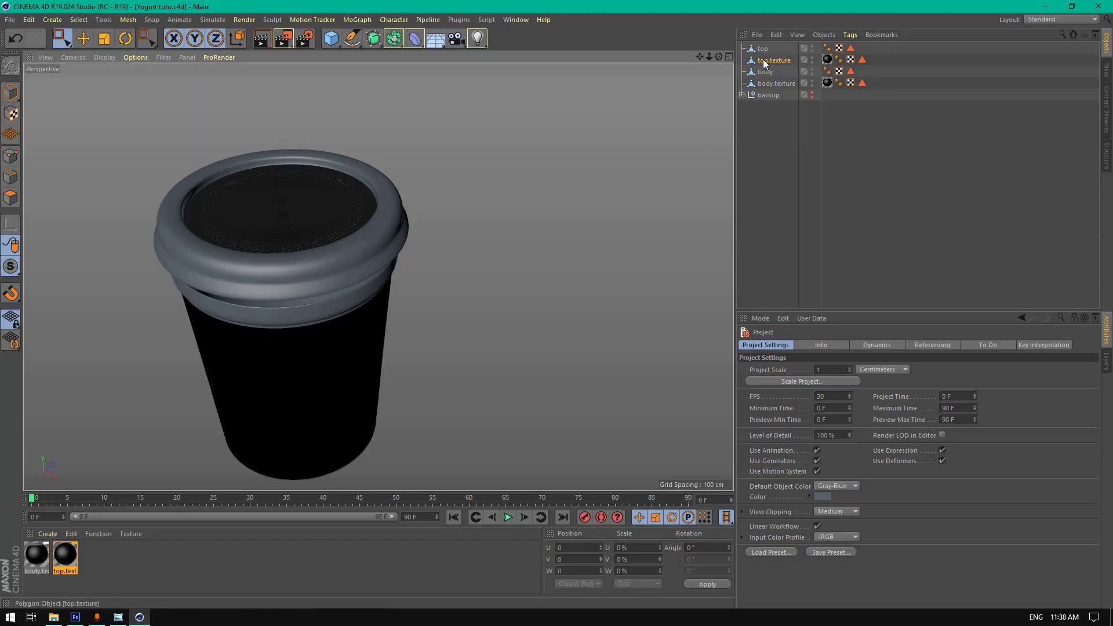
alt+drag(371, 325, 381, 280)
scroll(380, 281, up, 3)
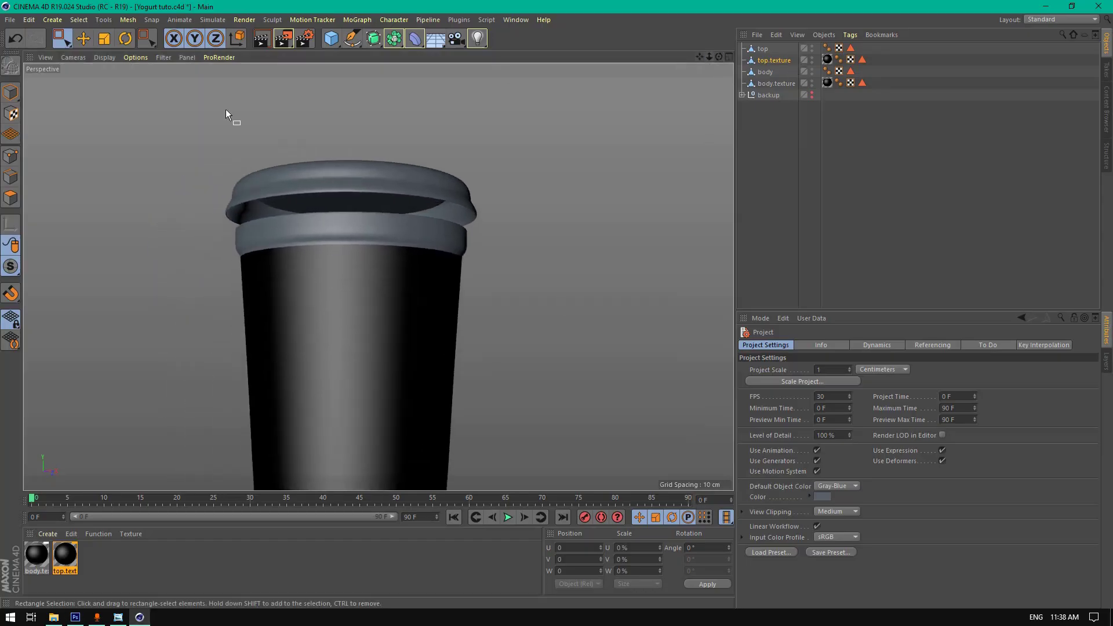
click(15, 99)
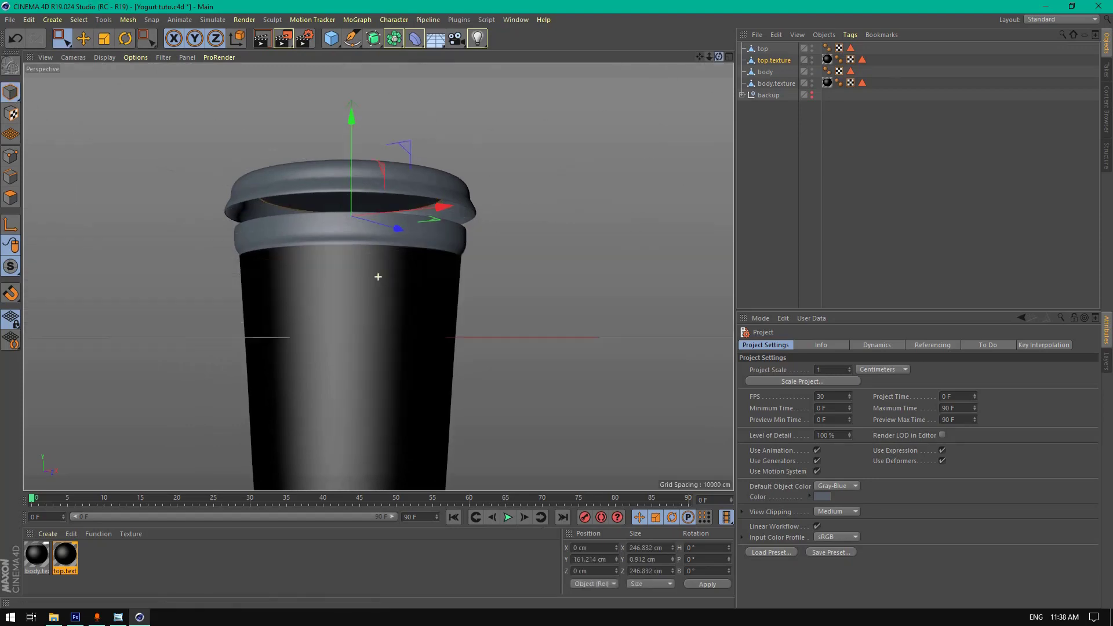
alt+drag(377, 275, 557, 309)
double_click(37, 556)
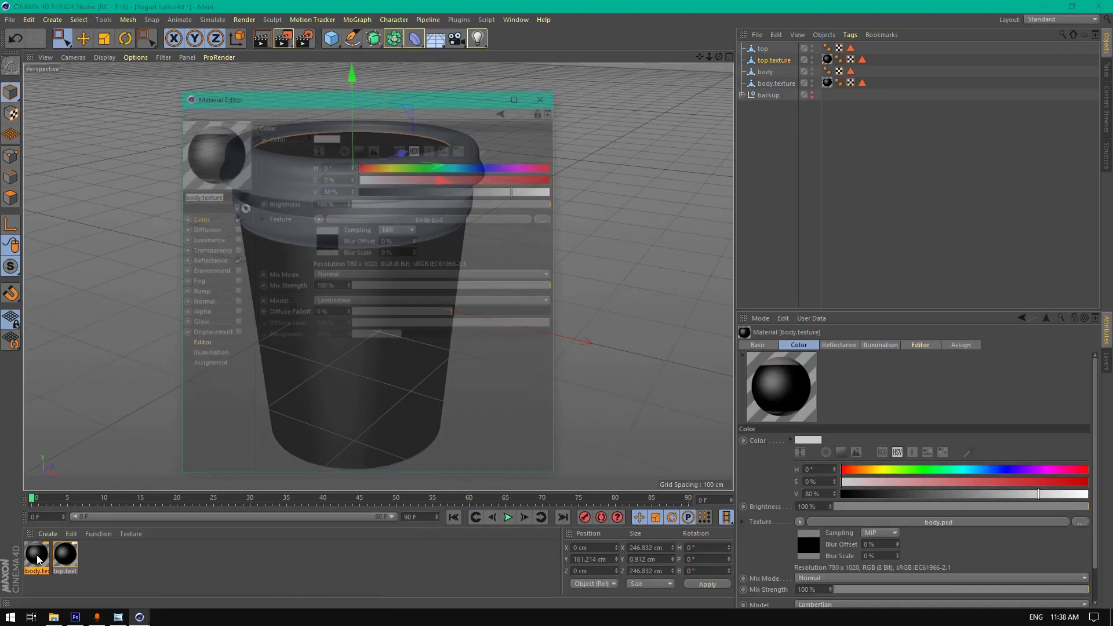
click(335, 247)
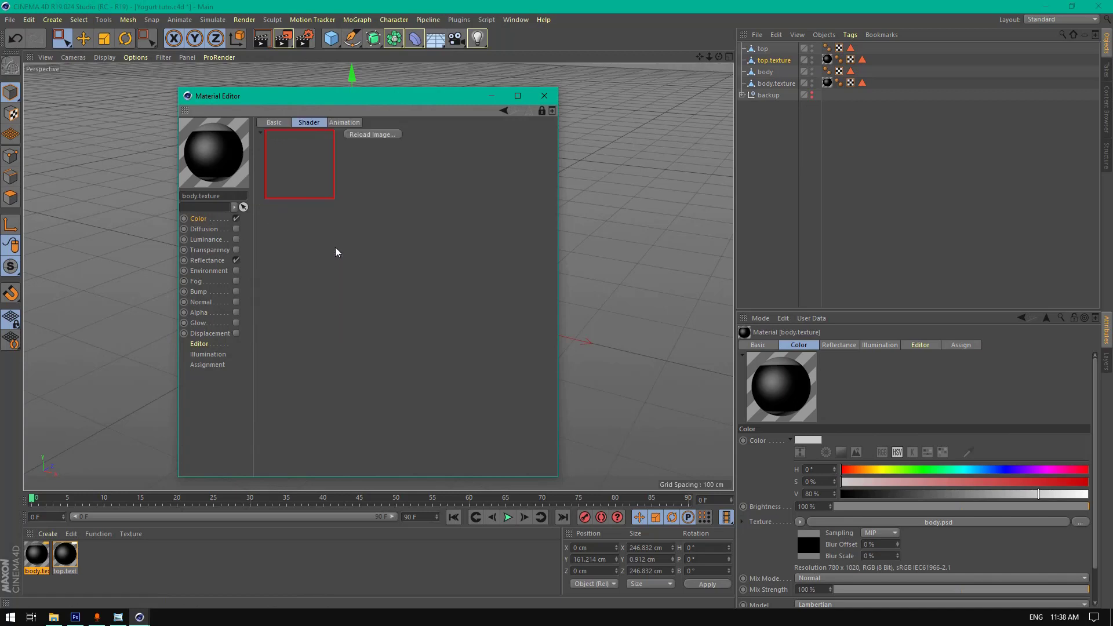
click(381, 137)
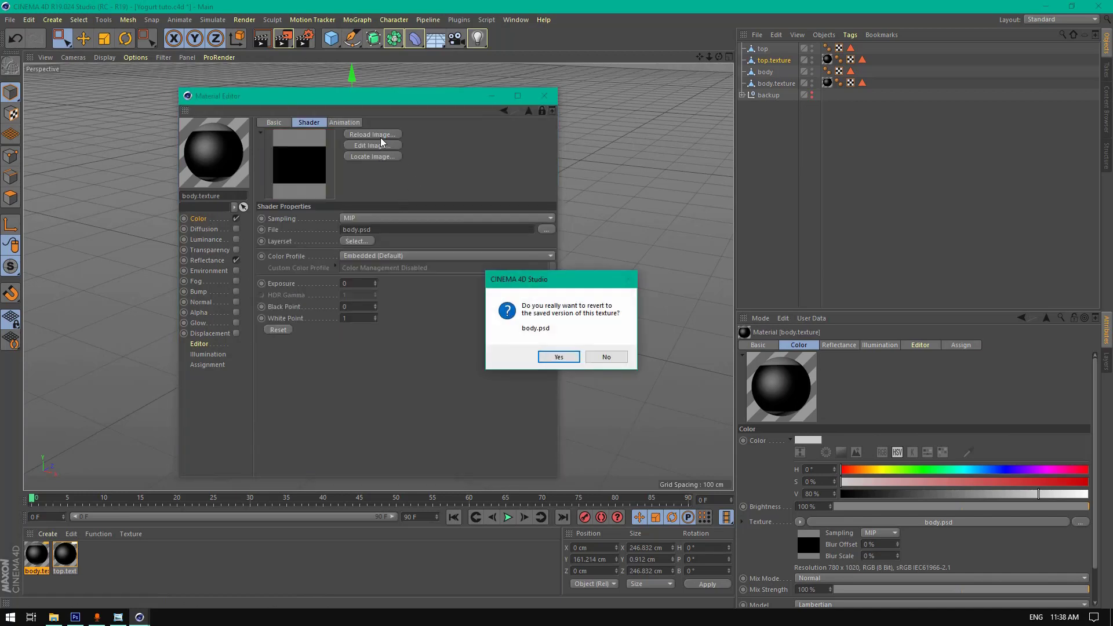
click(560, 357)
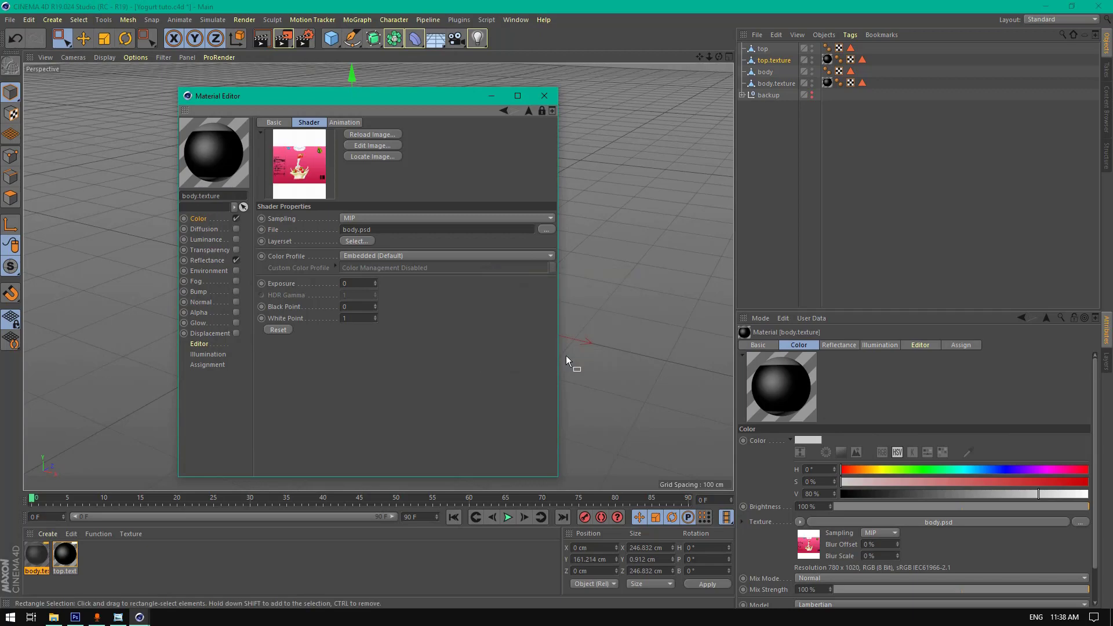
click(546, 98)
- Render the viewport with the cup's front facing the camera to check the label
drag(717, 57, 713, 58)
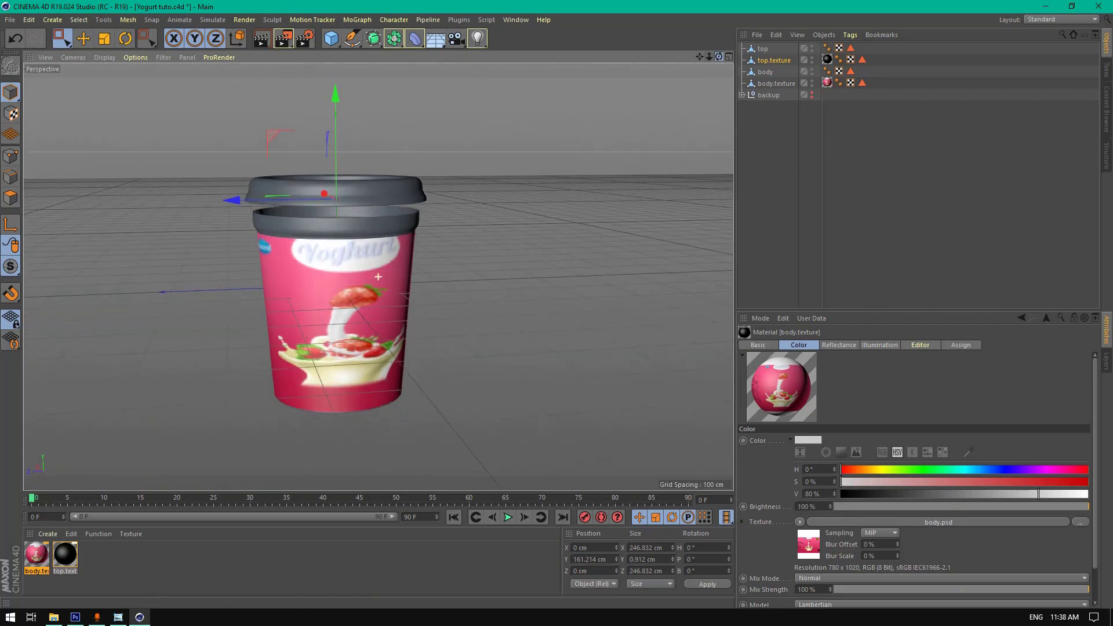
click(256, 43)
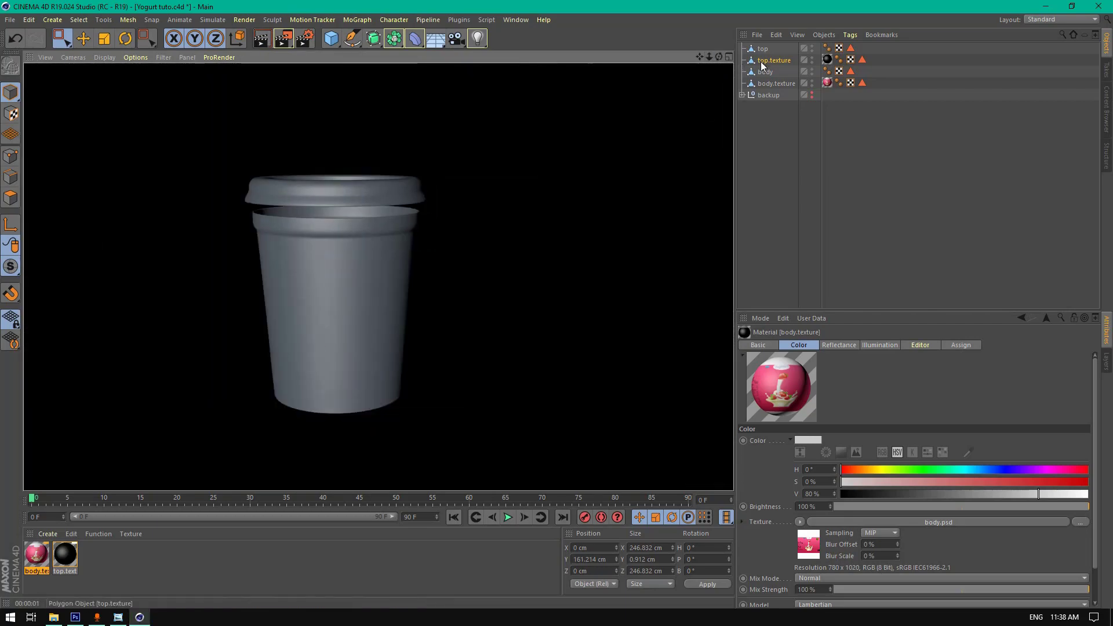
click(767, 62)
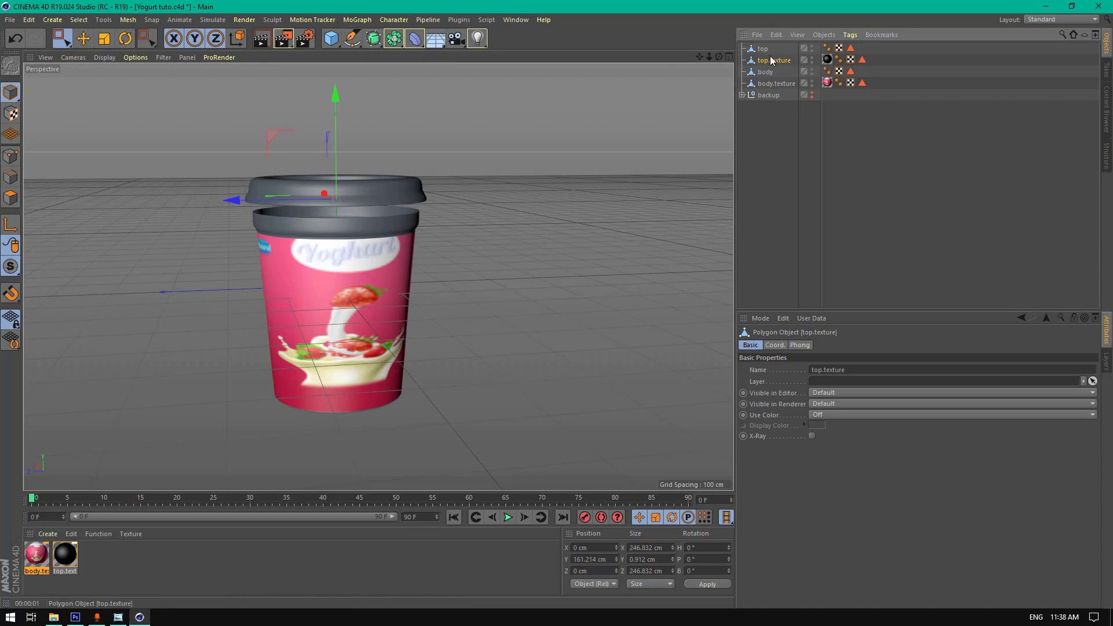
- Try to scale the body object uniformly to about 101.6%, and undo the scaling
click(766, 72)
click(104, 39)
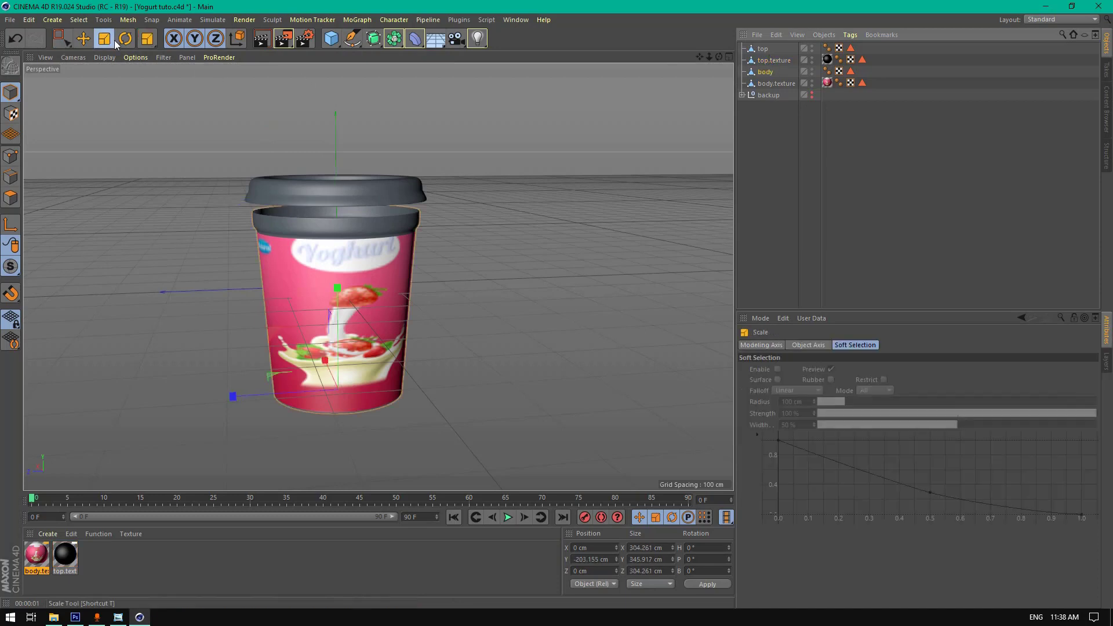
click(521, 185)
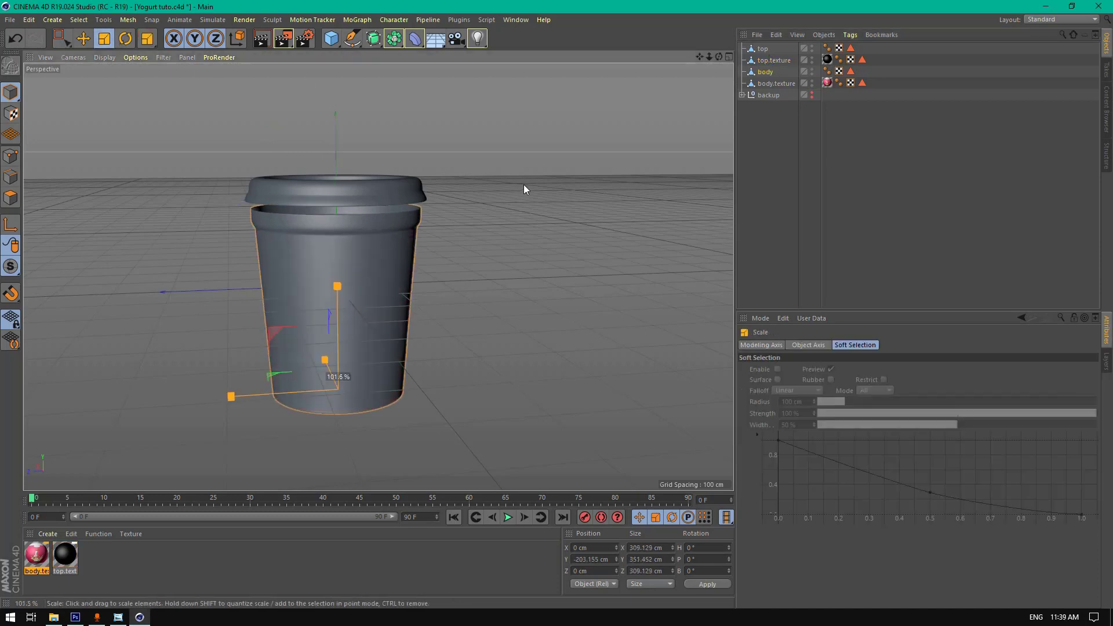
click(16, 38)
- Scale the body.texture object along X and Z only, with Y locked, to about 293.9 cm in both directions
click(787, 84)
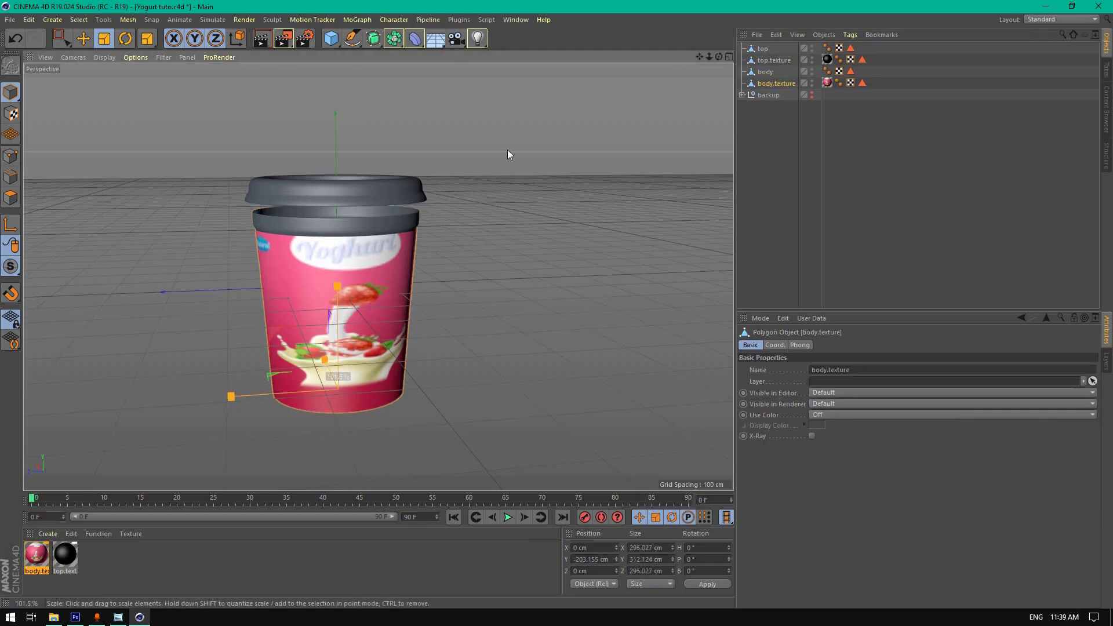
click(19, 40)
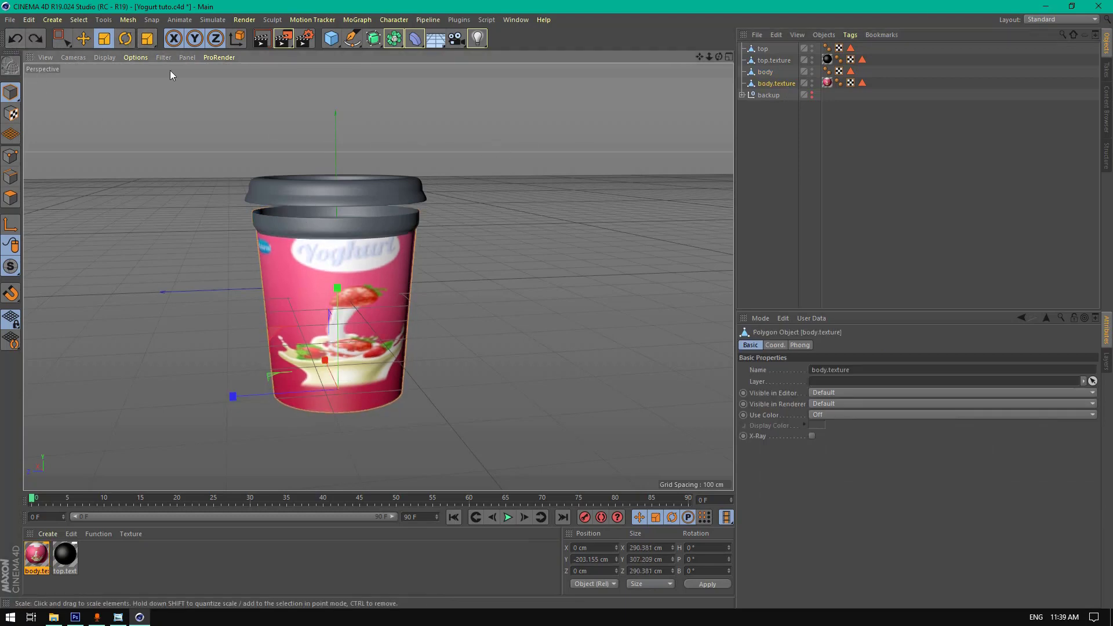
click(196, 39)
drag(482, 206, 526, 217)
drag(523, 218, 523, 217)
- Render the cup from the front and the back to inspect the label, badge, barcode and nutrition table
click(264, 44)
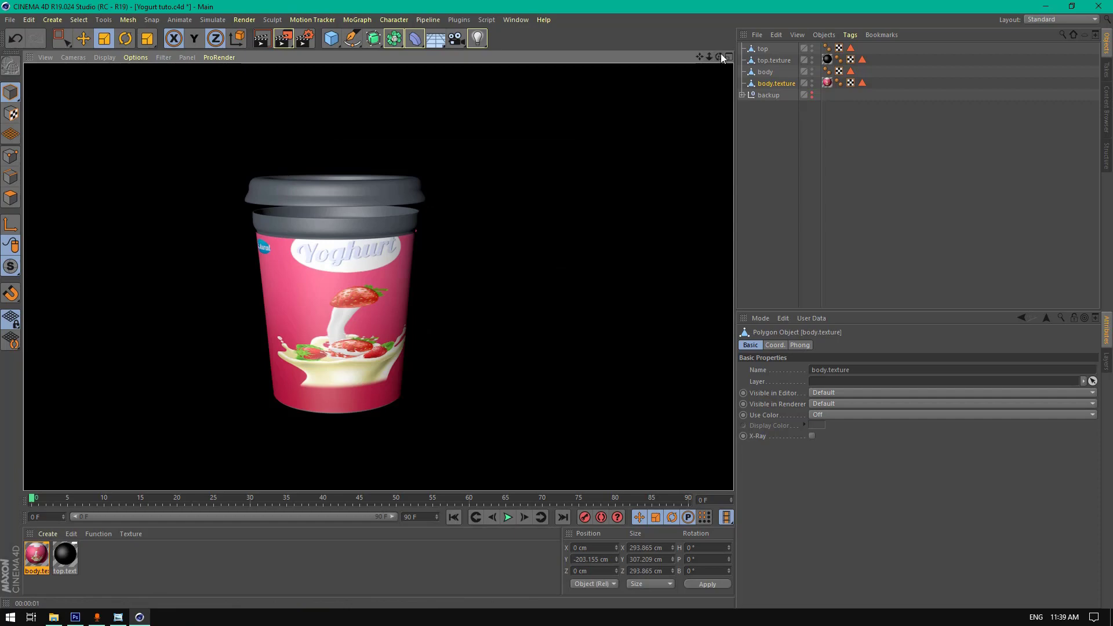
drag(719, 56, 335, 123)
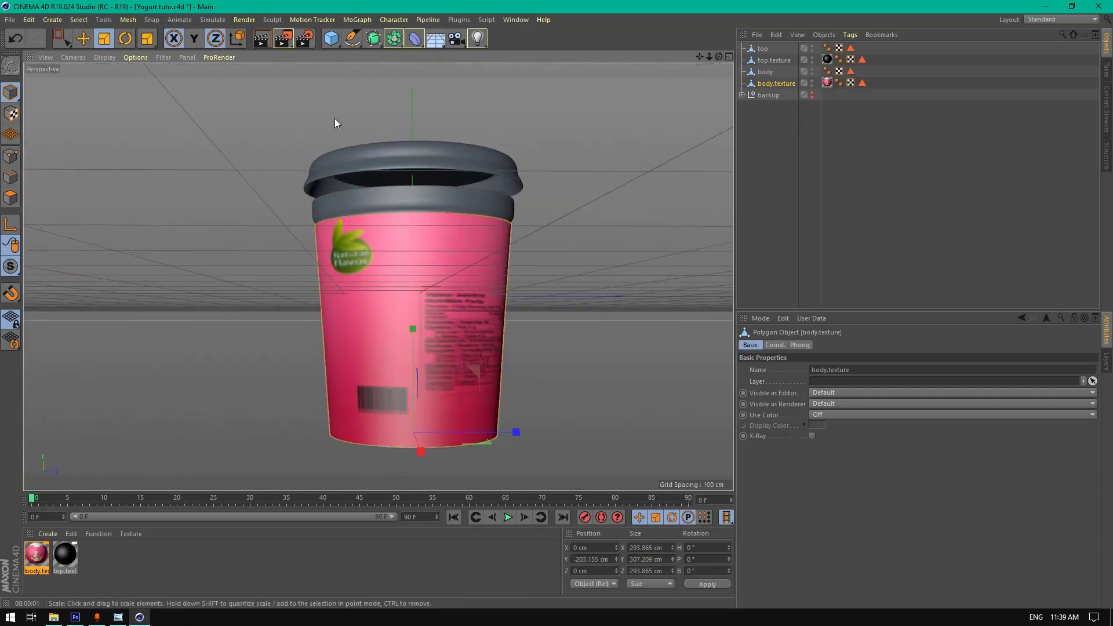
click(260, 39)
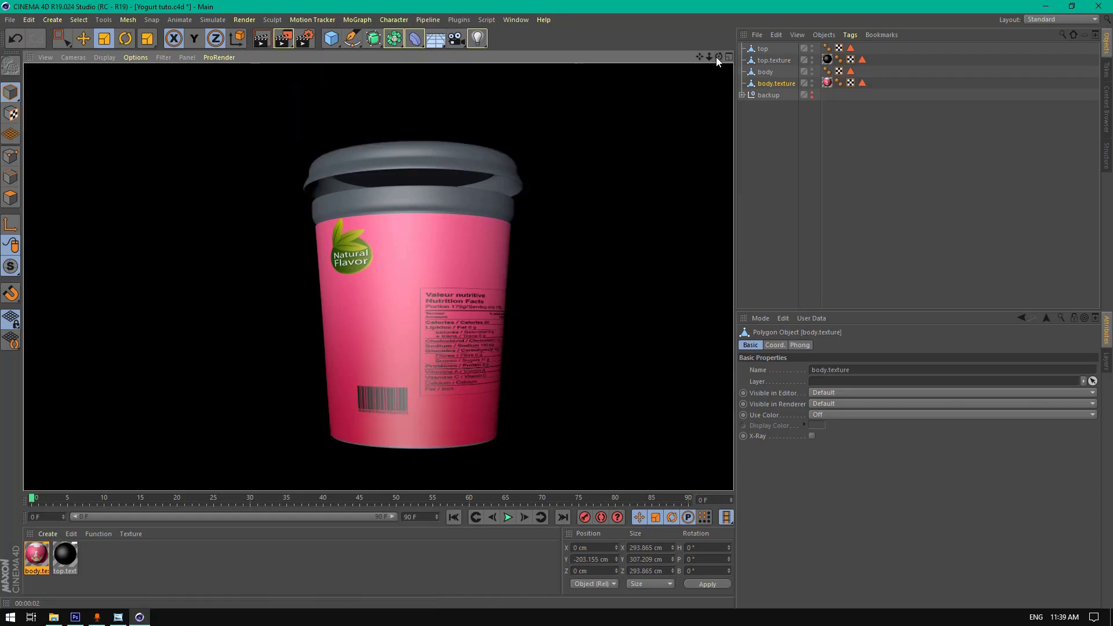
mouse_move(718, 58)
mouse_down()
mouse_move(649, 67)
mouse_move(710, 75)
mouse_move(709, 93)
mouse_move(704, 61)
mouse_move(718, 64)
mouse_up()
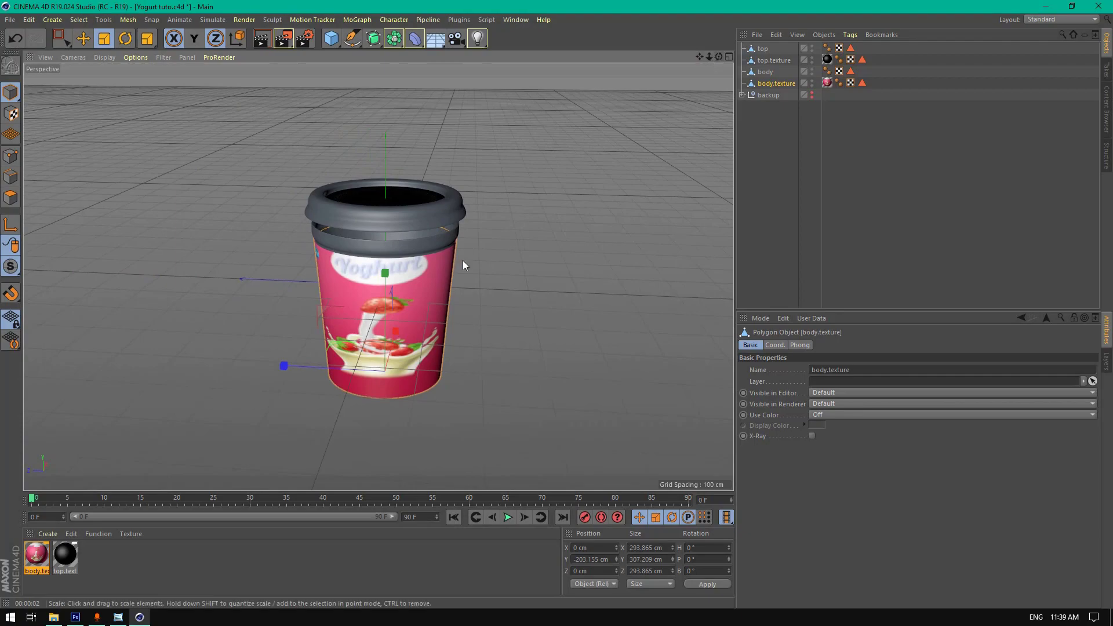
- Open the lid texture file top_text.psd from the desktop in Photoshop
click(75, 617)
click(139, 617)
click(1046, 6)
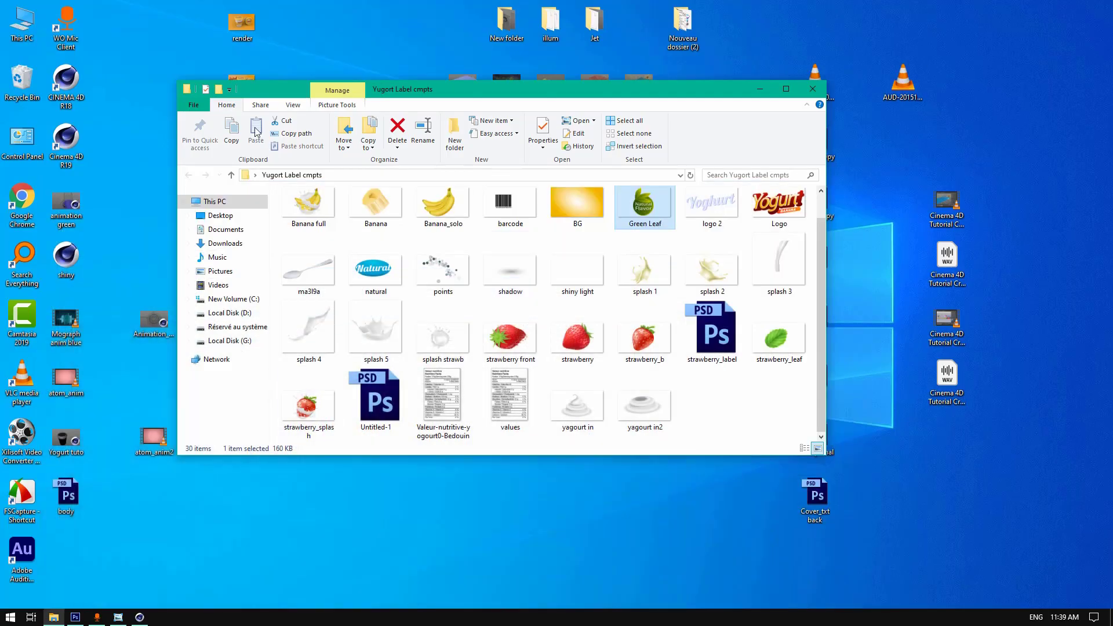
drag(298, 90, 444, 83)
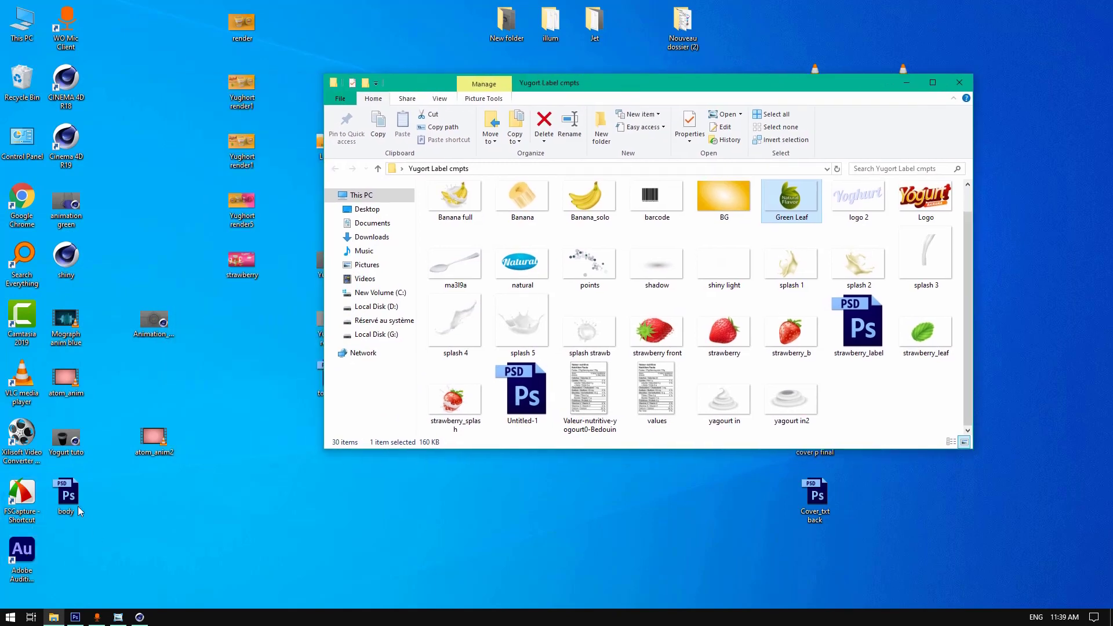
click(65, 495)
drag(561, 91, 705, 82)
double_click(332, 383)
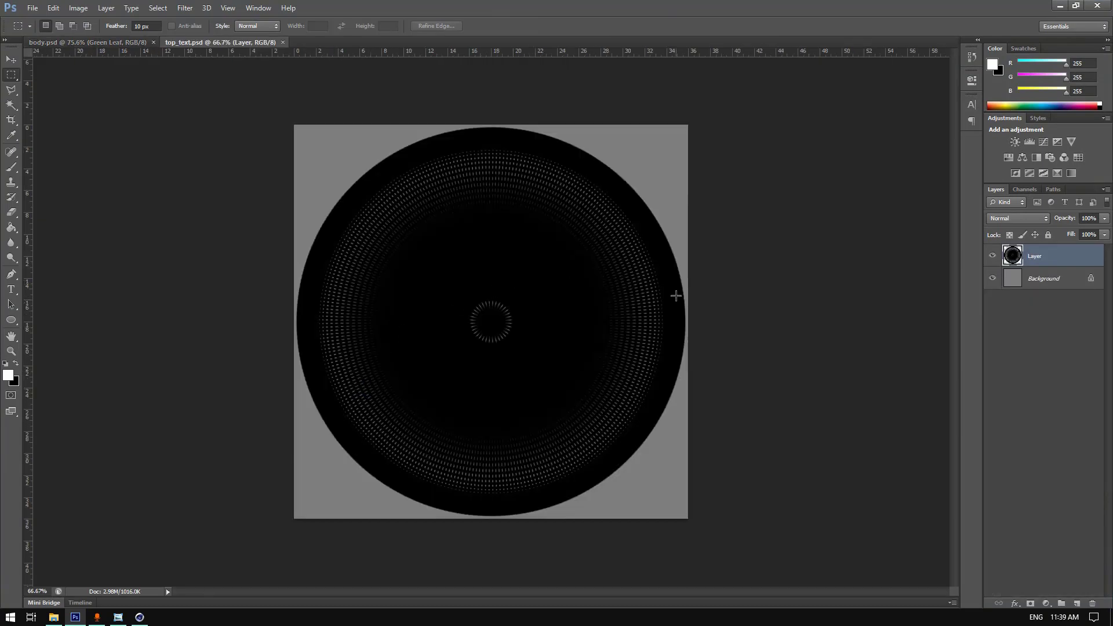
- Draw a white circle about 1049 px wide and transform it to 97.24% in both directions, centered at 510, 510 px to fill the canvas
click(11, 321)
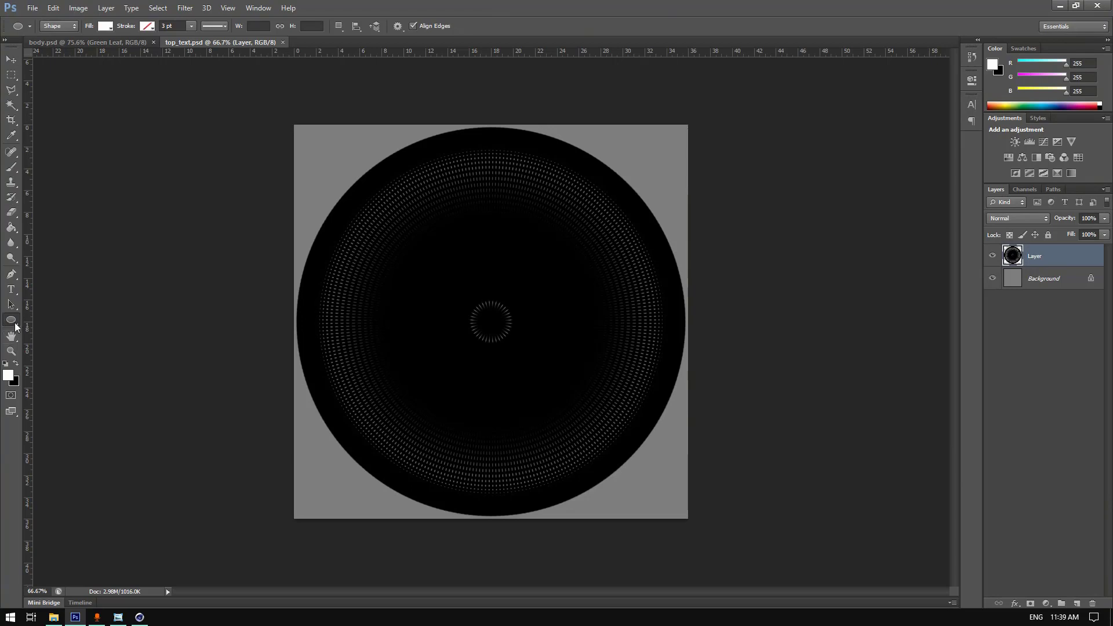
drag(316, 152, 806, 556)
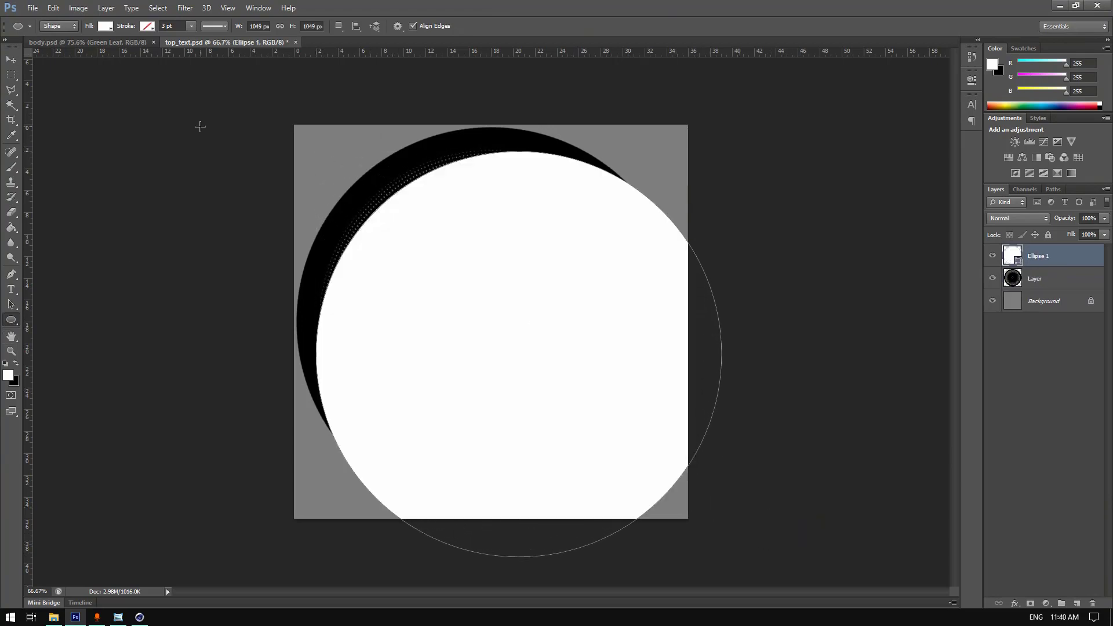
click(11, 60)
right_click(551, 319)
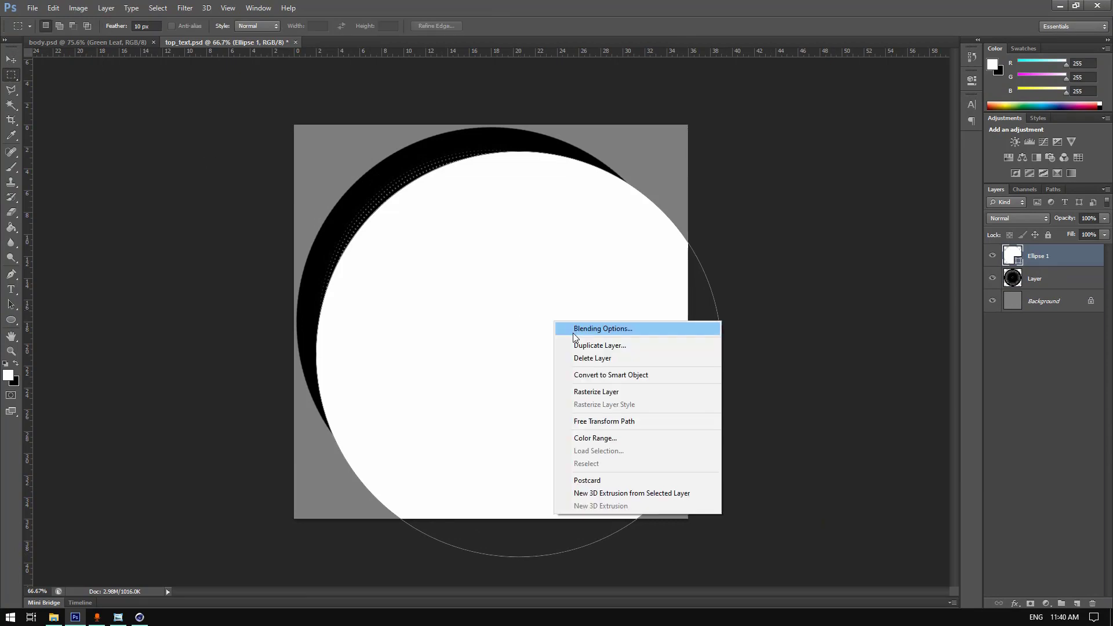
click(603, 421)
drag(486, 211, 459, 181)
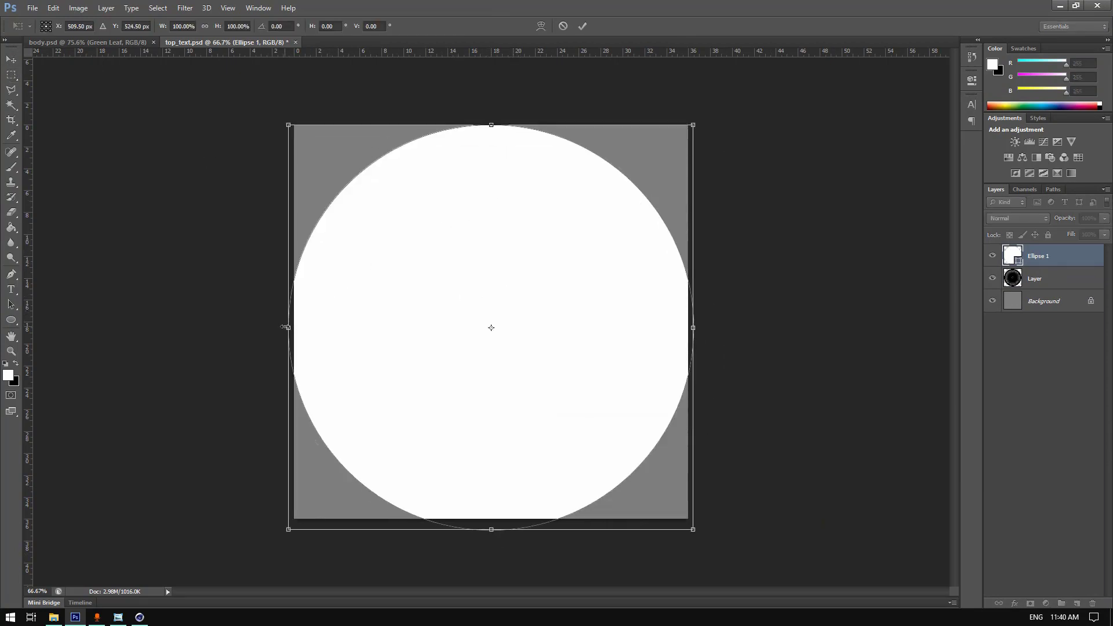
drag(285, 327, 294, 327)
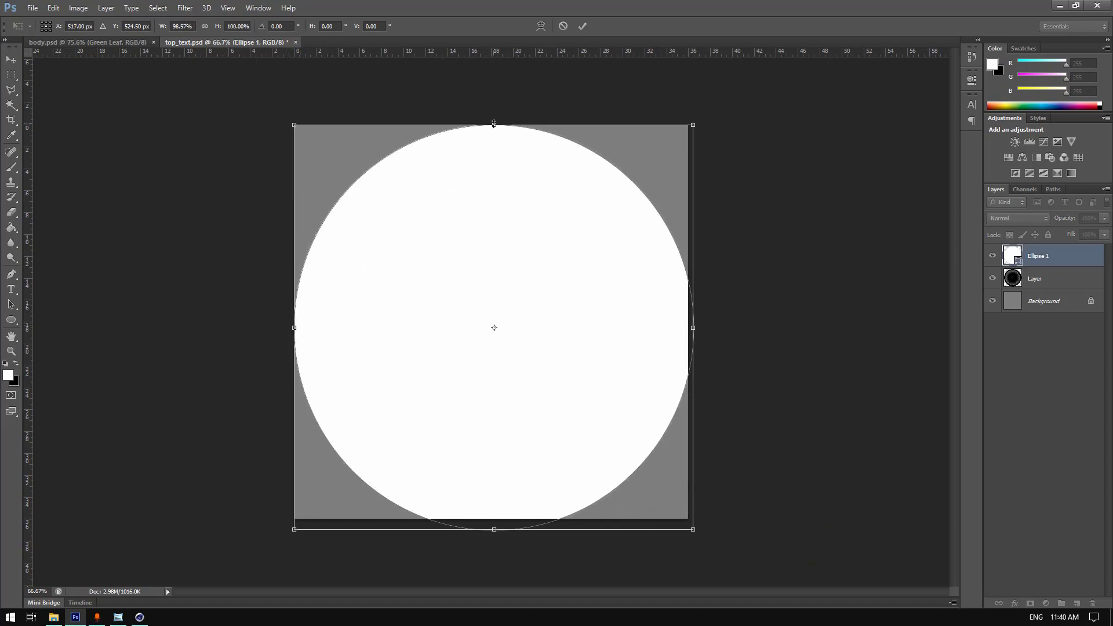
drag(493, 124, 492, 123)
drag(694, 326, 690, 322)
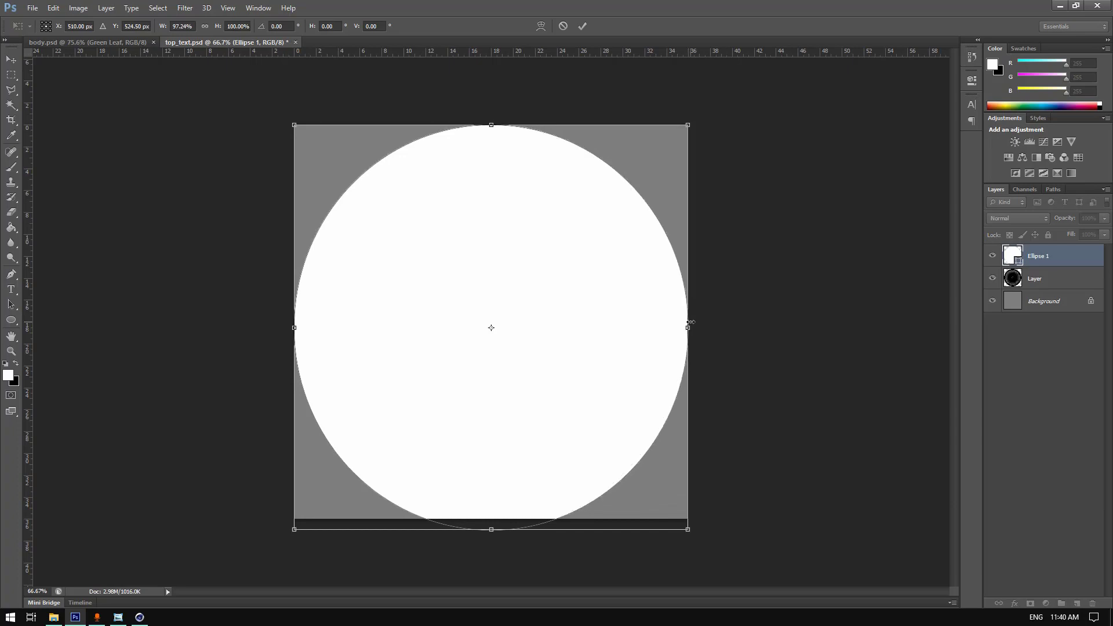
drag(503, 537, 493, 521)
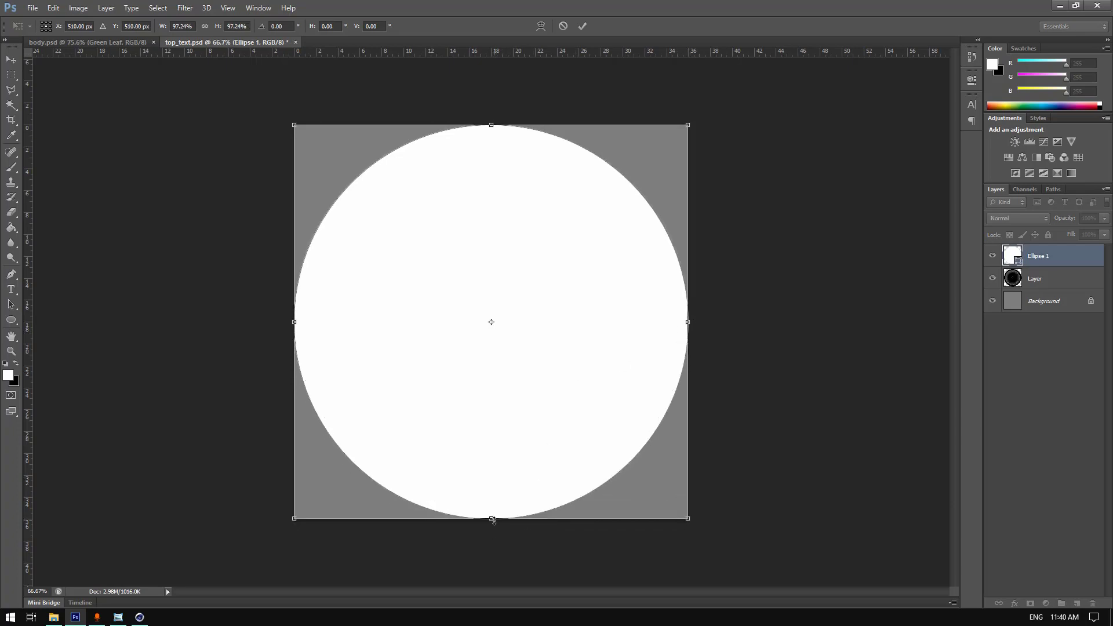
click(582, 26)
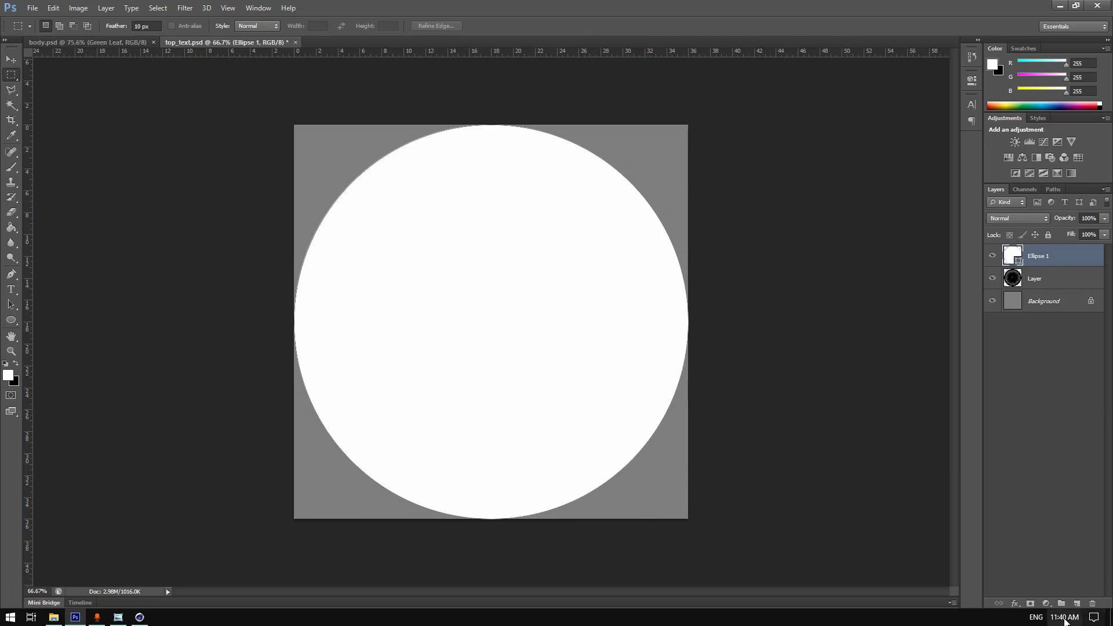
- Change the Ellipse 1 fill color to 020202 and lower the layer's opacity to about 38%
double_click(1018, 262)
click(728, 259)
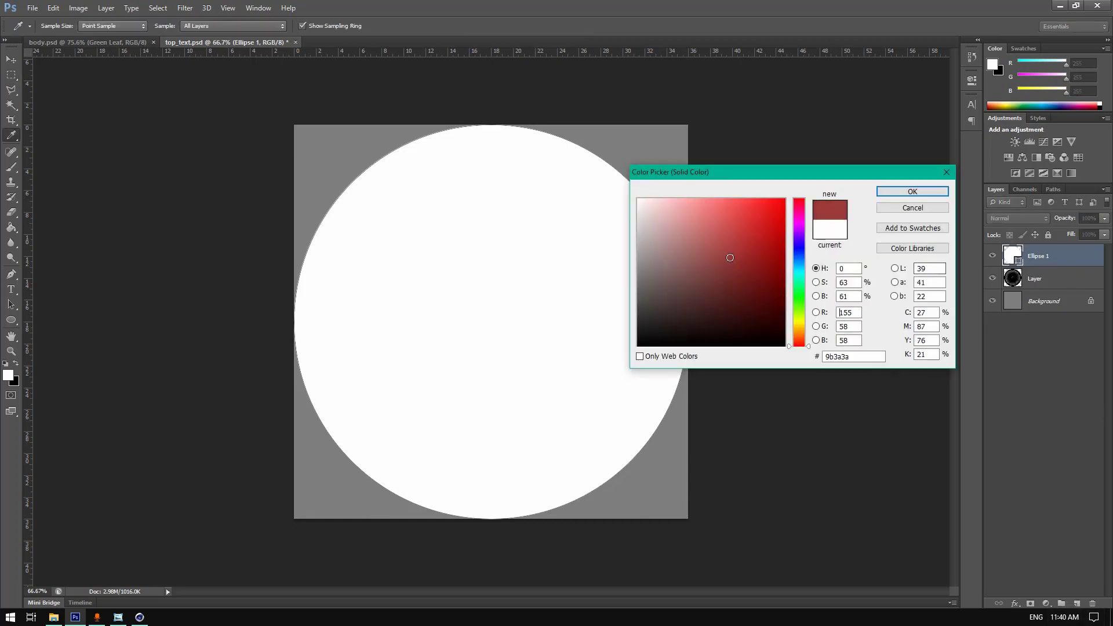
click(639, 344)
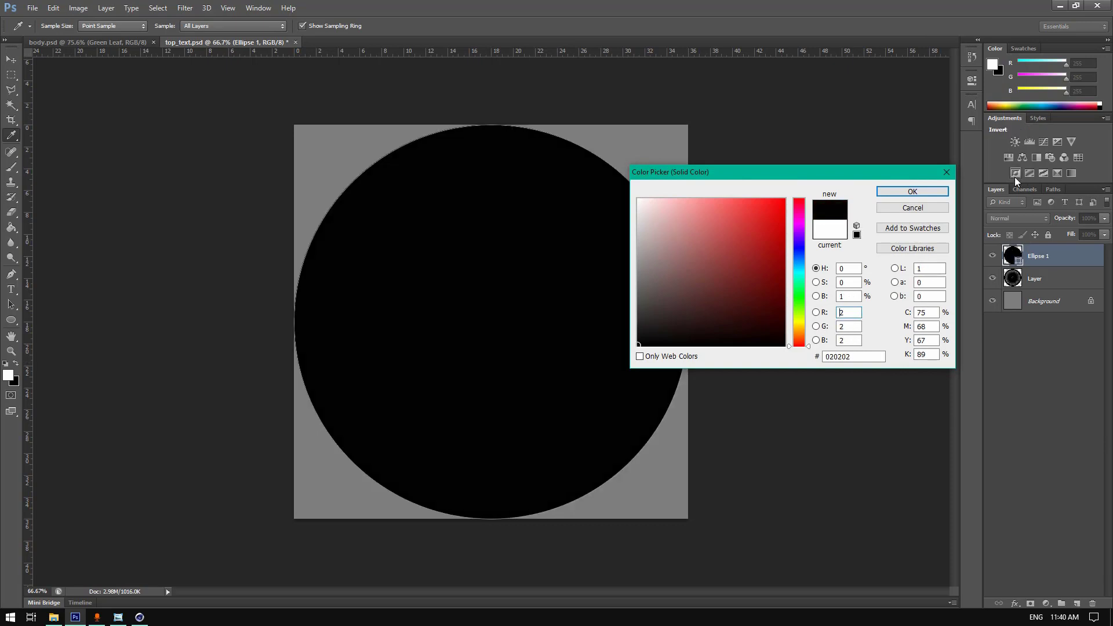
click(919, 192)
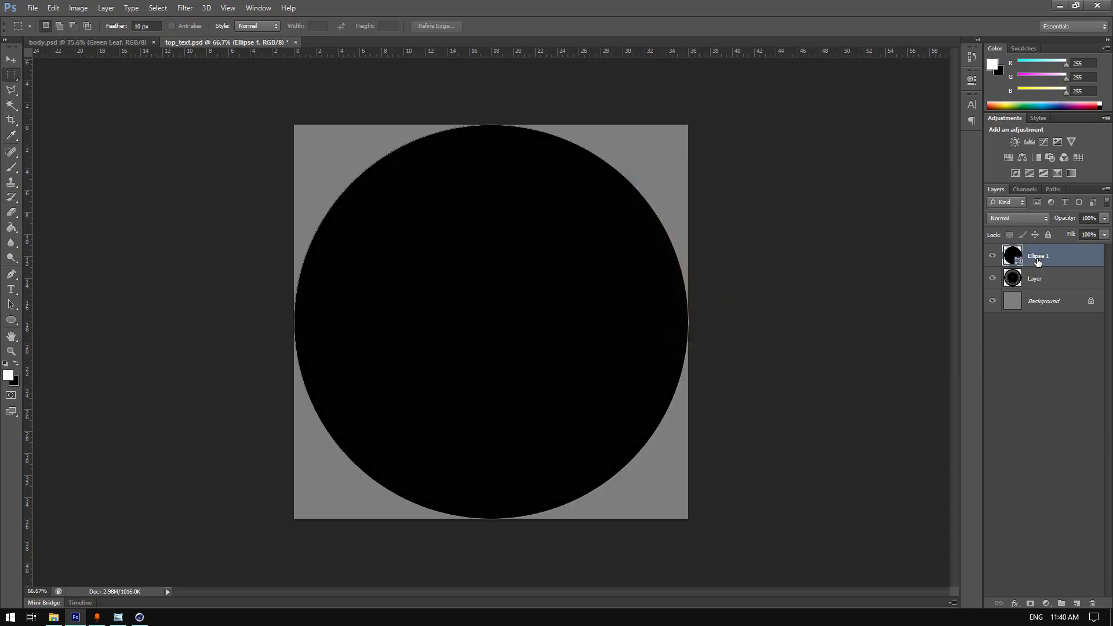
click(1105, 219)
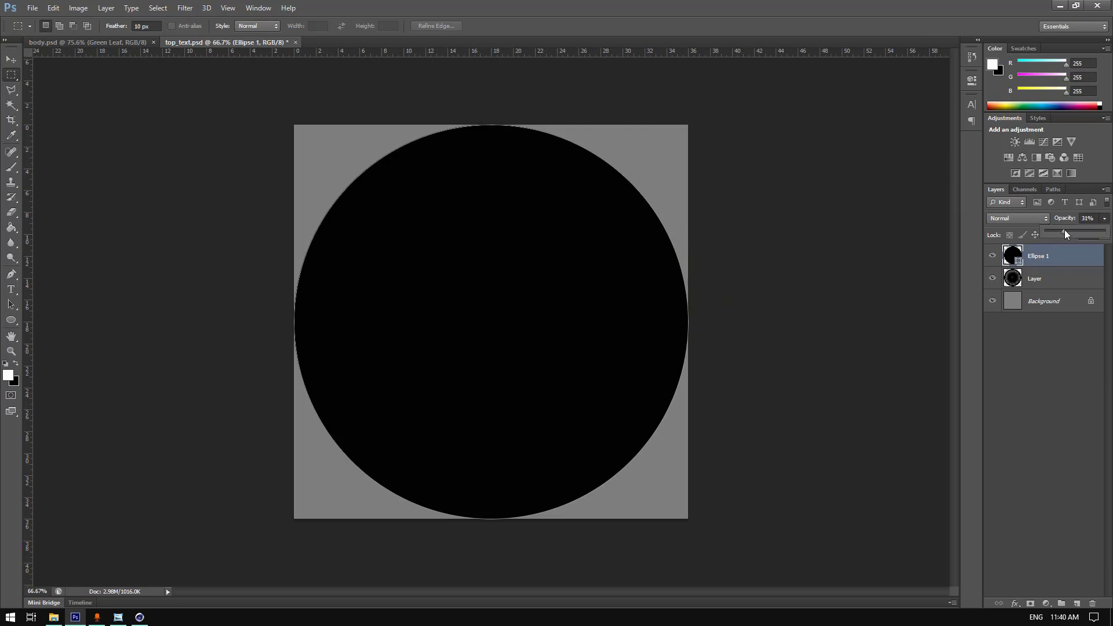
drag(1065, 230, 1063, 236)
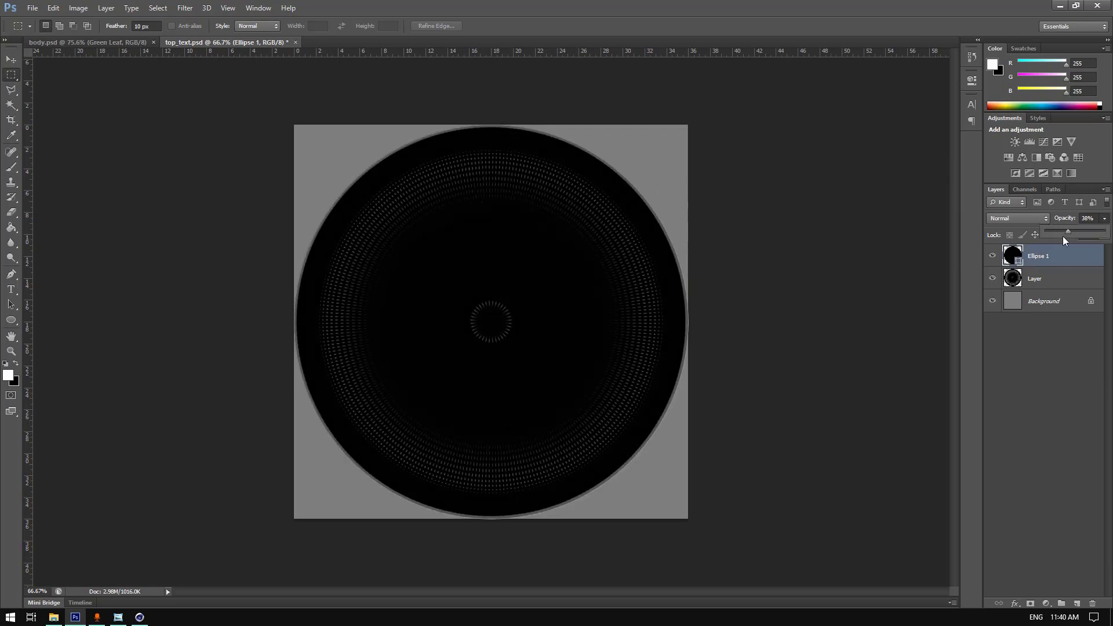
- Add an empty layer between Ellipse 1 and the UV mesh layer
click(1042, 279)
click(1077, 604)
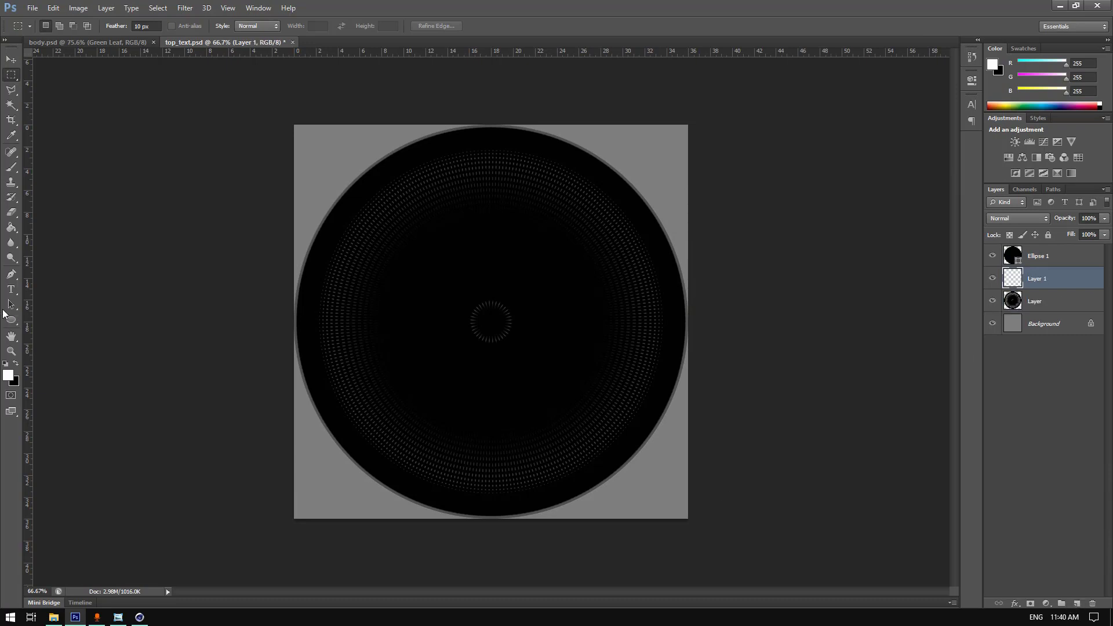
- Fill the empty Layer 1 with solid white using the Paint Bucket
click(12, 231)
click(444, 168)
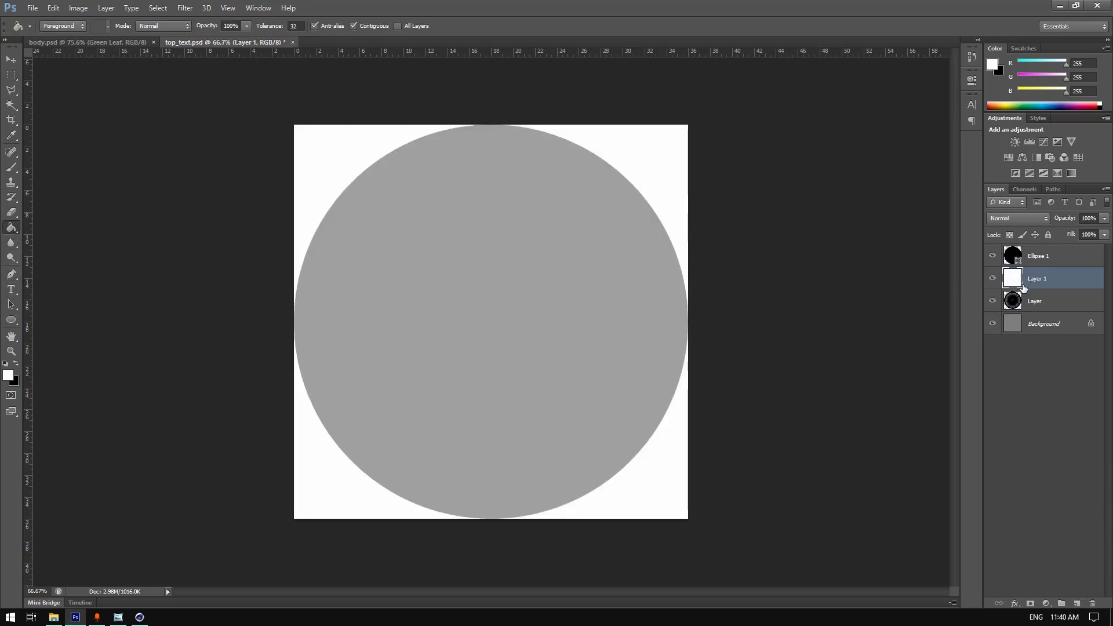
- Place the logo 2 image from the Yugort Label cmpts folder above Ellipse 1, shrunk and positioned in the upper part of the circle
click(1029, 257)
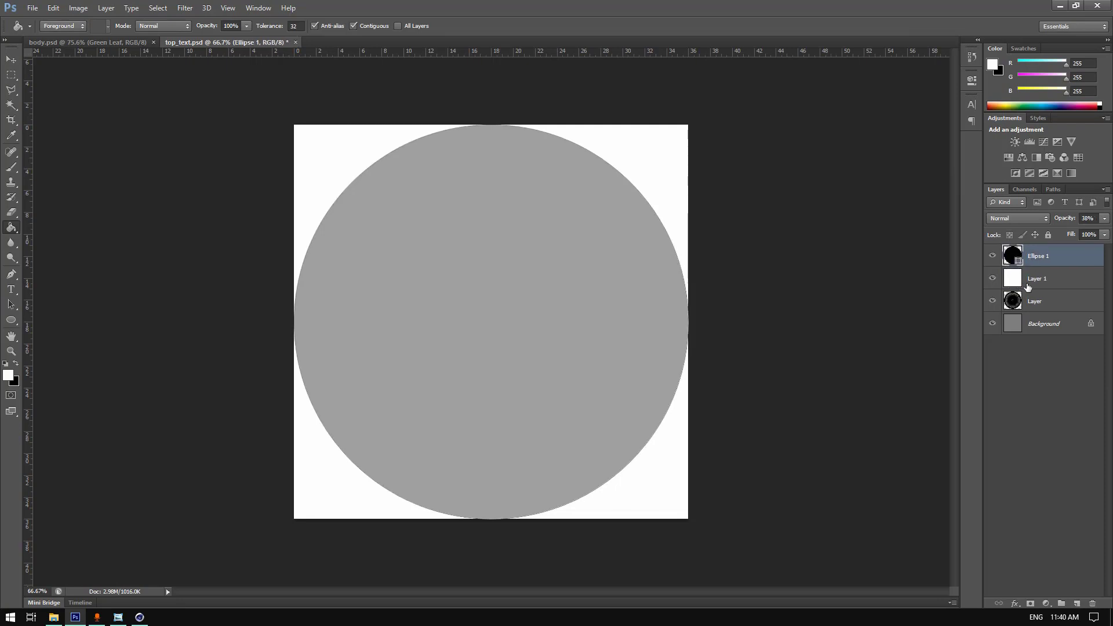
click(75, 617)
drag(864, 79, 537, 72)
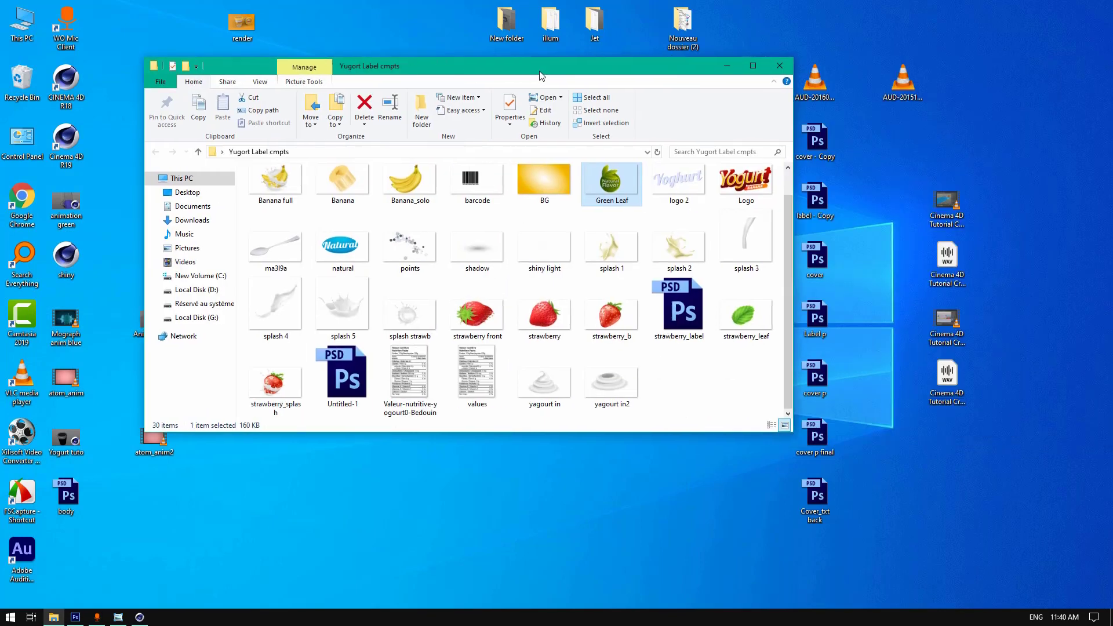
drag(676, 181, 486, 232)
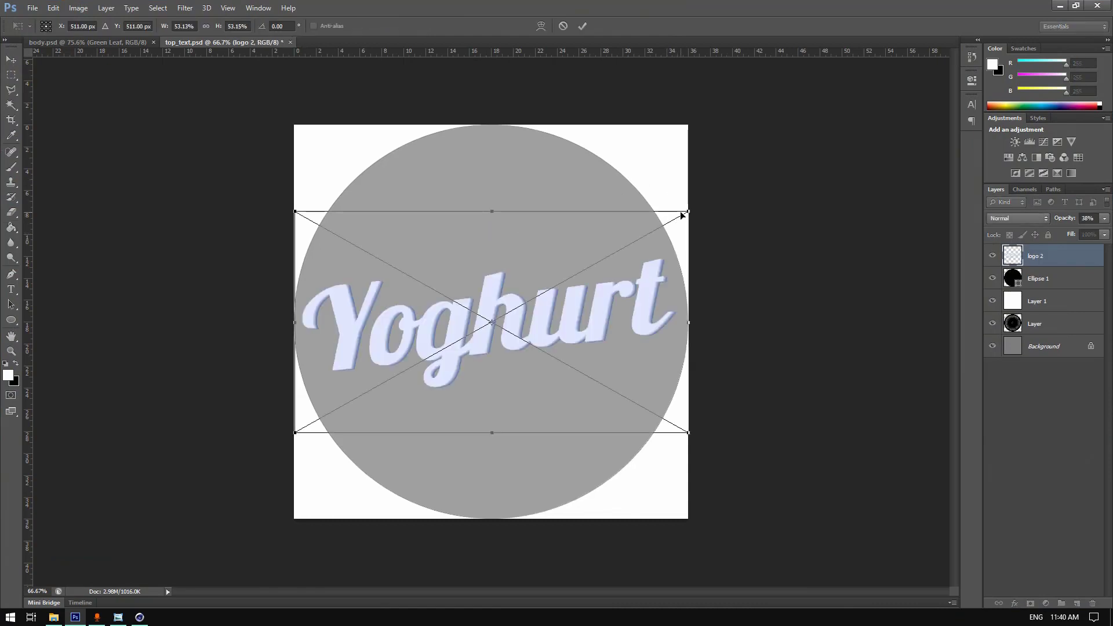
drag(688, 212, 579, 291)
drag(479, 386, 531, 256)
click(587, 26)
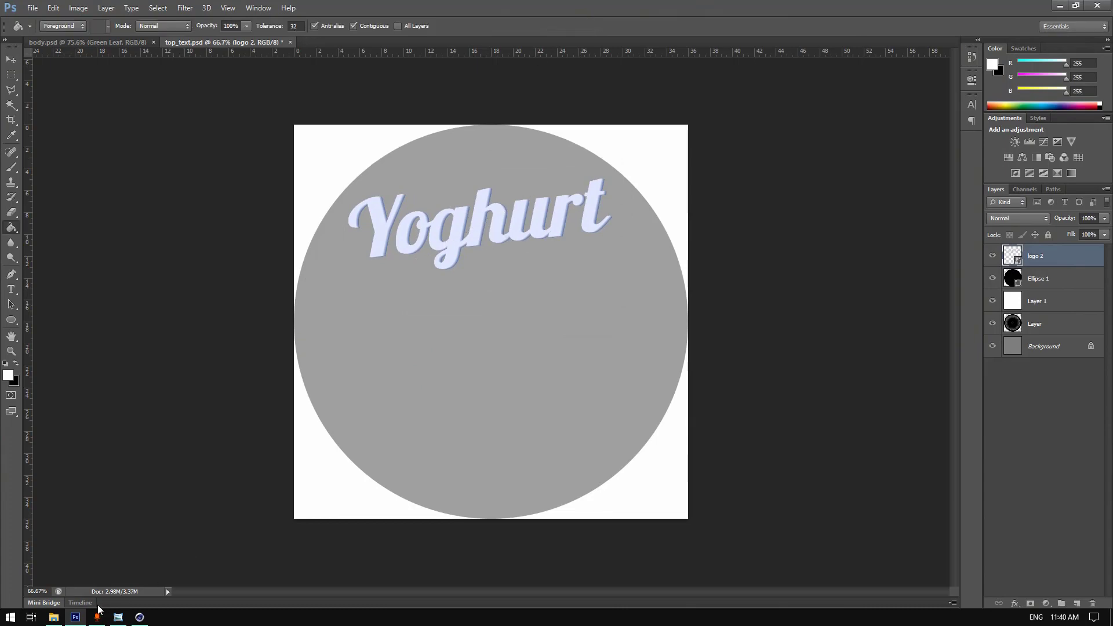
- Place the strawberry_splash image, scaled down and centered near the lower edge of the circle
click(76, 617)
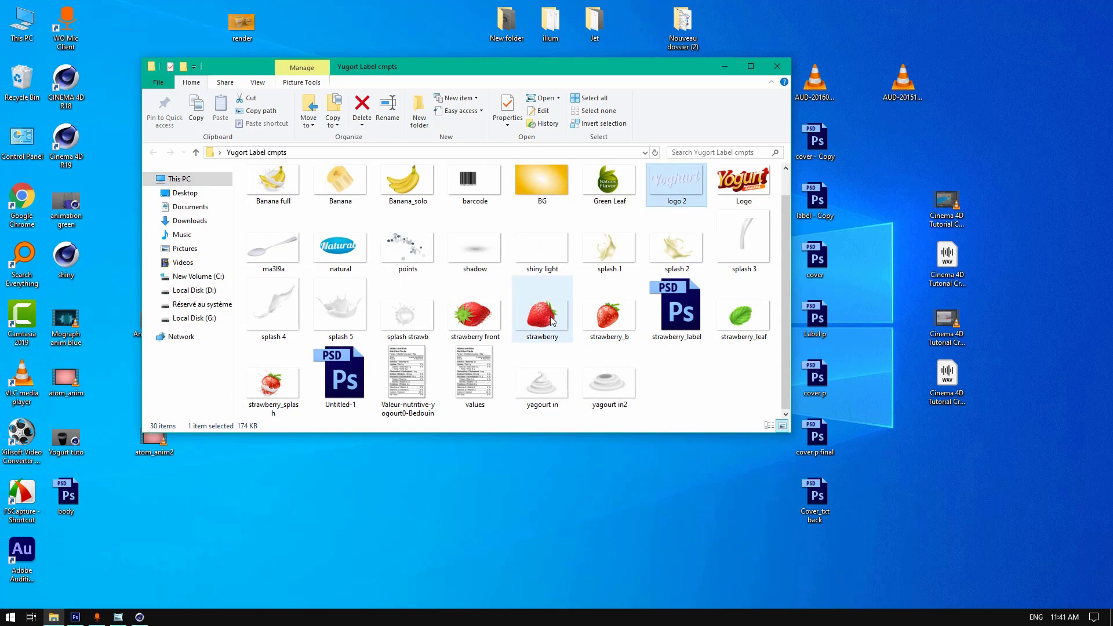
drag(280, 382, 482, 387)
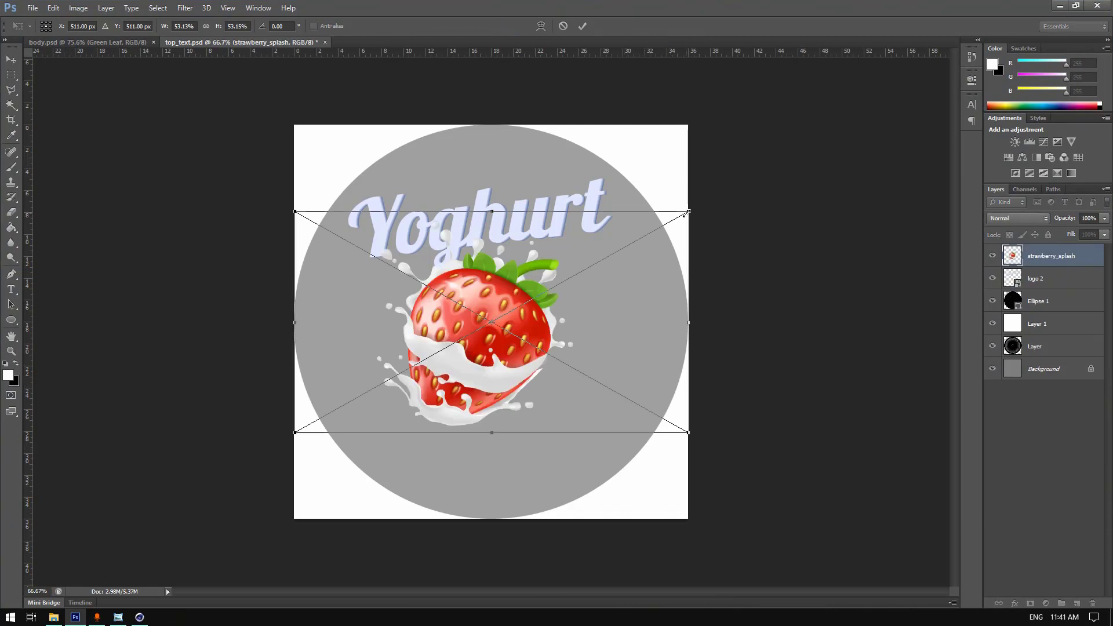
shift+drag(687, 213, 517, 308)
drag(424, 326, 520, 378)
click(582, 26)
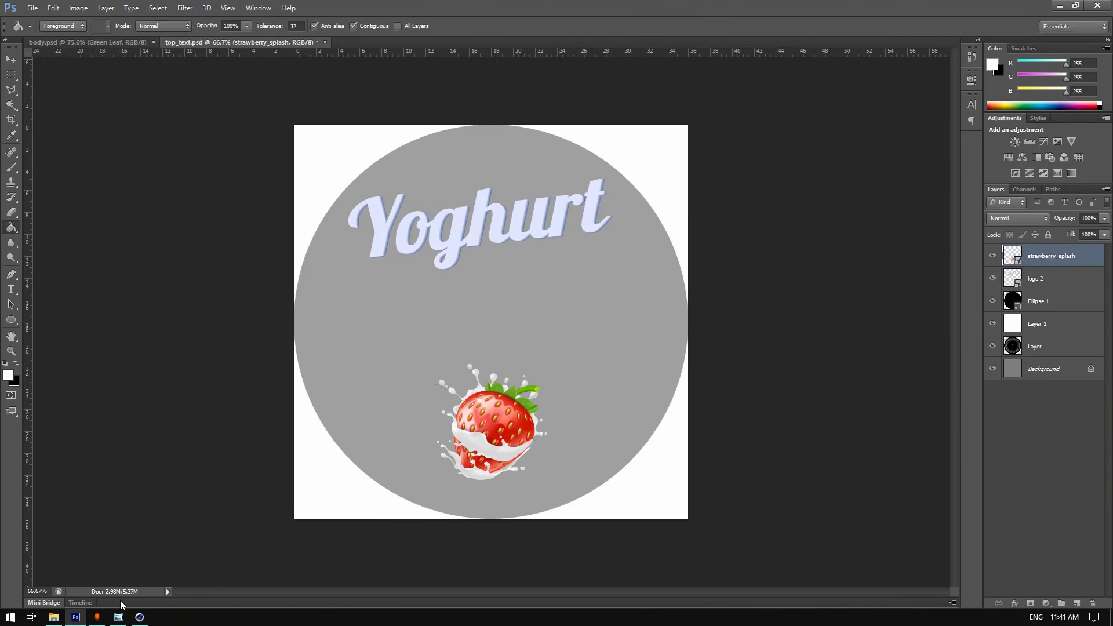
- Place the splash 2 image, scaled to about 27% and rotated about -121.5°, so it bursts out from the strawberry's left side
click(75, 617)
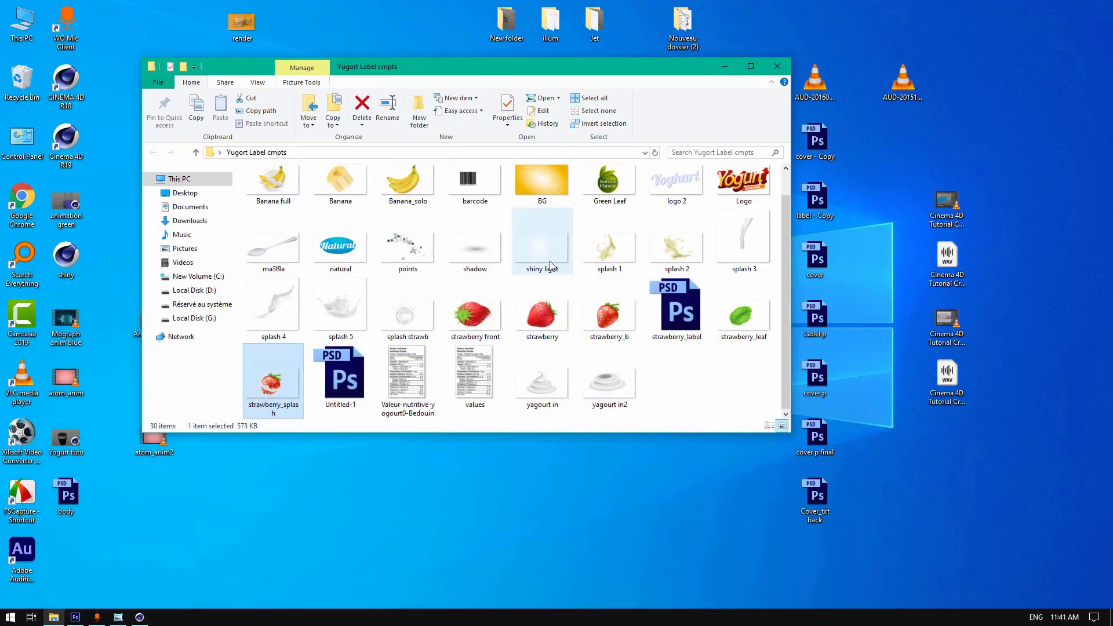
drag(677, 255, 530, 345)
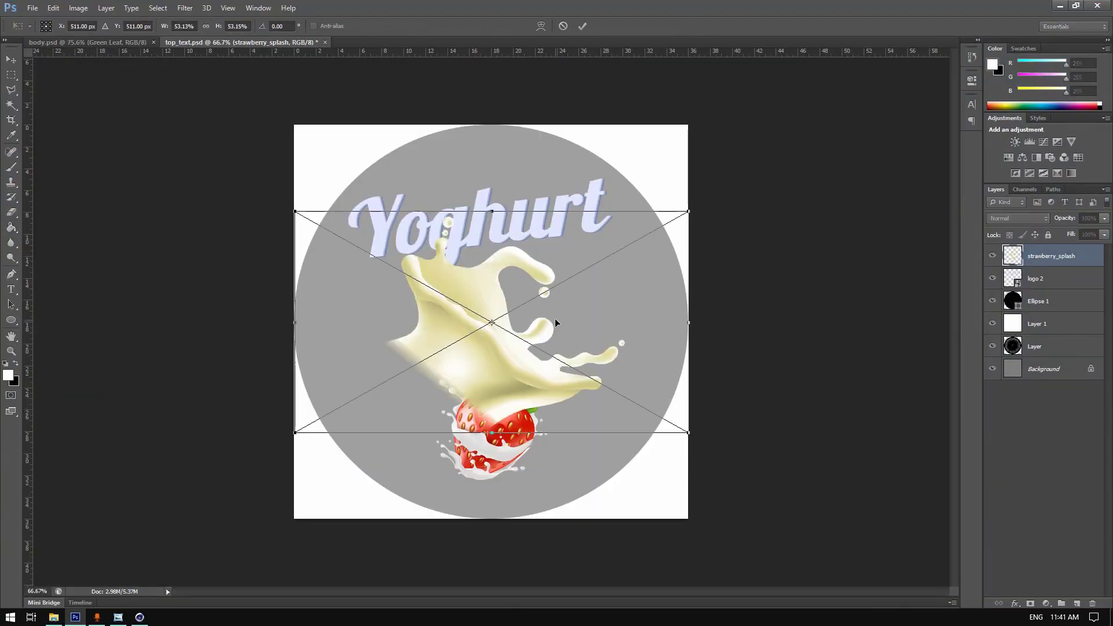
drag(719, 224, 534, 327)
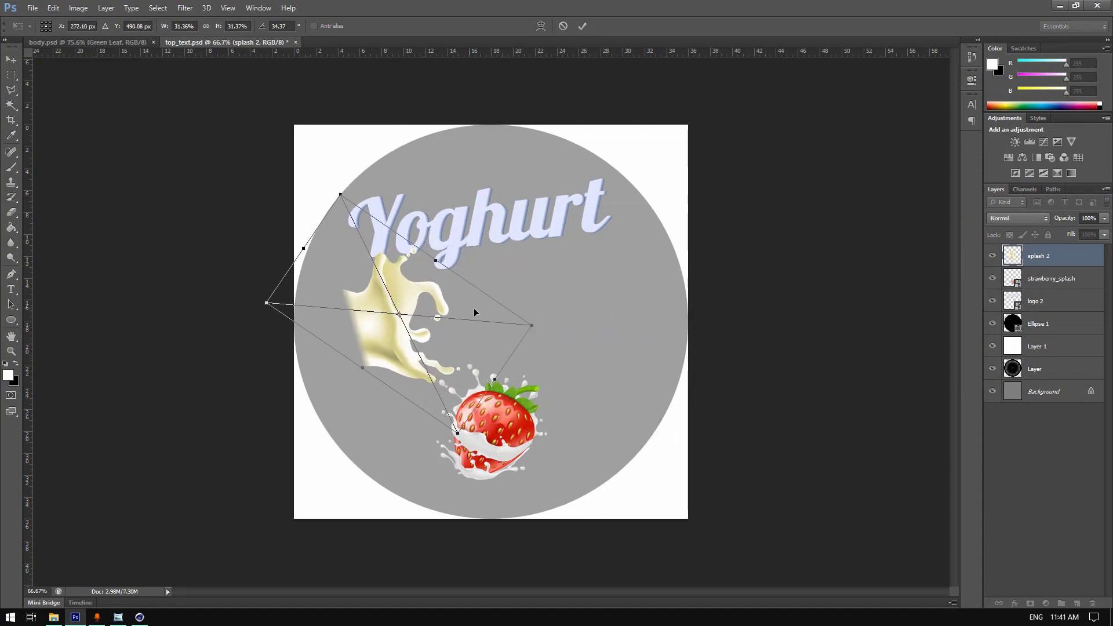
drag(423, 303, 440, 399)
drag(540, 395, 333, 358)
shift+drag(409, 280, 418, 316)
click(583, 27)
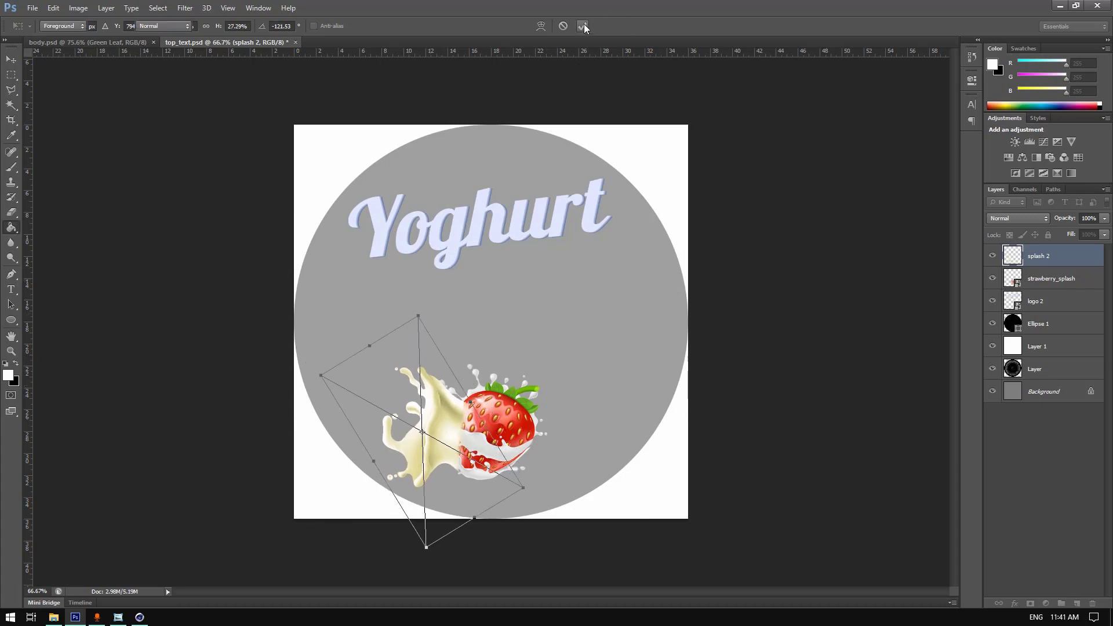
- Place the splash 1 image on the strawberry's right side, scaled to about 31%, rotated about 150.7° and centered near 634, 812 px
click(75, 618)
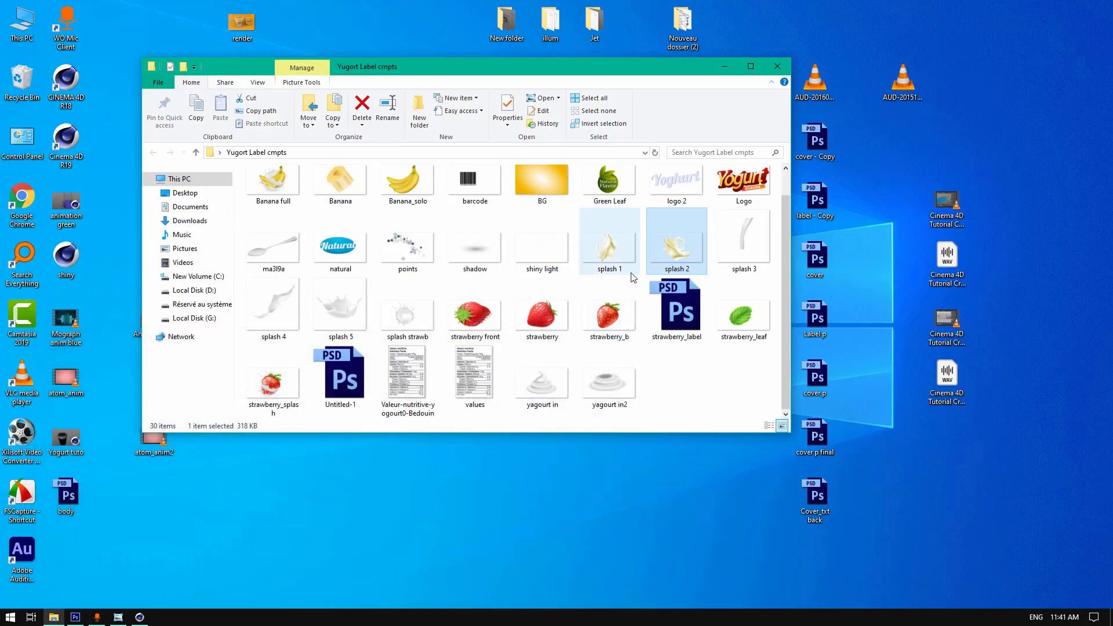
drag(609, 244, 521, 405)
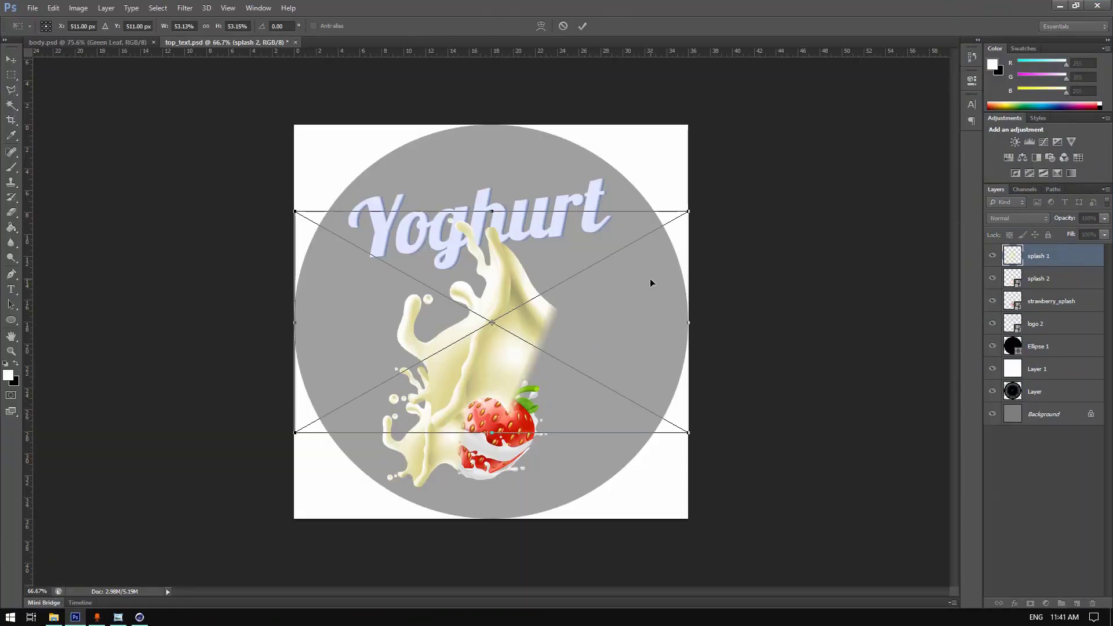
drag(649, 278, 385, 480)
drag(610, 128, 513, 292)
drag(475, 363, 568, 397)
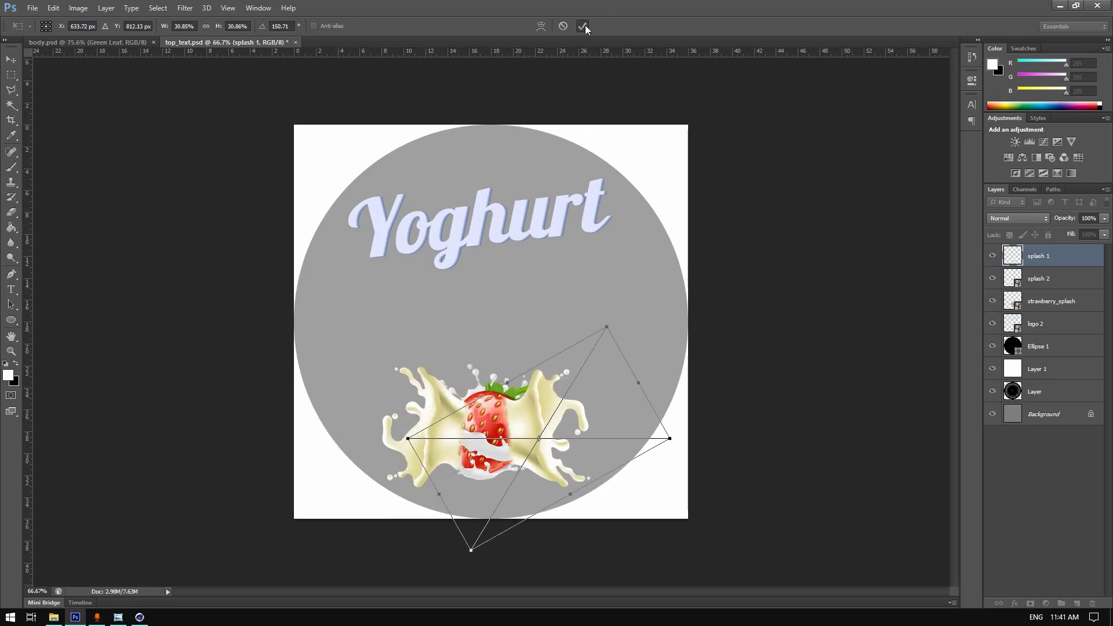
click(584, 26)
- Bring strawberry_splash to the top of the layer stack and merge splash 1 and splash 2 with a new empty layer
drag(1038, 309, 1038, 252)
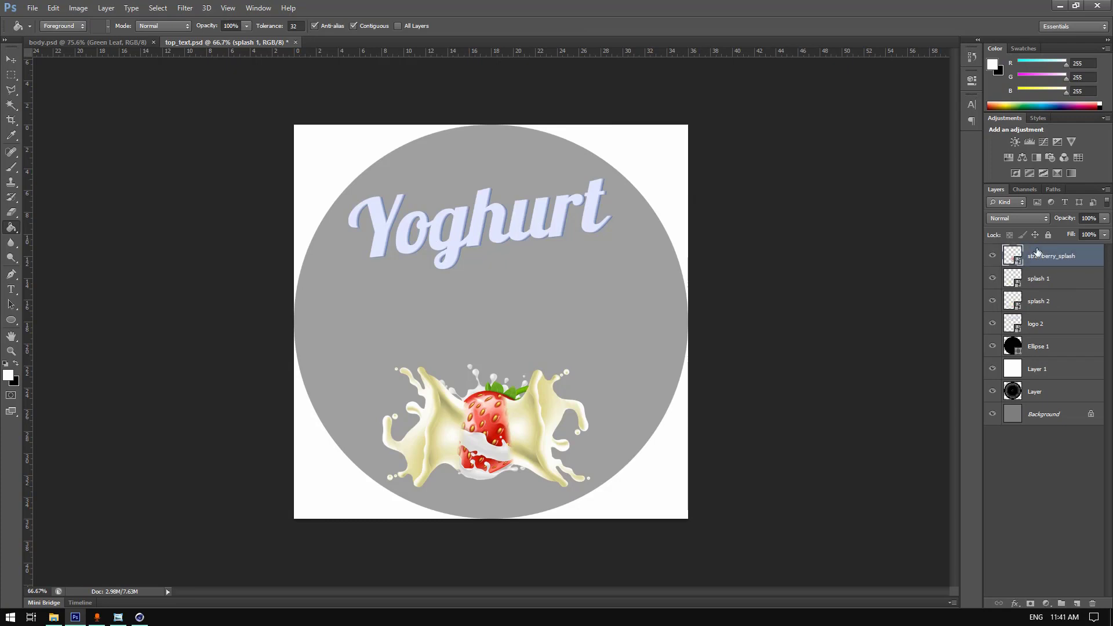
click(1058, 281)
shift+click(1050, 304)
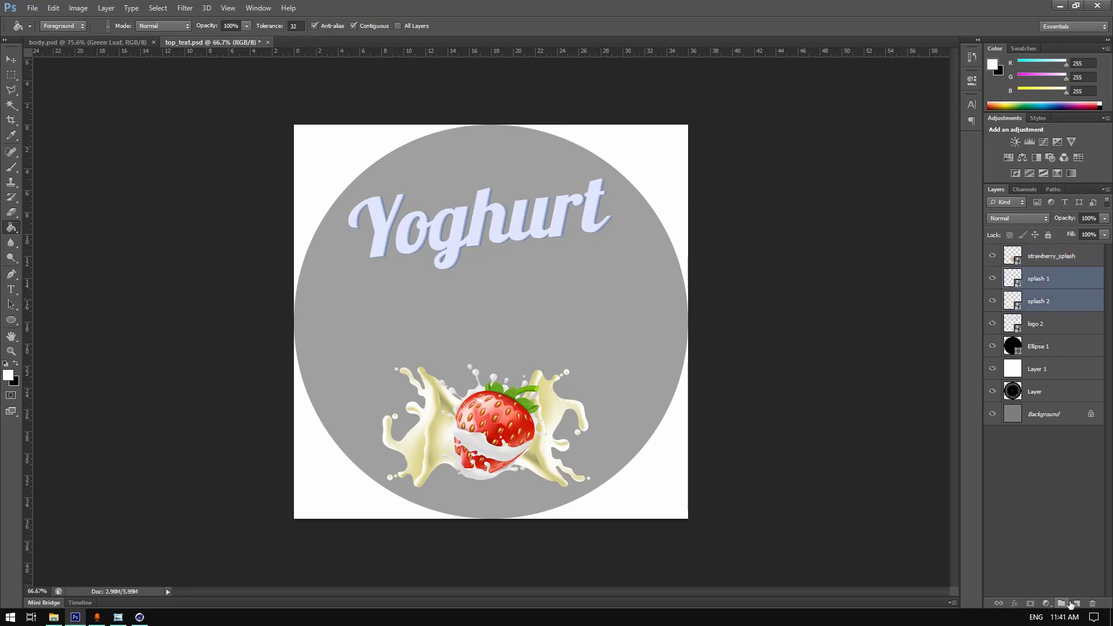
click(1073, 604)
shift+click(1042, 302)
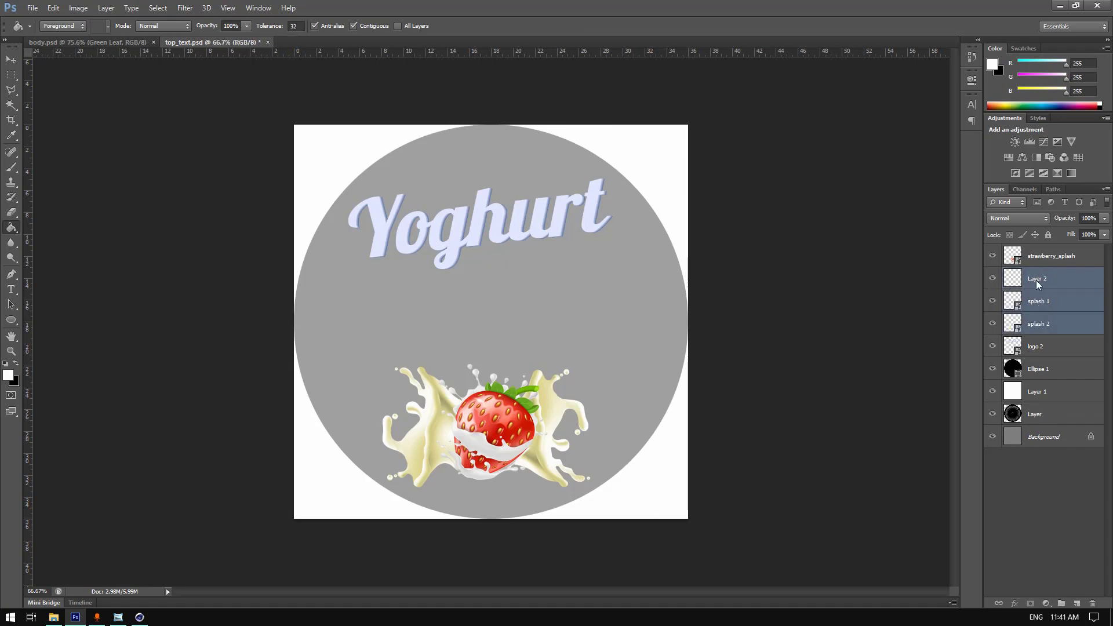
right_click(1036, 283)
click(912, 427)
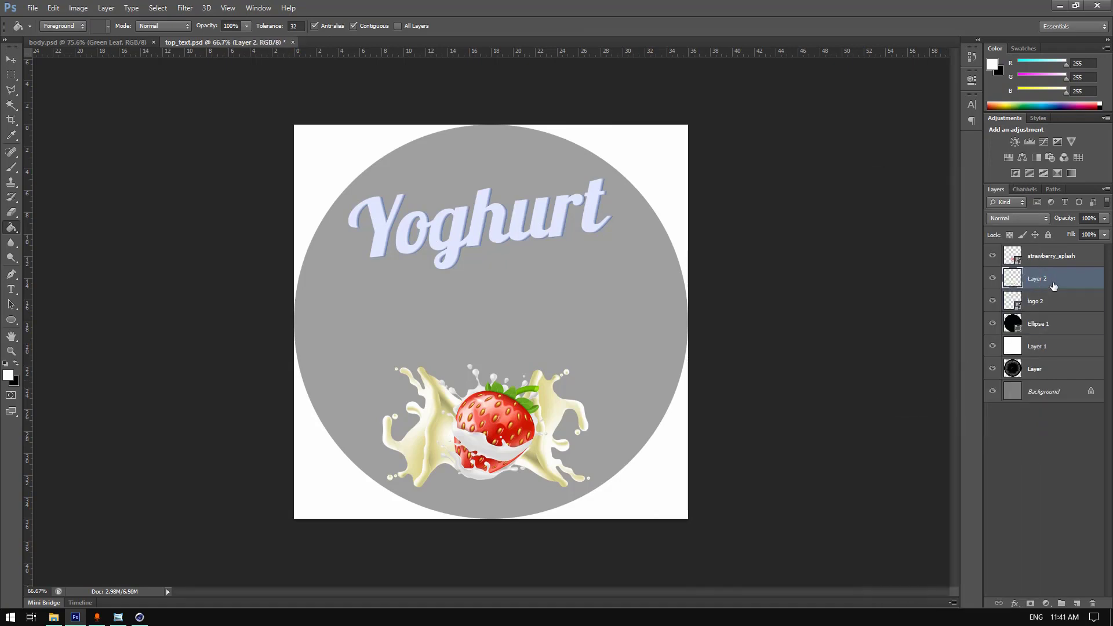
- Add a Brightness/Contrast adjustment clipped to the merged splash layer, with brightness raised to about 82
click(1015, 142)
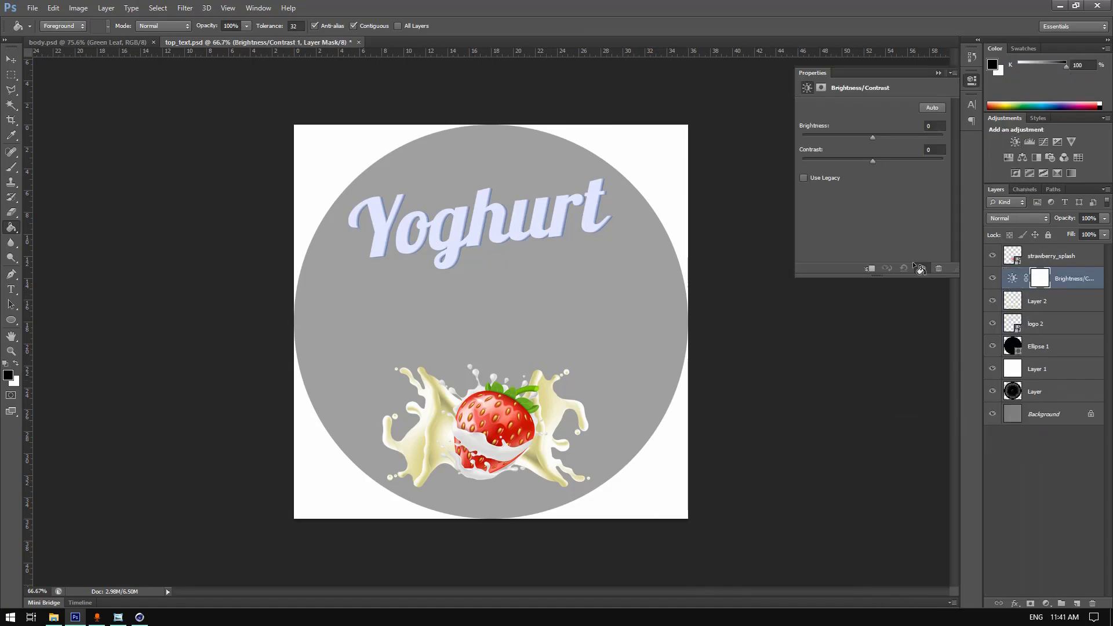
click(871, 269)
drag(866, 139, 915, 138)
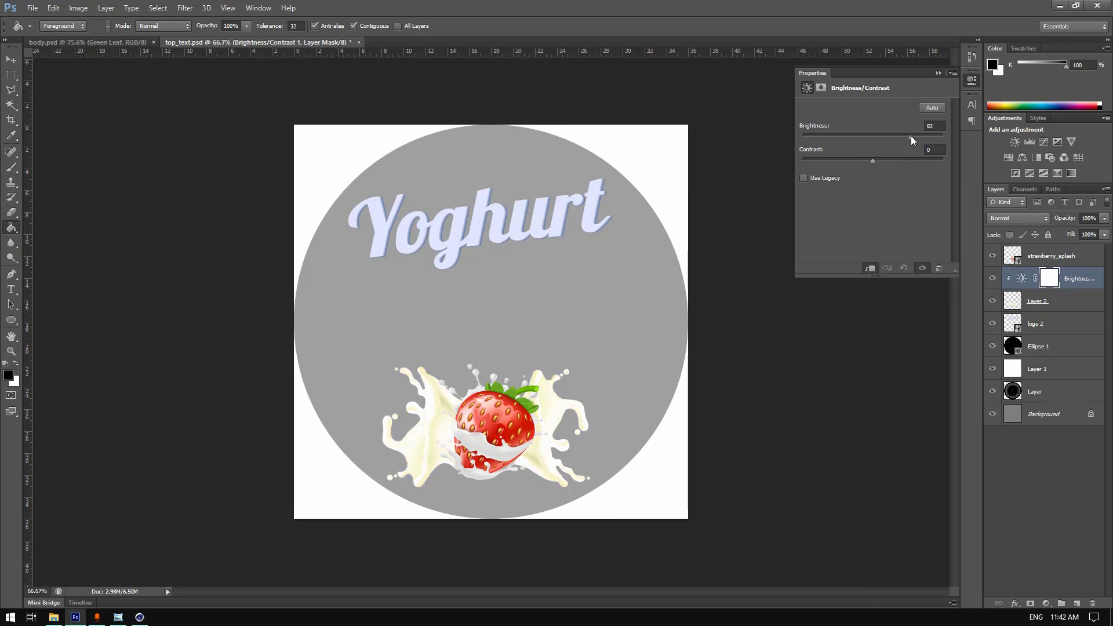
click(939, 72)
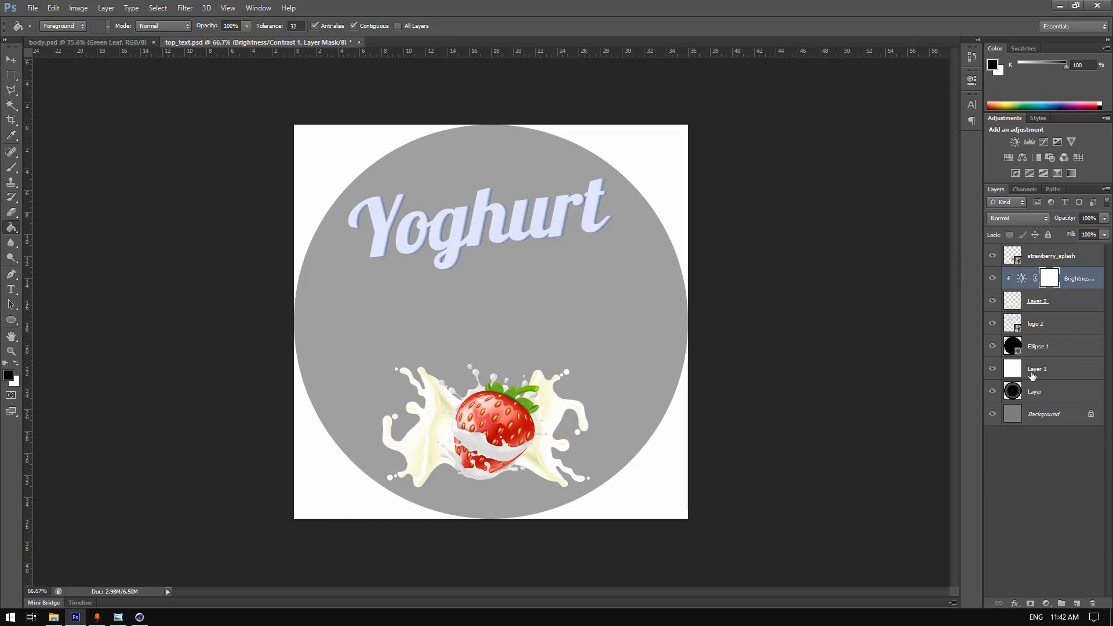
- Add a Gradient Overlay effect to the white Layer 1
click(1067, 369)
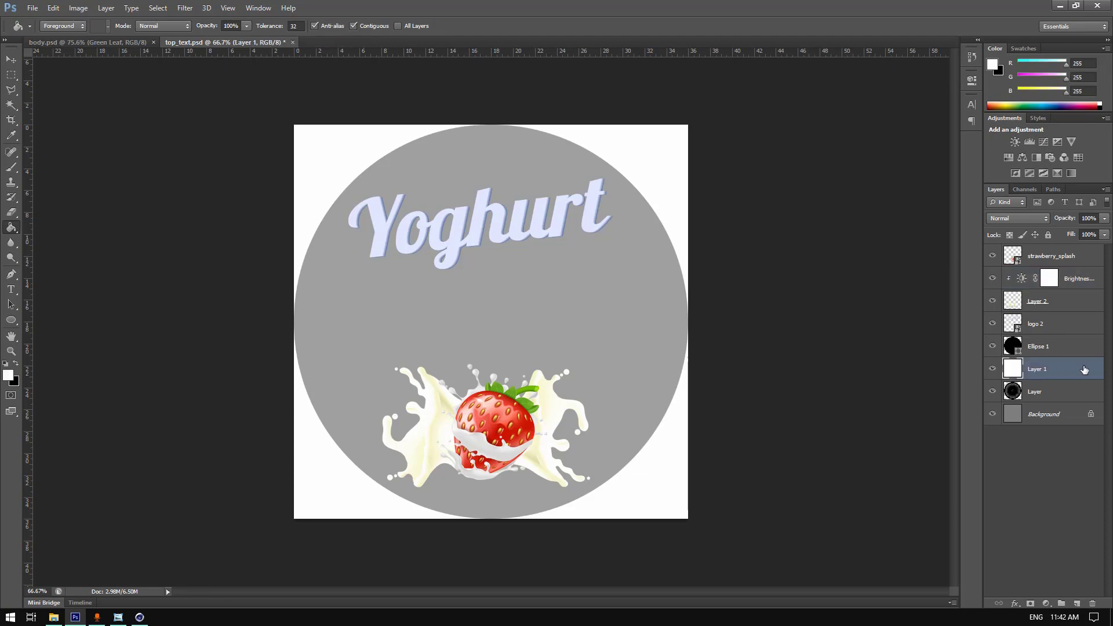
double_click(1067, 369)
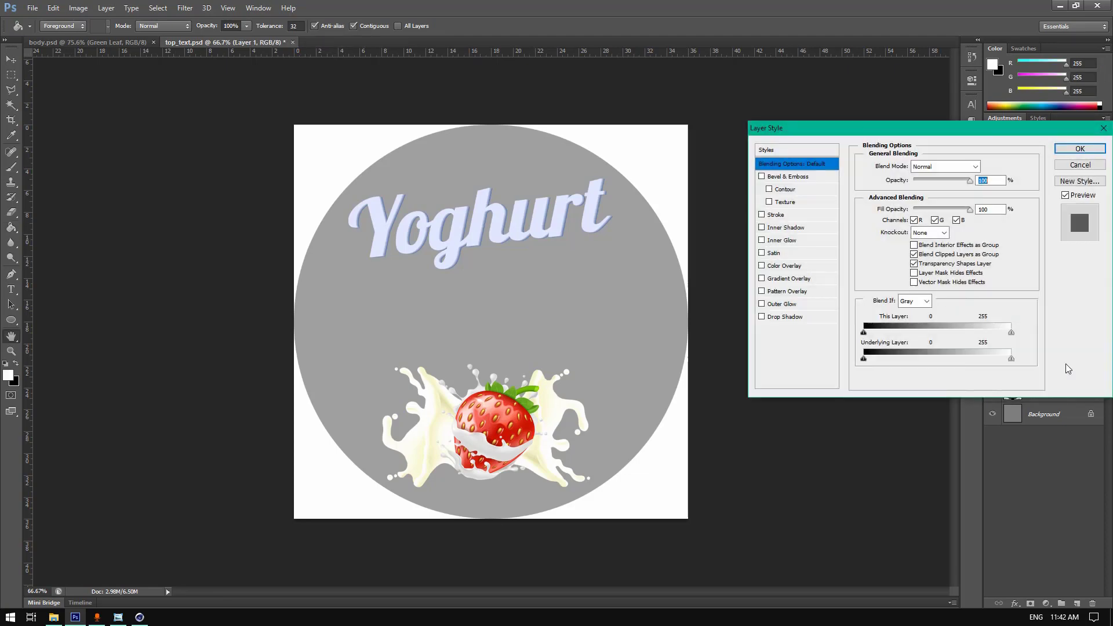
click(775, 292)
click(774, 279)
click(762, 291)
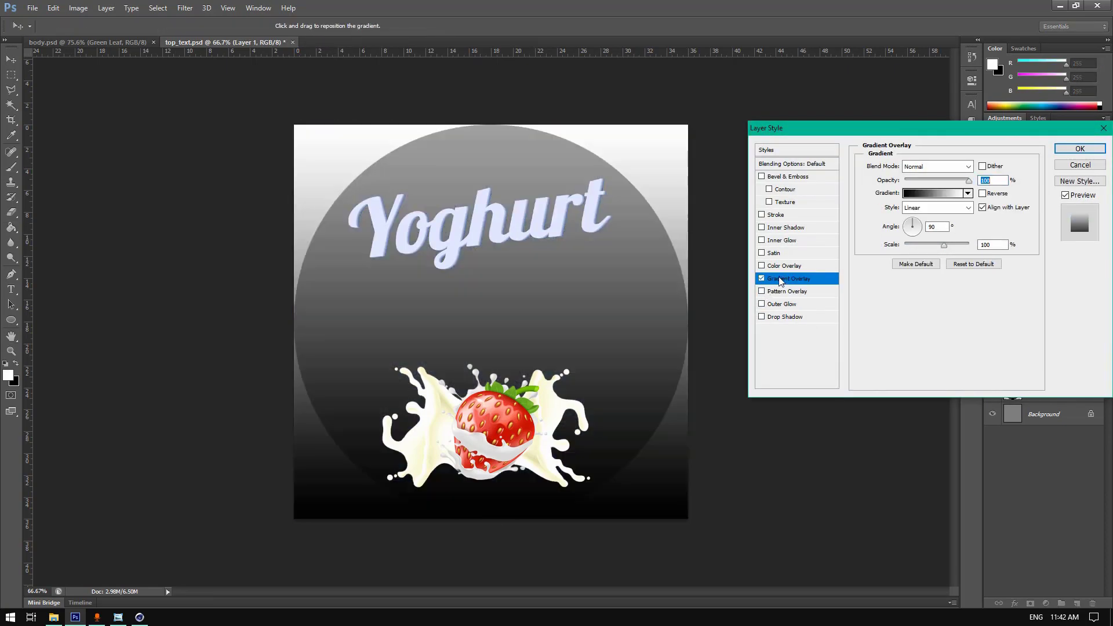
- Change the overlay gradient's black starting stop to a crimson red
click(956, 196)
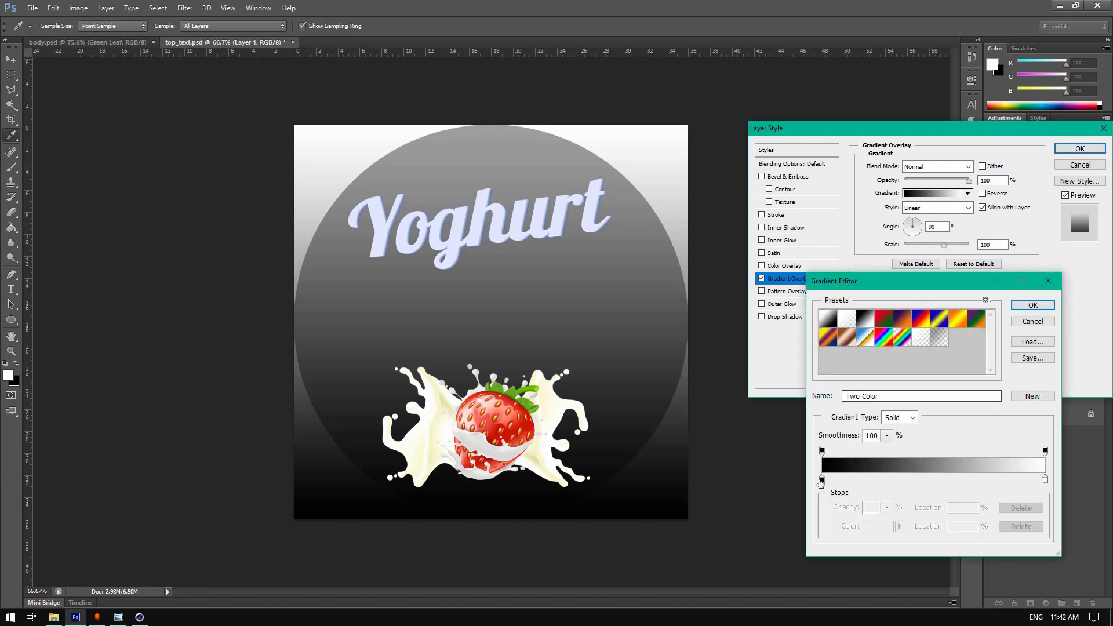
click(823, 480)
double_click(823, 481)
click(766, 221)
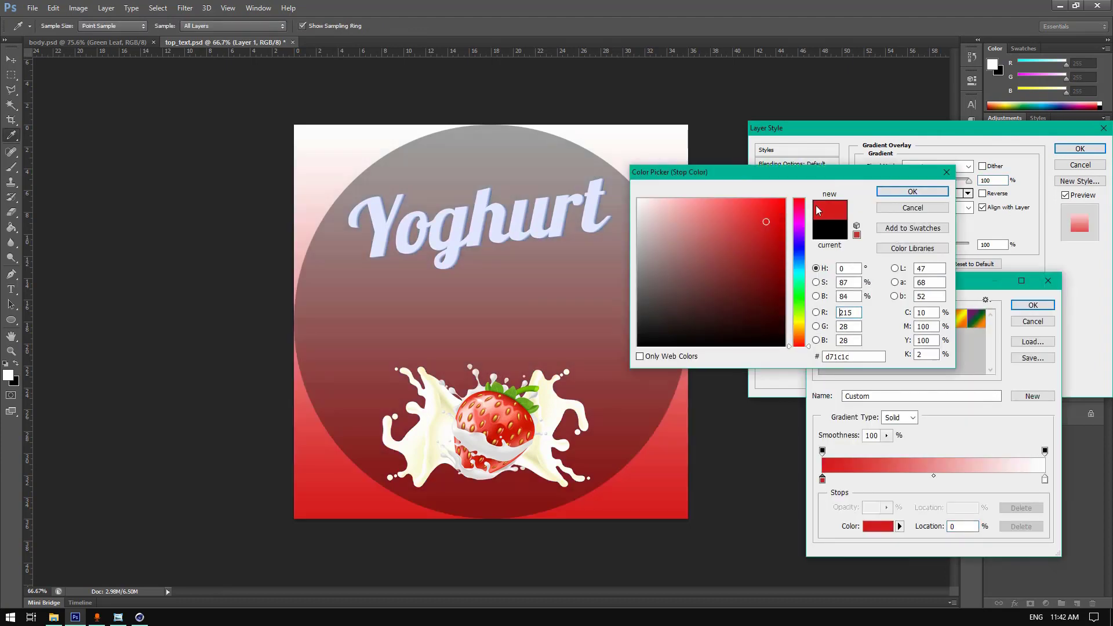
click(801, 205)
drag(809, 204, 809, 205)
click(751, 237)
click(913, 192)
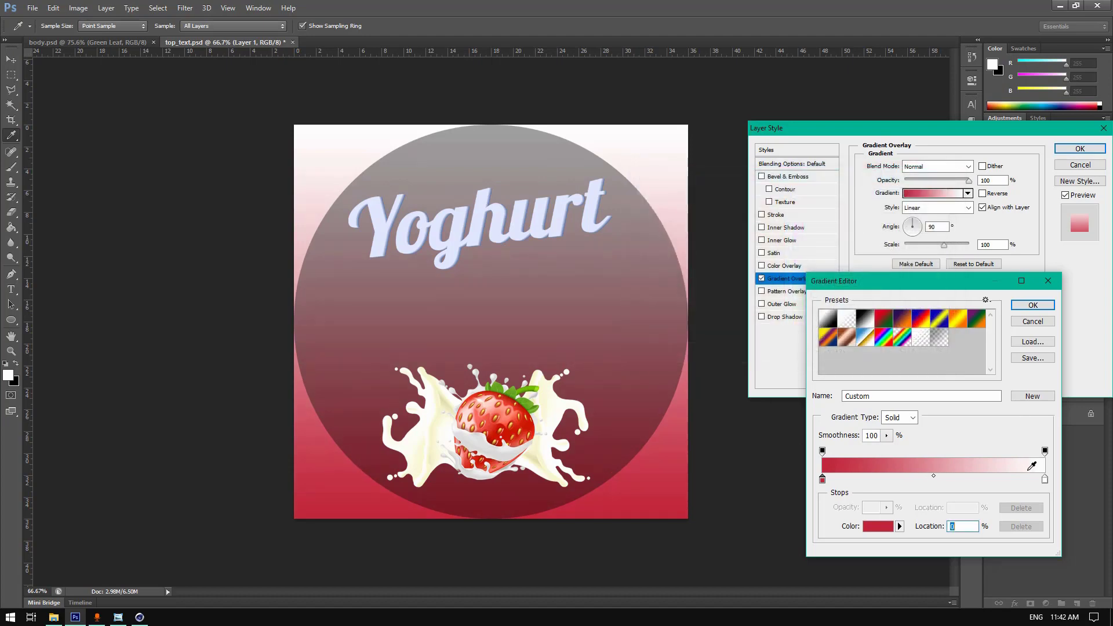
- Set the gradient's white end stop to pink ff5ea2 and apply the overlay to Layer 1
double_click(1045, 479)
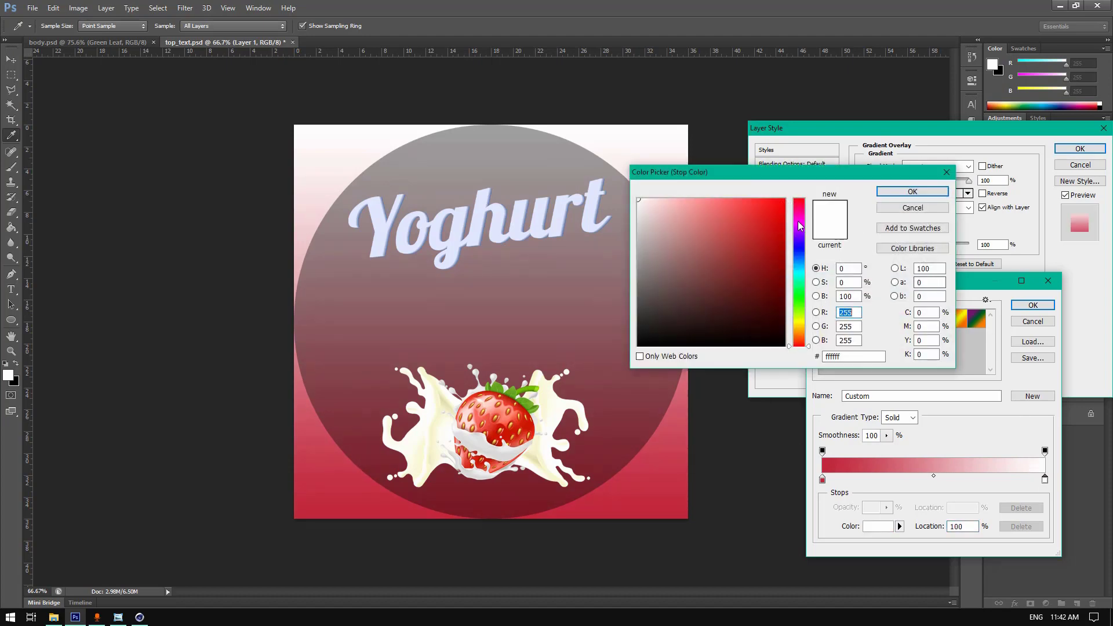
click(801, 209)
click(725, 199)
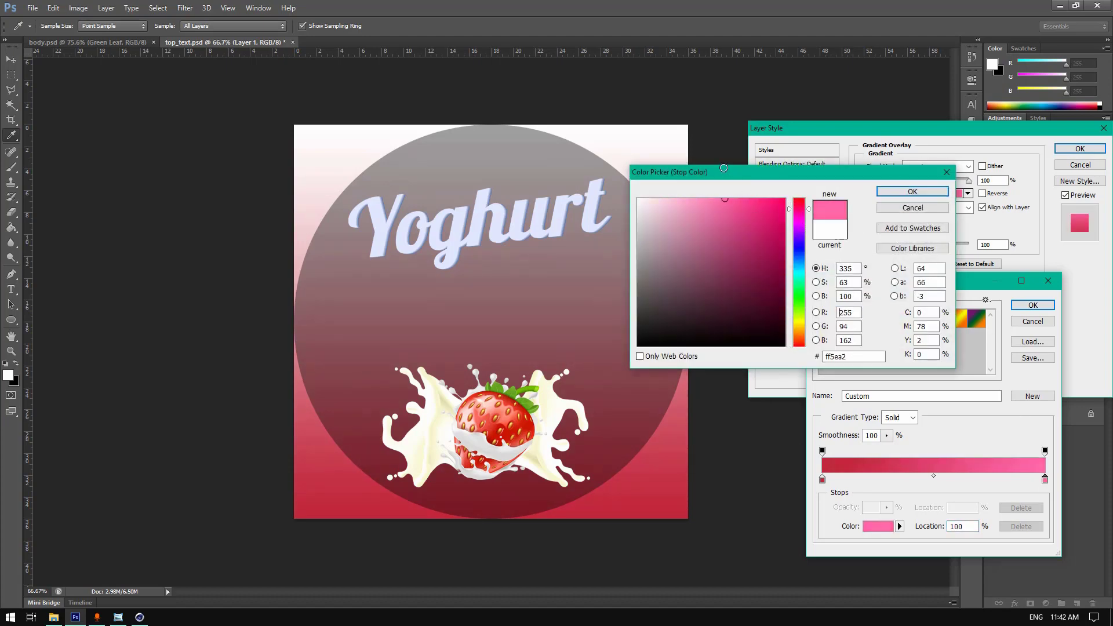
click(913, 192)
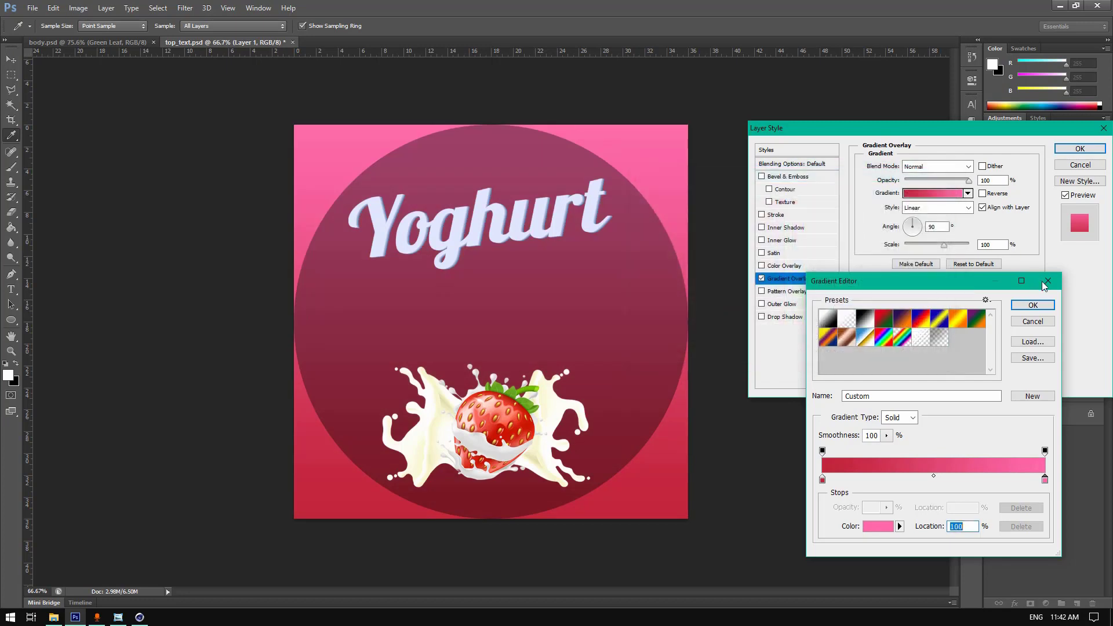
click(1034, 305)
click(1067, 155)
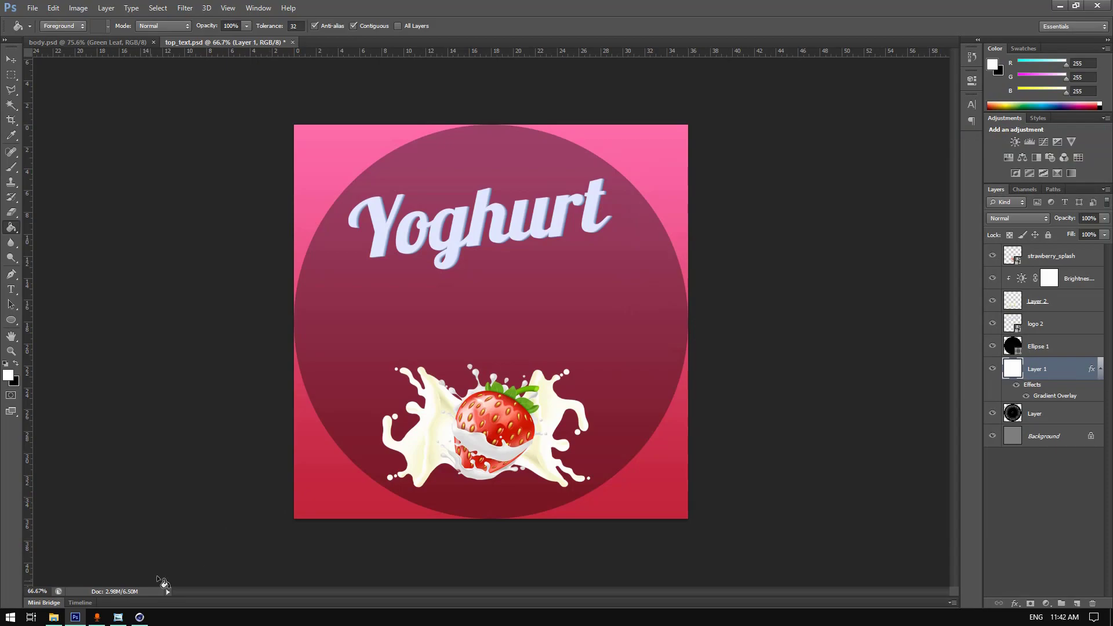
- Place the ma3l9a spoon image at about 30% scale below Yoghurt, with its handle running off the canvas's right edge
click(80, 618)
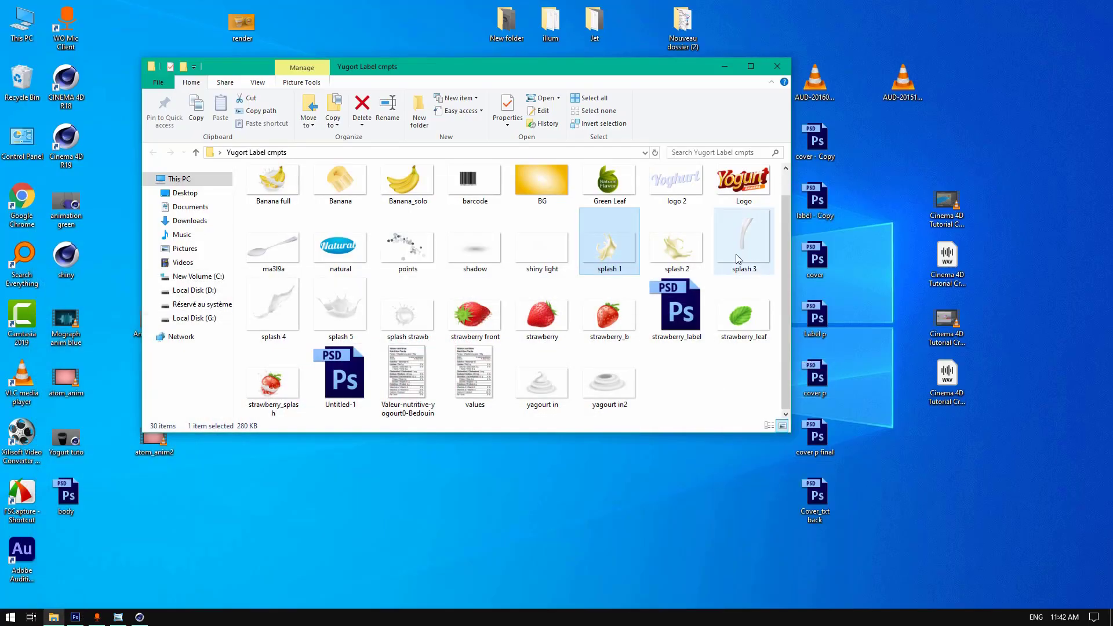
drag(272, 246, 673, 290)
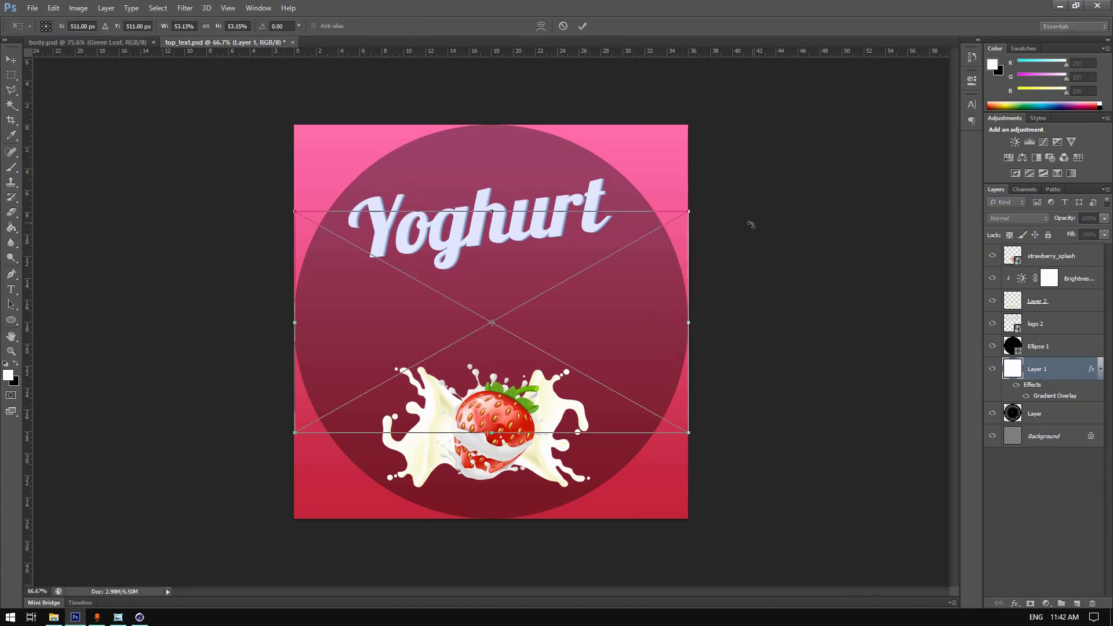
drag(518, 308, 718, 260)
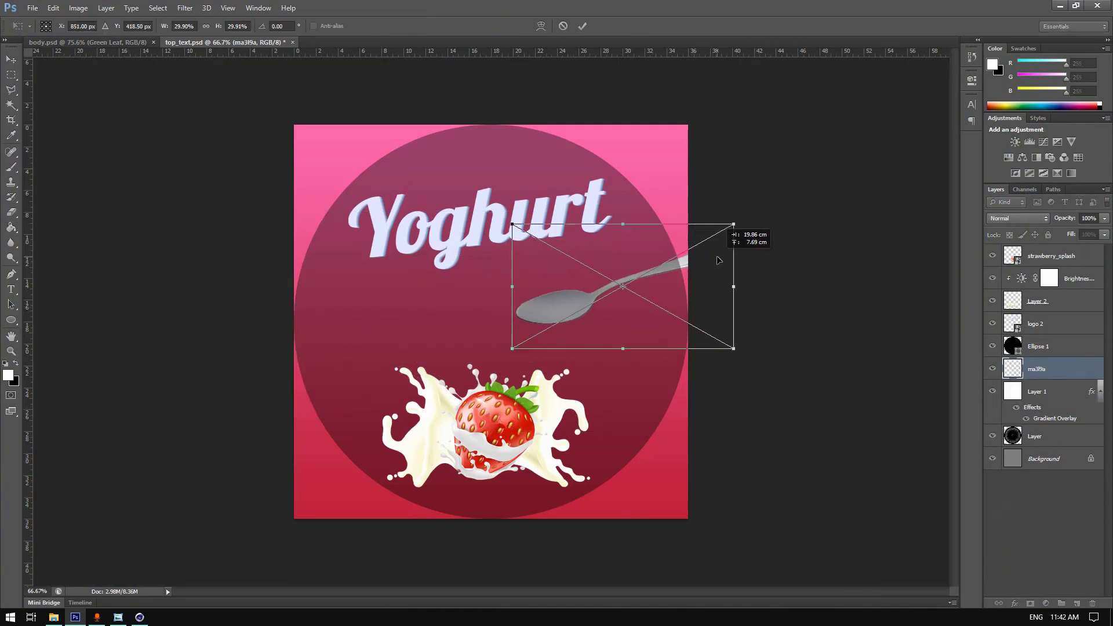
click(583, 26)
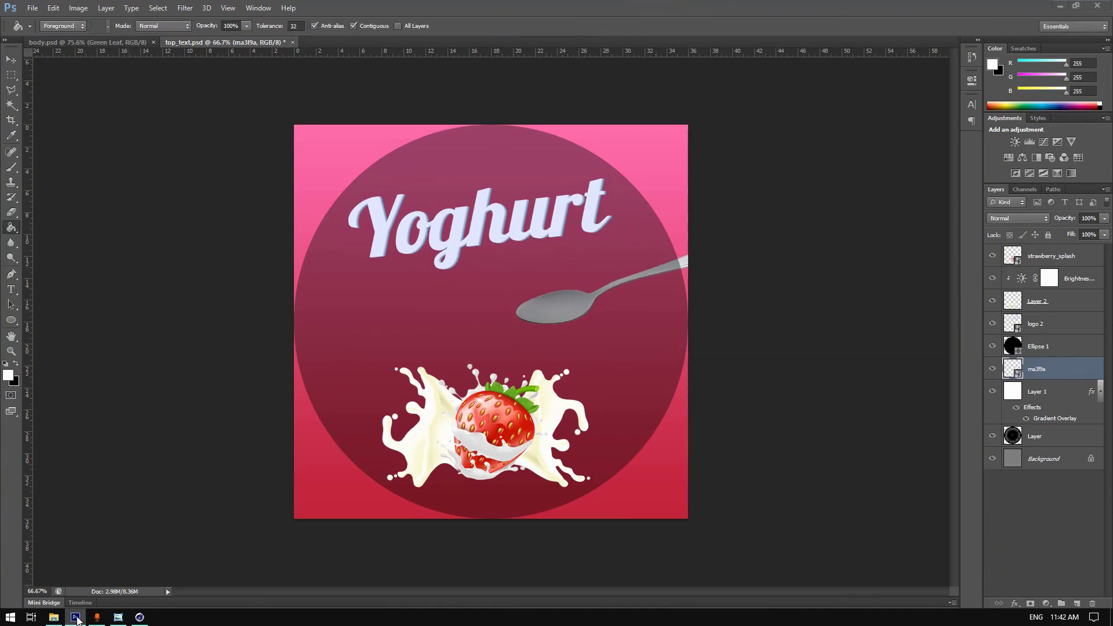
- Place the yagourt in2 image, shrunk to about 13% and rotated about -10°, so it fills the spoon's bowl
click(1061, 6)
drag(597, 384, 554, 308)
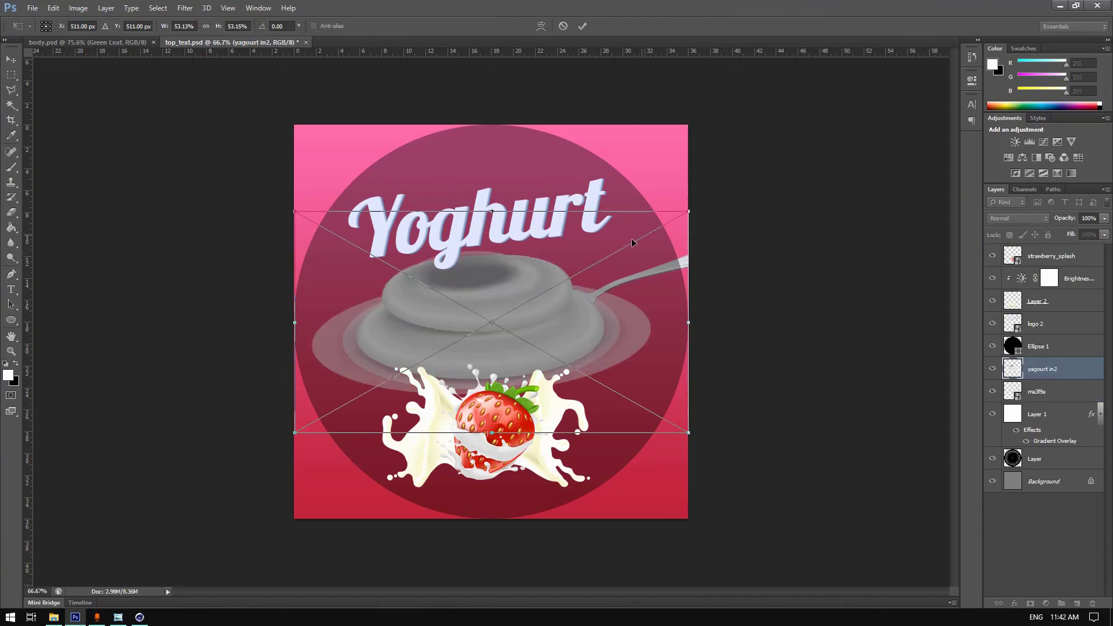
drag(684, 210, 405, 328)
drag(384, 379, 603, 270)
drag(577, 305, 586, 297)
drag(608, 260, 624, 288)
alt+scroll(603, 287, up, 5)
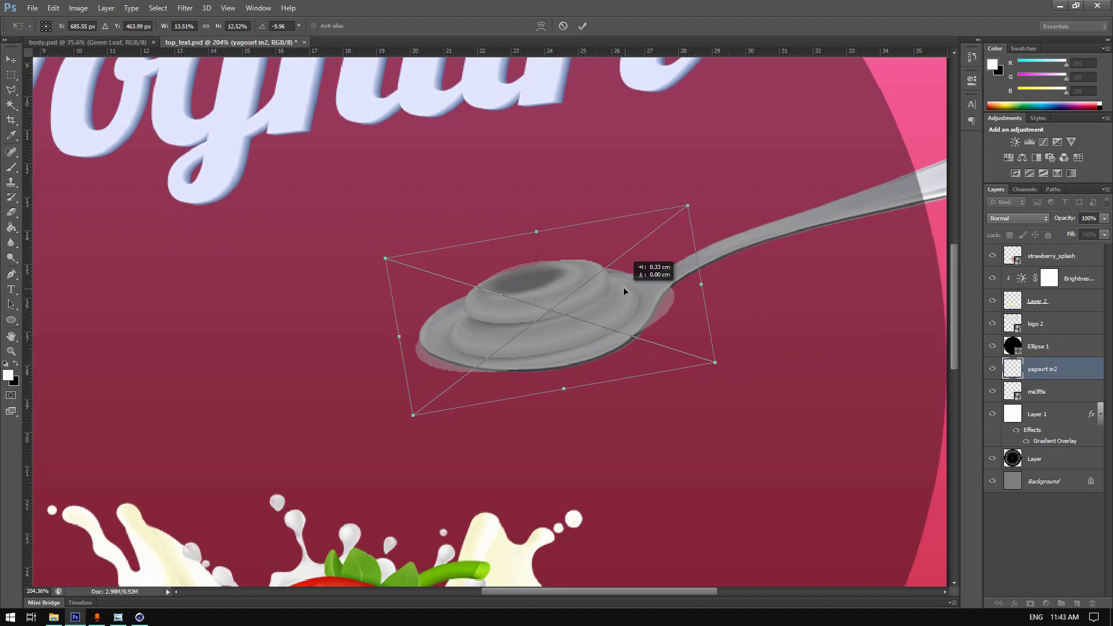
drag(688, 206, 714, 194)
drag(647, 283, 631, 287)
click(582, 26)
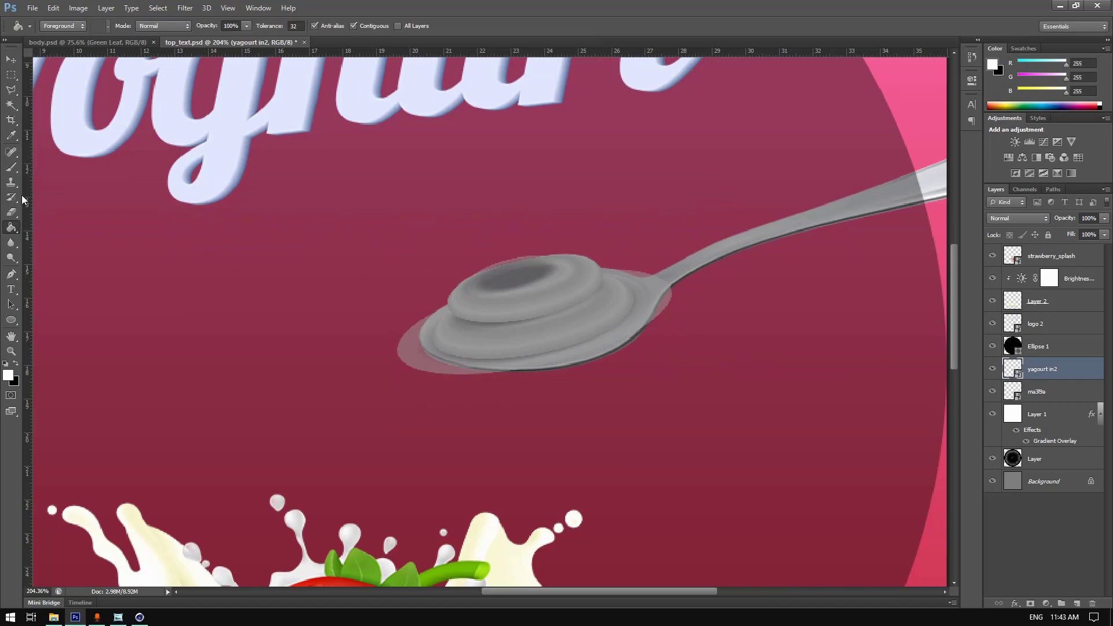
- Rasterize the yagourt in2 layer and erase the parts that spill over the spoon's rim
click(11, 212)
click(573, 299)
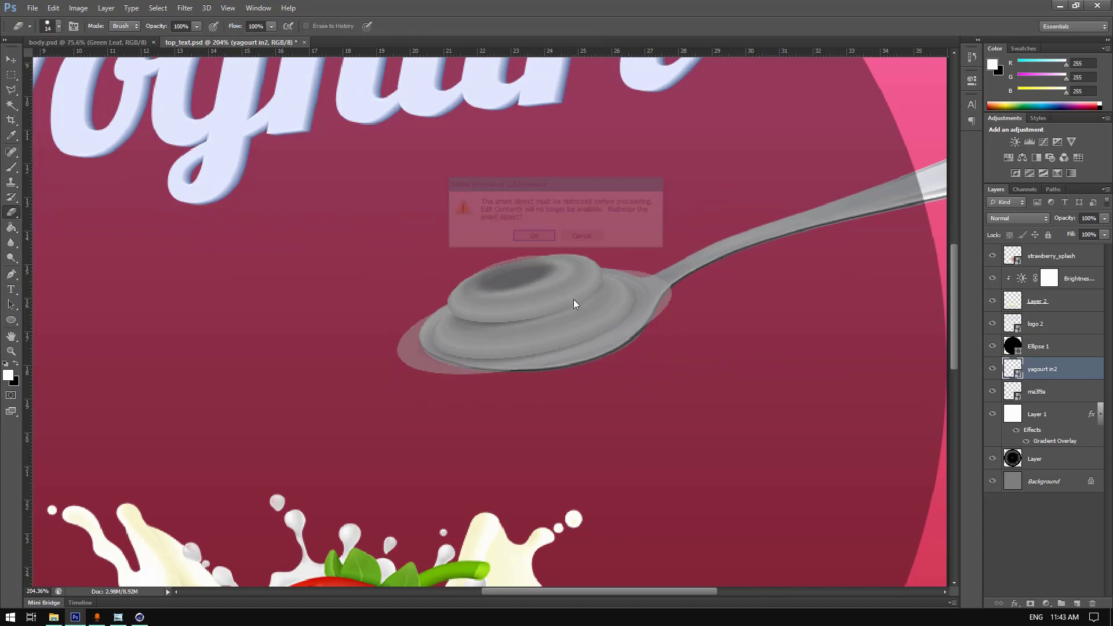
click(534, 238)
mouse_move(627, 261)
mouse_down()
mouse_move(655, 302)
mouse_move(652, 275)
mouse_move(668, 277)
mouse_move(669, 316)
mouse_move(646, 321)
mouse_up()
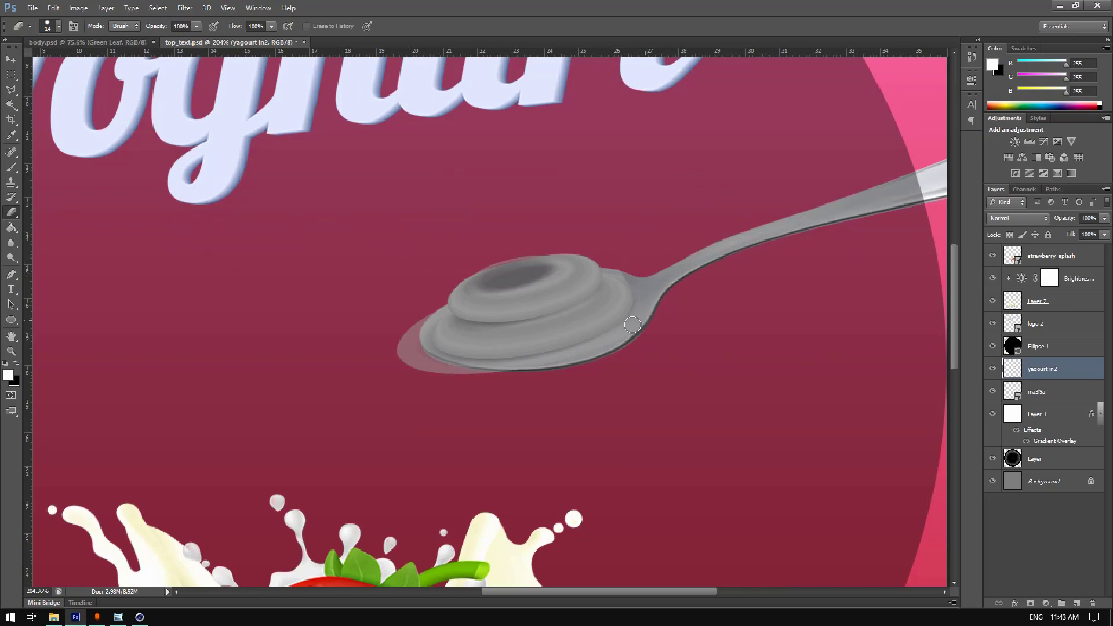
mouse_move(568, 359)
mouse_down()
mouse_move(464, 374)
mouse_move(414, 362)
mouse_move(408, 336)
mouse_move(397, 353)
mouse_move(420, 365)
mouse_move(429, 312)
mouse_move(395, 331)
mouse_move(469, 370)
mouse_move(544, 369)
mouse_up()
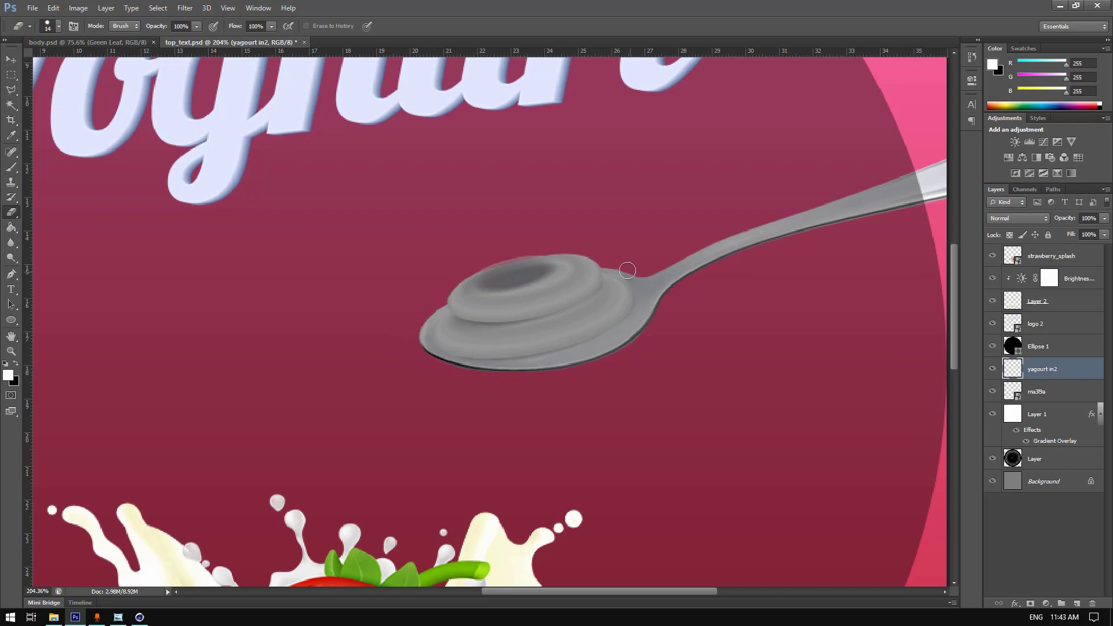
mouse_move(628, 270)
mouse_down()
mouse_move(613, 267)
mouse_move(628, 256)
mouse_up()
key(ctrl+0)
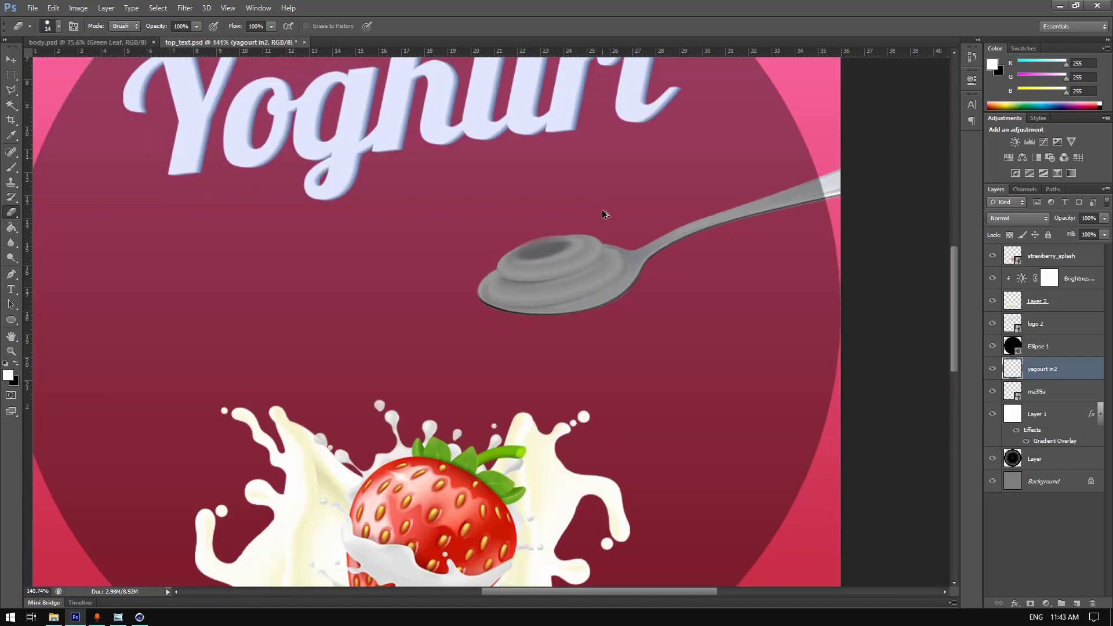
- Add a Drop Shadow to the logo 2 layer with opacity lowered to about 33%
double_click(1074, 327)
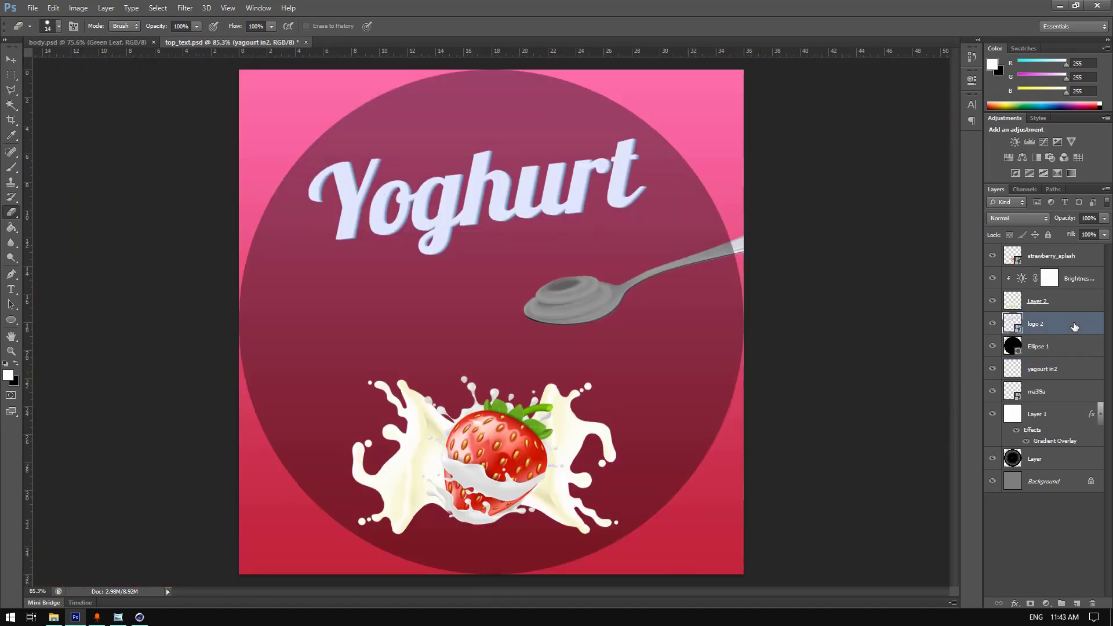
click(778, 321)
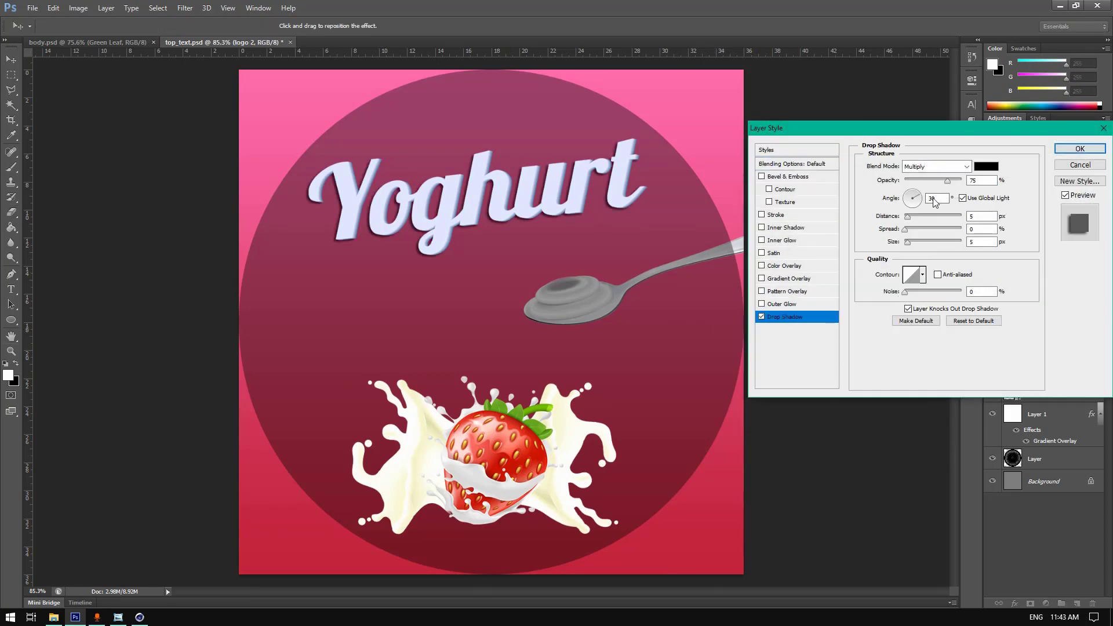
drag(946, 180, 925, 184)
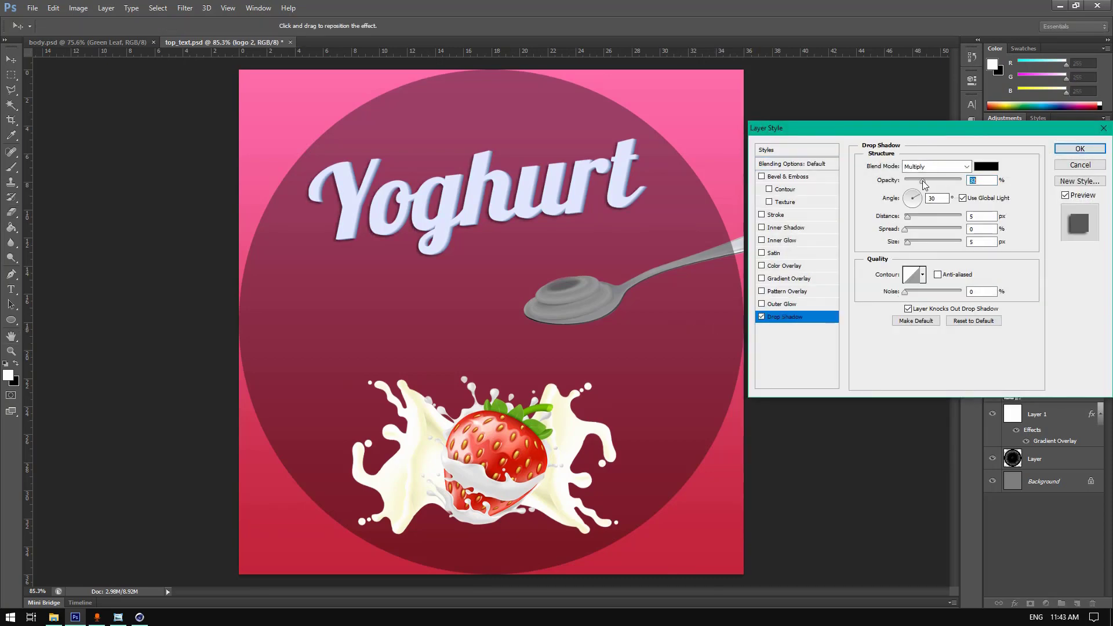
click(1080, 149)
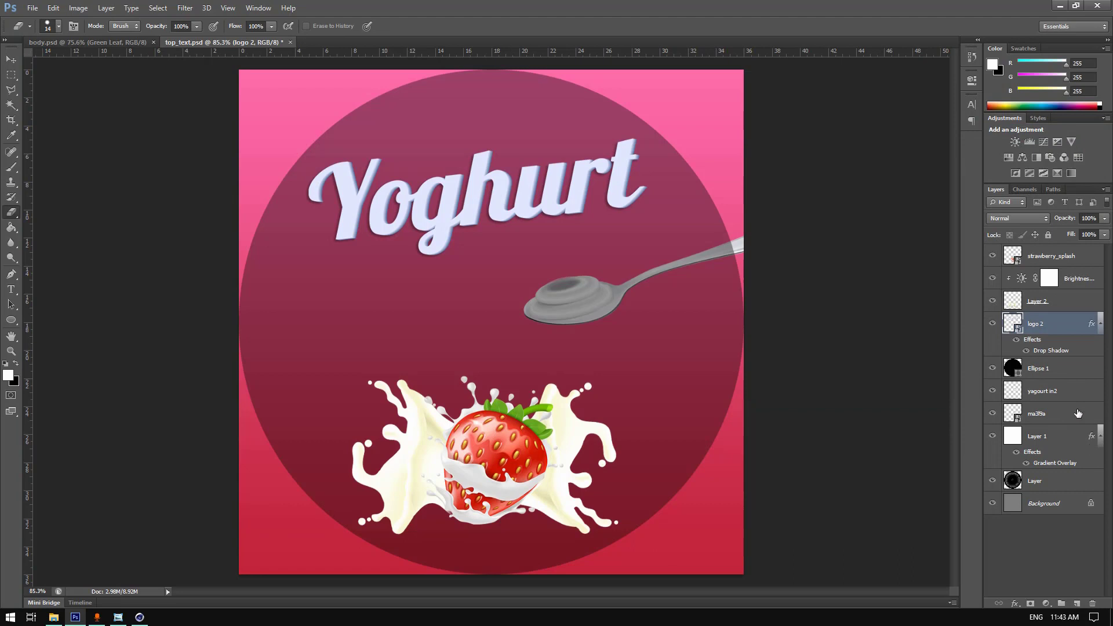
- Add a Drop Shadow to the ma3l9a spoon layer with opacity lowered to about 60%
double_click(1078, 414)
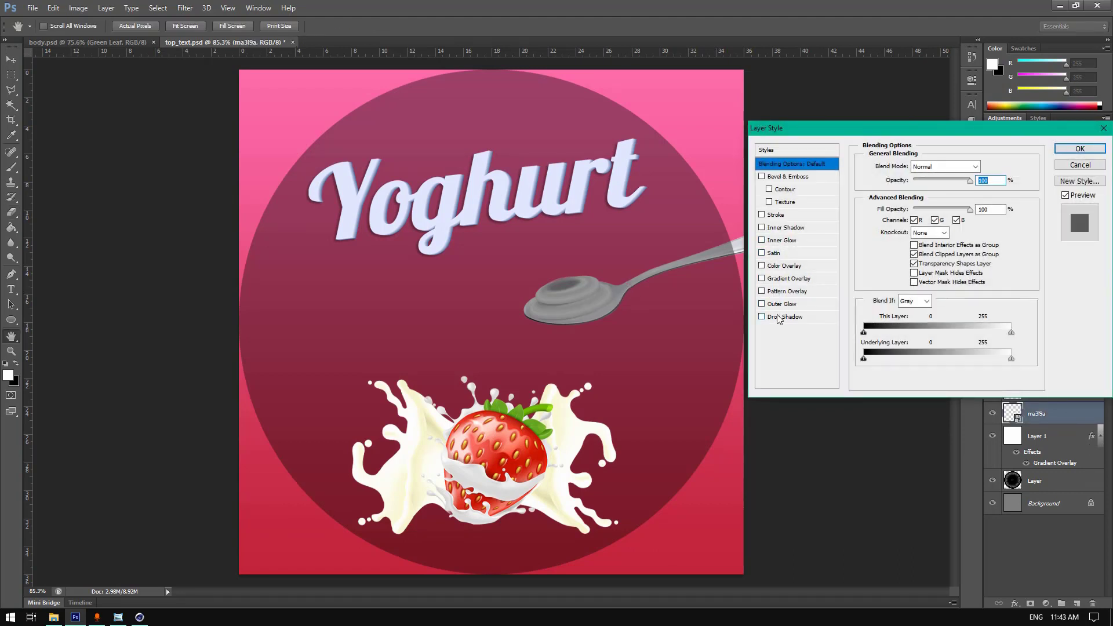
click(762, 317)
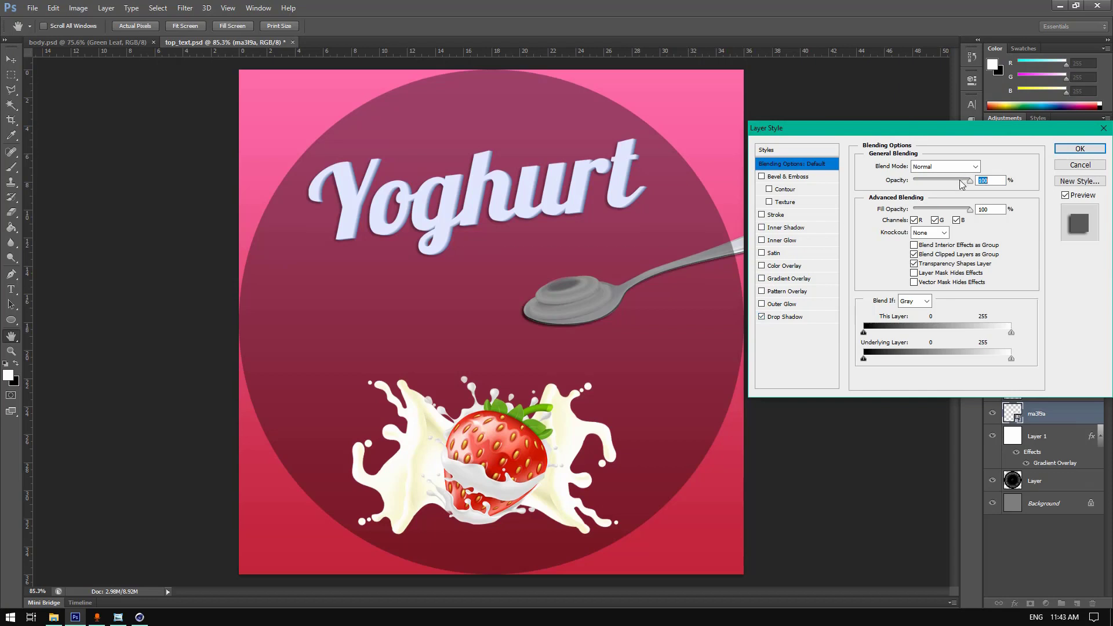
mouse_move(961, 181)
mouse_down()
mouse_move(943, 181)
mouse_move(970, 180)
mouse_move(931, 183)
mouse_move(942, 183)
mouse_up()
click(778, 318)
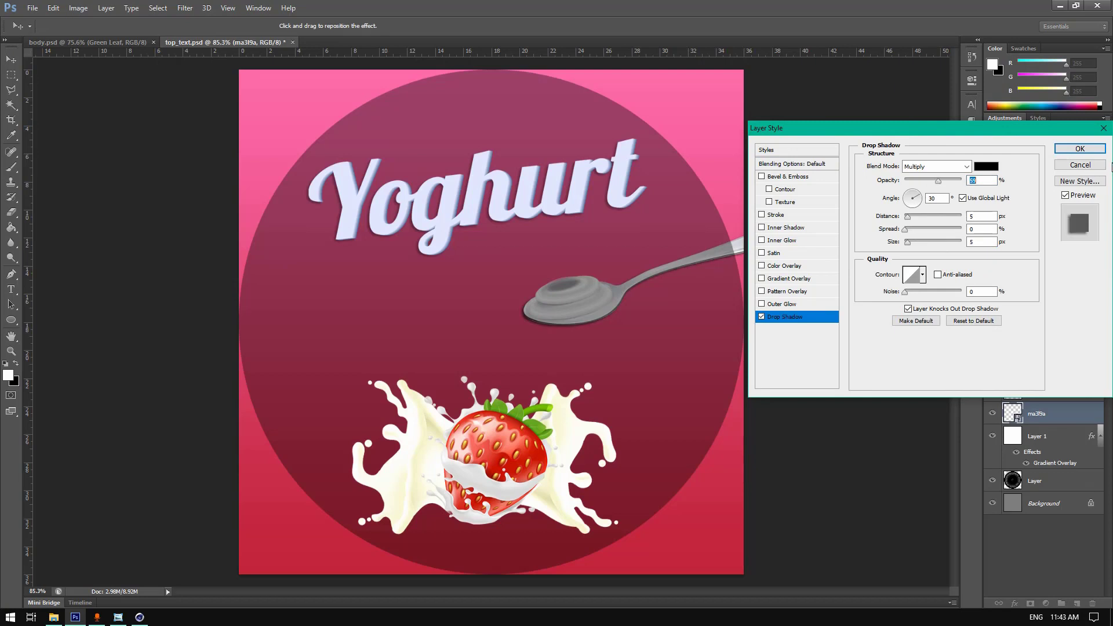
click(1080, 148)
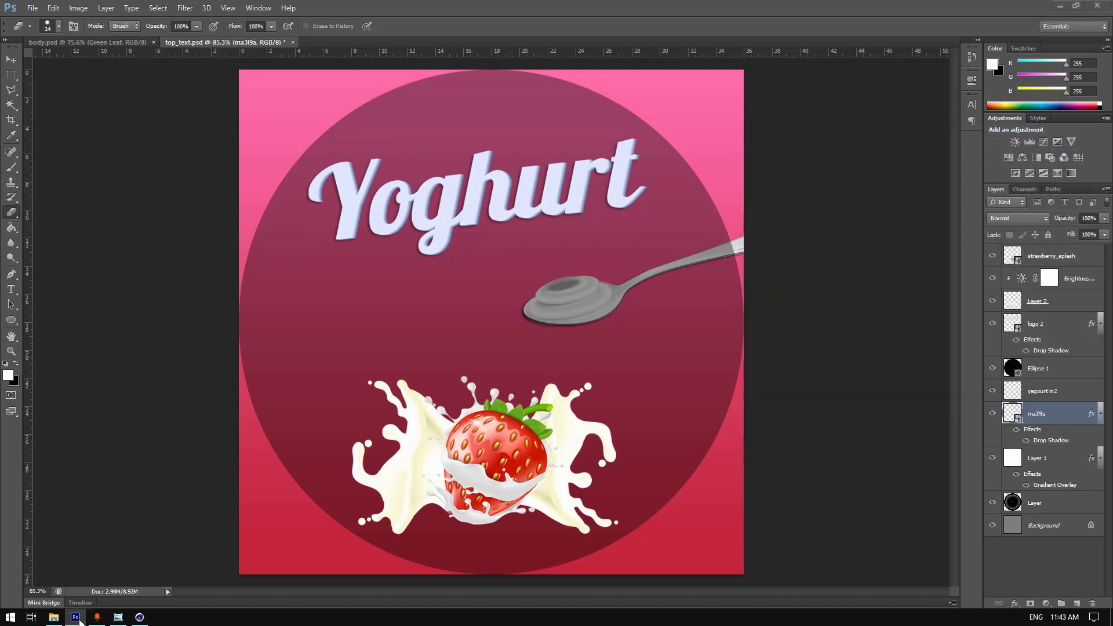
- Place the strawberry_b image at about 9.5% scale, rotated about -100°, on top of the yoghurt in the spoon
click(1060, 5)
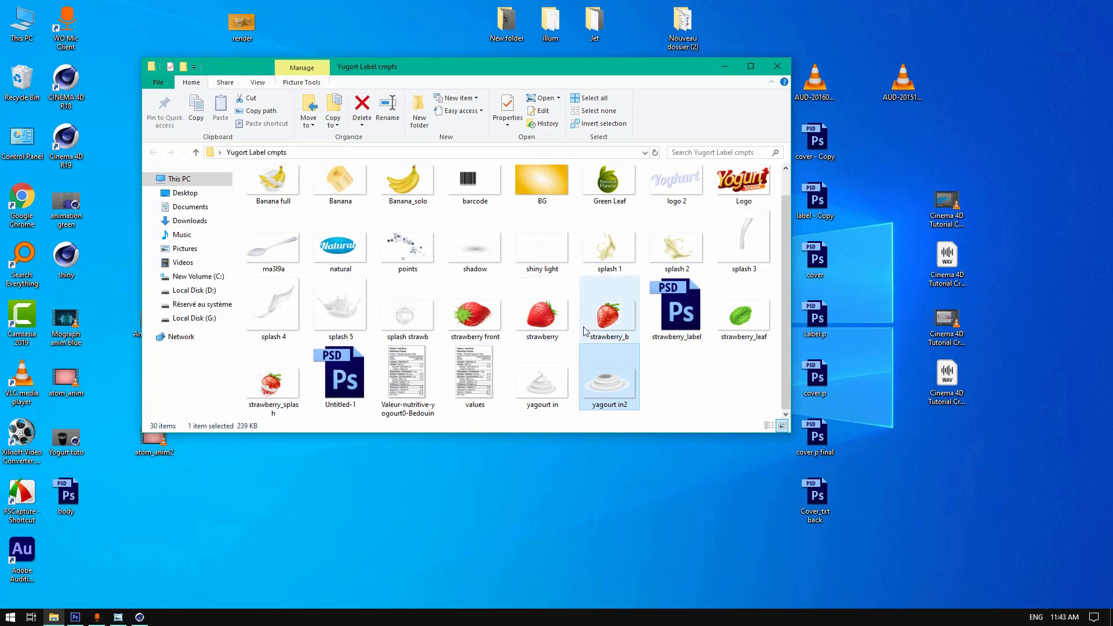
drag(600, 327, 583, 278)
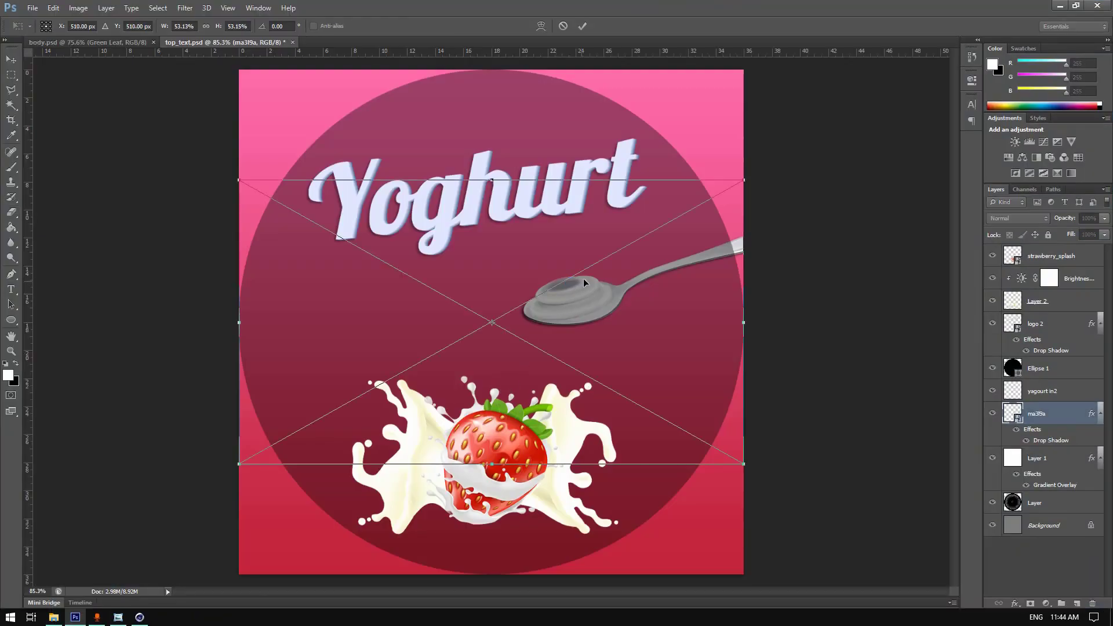
drag(745, 181, 552, 235)
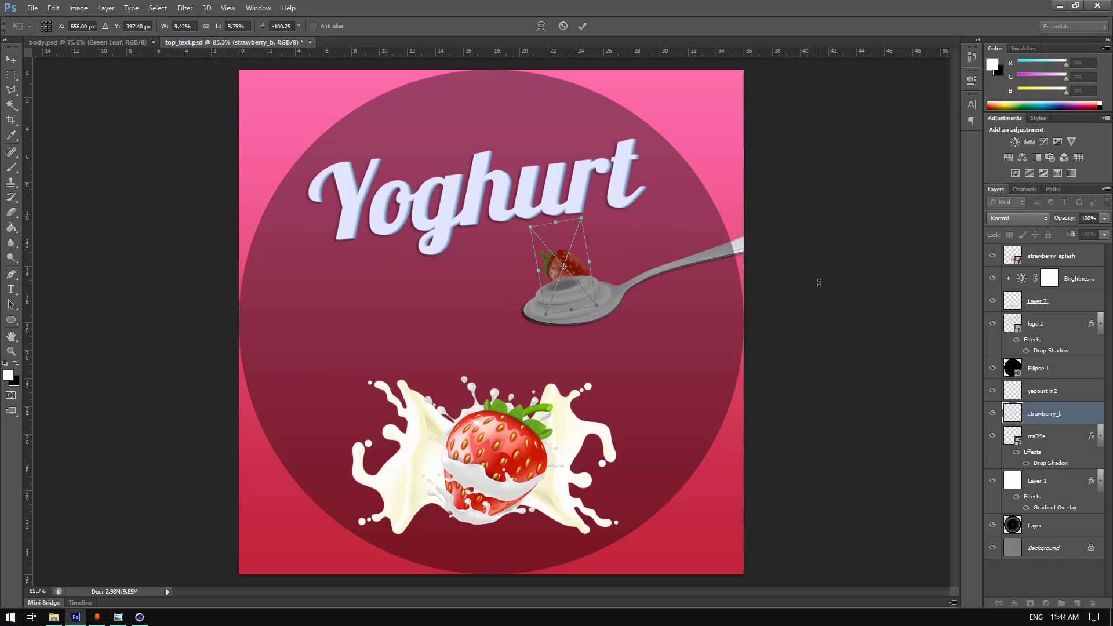
click(582, 26)
key(e)
- Bring the strawberry_b layer to the top of the layer stack and nudge the strawberry to sit on the yoghurt swirl
drag(1054, 406, 1055, 250)
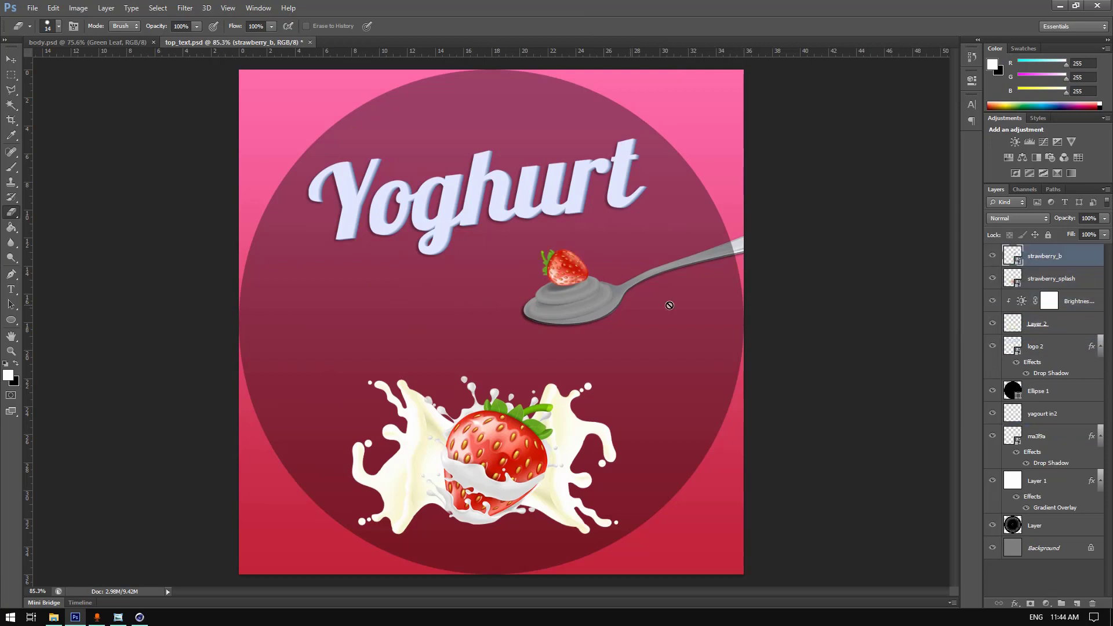
click(11, 60)
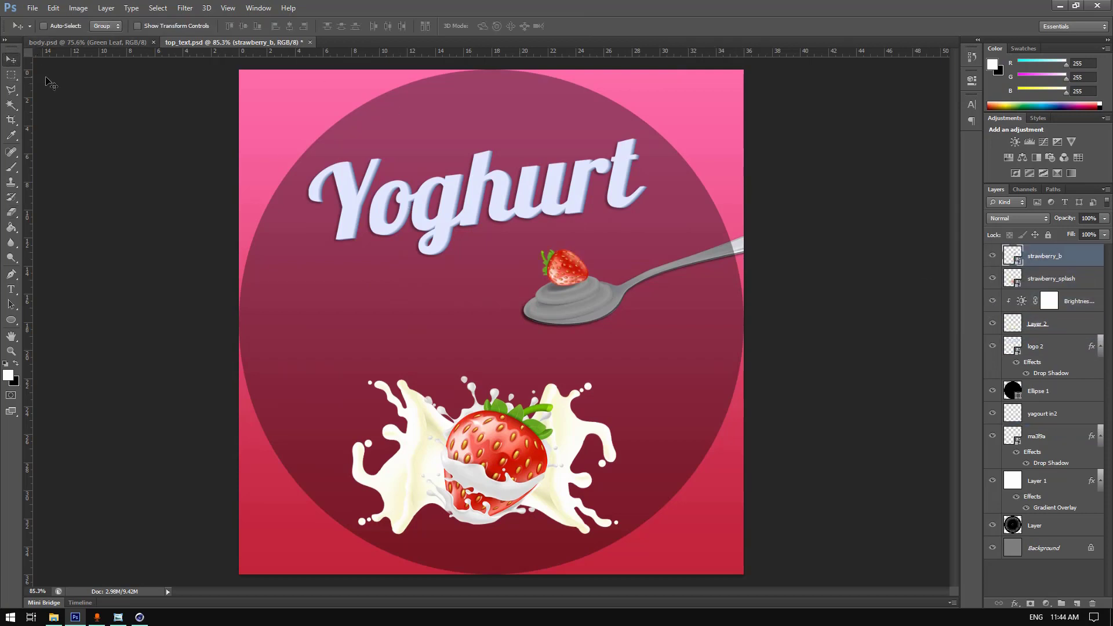
drag(580, 272, 560, 269)
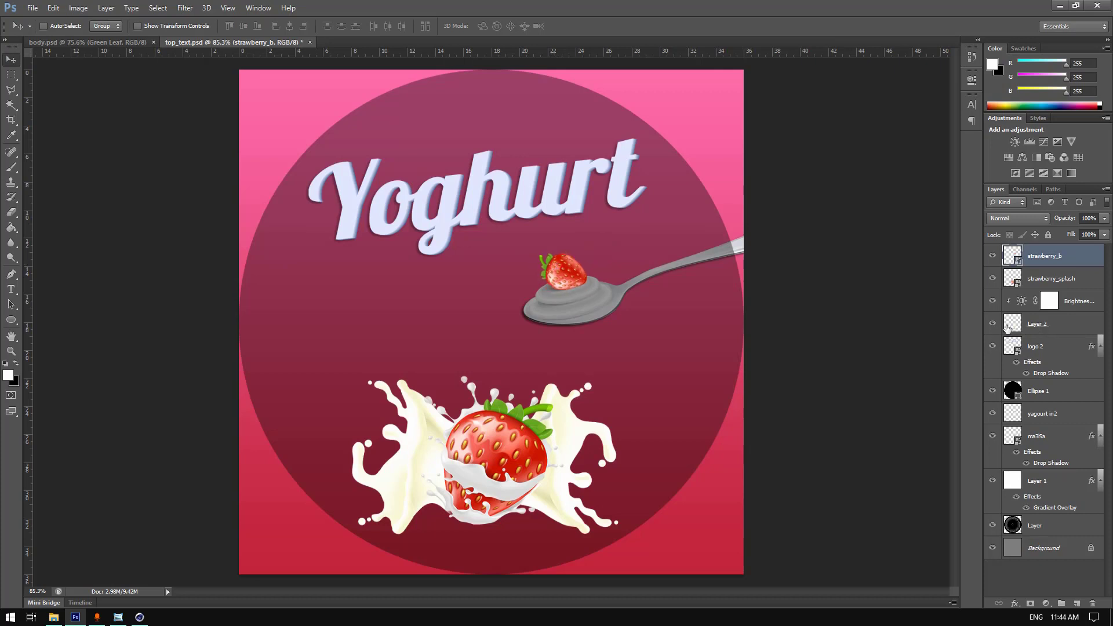
- Move the Ellipse 1 guide layer to the top of the layer stack, above strawberry_b
drag(1061, 396, 1072, 518)
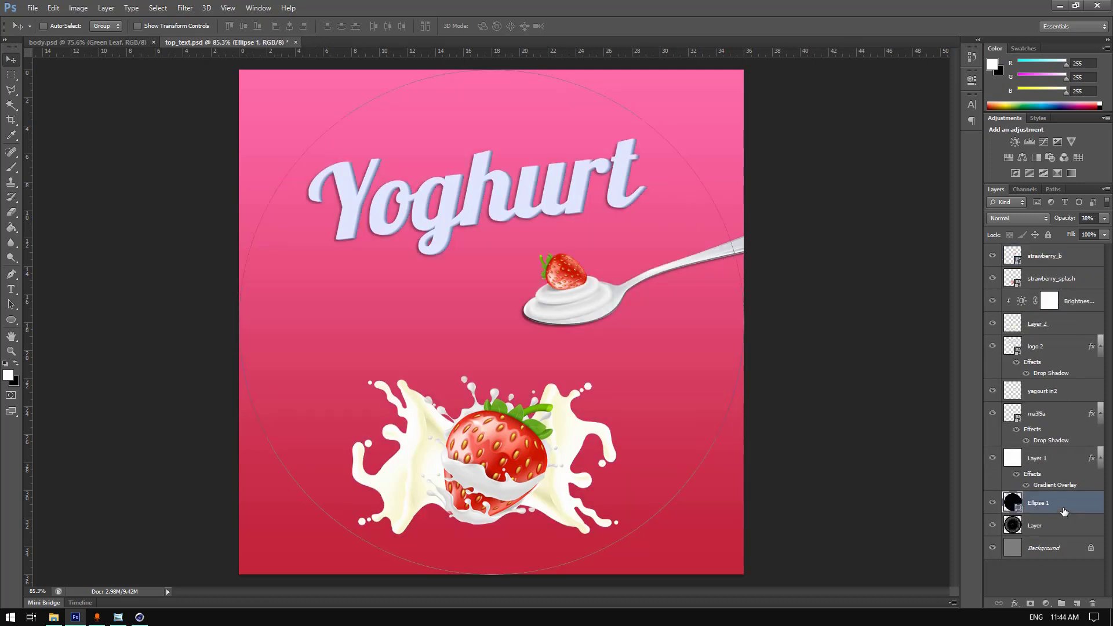
drag(1064, 510, 1076, 255)
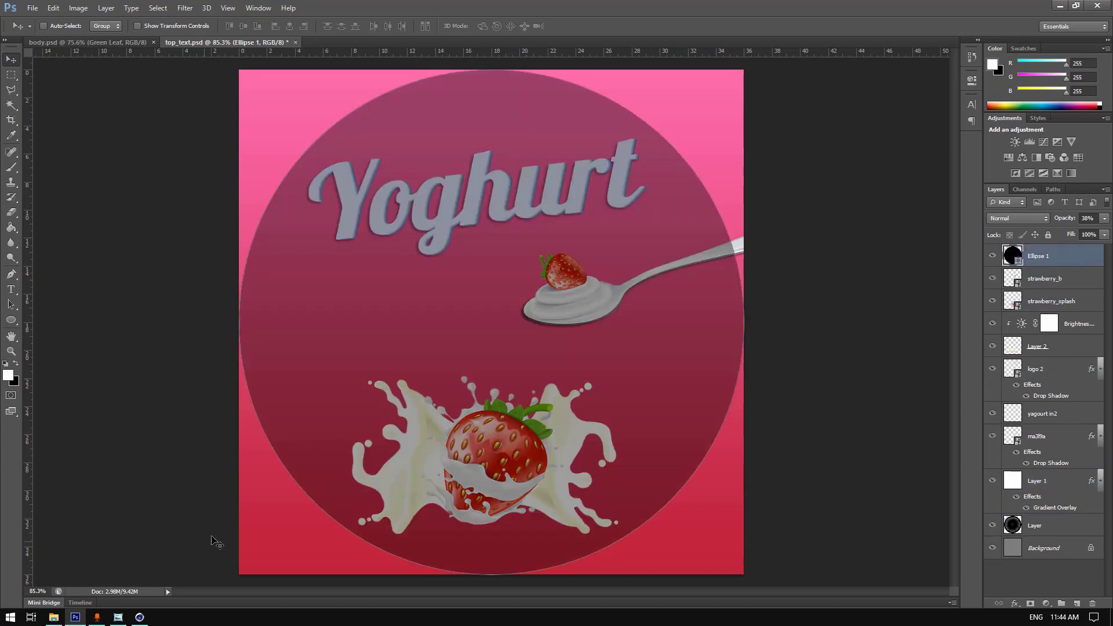
- Place the natural badge image at about 8.33% scale, centred near the circle's upper edge above Yoghurt
click(75, 618)
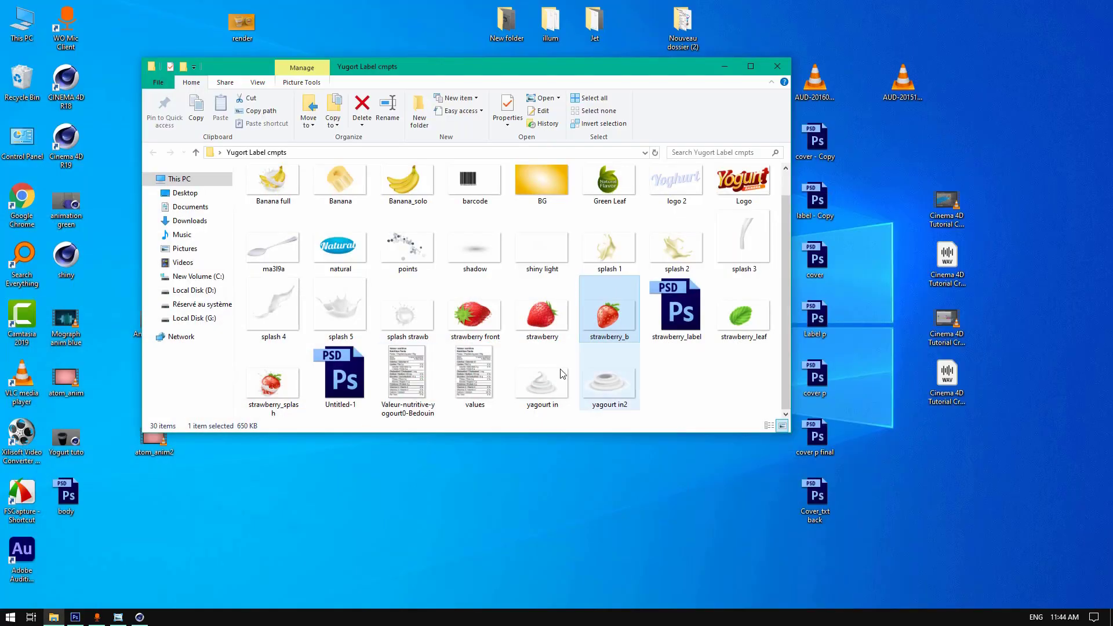
drag(341, 243, 368, 210)
drag(340, 281, 337, 281)
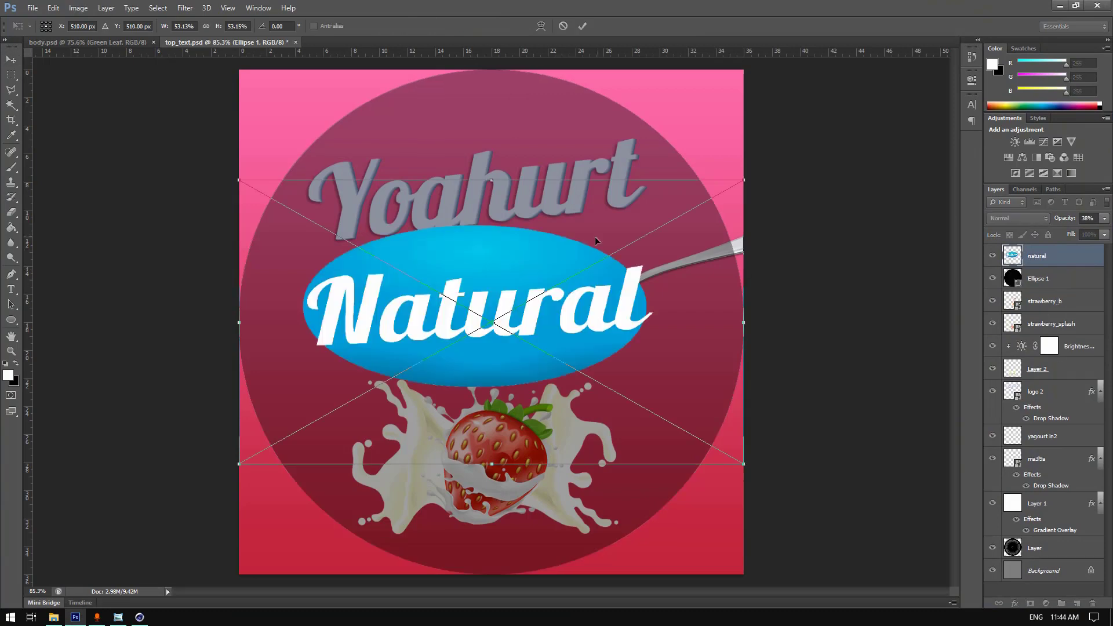
drag(745, 181, 294, 378)
drag(290, 431, 493, 85)
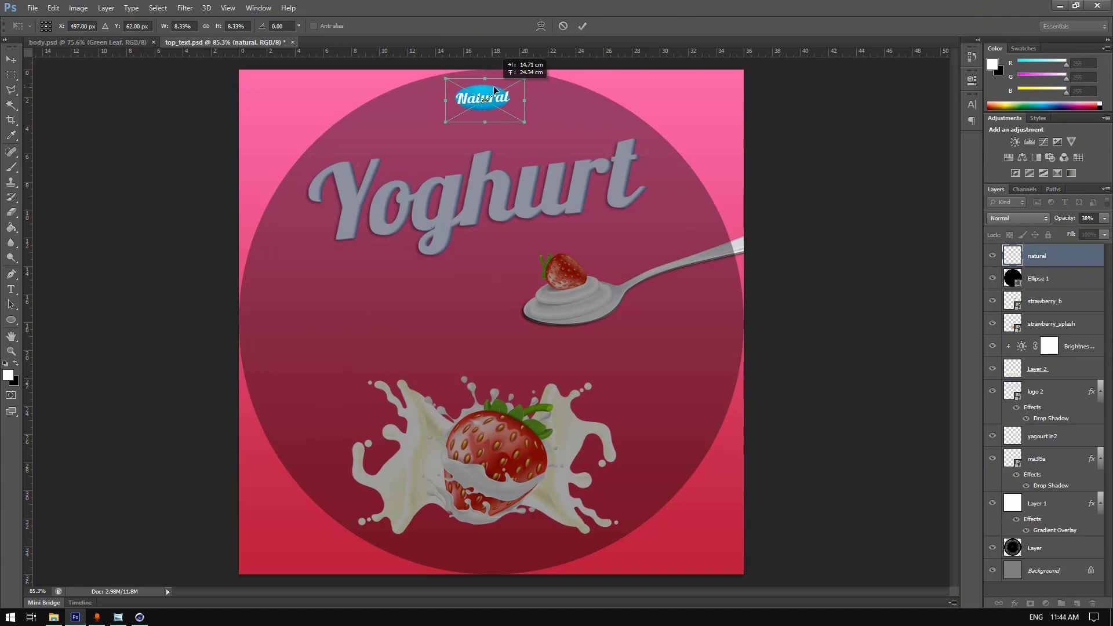
click(582, 26)
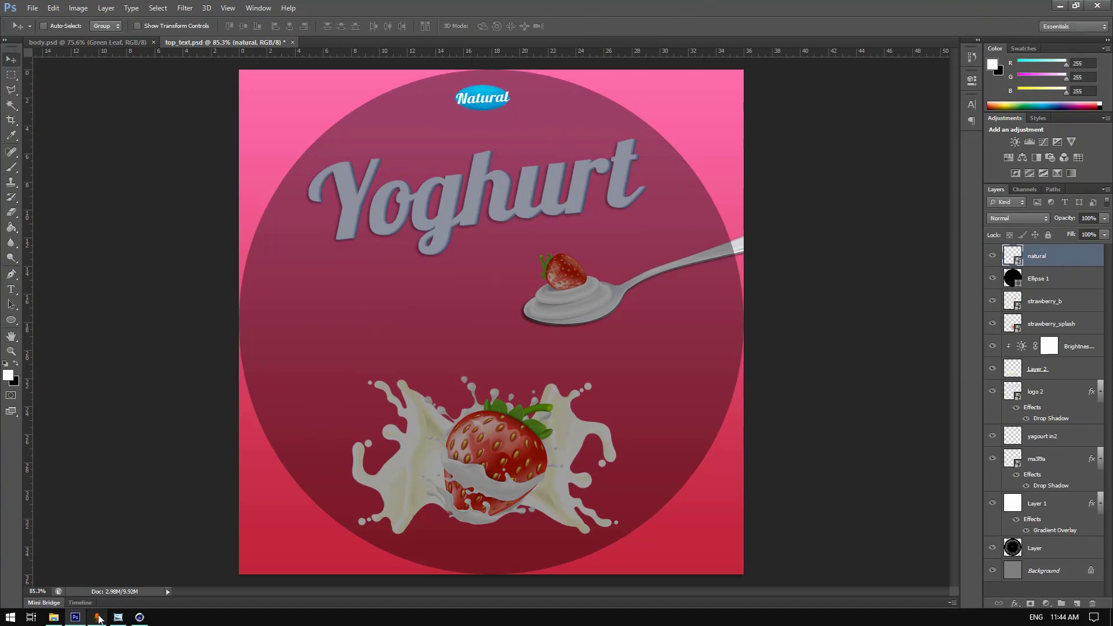
click(54, 617)
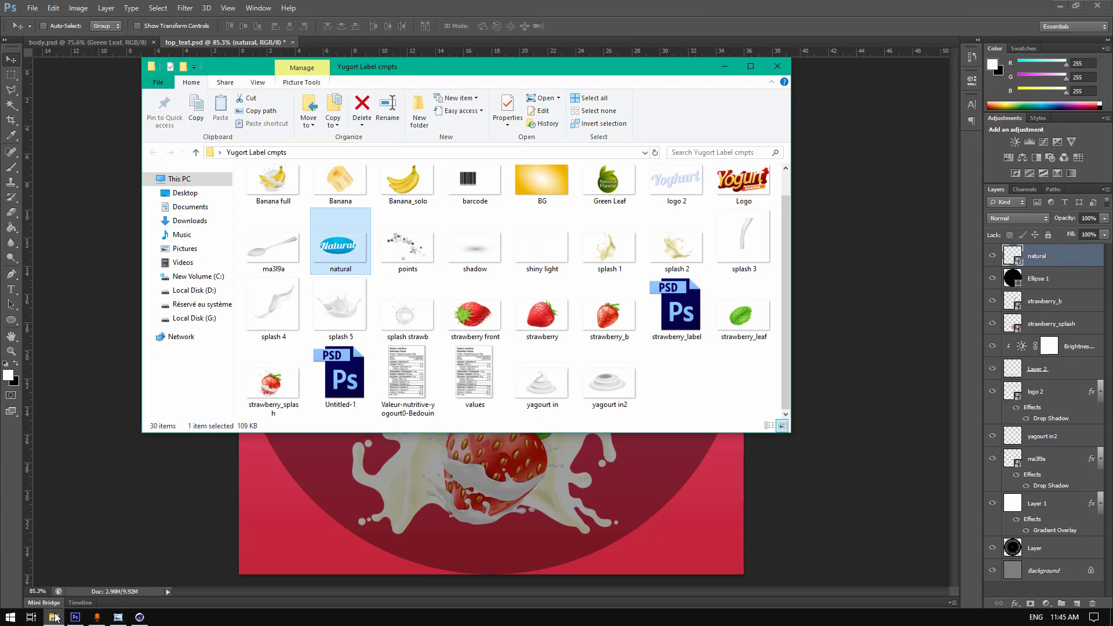
click(55, 618)
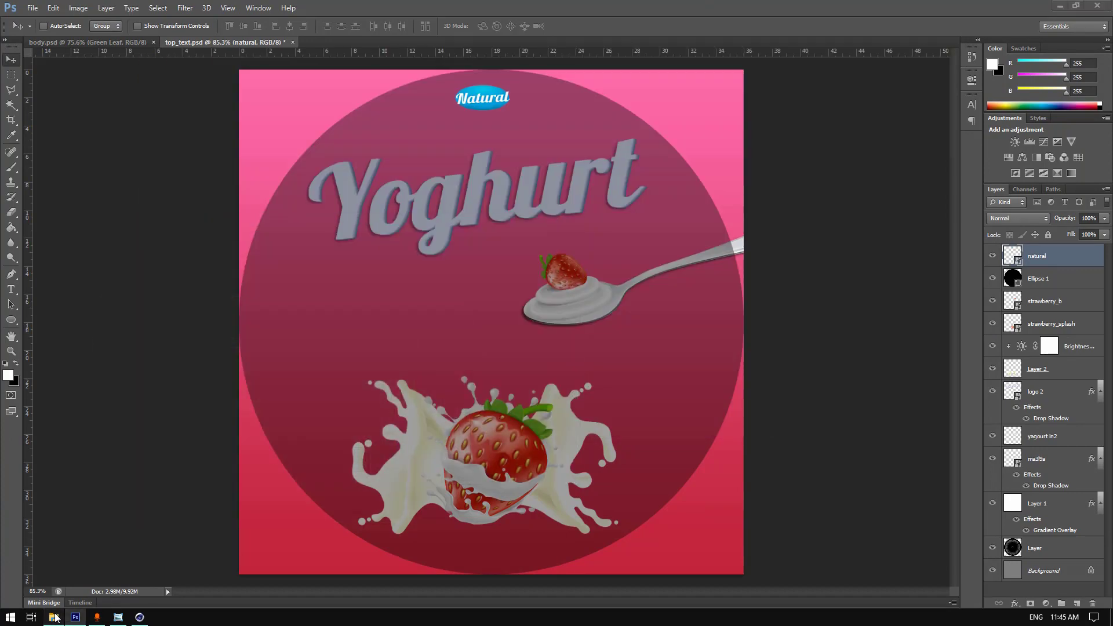
click(55, 618)
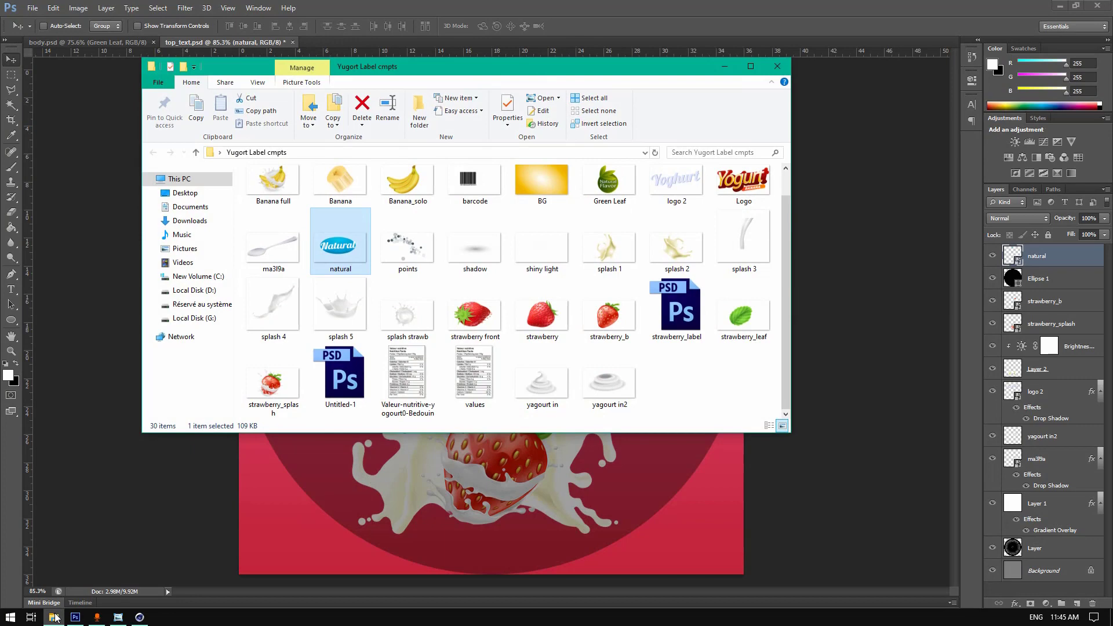
click(55, 618)
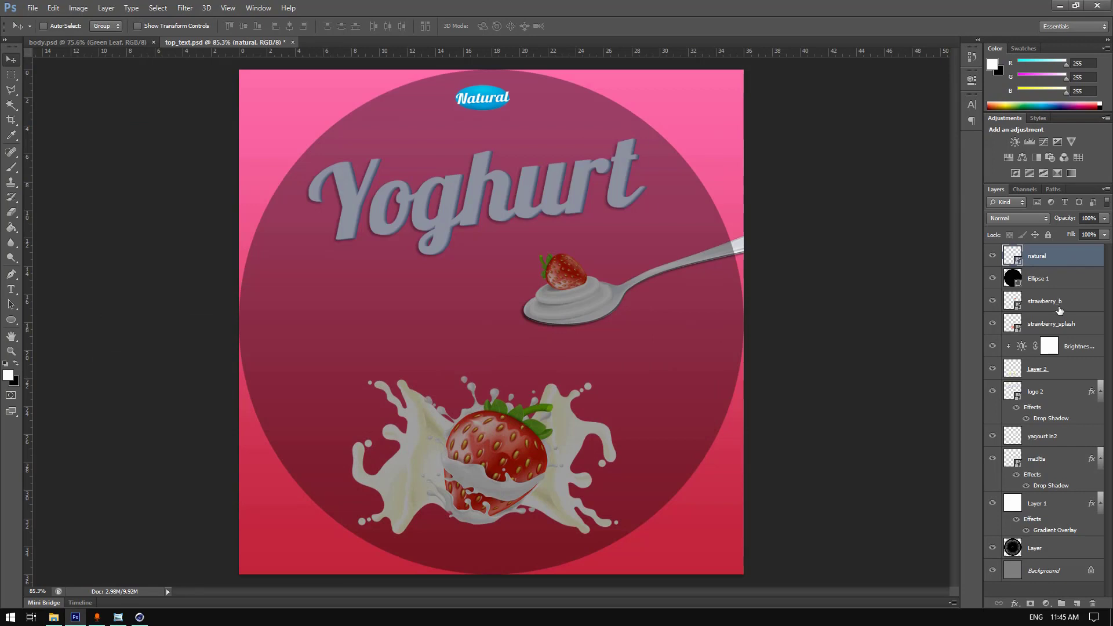
- Hide the Ellipse 1 guide layer, save top_text.psd and switch to Cinema 4D
click(993, 279)
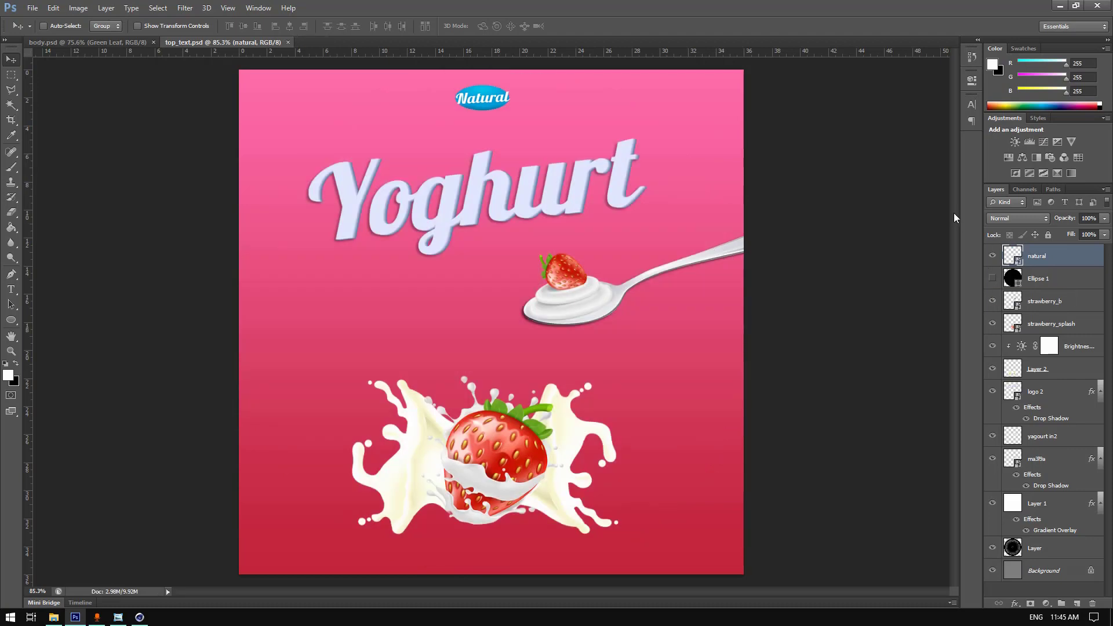
click(1061, 6)
click(140, 617)
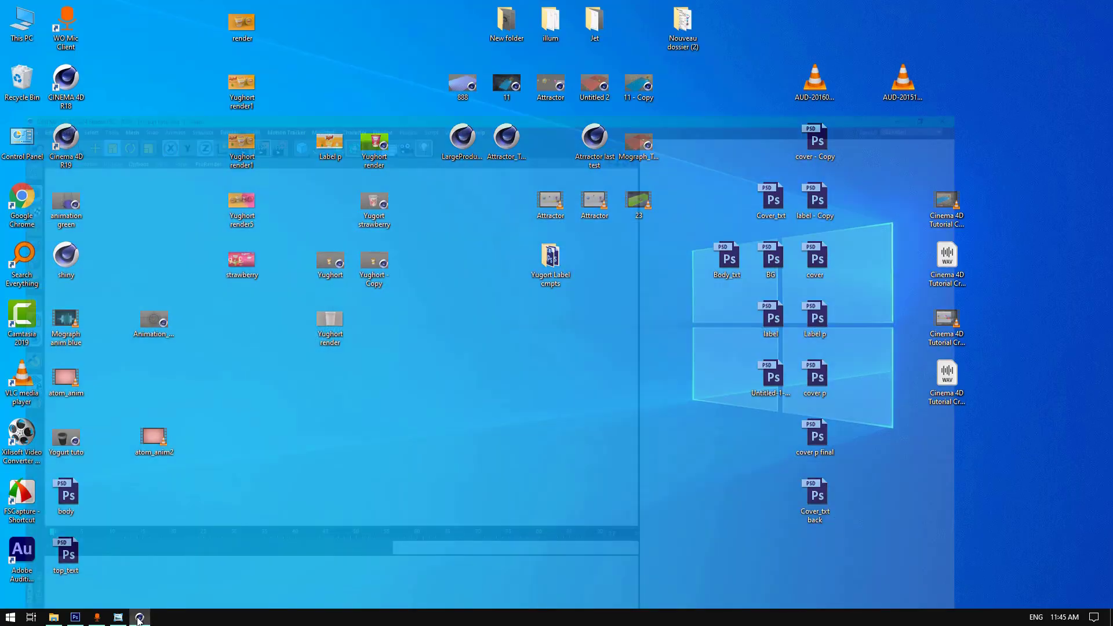
- Reload the top_text.psd image in the lid's texture material and view the lid from above
scroll(447, 350, up, 2)
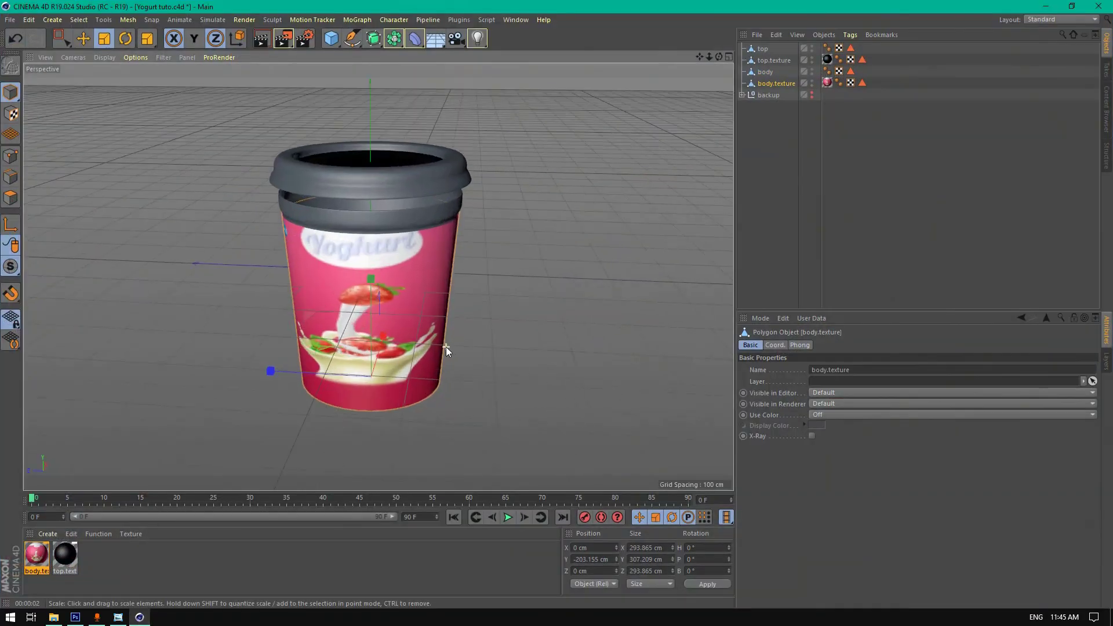
double_click(74, 555)
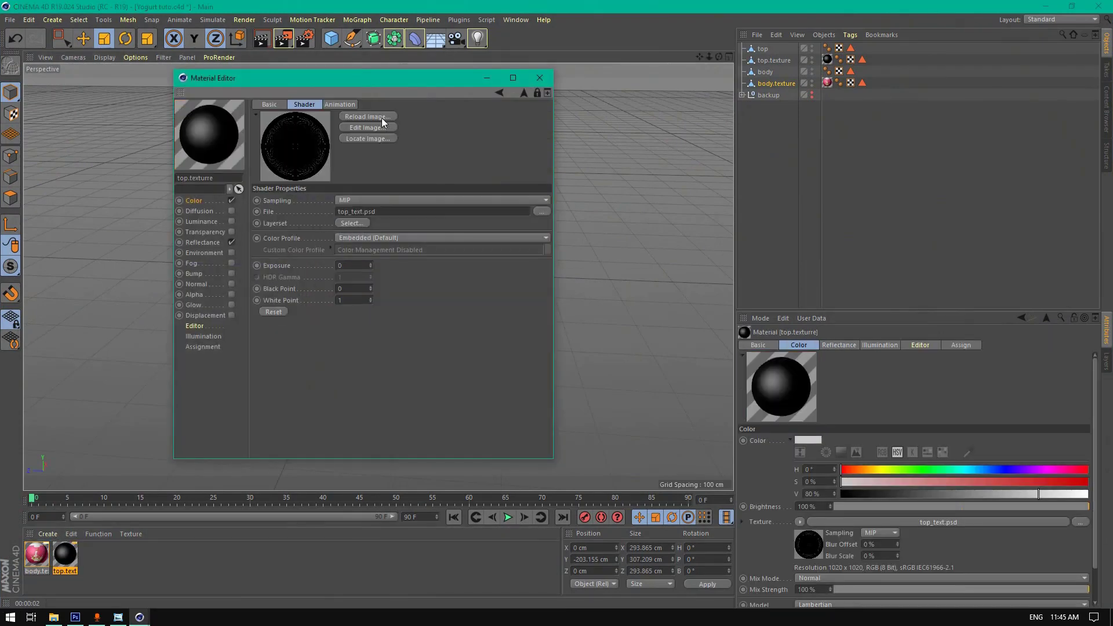
click(381, 117)
click(558, 358)
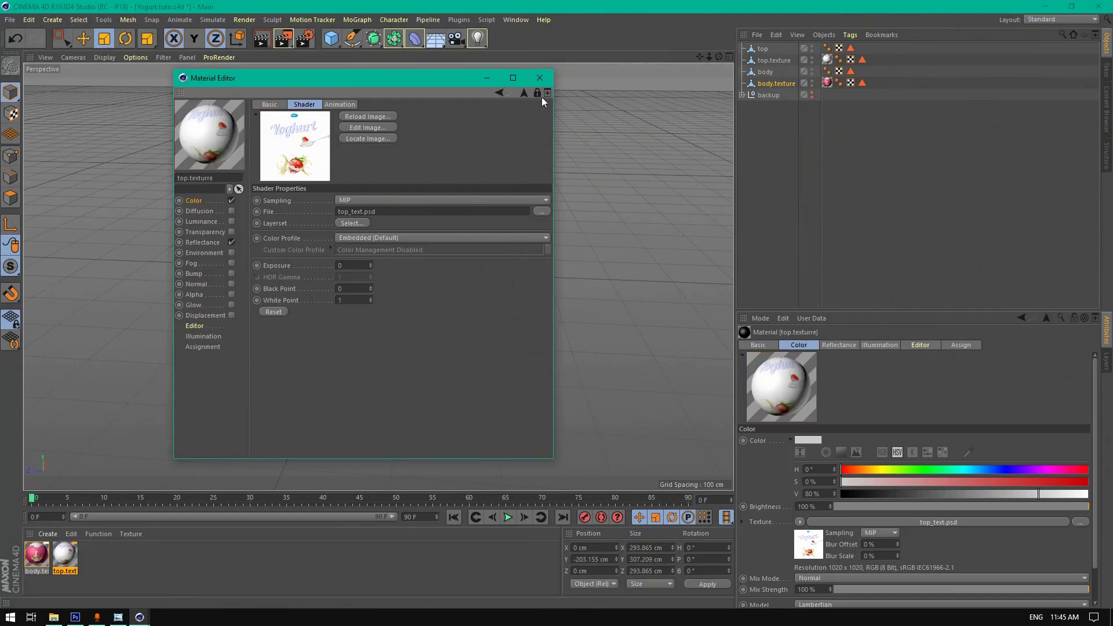
click(547, 79)
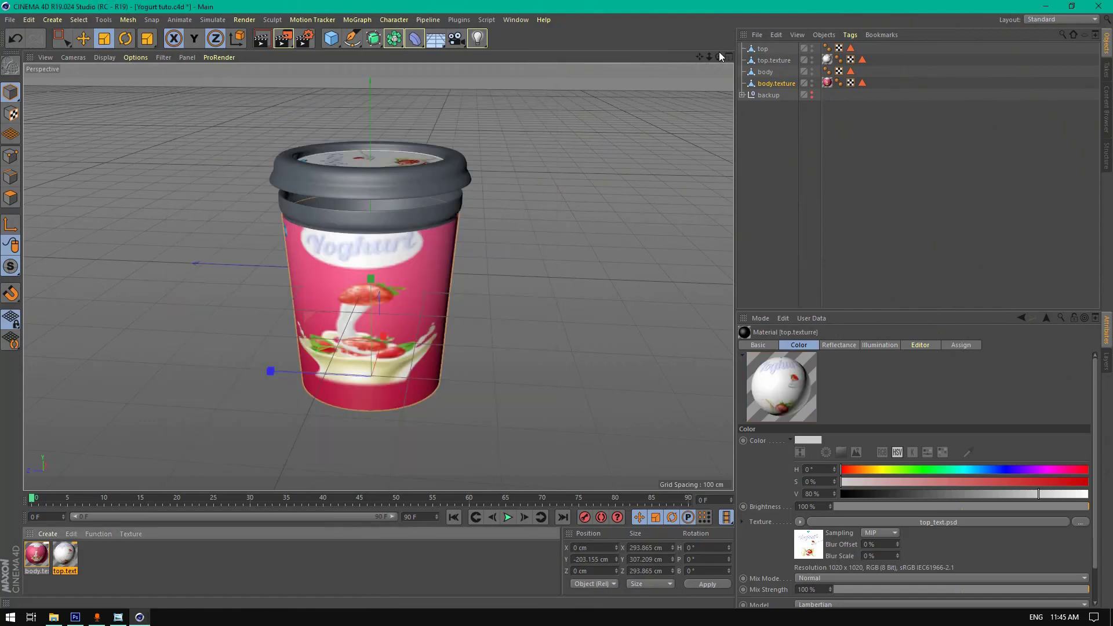
mouse_move(719, 52)
mouse_down()
mouse_move(719, 98)
mouse_move(719, 57)
mouse_up()
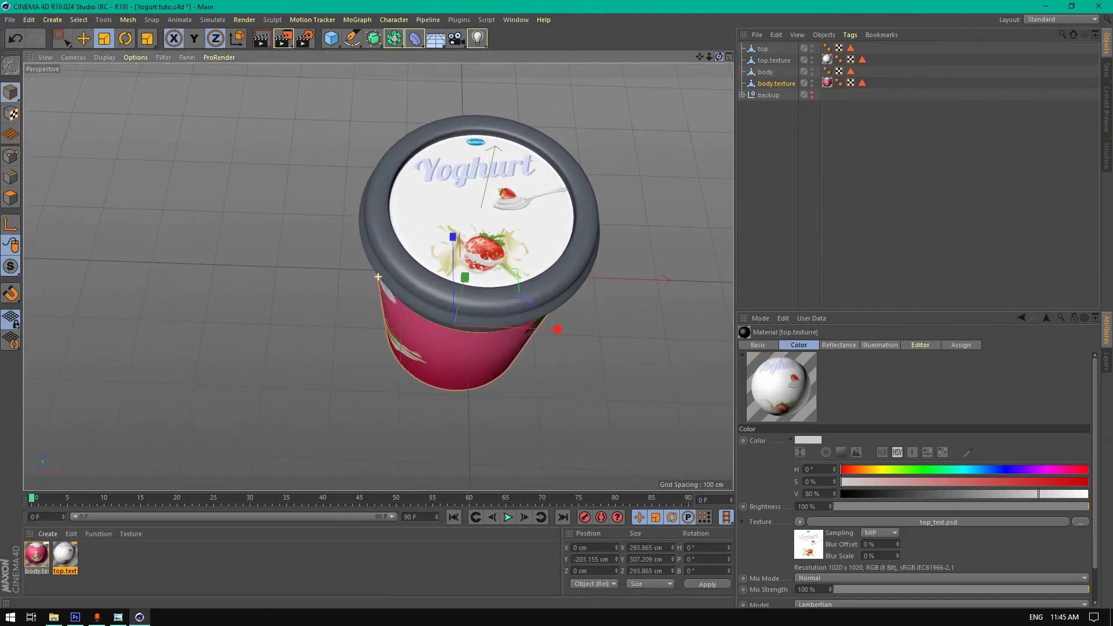
- Switch back to Photoshop, show the Ellipse 1 guide layer and move it above the natural layer
click(75, 617)
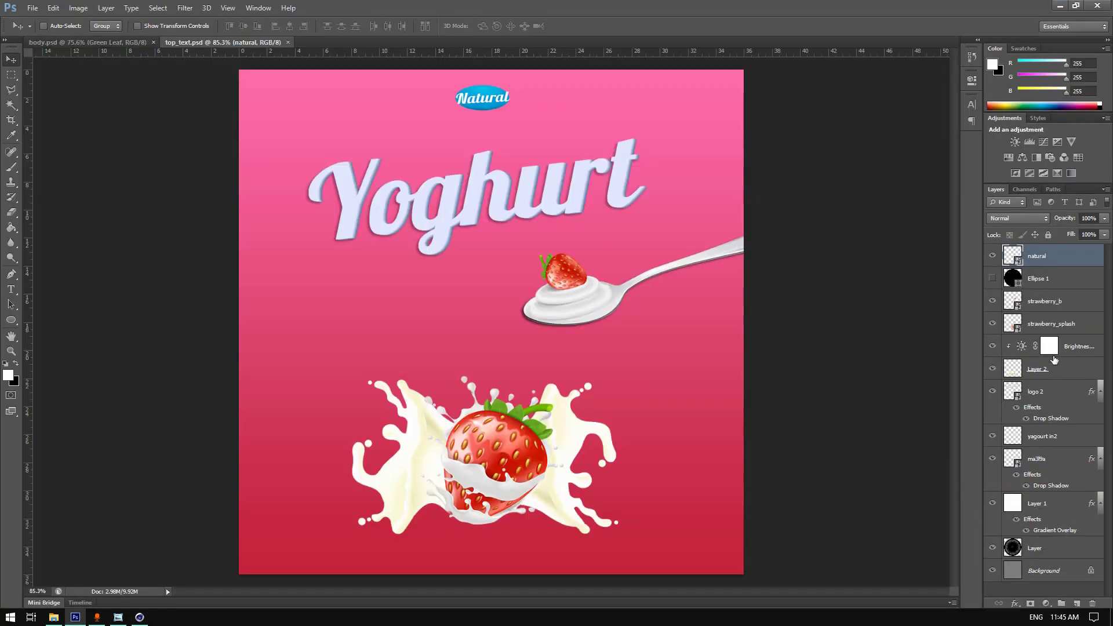
click(1061, 505)
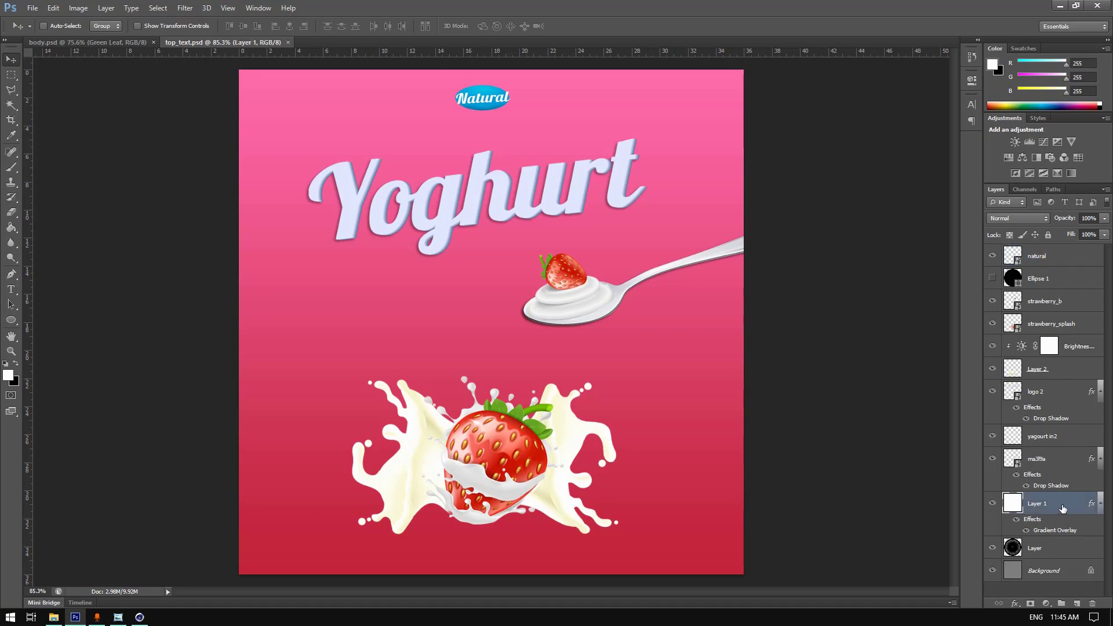
click(75, 617)
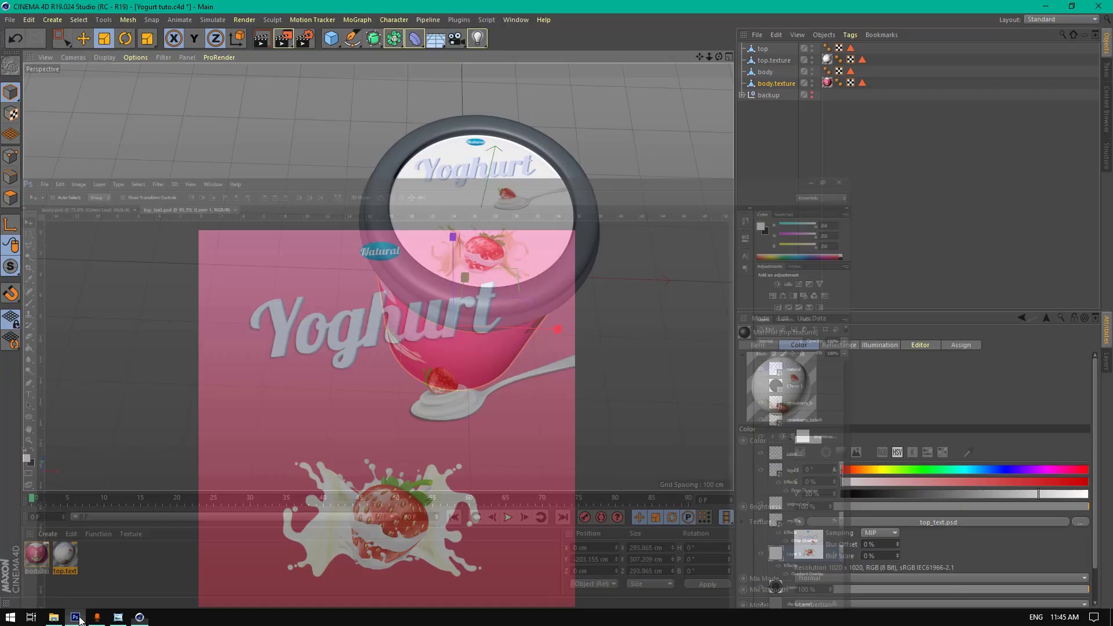
click(75, 617)
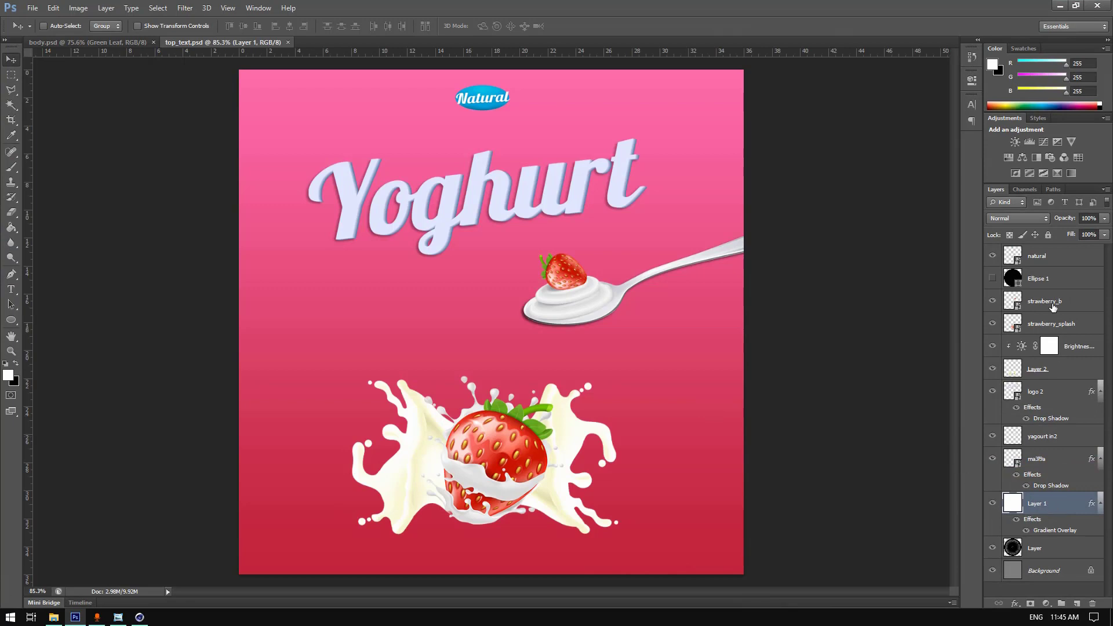
click(991, 278)
drag(1035, 279, 1043, 256)
- Merge all layers from natural down to Layer 1 into a single layer
click(1042, 277)
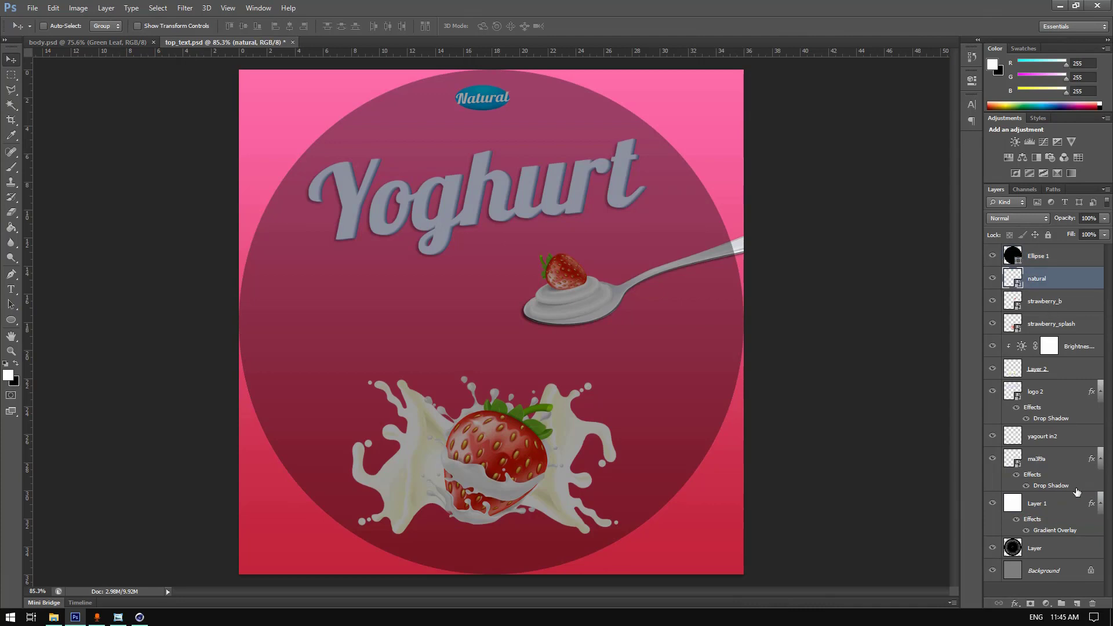
shift+click(1036, 505)
right_click(1064, 504)
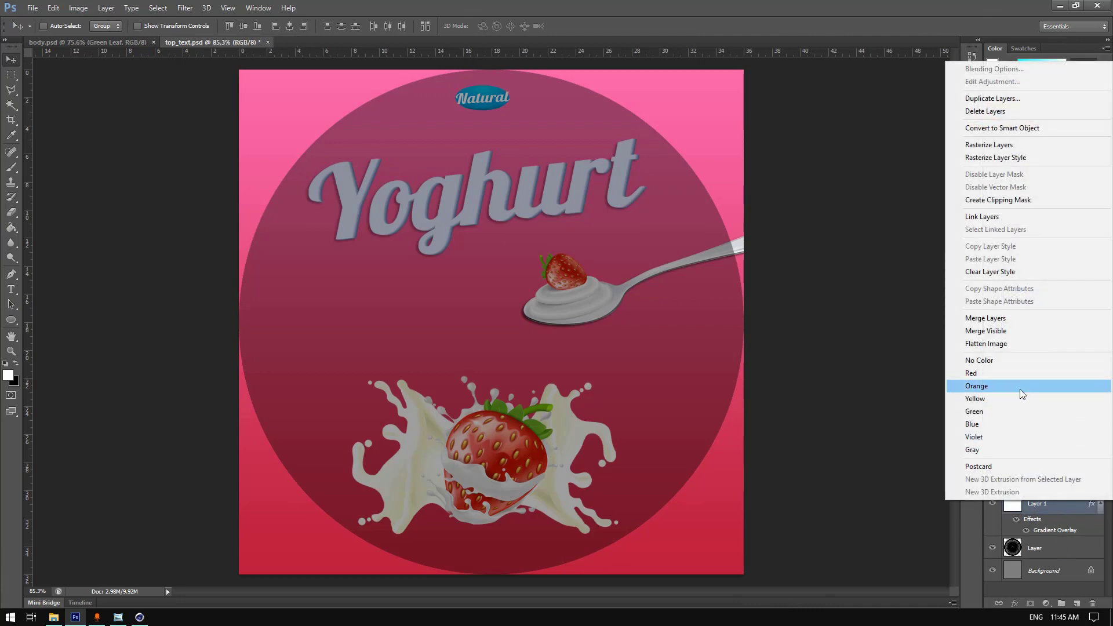
click(1009, 316)
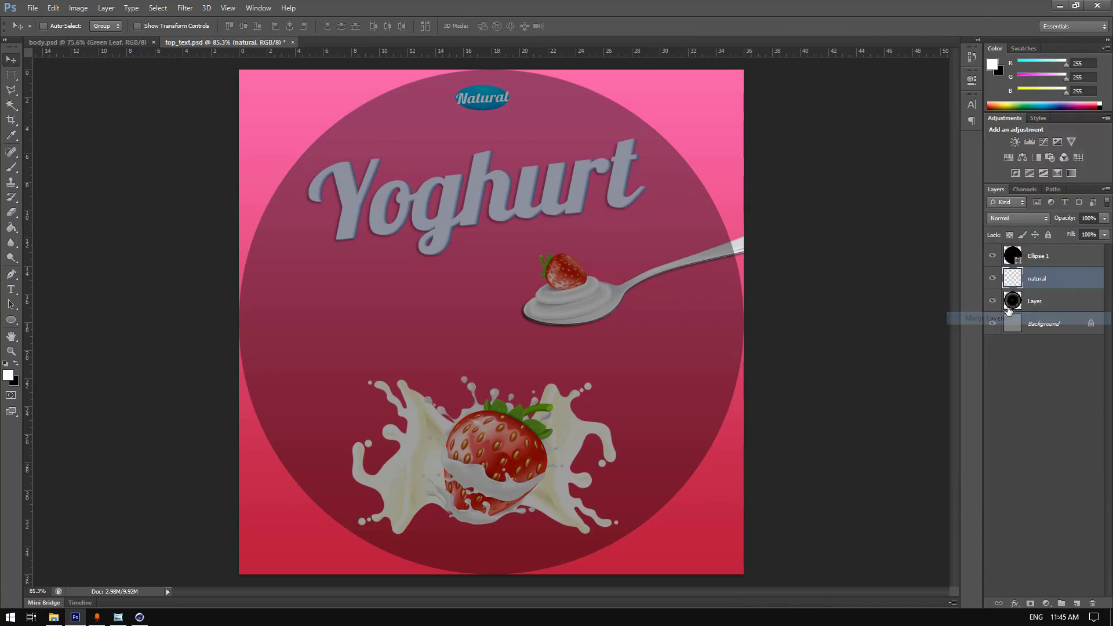
- Rasterize the Ellipse 1 shape layer
click(1018, 257)
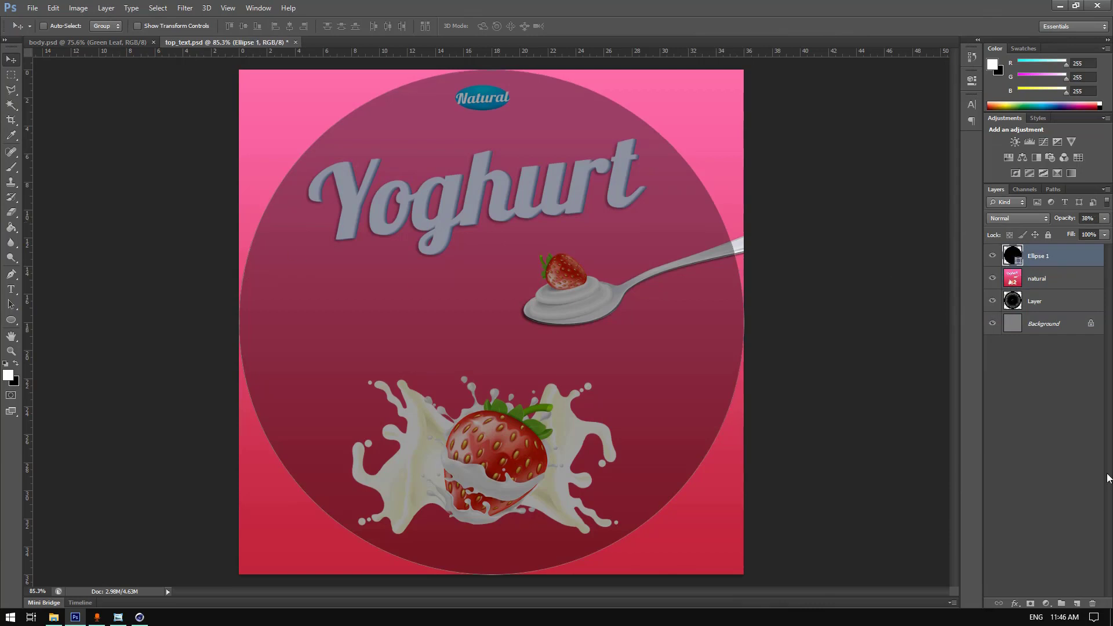
right_click(357, 250)
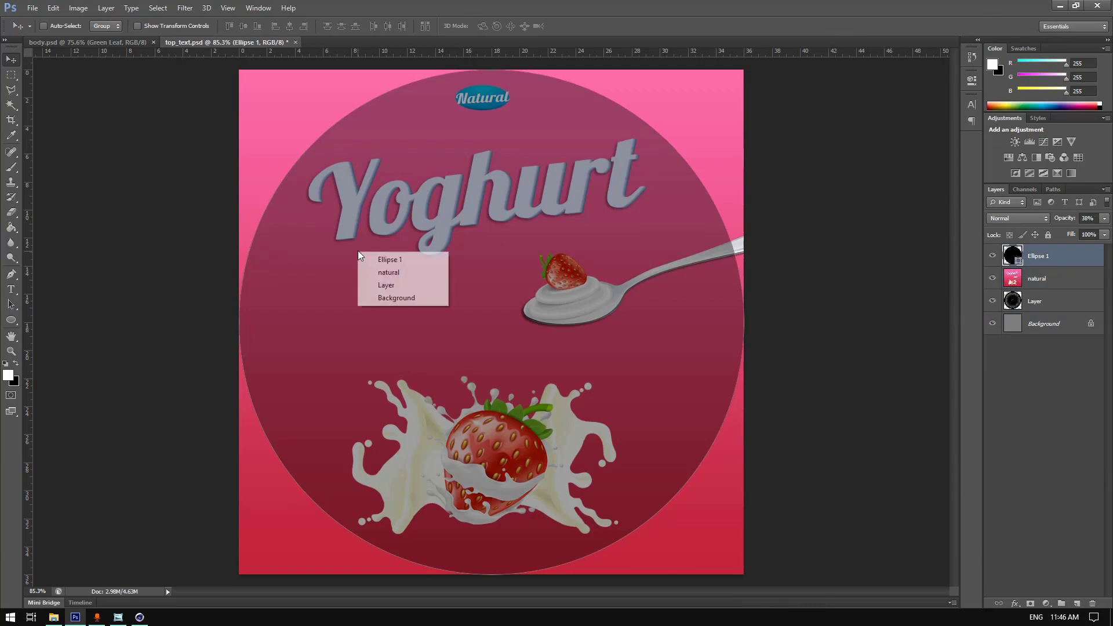
click(9, 84)
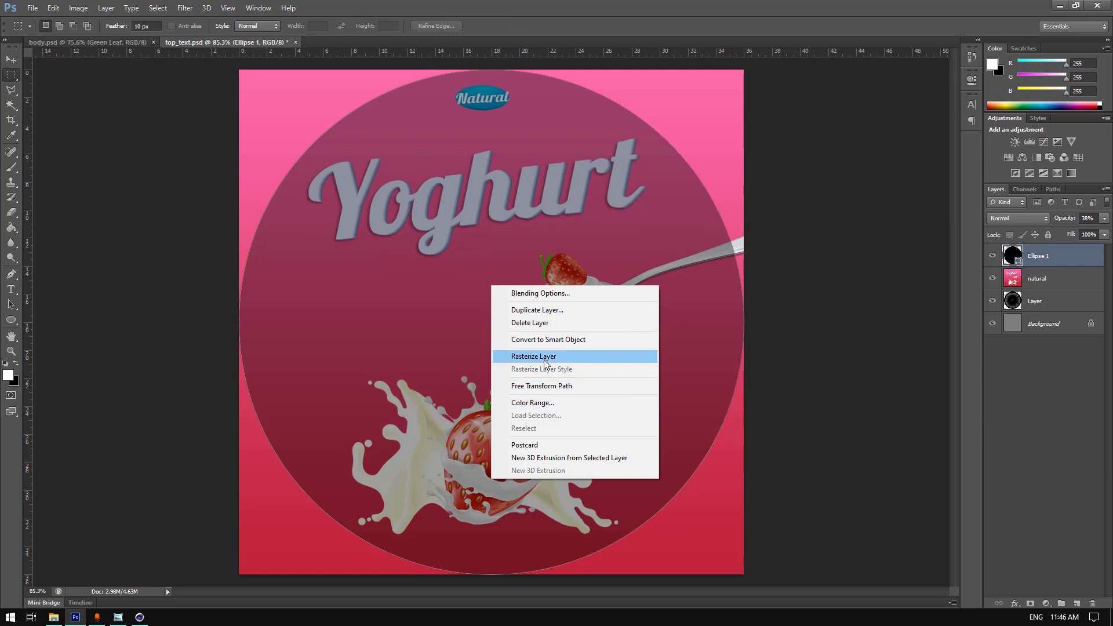
click(546, 359)
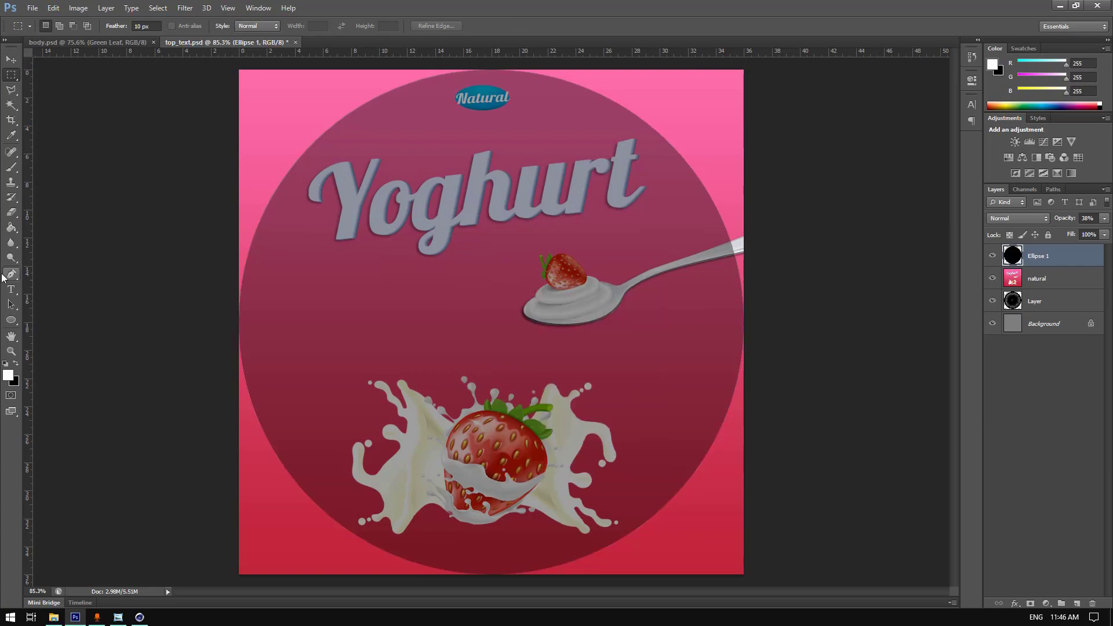
- Raise the Ellipse 1 layer's opacity to 100% and select its black circle with the Magic Wand
click(11, 105)
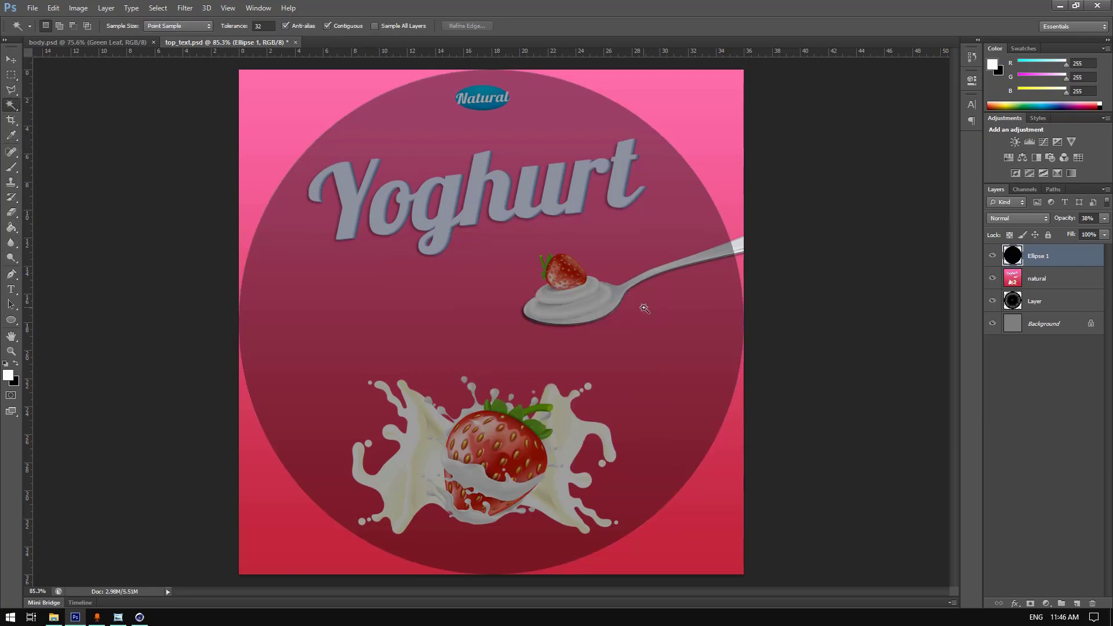
click(1105, 219)
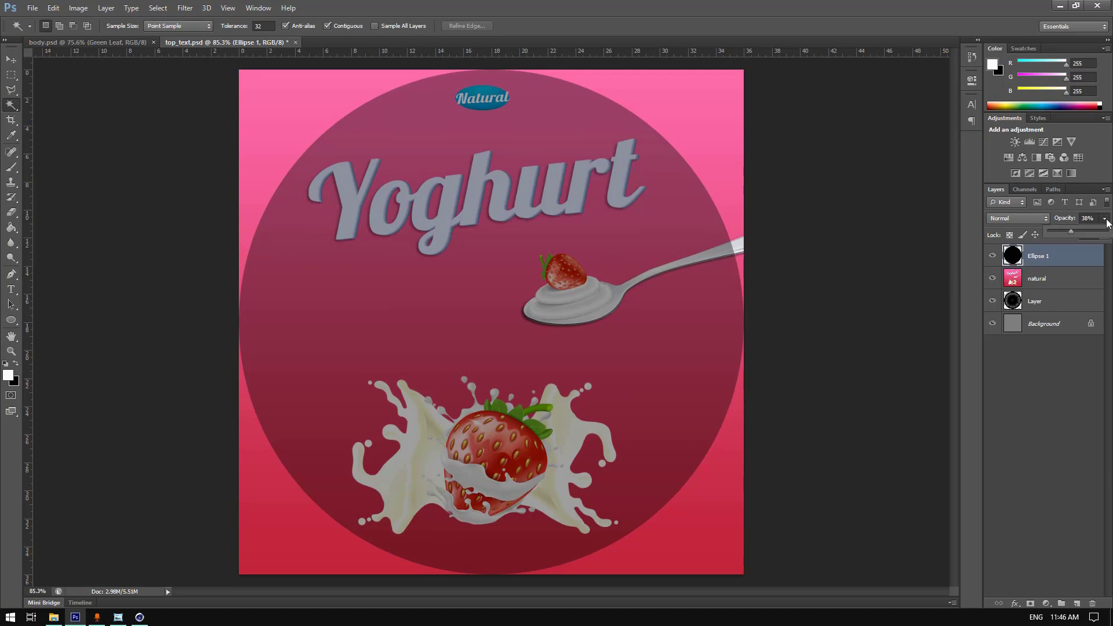
drag(1084, 234, 1109, 233)
click(1105, 328)
click(547, 215)
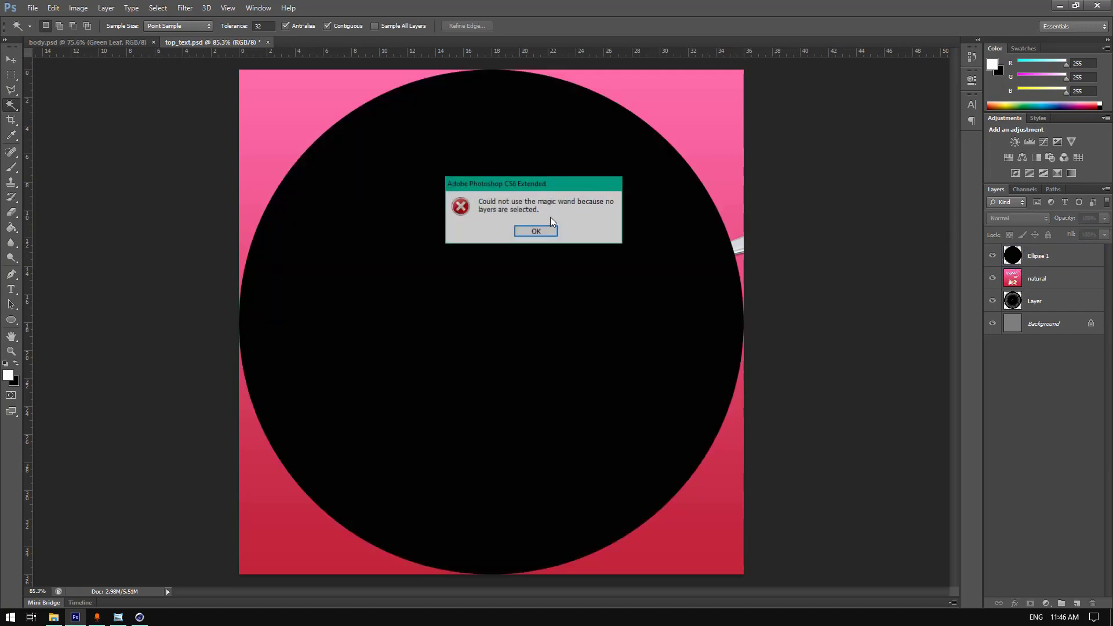
click(536, 232)
click(1023, 258)
click(410, 224)
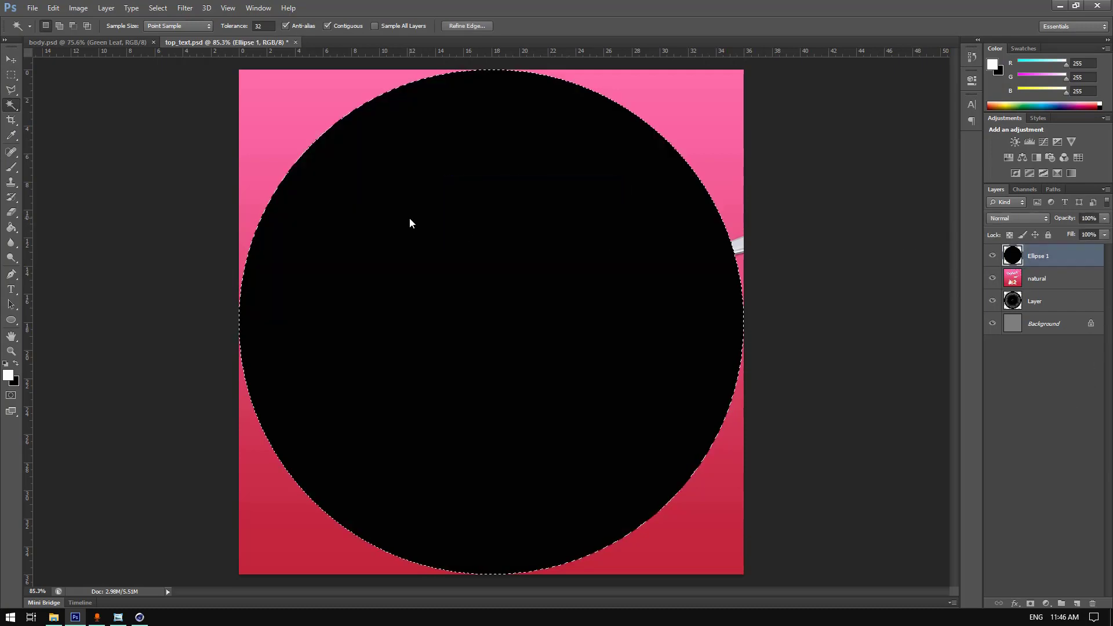
- Move the natural layer above Ellipse 1 and merge the two layers, keeping the circular selection
drag(1055, 279, 1070, 258)
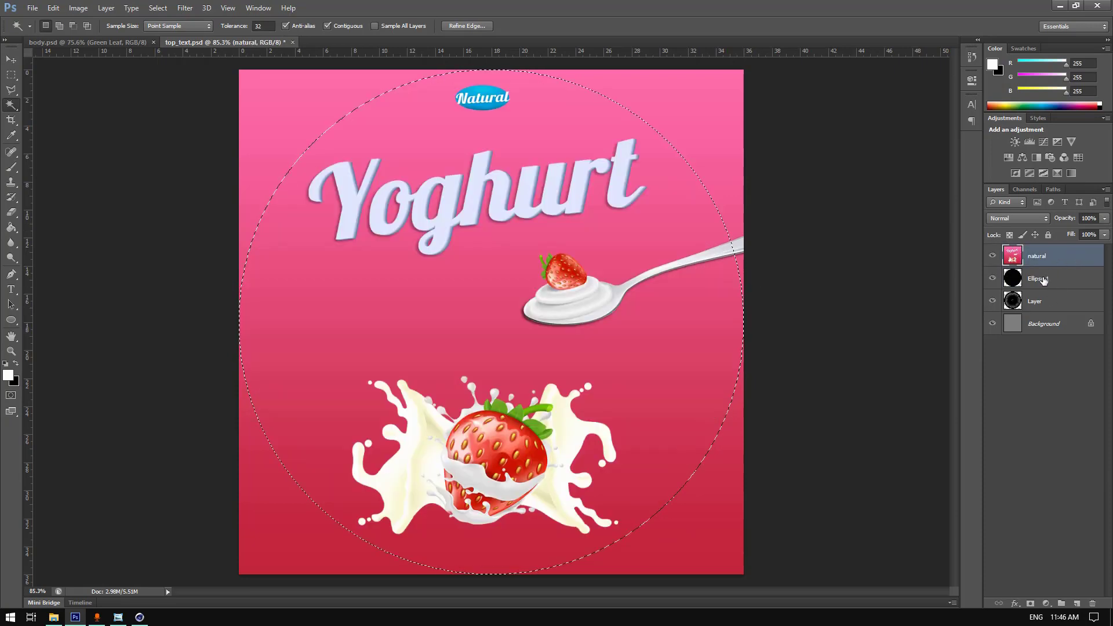
ctrl+click(1041, 283)
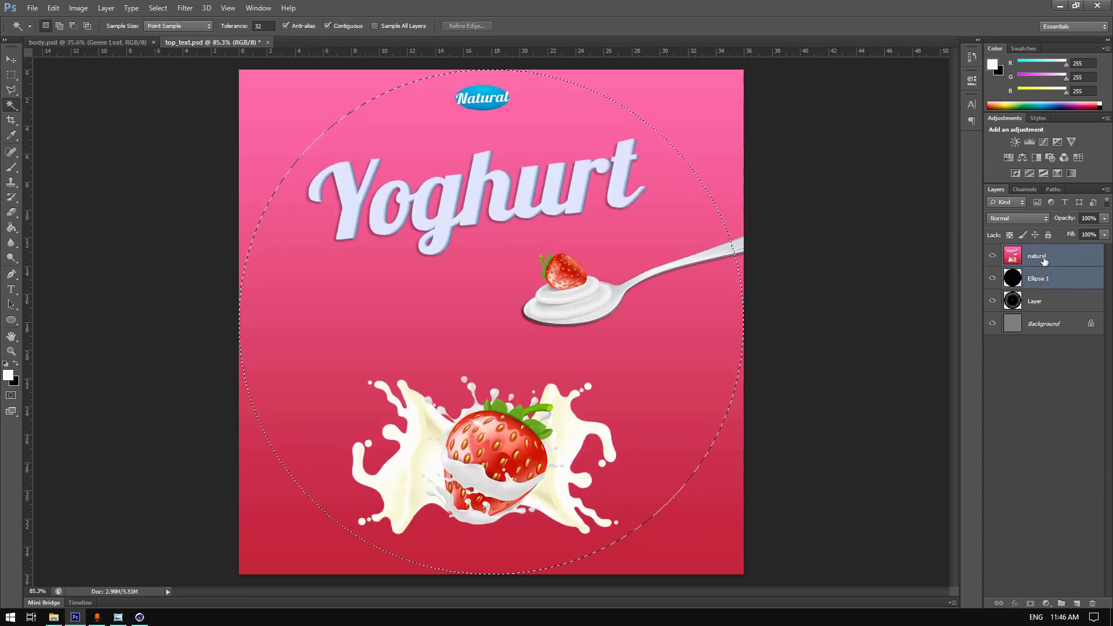
right_click(1042, 261)
click(947, 427)
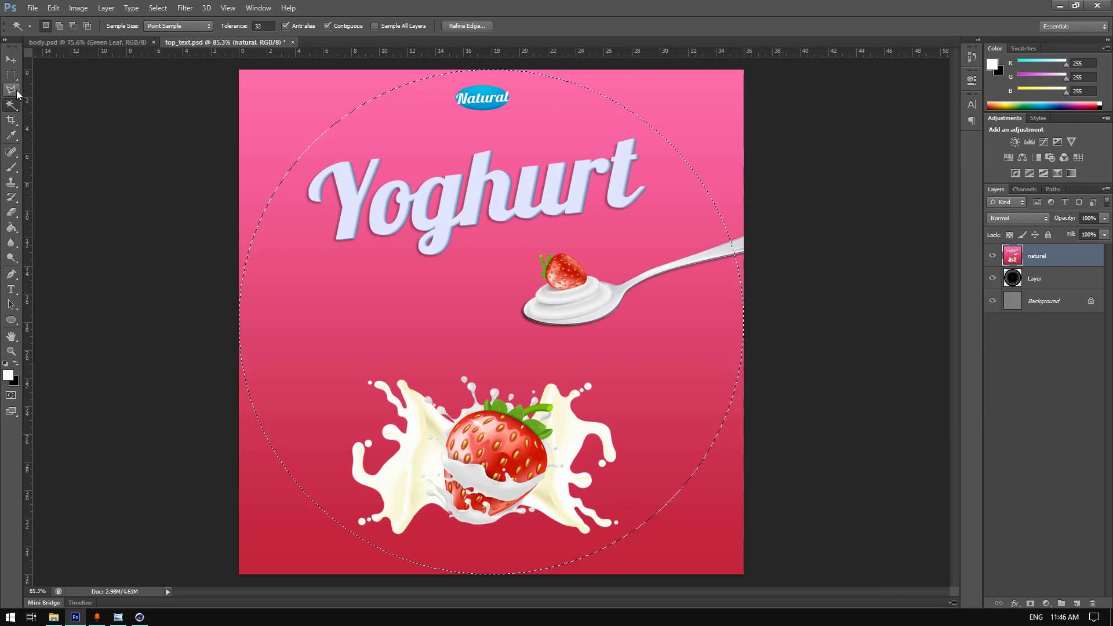
- Invert the circular selection, delete the artwork outside the circle and deselect
right_click(384, 235)
click(436, 419)
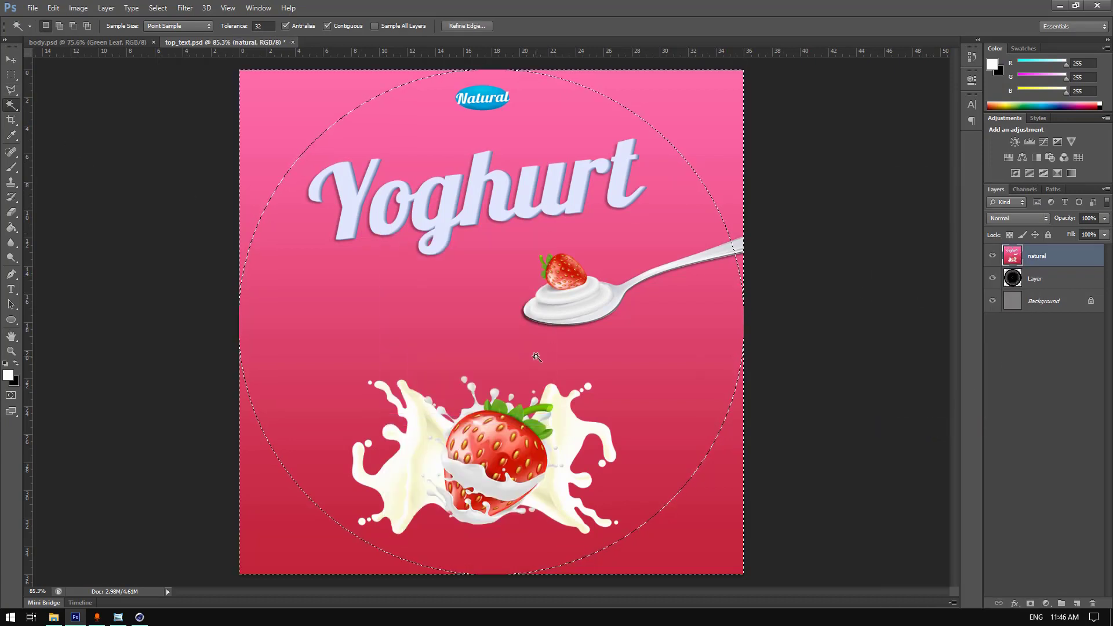
key(Delete)
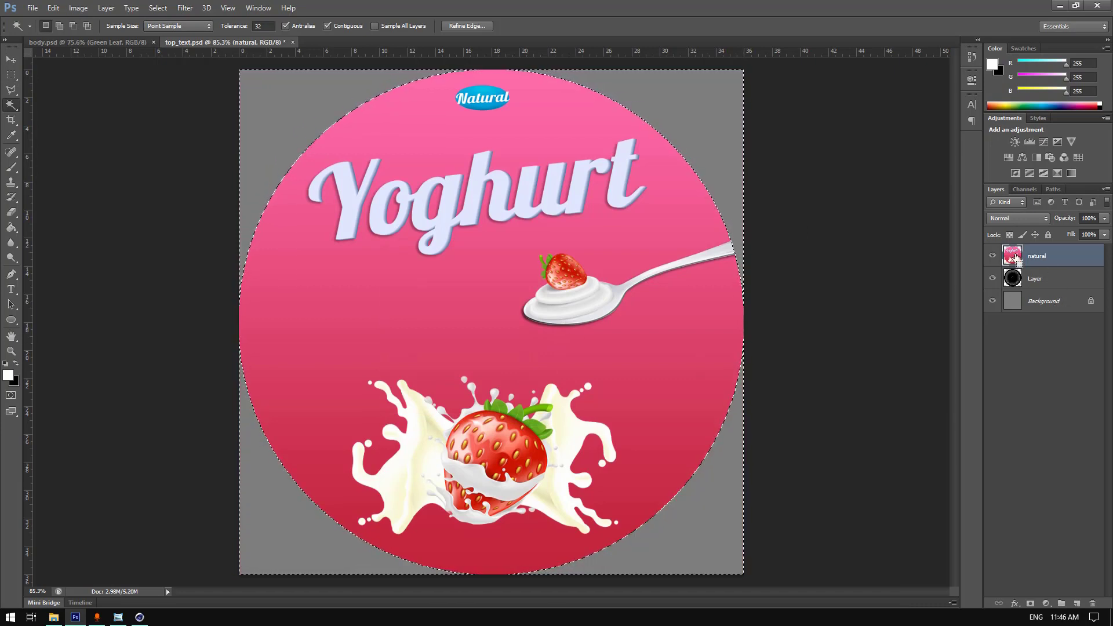
key(ctrl+d)
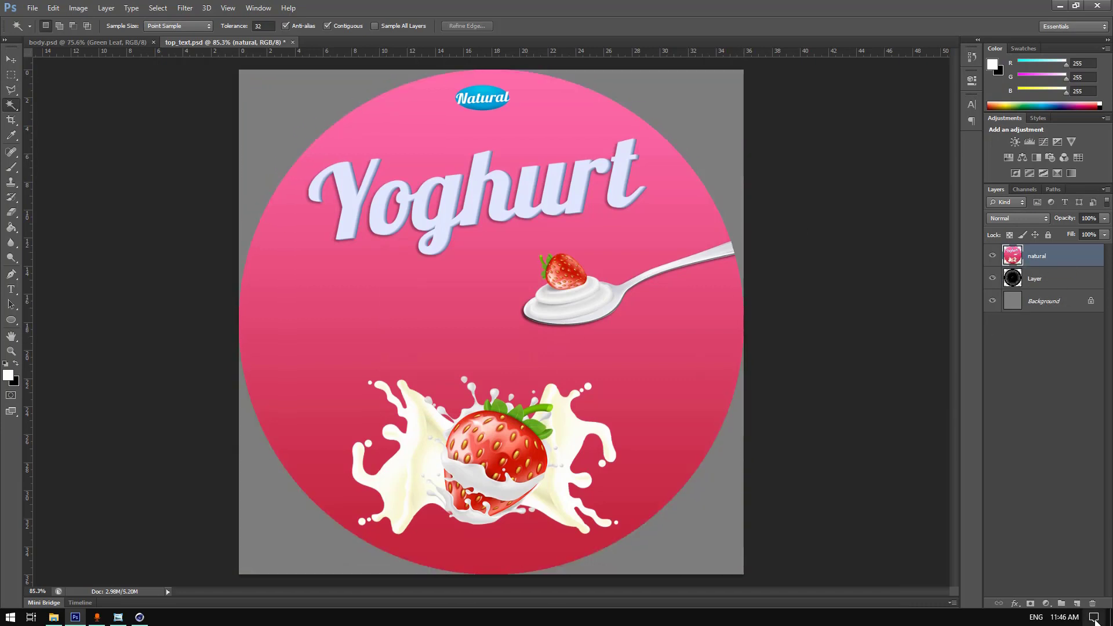
- Add a new layer directly above Background, fill it with white and save the file
click(1077, 603)
drag(1038, 268, 1036, 306)
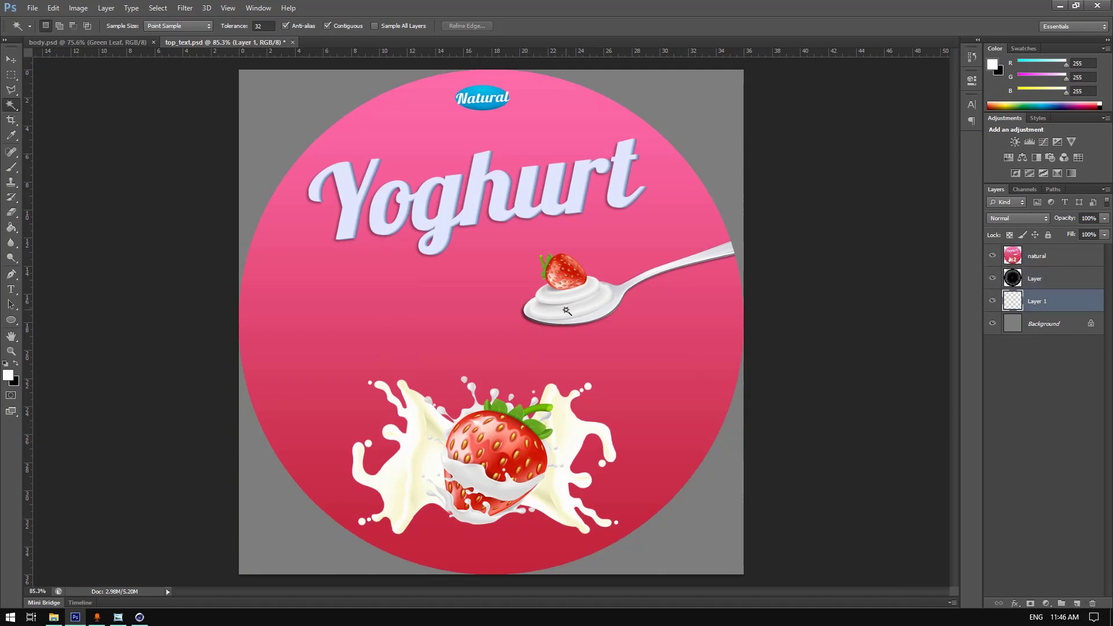
click(11, 227)
click(524, 213)
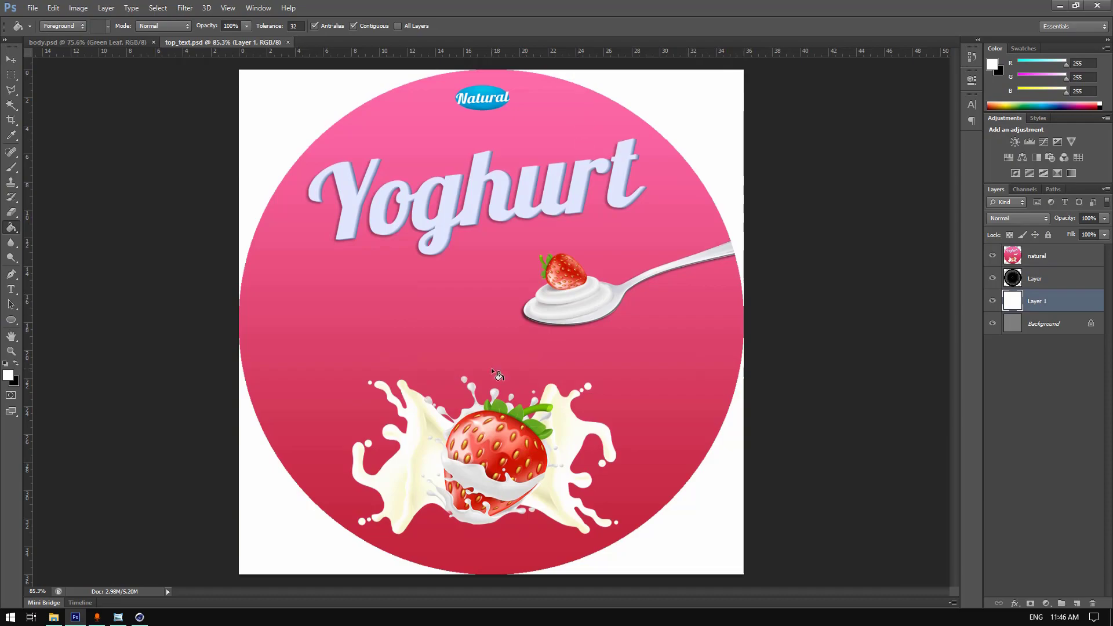
- Switch to Cinema 4D and reload the updated top_text.psd image in the lid's texture material
click(139, 617)
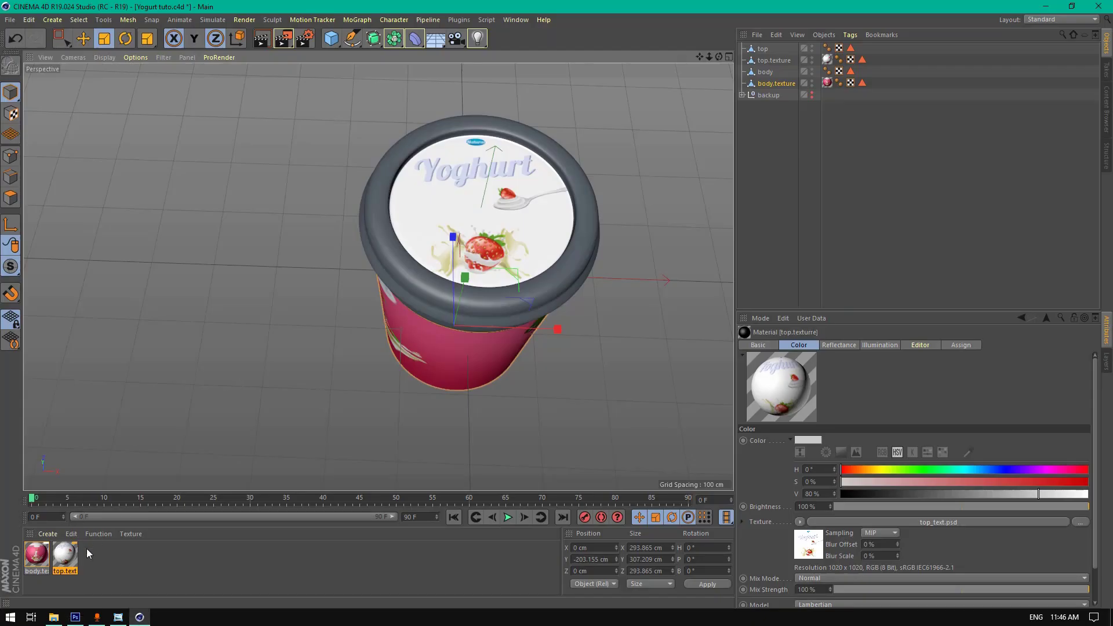
double_click(64, 556)
click(336, 215)
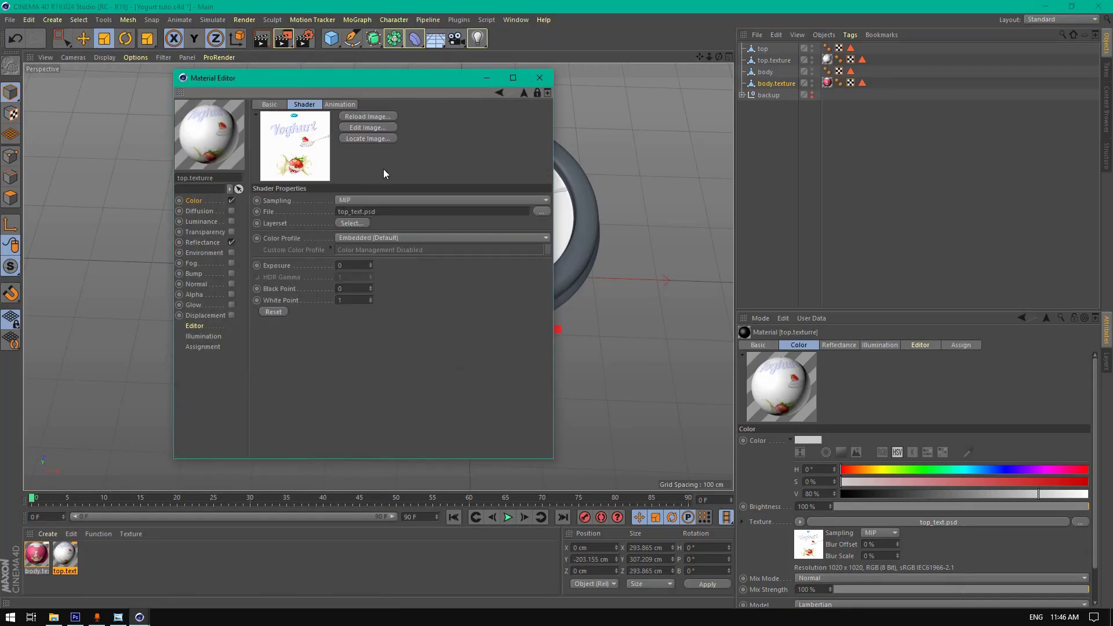
click(365, 116)
click(564, 360)
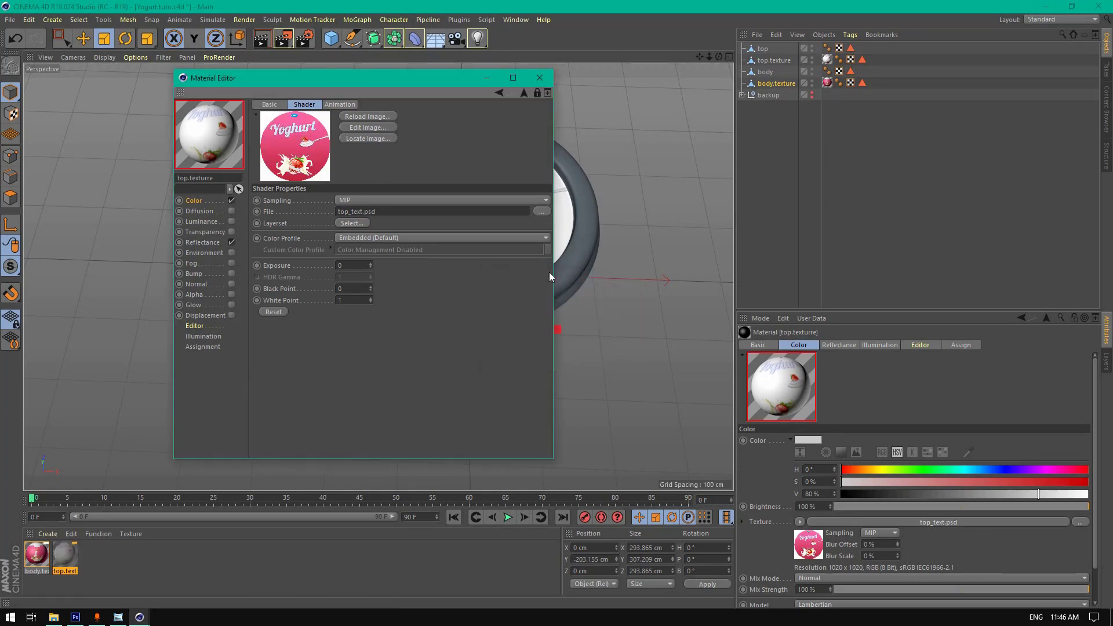
click(541, 79)
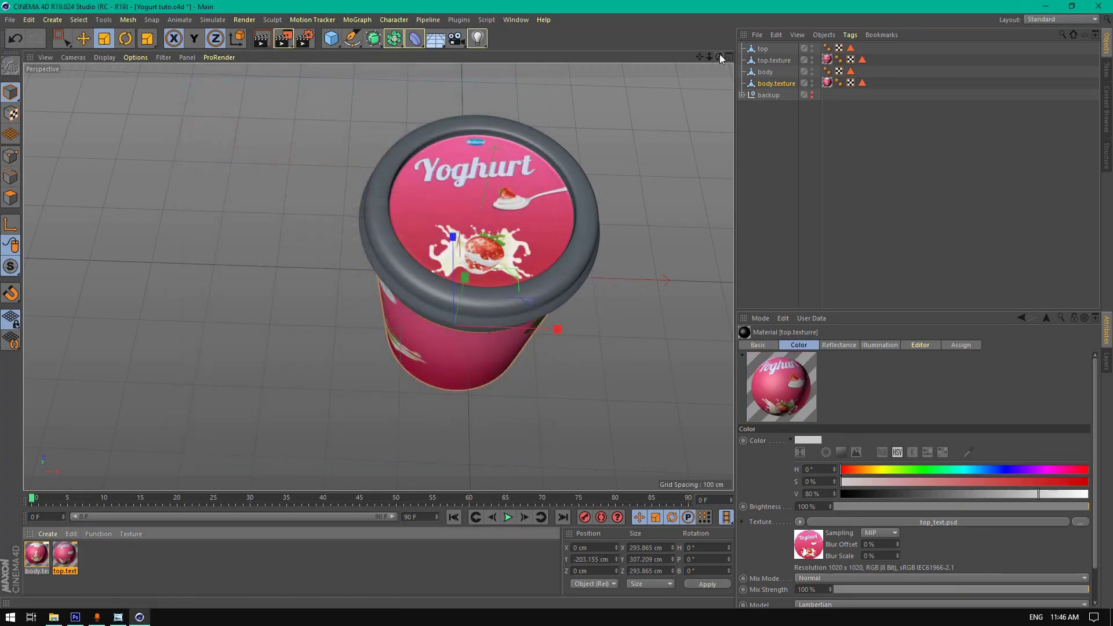
- Rotate the top and top.texture objects together to a heading of 270° to align the lid with the body label, and save the scene
mouse_move(719, 57)
mouse_down()
mouse_move(725, 43)
mouse_move(675, 82)
mouse_move(732, 54)
mouse_up()
click(763, 48)
shift+click(774, 60)
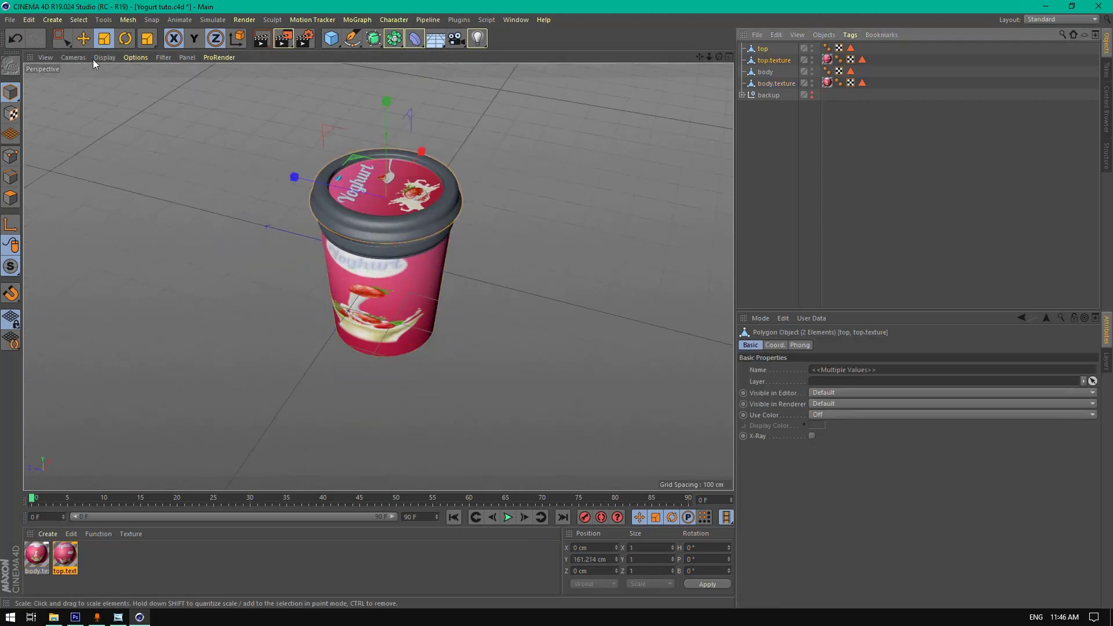
click(127, 38)
drag(415, 231, 306, 221)
drag(716, 55, 610, 81)
key(ctrl+s)
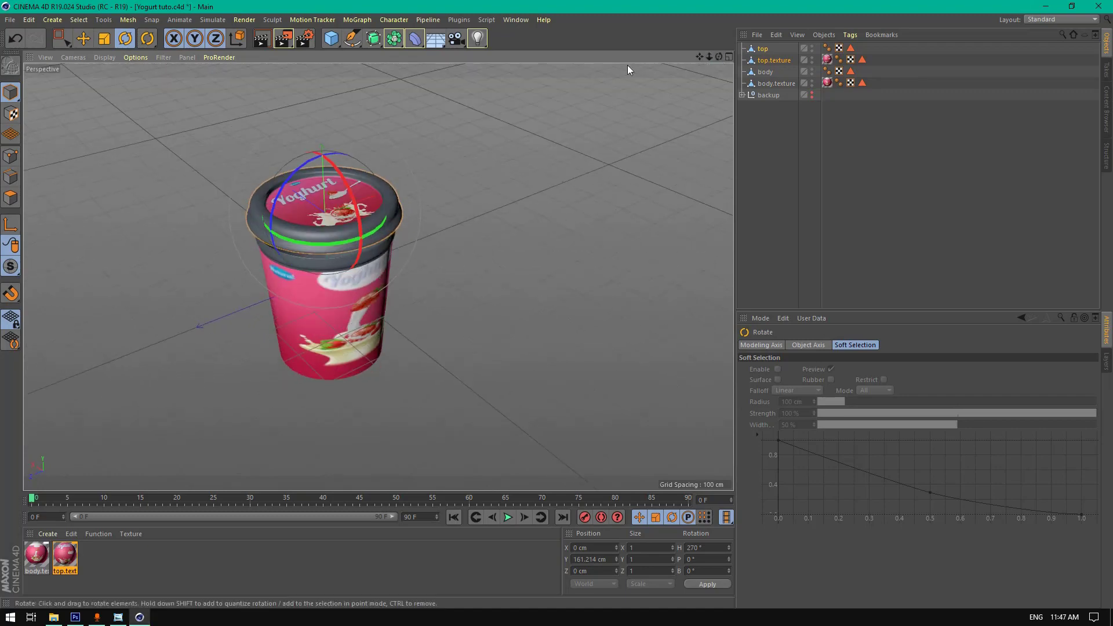
- Lower the selected lid objects along Y to about 126.9 cm so they sit on the cup's rim
drag(722, 53, 722, 67)
click(87, 39)
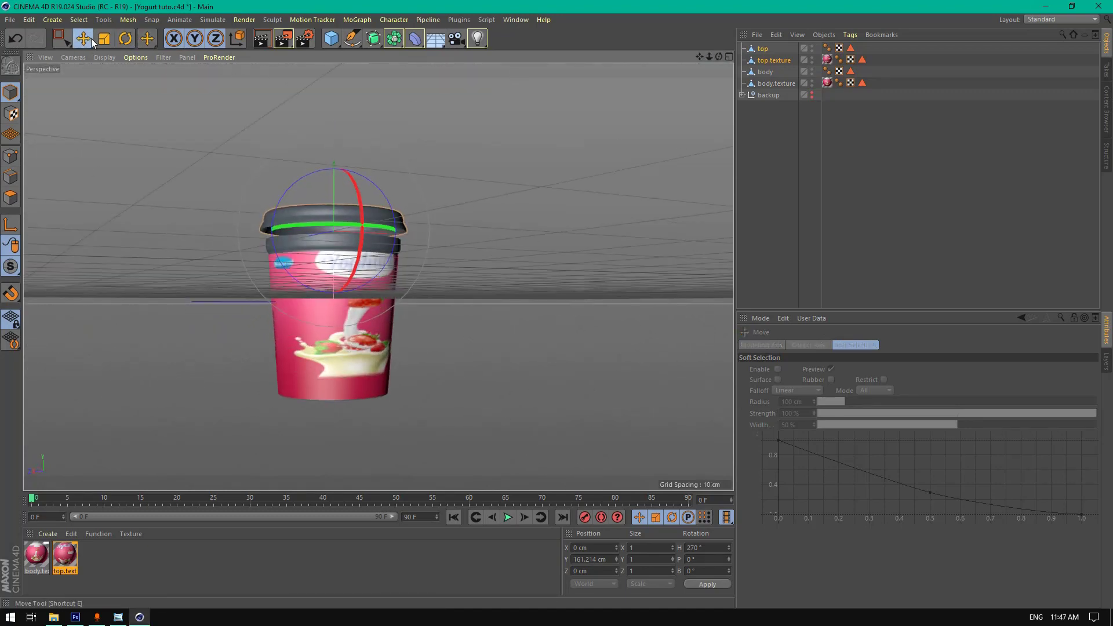
drag(339, 154, 341, 173)
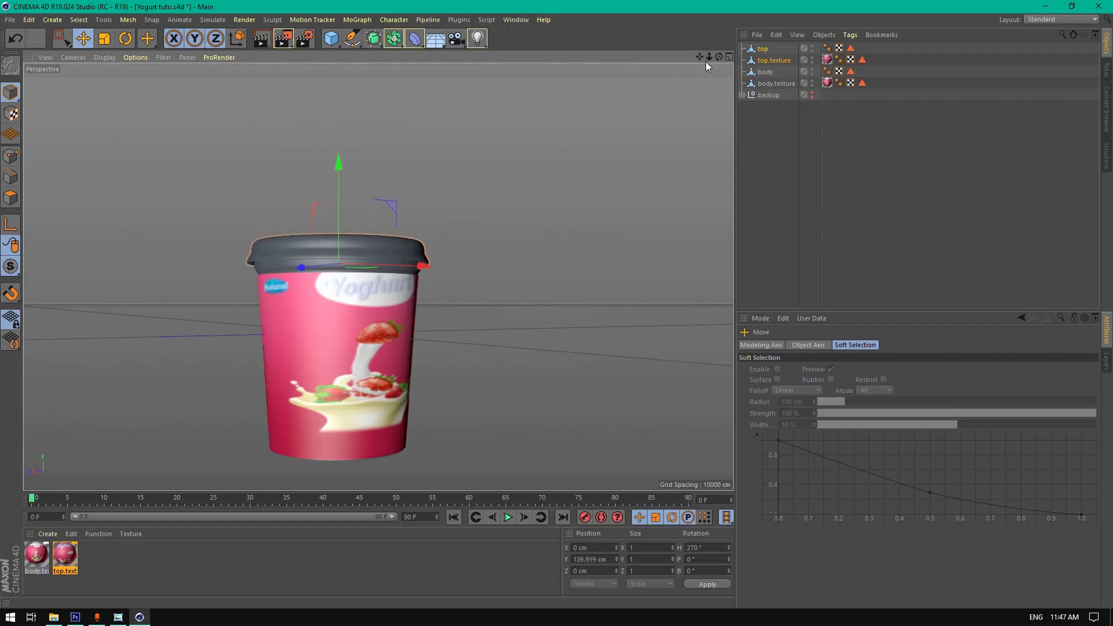
drag(719, 56, 558, 309)
drag(710, 57, 379, 277)
drag(719, 56, 378, 277)
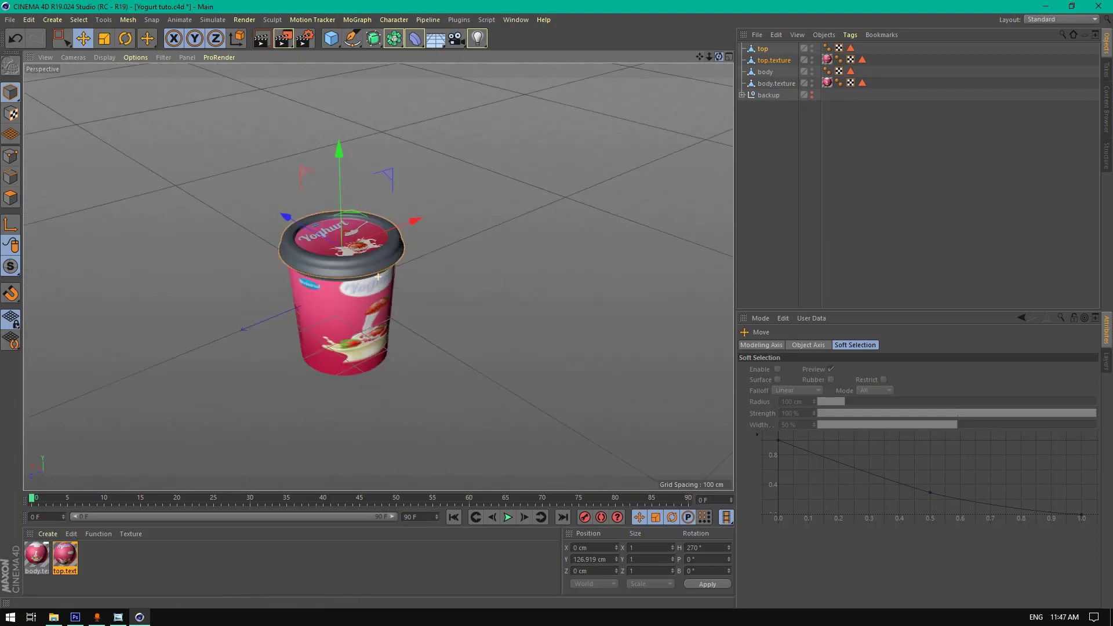
- Create a new material and add a GGX reflectance layer to the body.texture material
double_click(117, 575)
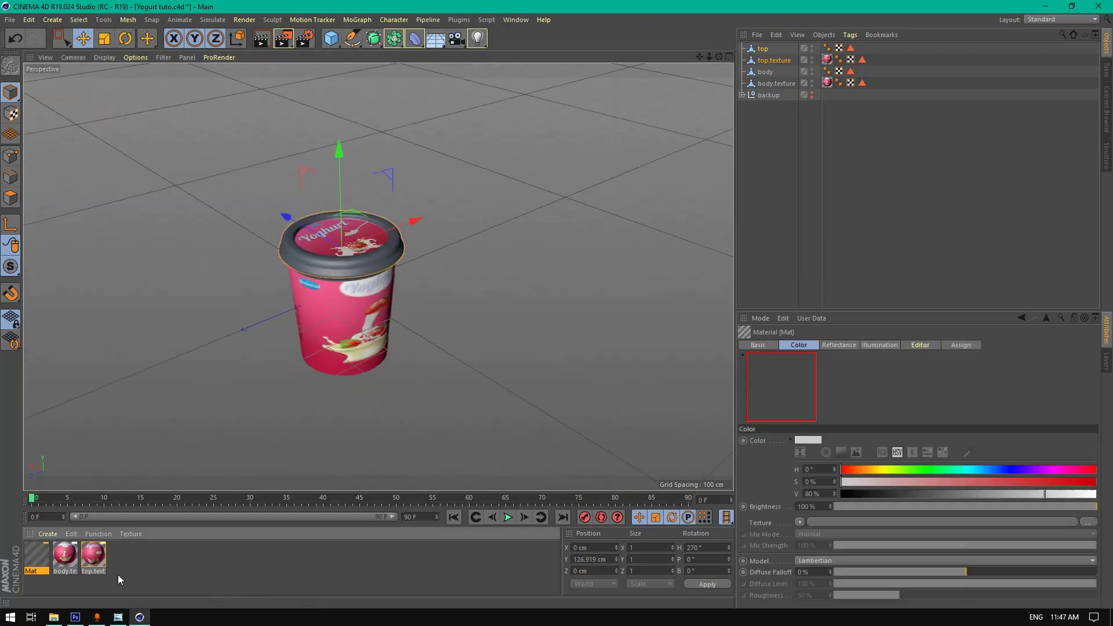
double_click(66, 558)
click(203, 242)
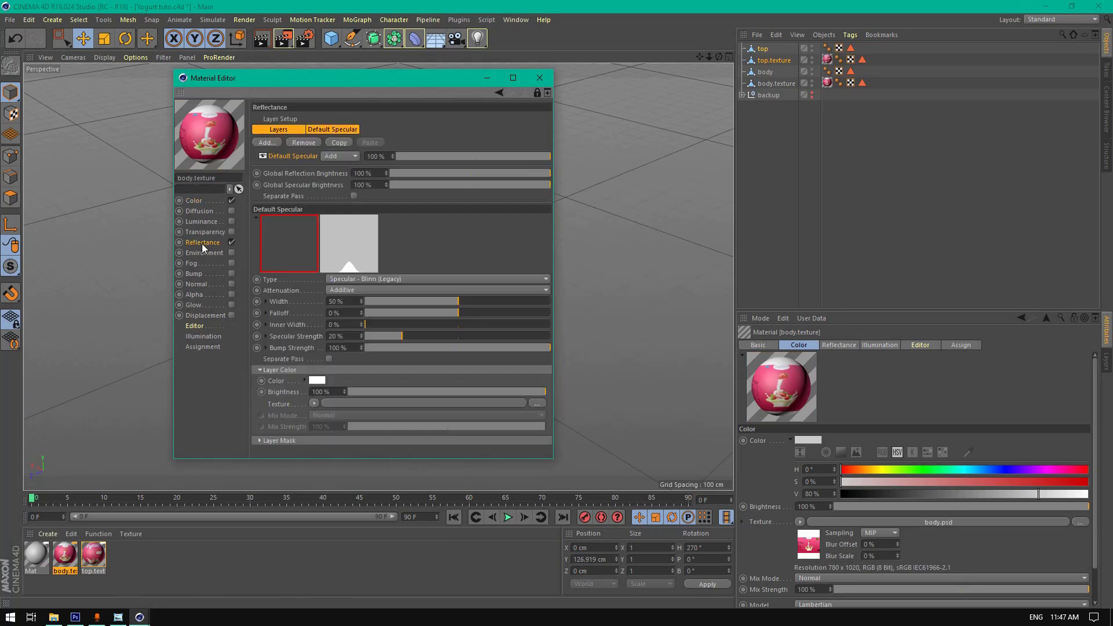
click(267, 142)
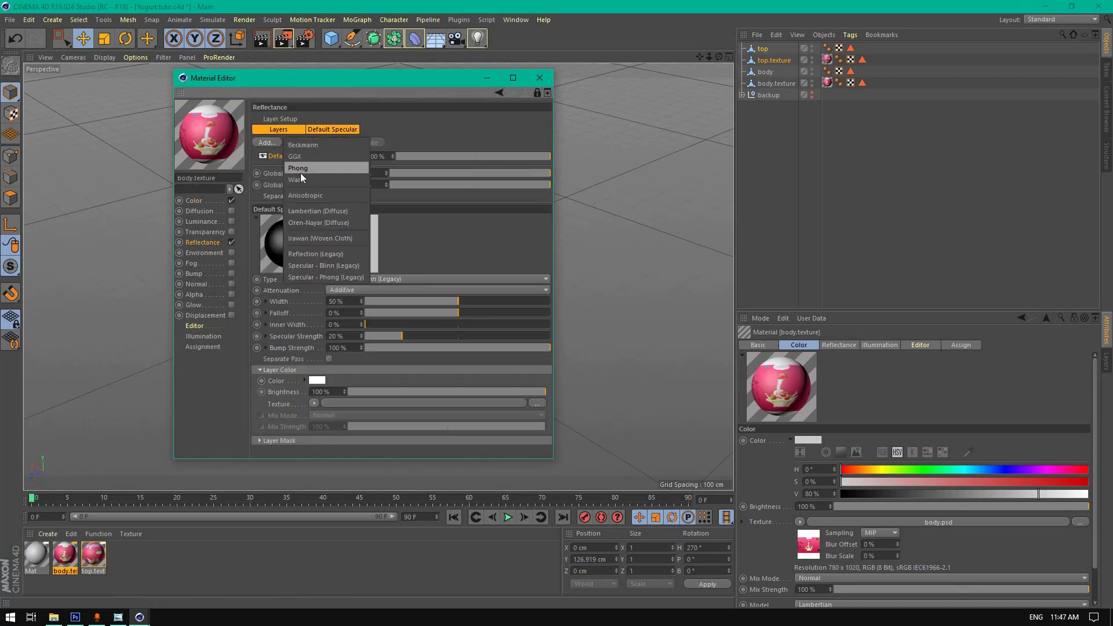
click(311, 159)
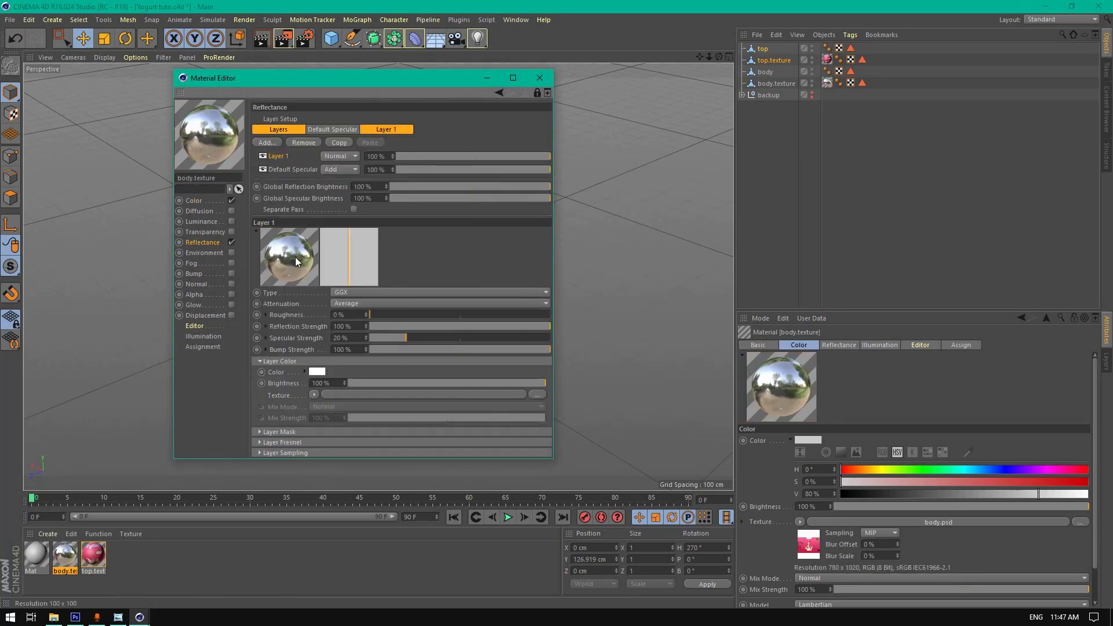
- Change body.texture's new reflectance layer to type Reflection (Legacy) with Additive attenuation
click(347, 293)
click(368, 413)
click(350, 302)
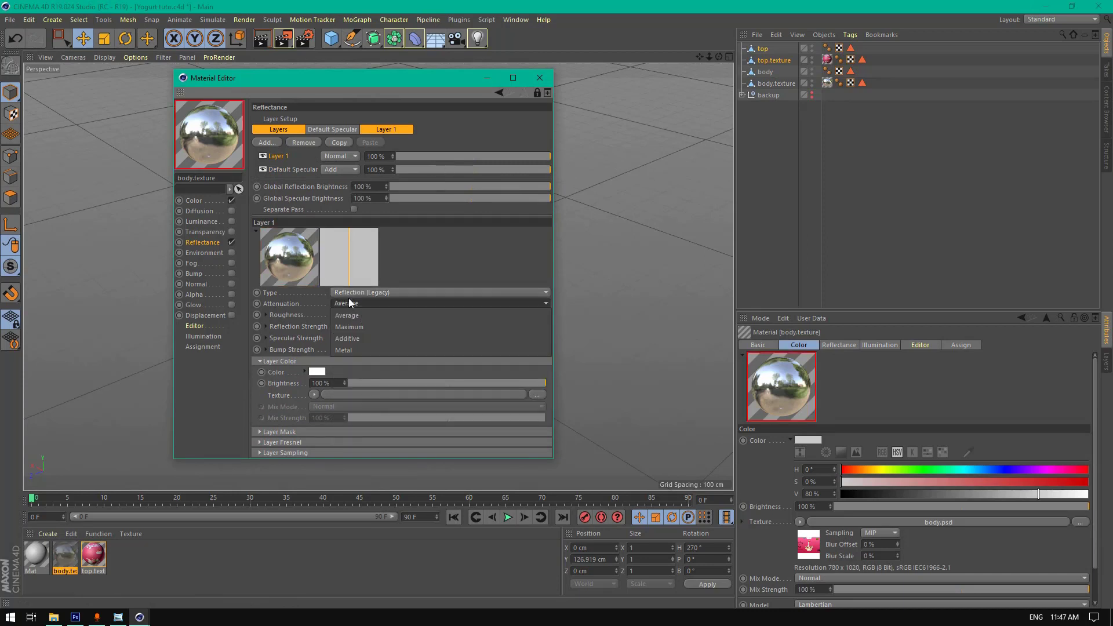
click(356, 340)
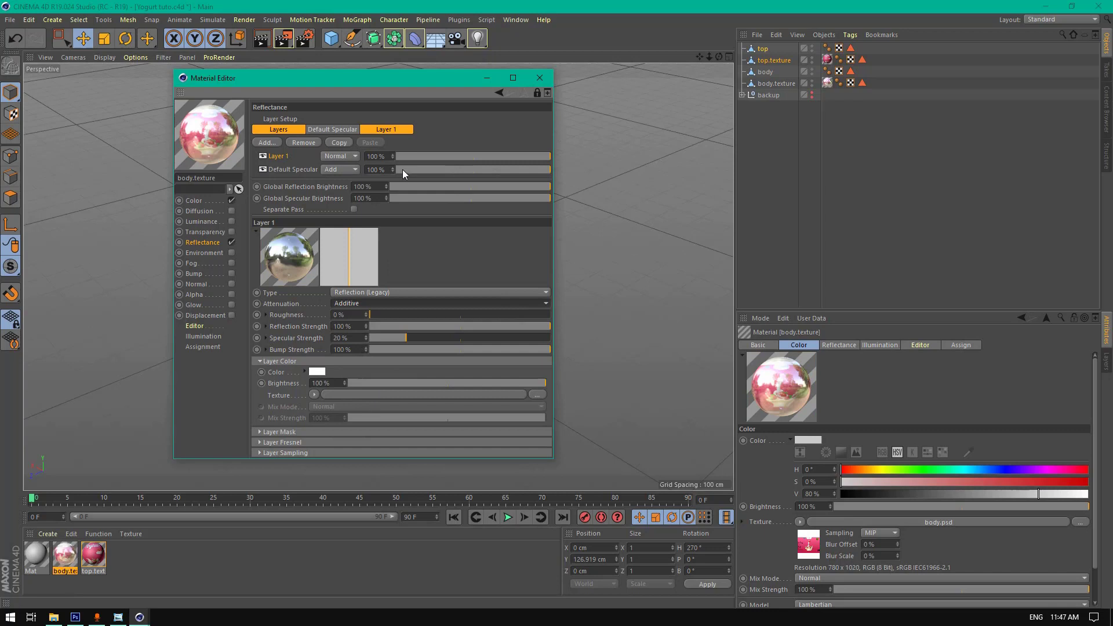
drag(403, 169, 398, 170)
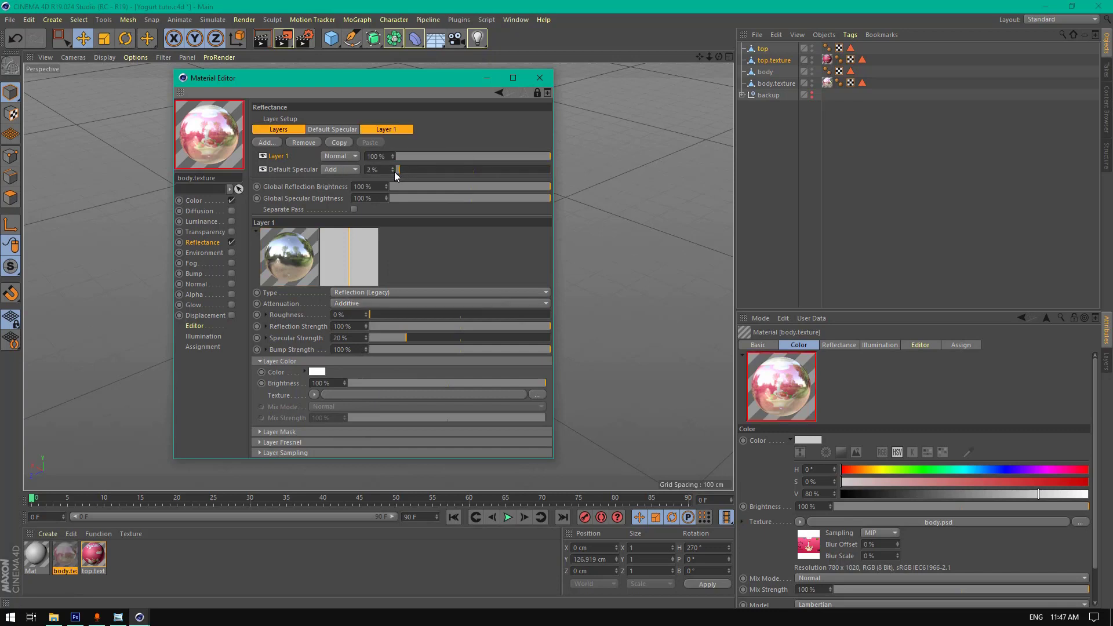
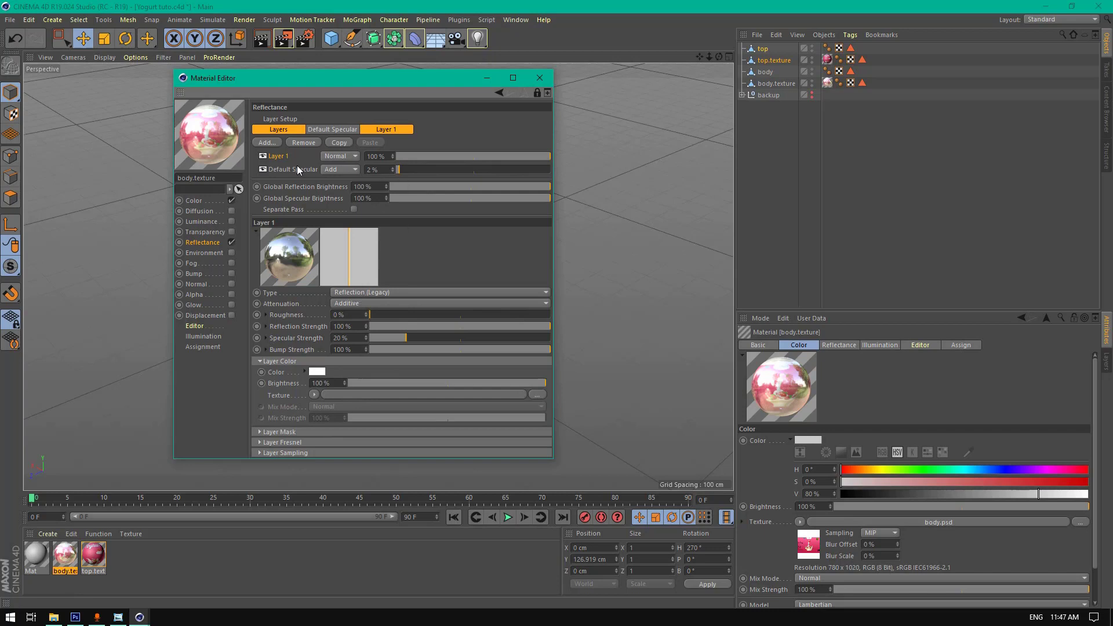
drag(287, 169, 288, 156)
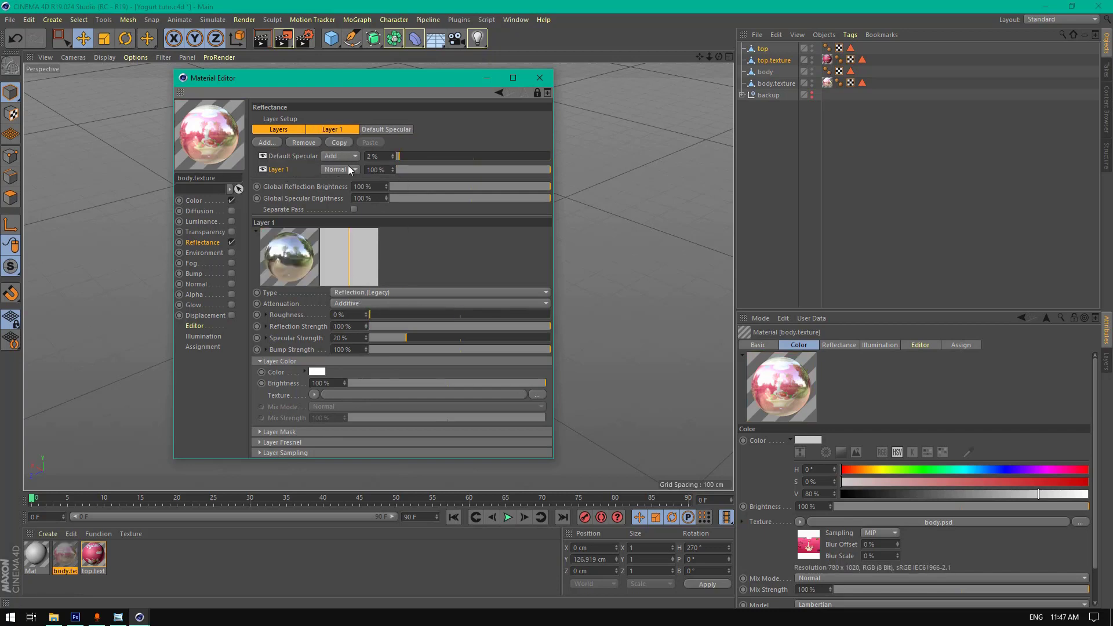
drag(280, 156, 282, 157)
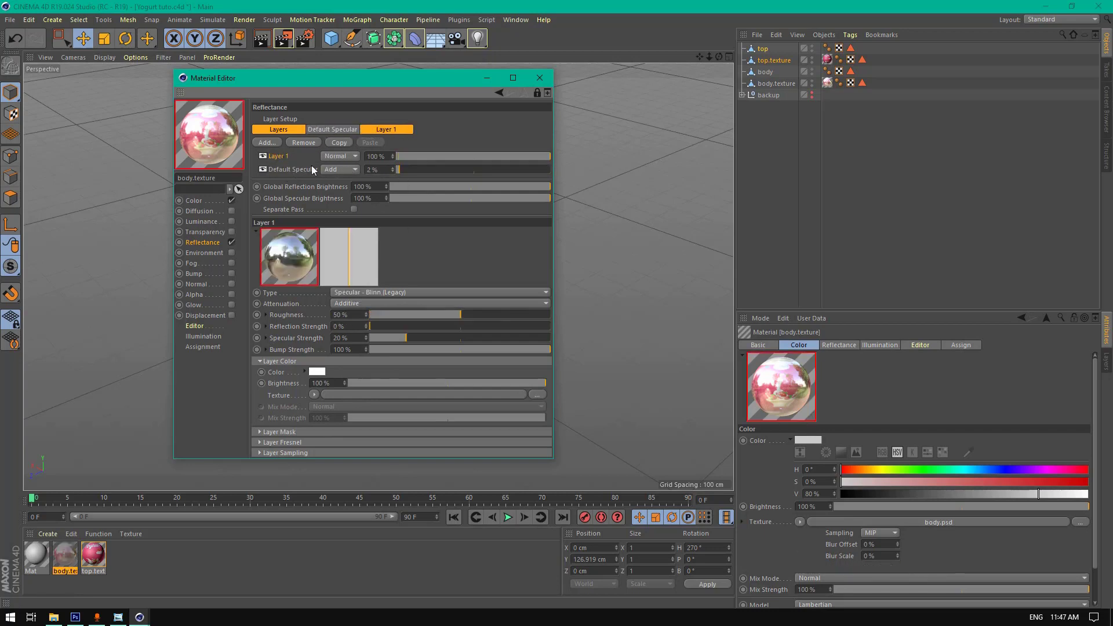
drag(408, 169, 572, 183)
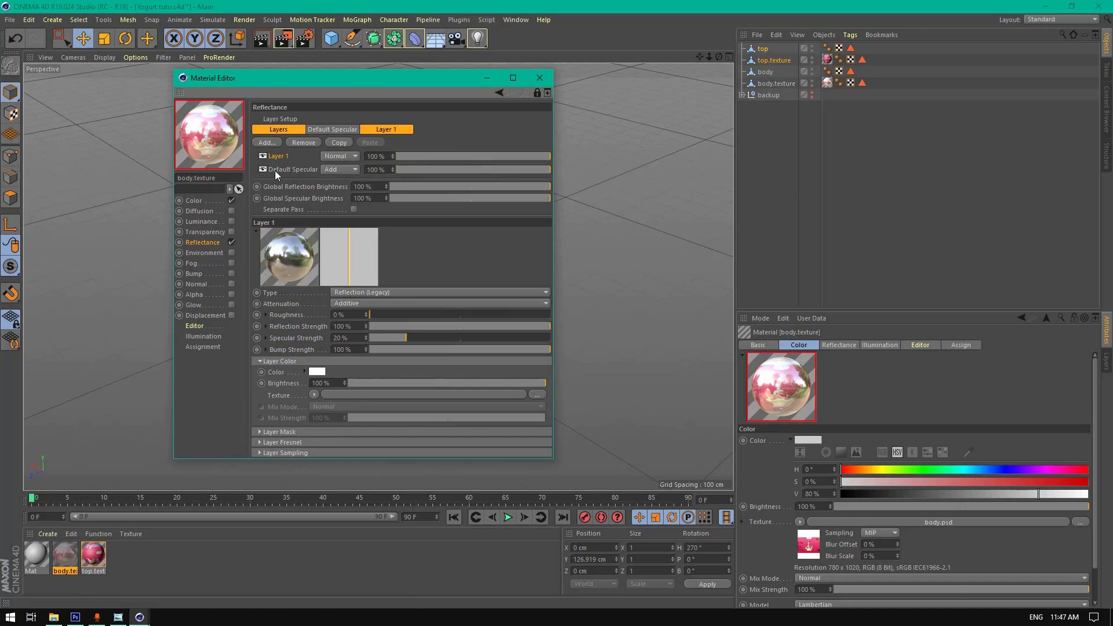
- Move body.texture's Layer 1 below Default Specular with its strength at 3%, and copy that layer
drag(284, 156, 401, 169)
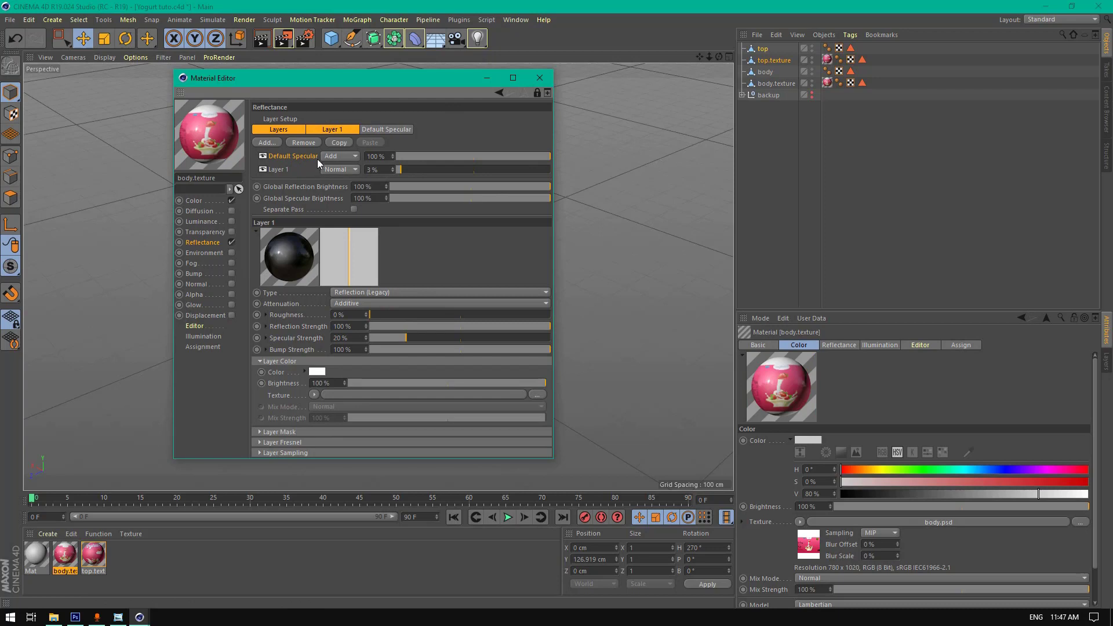
click(274, 169)
click(346, 142)
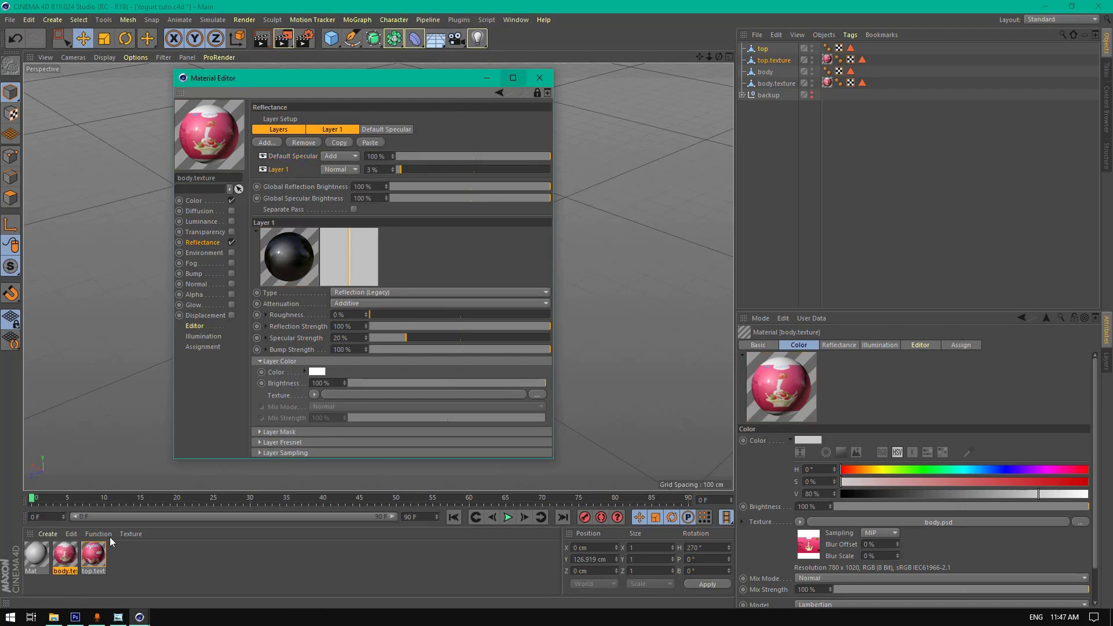
click(93, 553)
click(365, 143)
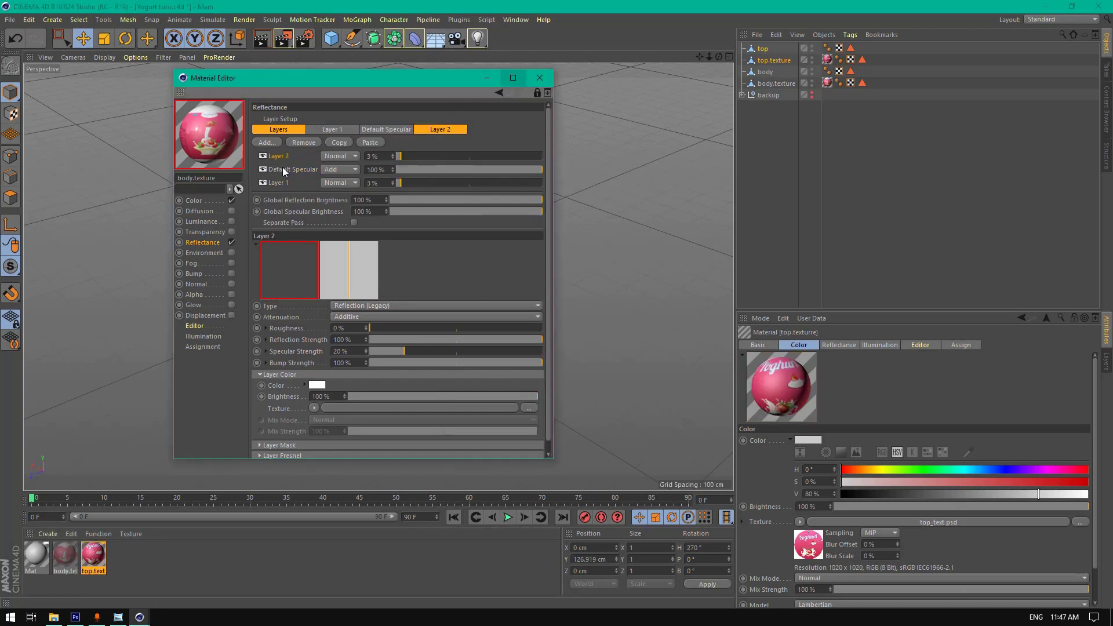
click(302, 143)
click(65, 555)
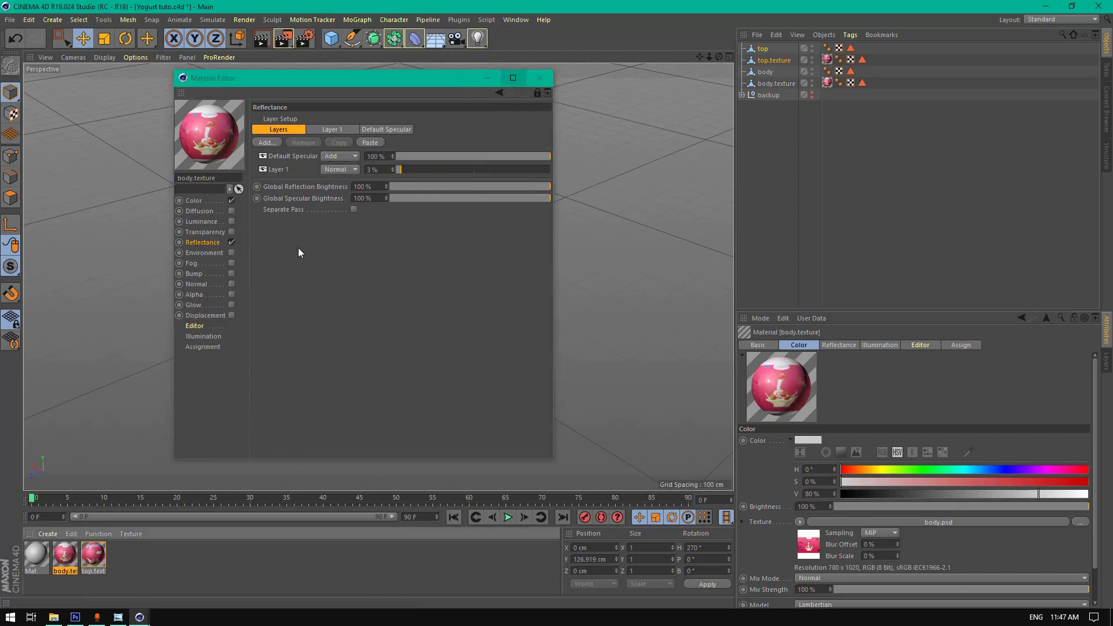
click(90, 552)
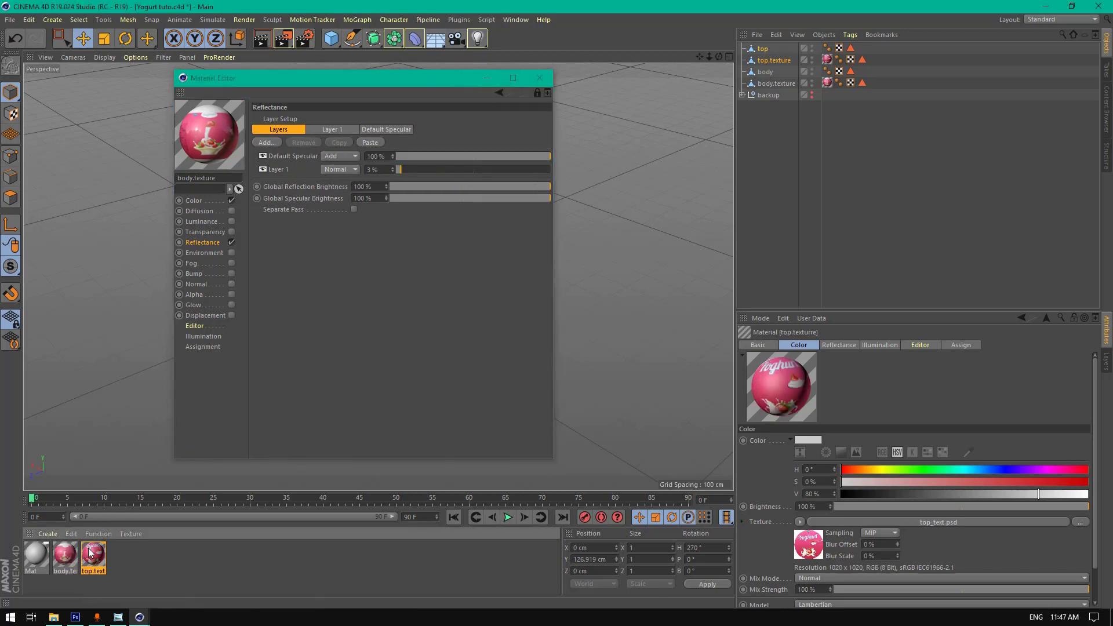
double_click(90, 555)
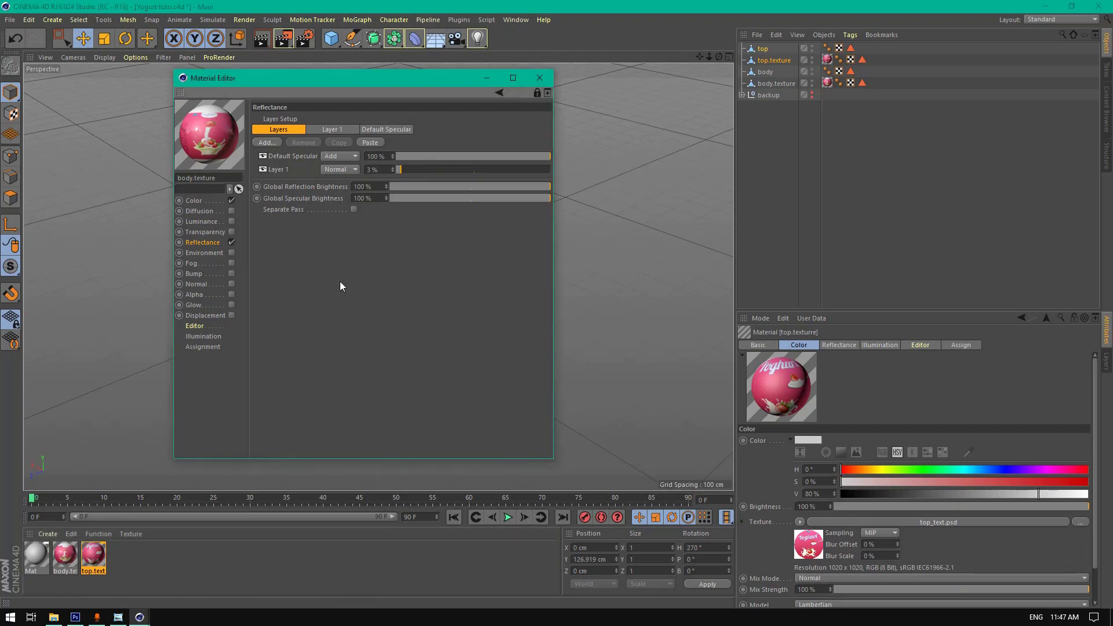
click(70, 557)
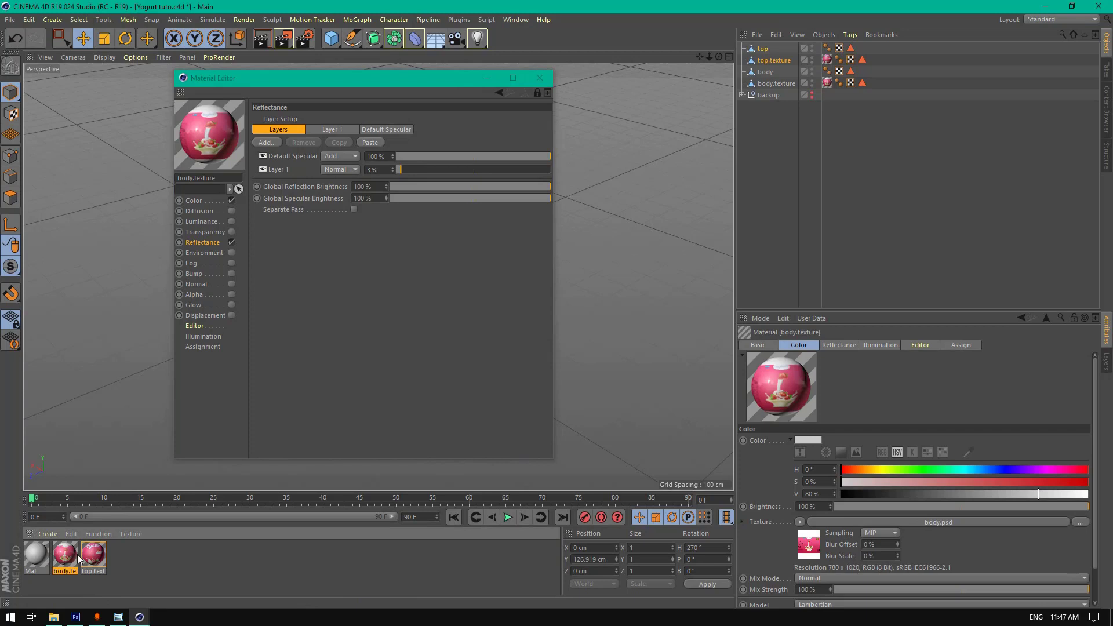
click(80, 557)
click(85, 557)
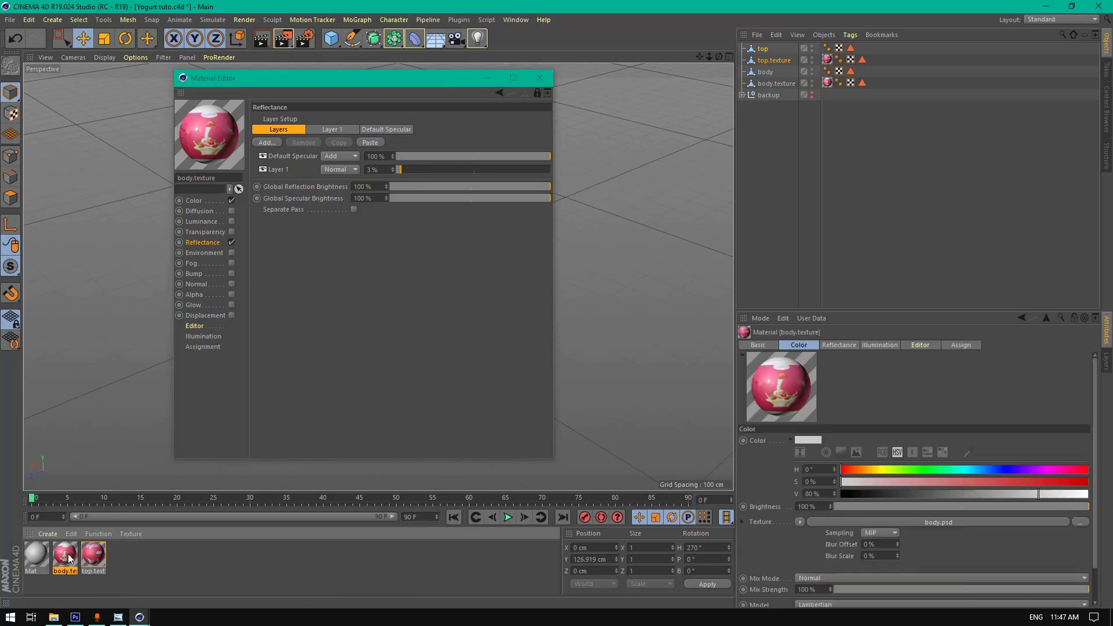
click(374, 168)
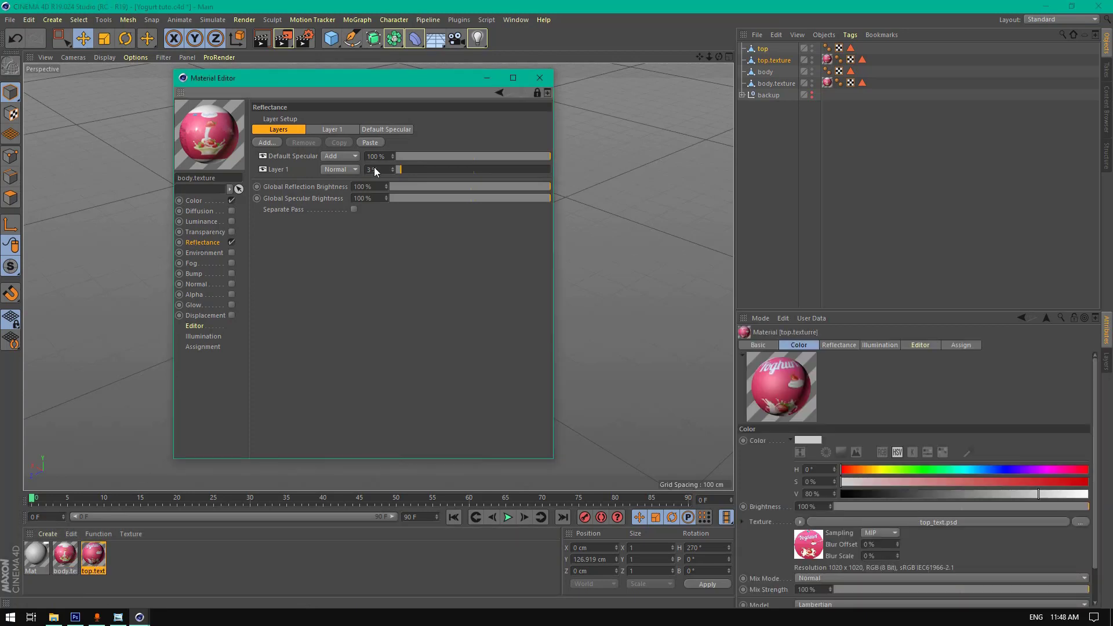
click(534, 84)
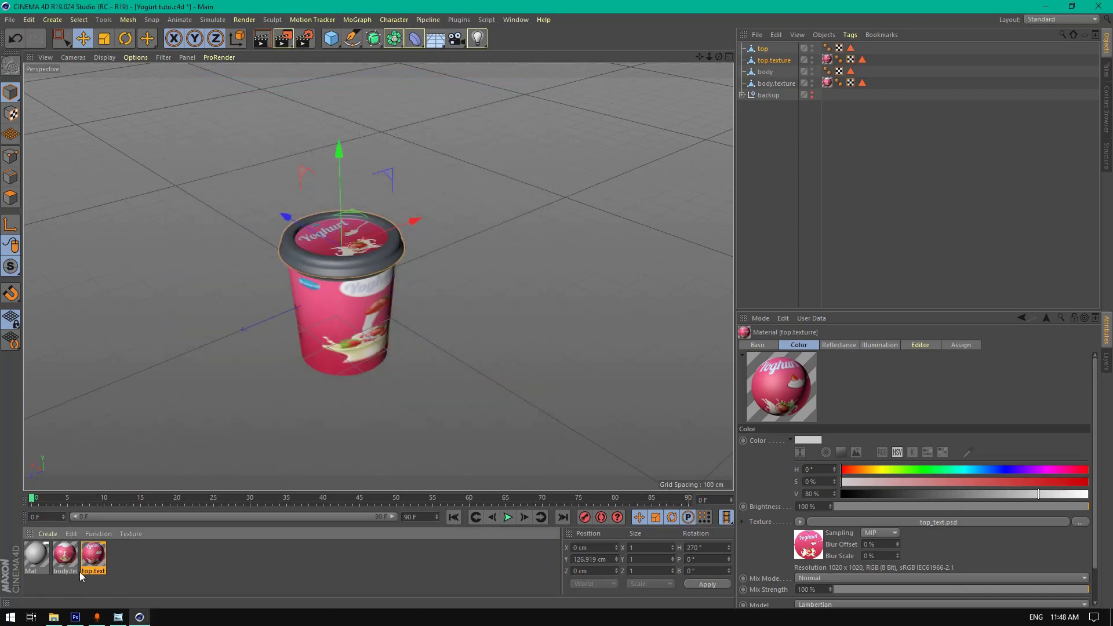
- Paste the copied reflection layer into top.texture's reflectance and place it below Default Specular
click(66, 557)
click(99, 559)
double_click(99, 559)
click(204, 251)
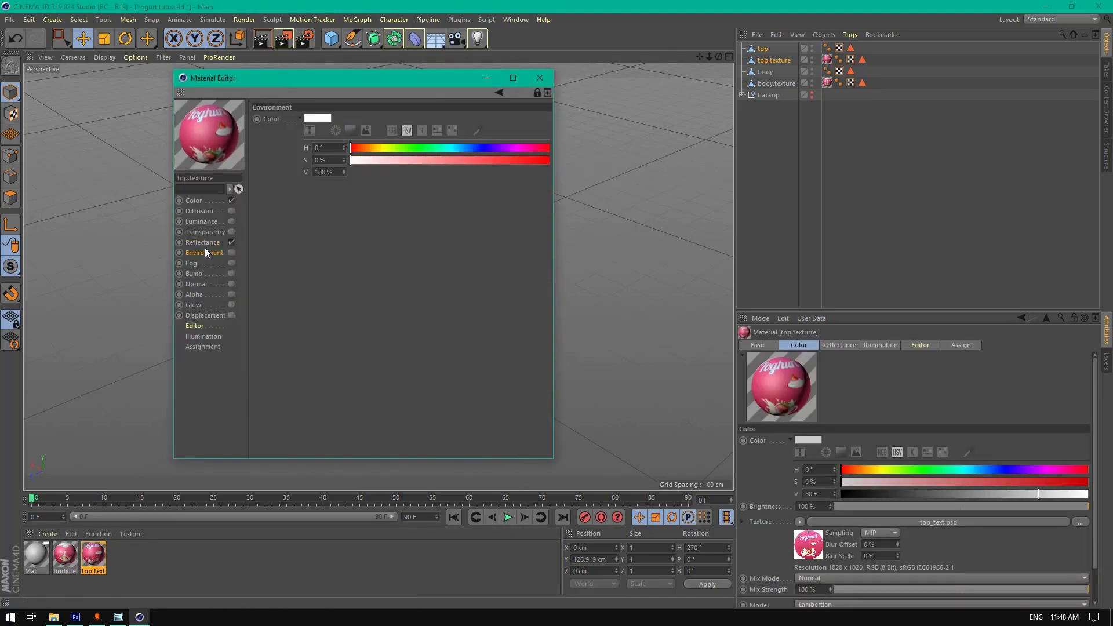
click(204, 242)
click(372, 142)
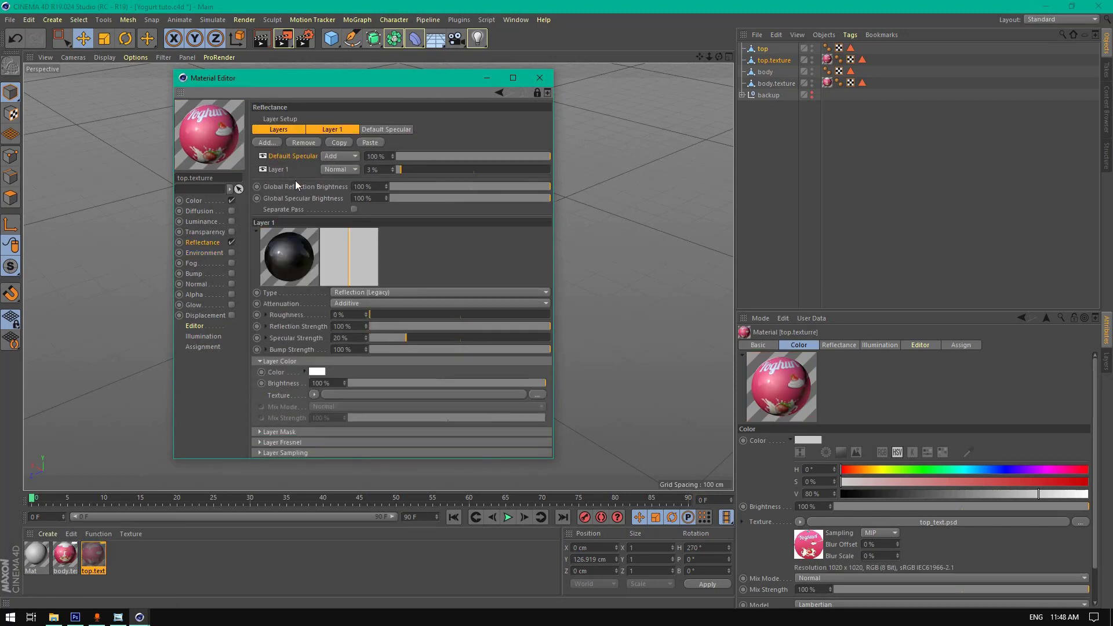
click(540, 78)
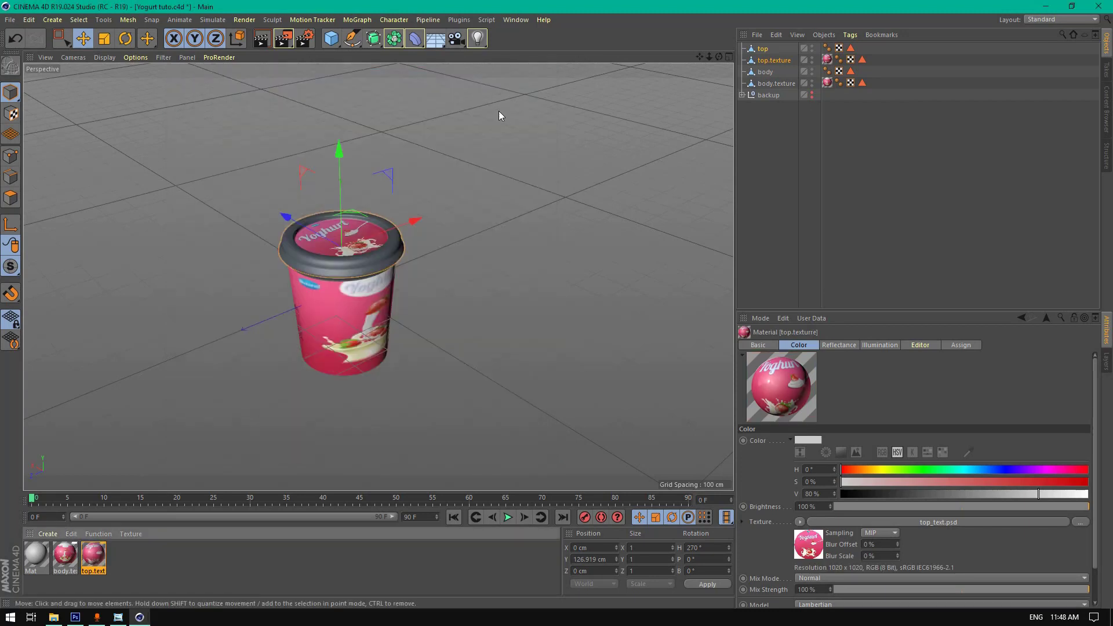
- Lighten the new Mat material by raising its colour value to 87%
double_click(40, 553)
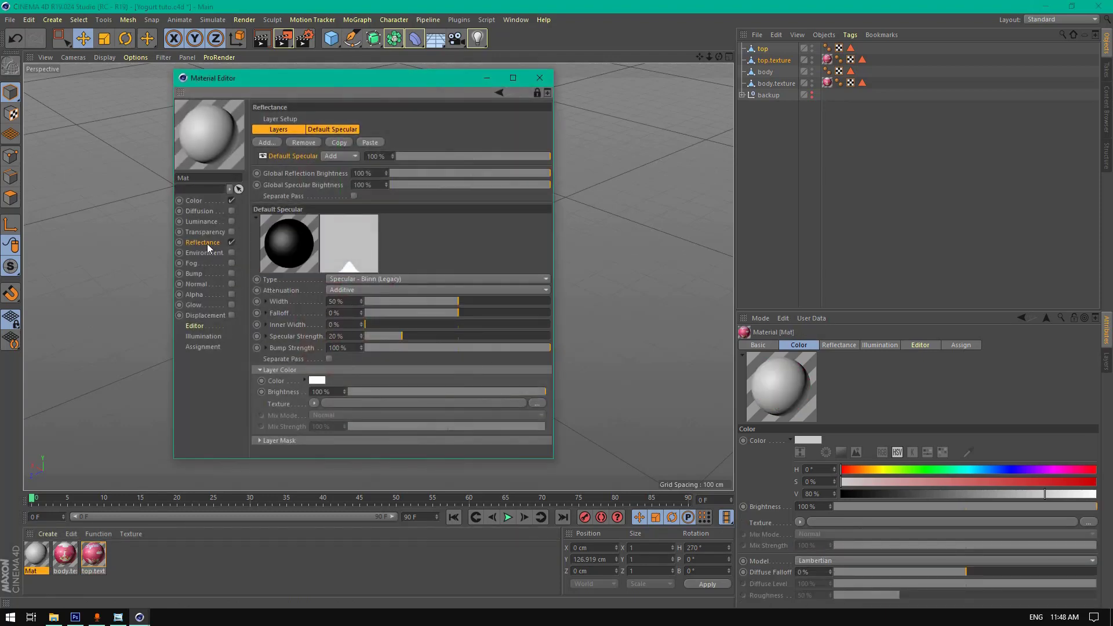
click(200, 201)
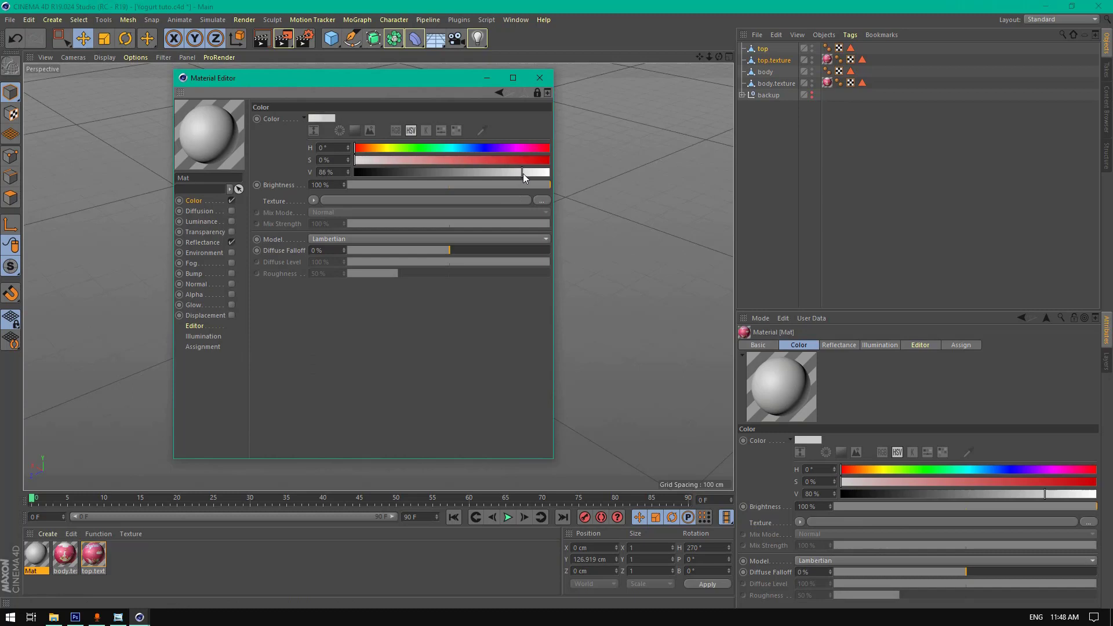
drag(524, 176, 523, 174)
- Paste the copied reflection layer into Mat below Default Specular and set its strength to 9%
click(203, 243)
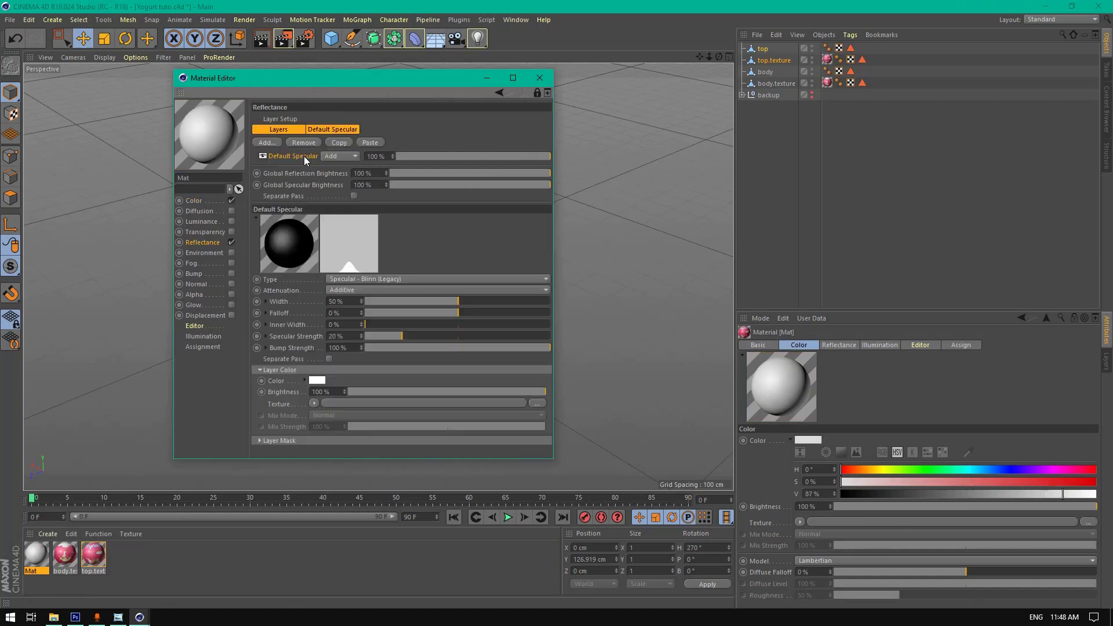
click(368, 142)
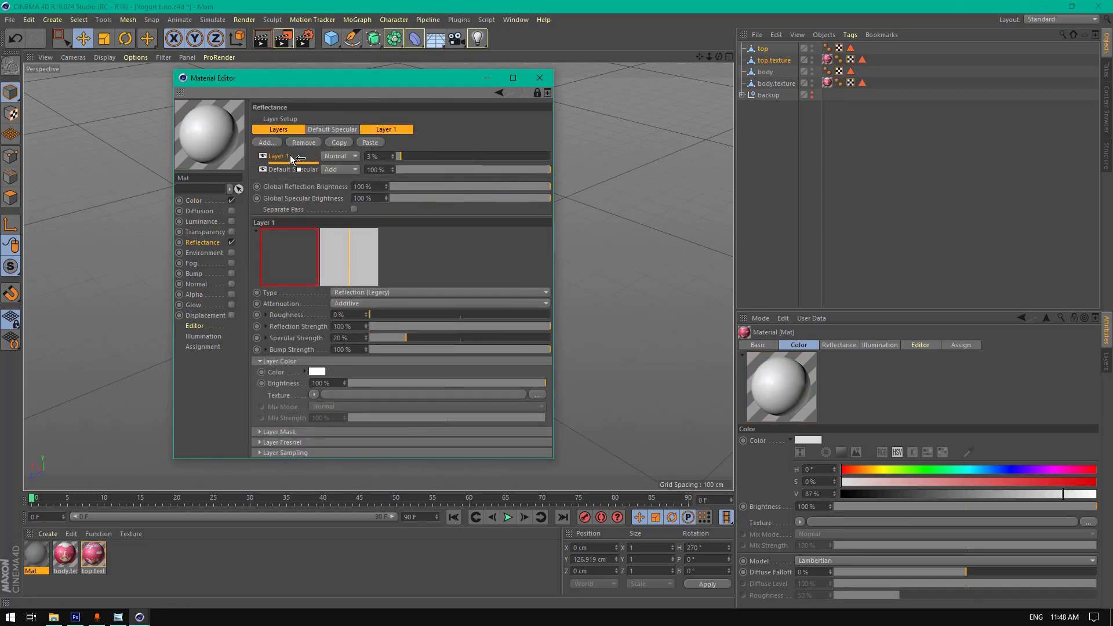
click(403, 169)
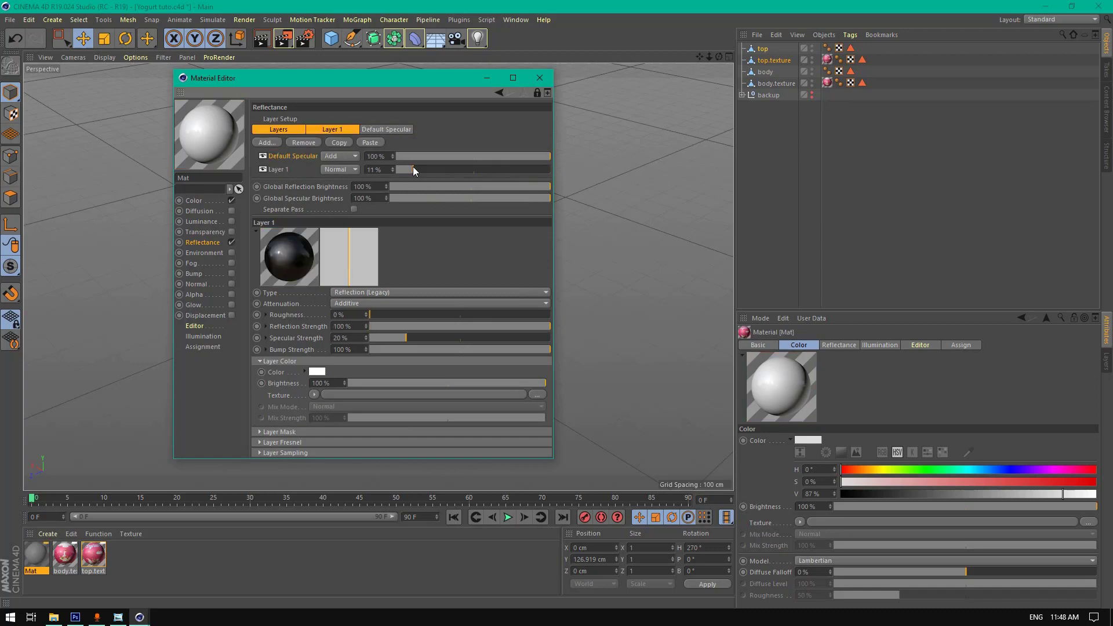
drag(413, 165, 410, 166)
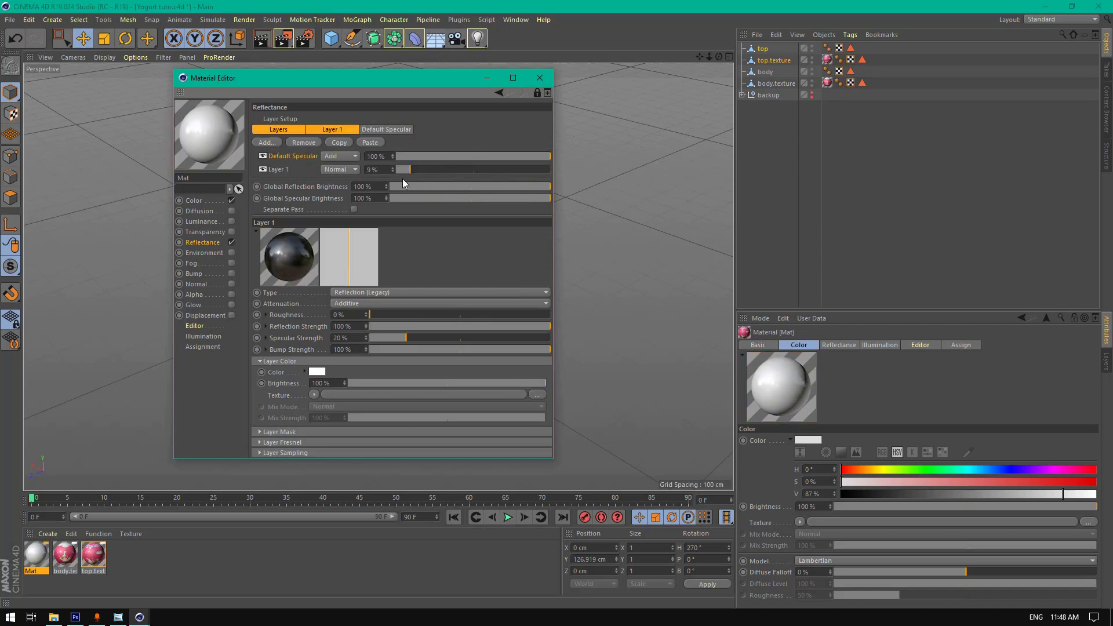
- Apply the white Mat material to the body object and duplicate Mat
click(540, 78)
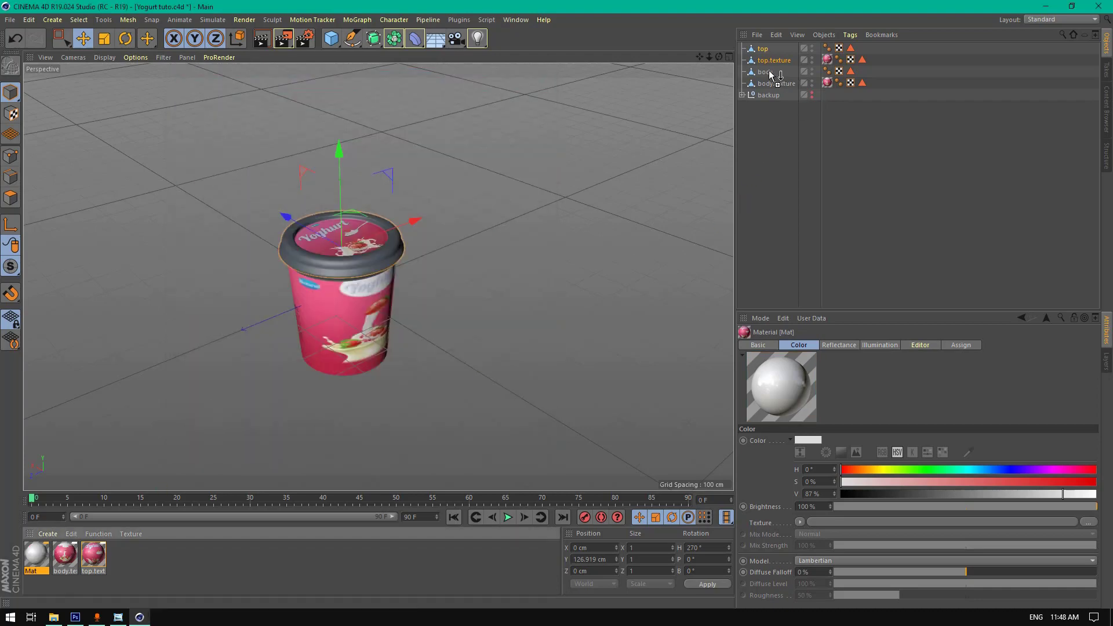
drag(771, 74, 583, 154)
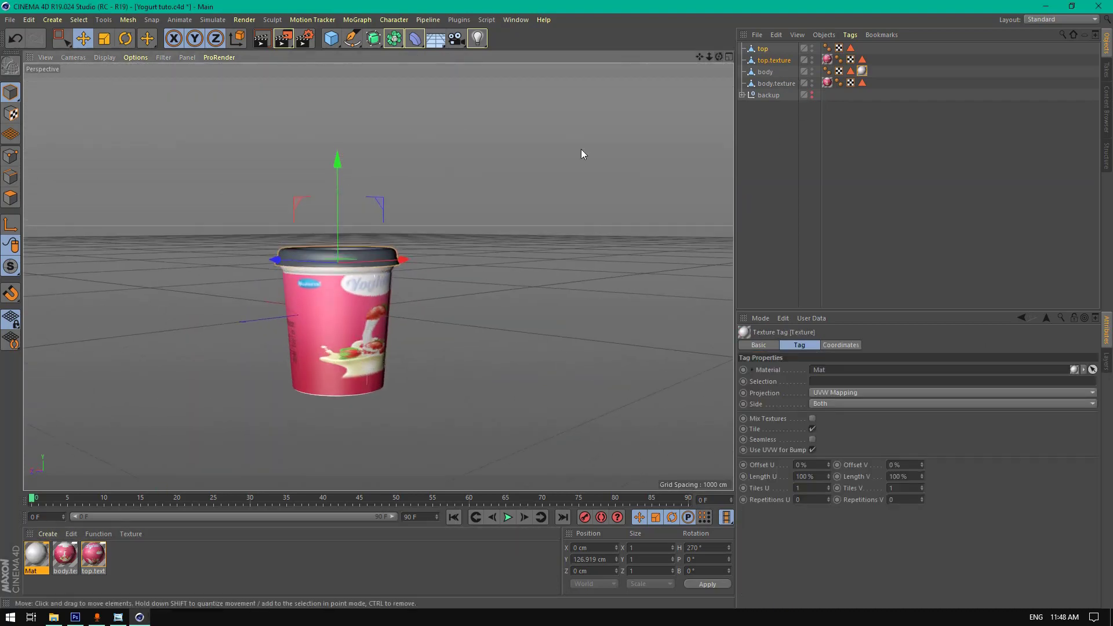
ctrl+drag(41, 564, 65, 561)
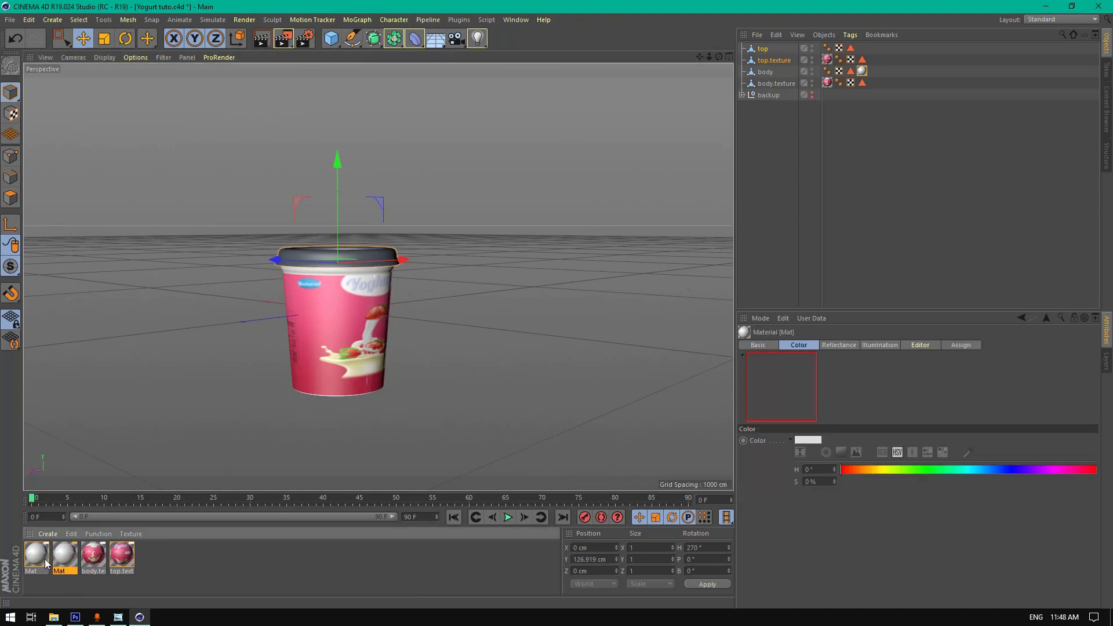
- Colour the duplicated Mat pink with hue 341° and saturation 81%
double_click(65, 558)
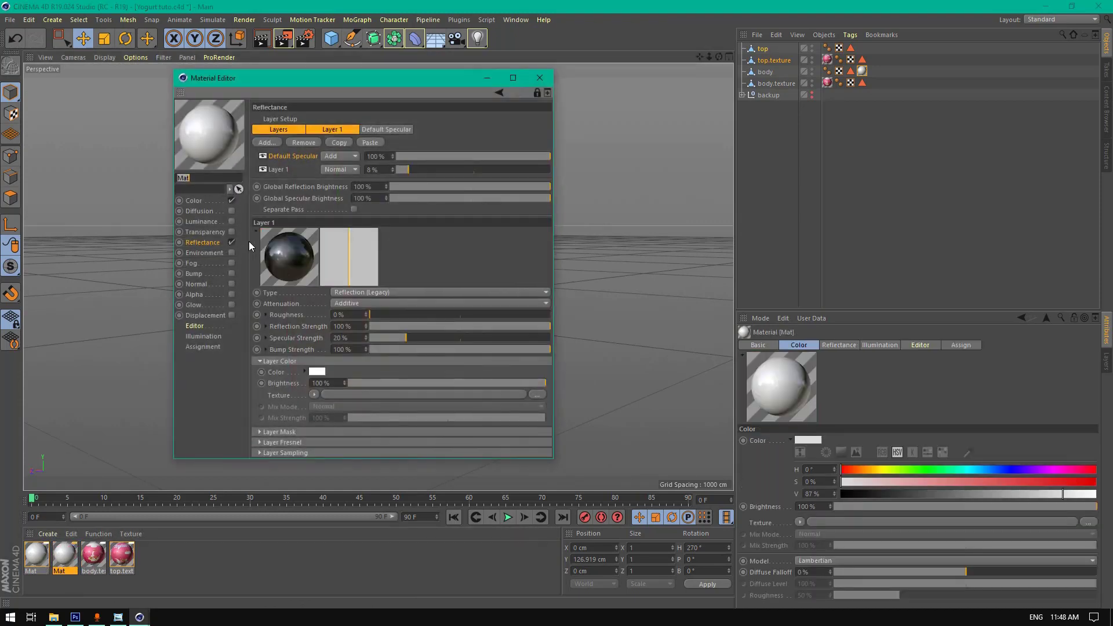
click(201, 202)
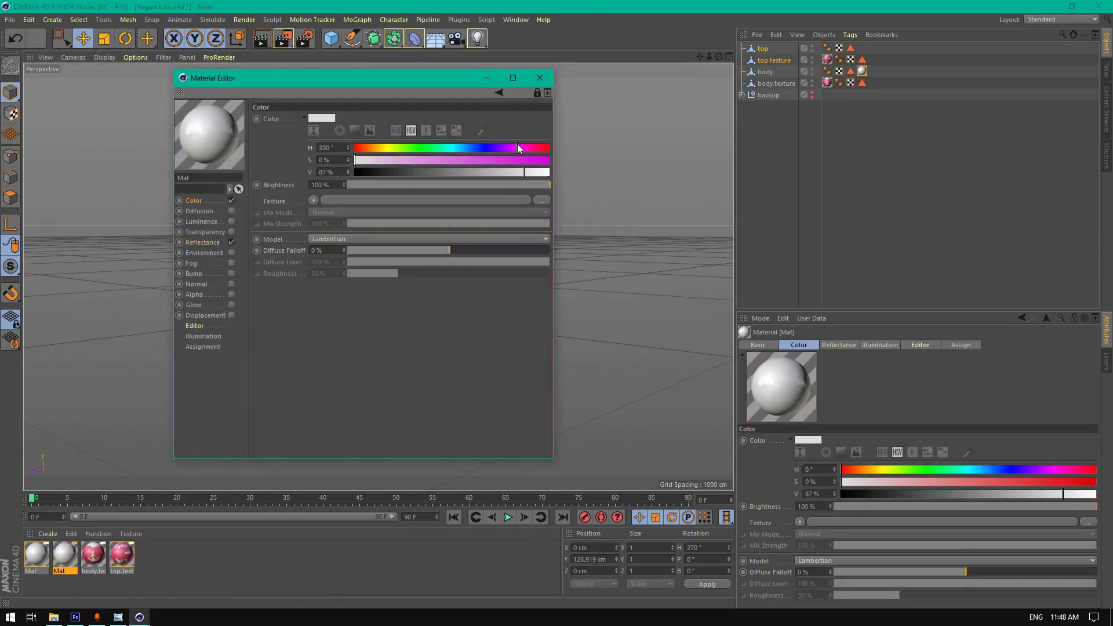
click(513, 161)
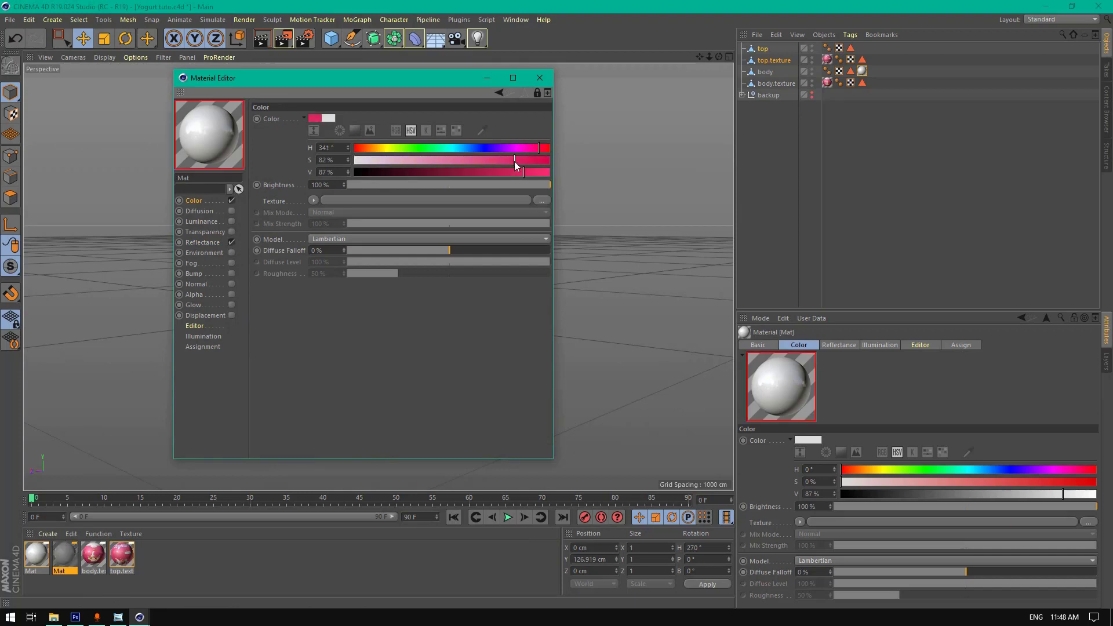
click(539, 78)
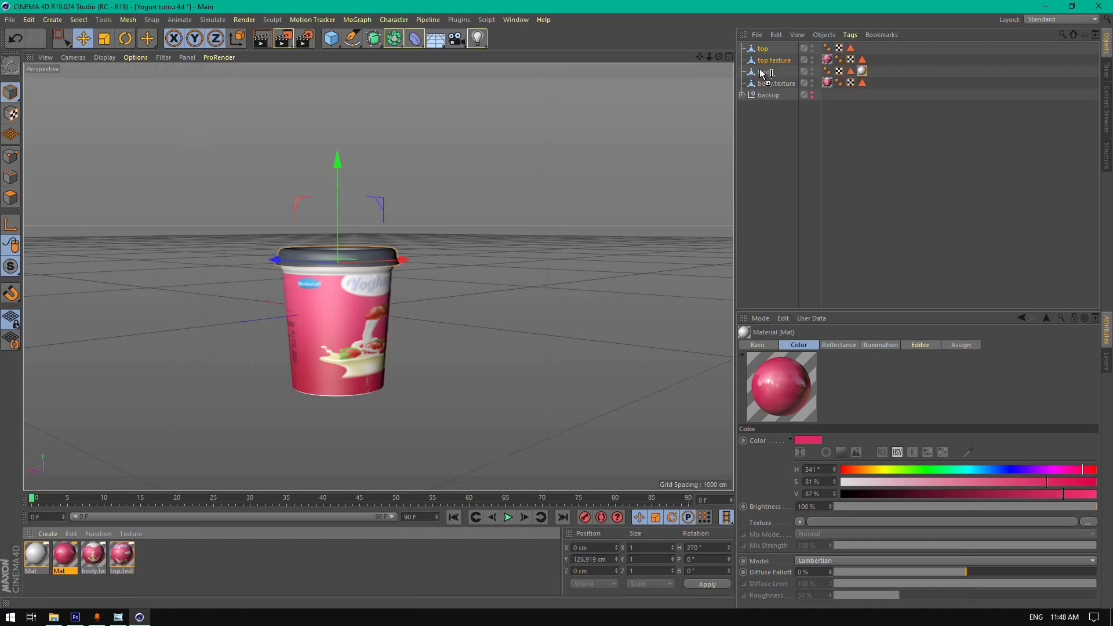
- Apply the pink Mat material to the top object and save the project
drag(770, 53, 724, 58)
key(ctrl+s)
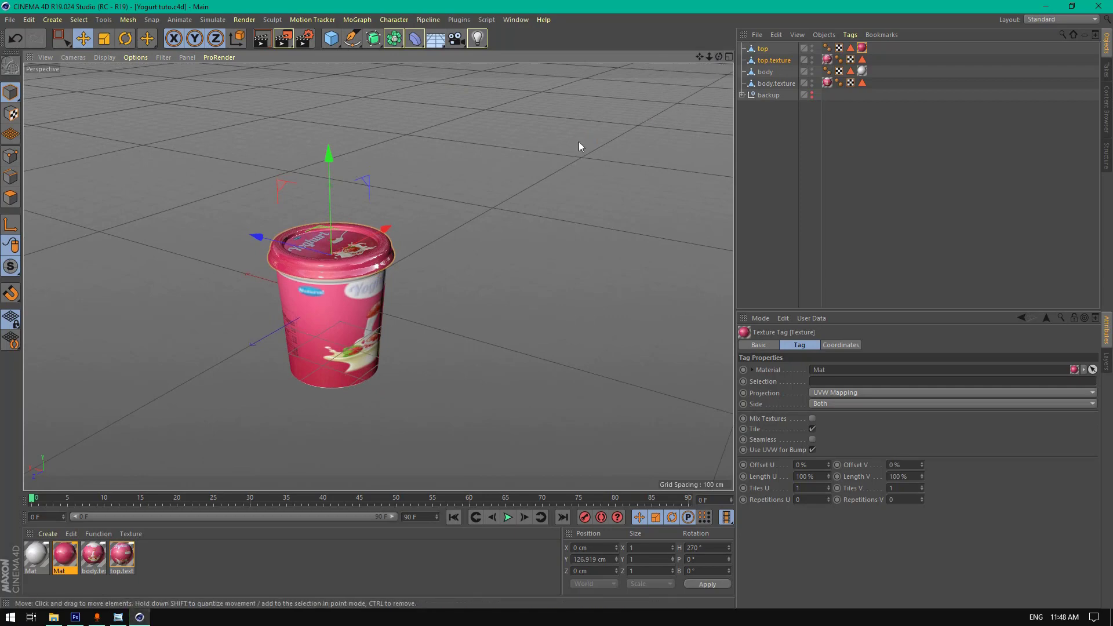
- Draw an L-shaped Bezier spline with the Pen in the Right view, running beneath the cup and rising vertically at one end
middle_click(517, 236)
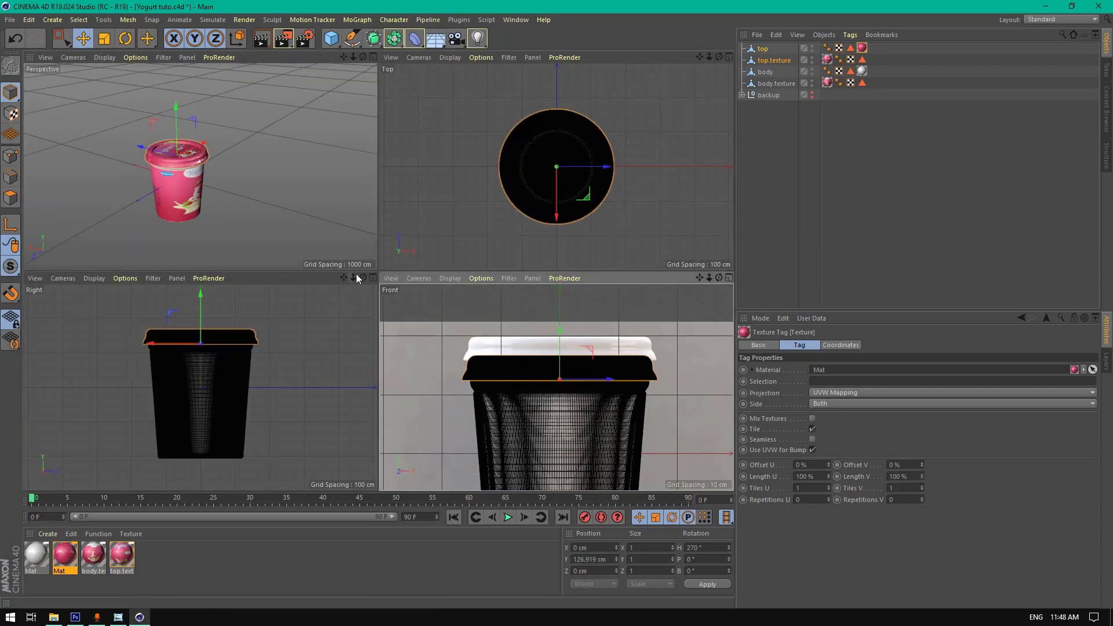
drag(353, 278, 345, 279)
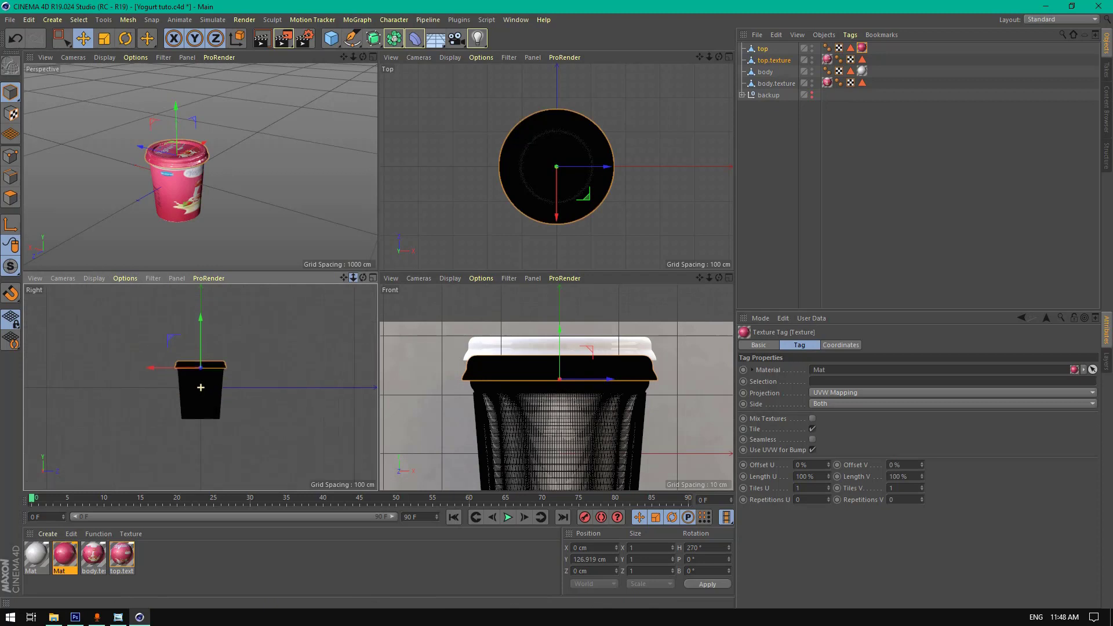
click(350, 44)
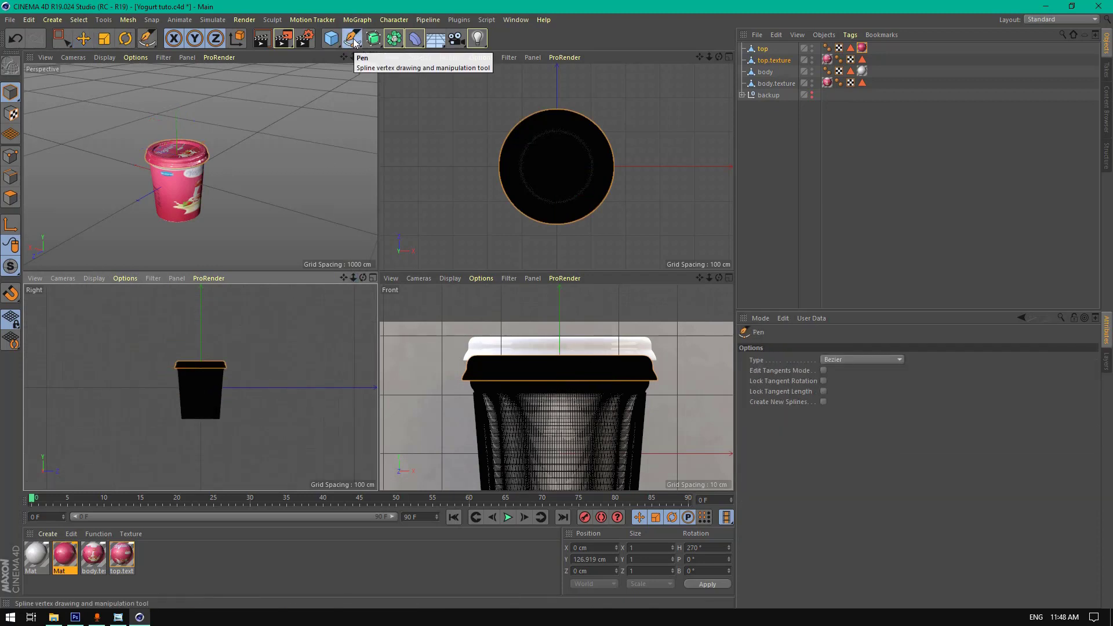
drag(357, 278, 372, 244)
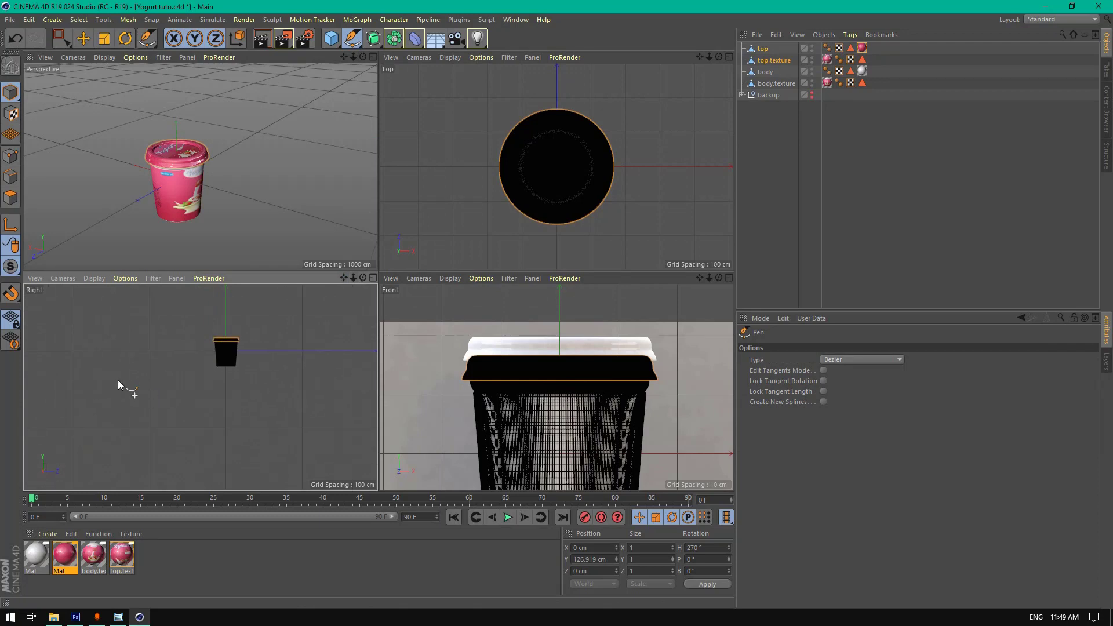
scroll(113, 381, up, 3)
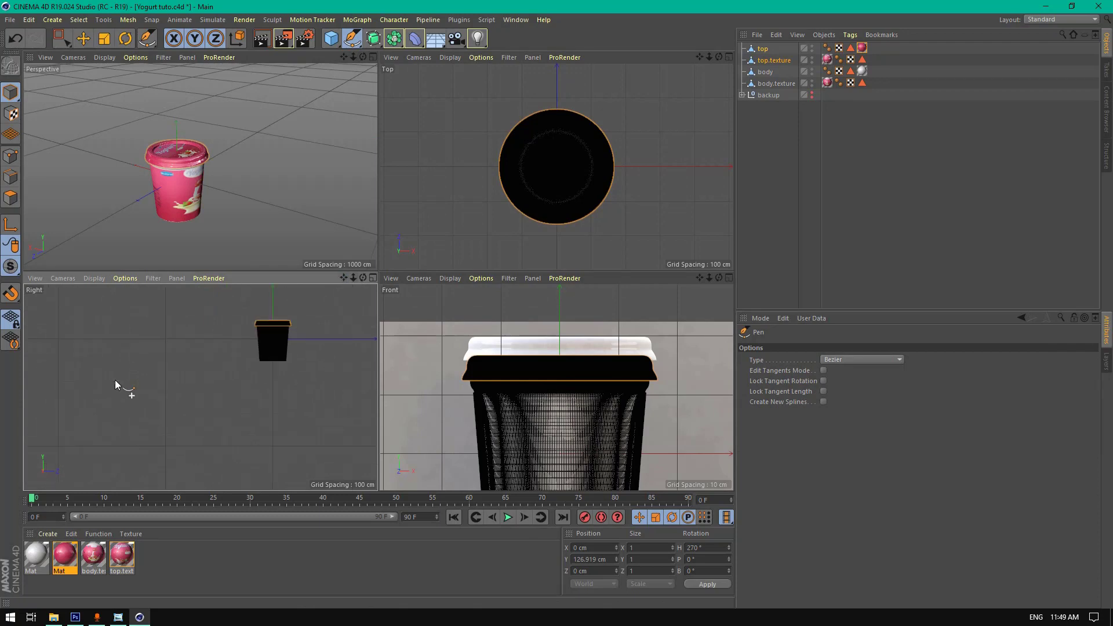
scroll(115, 385, down, 1)
click(105, 382)
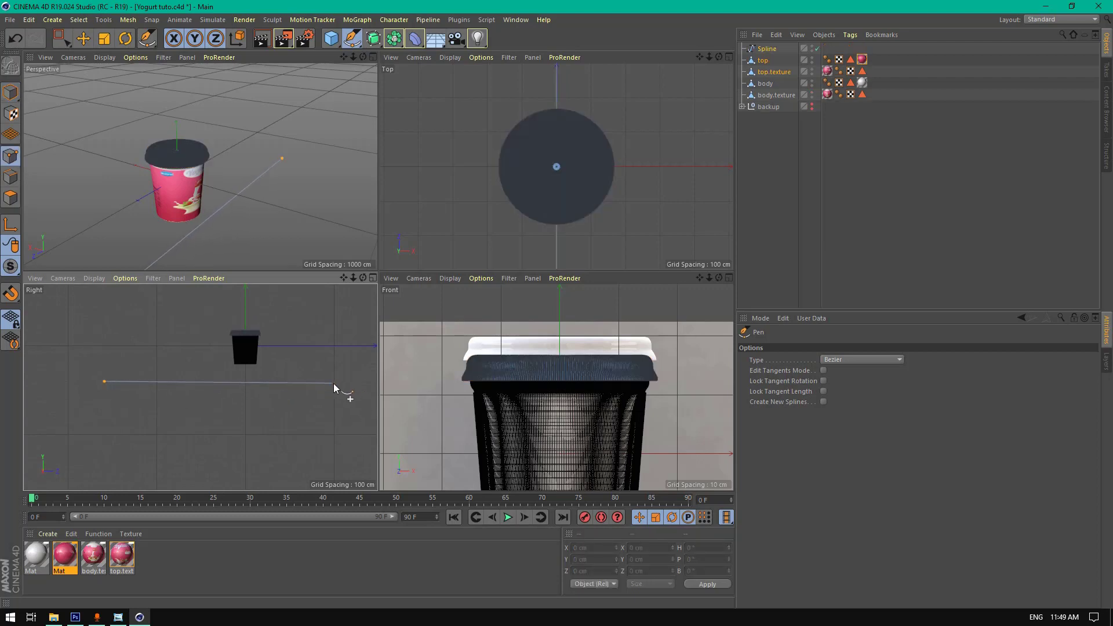
click(335, 383)
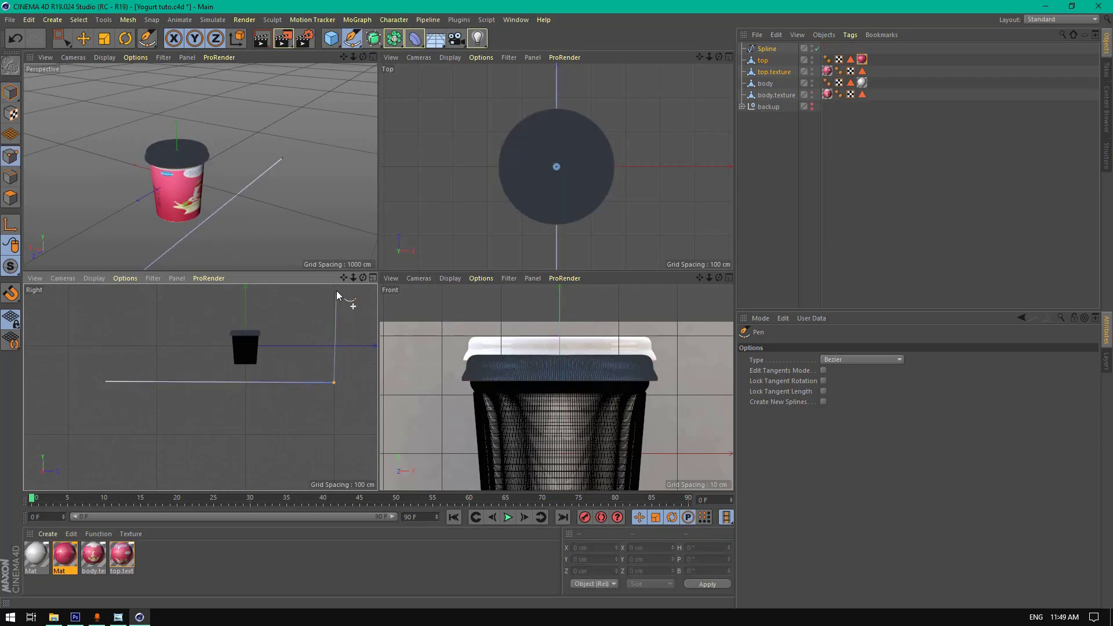
drag(344, 278, 321, 362)
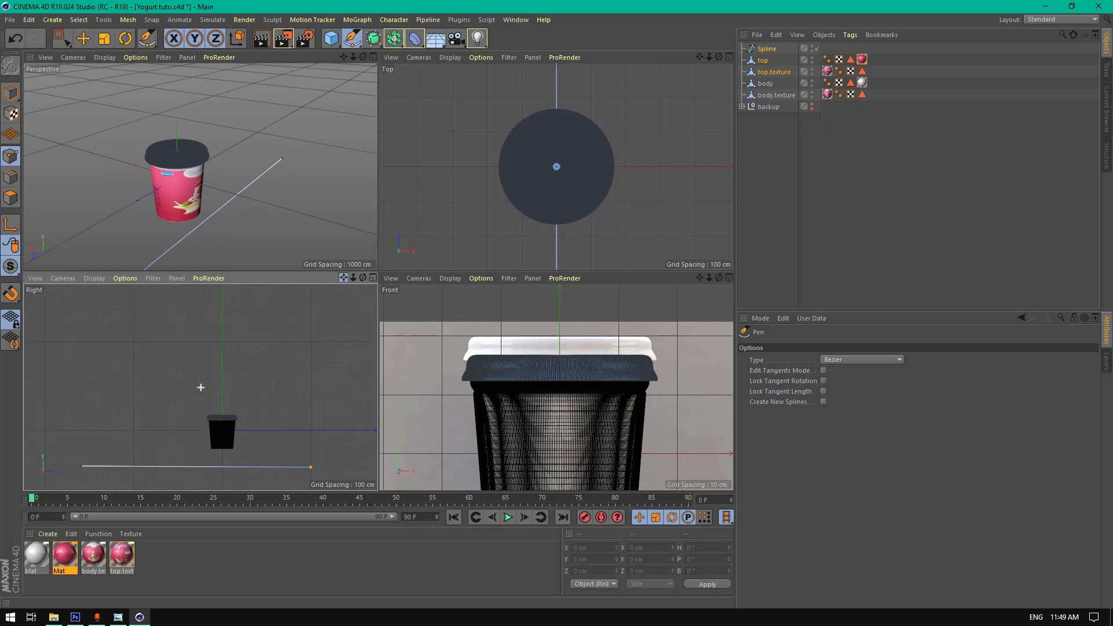
- Add one point on each side of the L-shaped spline's corner with Create Point
right_click(299, 308)
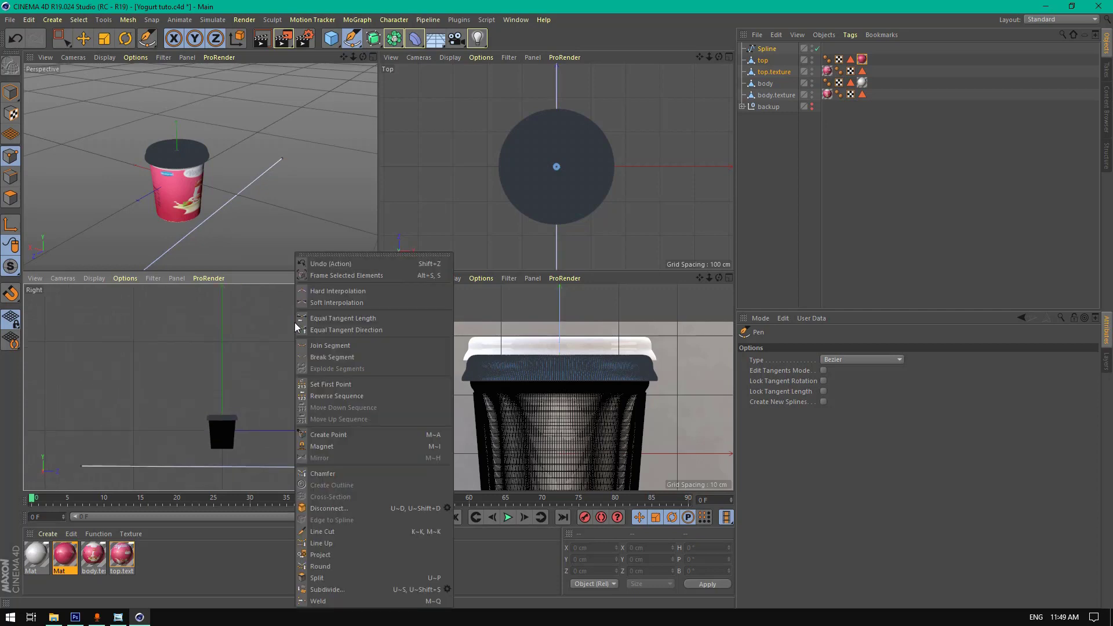
click(322, 435)
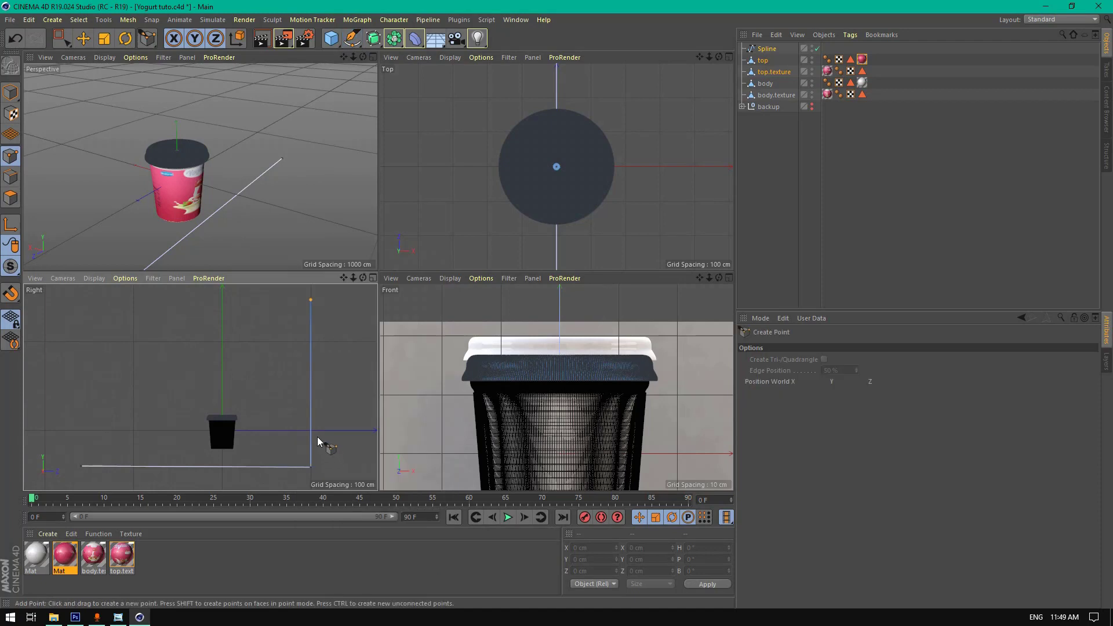
click(310, 429)
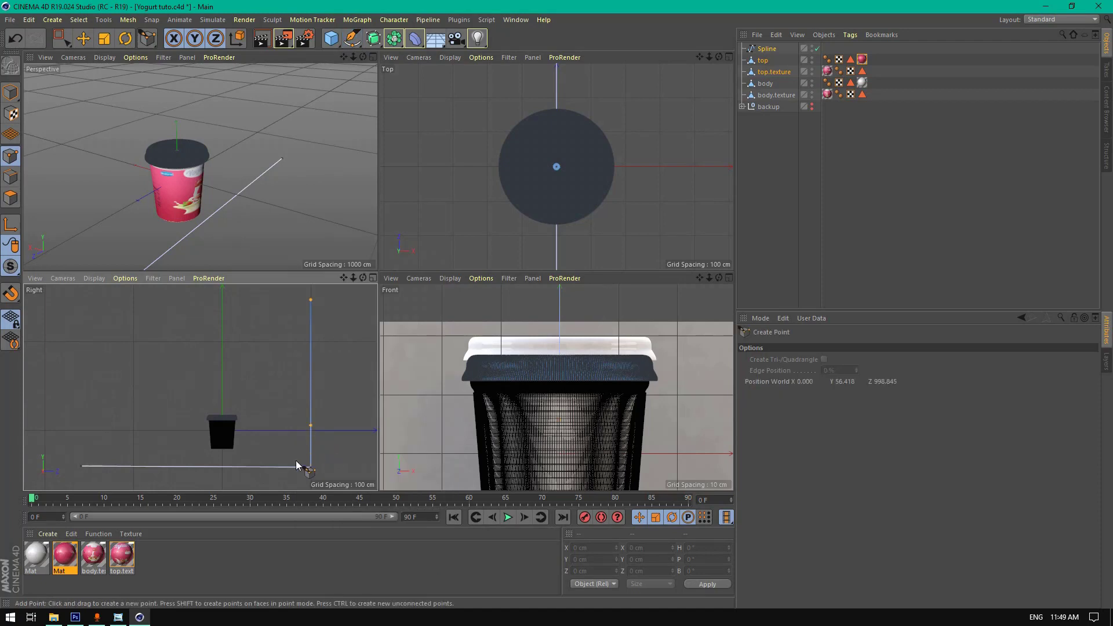
click(257, 468)
- Round the spline's corner by changing its type to B-Spline
click(766, 49)
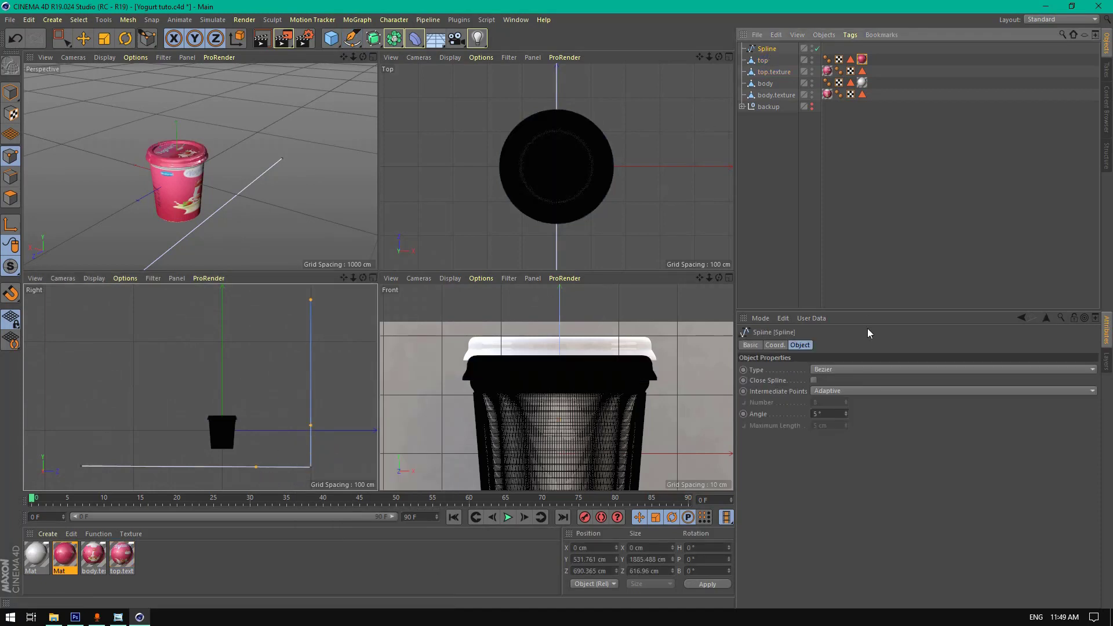
click(848, 370)
click(846, 417)
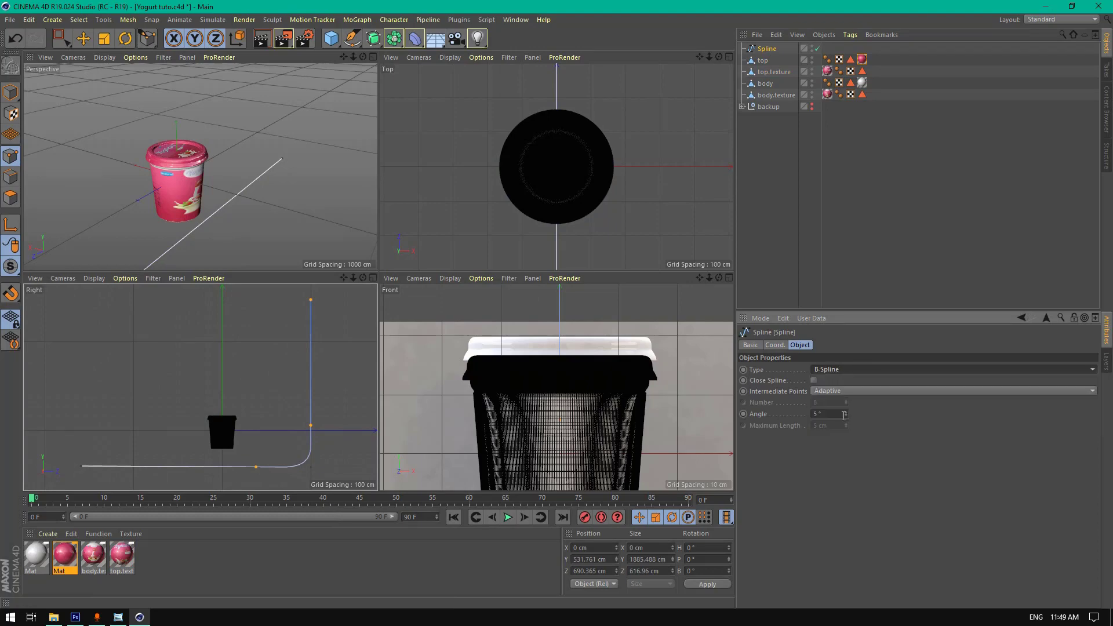
- Raise the whole spline to about Y 153 cm so its horizontal part meets the cup's base
middle_click(263, 181)
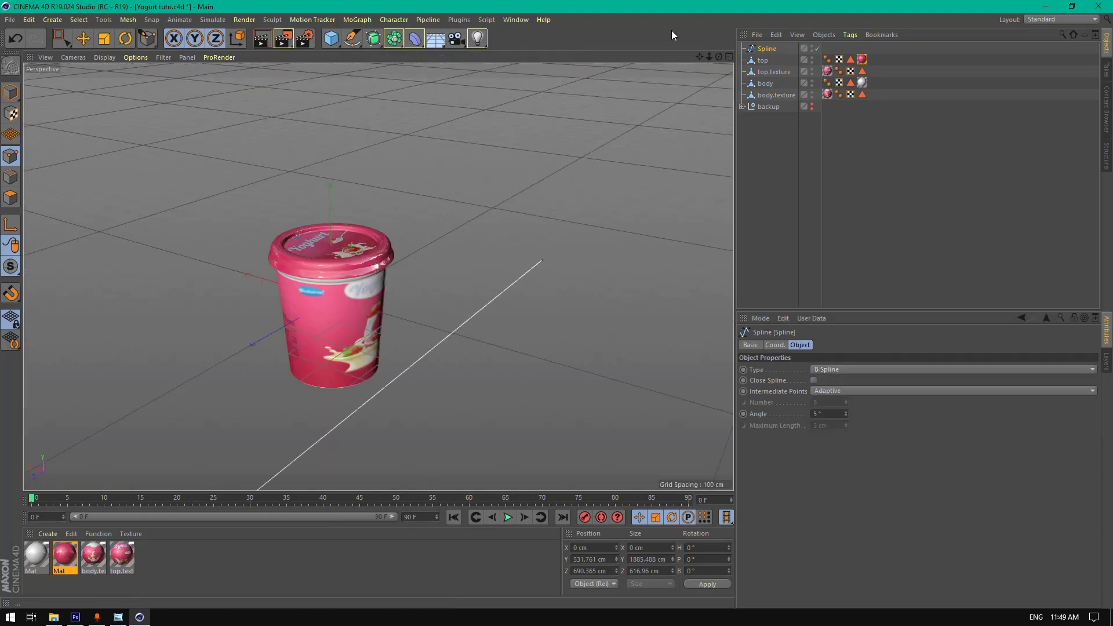
drag(709, 56, 742, 64)
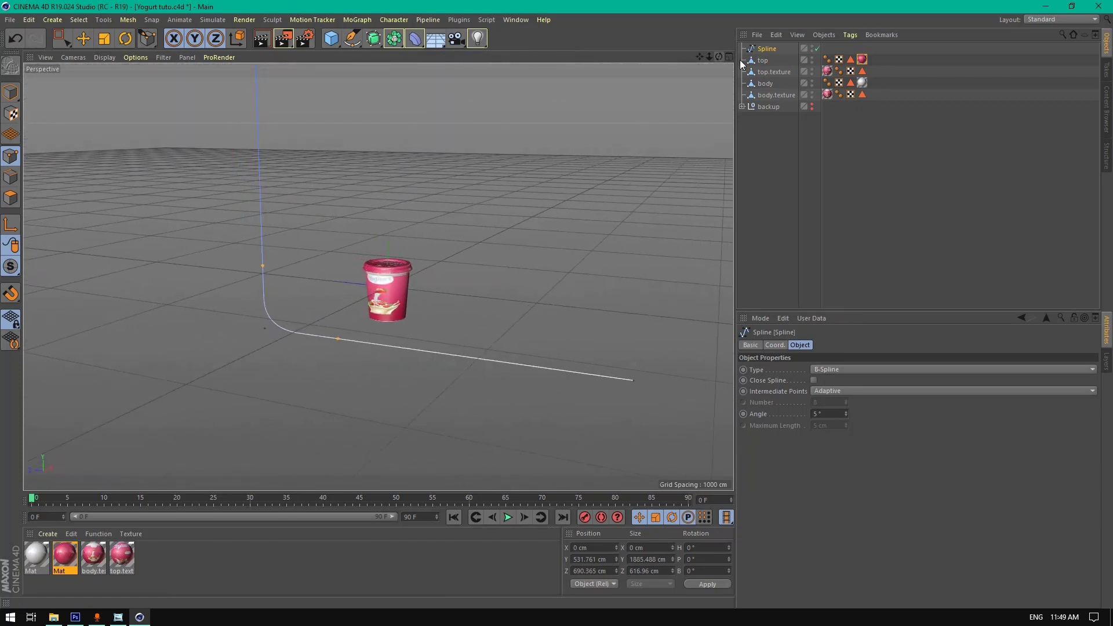
click(12, 91)
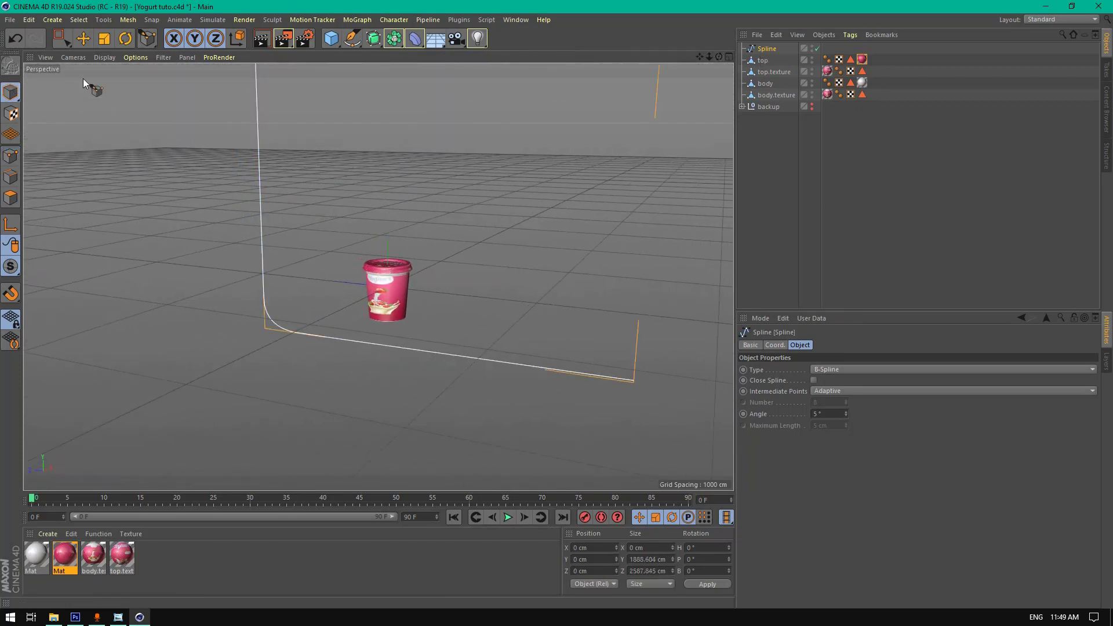
click(84, 39)
drag(388, 186, 395, 163)
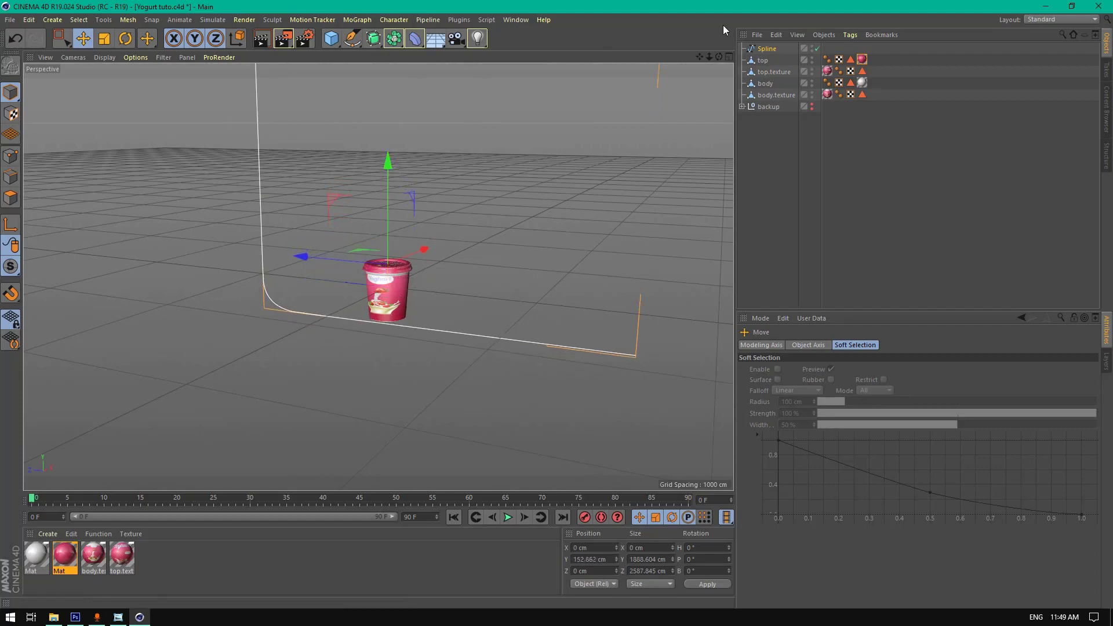
- Place the spline in an Extrude generator and set its Z movement to 0 cm
drag(719, 56, 558, 309)
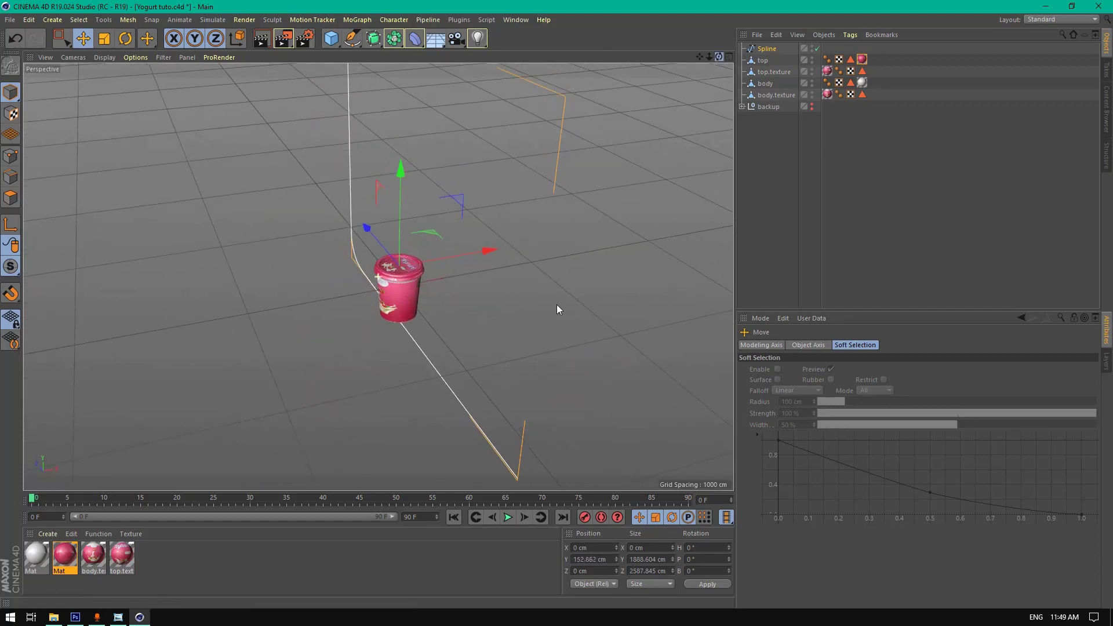
drag(709, 57, 713, 58)
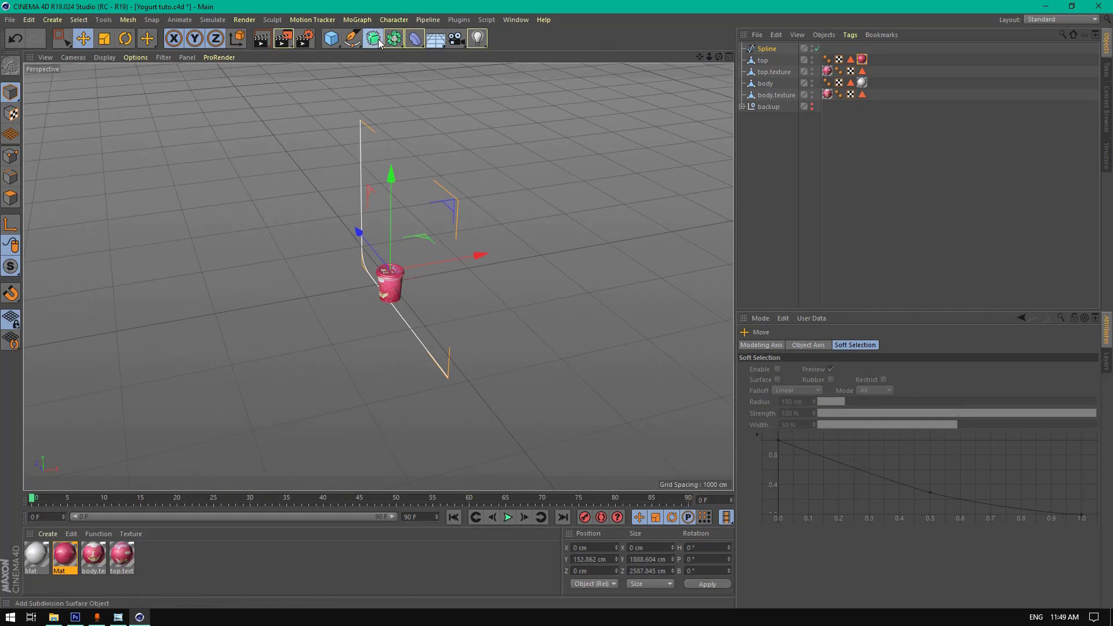
drag(379, 43, 522, 55)
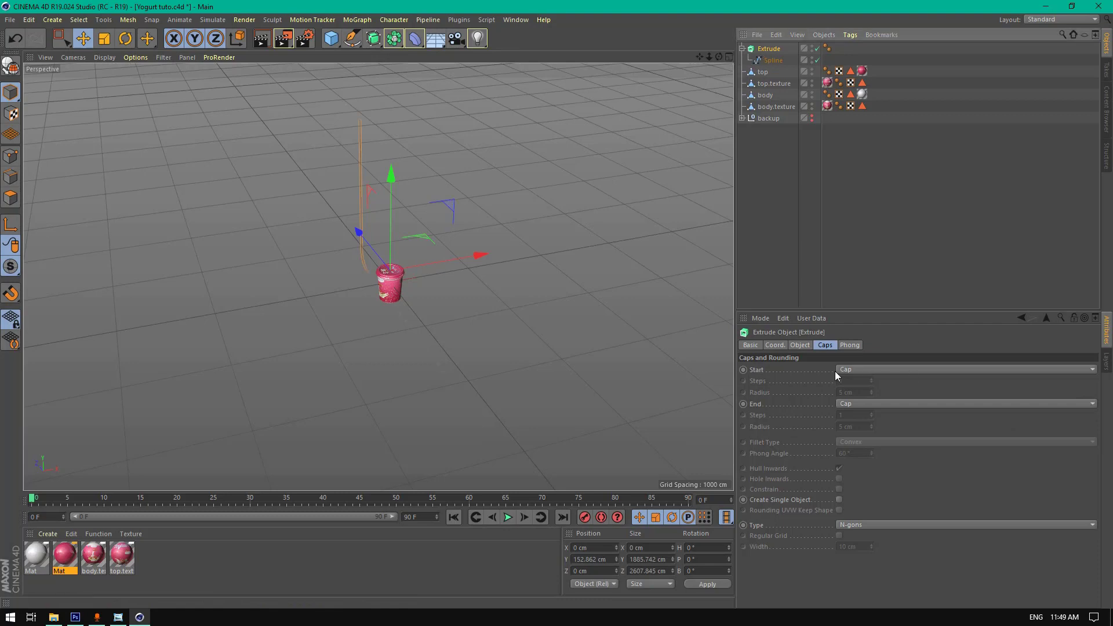
click(800, 345)
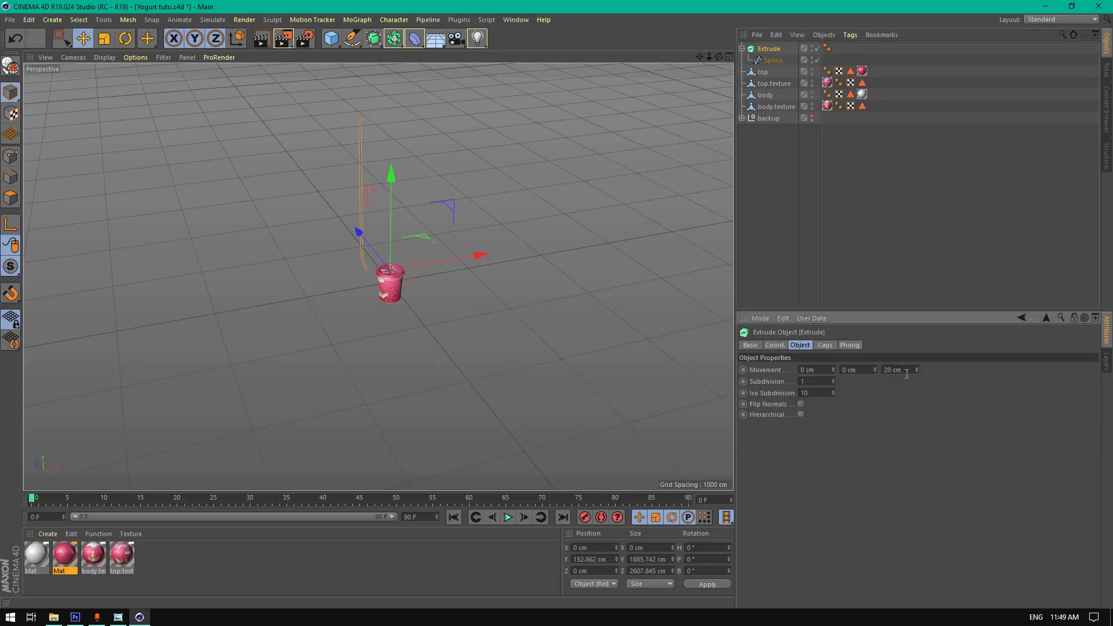
key(Return)
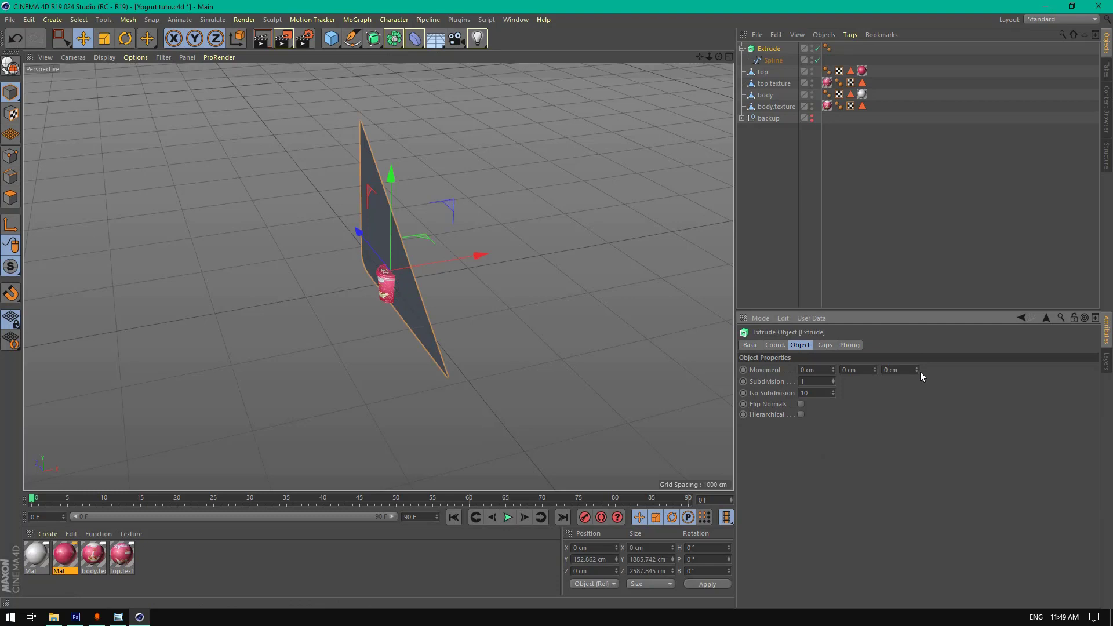
- Widen the backdrop by setting the Extrude's movement to 5000 cm along X and 0 cm along Z
drag(917, 370, 916, 345)
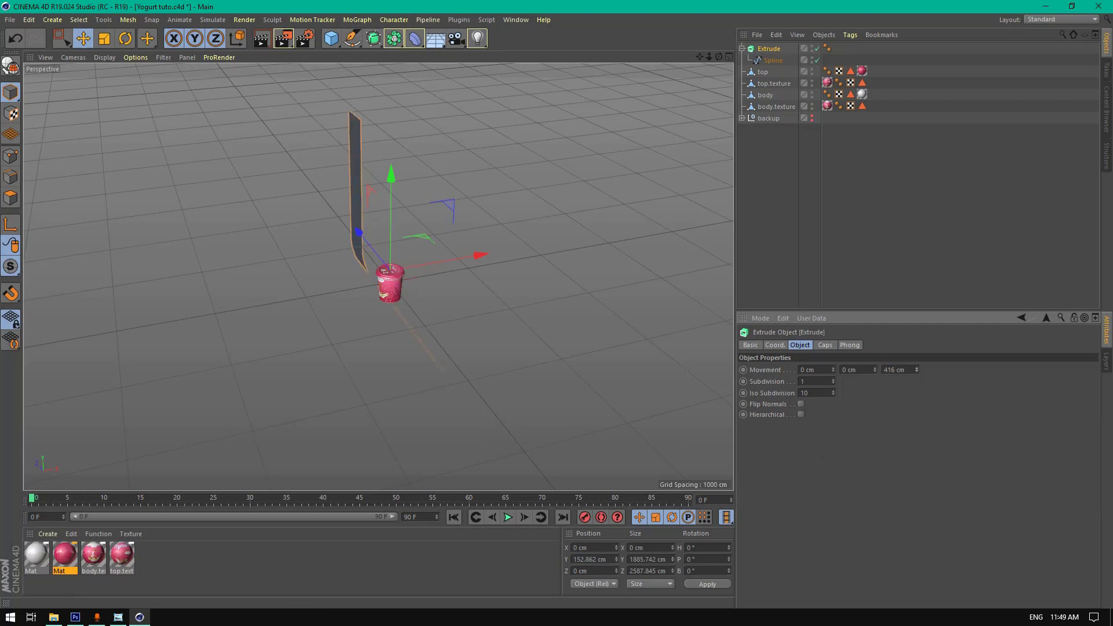
drag(834, 374, 834, 357)
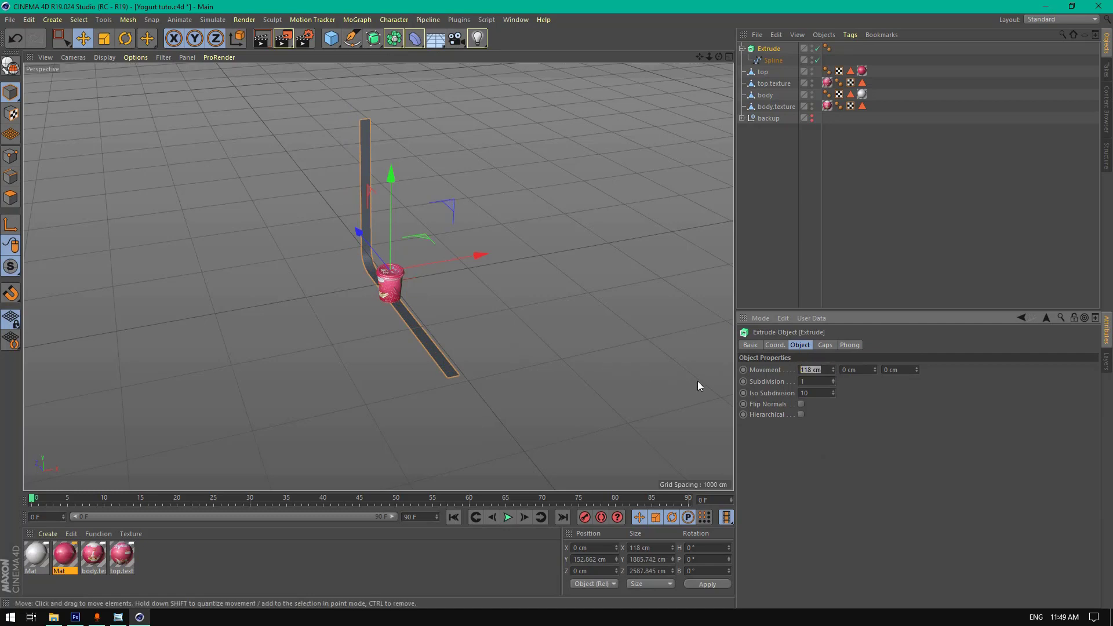
text(150)
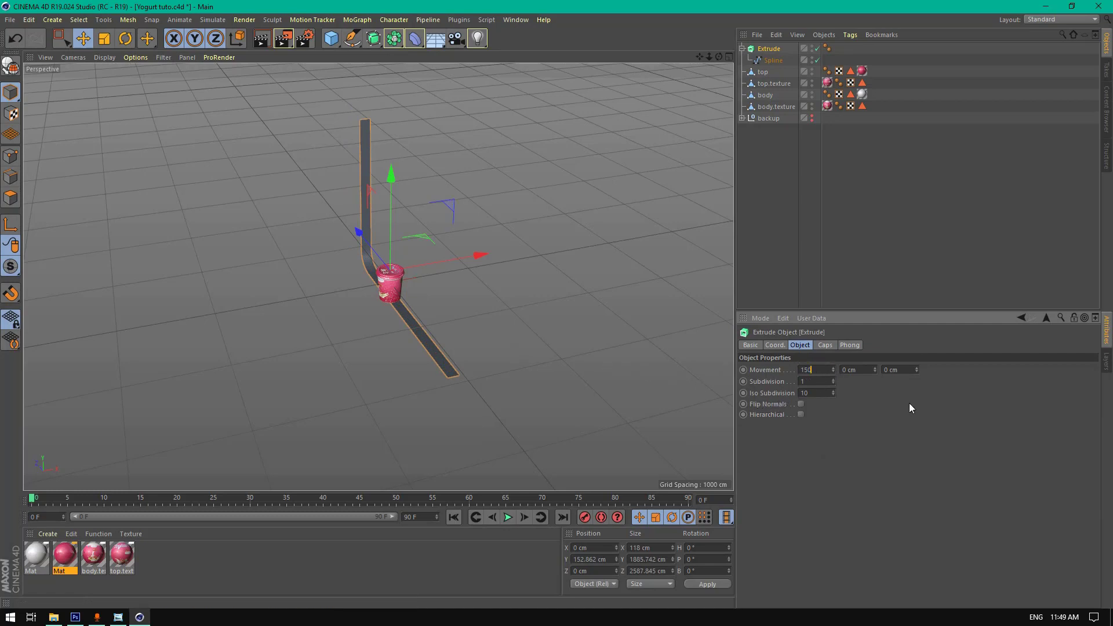
text(0)
key(Return)
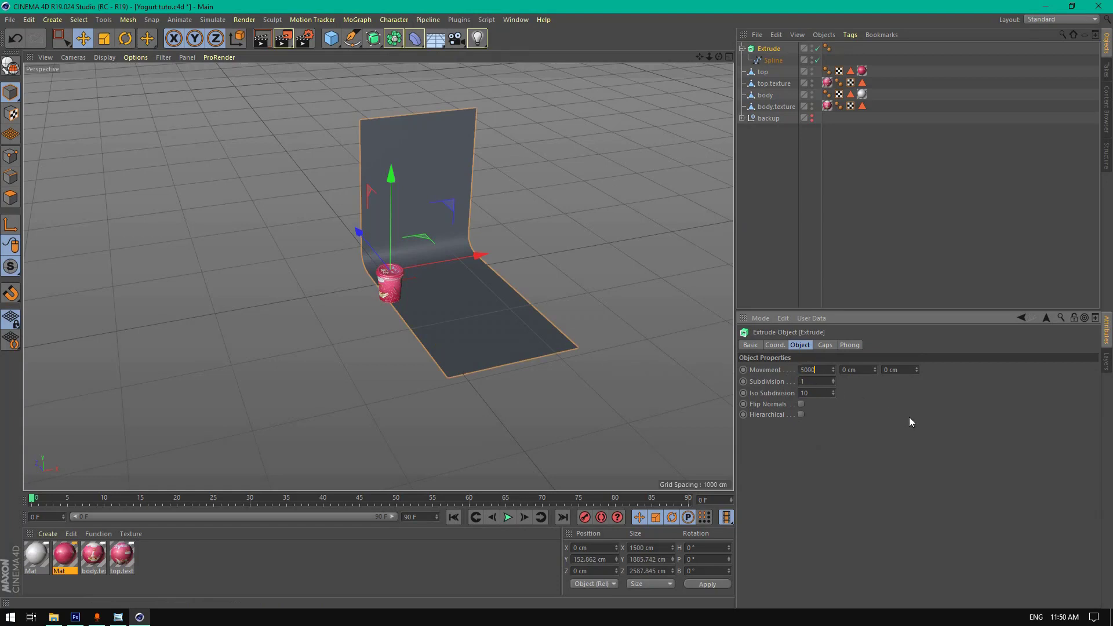
text(0)
key(Return)
- Centre the extruded backdrop behind the cup by moving it to about X -2059 cm and Z -184 cm
drag(478, 261, 301, 267)
mouse_move(722, 56)
mouse_down()
mouse_move(722, 81)
mouse_move(710, 59)
mouse_up()
drag(214, 235, 214, 245)
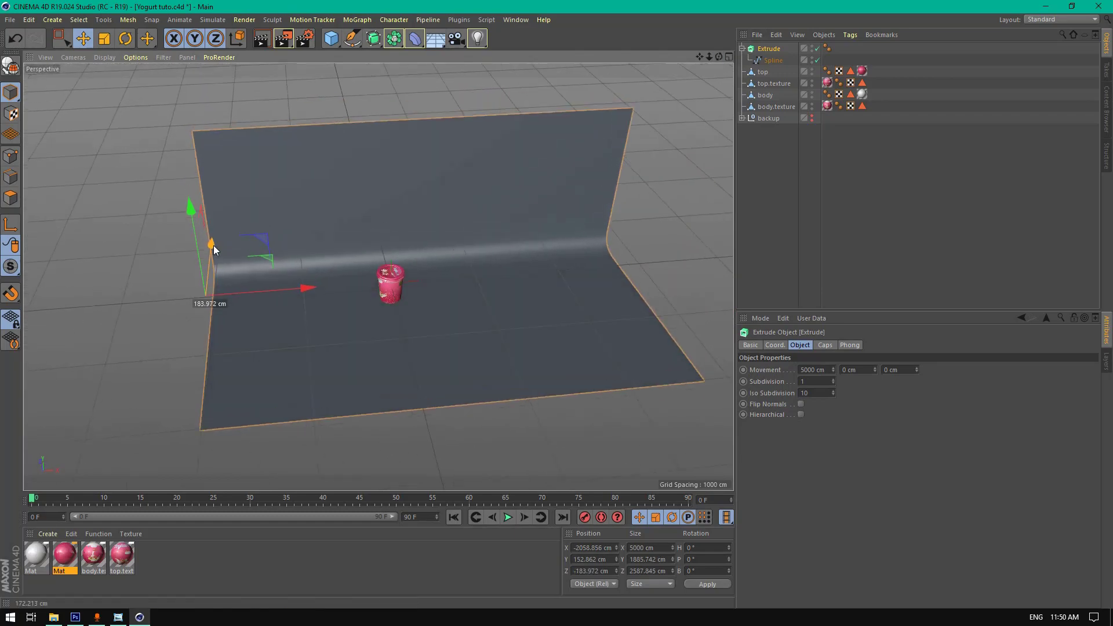
- Shift the backdrop to about X -2183 cm and raise it to about Y 203 cm so its floor meets the cup's base
drag(292, 292, 286, 291)
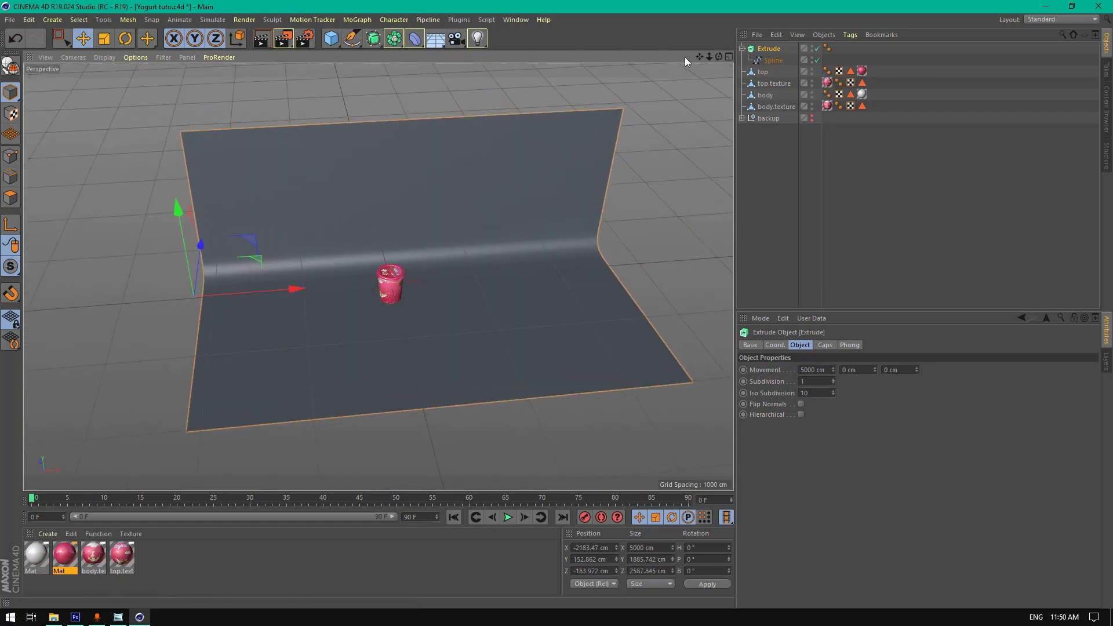
drag(719, 57, 699, 86)
middle_click(496, 264)
middle_click(241, 396)
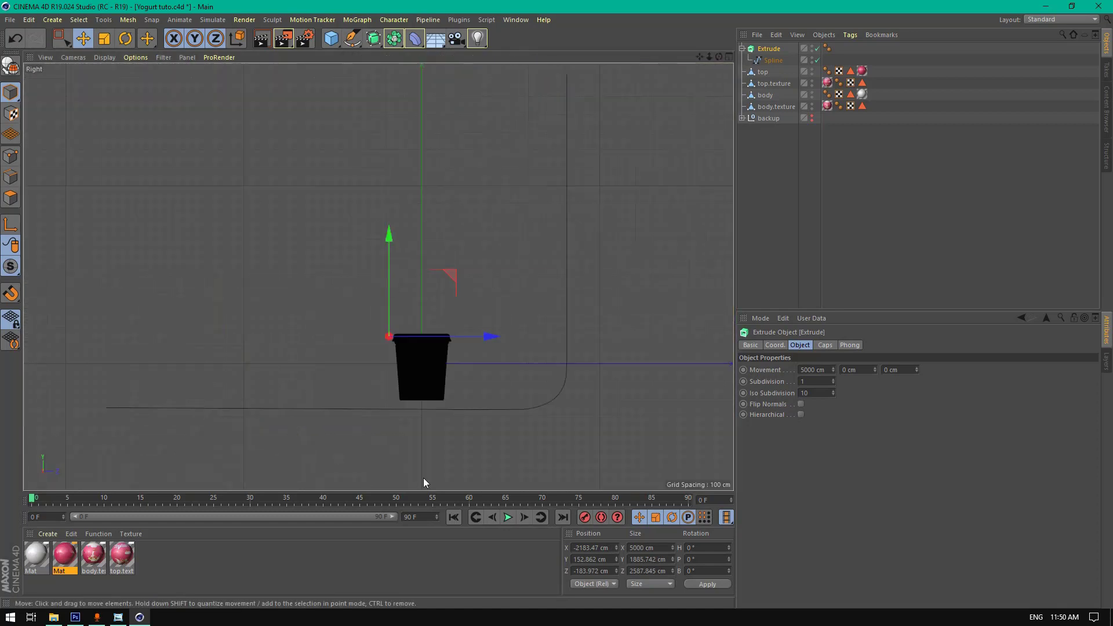
scroll(432, 458, up, 5)
drag(337, 86, 345, 65)
scroll(477, 215, up, 3)
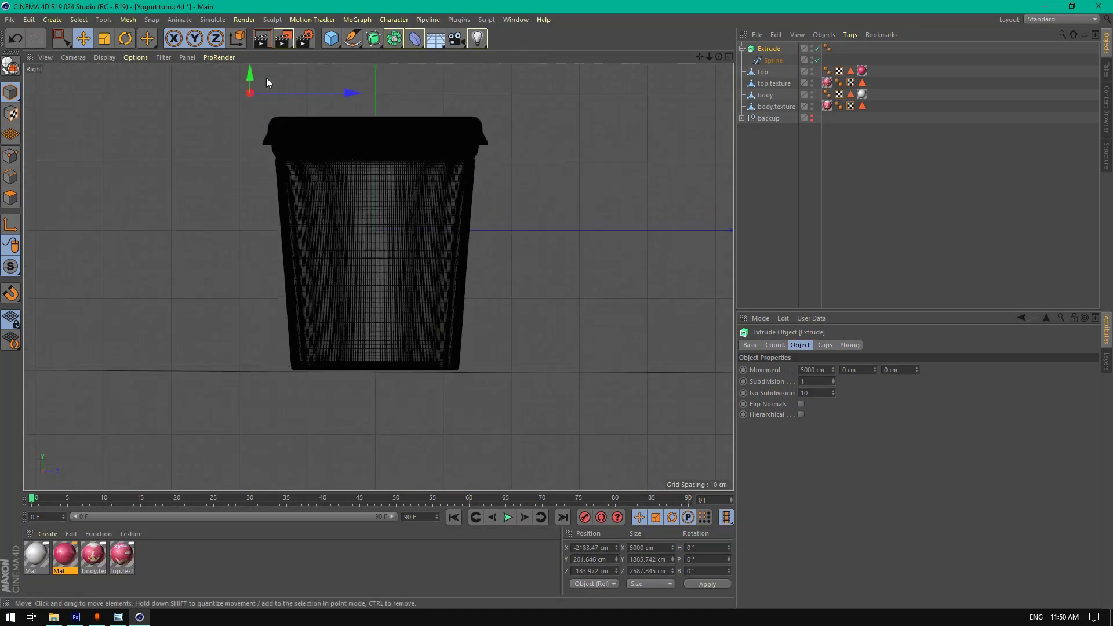
drag(251, 75, 255, 75)
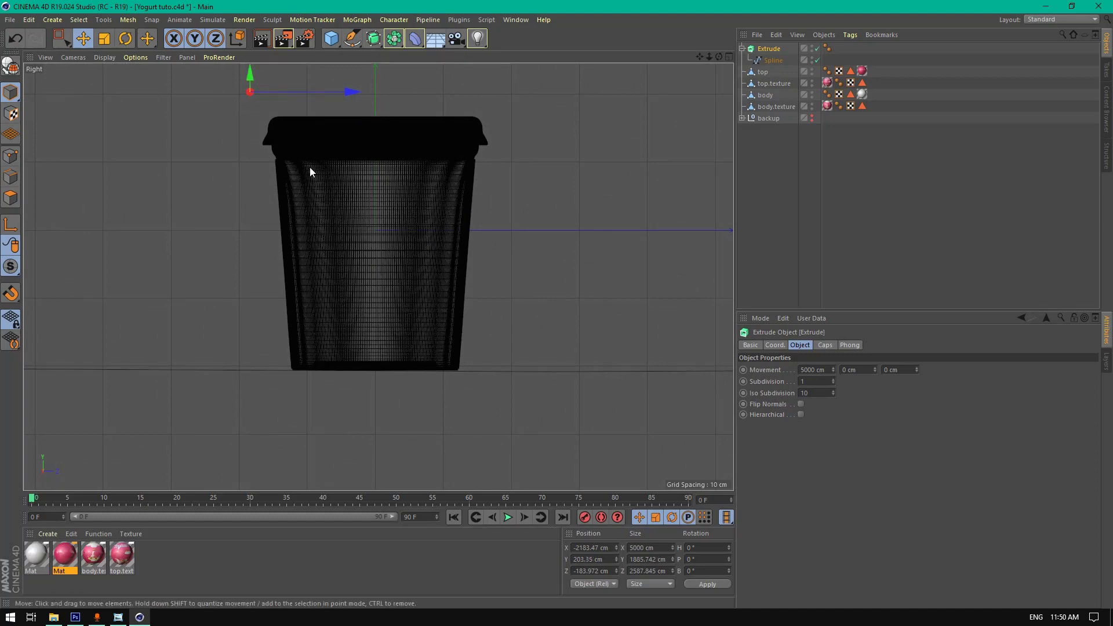
middle_click(314, 186)
middle_click(318, 205)
- Group the top, top.texture, body and body.texture objects of the cup under one null
drag(709, 56, 703, 54)
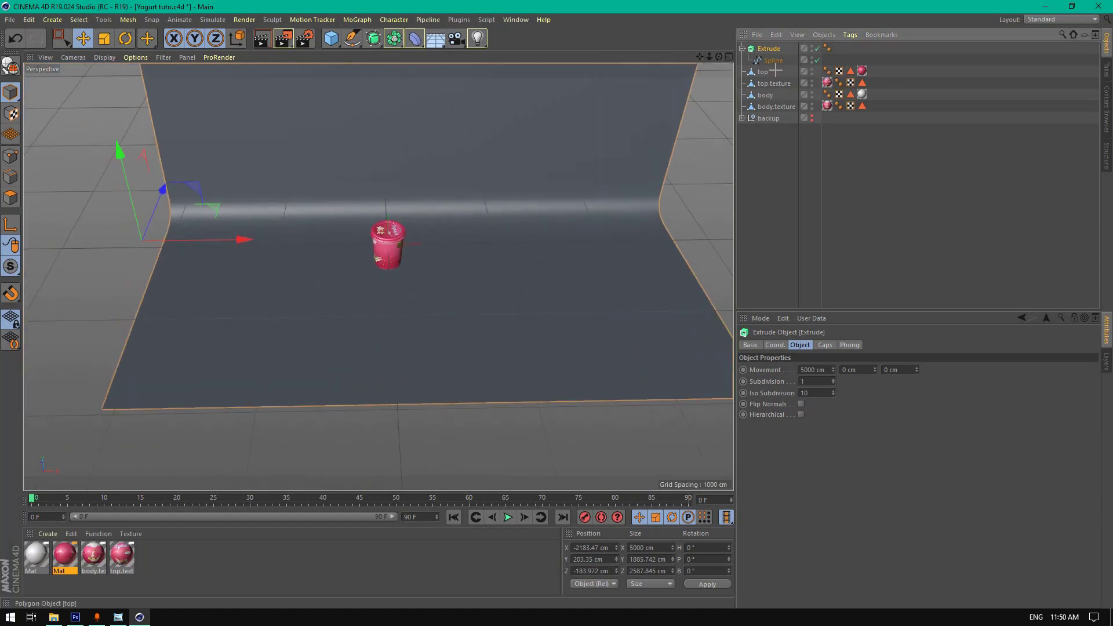
drag(771, 73, 745, 111)
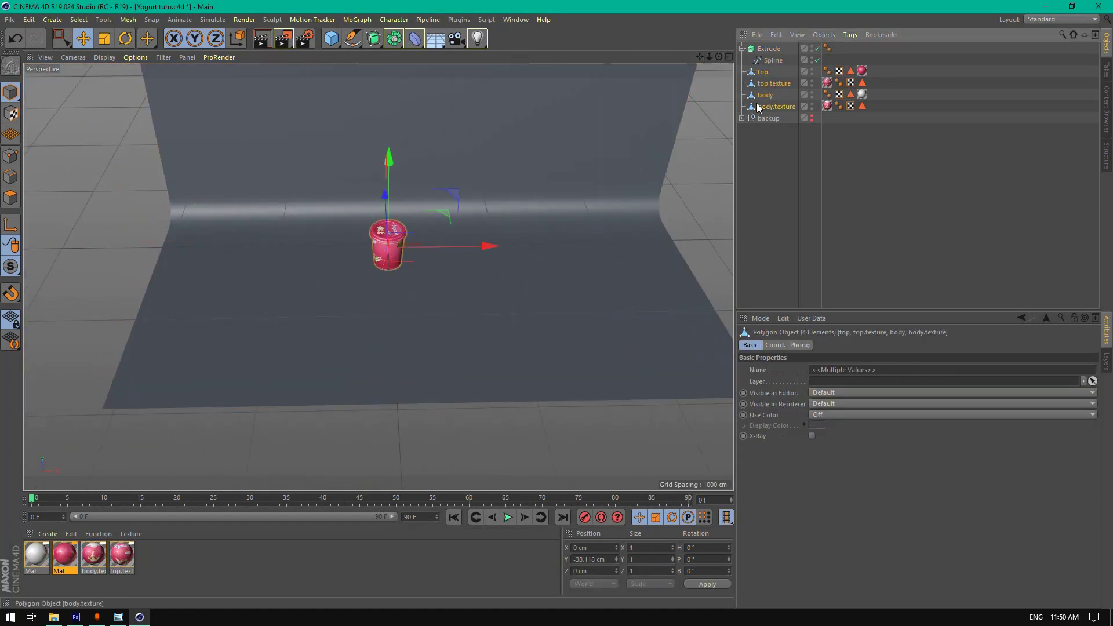
key(alt+g)
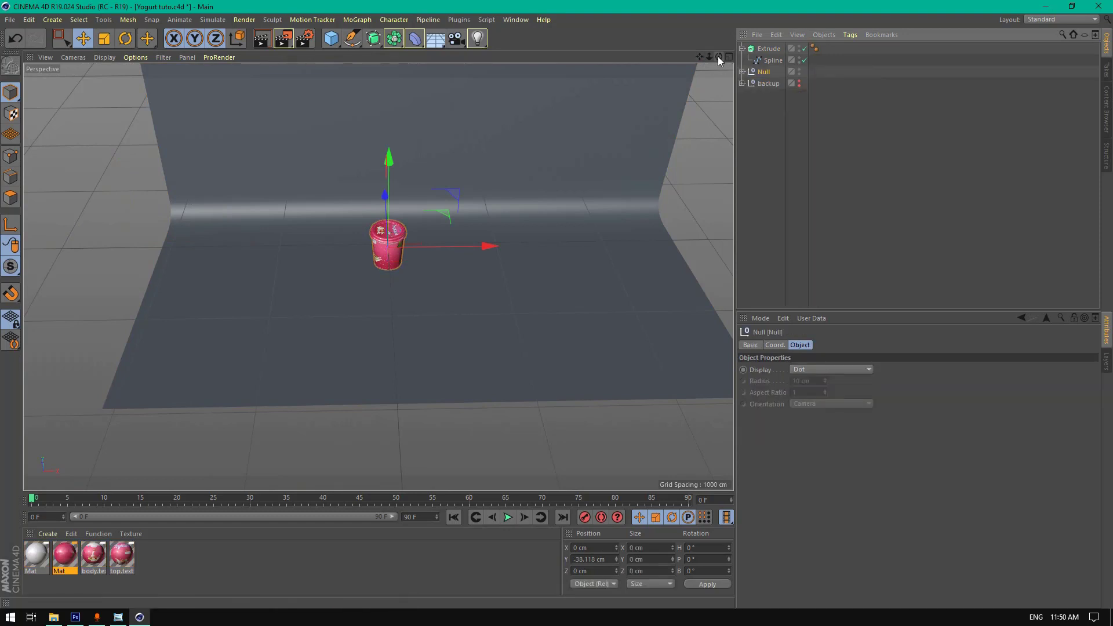
- Rotate the grouped cup to a heading of about 95° so its front label faces away from the backdrop, and save the project
drag(718, 57, 309, 219)
click(125, 38)
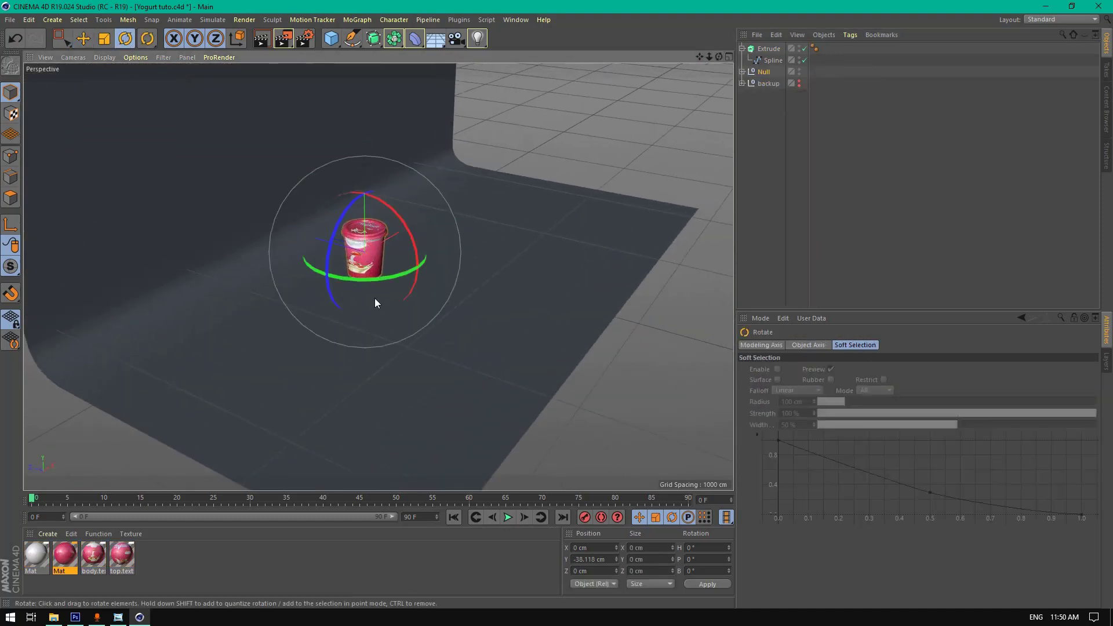
drag(374, 281, 487, 238)
drag(713, 54, 174, 81)
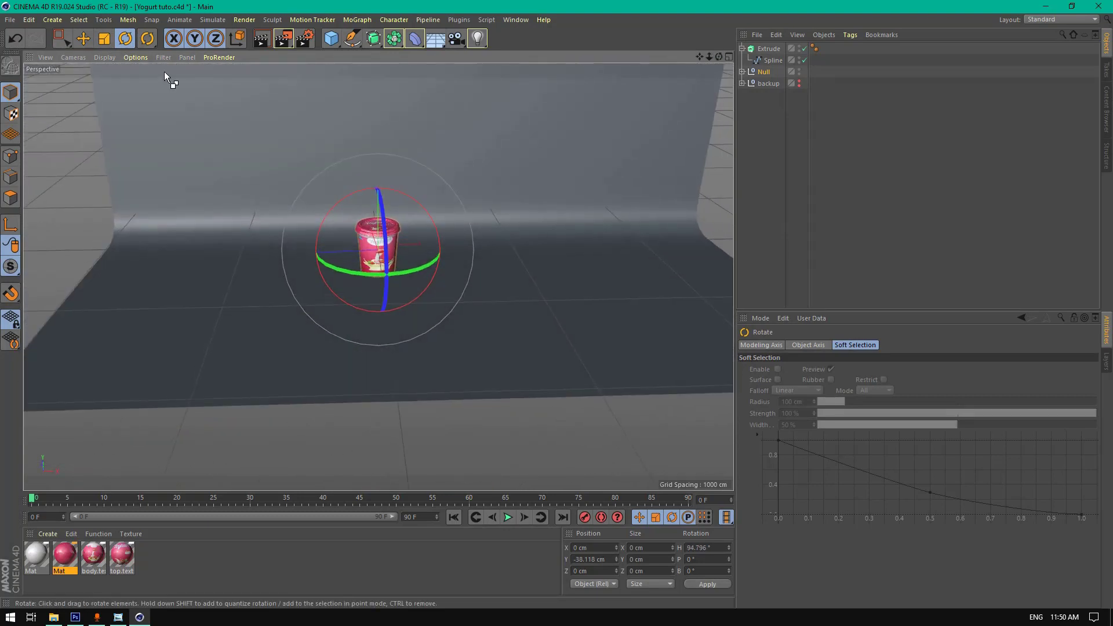
key(ctrl+s)
- Duplicate the cup group beside the original at about X 502 cm, and rotate the copy to a heading of about -115°
key(e)
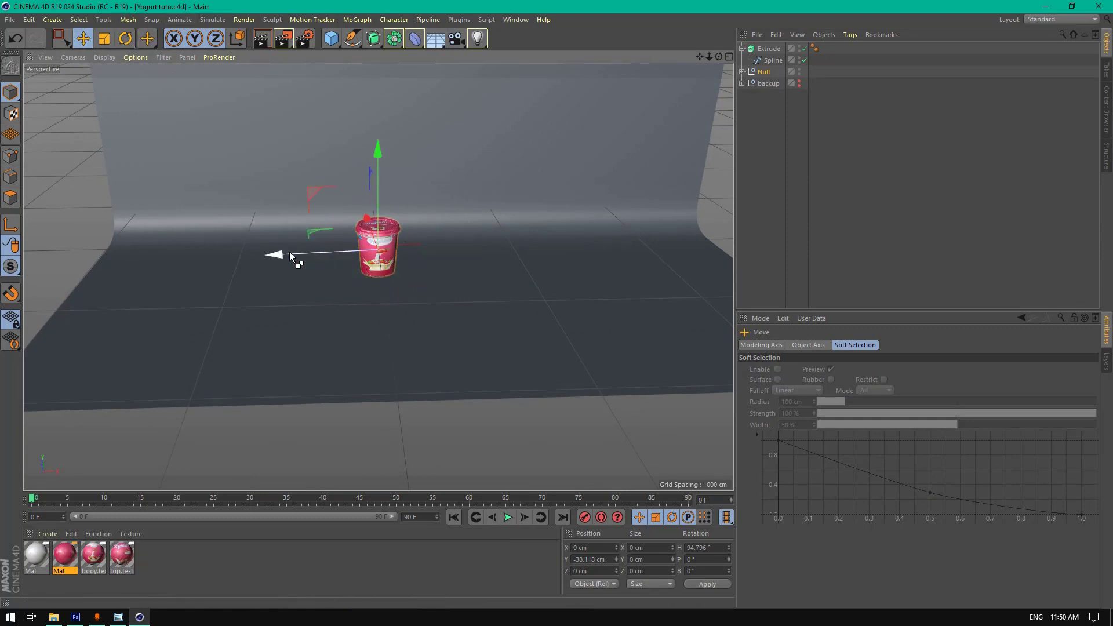
ctrl+drag(301, 255, 354, 261)
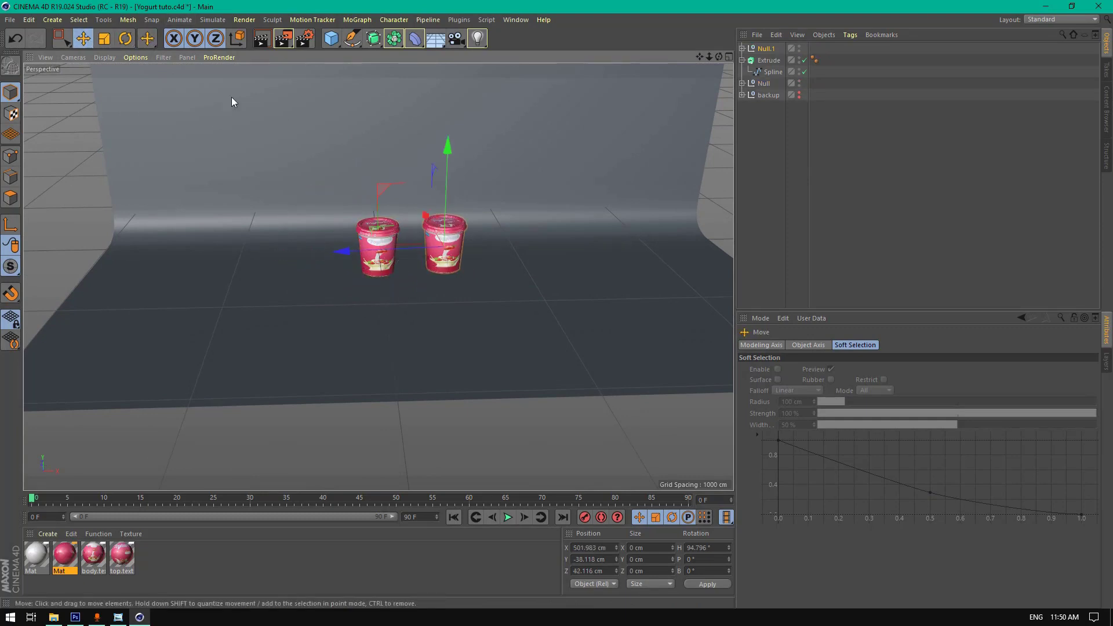
click(125, 38)
drag(453, 274, 454, 179)
- Using world axes, move the duplicate cup closer to the original, to about X 382 cm and Z -8 cm
click(86, 39)
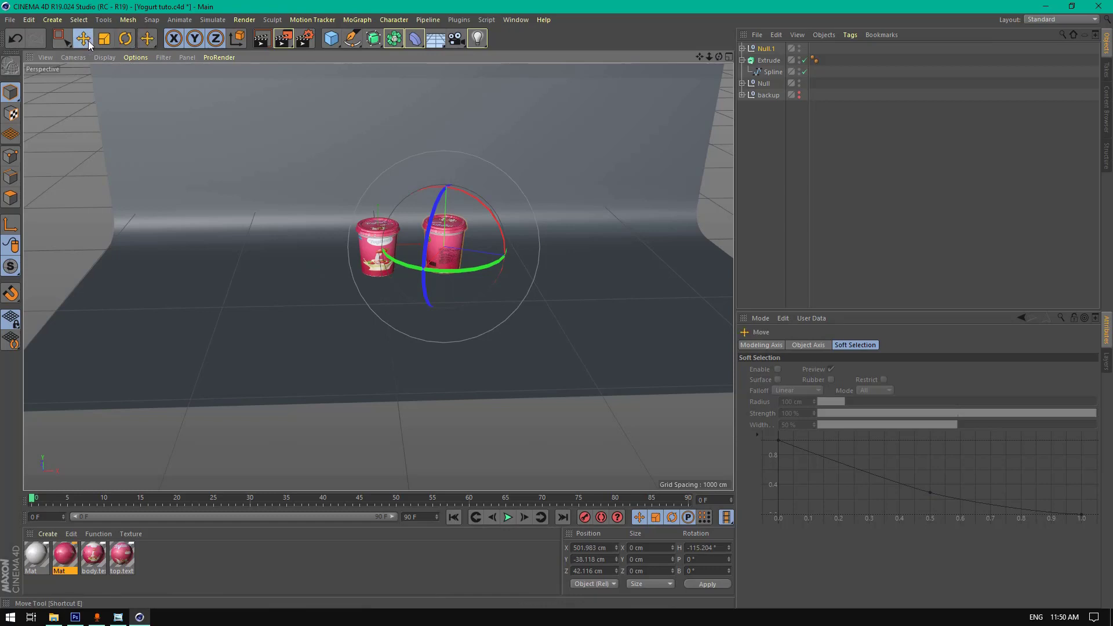
alt+drag(325, 186, 533, 254)
click(242, 40)
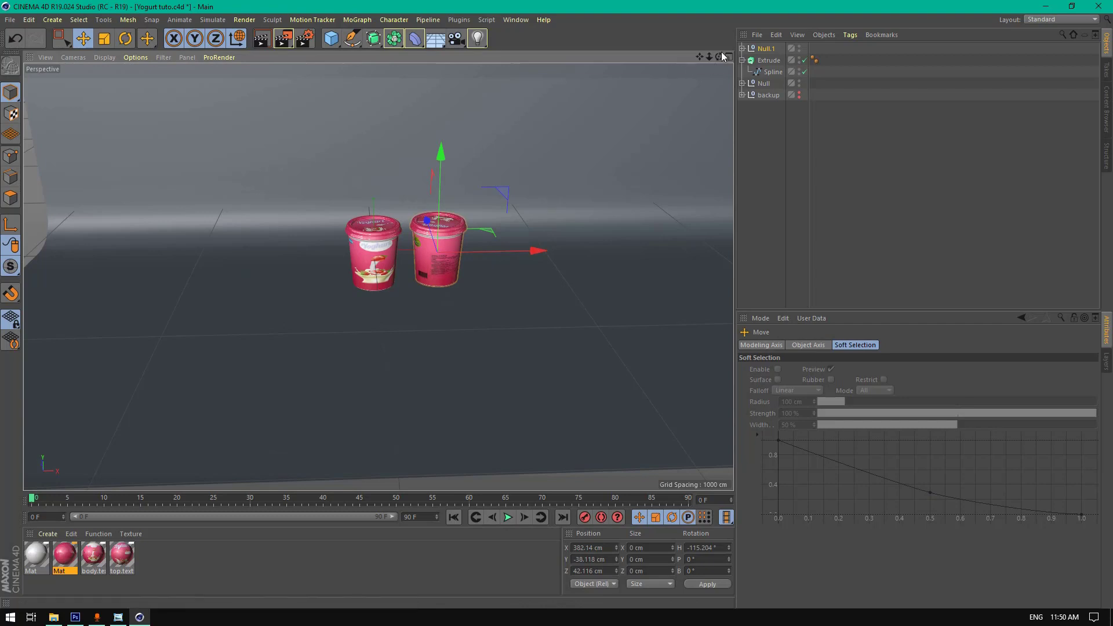
drag(719, 57, 718, 57)
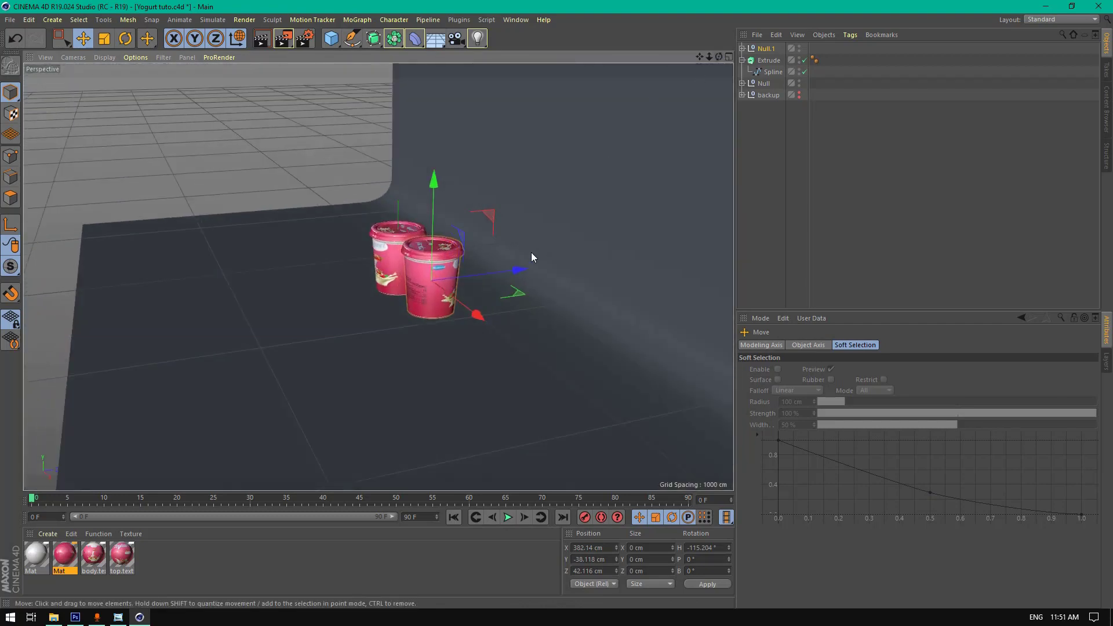
drag(531, 252, 522, 254)
drag(719, 56, 719, 56)
scroll(389, 215, up, 5)
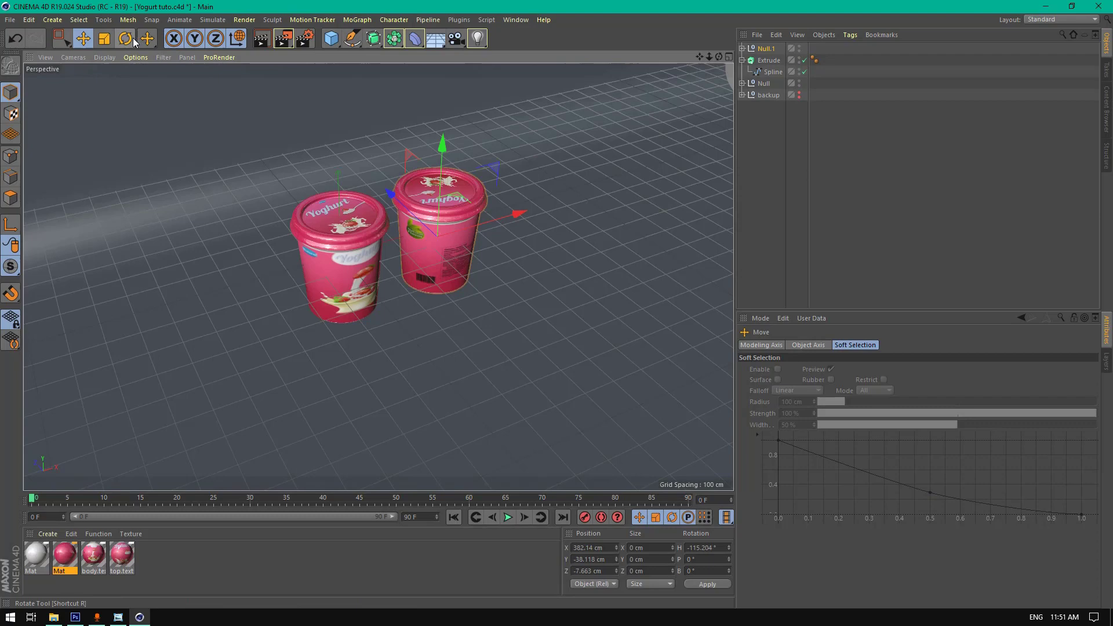
- Rotate the duplicate cup to a heading of about -152°, and save the project
click(133, 39)
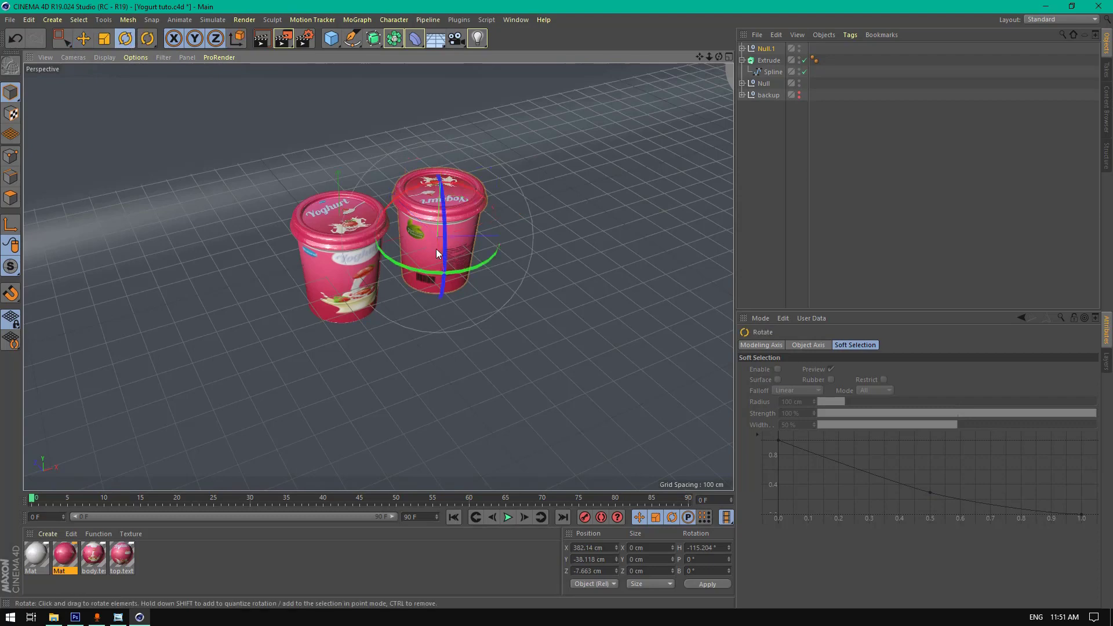
drag(467, 271, 430, 260)
drag(718, 57, 715, 60)
key(ctrl+s)
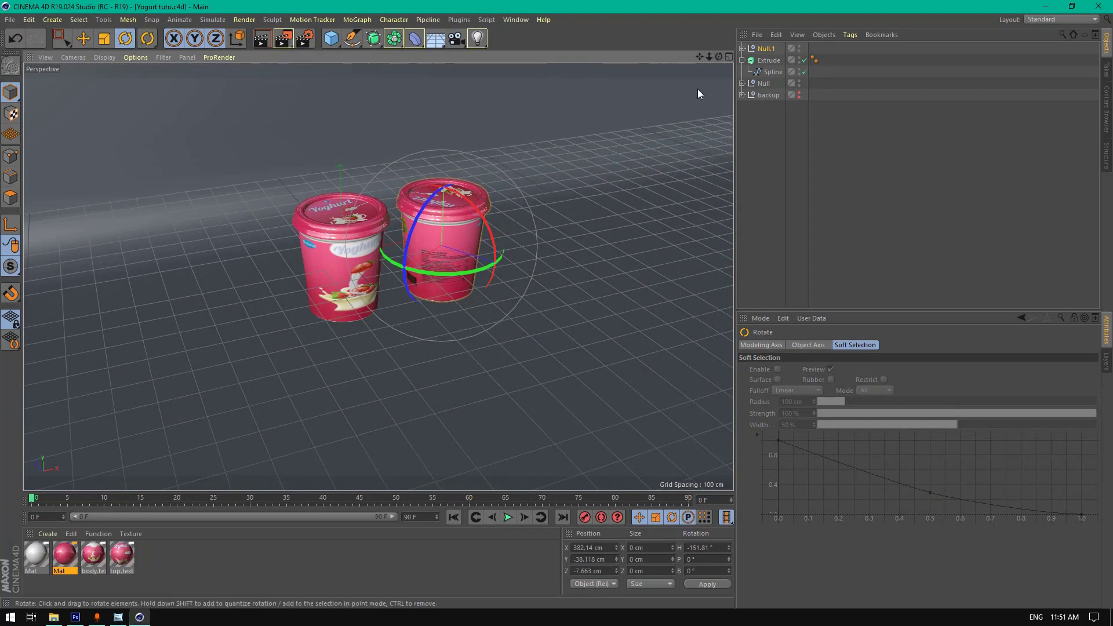
- Create a new material and load a Gradient shader as its colour texture
double_click(194, 566)
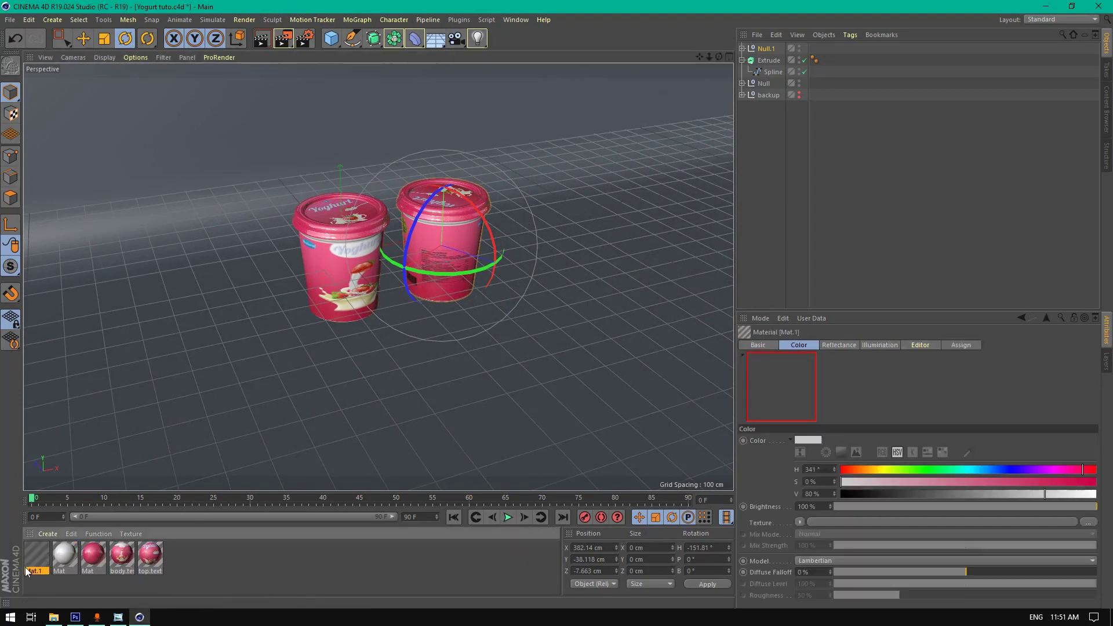
double_click(36, 555)
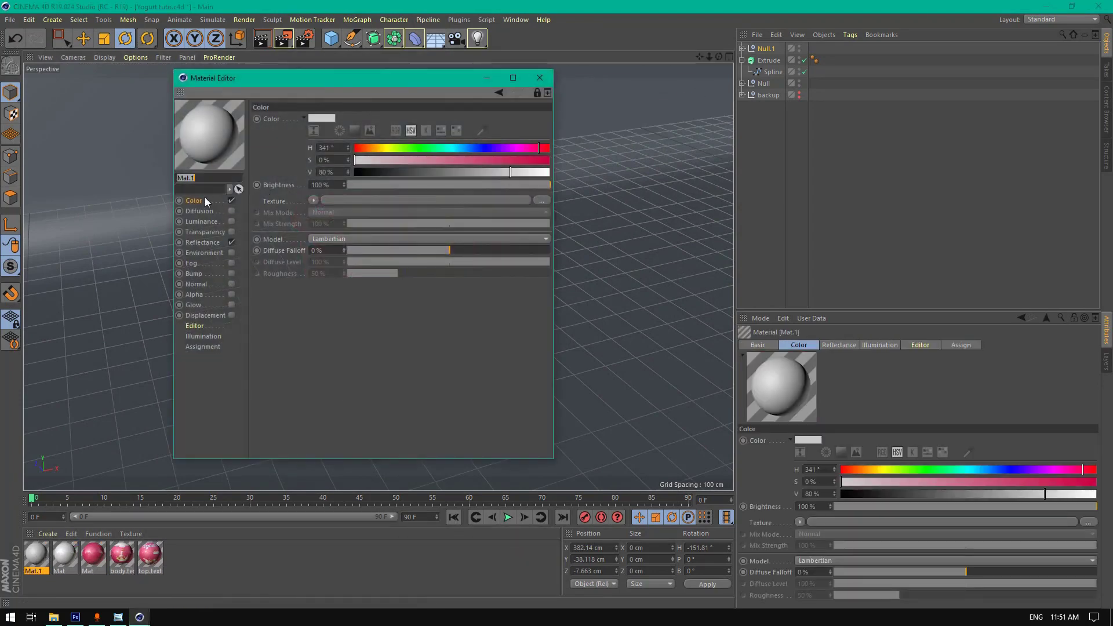
click(317, 201)
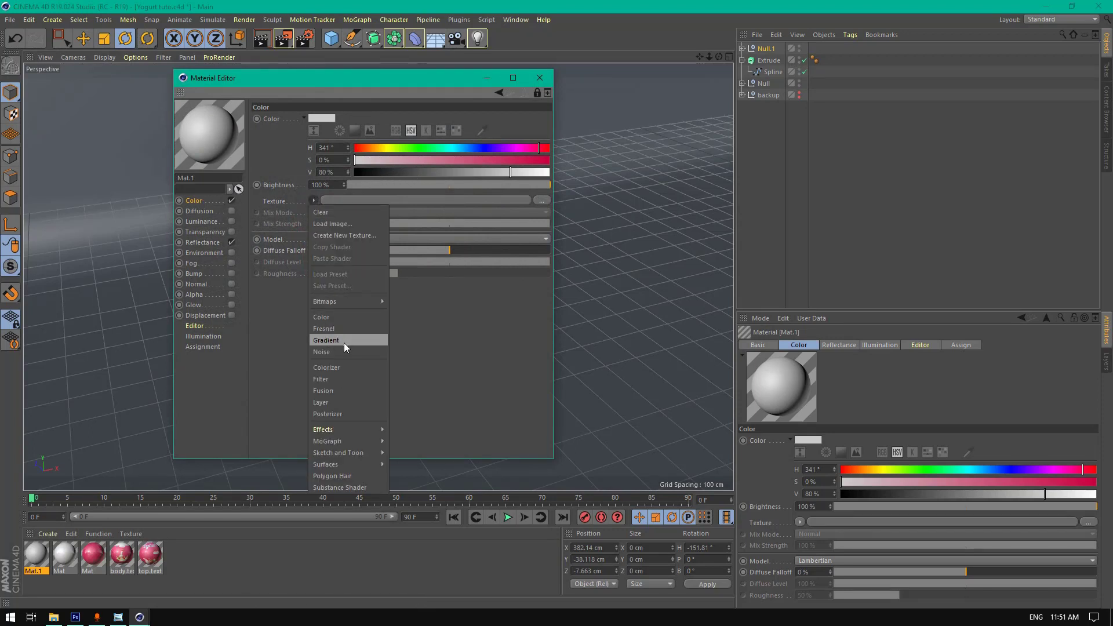
click(343, 342)
click(330, 235)
- Set the gradient shader's type to 2D - V
click(316, 217)
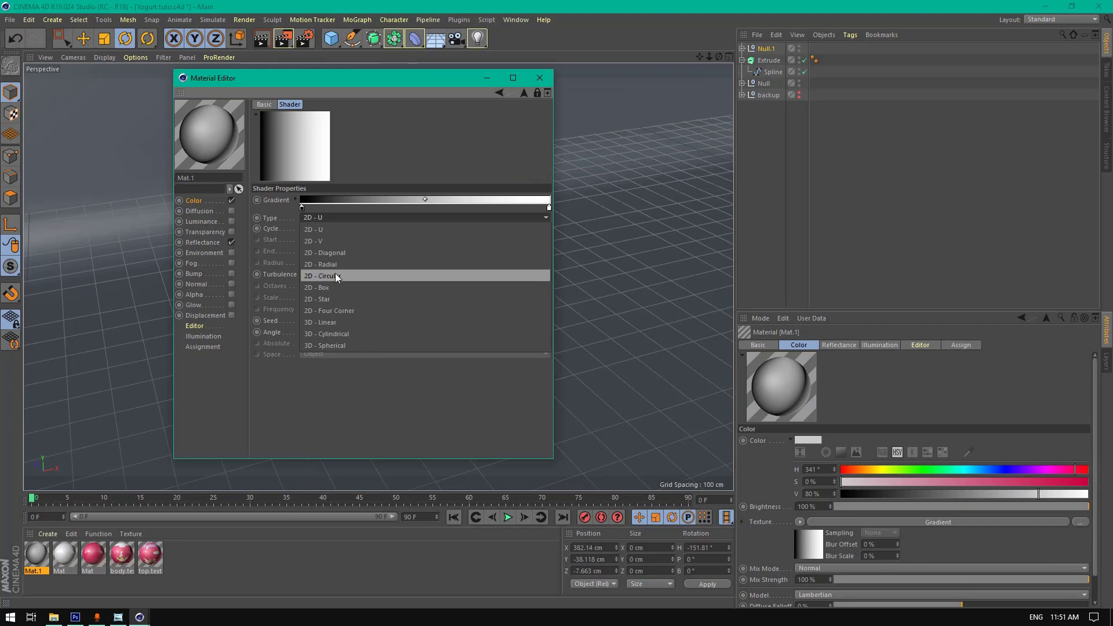
click(339, 232)
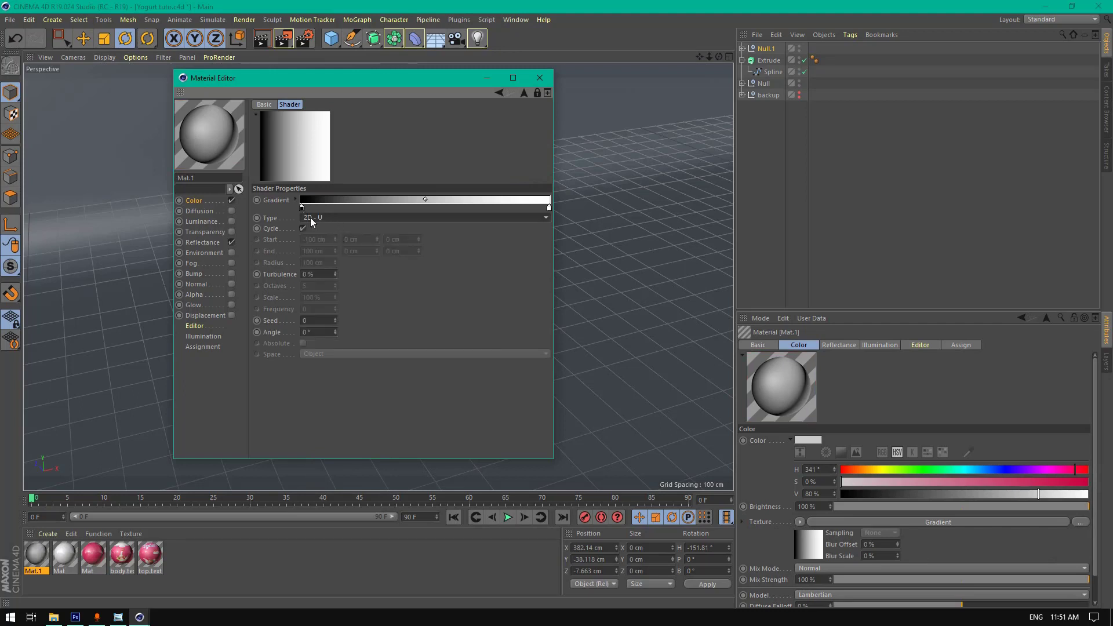
click(311, 221)
click(319, 239)
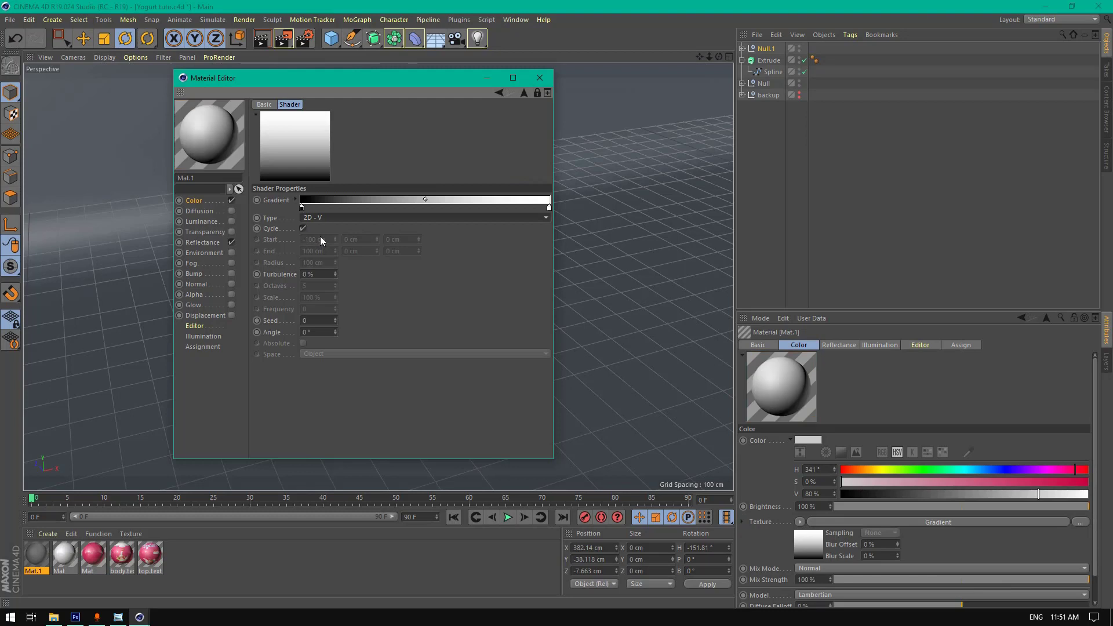
- Change the gradient's black knot to a bright pink with a value of 100%
double_click(301, 207)
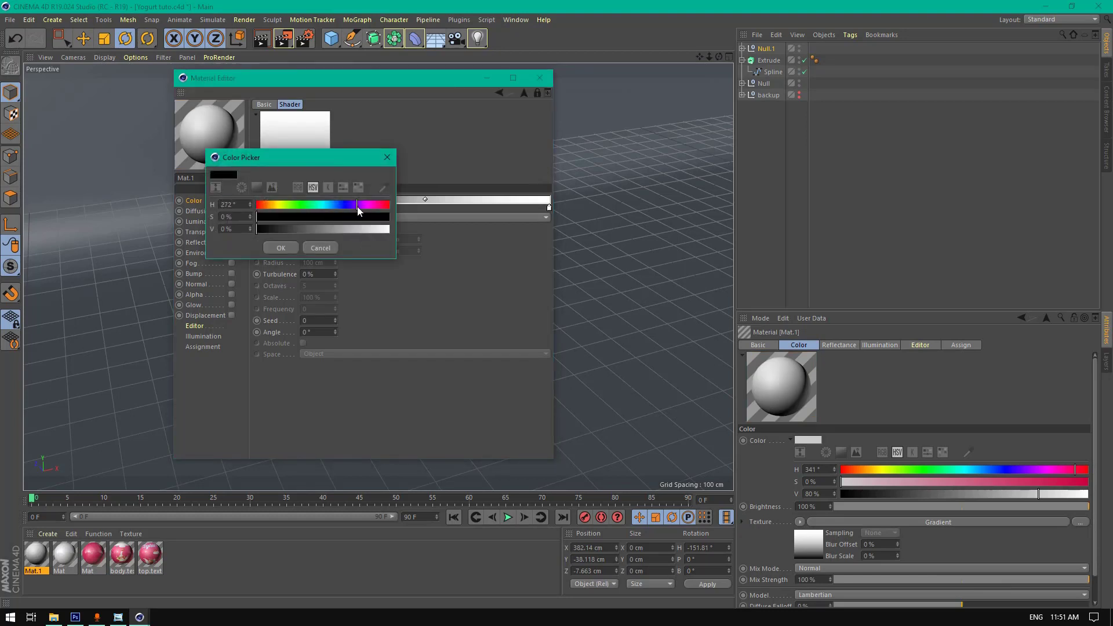
click(372, 218)
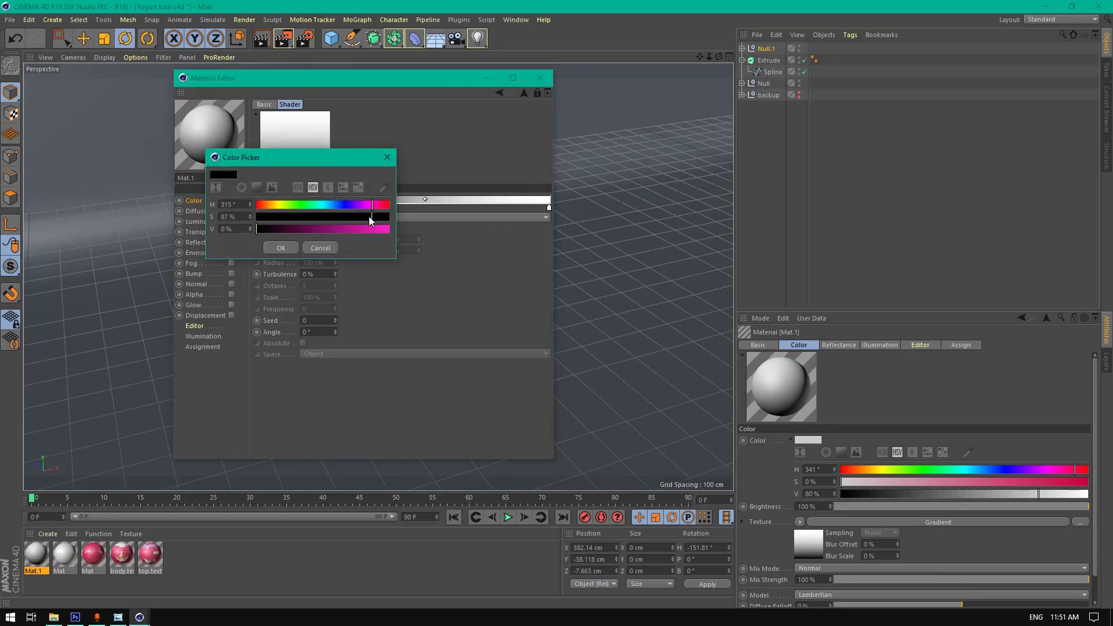
drag(372, 228, 397, 229)
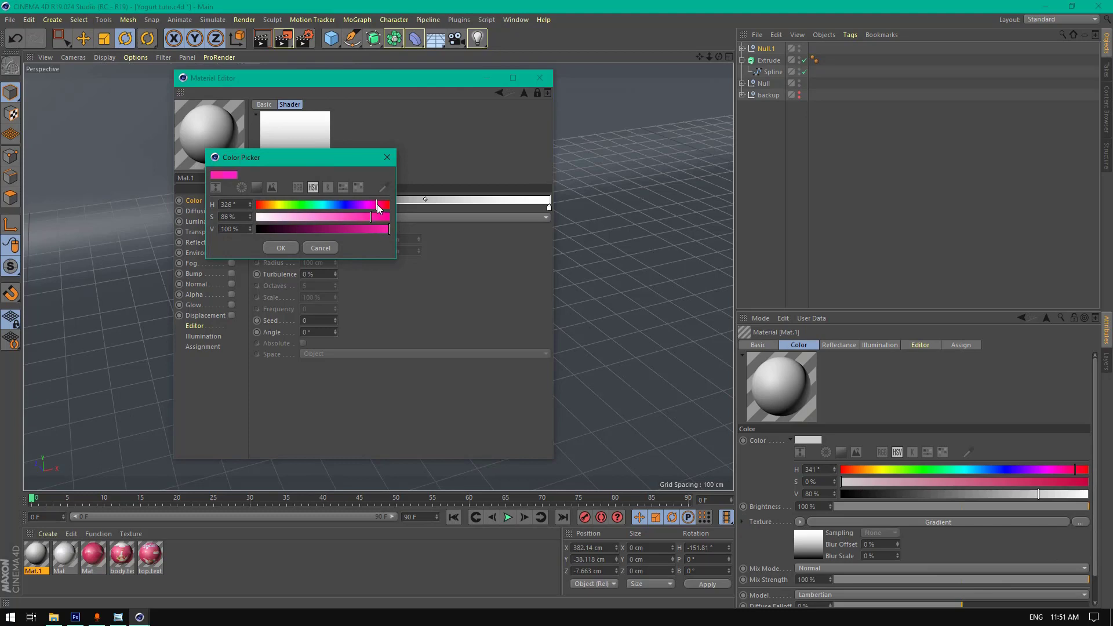
drag(372, 217, 345, 216)
click(290, 247)
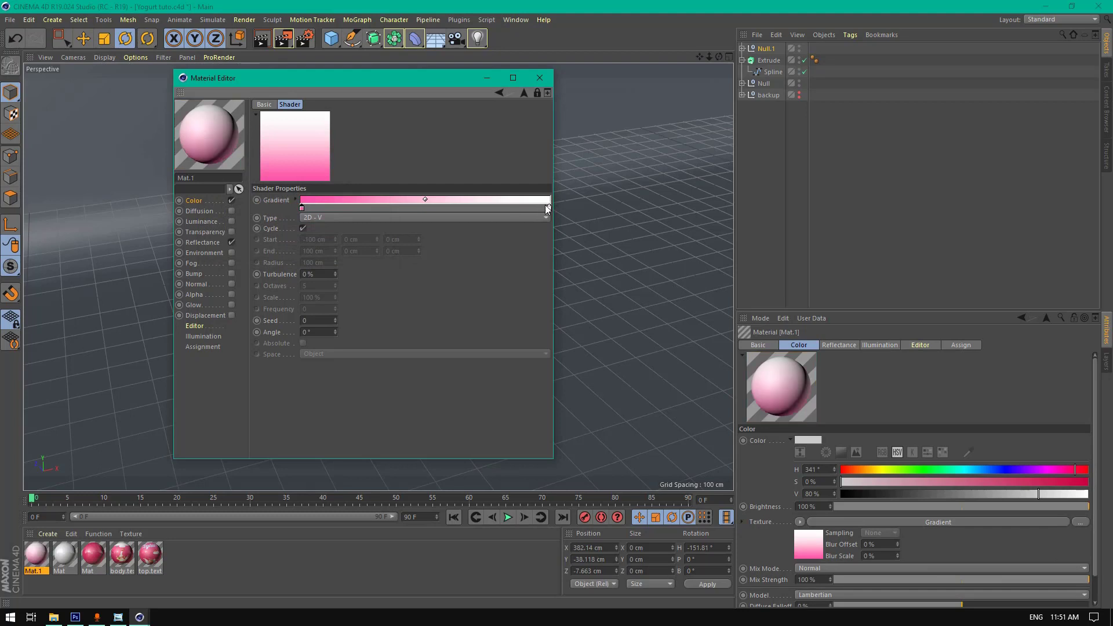
- Change the gradient's white knot to a lighter pink with a hue of about 329° and a value of 100%
double_click(549, 207)
drag(541, 207, 618, 207)
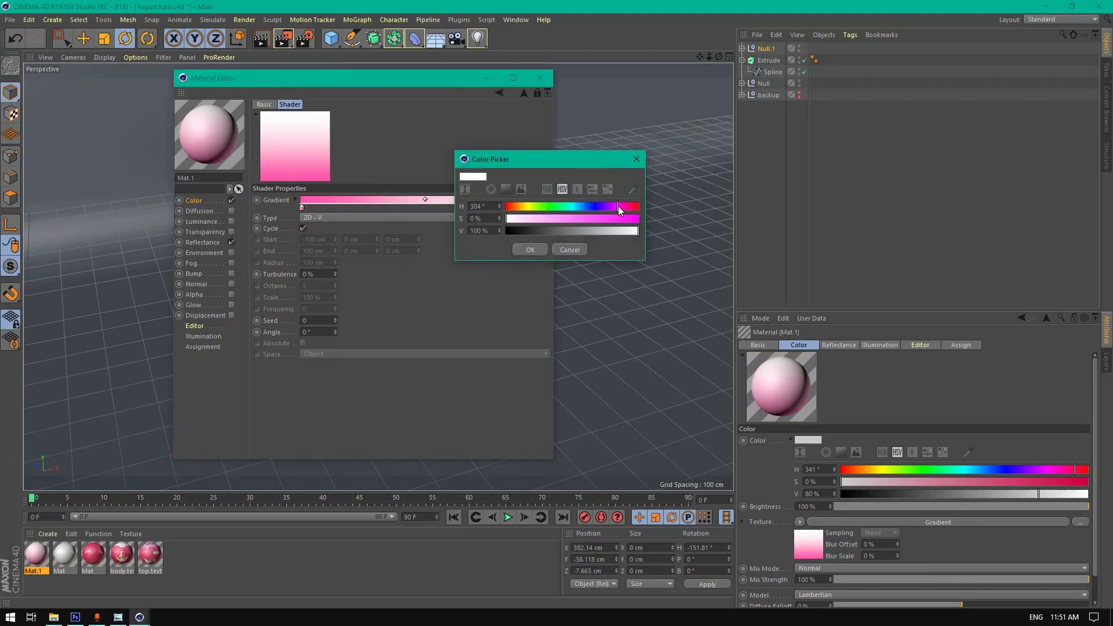
click(638, 220)
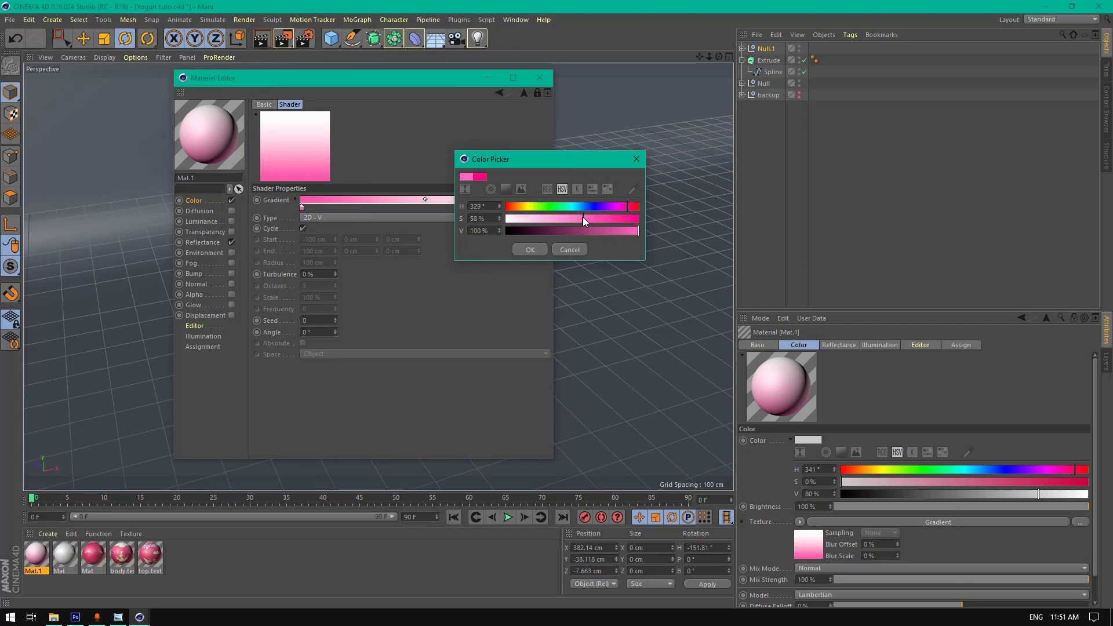
click(530, 249)
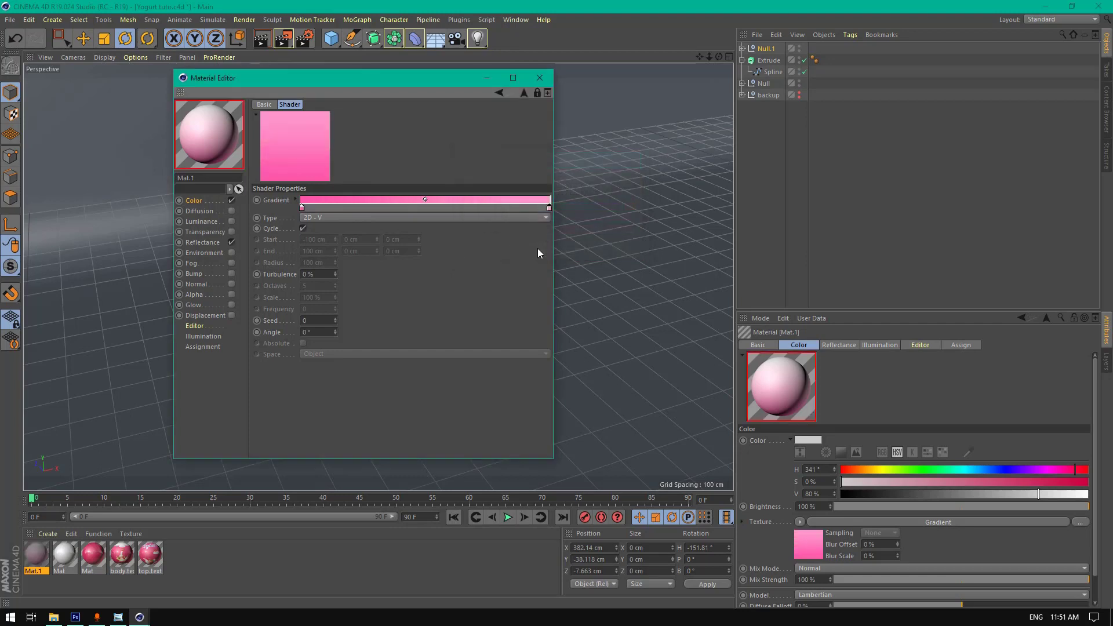
- Apply the pink gradient material to the extruded backdrop
click(540, 78)
drag(35, 554, 360, 376)
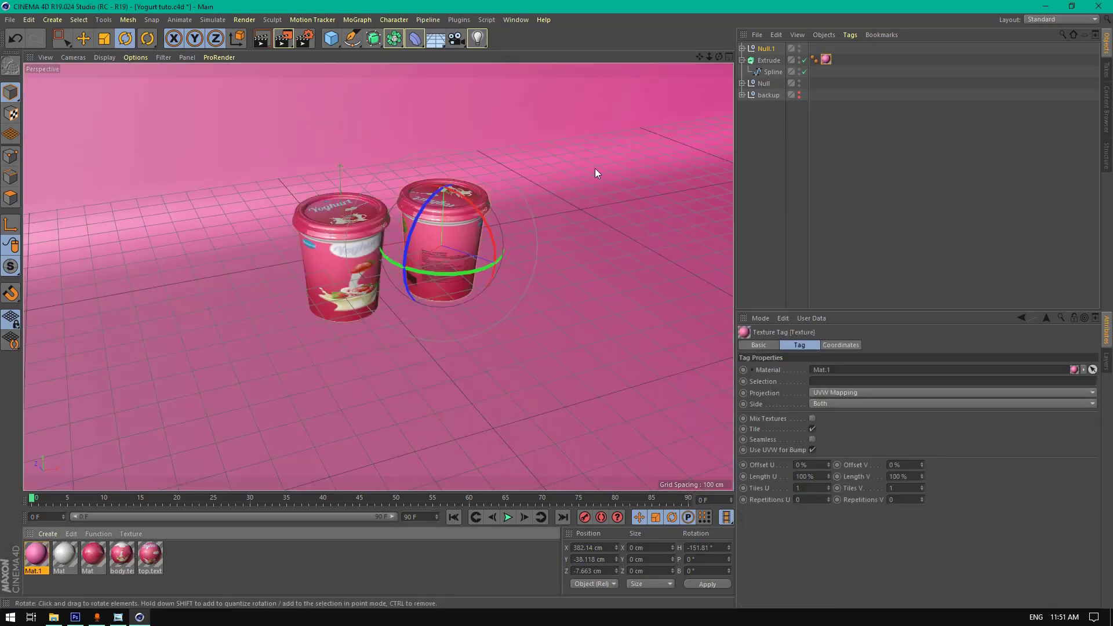
drag(708, 57, 709, 102)
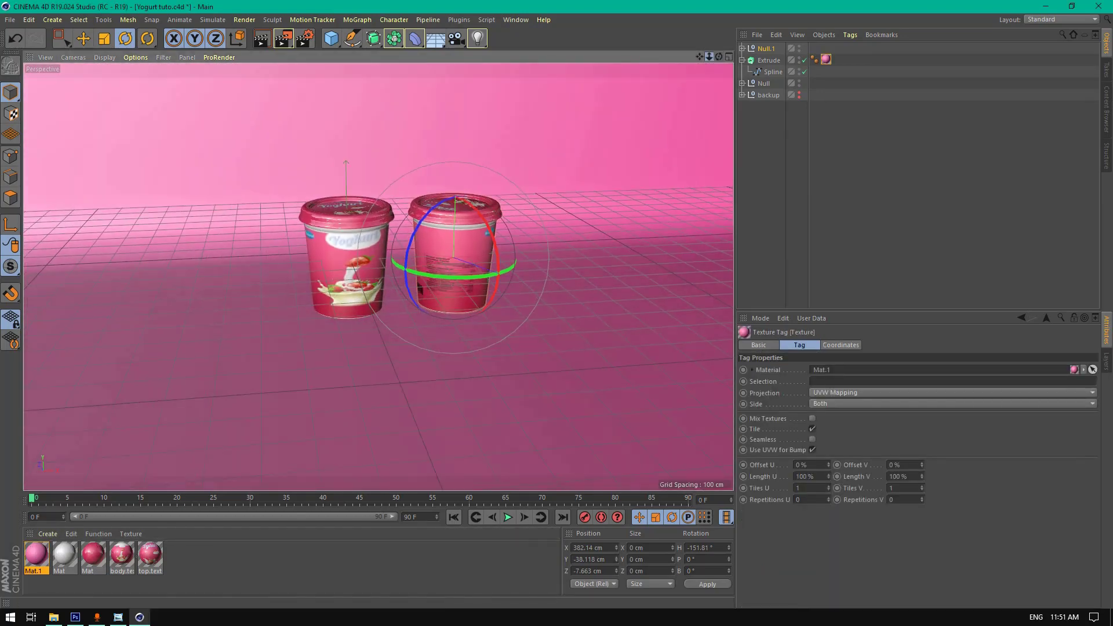
scroll(379, 277, down, 5)
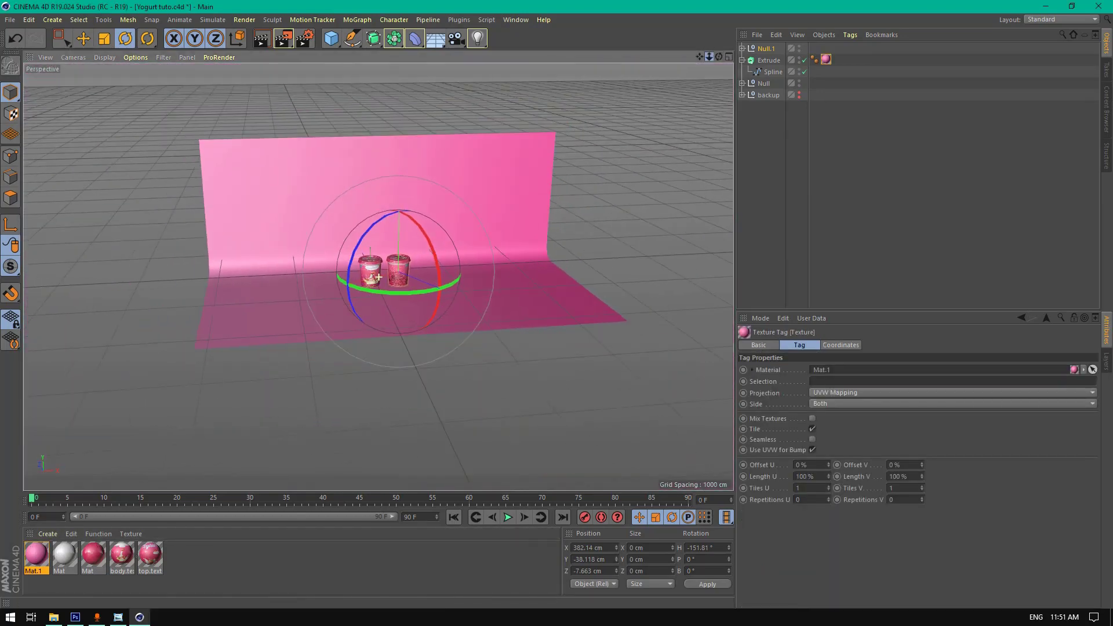
- Reopen the backdrop material's gradient shader and set its type to 2D - U
click(38, 554)
double_click(38, 554)
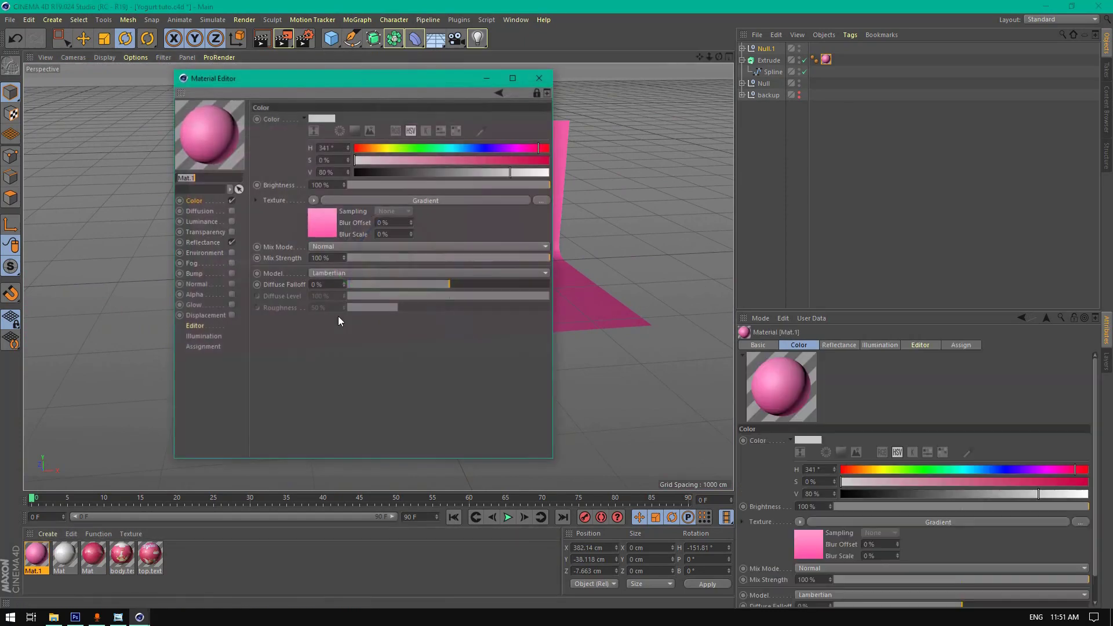
click(335, 222)
click(363, 218)
click(349, 232)
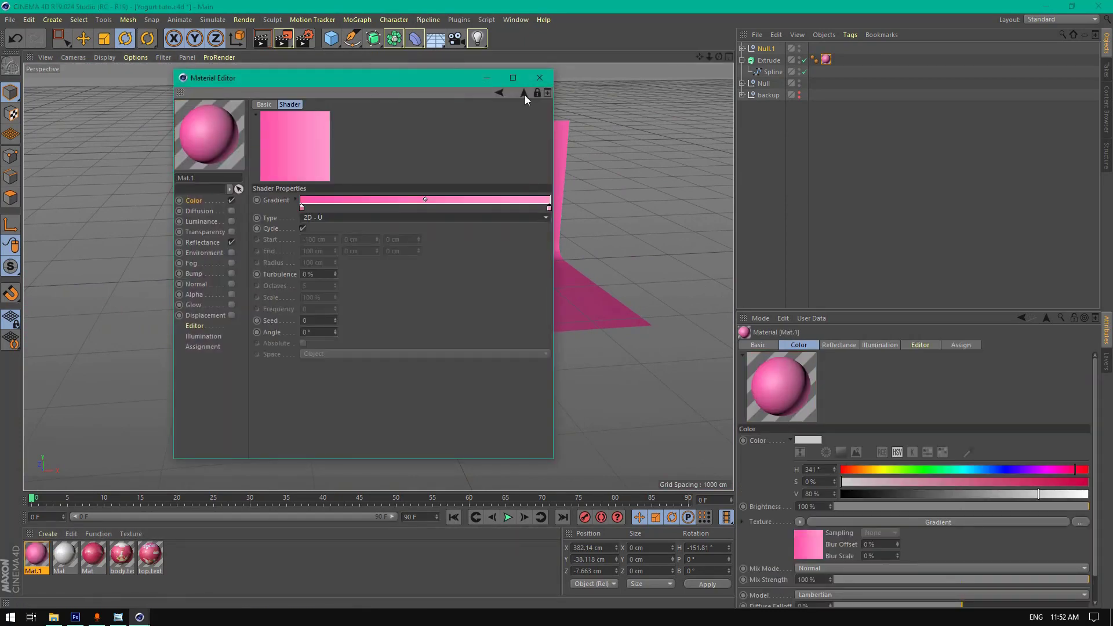
- Frame both yoghurt cups close up, add a camera from that view and lock it with a Protection tag
click(539, 78)
scroll(423, 263, up, 5)
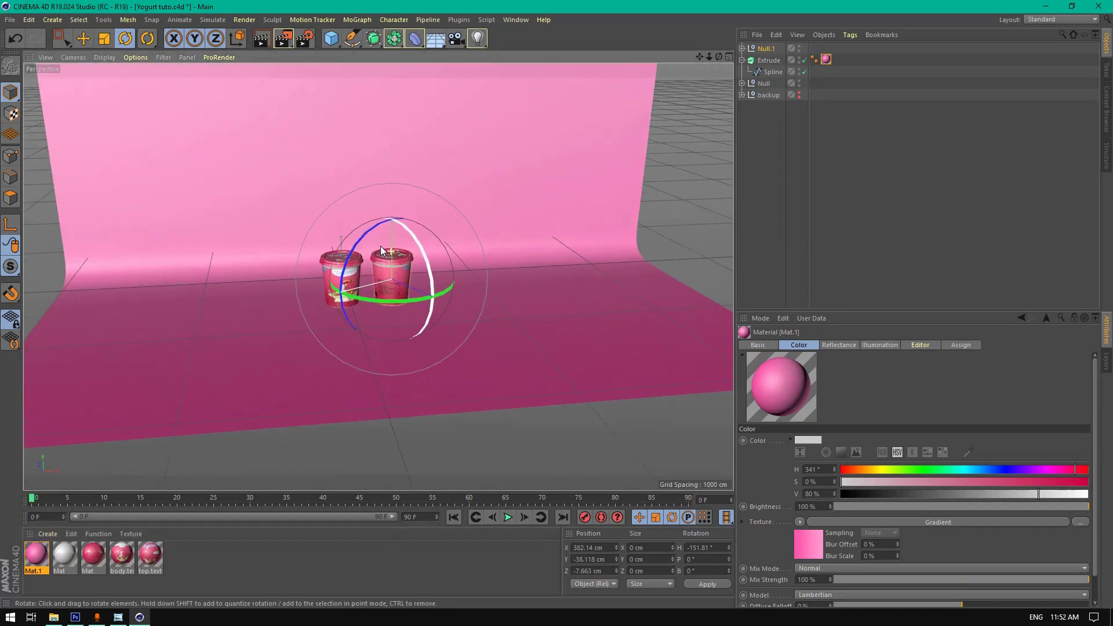
scroll(381, 261, up, 8)
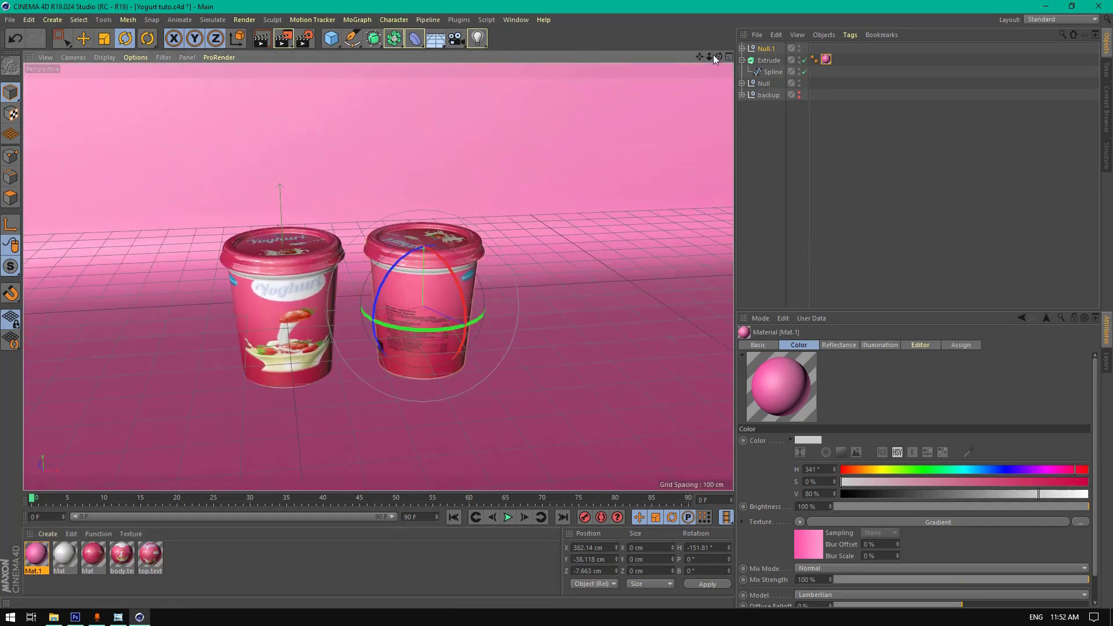
mouse_move(714, 54)
mouse_down()
mouse_move(727, 71)
mouse_move(718, 61)
mouse_up()
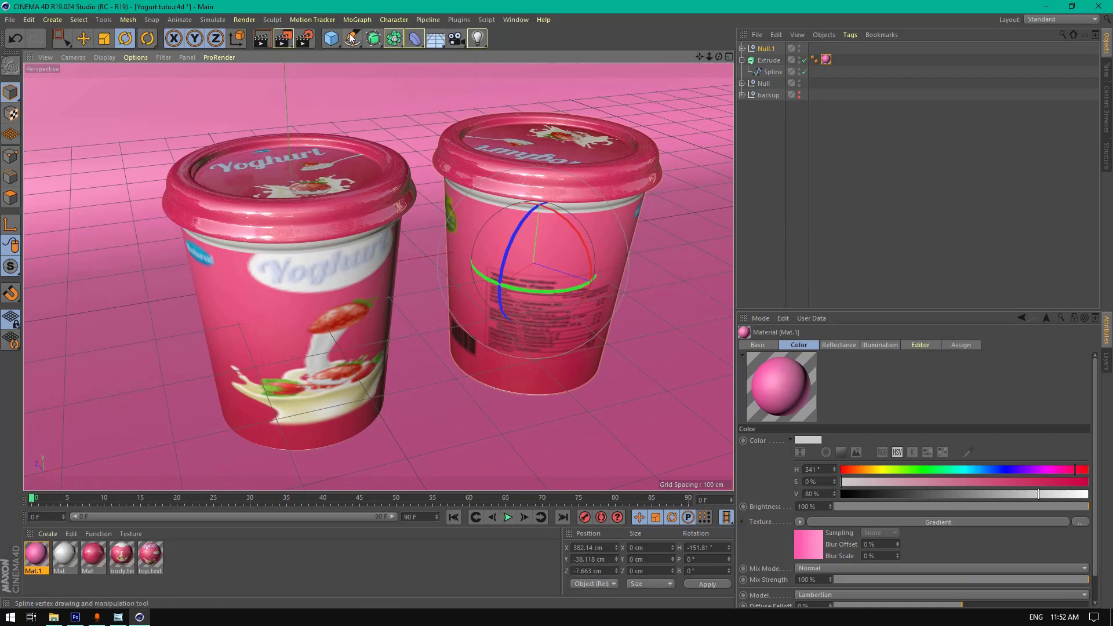
click(457, 38)
right_click(768, 50)
mouse_move(885, 67)
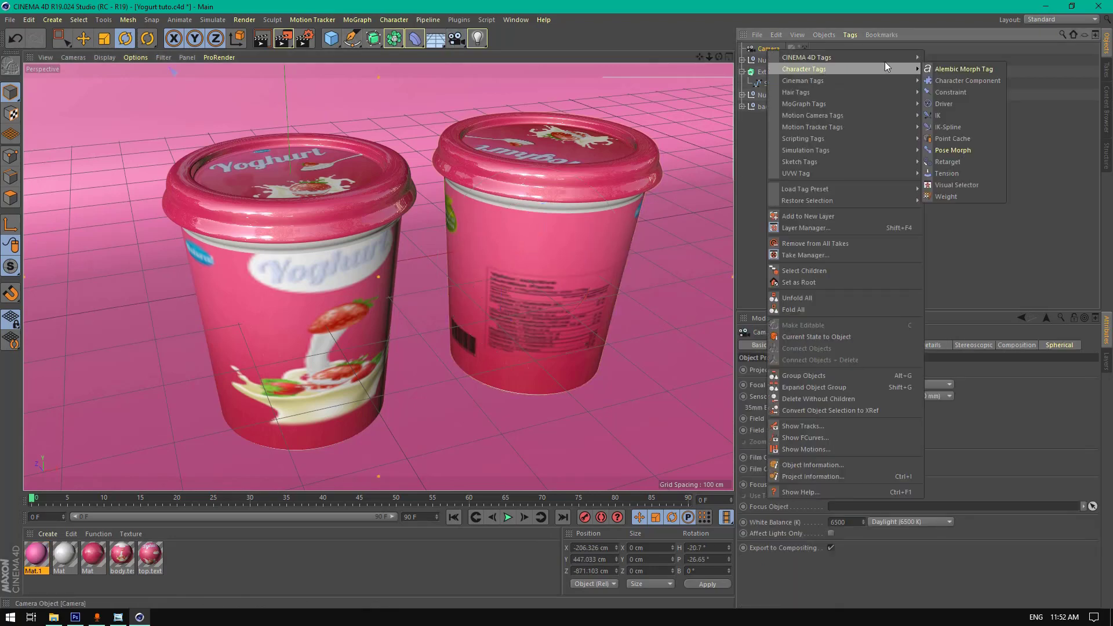
click(941, 245)
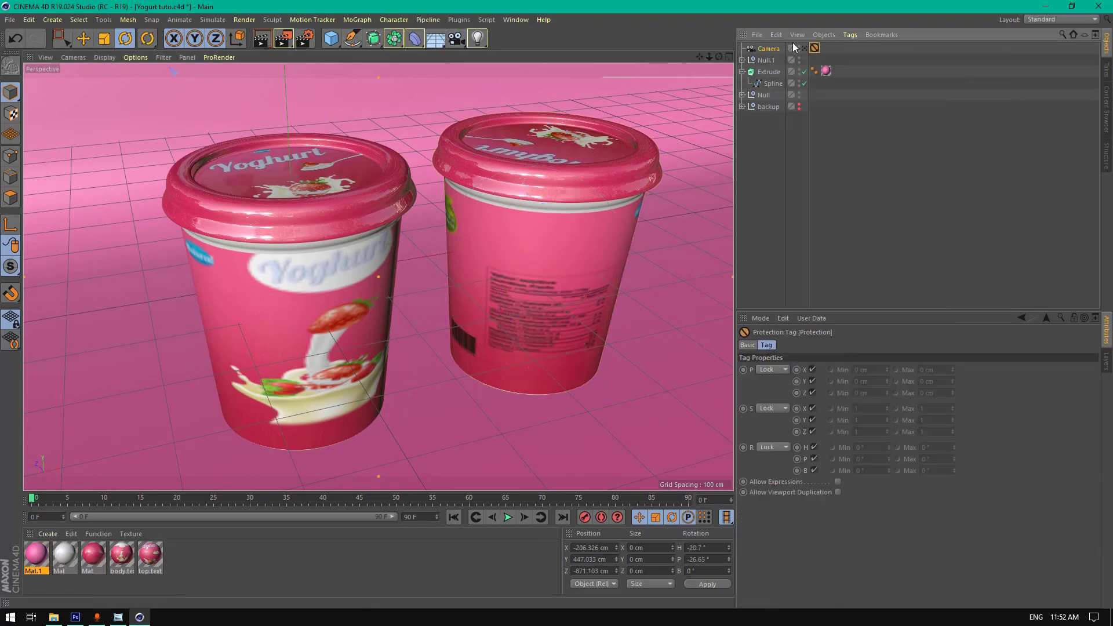
- Add a cube about 449 × 416 × 1905 cm raised beside the backdrop's left edge and apply a new material to it
drag(709, 57, 712, 67)
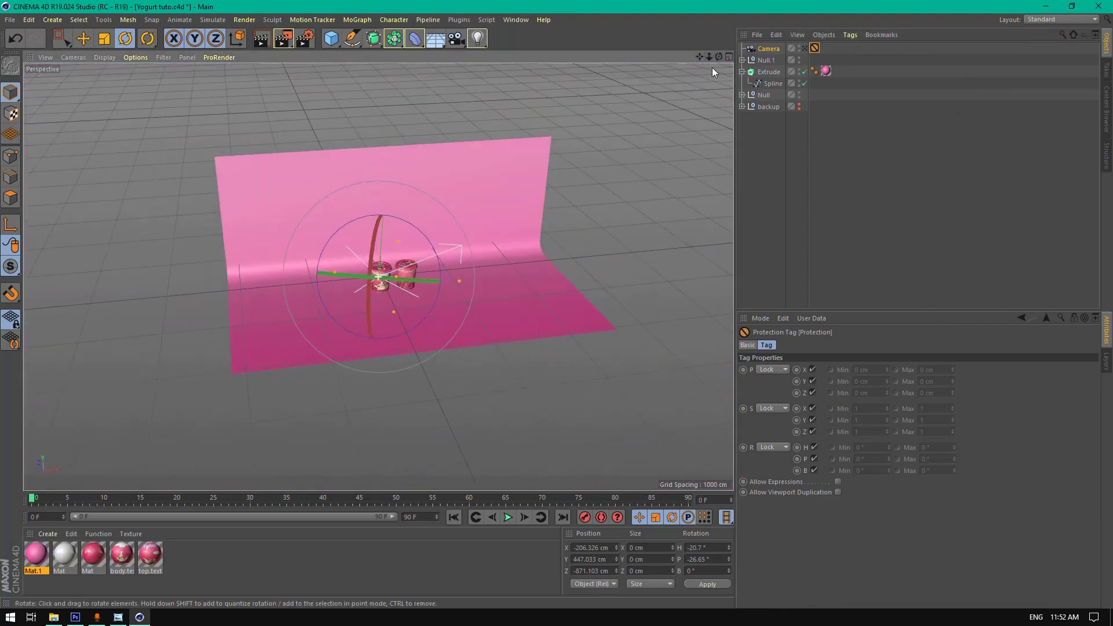
double_click(271, 589)
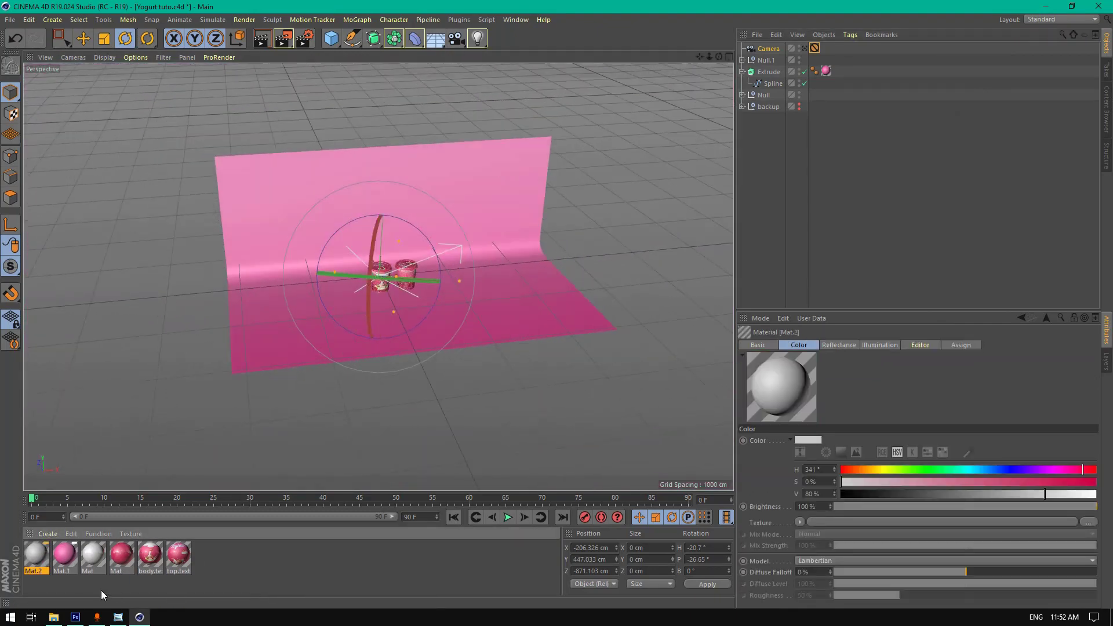
click(331, 39)
click(83, 38)
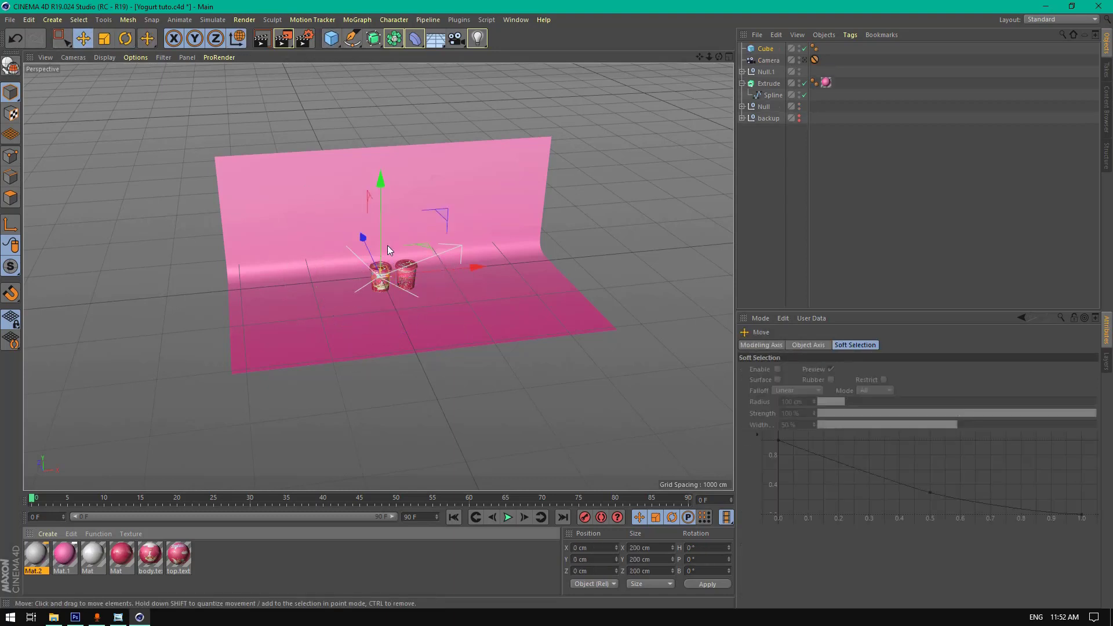
drag(384, 249, 316, 181)
drag(35, 553, 311, 196)
- Make the cube's material light-emitting: disable Color and Reflectance, enable Luminance and set its brightness to 200%
click(36, 554)
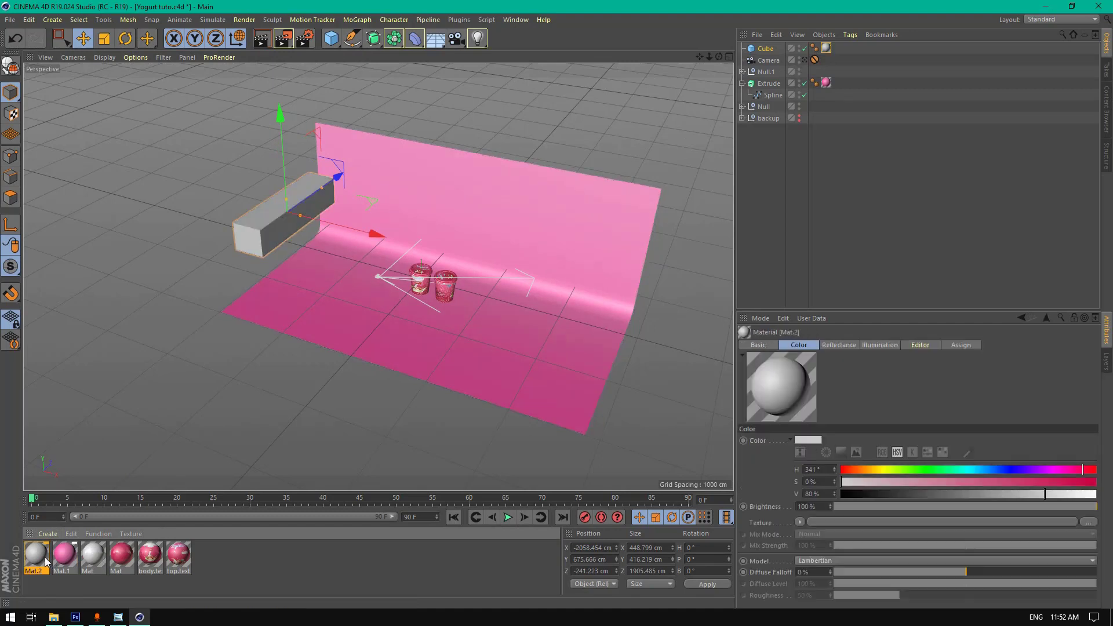
double_click(36, 553)
click(231, 200)
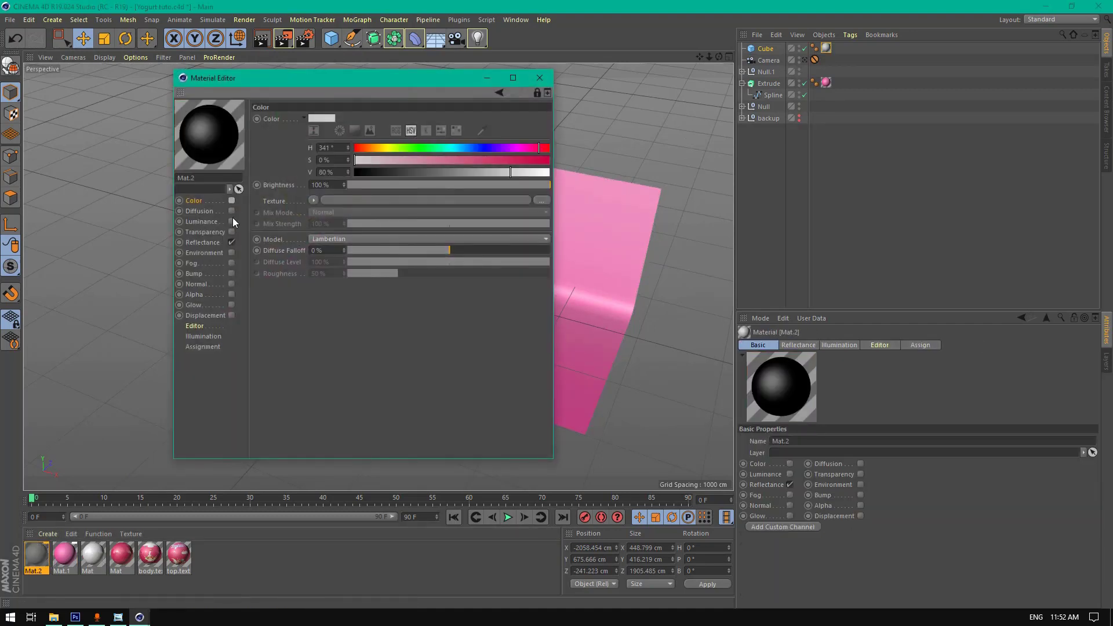
click(232, 221)
click(232, 242)
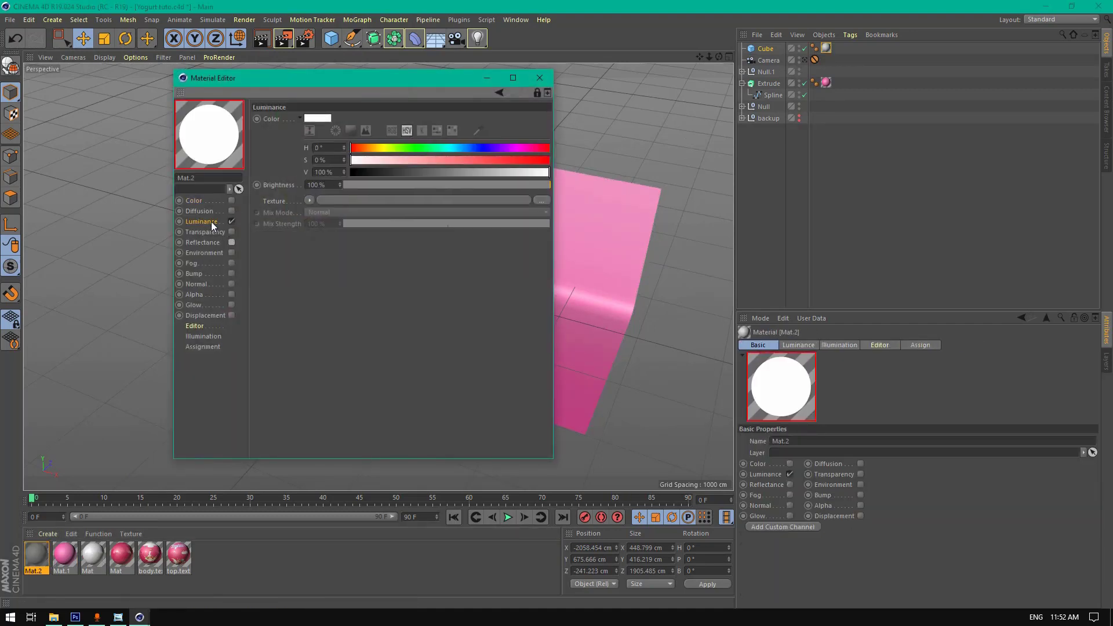
double_click(335, 185)
text(200)
key(Return)
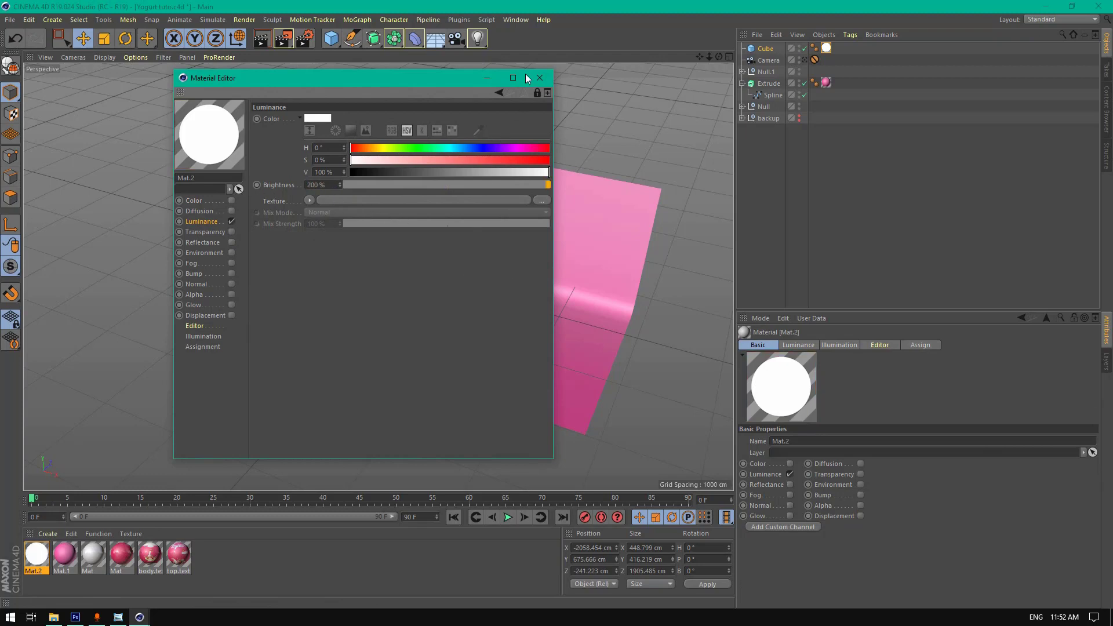
click(530, 76)
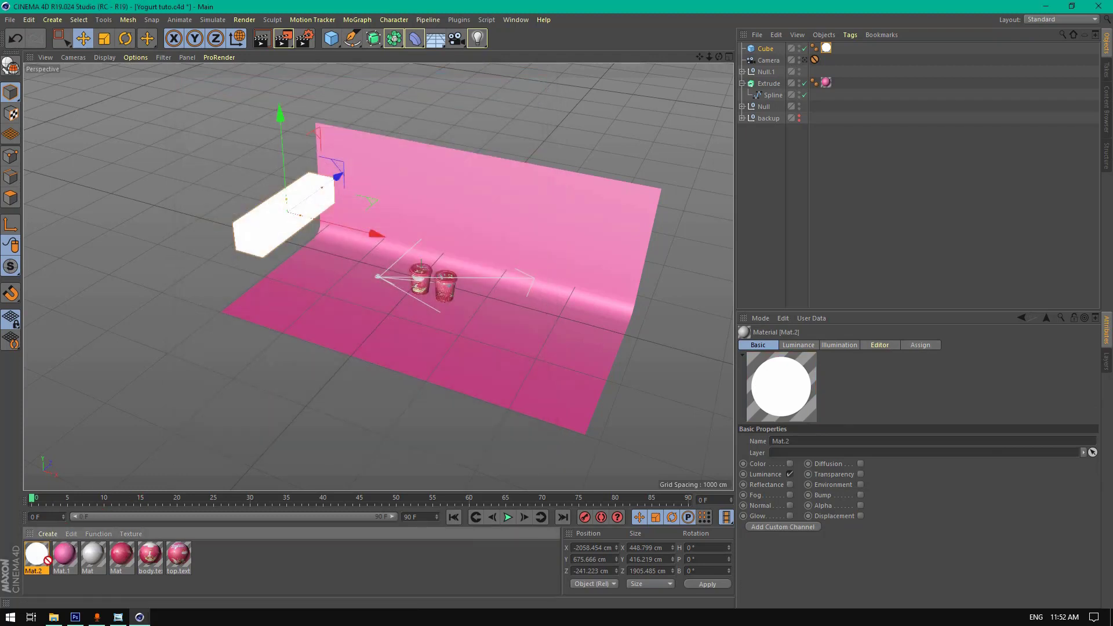
- Duplicate the luminous cube to the opposite side of the backdrop and bring both cubes closer to the cups
ctrl+drag(363, 228, 721, 319)
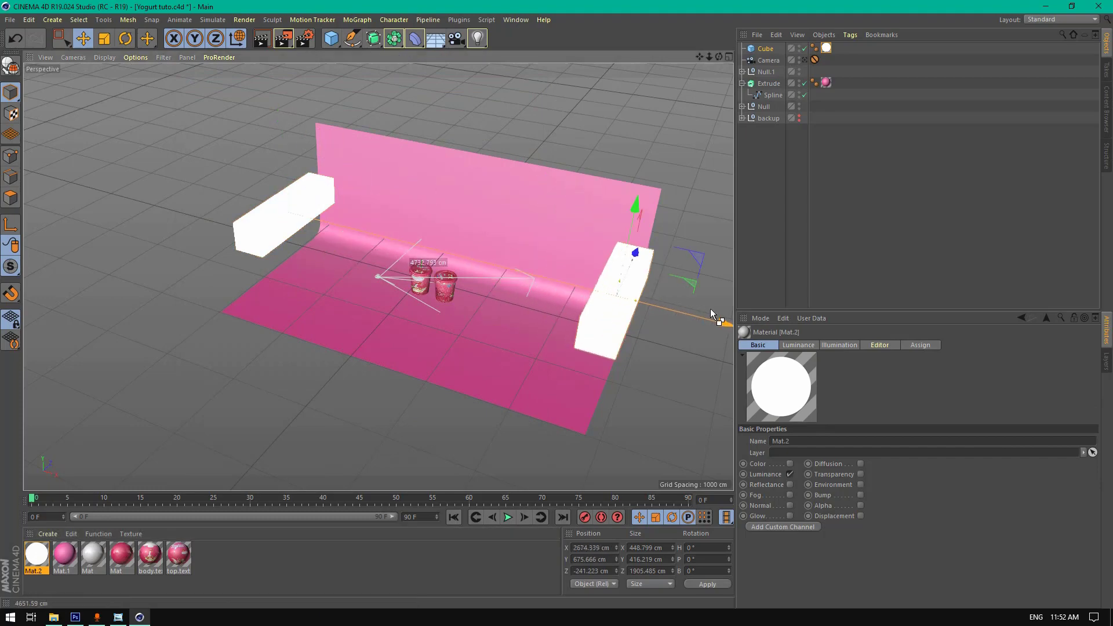
drag(720, 57, 256, 100)
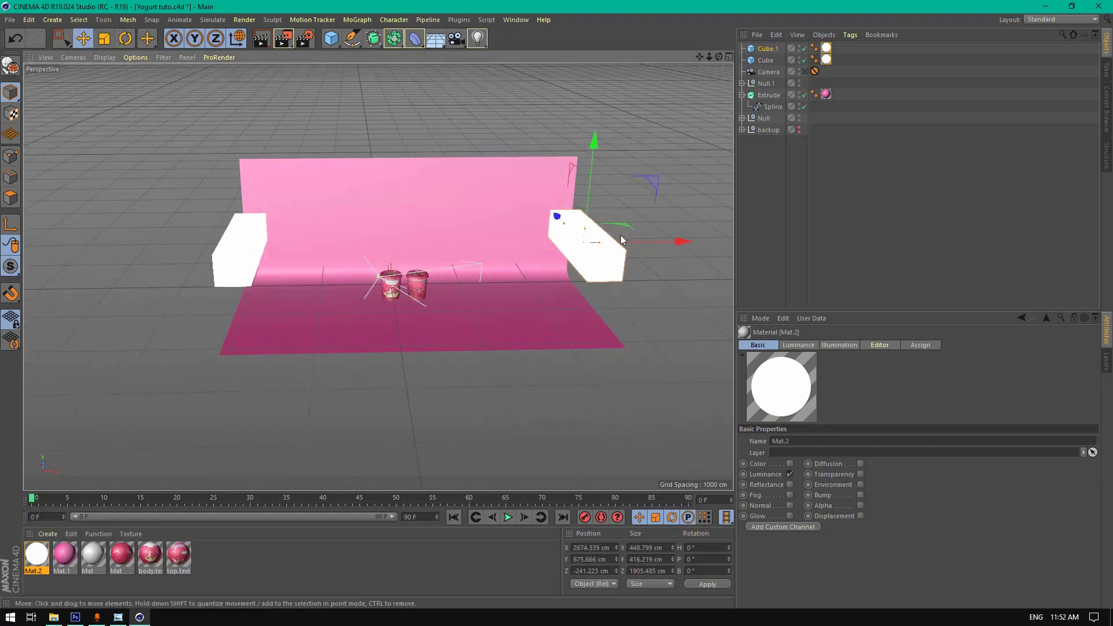
drag(645, 242, 621, 251)
click(765, 60)
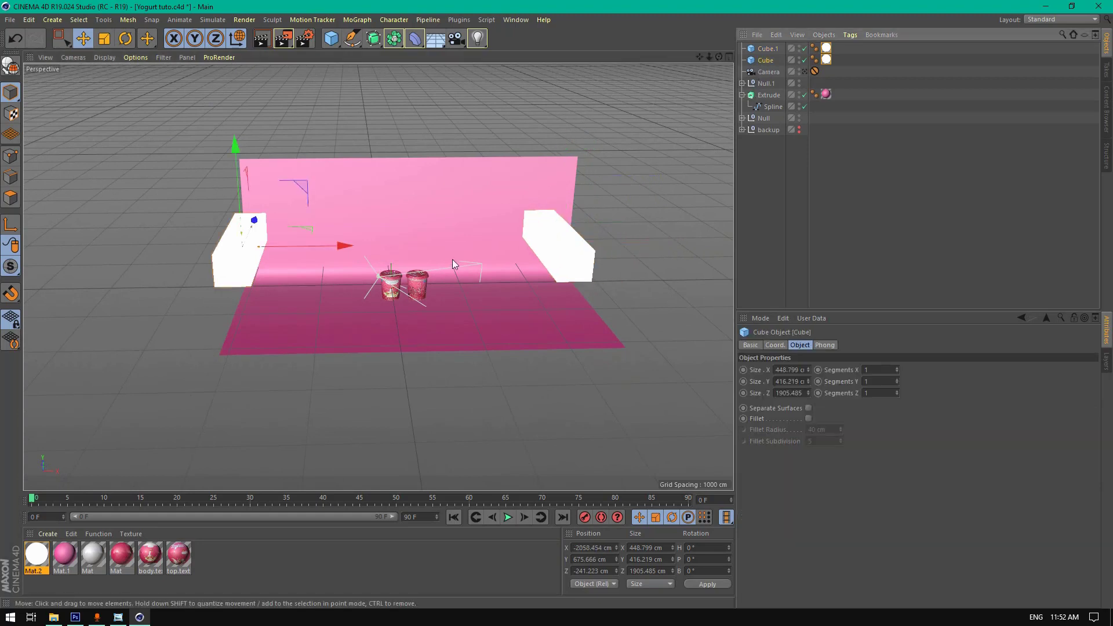
drag(322, 246, 341, 247)
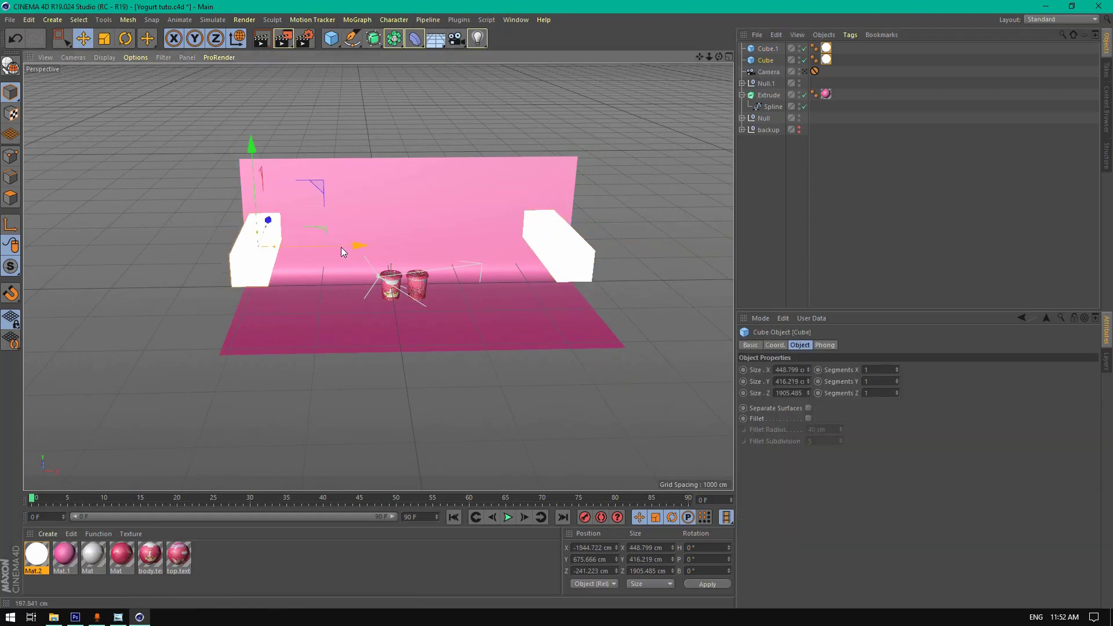
- Switch to the Everything file search, search for hdri and open the HDRI folder
click(140, 617)
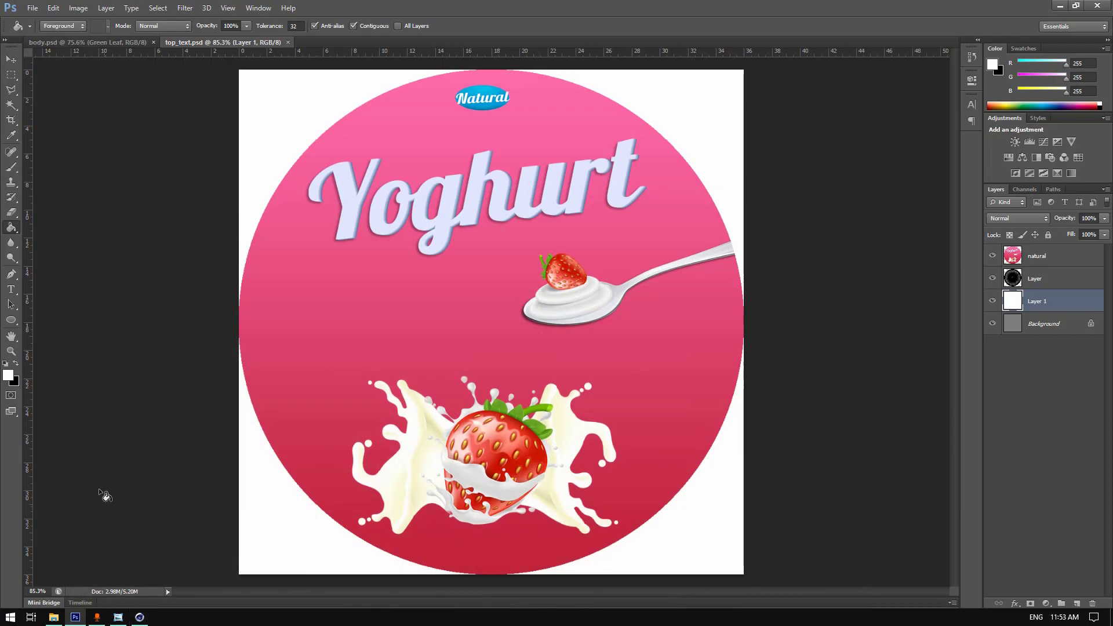
click(75, 617)
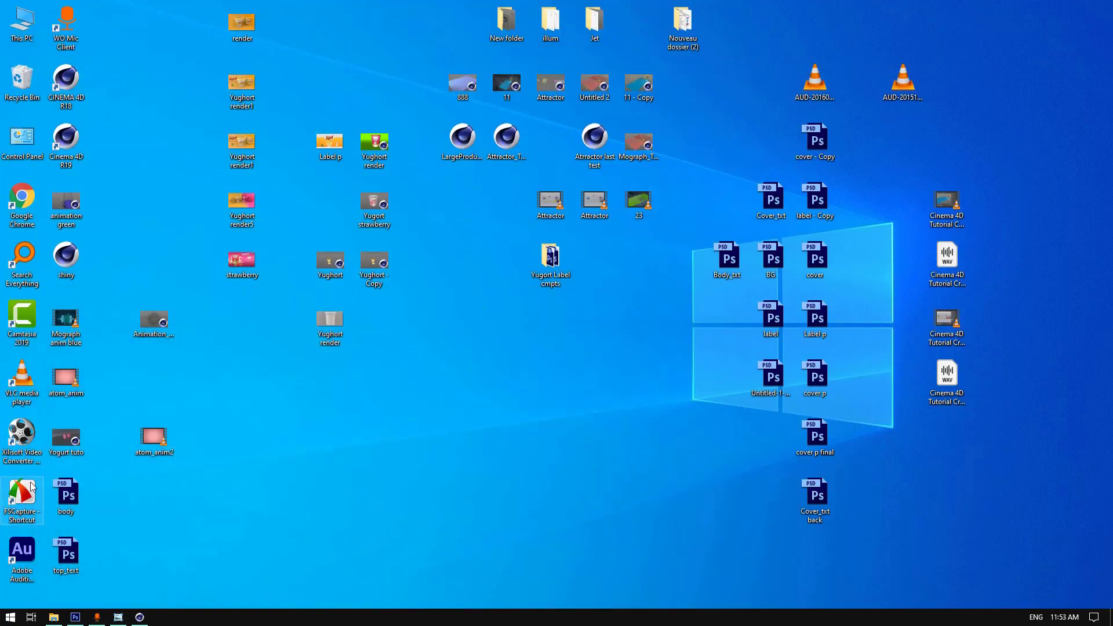
double_click(36, 261)
text(h)
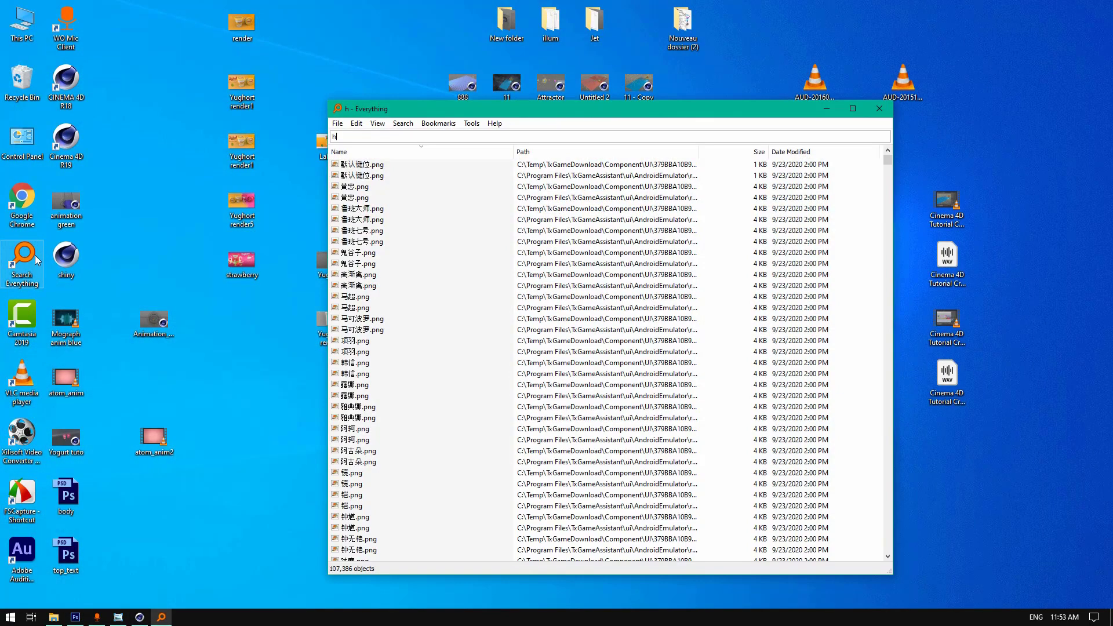
text(dri)
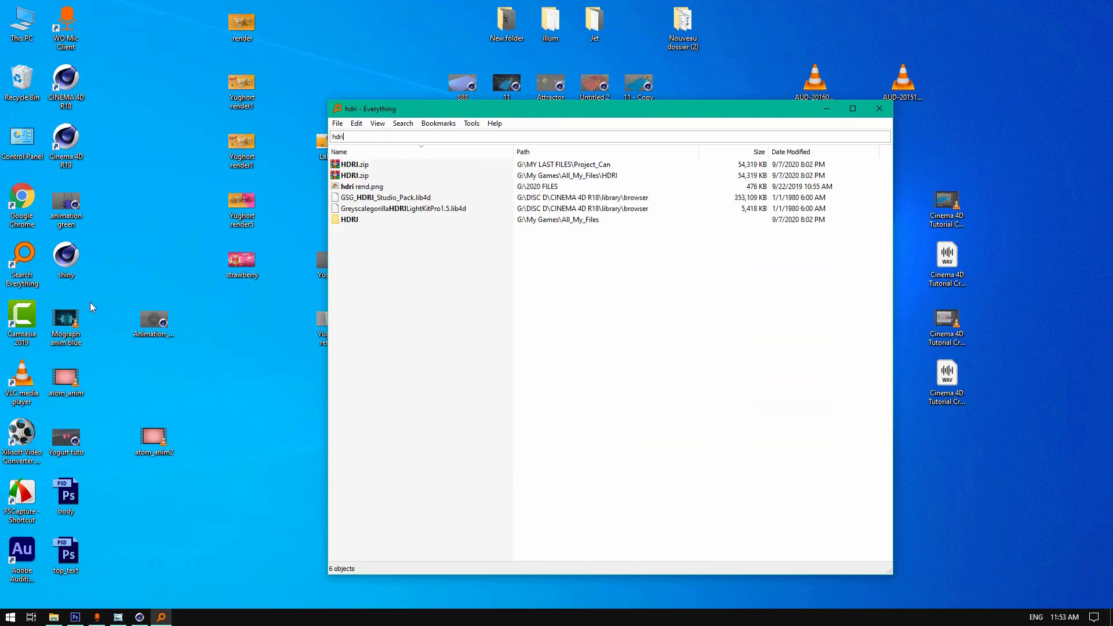
double_click(350, 220)
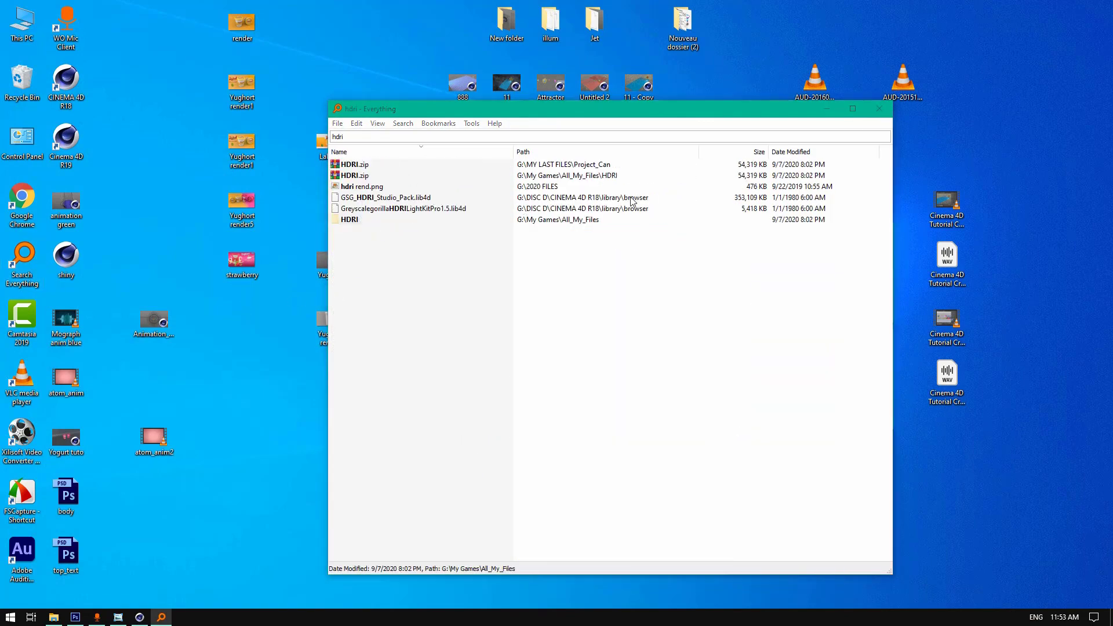
- Import HDR020.hdr into Cinema 4D as a new material without copying it to the project, and disable the material's Reflectance
drag(701, 229, 231, 569)
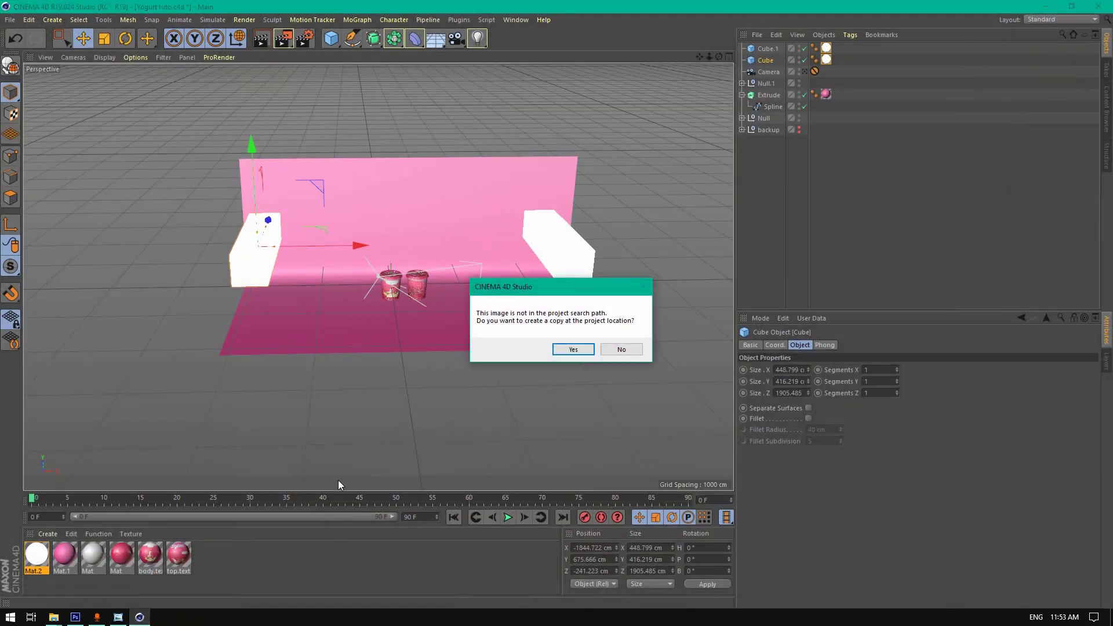
click(620, 349)
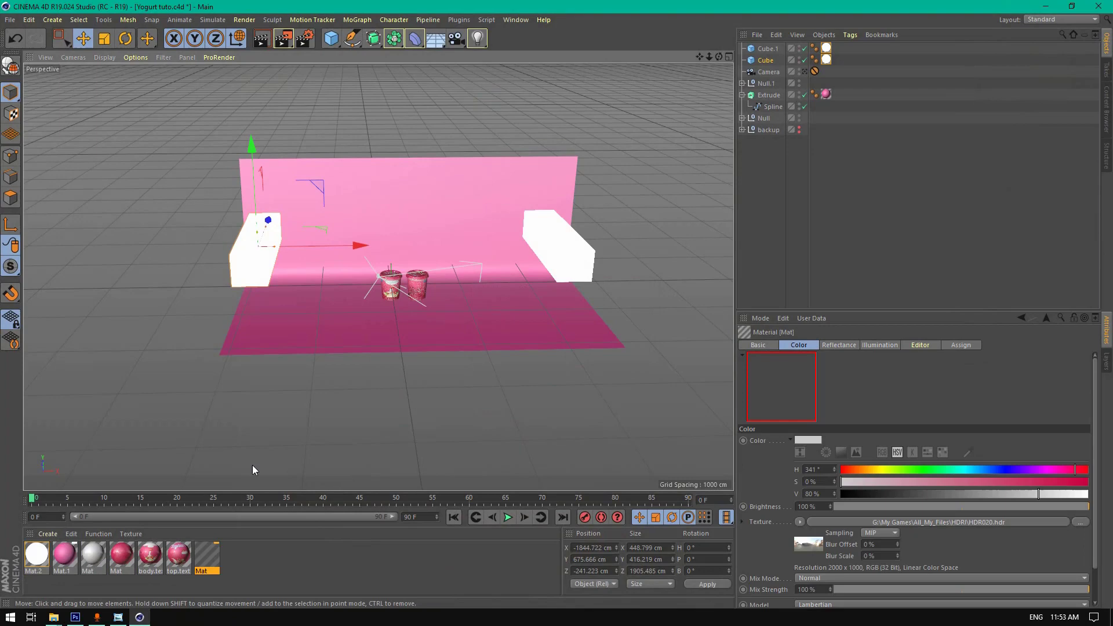
double_click(207, 555)
click(232, 242)
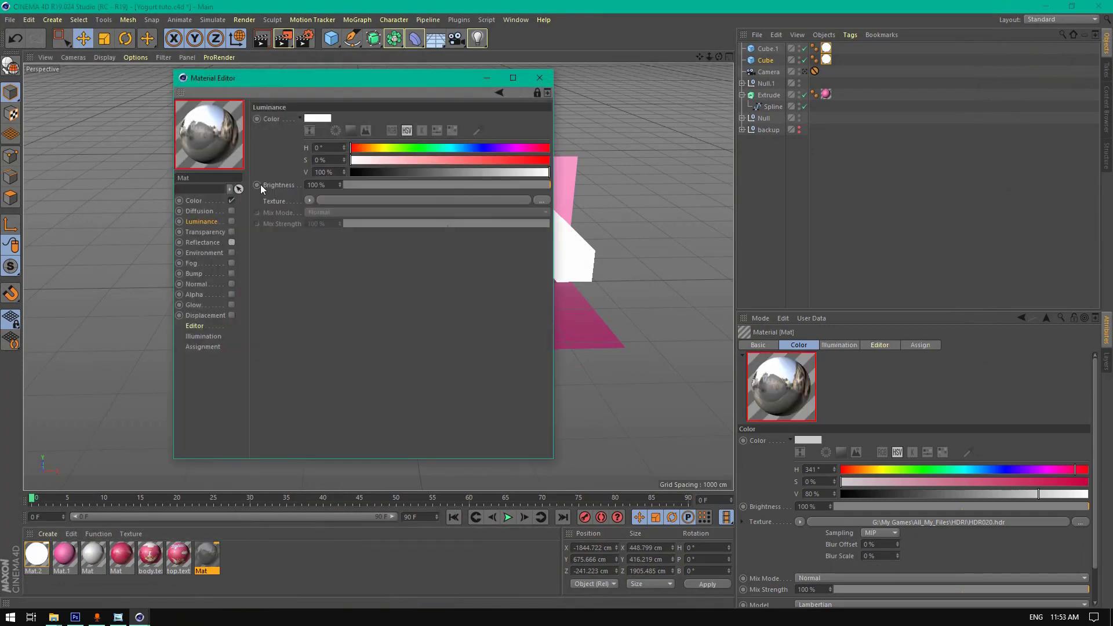
click(540, 77)
- Add a Sky object with the HDRI material and give it a Compositing tag with Seen by Camera disabled
drag(436, 39, 565, 53)
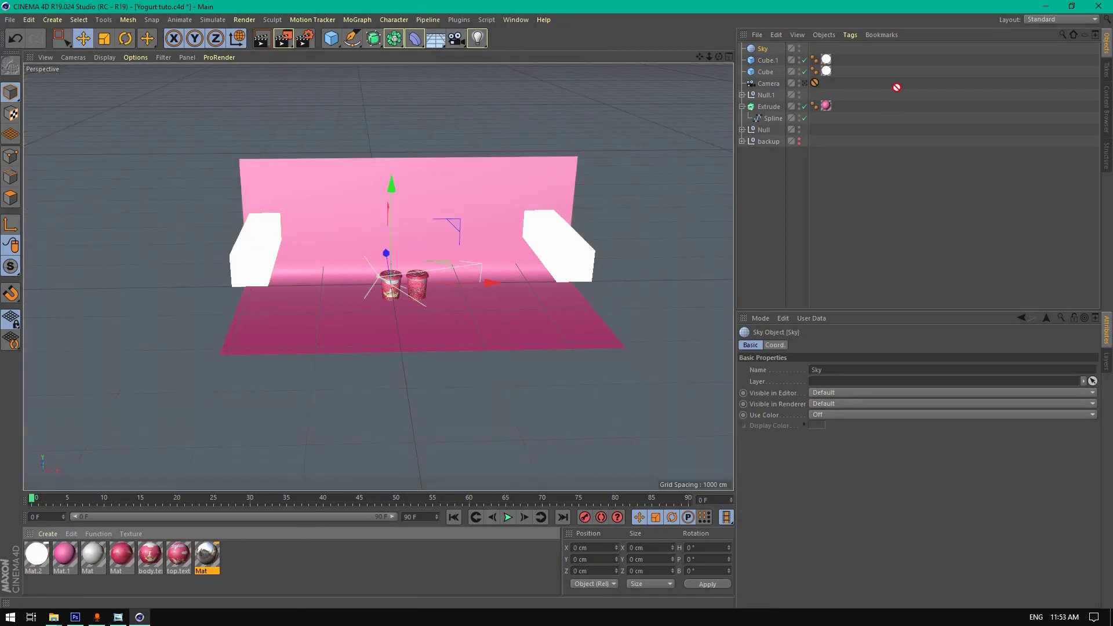
drag(897, 87, 766, 50)
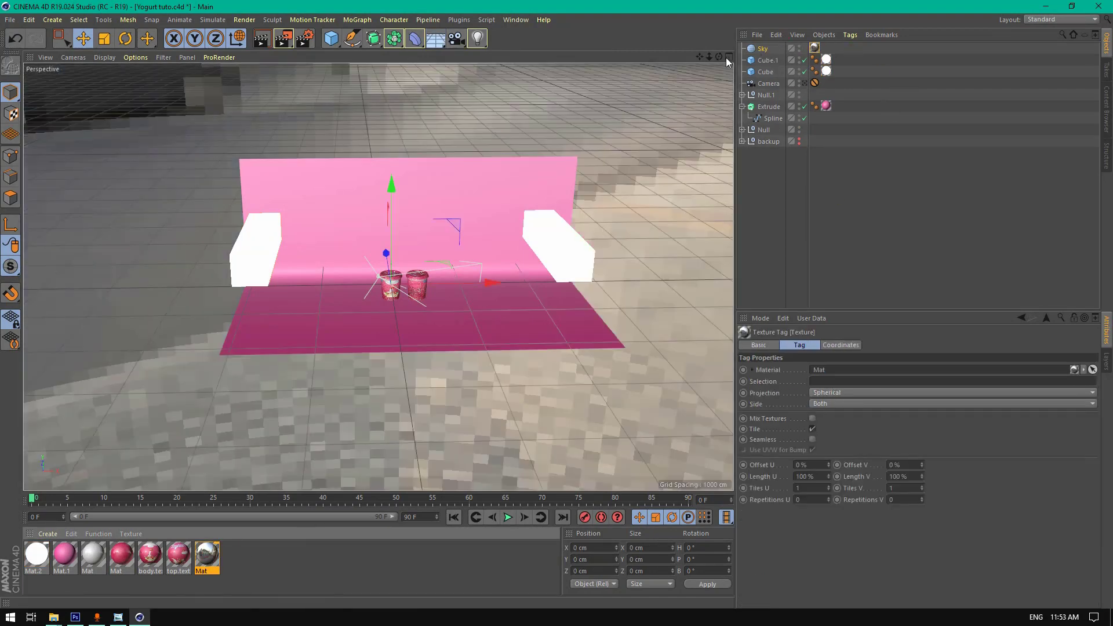
right_click(770, 50)
mouse_move(908, 55)
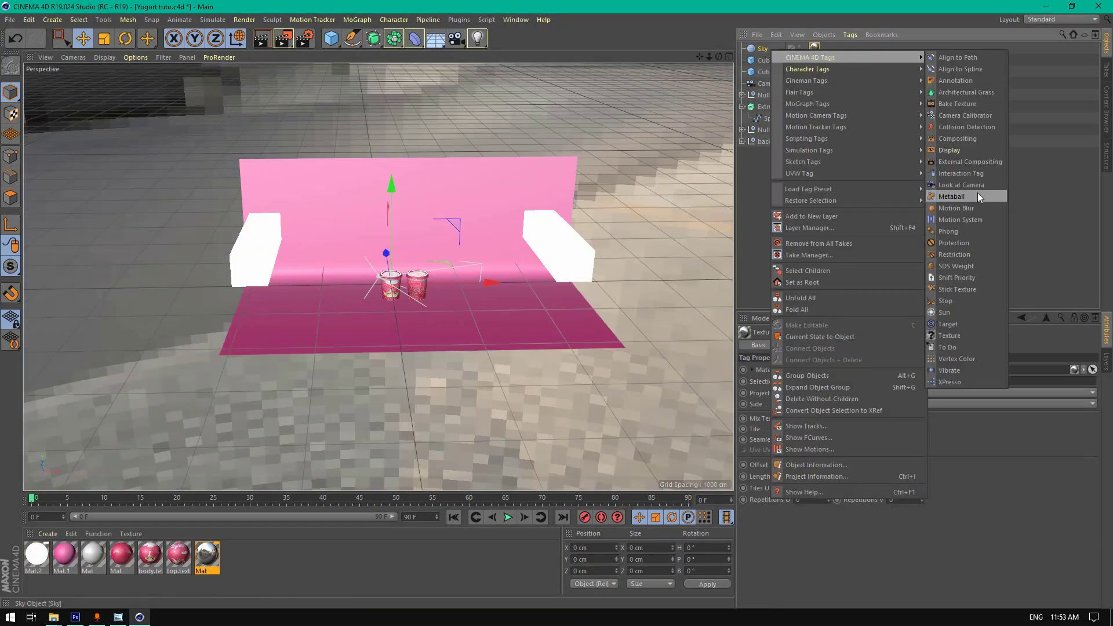
click(963, 139)
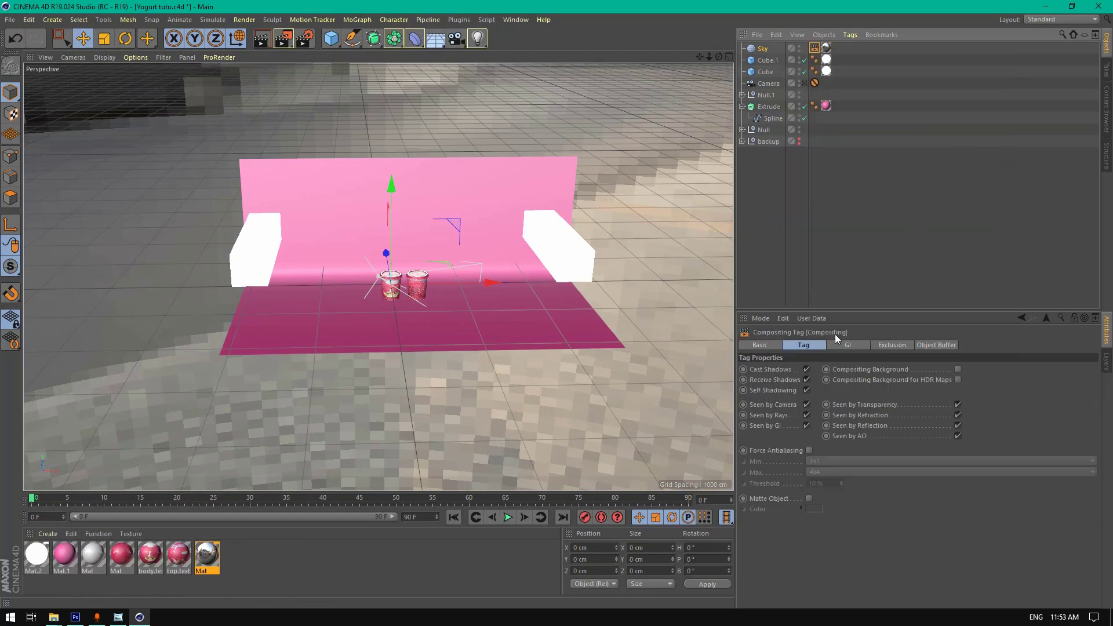
click(807, 404)
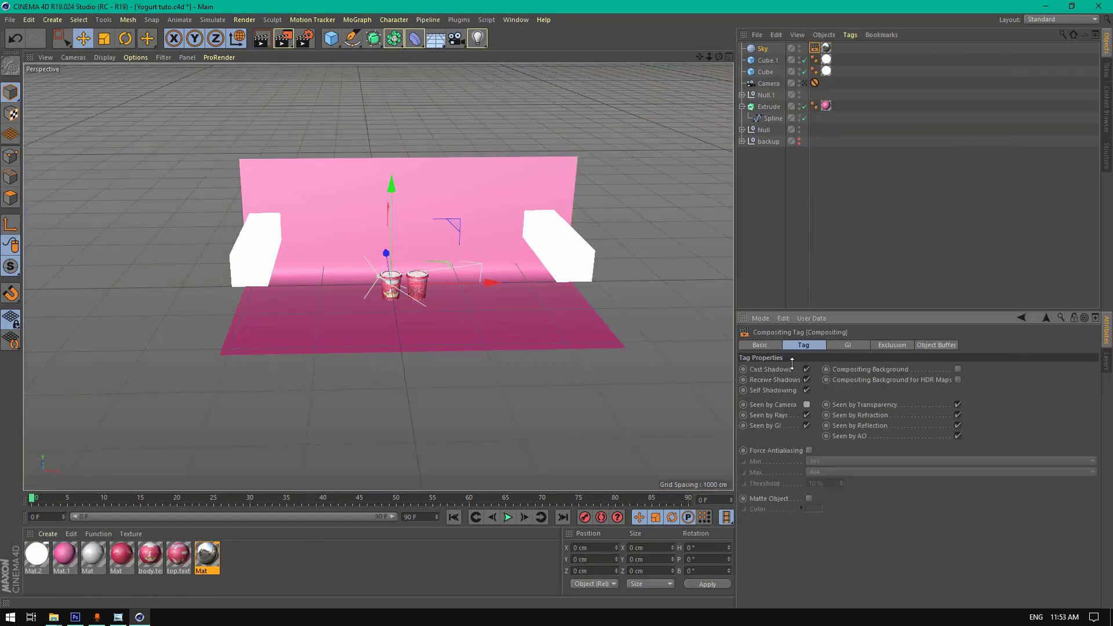
- Move the luminous cubes farther outward, to X about -2321 cm and 2864 cm, and return to the camera view
click(806, 83)
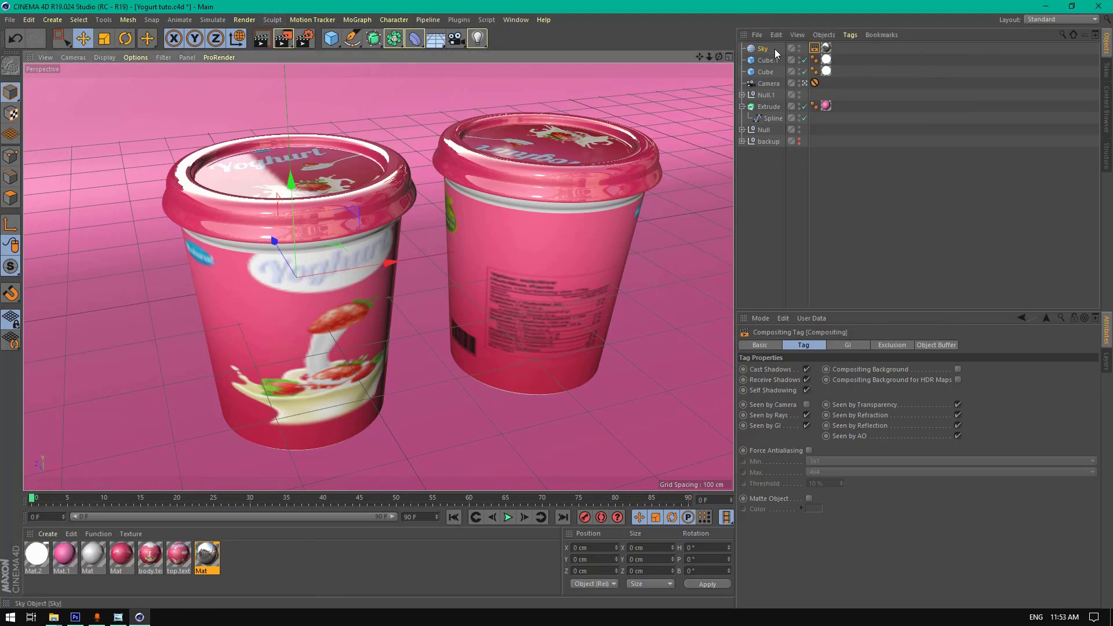
click(806, 84)
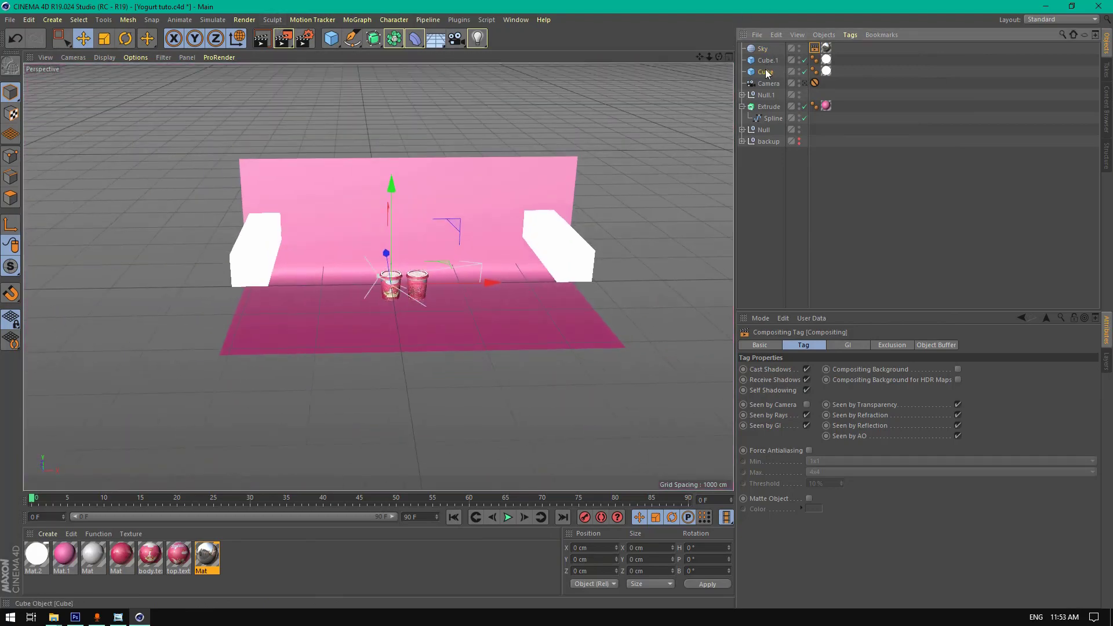
click(765, 72)
drag(341, 243, 323, 242)
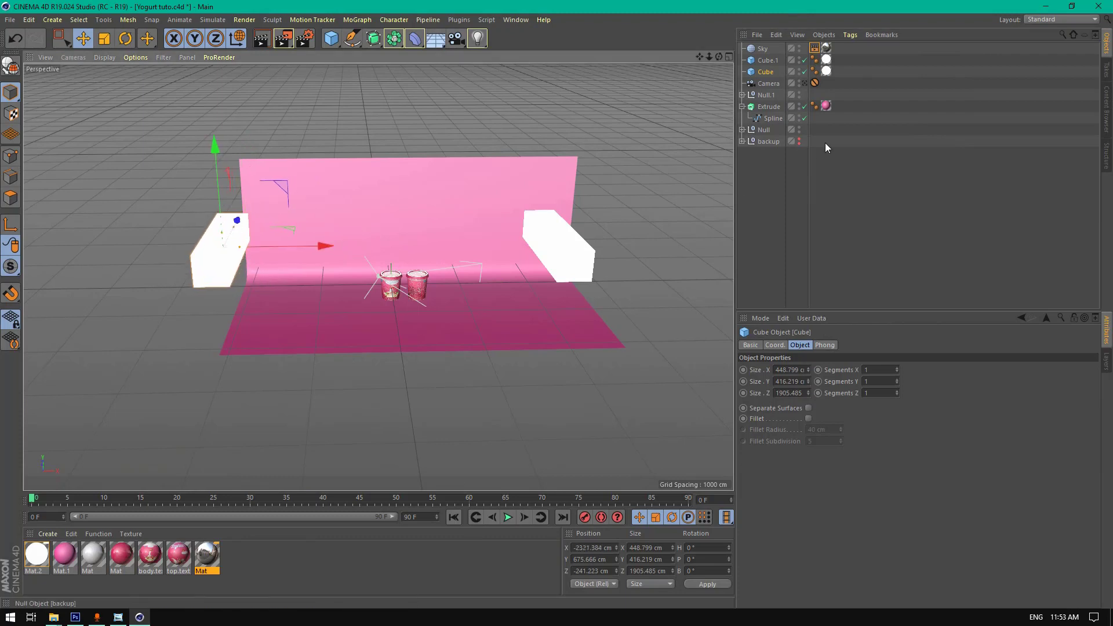
click(766, 61)
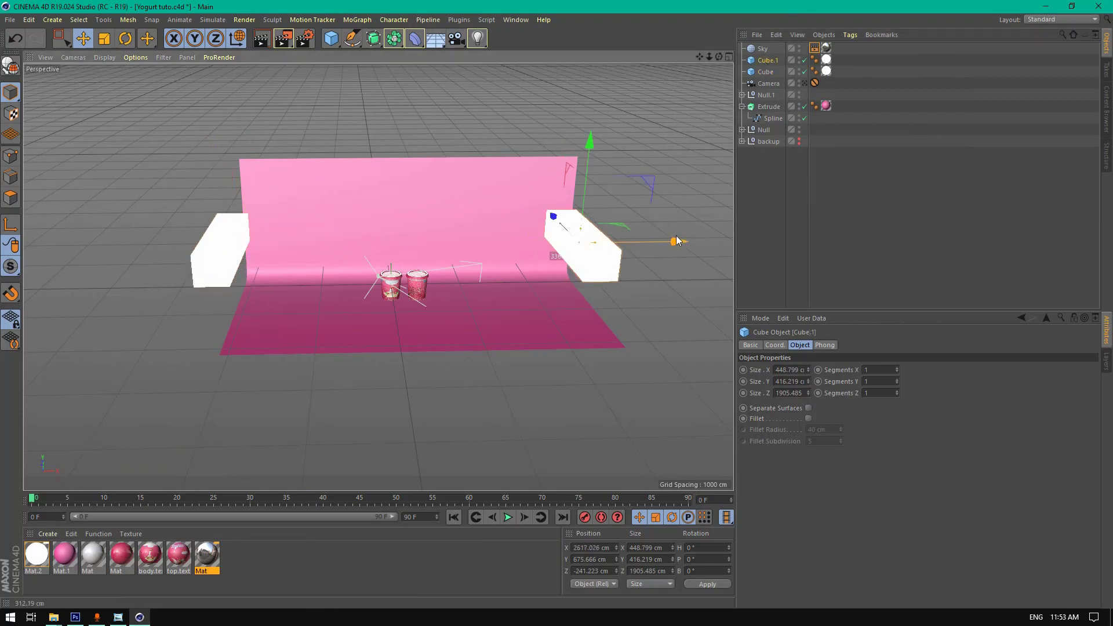
drag(653, 241, 695, 228)
click(806, 84)
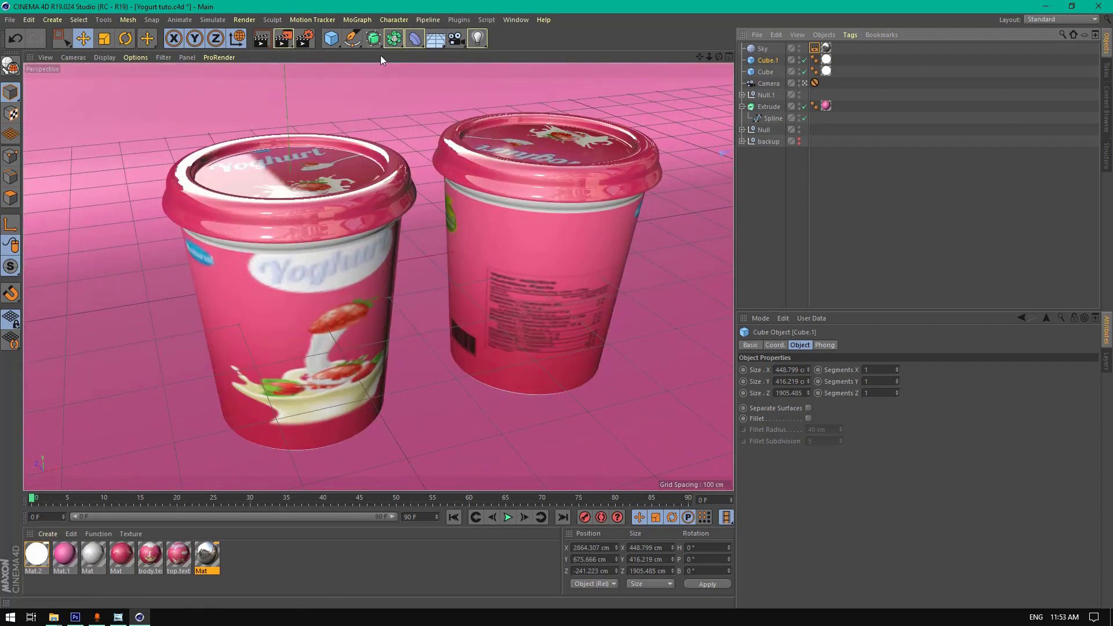
- Add the Global Illumination effect with the Default preset to the render settings
click(296, 41)
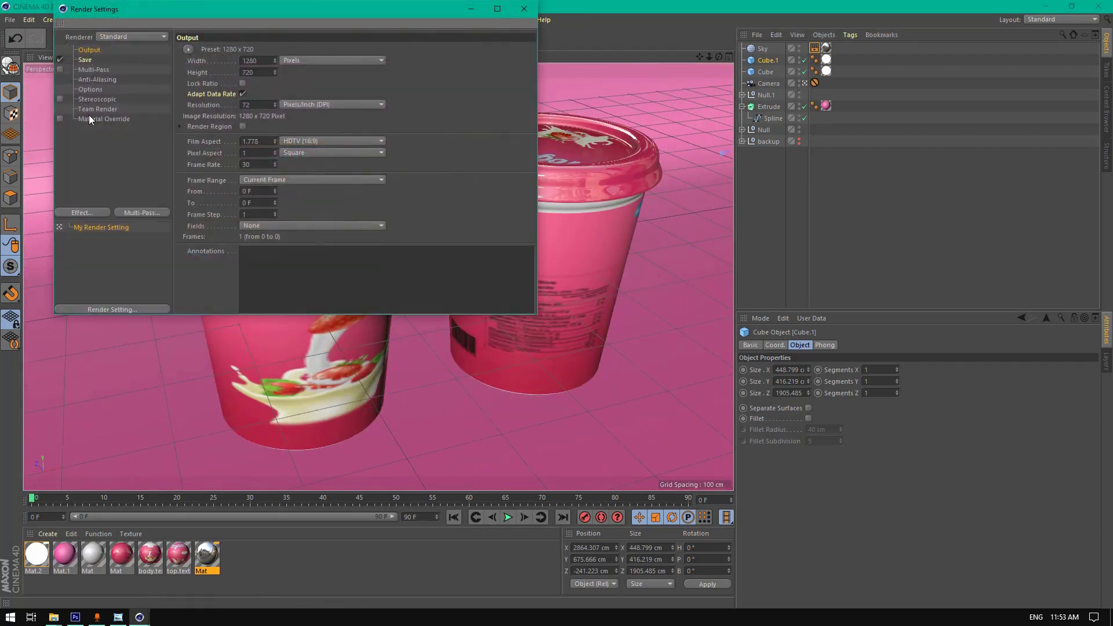
click(83, 213)
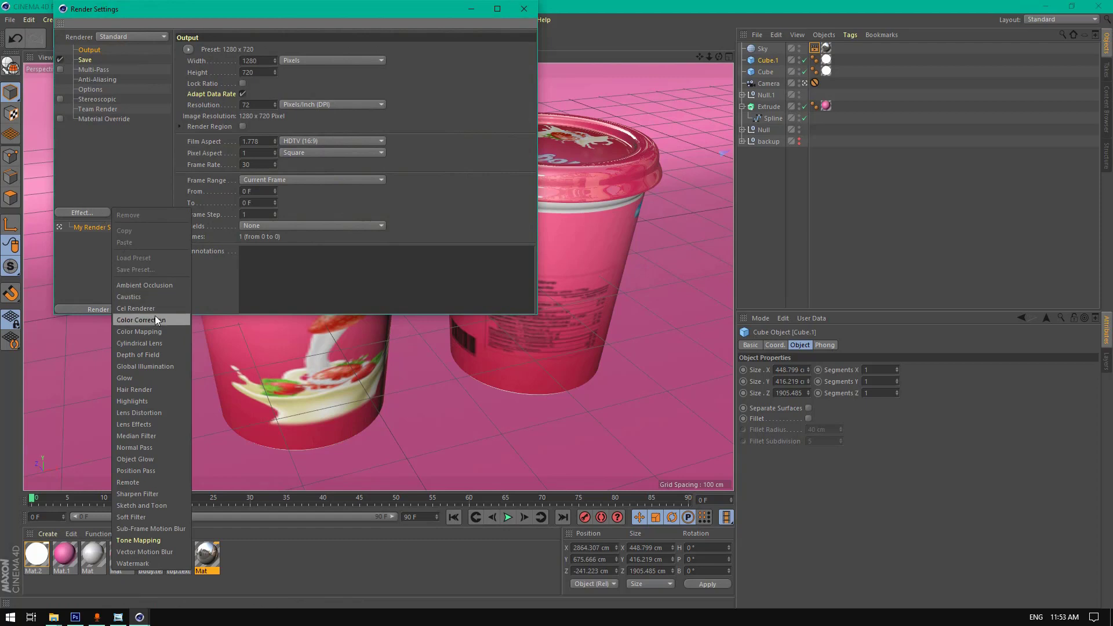
click(145, 366)
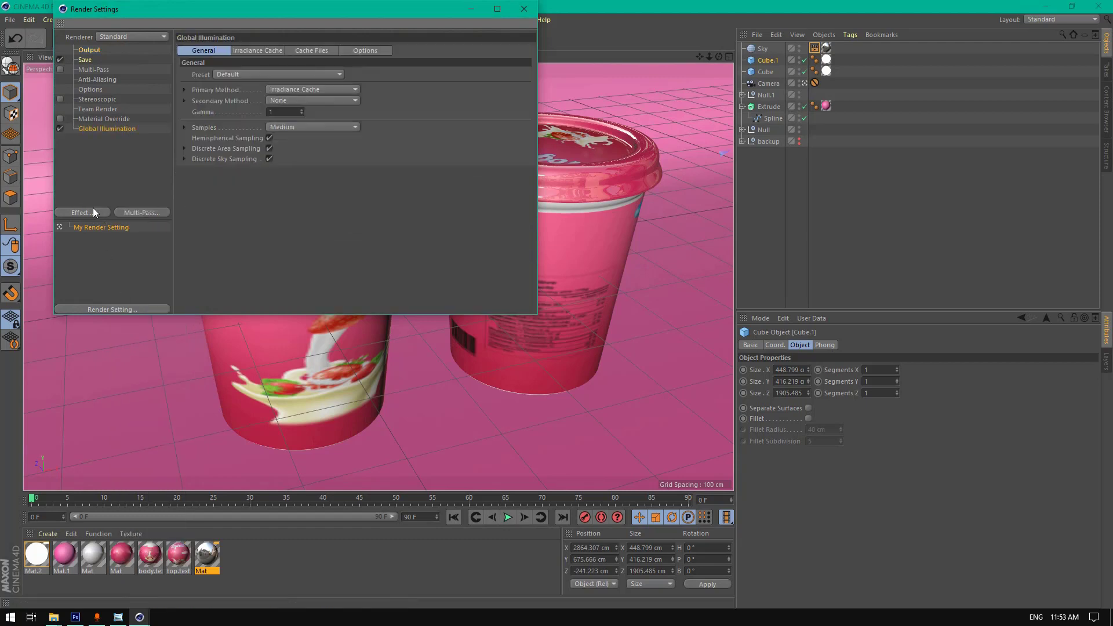
click(287, 125)
click(287, 127)
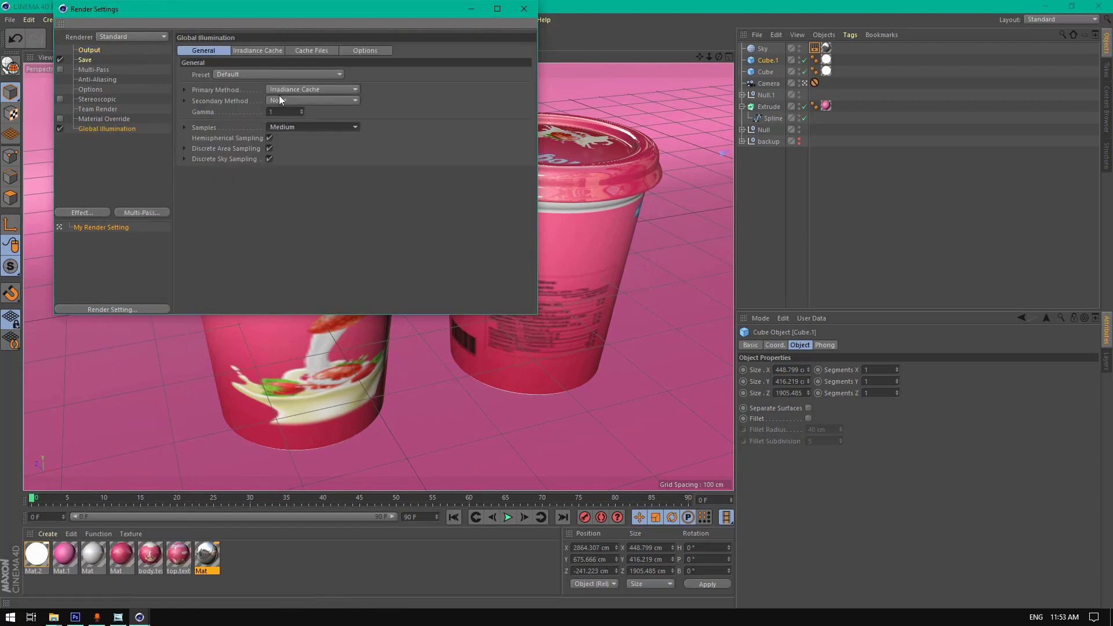
click(241, 74)
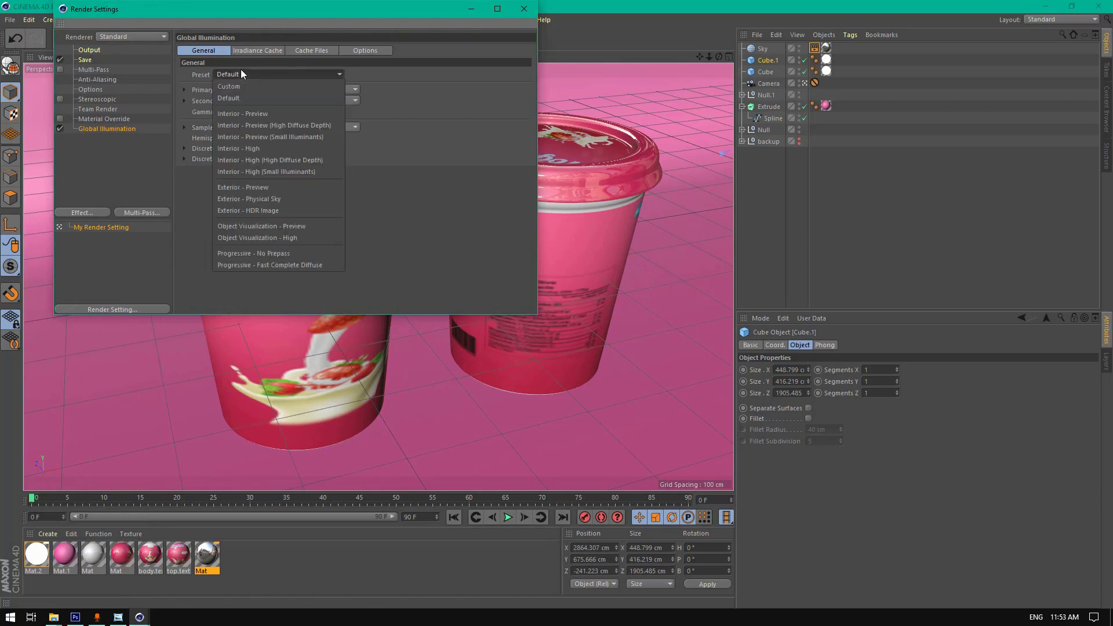
click(241, 72)
click(524, 9)
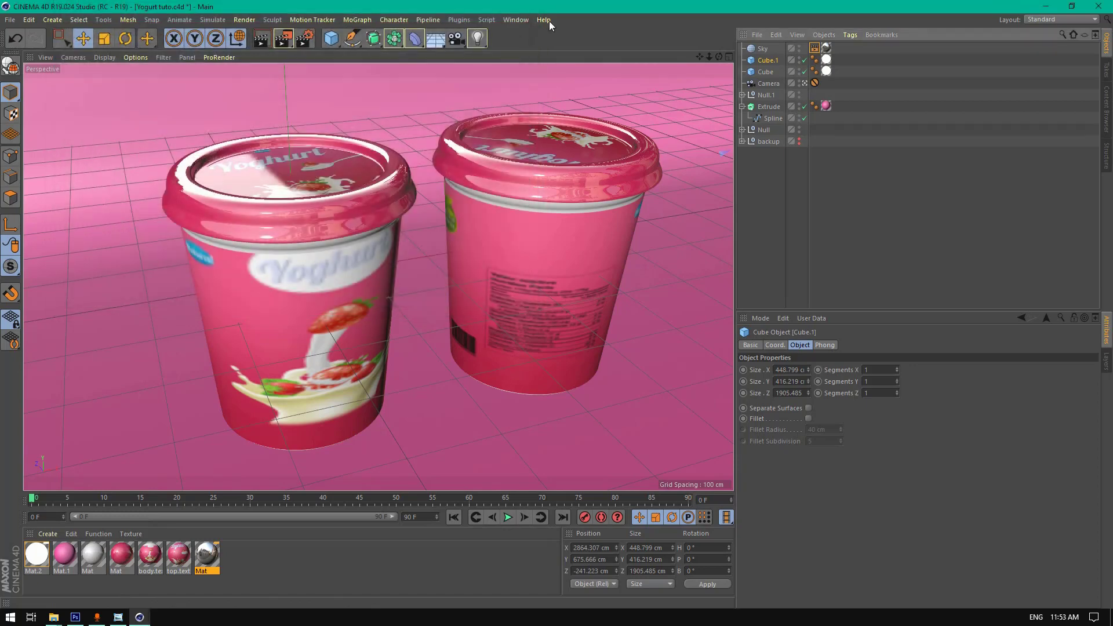
- Set the Anti-Aliasing mode to Best in the render settings
click(299, 41)
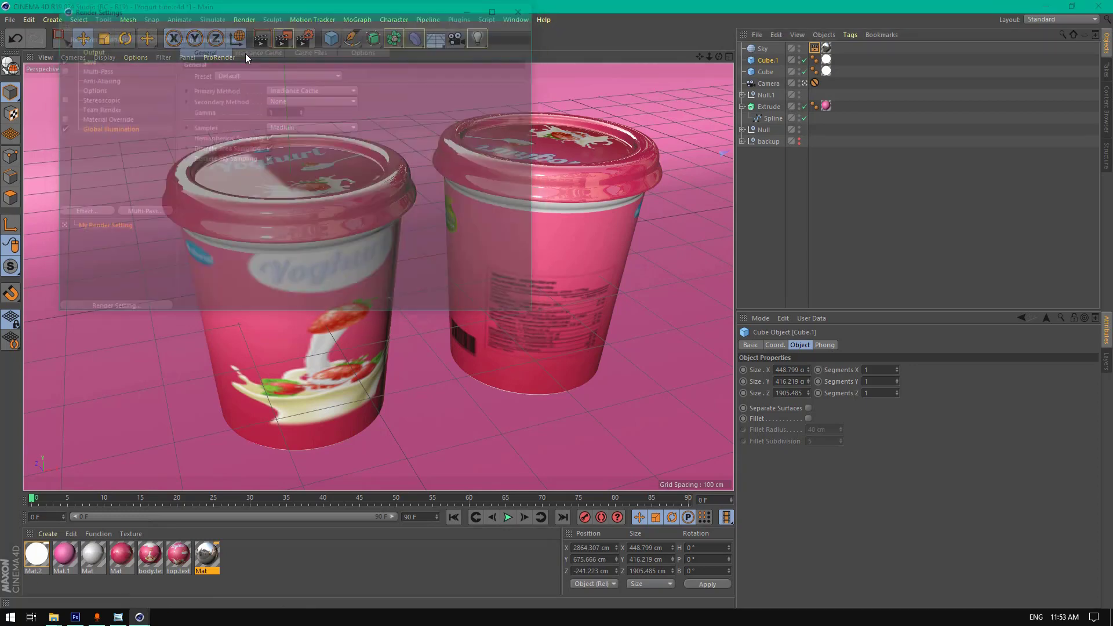
click(93, 78)
click(269, 50)
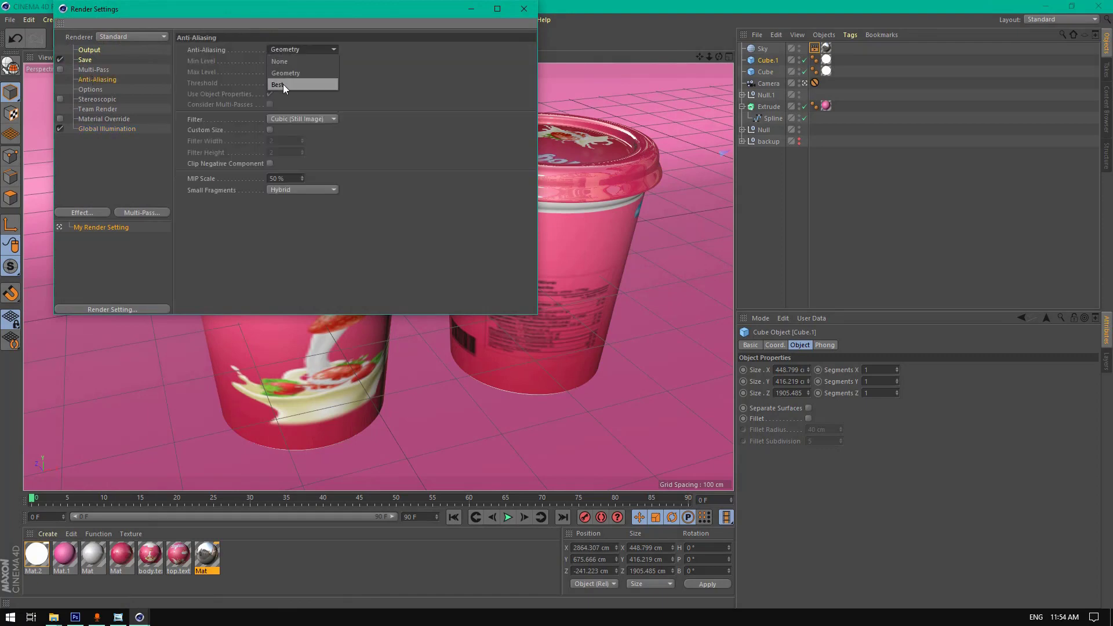
click(283, 84)
click(526, 10)
- Start a test render of the camera view, and switch to Photoshop to close it
click(262, 41)
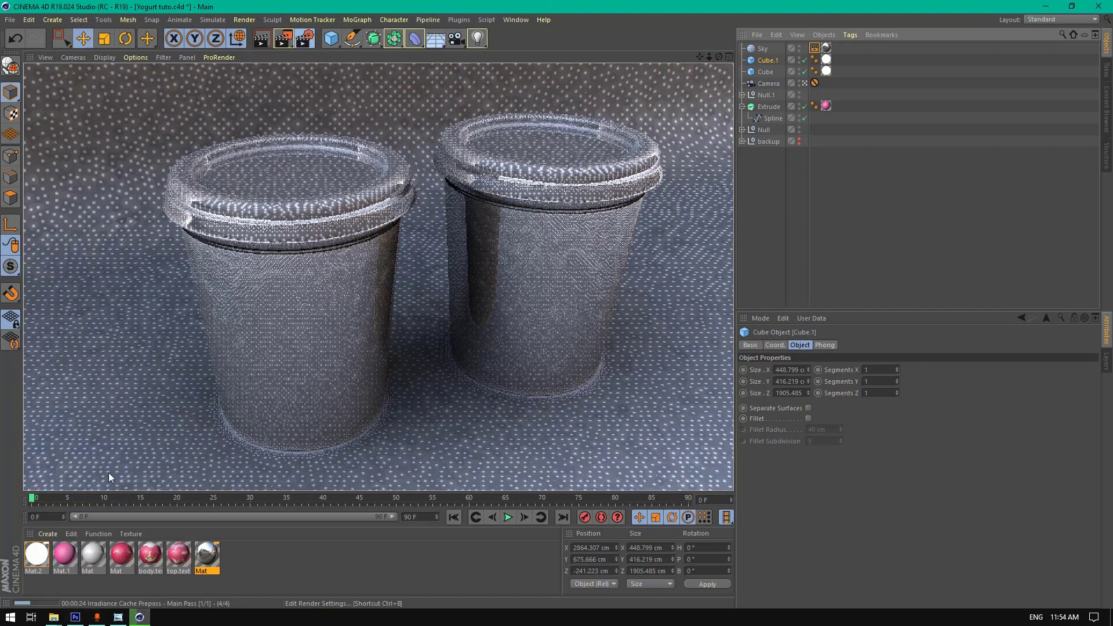
click(75, 617)
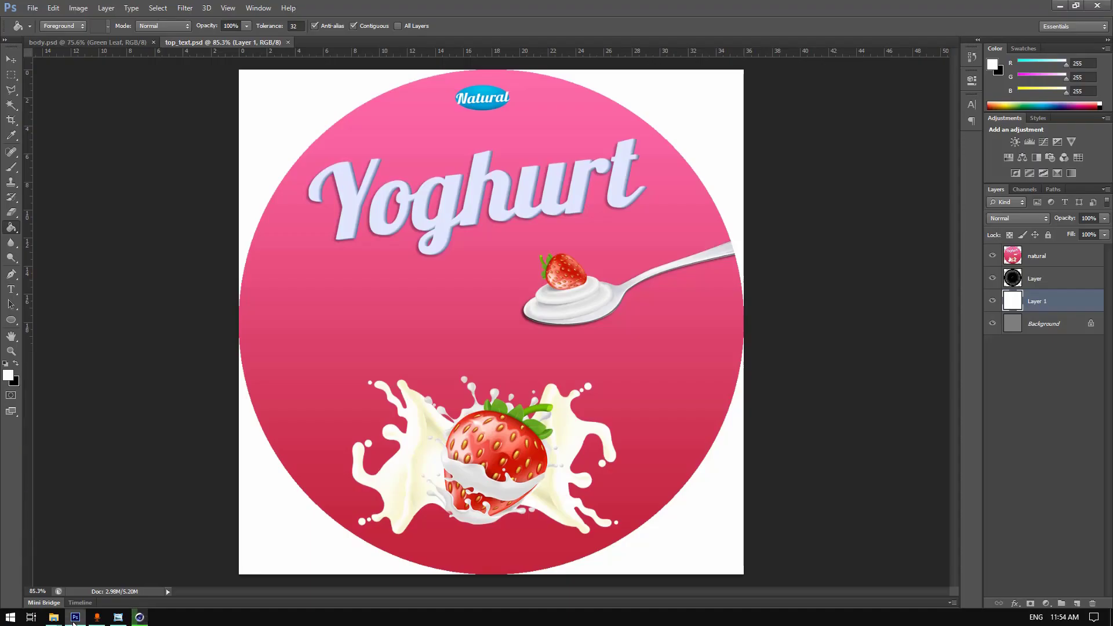
click(1095, 7)
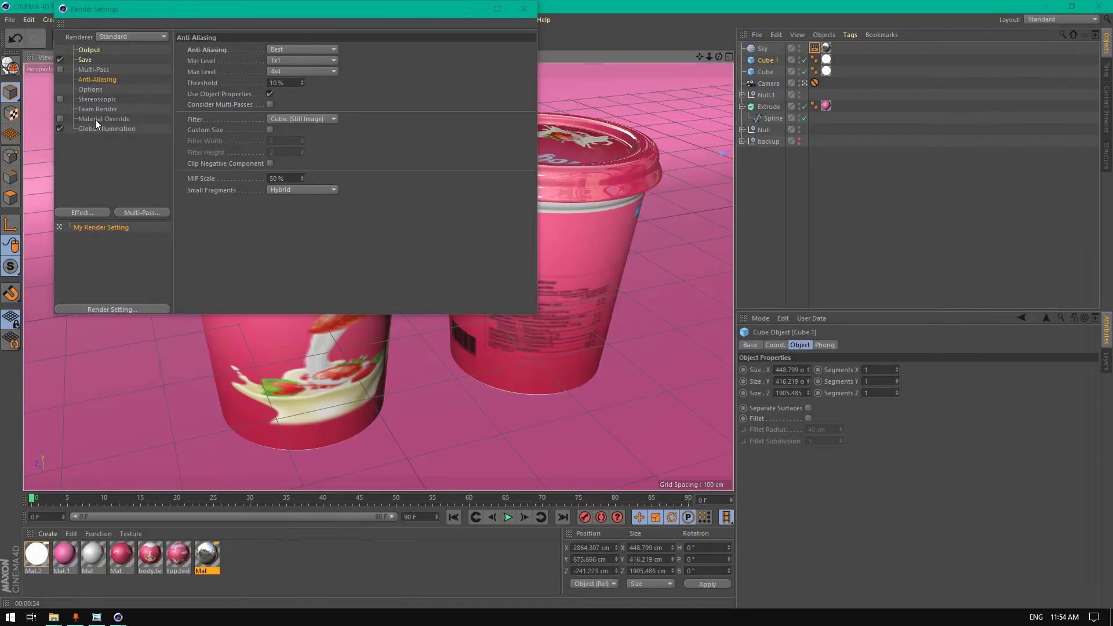
- Add the Ambient Occlusion effect to the render settings and run a test render of the camera view
click(88, 212)
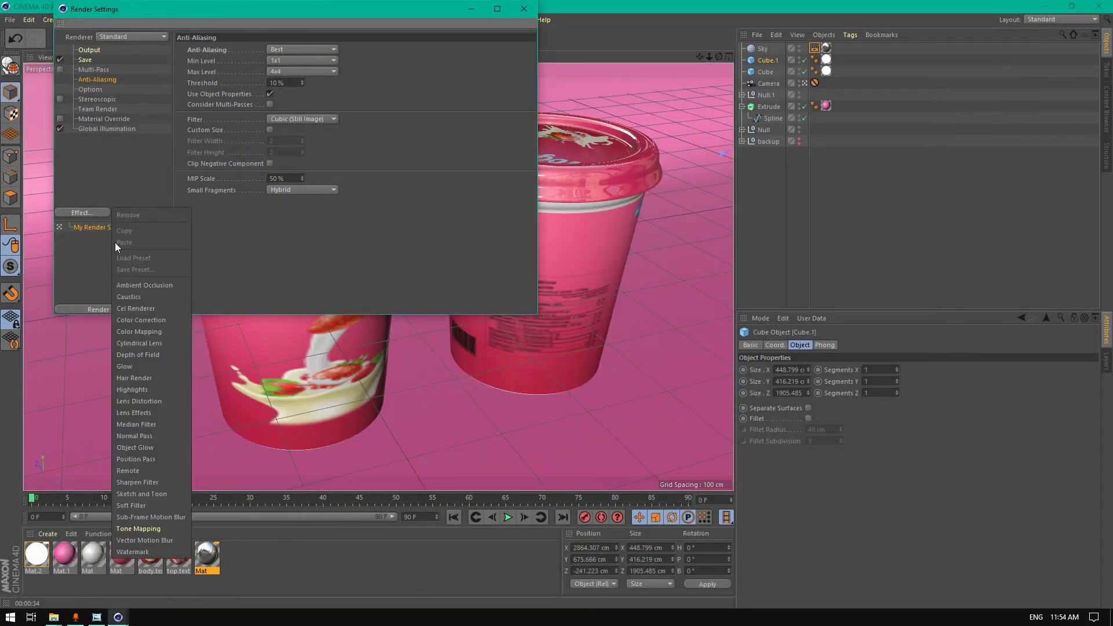
click(157, 287)
click(525, 9)
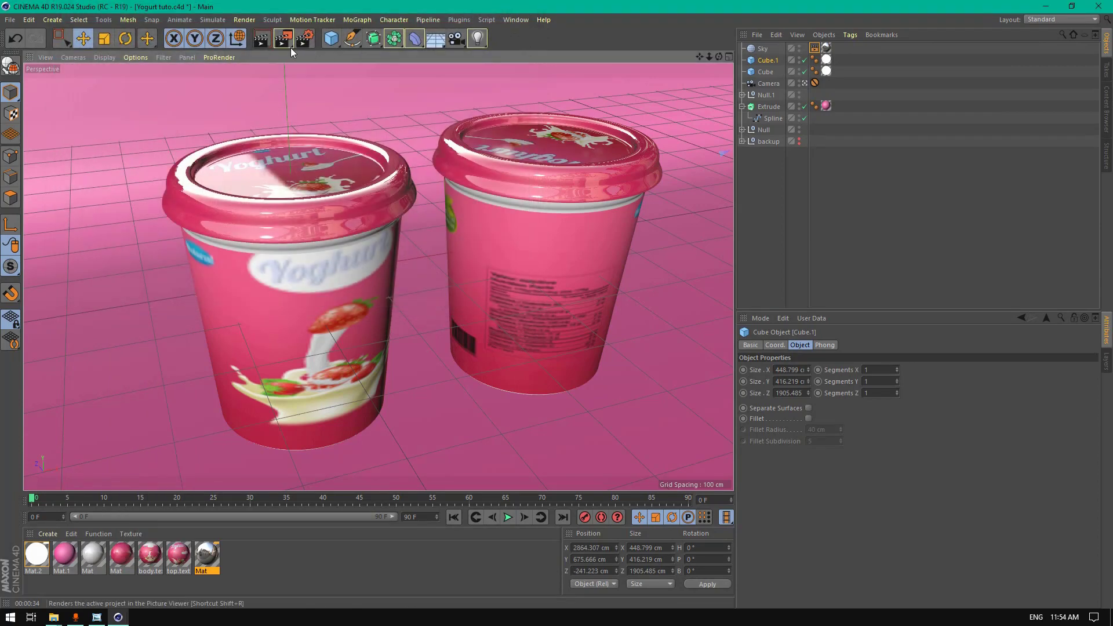
click(259, 39)
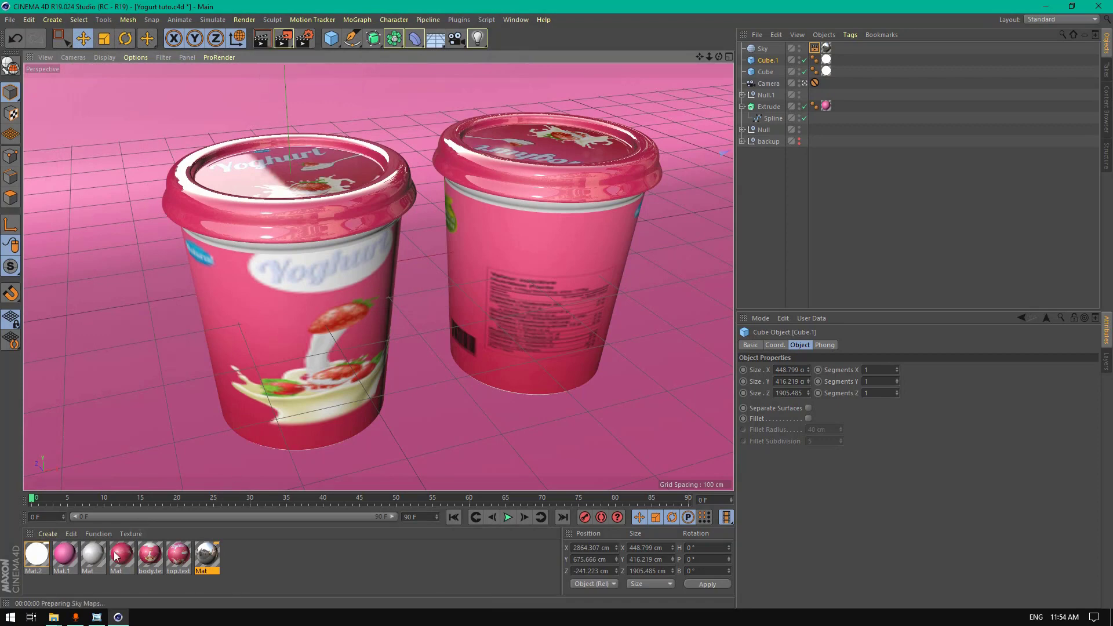
click(76, 618)
click(76, 619)
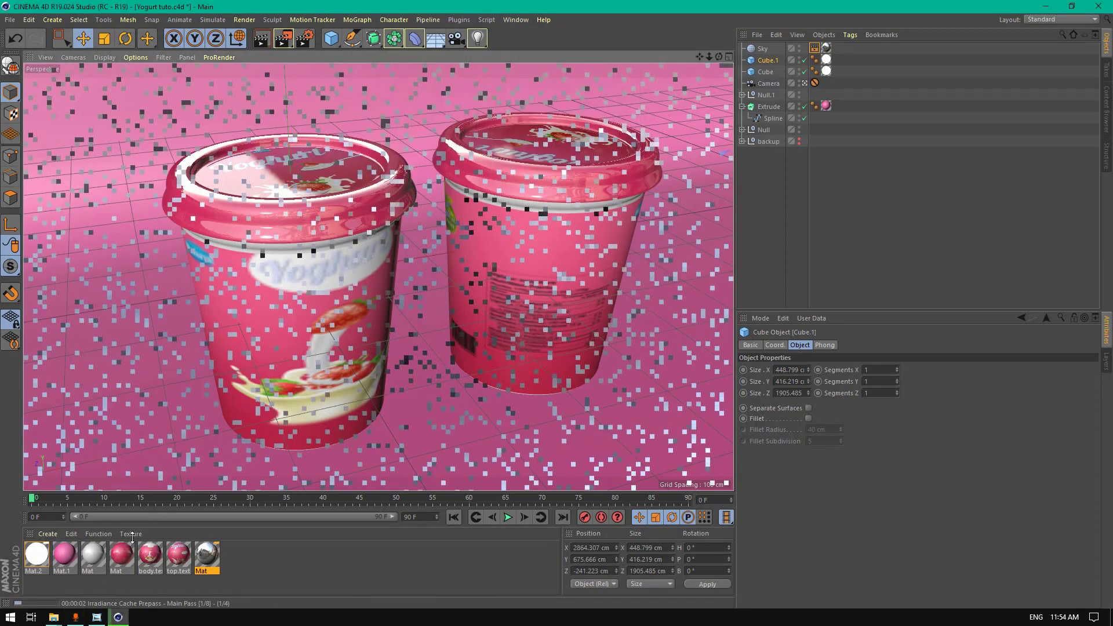
click(353, 430)
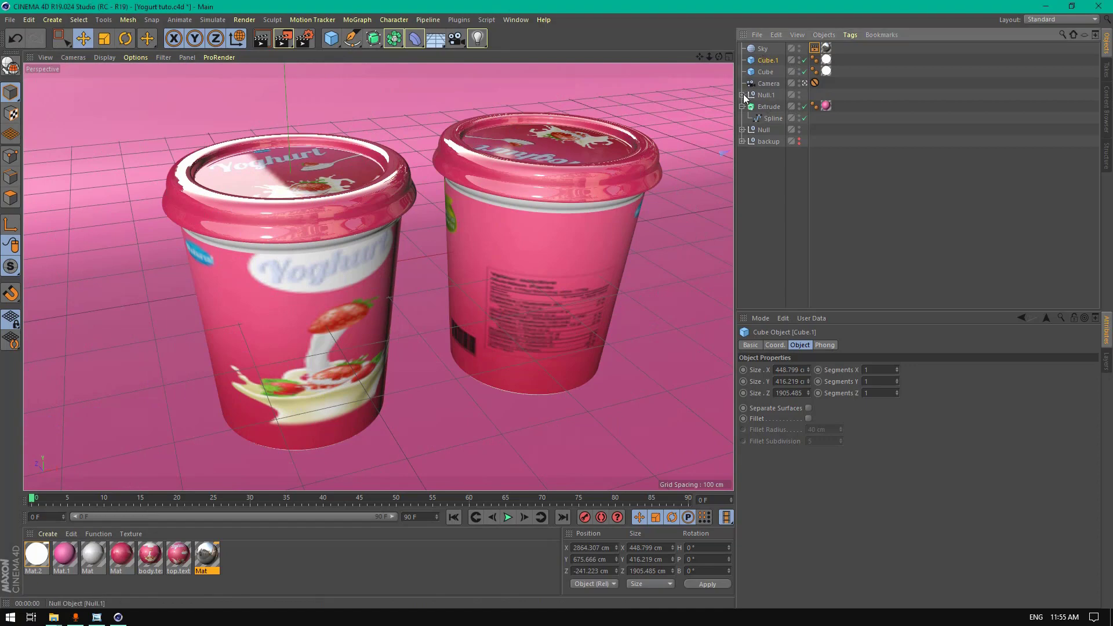
- Select the top.texture objects of both cups and raise them together by about 2.4 cm along Y
click(743, 95)
click(742, 175)
click(769, 188)
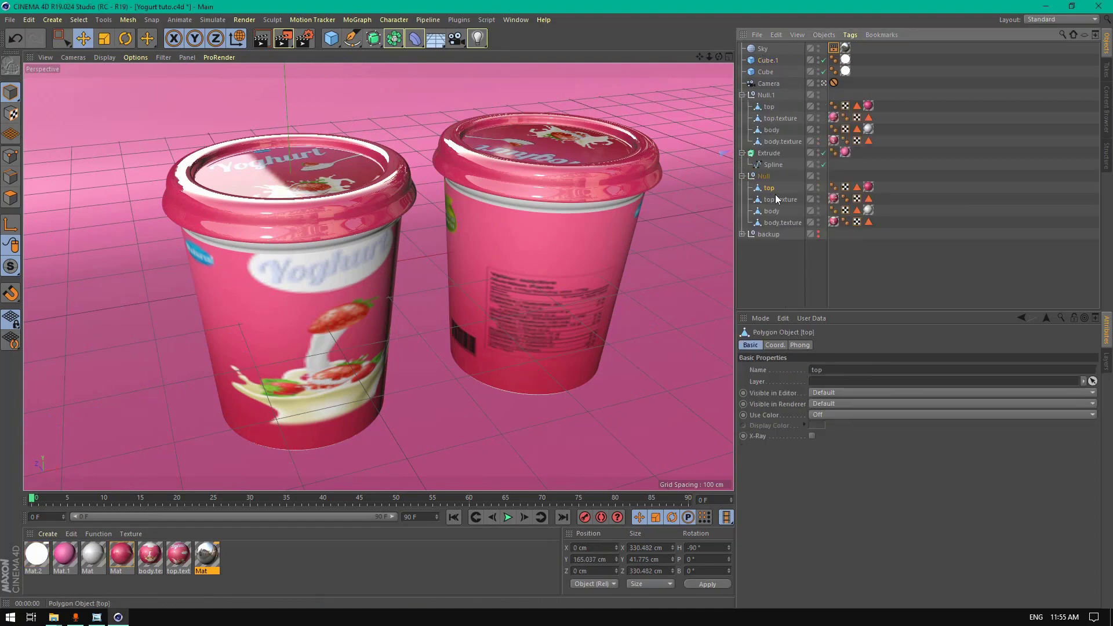
click(781, 199)
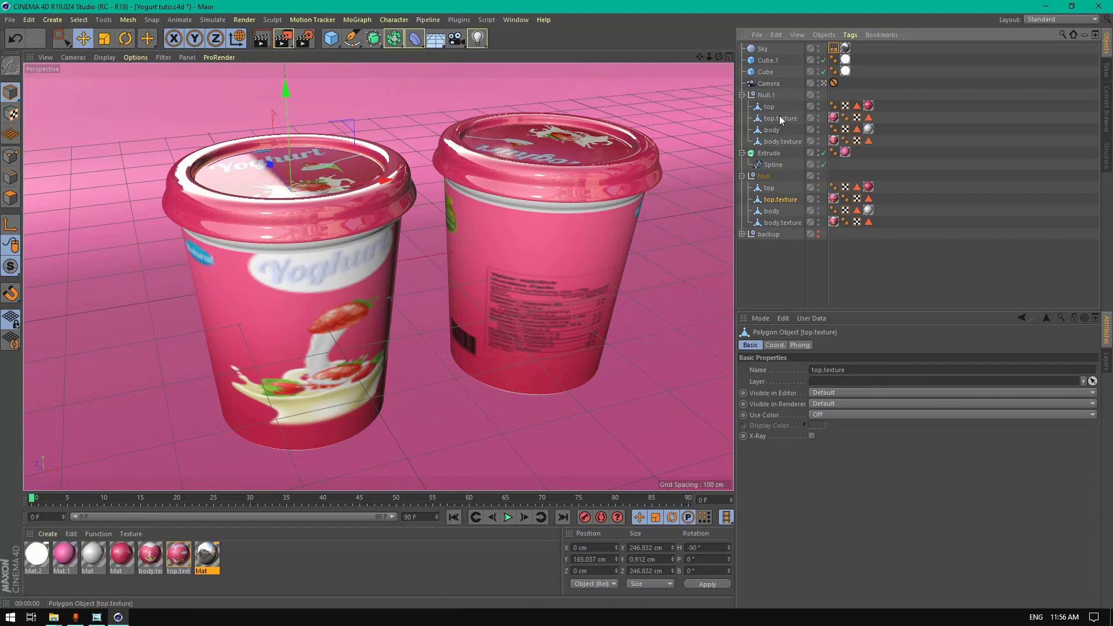
ctrl+click(779, 118)
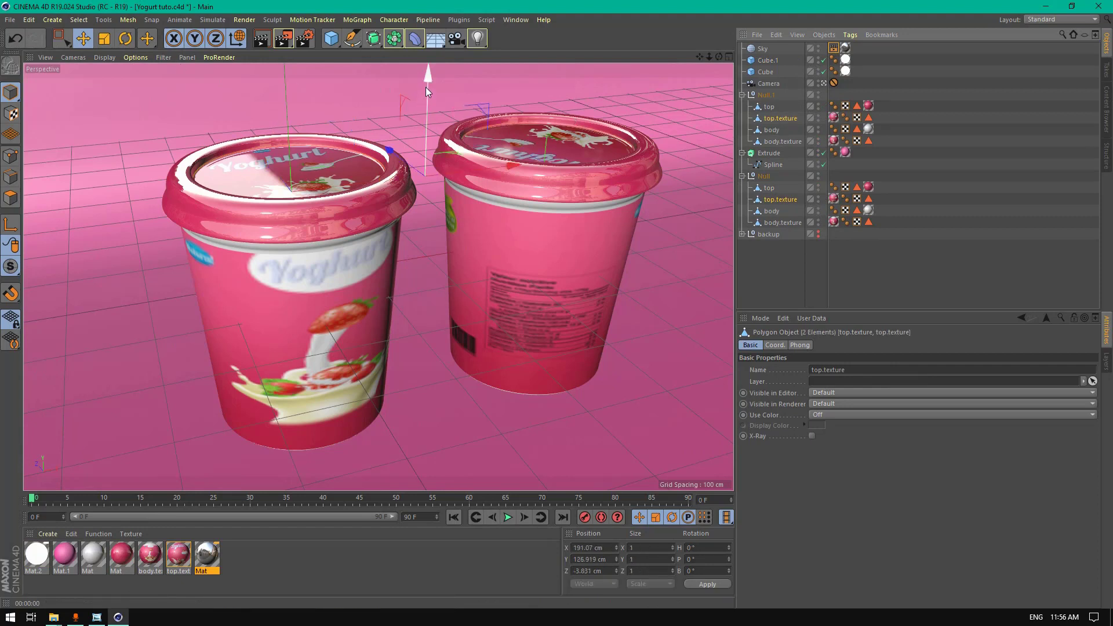
drag(426, 87, 428, 86)
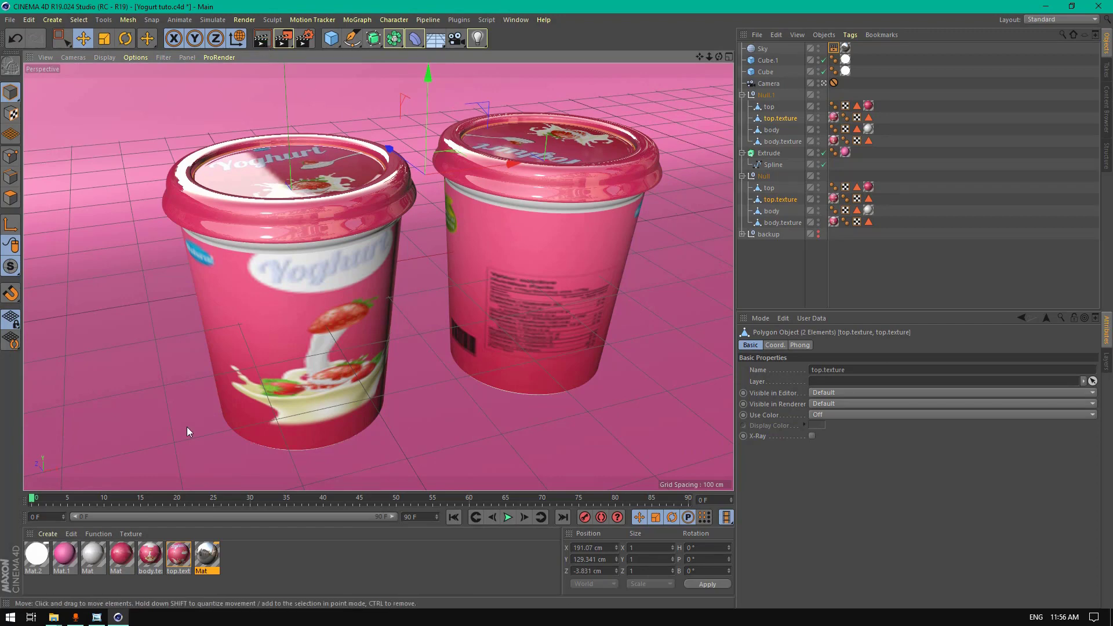
- Set the Reflectance Layer 1 strength of the pink lid material to 5% and render the camera view
double_click(122, 558)
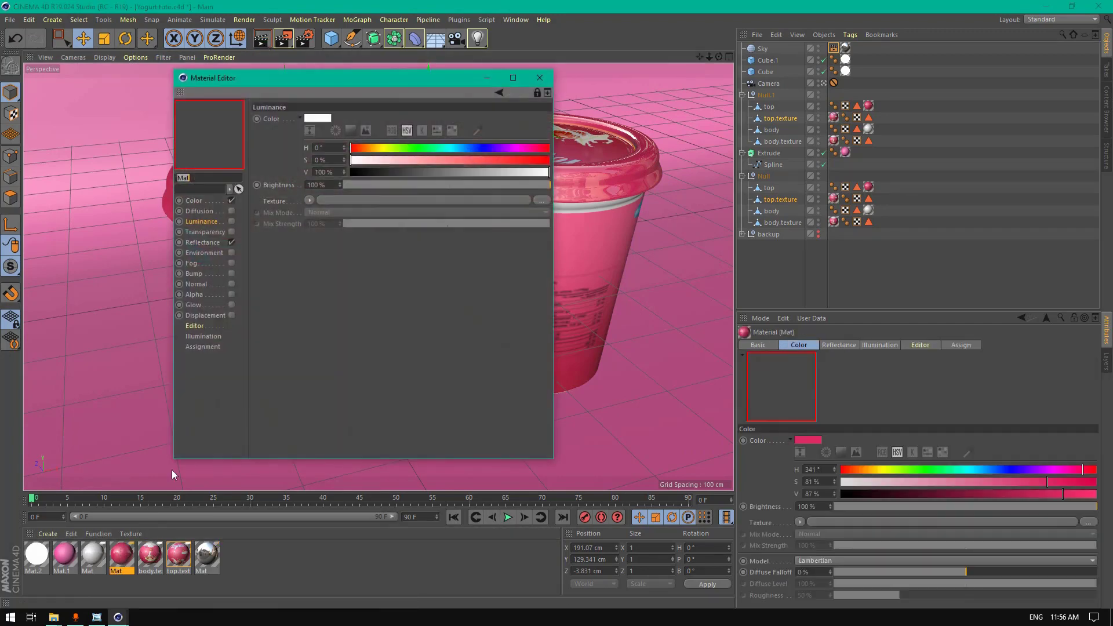
click(203, 242)
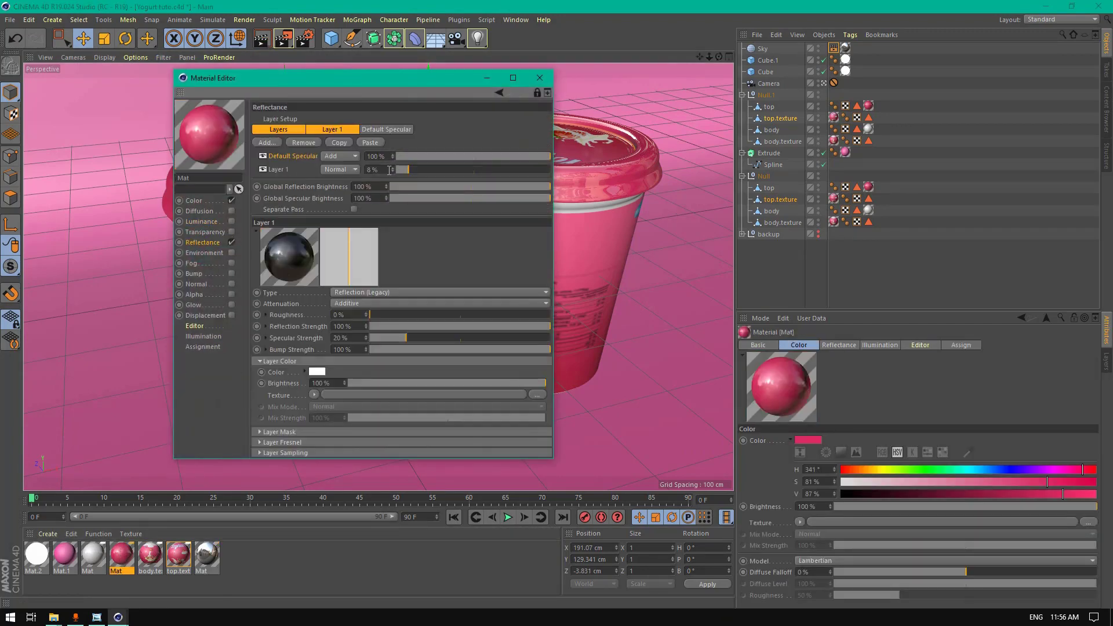
click(393, 172)
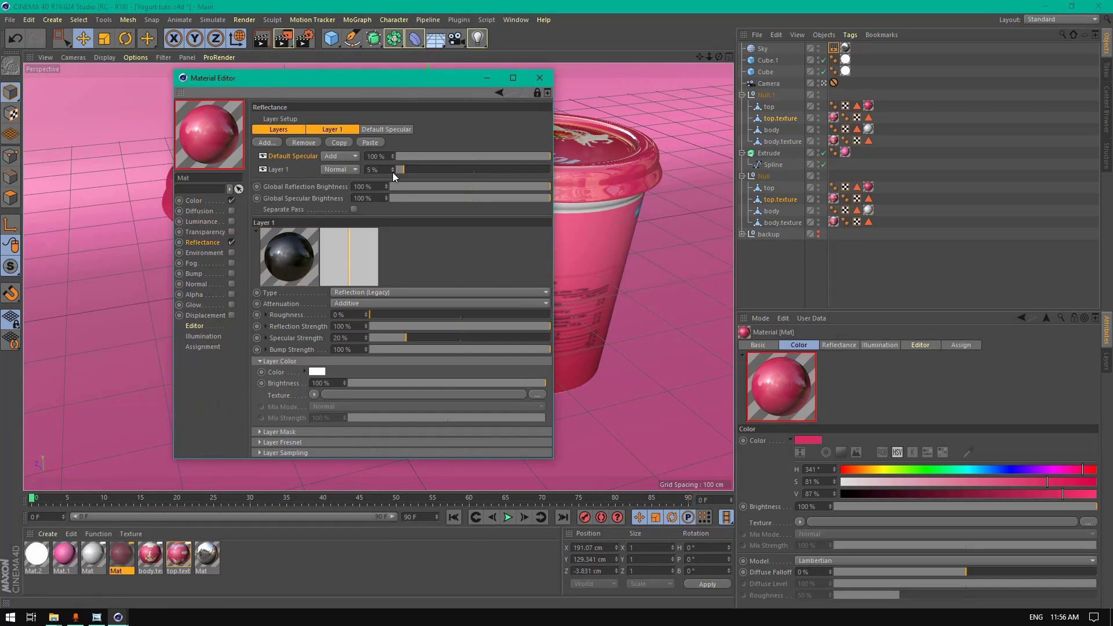
click(545, 80)
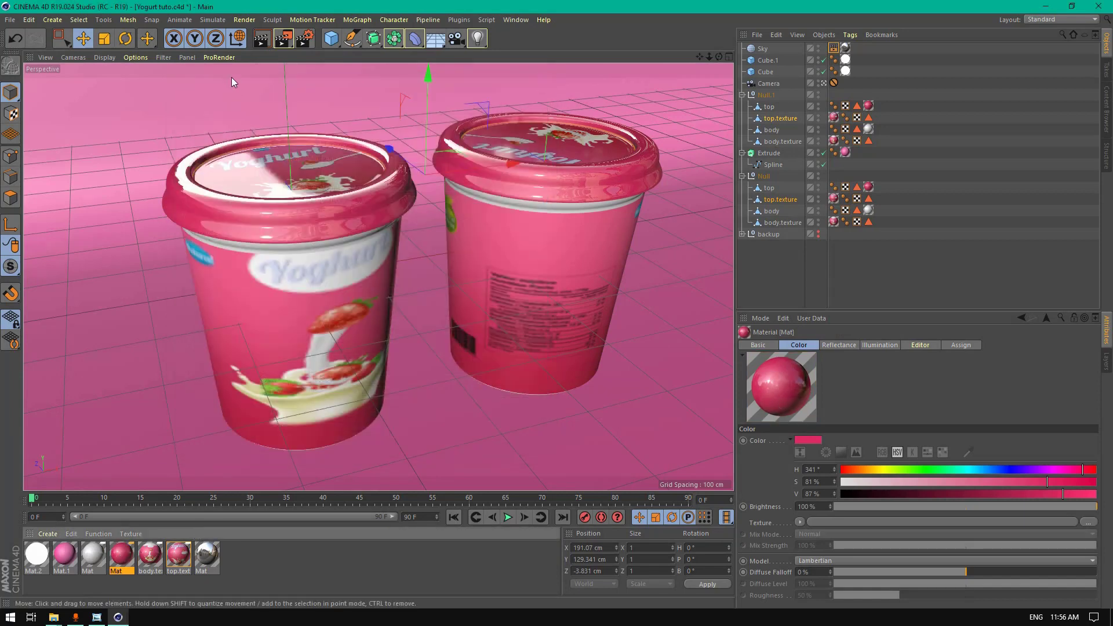
click(266, 40)
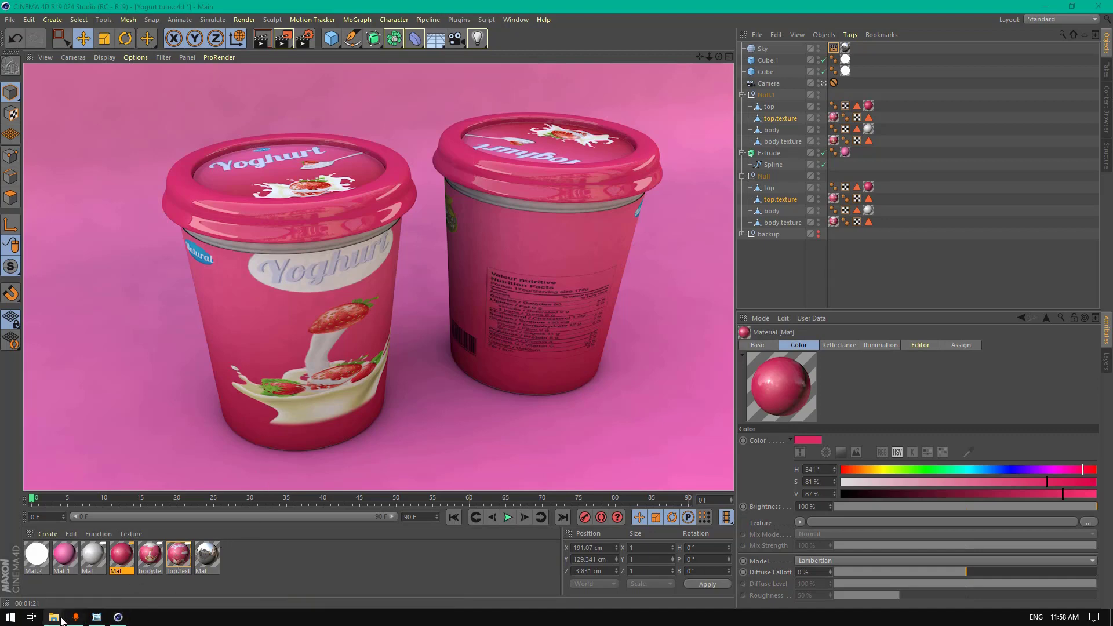
- Look into the Yugort Label cmpts and HDRI folders, and return to Cinema 4D
mouse_move(54, 617)
click(93, 570)
click(568, 261)
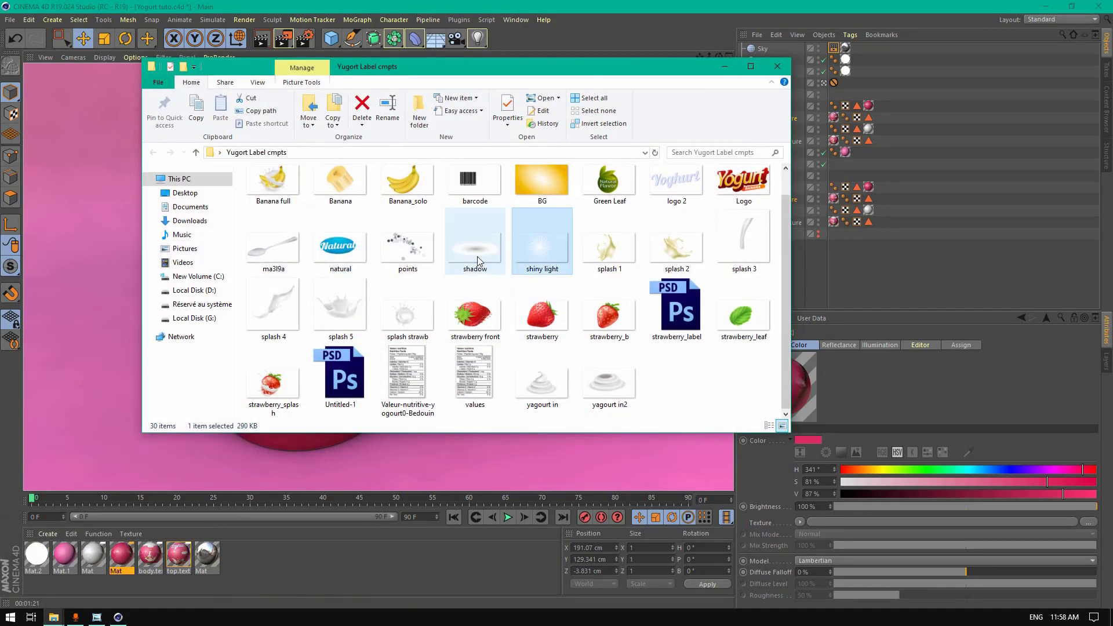
click(772, 71)
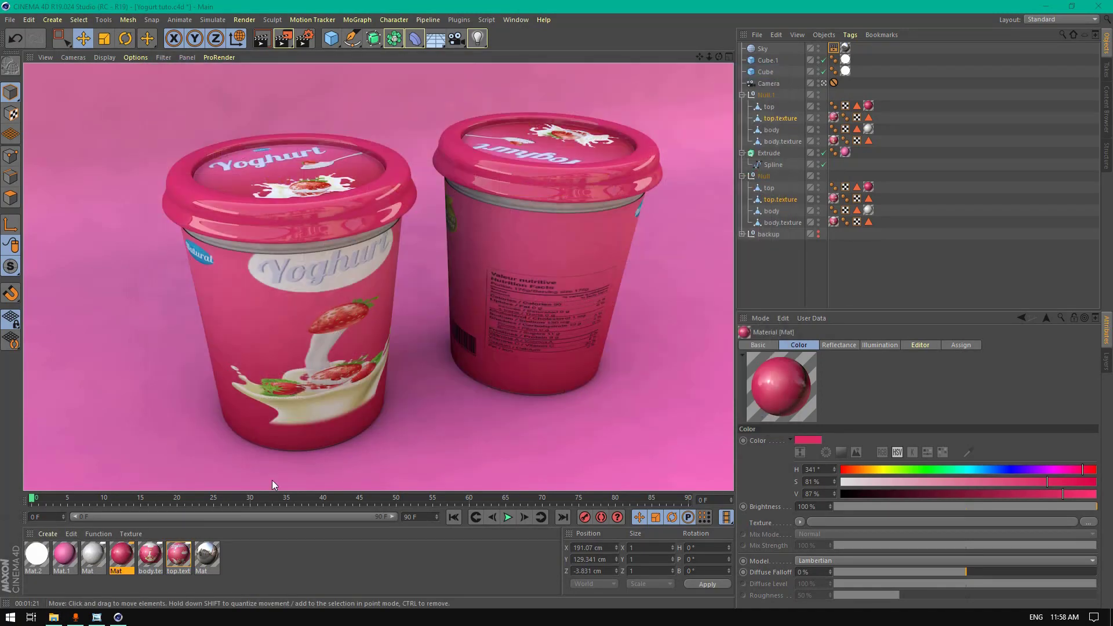
click(60, 621)
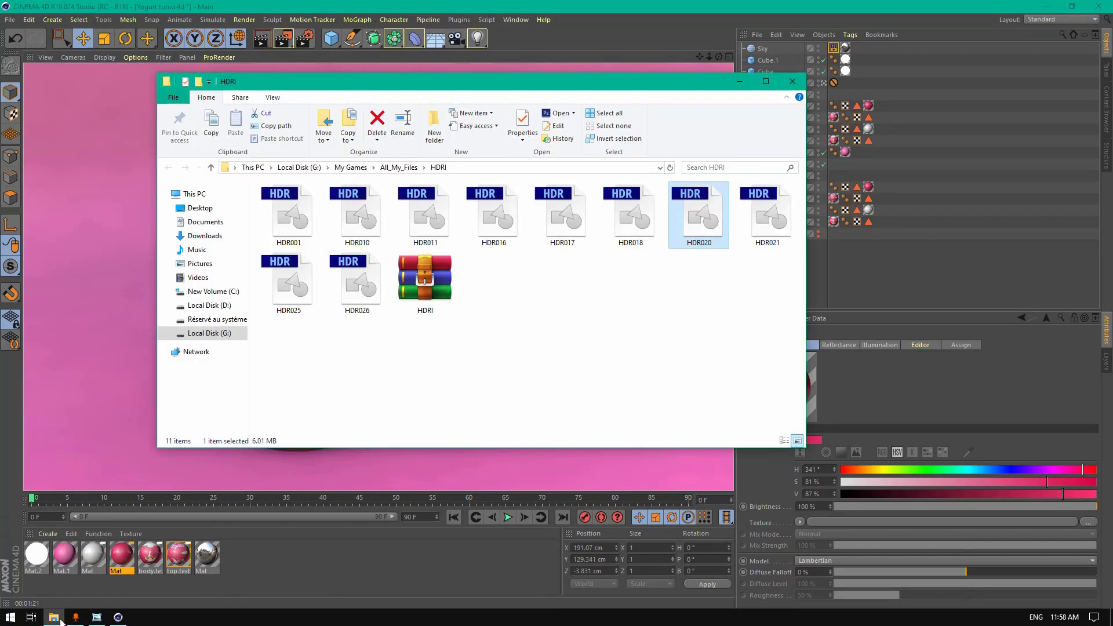
click(60, 620)
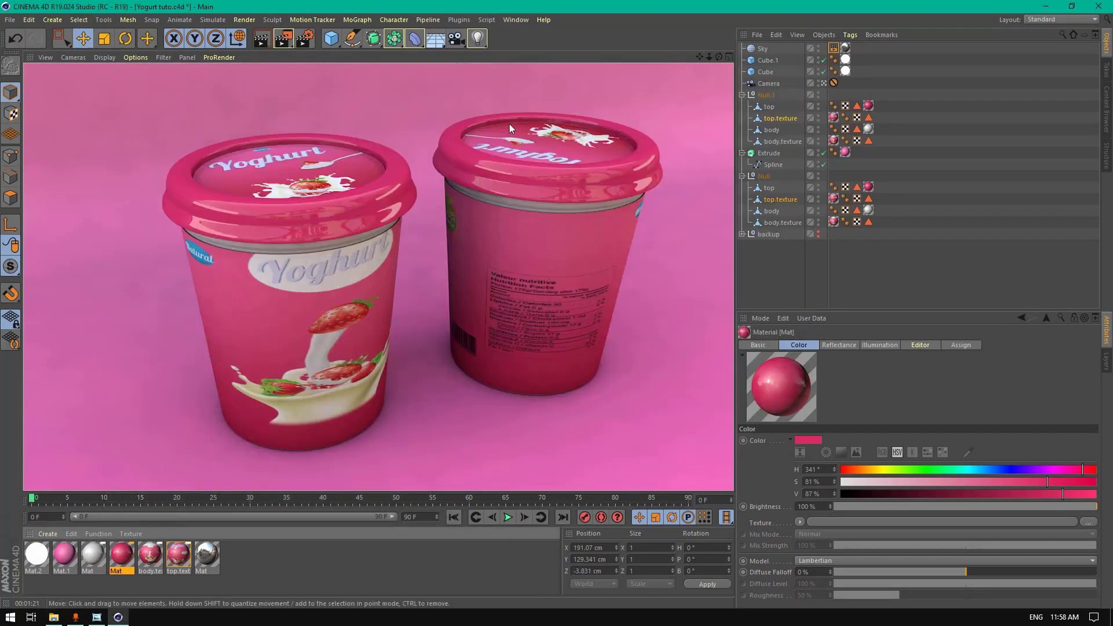
- Save the yoghurt cup project under its existing file name
key(ctrl+s)
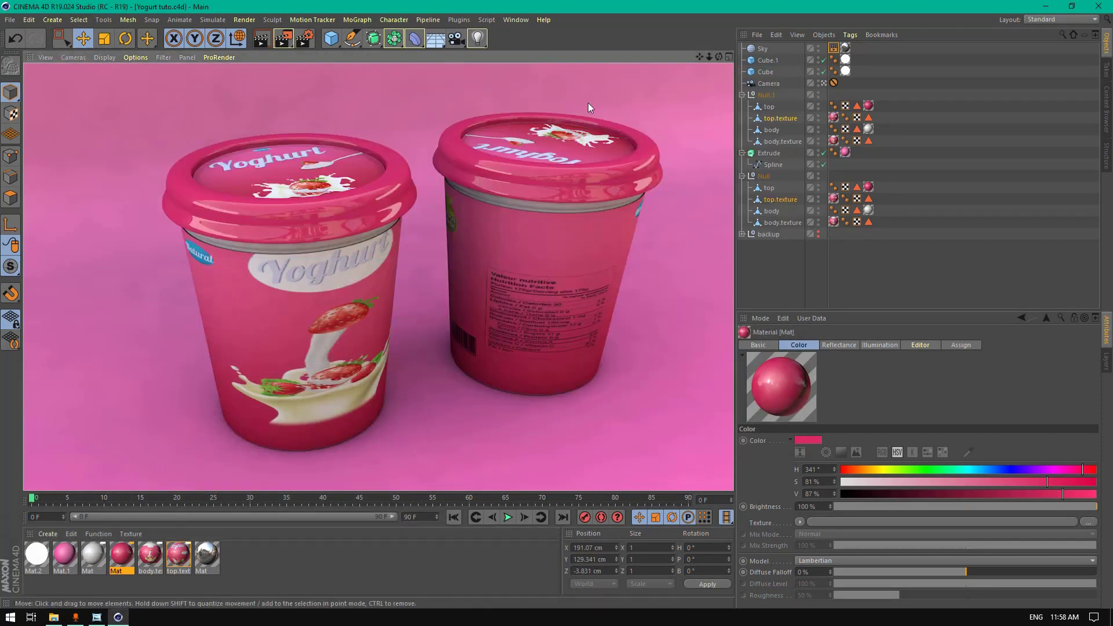